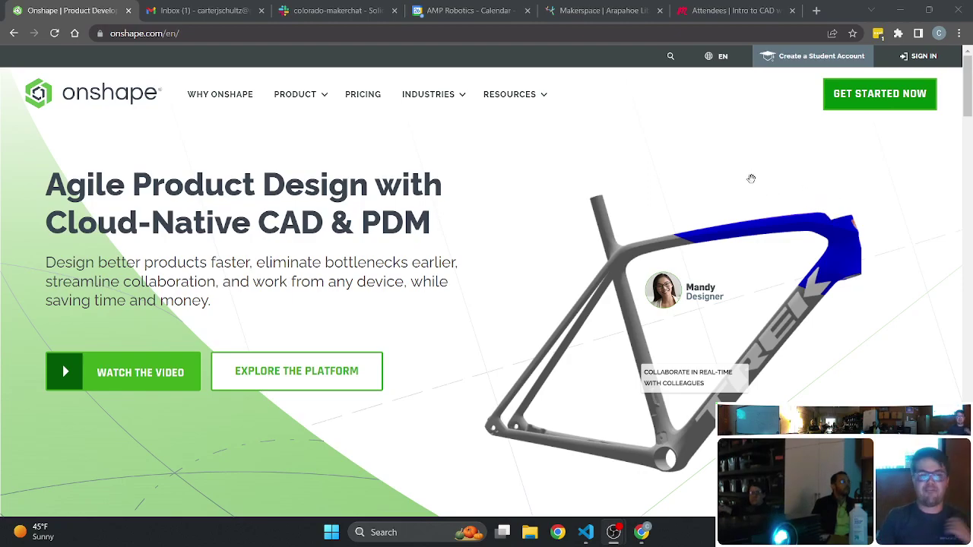
Step: Sign in to the account with the prefilled credentials and dismiss the saved-password warning
{"action": "left_click", "coordinate": [925, 56]}
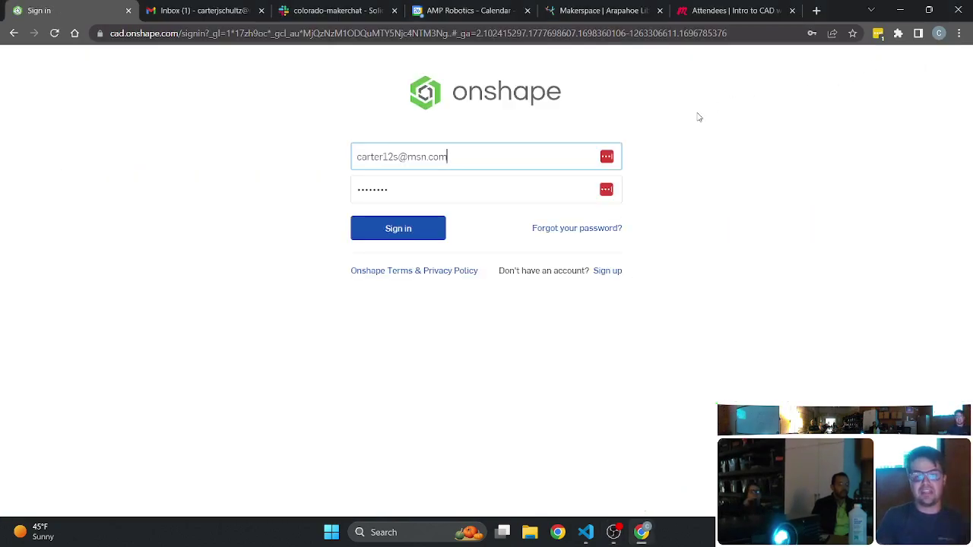
{"action": "left_click", "coordinate": [403, 235]}
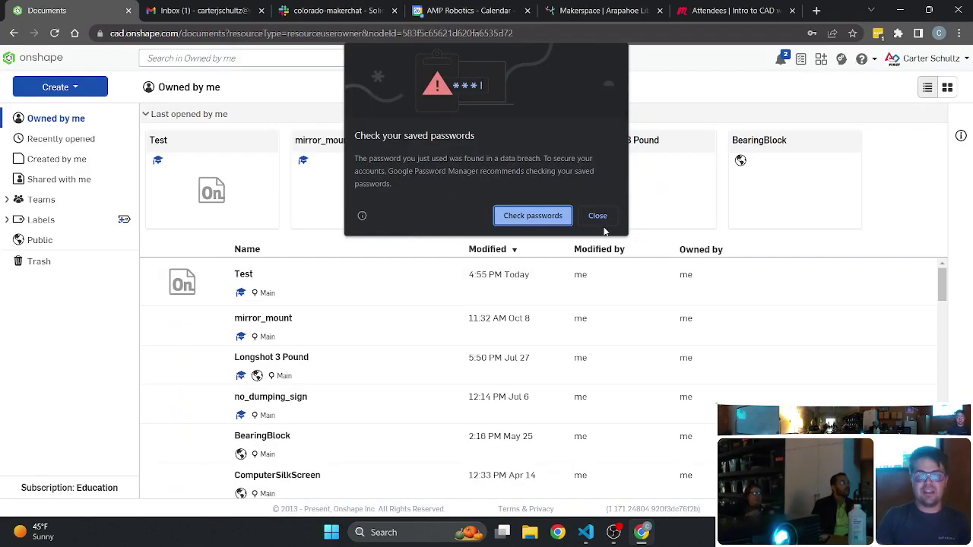
{"action": "left_click", "coordinate": [597, 217]}
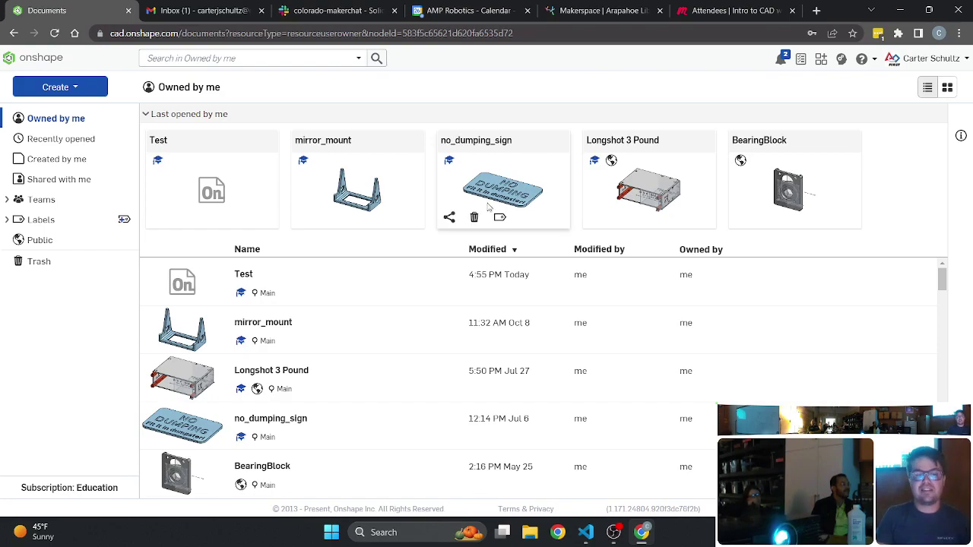
Step: Look through the list of owned documents, from the most recent designs back to the oldest ones
{"action": "scroll", "coordinate": [461, 342], "scroll_direction": "down", "scroll_amount": 3}
{"action": "scroll", "coordinate": [456, 334], "scroll_direction": "down", "scroll_amount": 5}
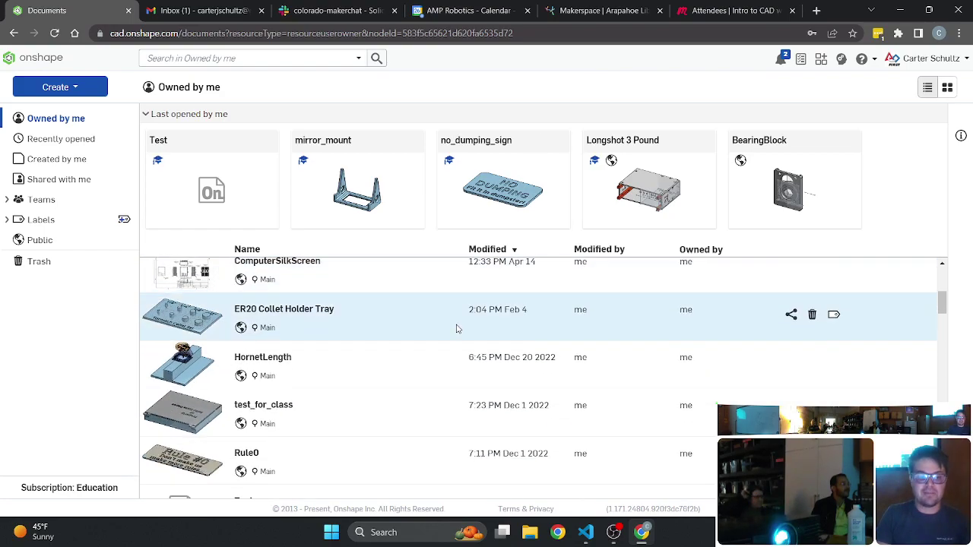
{"action": "scroll", "coordinate": [456, 326], "scroll_direction": "down", "scroll_amount": 6}
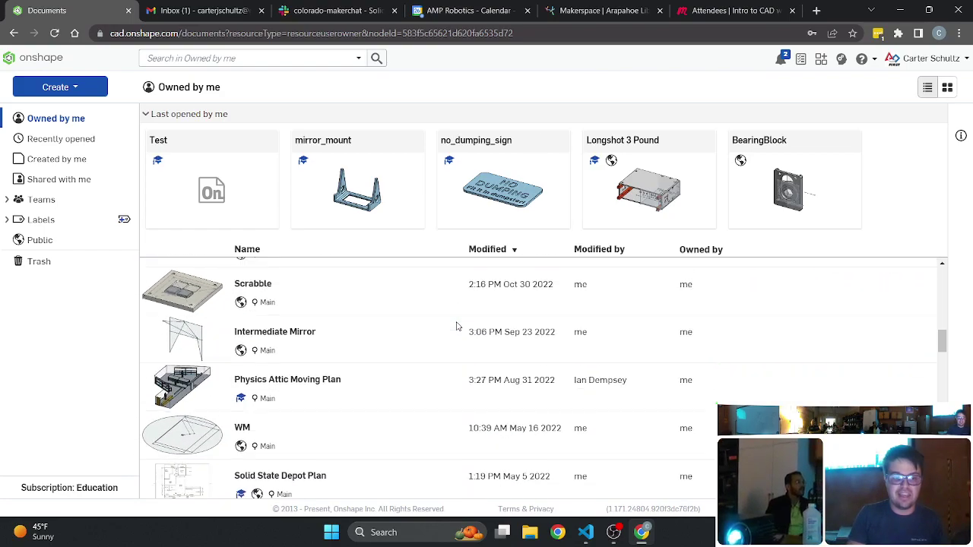
{"action": "scroll", "coordinate": [457, 326], "scroll_direction": "down", "scroll_amount": 6}
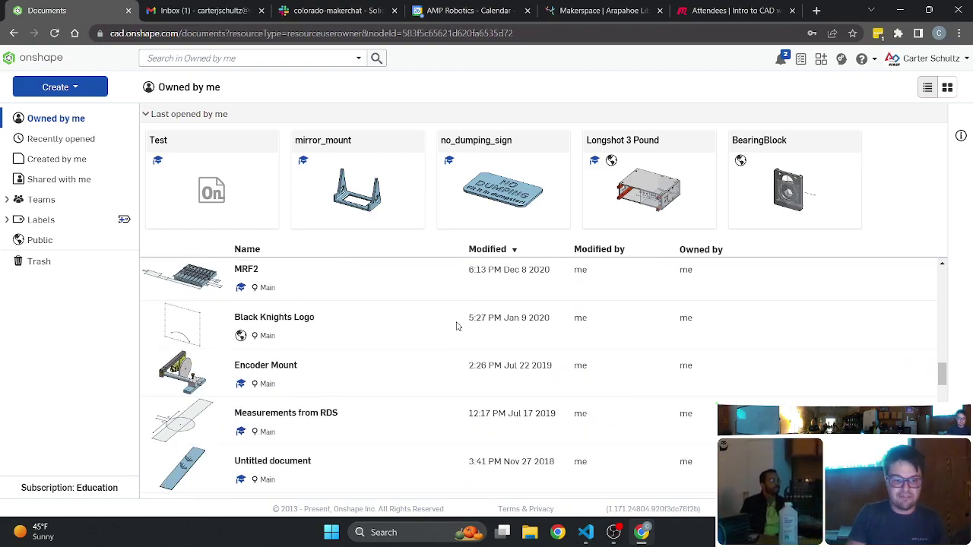
{"action": "scroll", "coordinate": [457, 327], "scroll_direction": "down", "scroll_amount": 4}
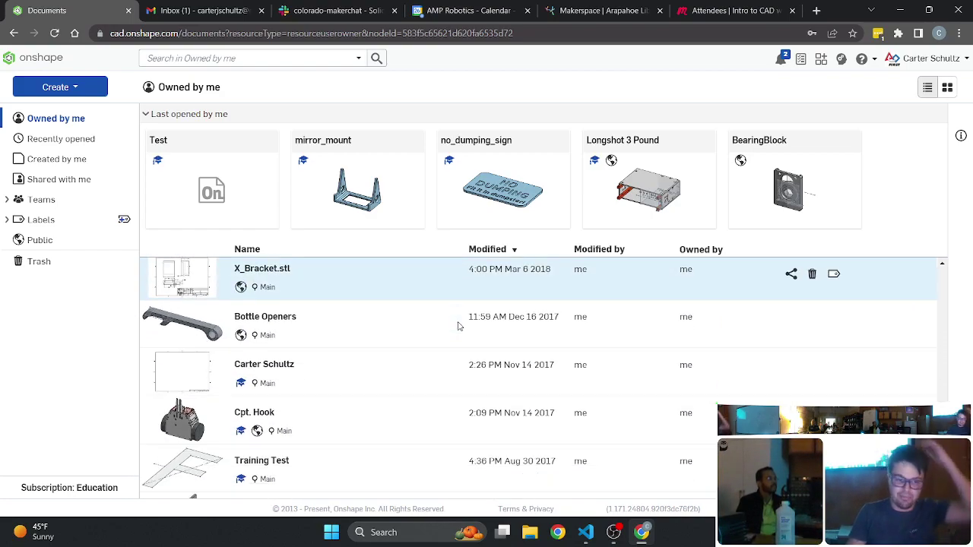
{"action": "scroll", "coordinate": [448, 325], "scroll_direction": "up", "scroll_amount": 7}
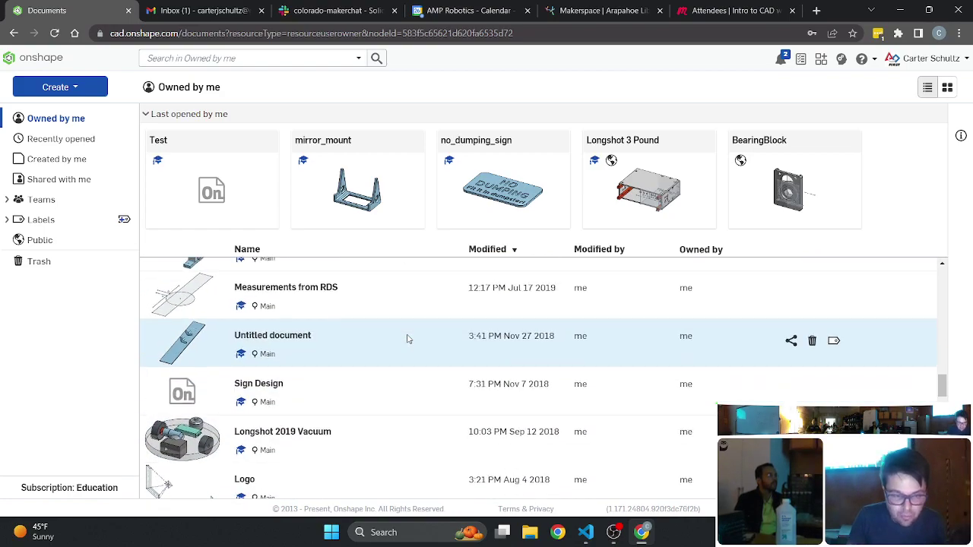
{"action": "scroll", "coordinate": [407, 338], "scroll_direction": "up", "scroll_amount": 4}
{"action": "scroll", "coordinate": [408, 331], "scroll_direction": "down", "scroll_amount": 6}
{"action": "scroll", "coordinate": [409, 326], "scroll_direction": "down", "scroll_amount": 5}
{"action": "scroll", "coordinate": [409, 324], "scroll_direction": "down", "scroll_amount": 2}
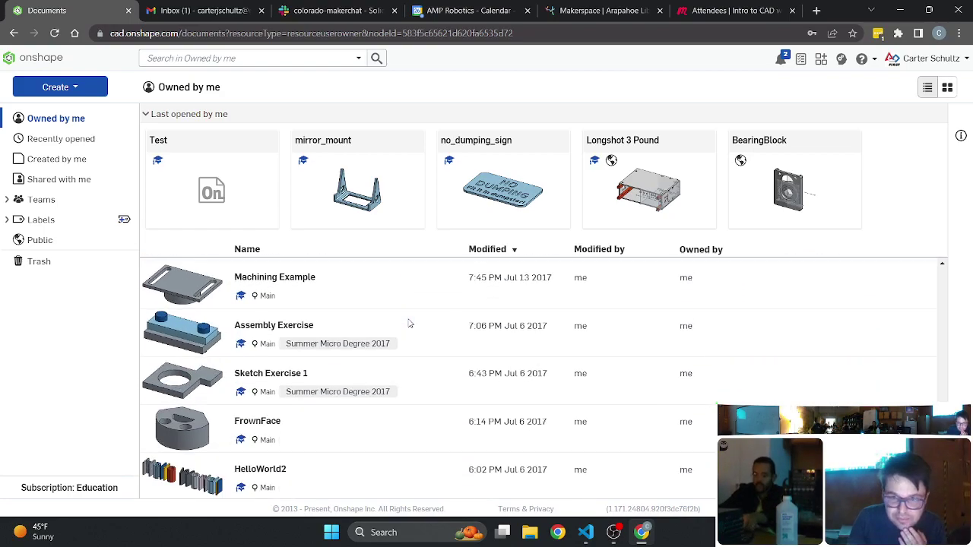
Step: Open the Longshot 3 Pound document and bring up the horizontal spinner part studio inside its subfolder
{"action": "left_click", "coordinate": [630, 145]}
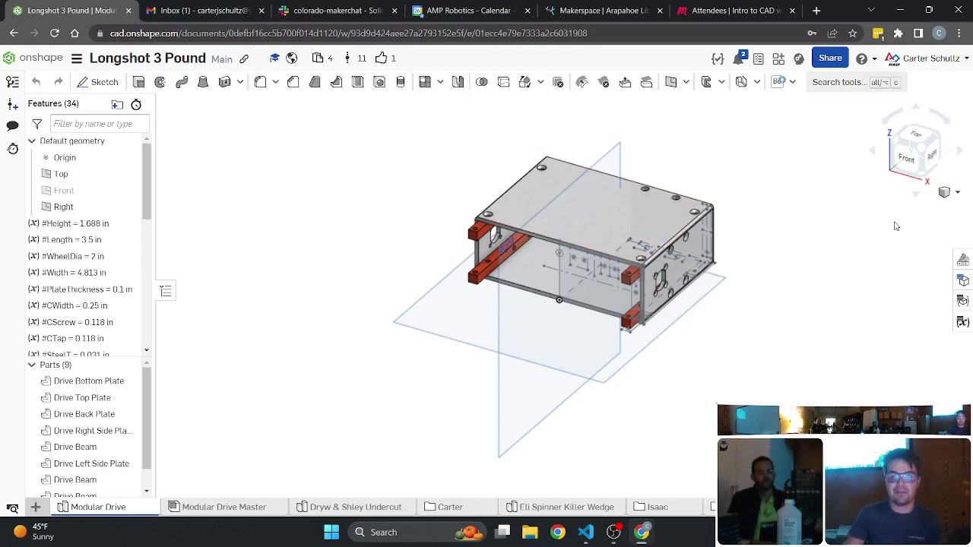
{"action": "scroll", "coordinate": [426, 186], "scroll_direction": "down", "scroll_amount": 2}
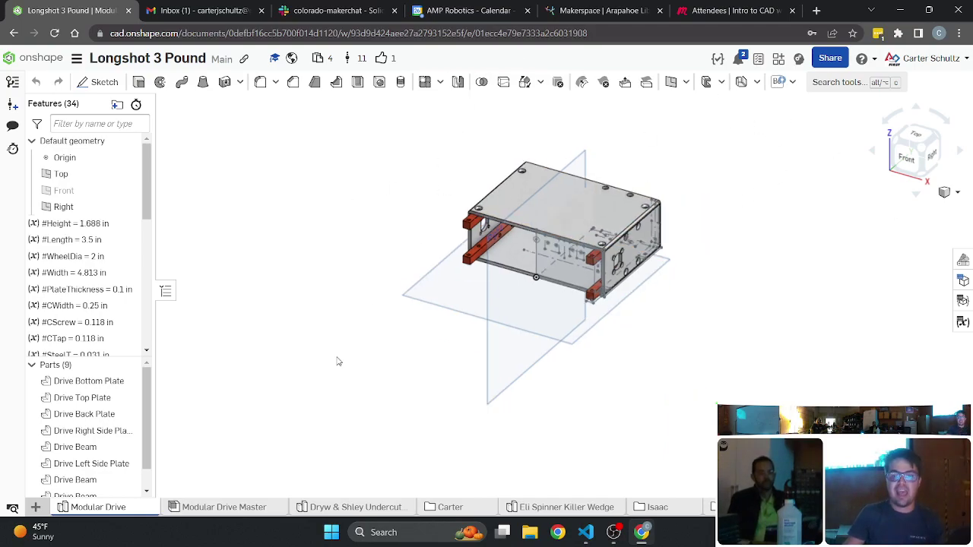
{"action": "left_click", "coordinate": [351, 507]}
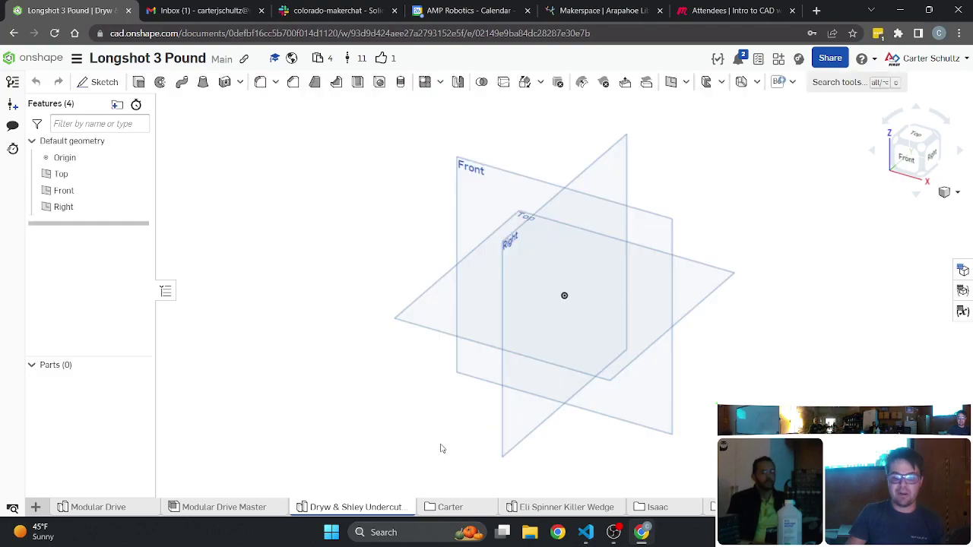
{"action": "left_click", "coordinate": [448, 509]}
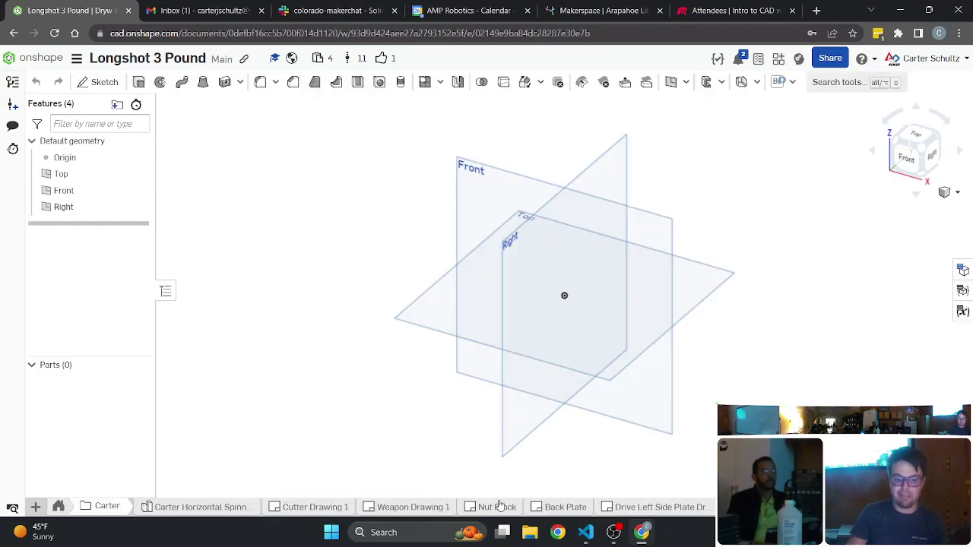
{"action": "left_click", "coordinate": [160, 507]}
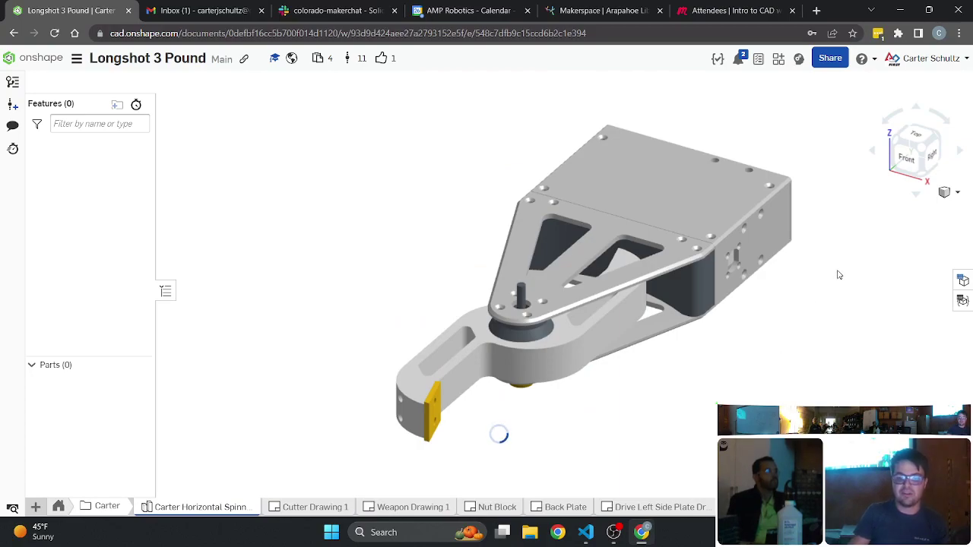
Step: Examine the horizontal spinner robot model from the side, from directly above and at an angle
{"action": "right_click_drag", "start_coordinate": [836, 273], "coordinate": [817, 269]}
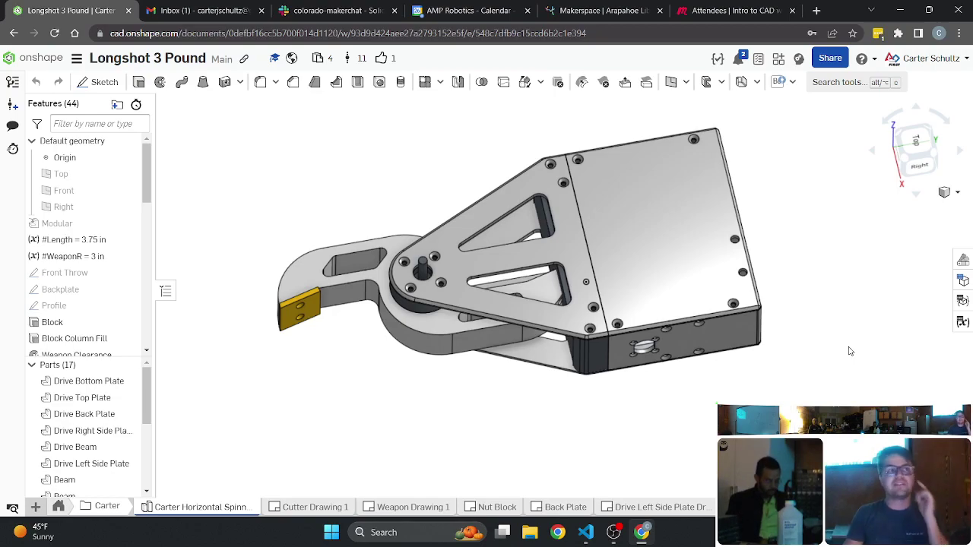
{"action": "right_click_drag", "start_coordinate": [849, 346], "coordinate": [847, 296]}
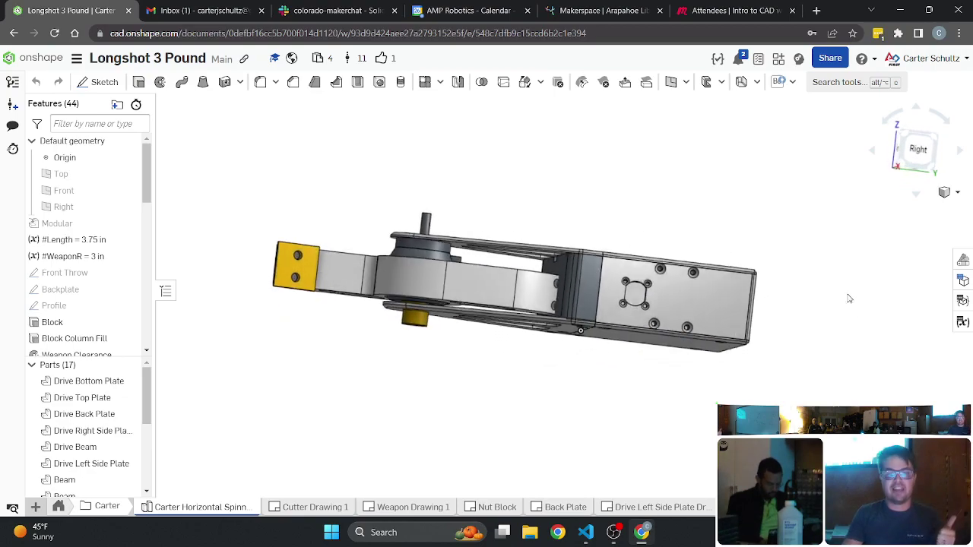
{"action": "right_click_drag", "start_coordinate": [632, 155], "coordinate": [423, 108]}
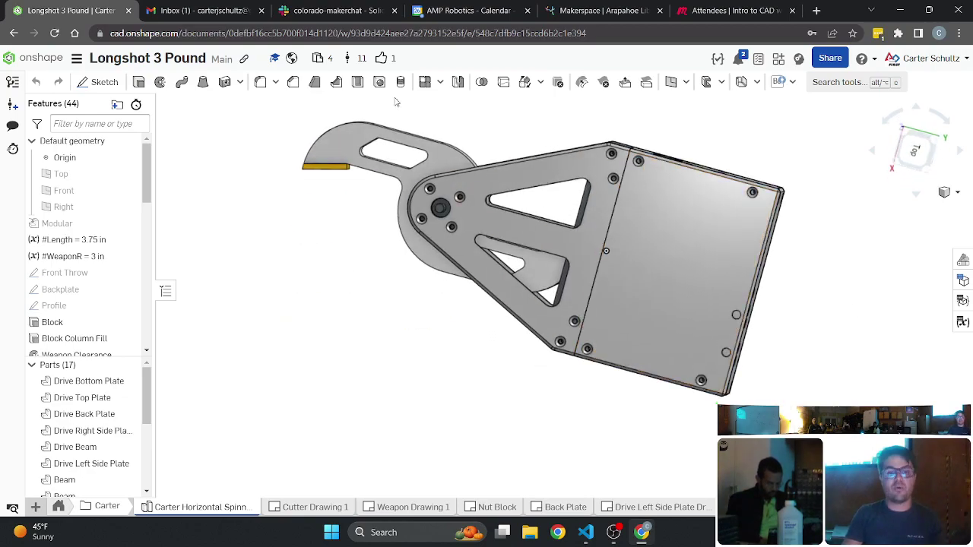
{"action": "right_click_drag", "start_coordinate": [433, 356], "coordinate": [770, 200]}
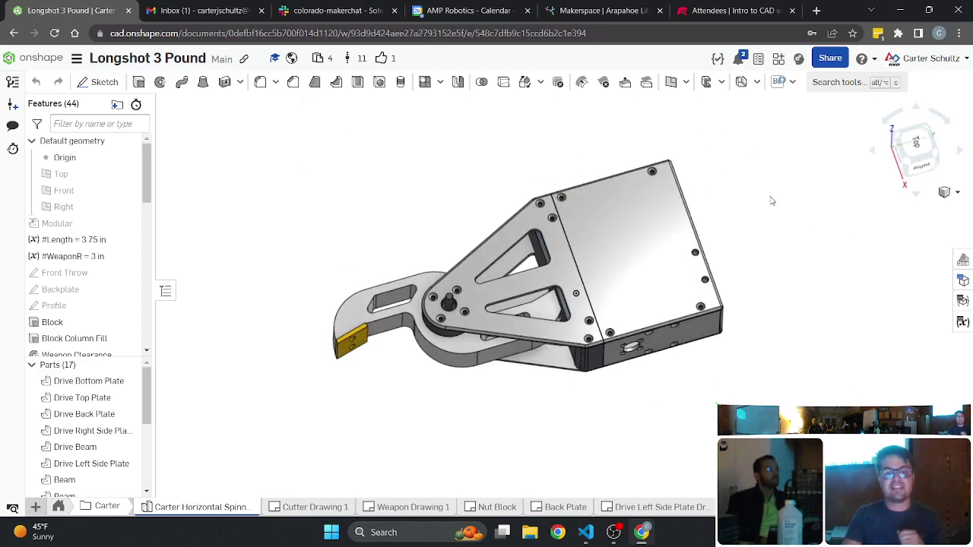
{"action": "scroll", "coordinate": [513, 397], "scroll_direction": "up", "scroll_amount": 2}
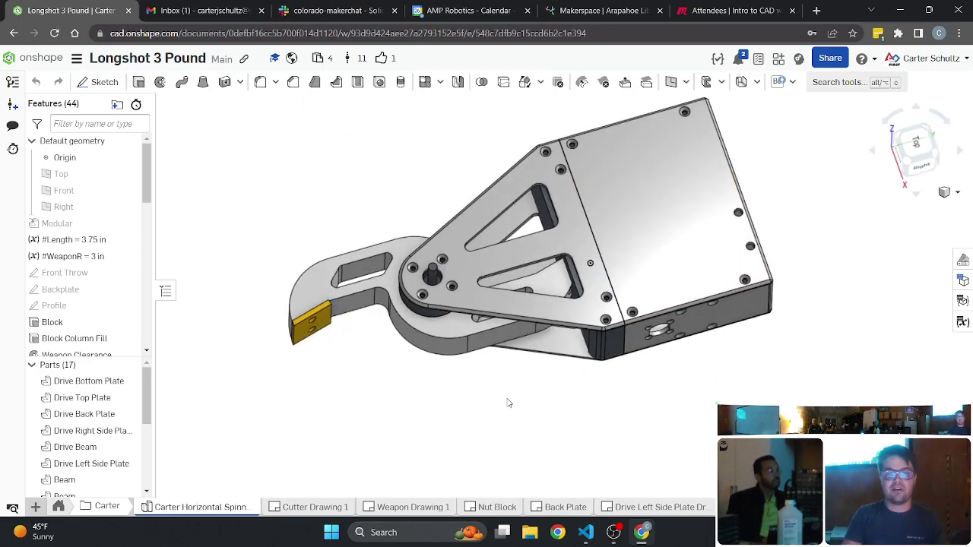
{"action": "scroll", "coordinate": [501, 408], "scroll_direction": "up", "scroll_amount": 2}
{"action": "scroll", "coordinate": [508, 404], "scroll_direction": "down", "scroll_amount": 2}
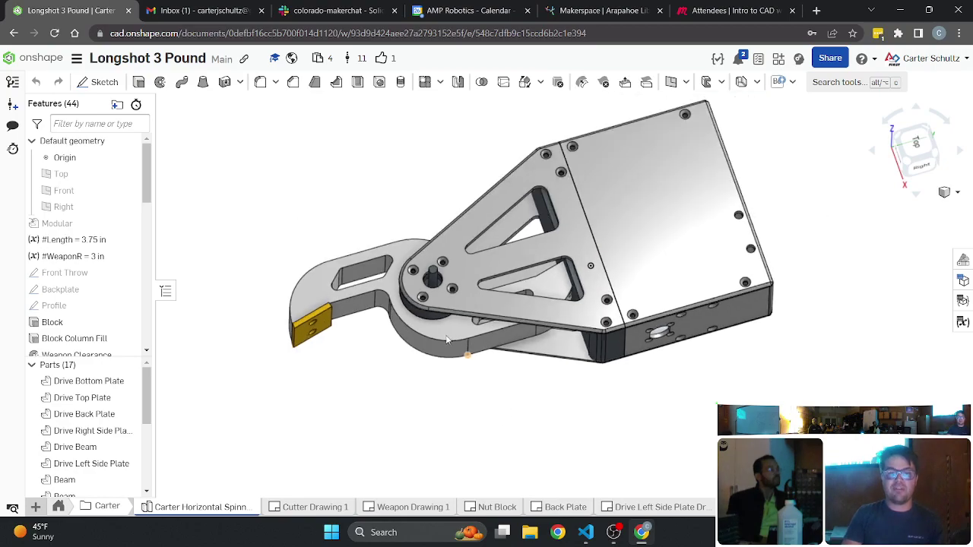
Step: Set the #Length variable to 4.5 in and inspect the updated spinner model from several angles
{"action": "left_click", "coordinate": [86, 244]}
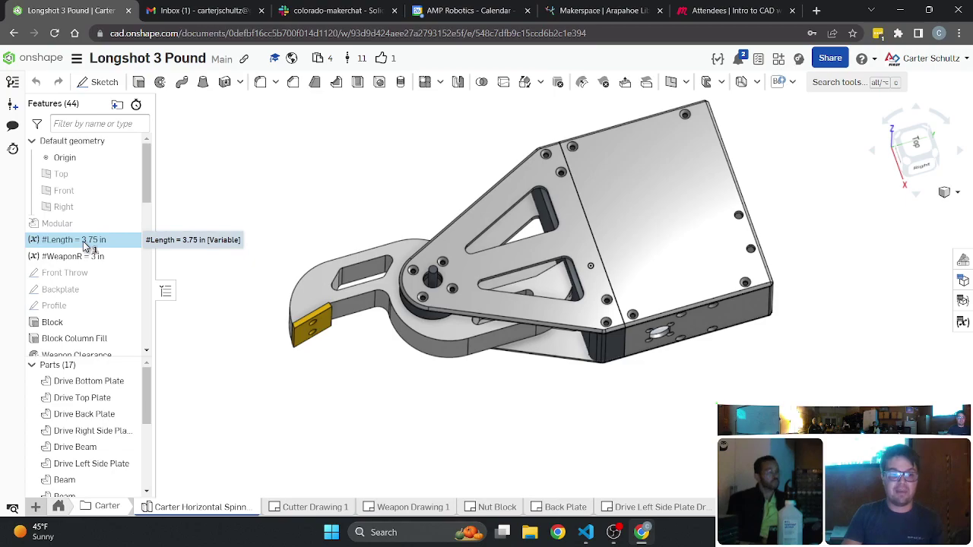
{"action": "double_click", "coordinate": [85, 244]}
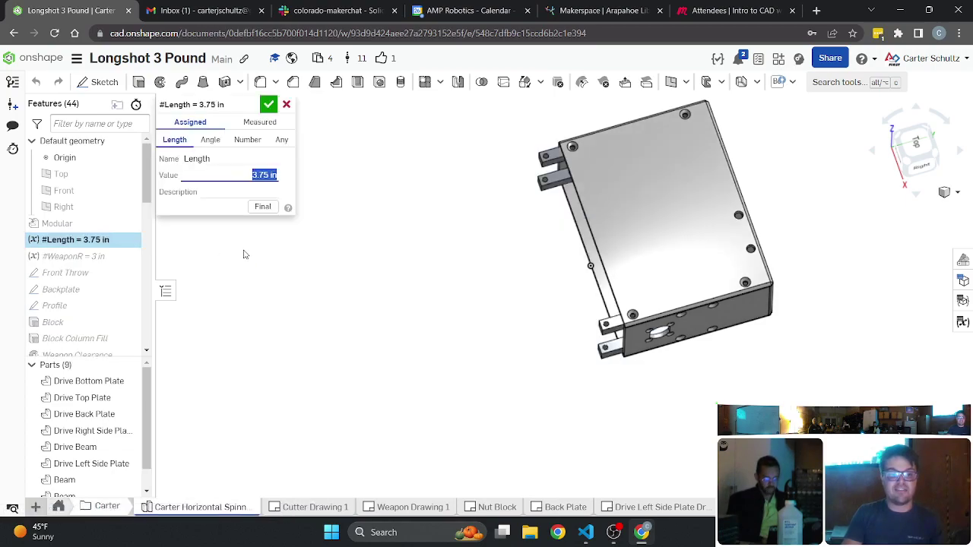
{"action": "type", "text": "4.5"}
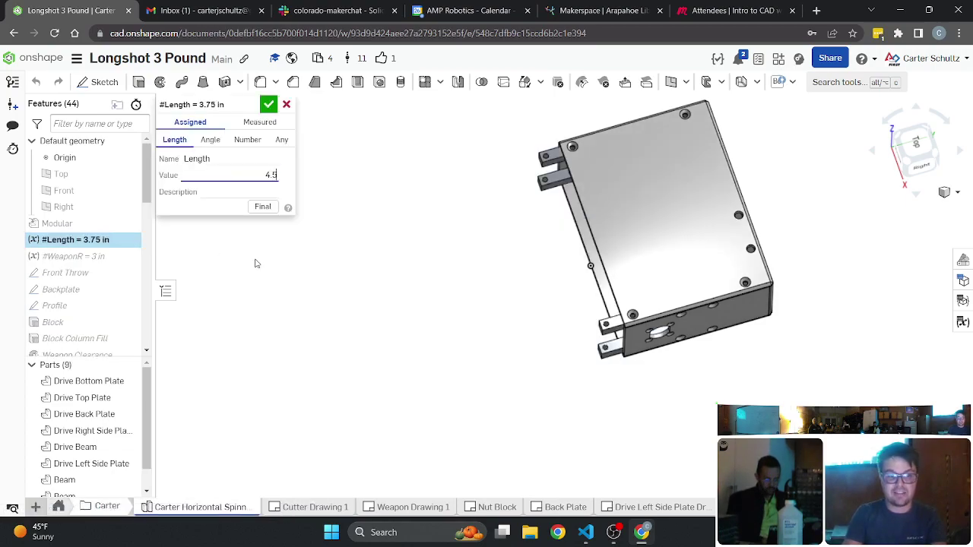
{"action": "left_click", "coordinate": [267, 104]}
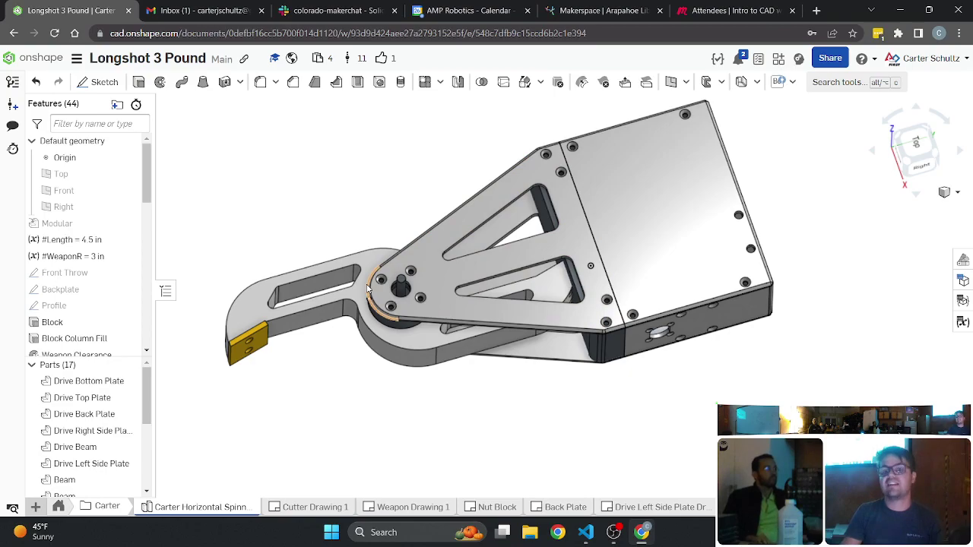
{"action": "key", "text": "shift+4"}
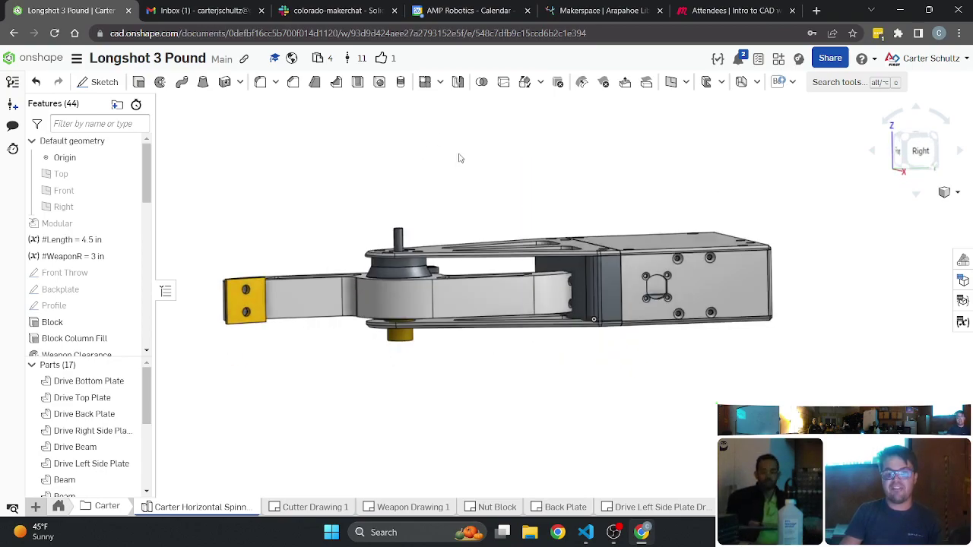
{"action": "right_click_drag", "start_coordinate": [575, 213], "coordinate": [480, 338]}
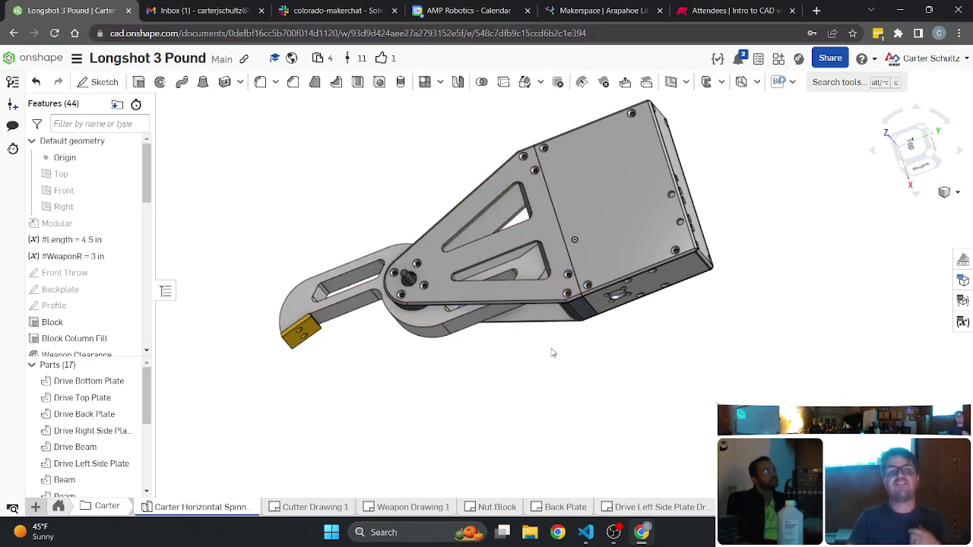
{"action": "scroll", "coordinate": [553, 349], "scroll_direction": "down", "scroll_amount": 2}
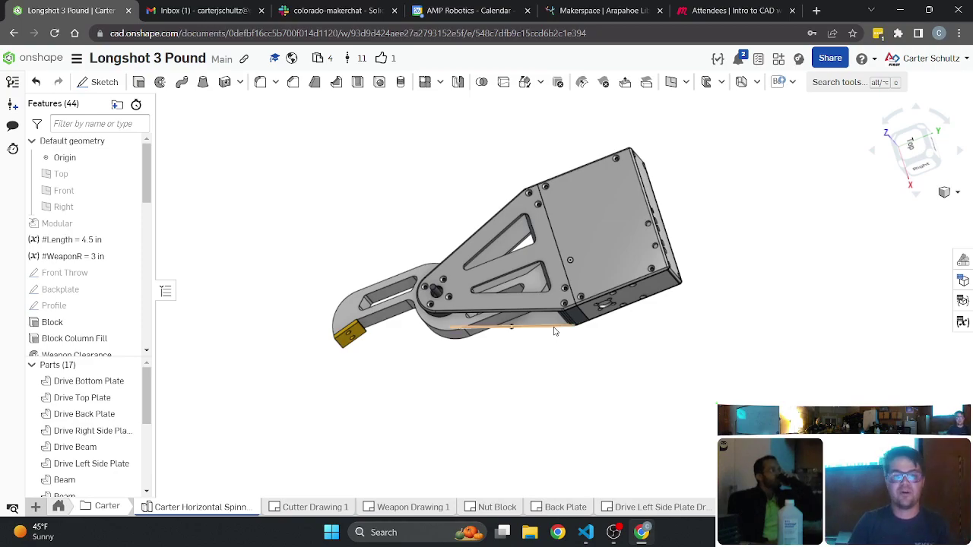
{"action": "right_click_drag", "start_coordinate": [560, 358], "coordinate": [612, 355]}
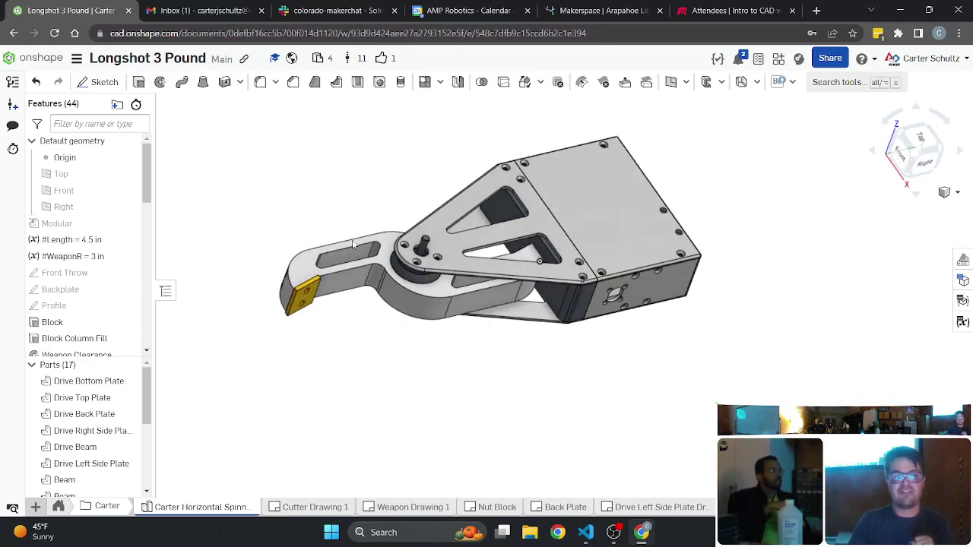
Step: Return to the document list, create a new document named box_for_class and open its Assembly 1
{"action": "left_click", "coordinate": [30, 58]}
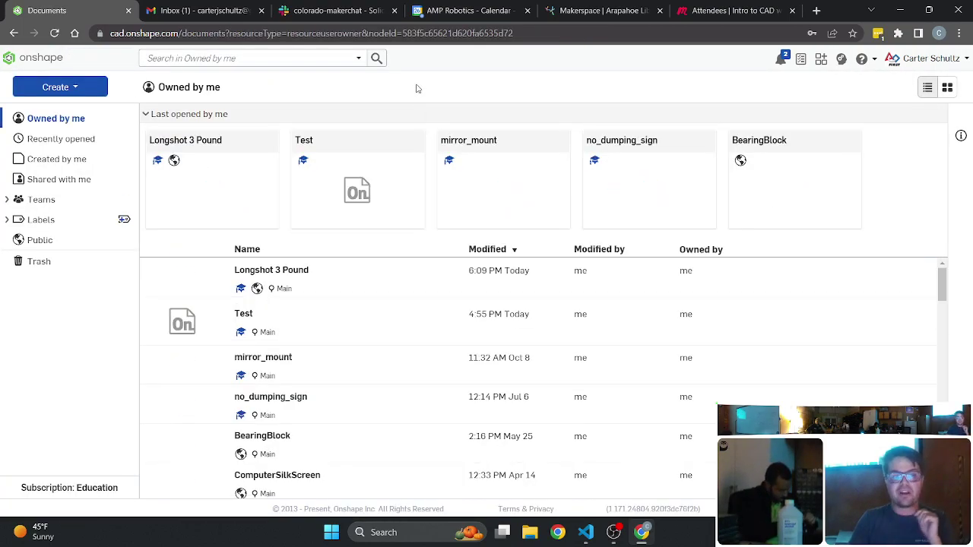
{"action": "left_click", "coordinate": [79, 88]}
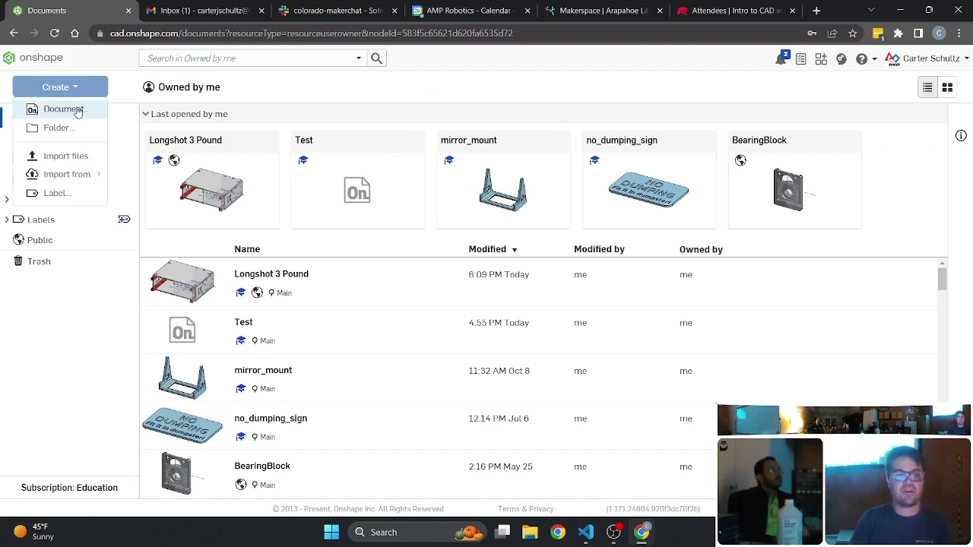
{"action": "left_click", "coordinate": [61, 109]}
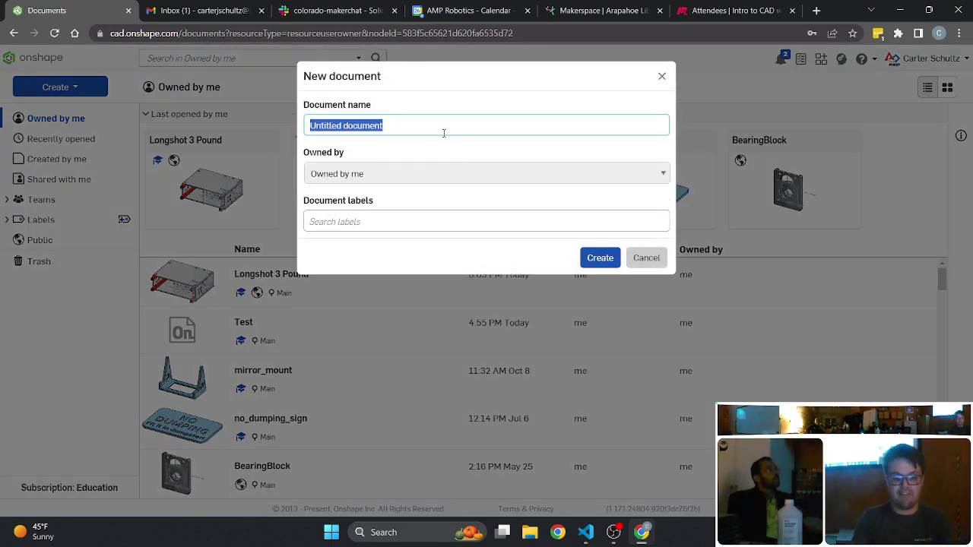
{"action": "type", "text": "bo"}
{"action": "key", "text": "BackSpace"}
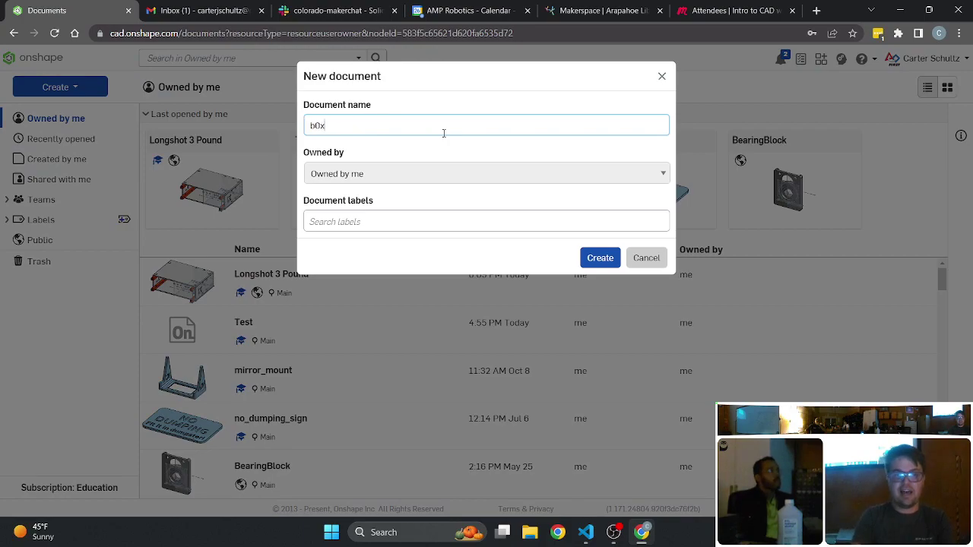
{"action": "type", "text": "ox_b"}
{"action": "key", "text": "BackSpace"}
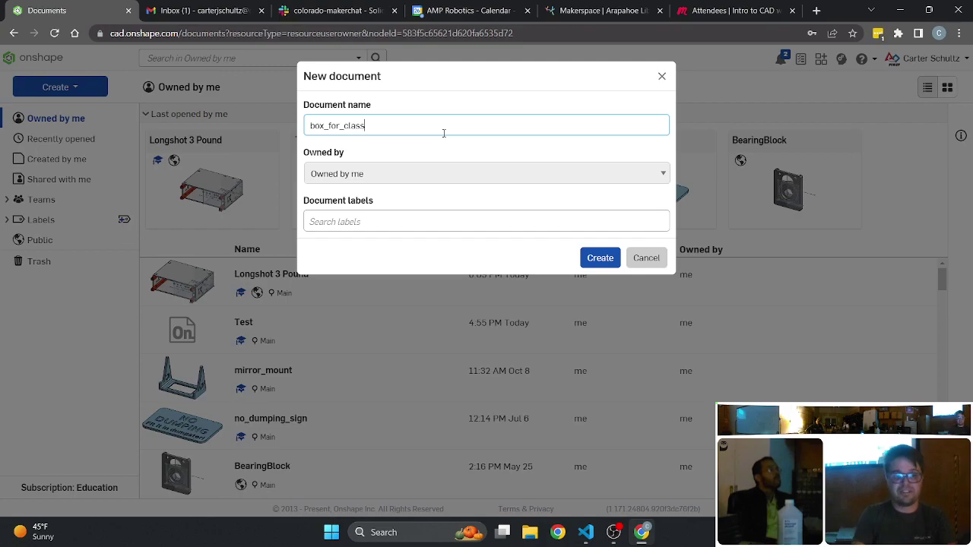
{"action": "key", "text": "Return"}
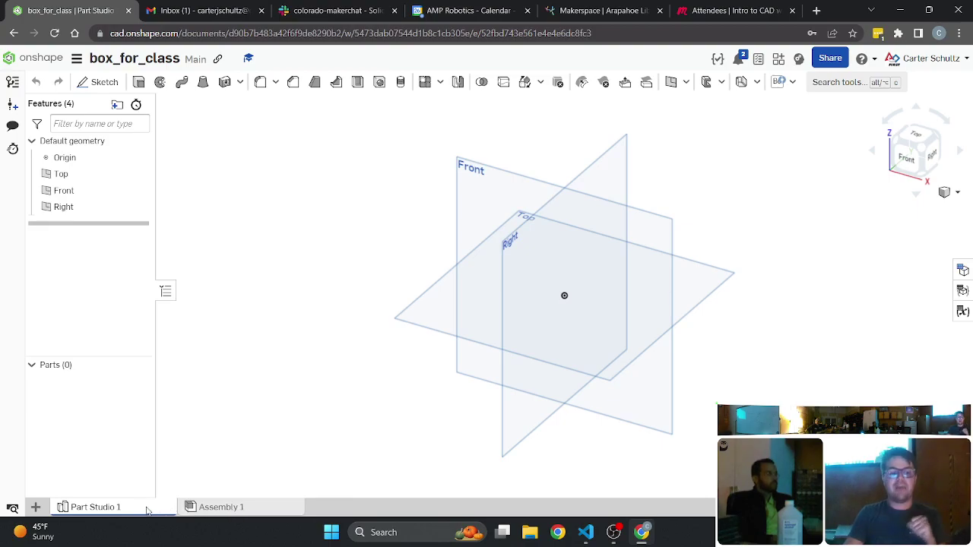
{"action": "left_click", "coordinate": [212, 507]}
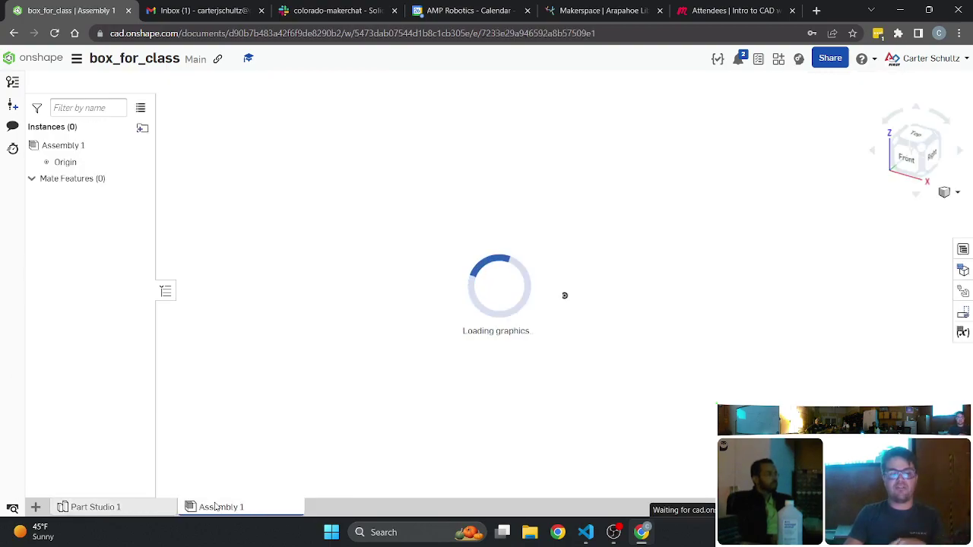
Step: Open Part Studio 1 full screen and view its default Top, Front and Right planes from an angle
{"action": "left_click", "coordinate": [101, 507]}
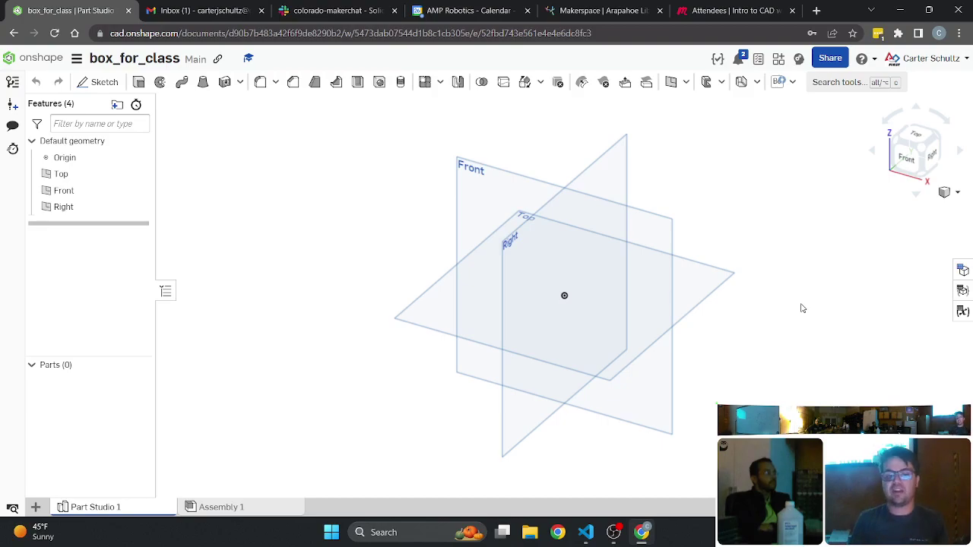
{"action": "left_click", "coordinate": [244, 507]}
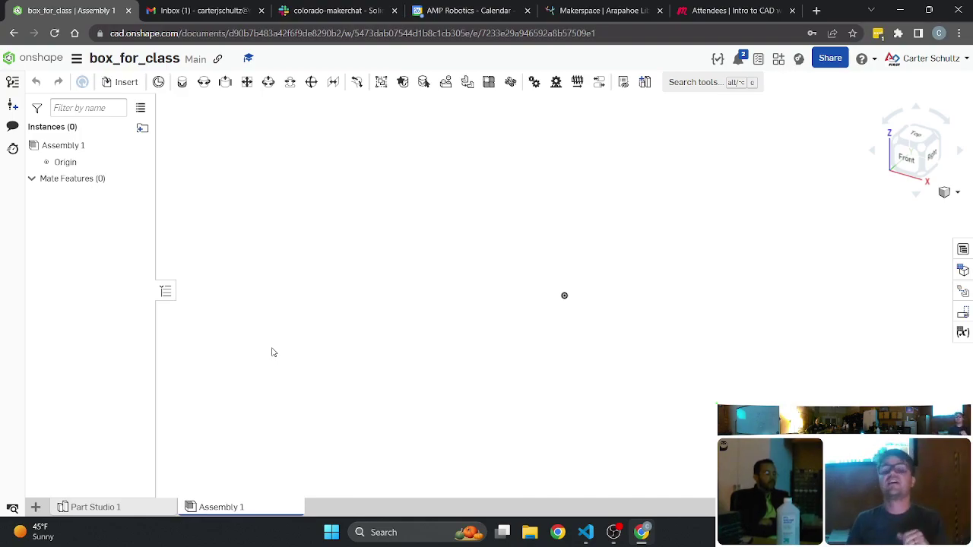
{"action": "left_click", "coordinate": [107, 506]}
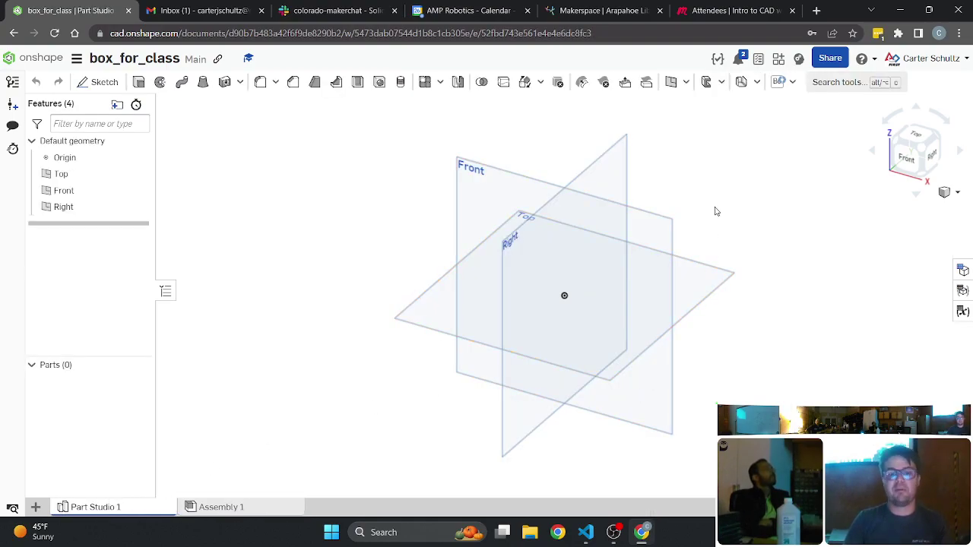
{"action": "right_click_drag", "start_coordinate": [713, 233], "coordinate": [720, 149]}
{"action": "right_click_drag", "start_coordinate": [799, 189], "coordinate": [801, 199]}
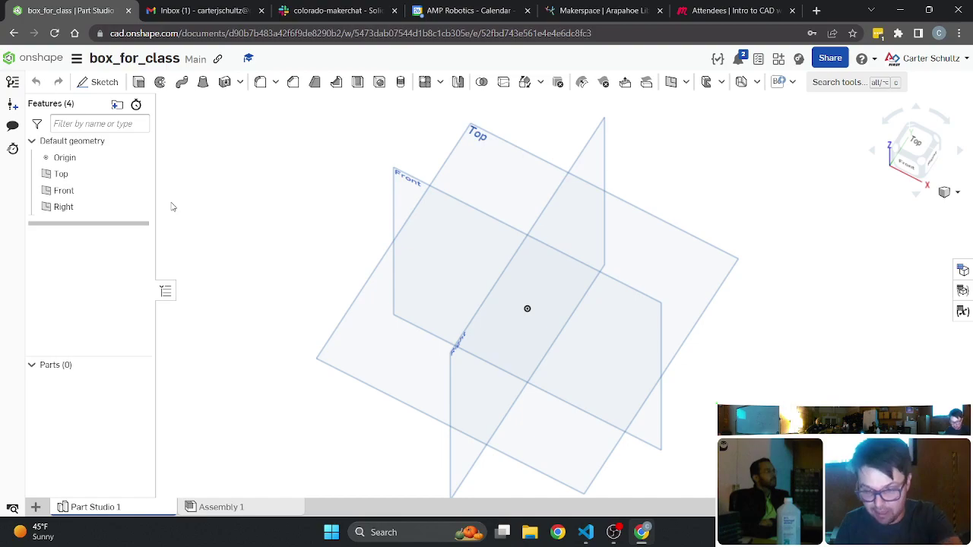
{"action": "key", "text": "F11"}
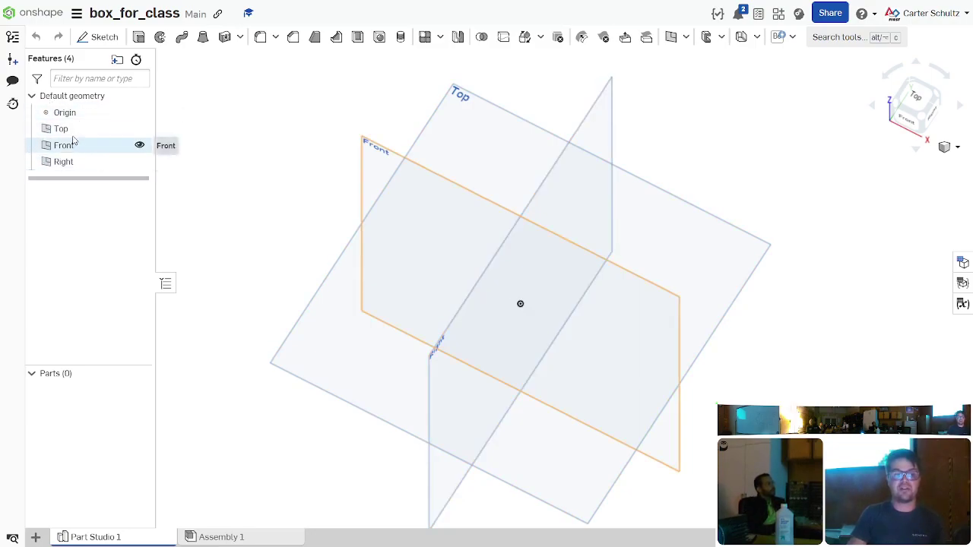
{"action": "right_click_drag", "start_coordinate": [266, 130], "coordinate": [273, 110]}
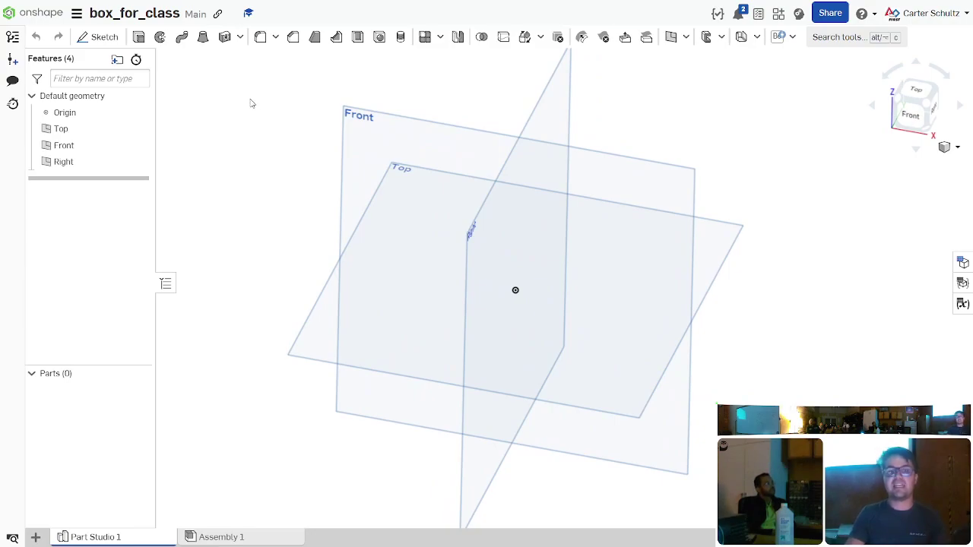
Step: Create an empty sketch on the Top plane, trying the Front plane before reselecting Top and accepting it
{"action": "left_click", "coordinate": [105, 40]}
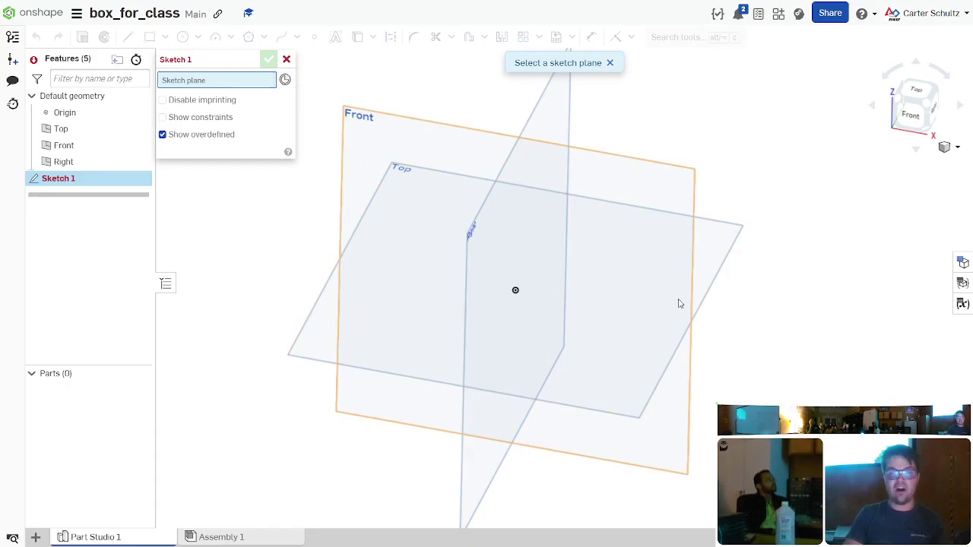
{"action": "left_click", "coordinate": [318, 313]}
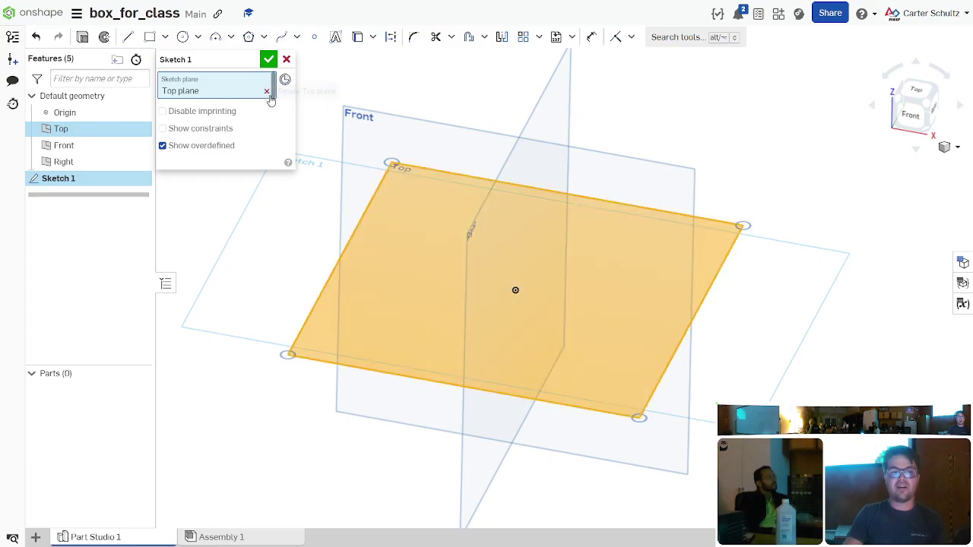
{"action": "left_click", "coordinate": [267, 92]}
{"action": "left_click", "coordinate": [363, 121]}
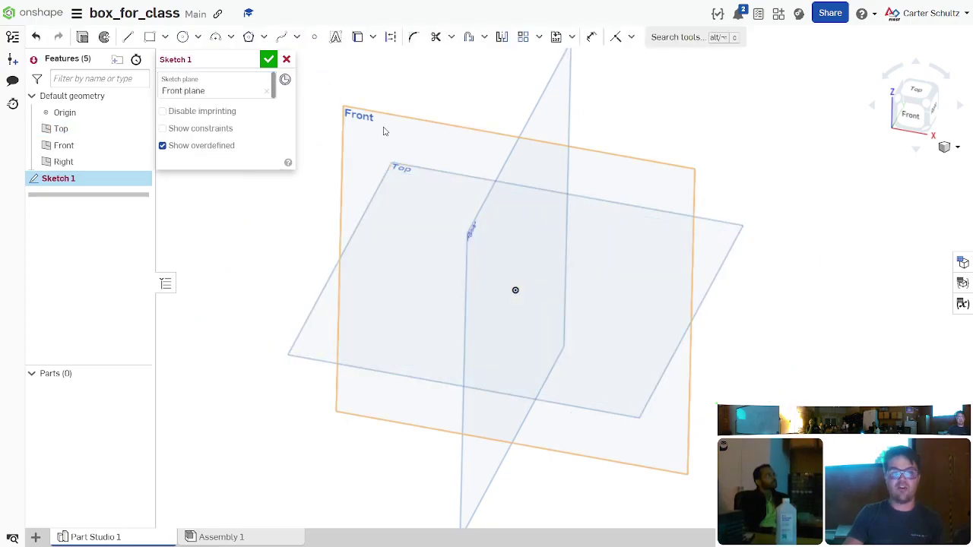
{"action": "left_click", "coordinate": [266, 91]}
{"action": "left_click", "coordinate": [330, 306]}
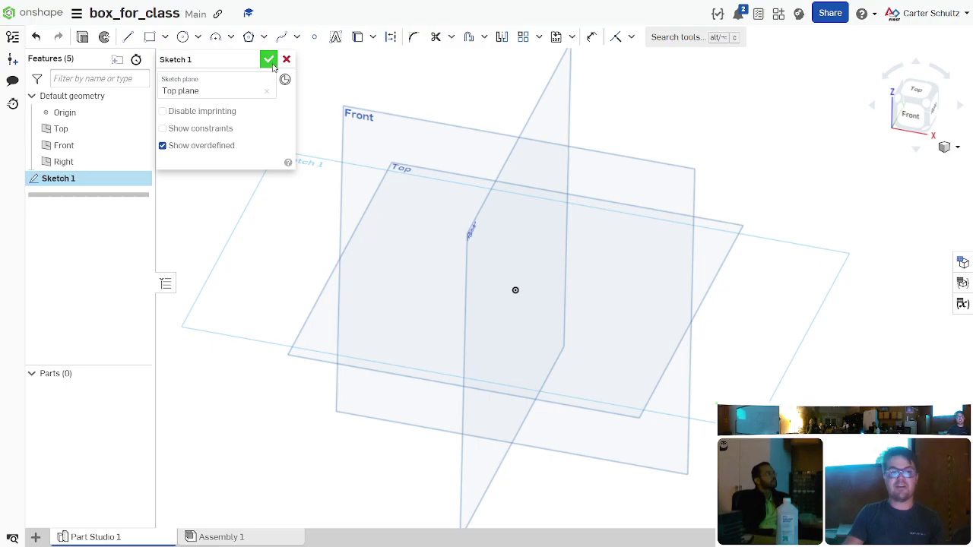
{"action": "left_click", "coordinate": [269, 60]}
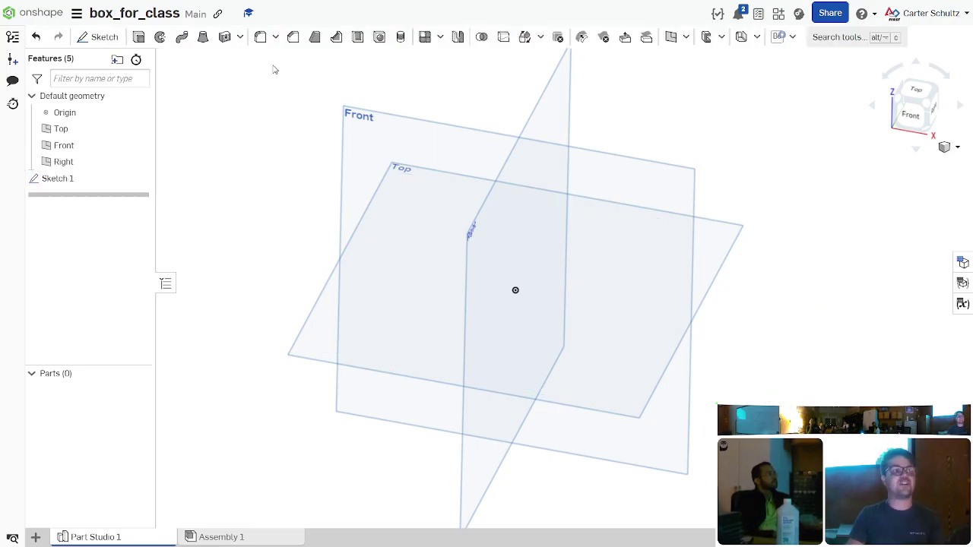
Step: Reopen Sketch 1 for editing and orient the view straight onto the Top plane
{"action": "double_click", "coordinate": [77, 183]}
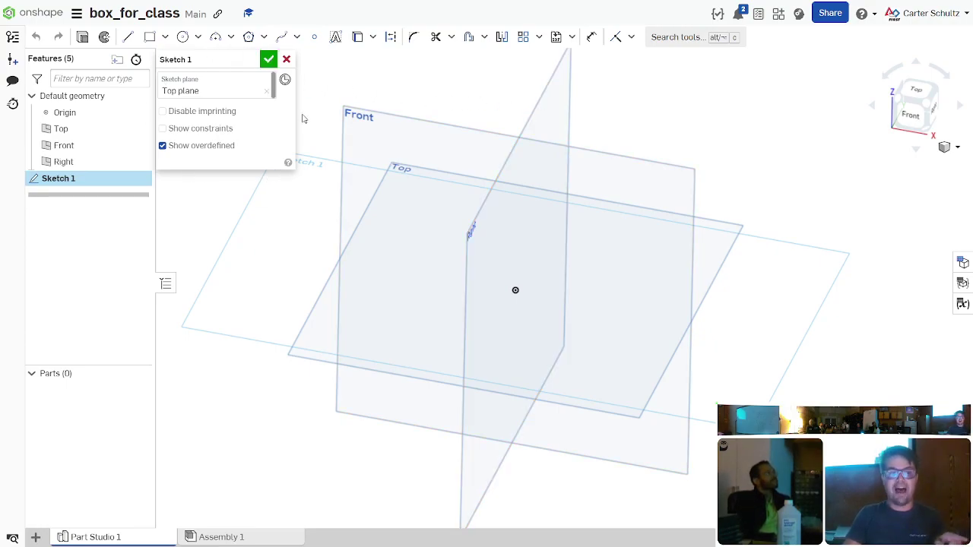
{"action": "left_click", "coordinate": [269, 58]}
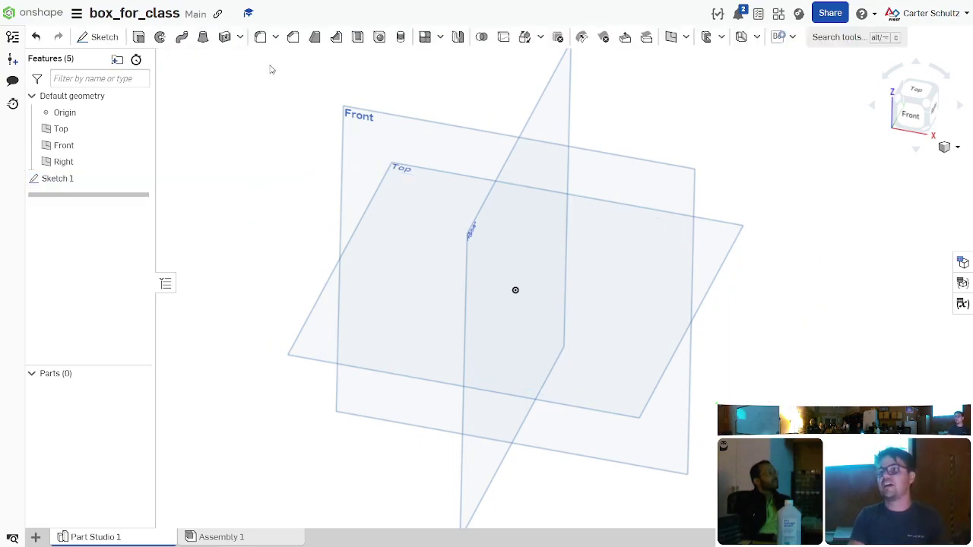
{"action": "double_click", "coordinate": [68, 180]}
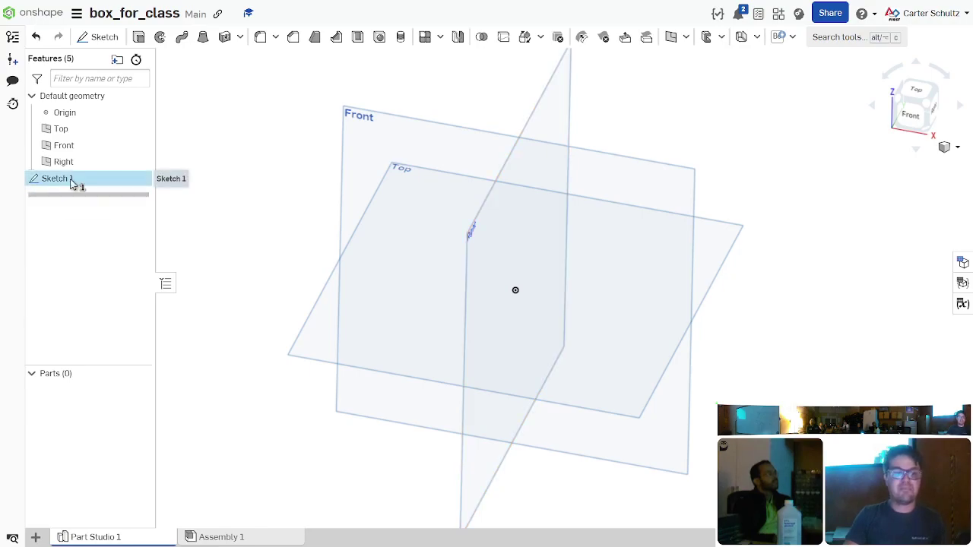
{"action": "right_click_drag", "start_coordinate": [683, 119], "coordinate": [707, 152]}
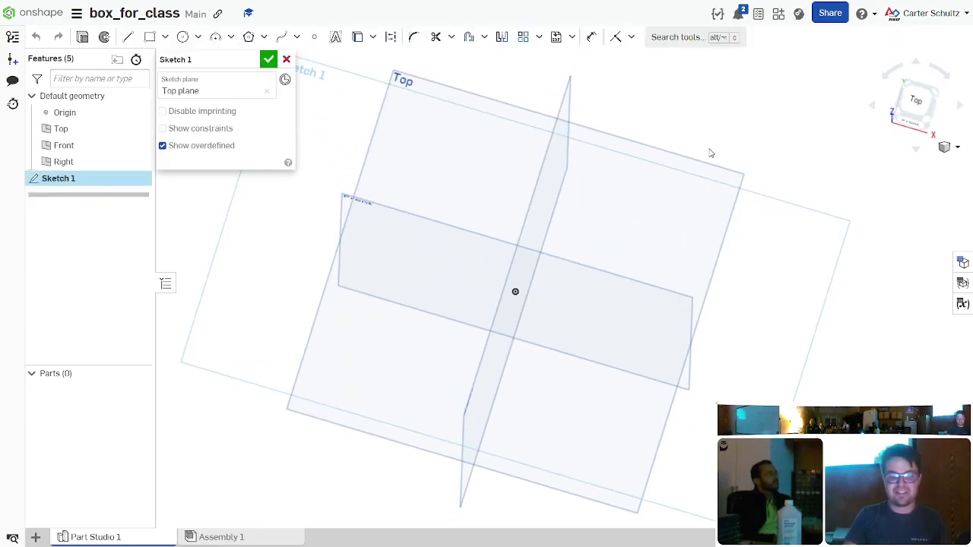
{"action": "left_click", "coordinate": [916, 104]}
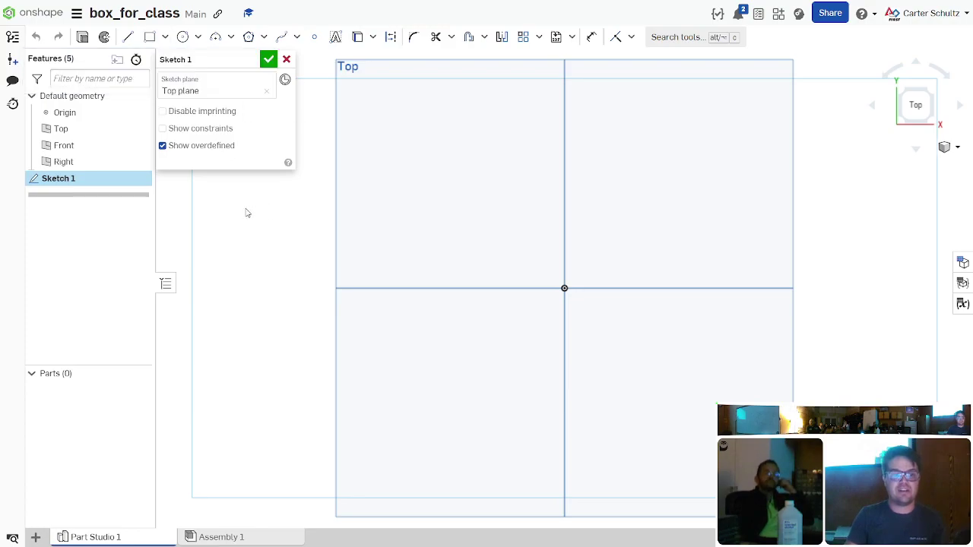
Step: Draw a corner rectangle starting at the origin and extending up and to the right within the Top plane
{"action": "left_click", "coordinate": [150, 38]}
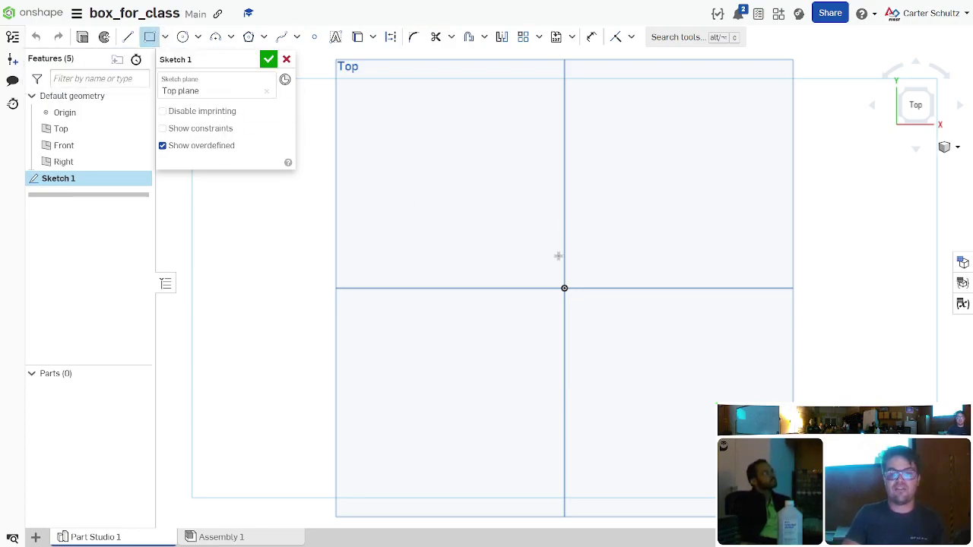
{"action": "left_click", "coordinate": [564, 288]}
{"action": "left_click", "coordinate": [781, 110]}
{"action": "key", "text": "Escape"}
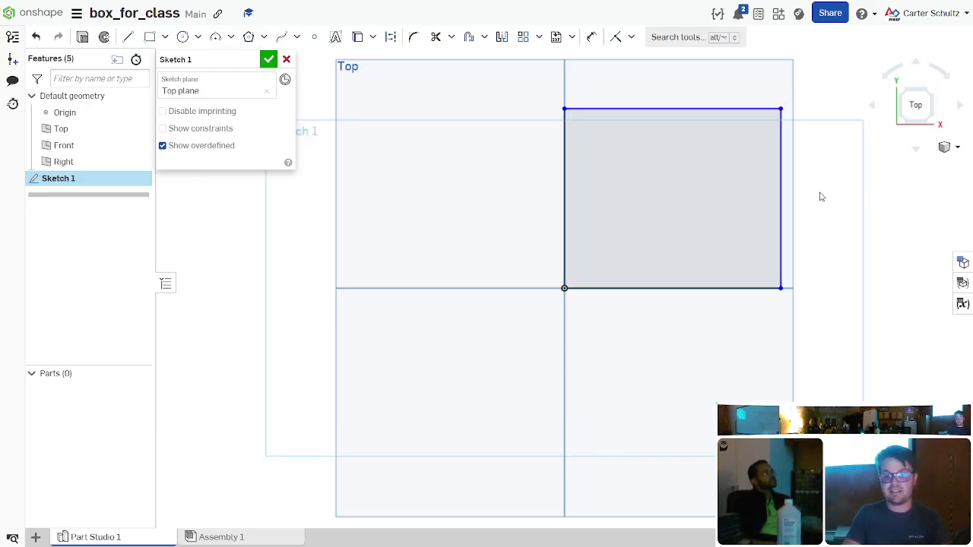
Step: Show the sketch constraints and enlarge the rectangle slightly by moving its upper-right corner outward
{"action": "scroll", "coordinate": [829, 195], "scroll_direction": "down", "scroll_amount": 2}
{"action": "scroll", "coordinate": [509, 218], "scroll_direction": "down", "scroll_amount": 2}
{"action": "scroll", "coordinate": [654, 193], "scroll_direction": "up", "scroll_amount": 3}
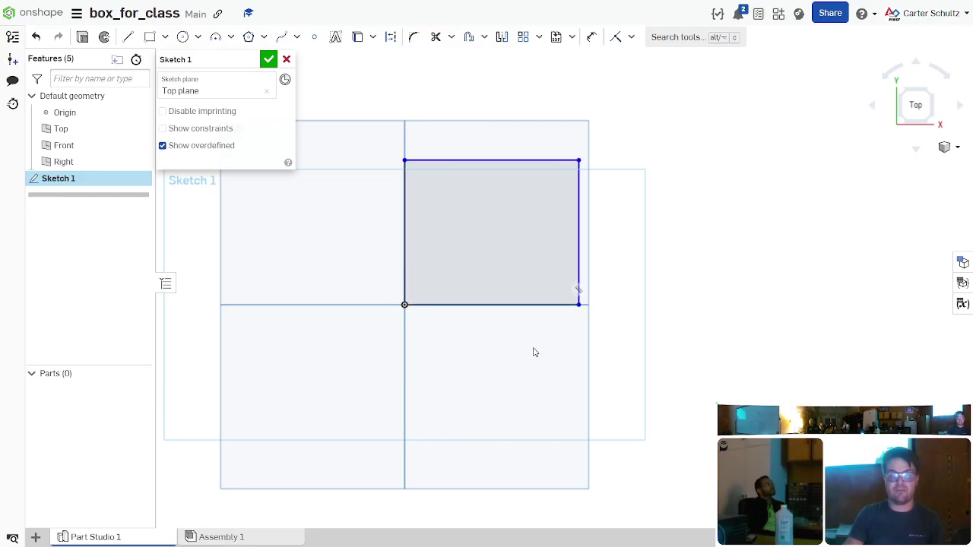
{"action": "scroll", "coordinate": [507, 357], "scroll_direction": "up", "scroll_amount": 2}
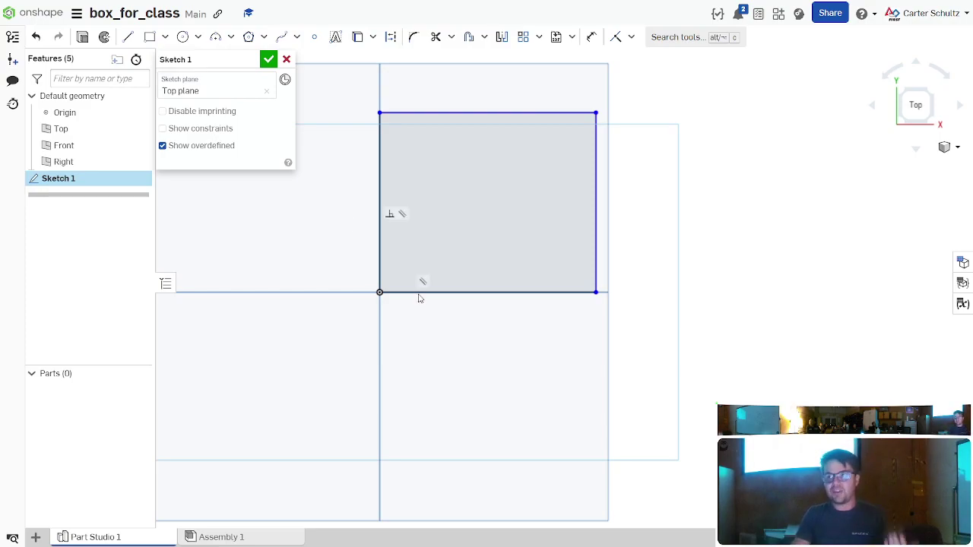
{"action": "left_click", "coordinate": [215, 133]}
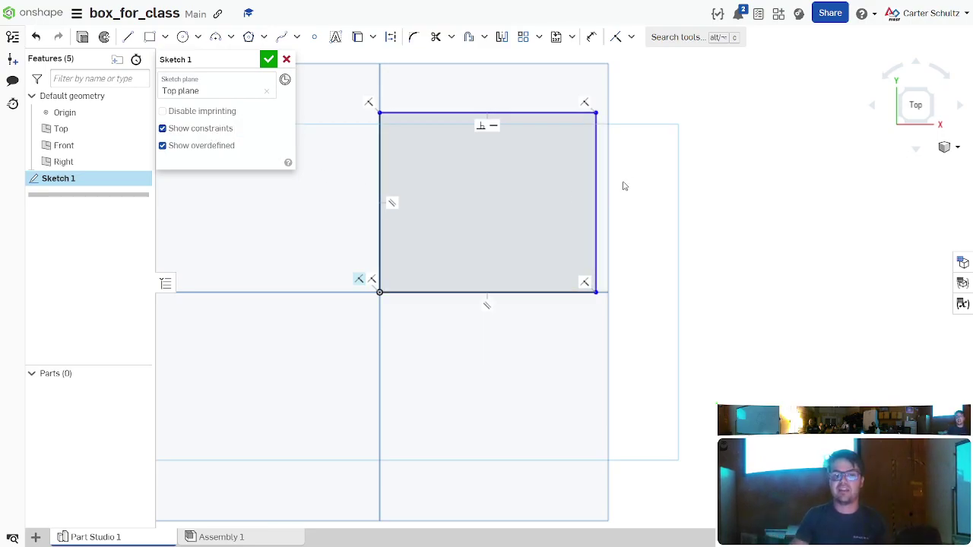
{"action": "left_click_drag", "start_coordinate": [601, 112], "coordinate": [631, 93]}
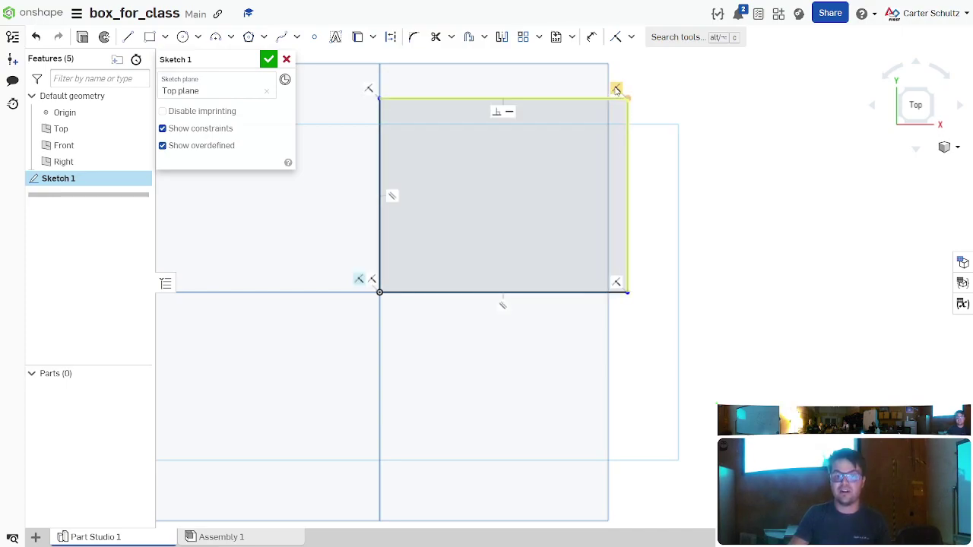
Step: Delete the coincident constraint at the rectangle's upper-right corner and pull the right edge away from the top edge
{"action": "left_click", "coordinate": [616, 89]}
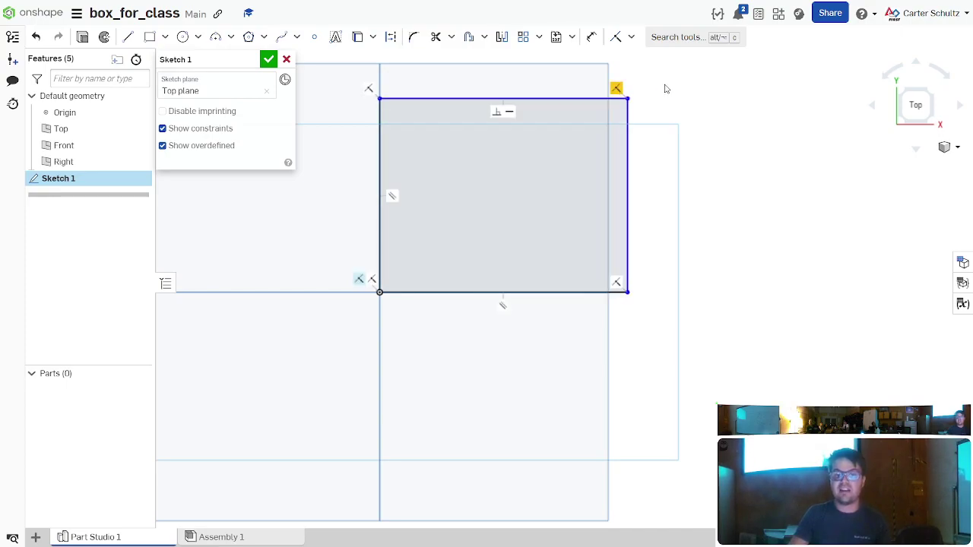
{"action": "left_click", "coordinate": [625, 113]}
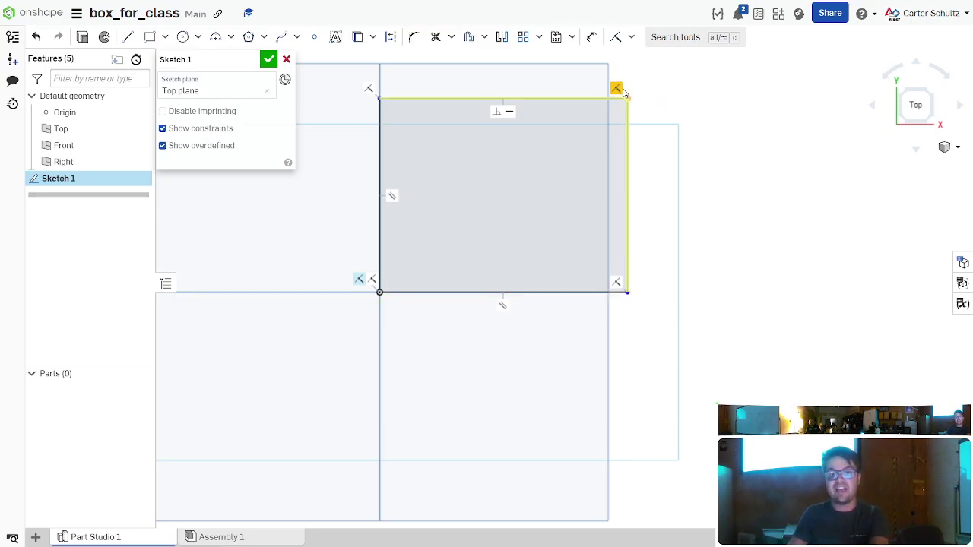
{"action": "key", "text": "Delete"}
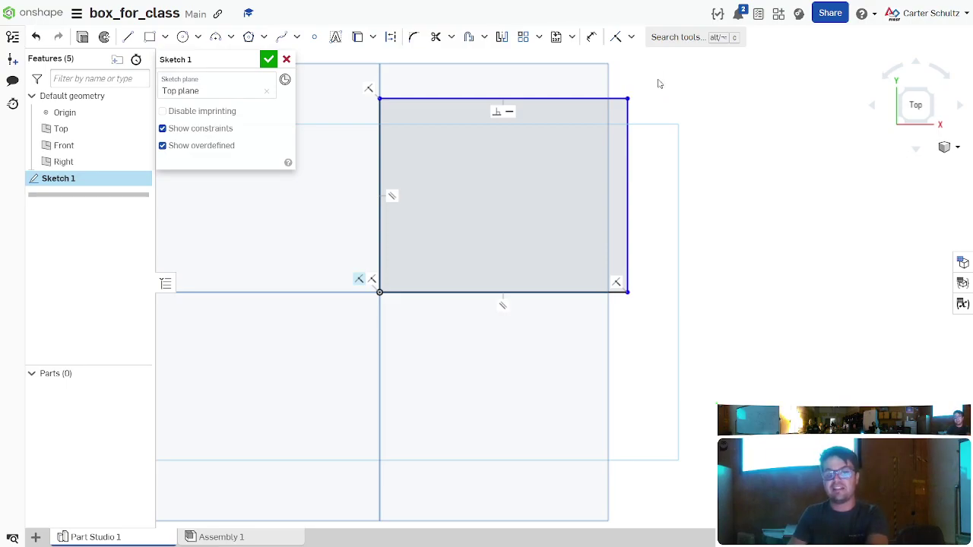
{"action": "left_click_drag", "start_coordinate": [629, 127], "coordinate": [703, 132]}
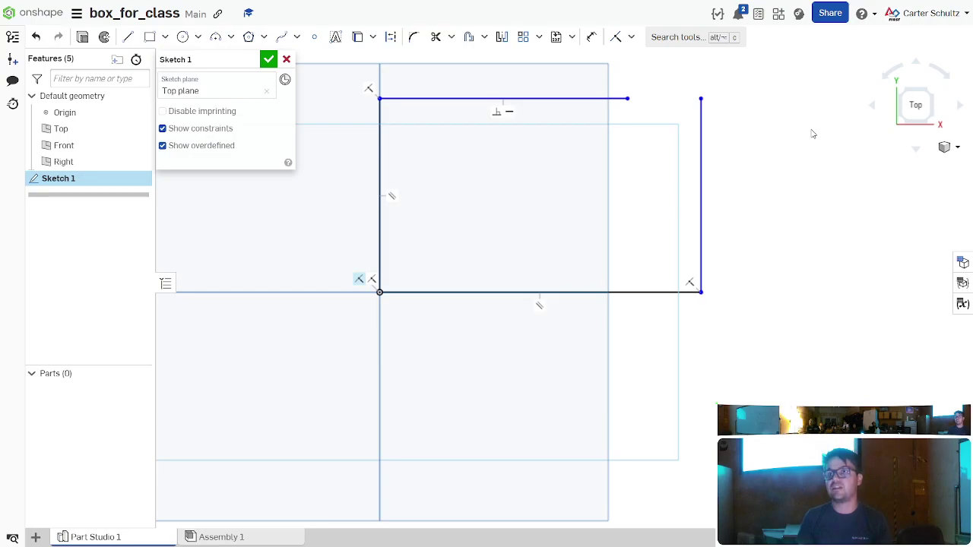
Step: Apply a Coincident constraint between the open endpoints of the top and right edges to close the rectangle
{"action": "left_click", "coordinate": [631, 39]}
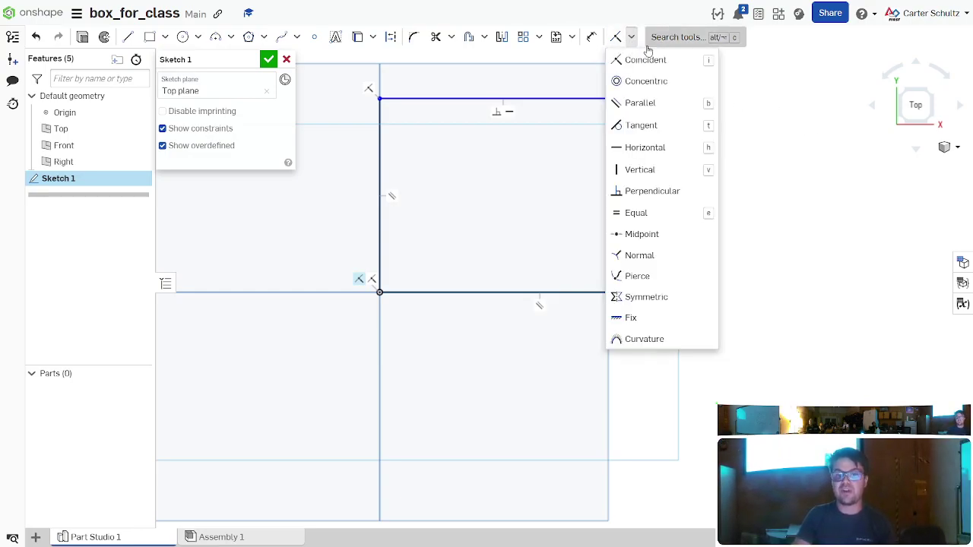
{"action": "left_click", "coordinate": [661, 61]}
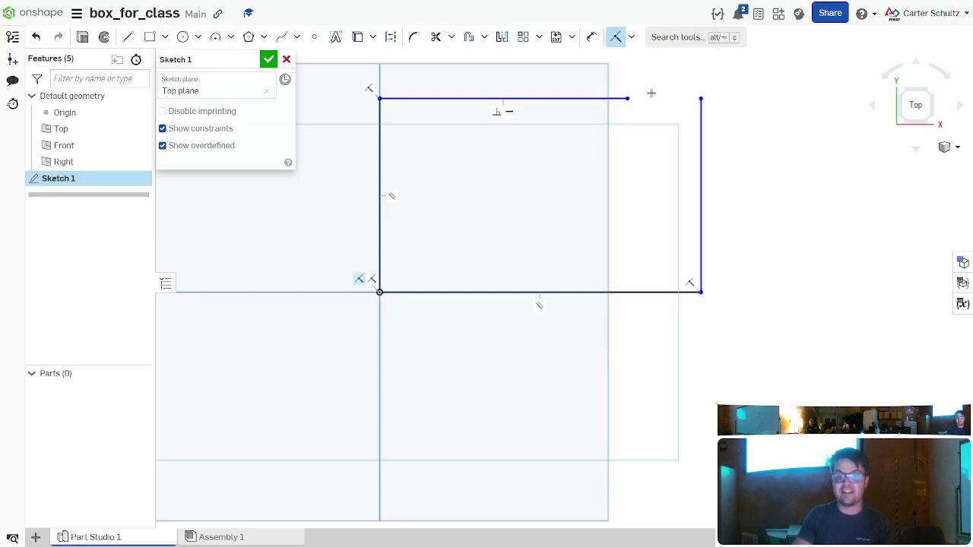
{"action": "left_click", "coordinate": [627, 98]}
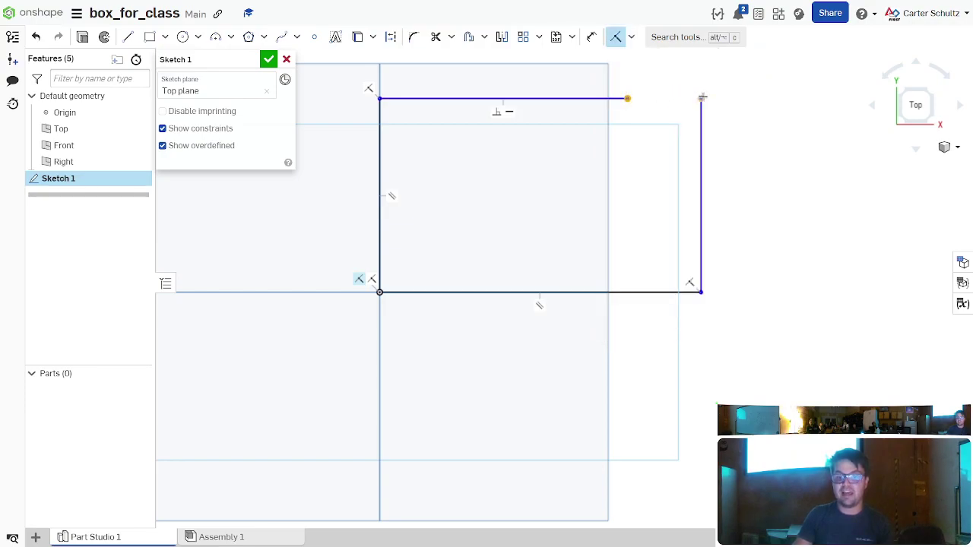
{"action": "left_click", "coordinate": [702, 97]}
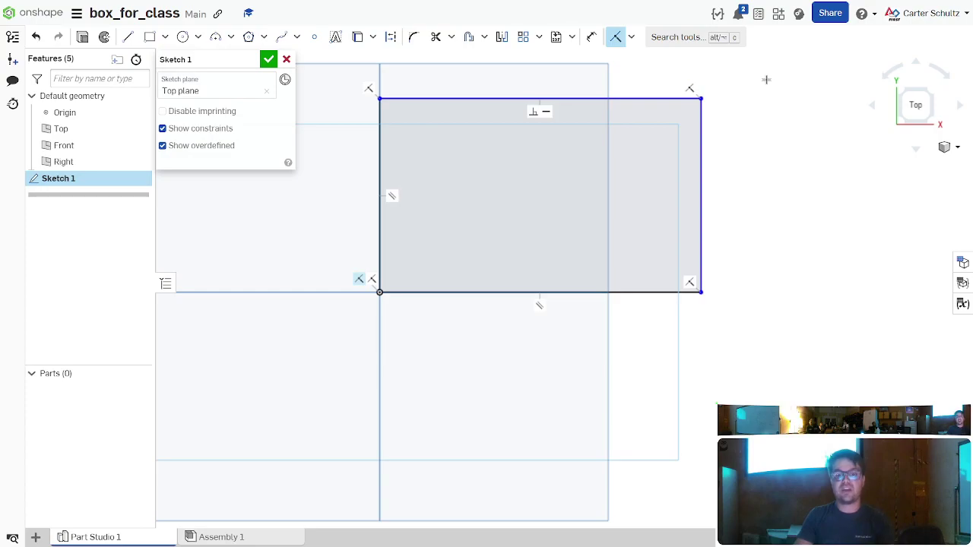
{"action": "key", "text": "Escape"}
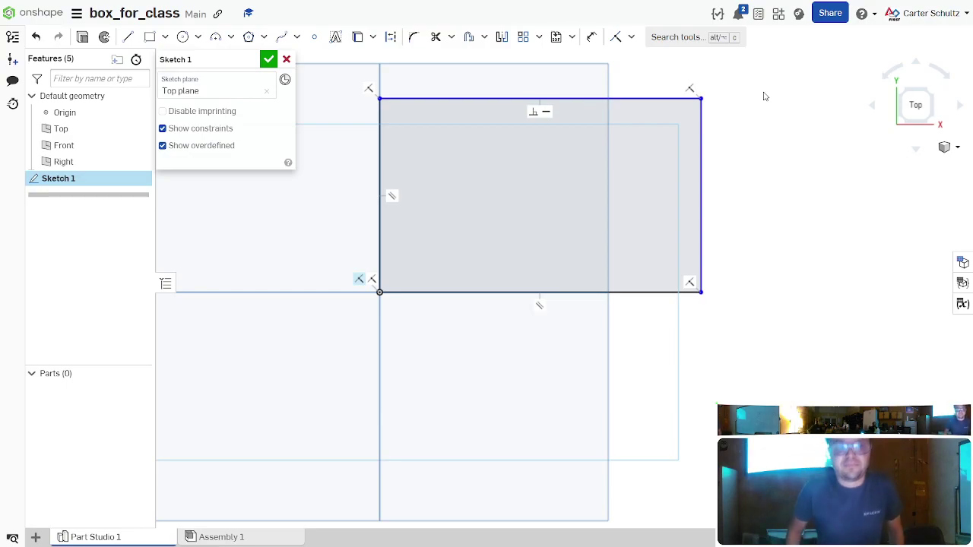
{"action": "scroll", "coordinate": [806, 139], "scroll_direction": "up", "scroll_amount": 1}
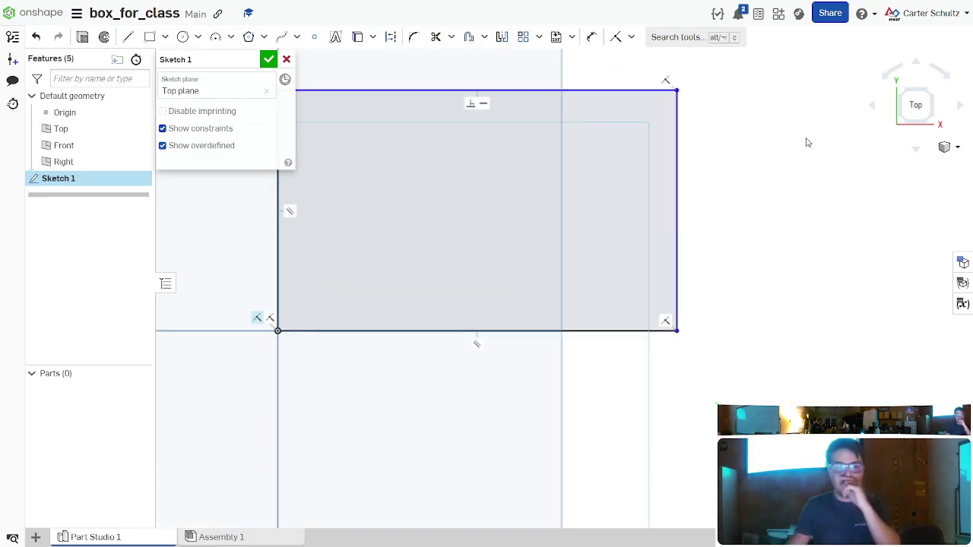
{"action": "scroll", "coordinate": [813, 206], "scroll_direction": "down", "scroll_amount": 3}
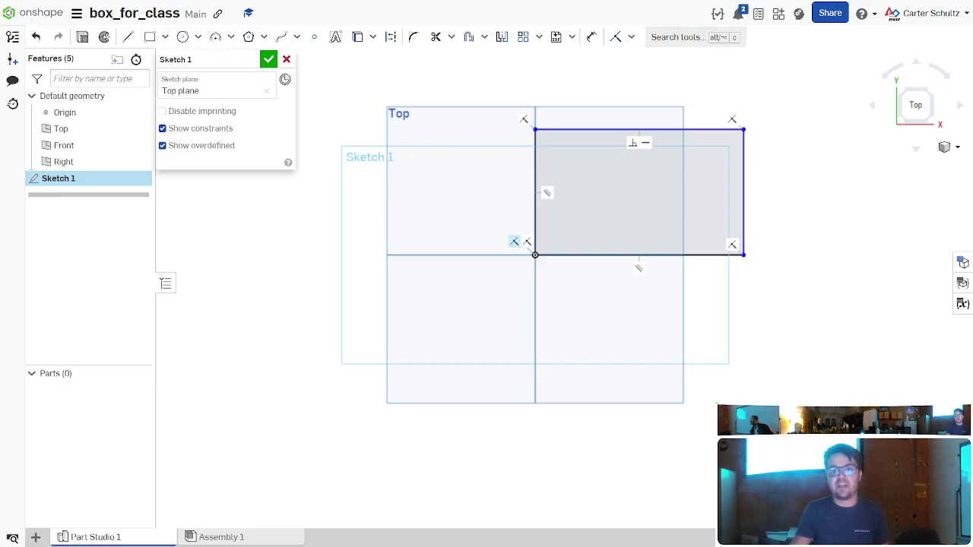
{"action": "key", "text": "d"}
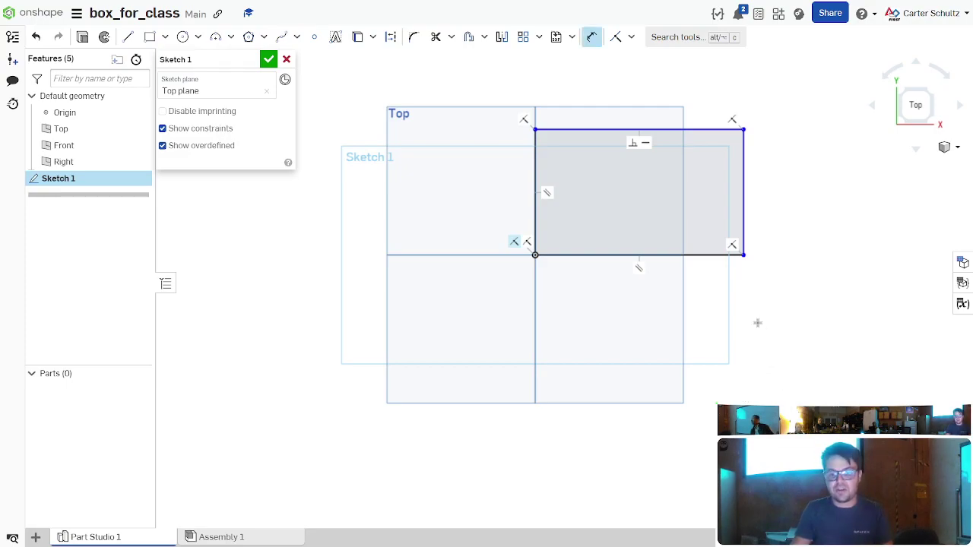
{"action": "key", "text": "Escape"}
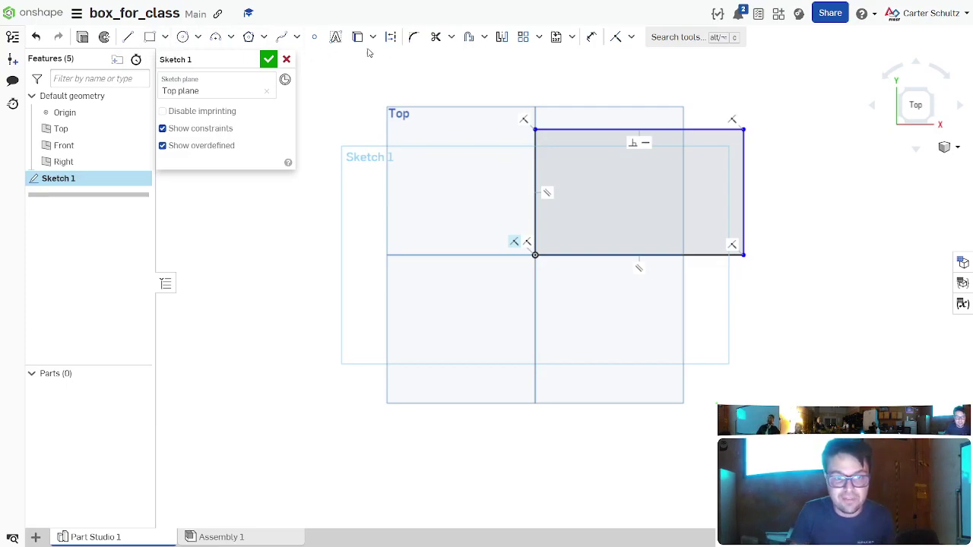
Step: Look up the Dimension command by searching the sketch tools for "dim"
{"action": "left_click", "coordinate": [684, 38]}
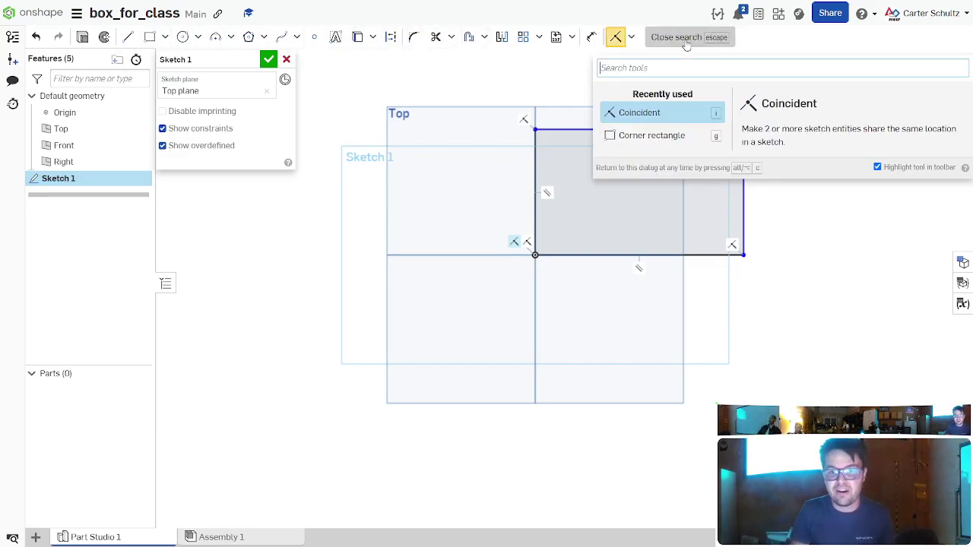
{"action": "type", "text": "dim"}
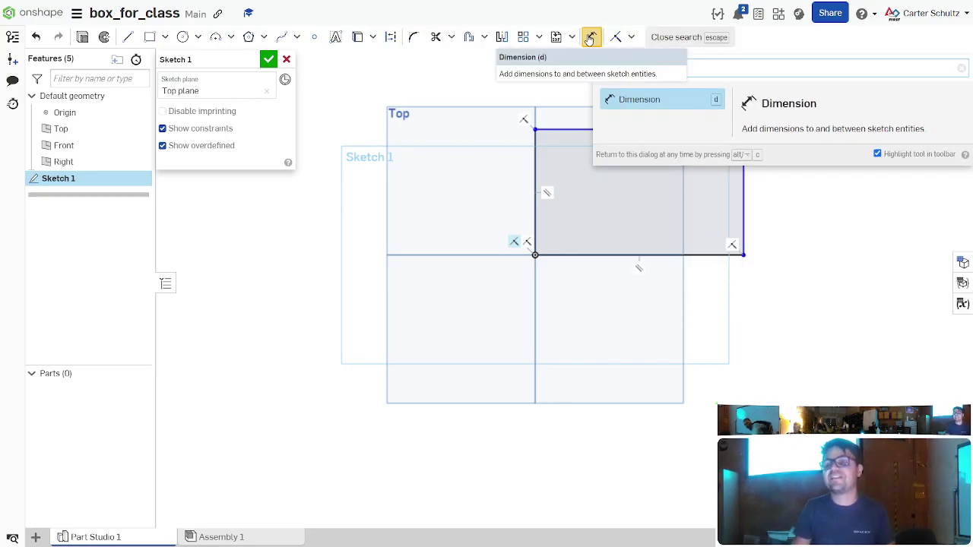
{"action": "key", "text": "Escape"}
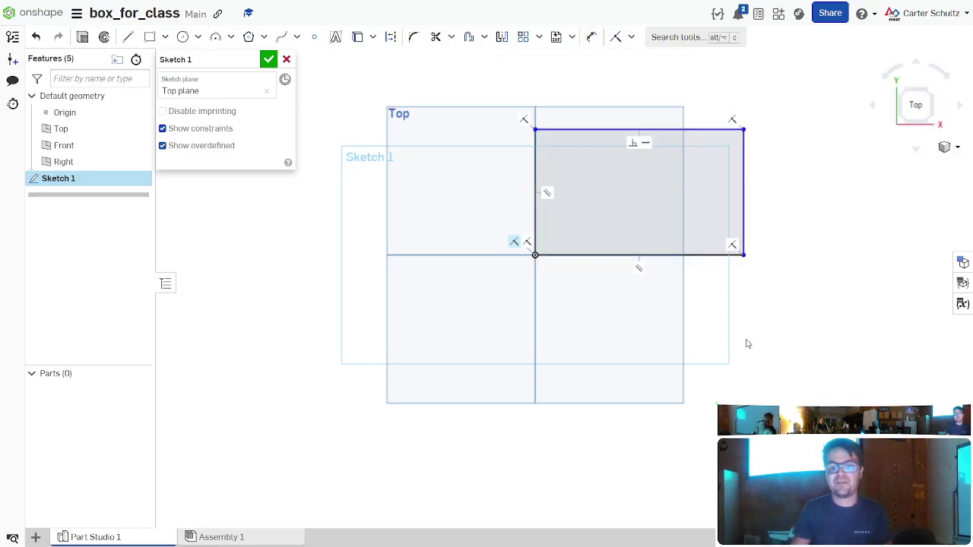
Step: Dimension the rectangle's bottom edge with the mixed-unit expression 1 in + 5 mm / 2 * 4
{"action": "scroll", "coordinate": [741, 387], "scroll_direction": "up", "scroll_amount": 2}
{"action": "scroll", "coordinate": [651, 462], "scroll_direction": "down", "scroll_amount": 3}
{"action": "scroll", "coordinate": [673, 362], "scroll_direction": "up", "scroll_amount": 2}
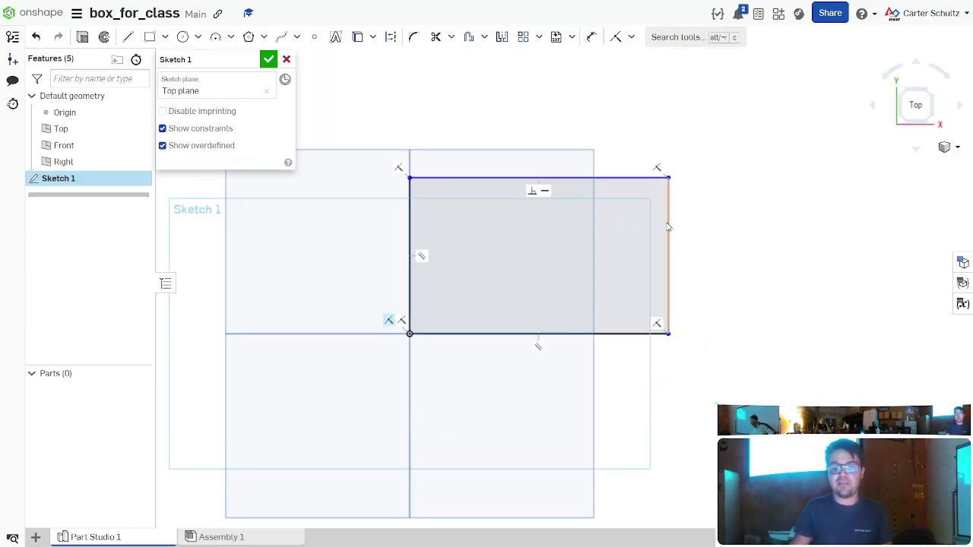
{"action": "key", "text": "d"}
{"action": "left_click", "coordinate": [608, 333]}
{"action": "left_click", "coordinate": [572, 387]}
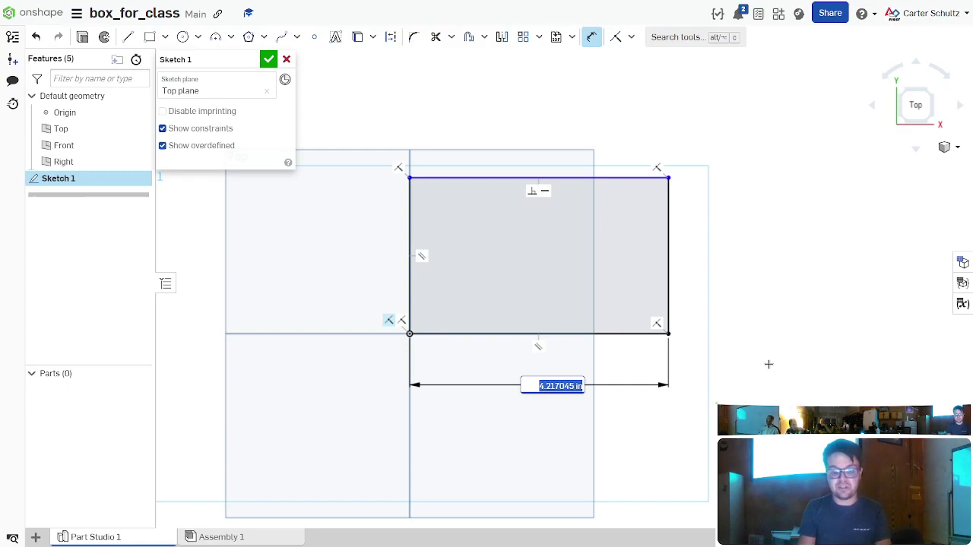
{"action": "type", "text": "1"}
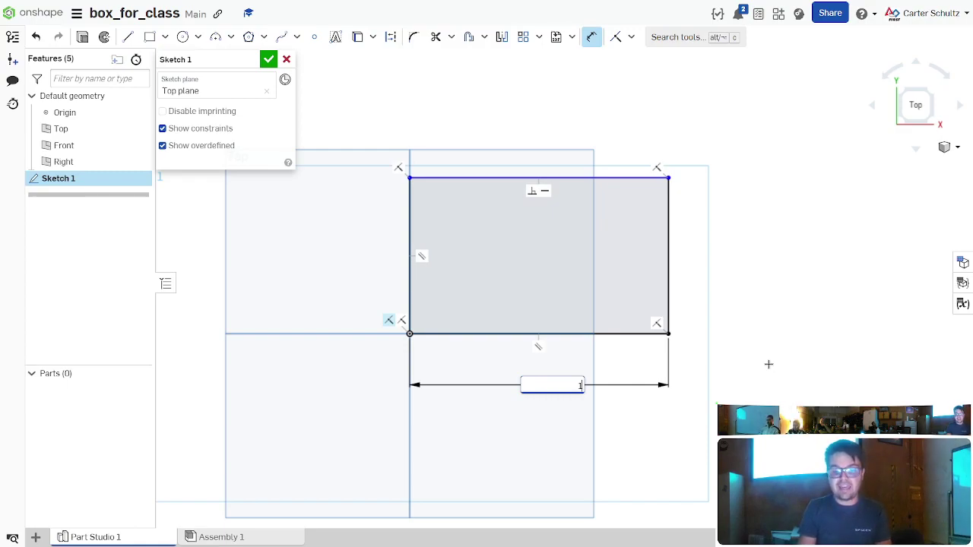
{"action": "type", "text": " in + 5 mm"}
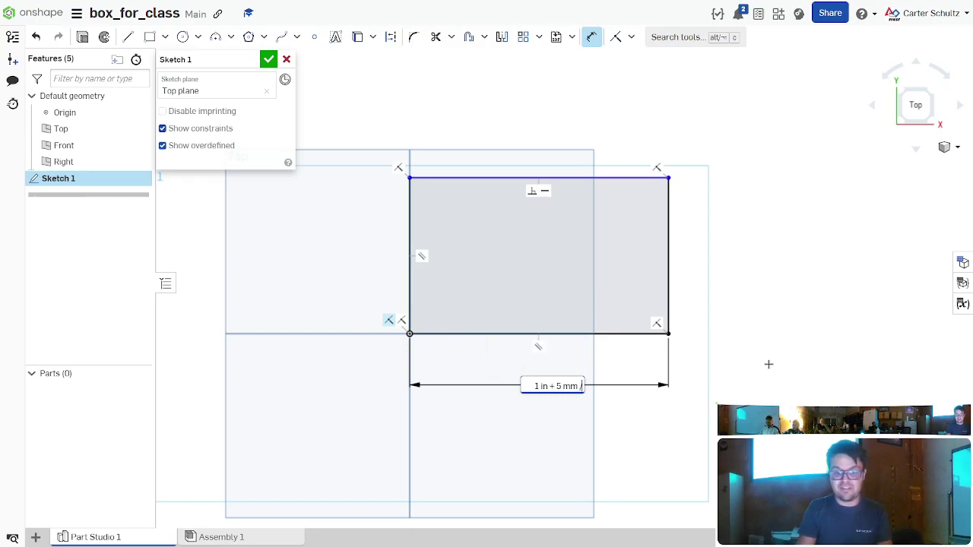
{"action": "type", "text": " / 2 * 4"}
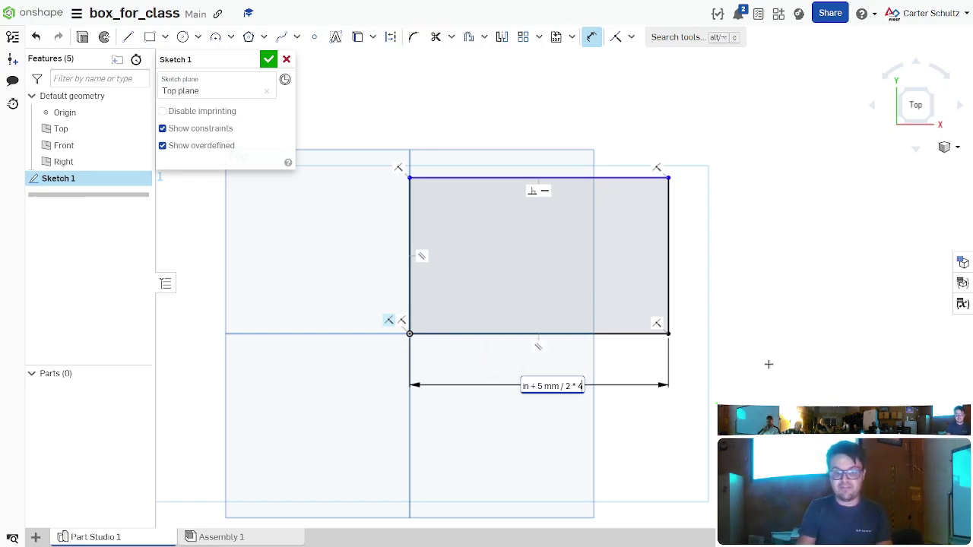
{"action": "key", "text": "Return"}
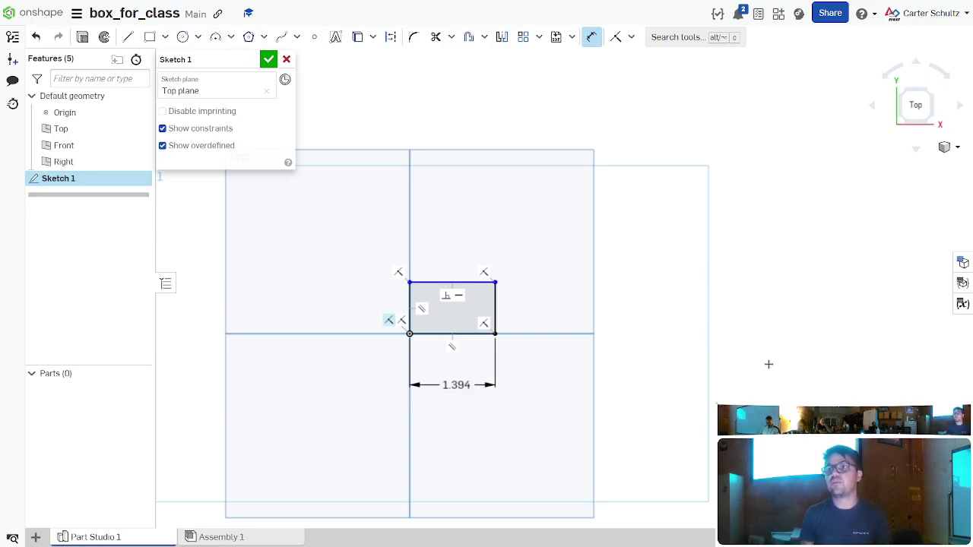
Step: Reopen the bottom edge's dimension to review its full expression, keeping the value as entered
{"action": "double_click", "coordinate": [454, 384]}
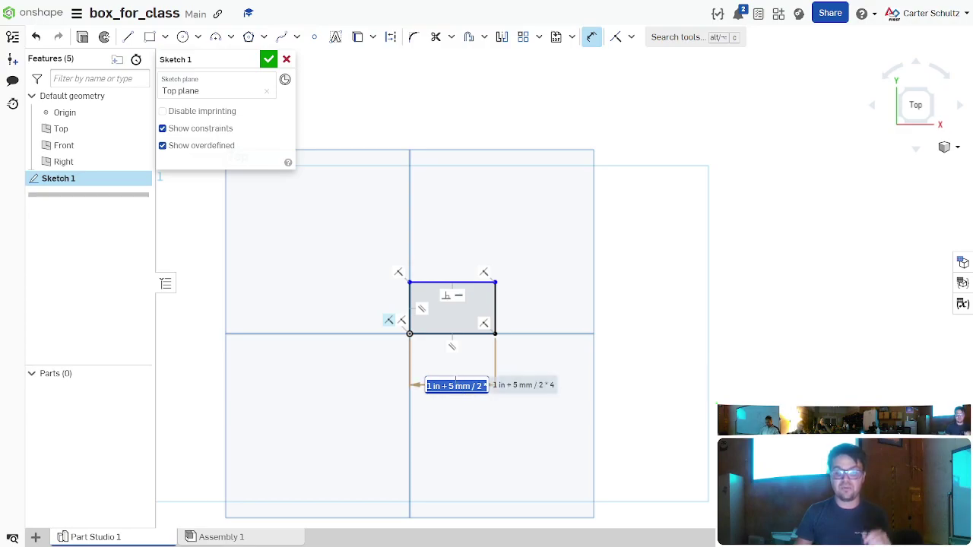
{"action": "left_click", "coordinate": [472, 386]}
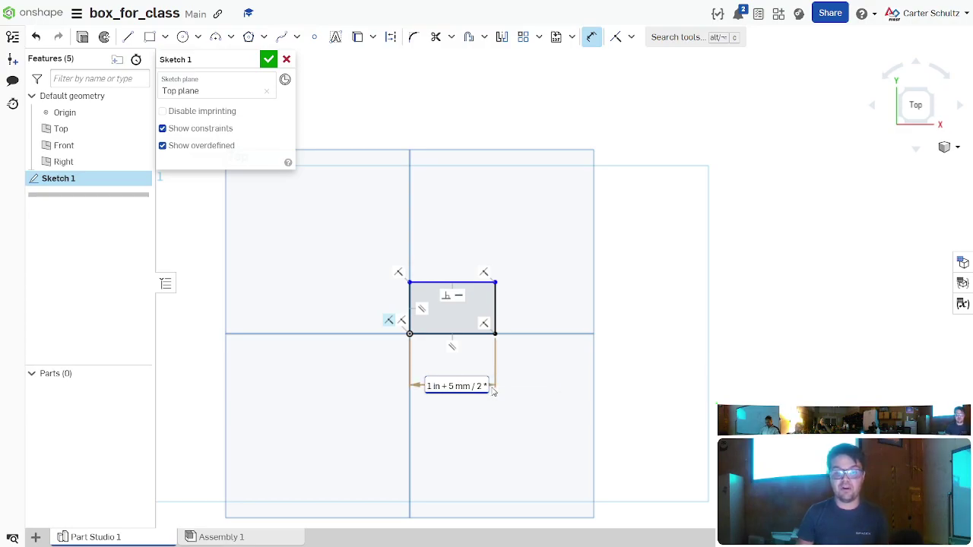
{"action": "key", "text": "End"}
{"action": "key", "text": "Home"}
{"action": "key", "text": "Return"}
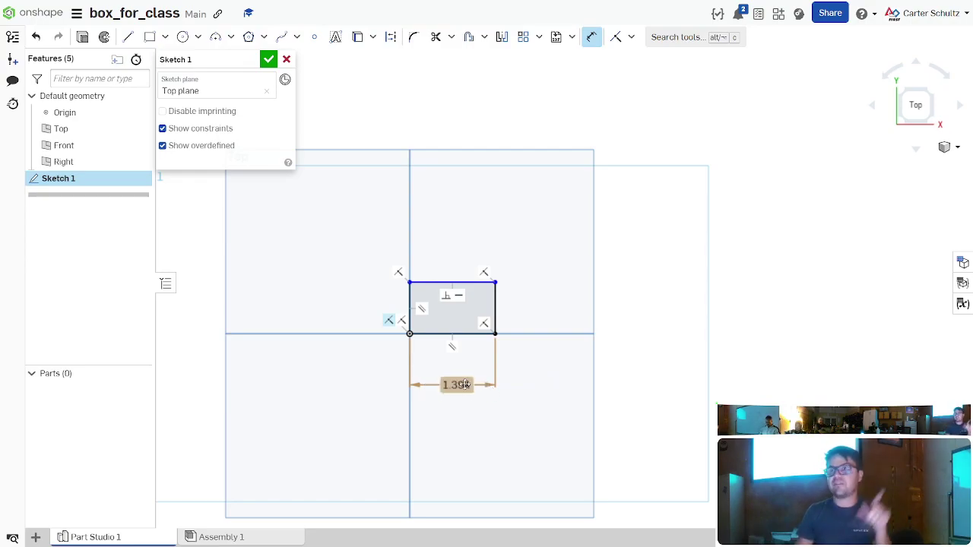
Step: Delete the dimension on the rectangle's bottom edge and finish the sketch
{"action": "left_click", "coordinate": [458, 385]}
{"action": "key", "text": "Delete"}
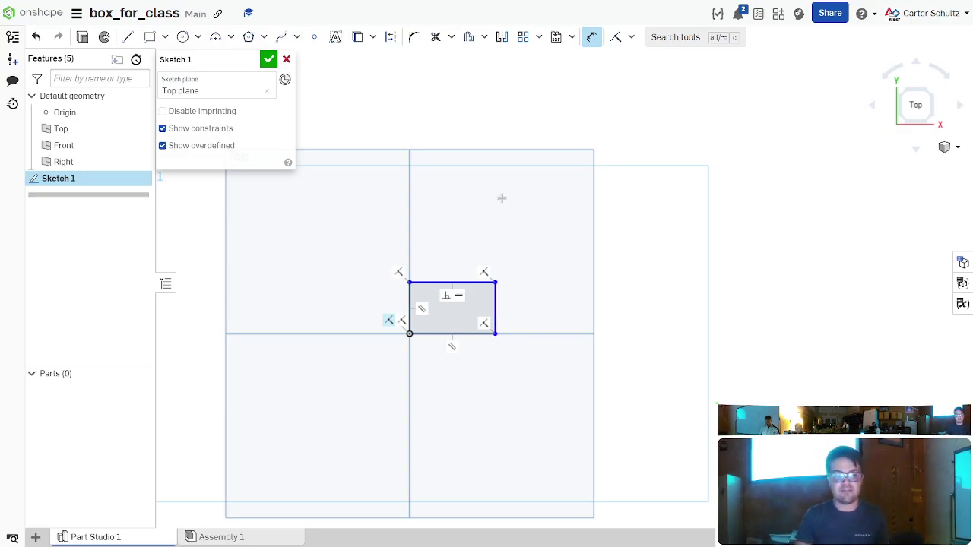
{"action": "left_click", "coordinate": [267, 60]}
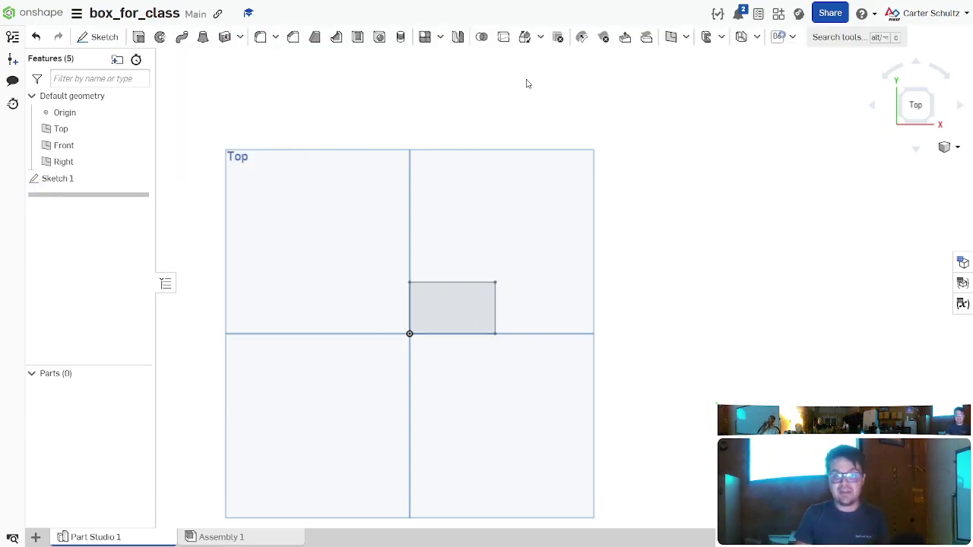
Step: Search the Part Studio tools for "vari" to locate the Variable feature
{"action": "left_click", "coordinate": [832, 40]}
{"action": "type", "text": "new"}
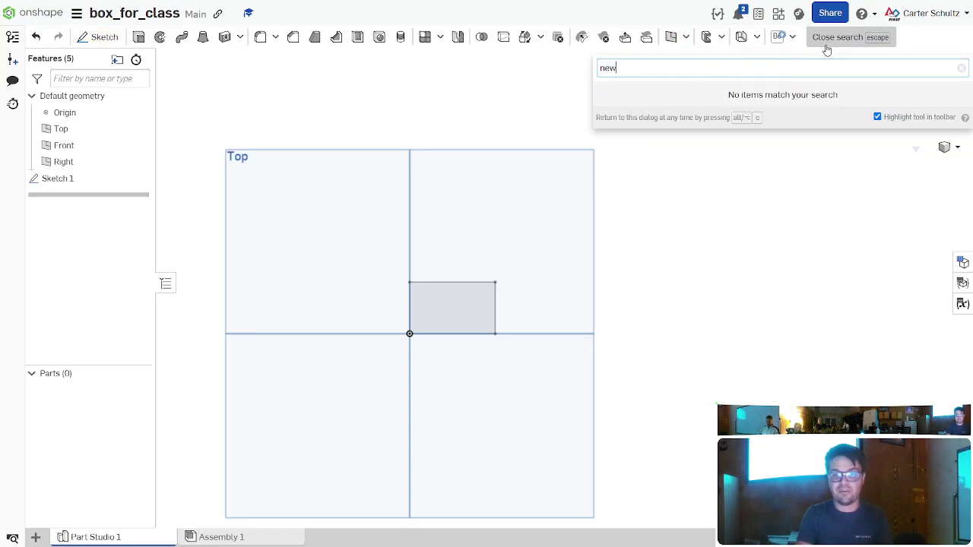
{"action": "key", "text": "BackSpace"}
{"action": "key", "text": "BackSpace"}
{"action": "key", "text": "BackSpace"}
{"action": "type", "text": "vari"}
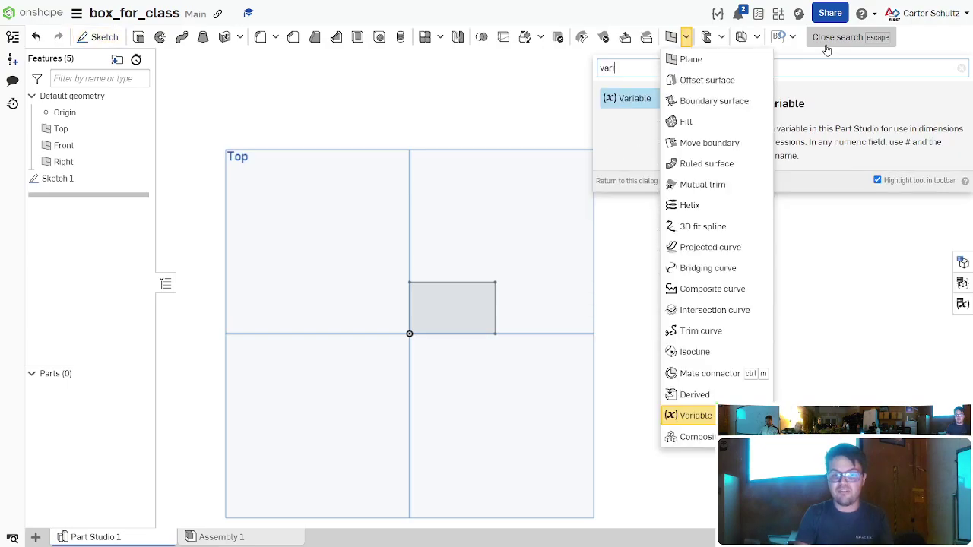
{"action": "left_click", "coordinate": [687, 37]}
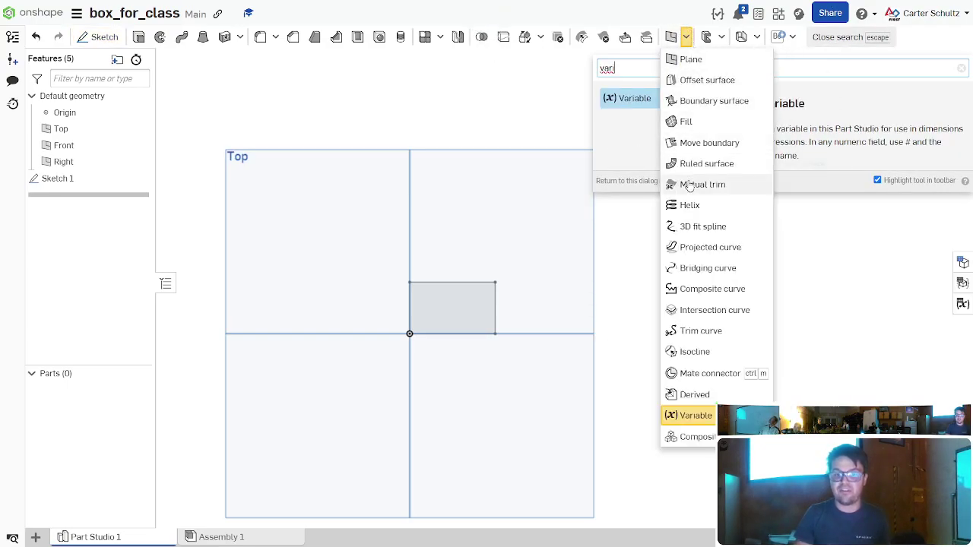
{"action": "key", "text": "Escape"}
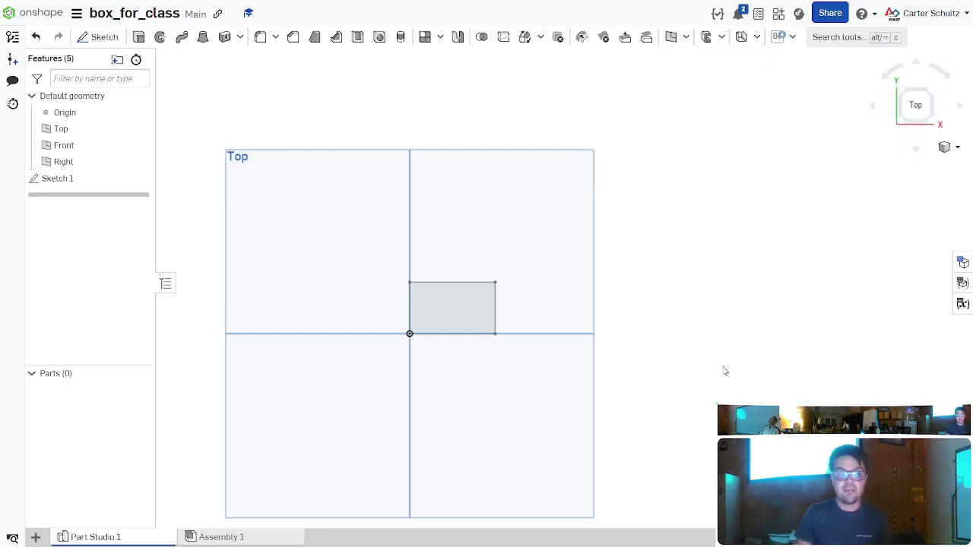
Step: Create an assigned length variable named Length with a value of 4 in
{"action": "left_click", "coordinate": [685, 37]}
{"action": "left_click", "coordinate": [675, 416]}
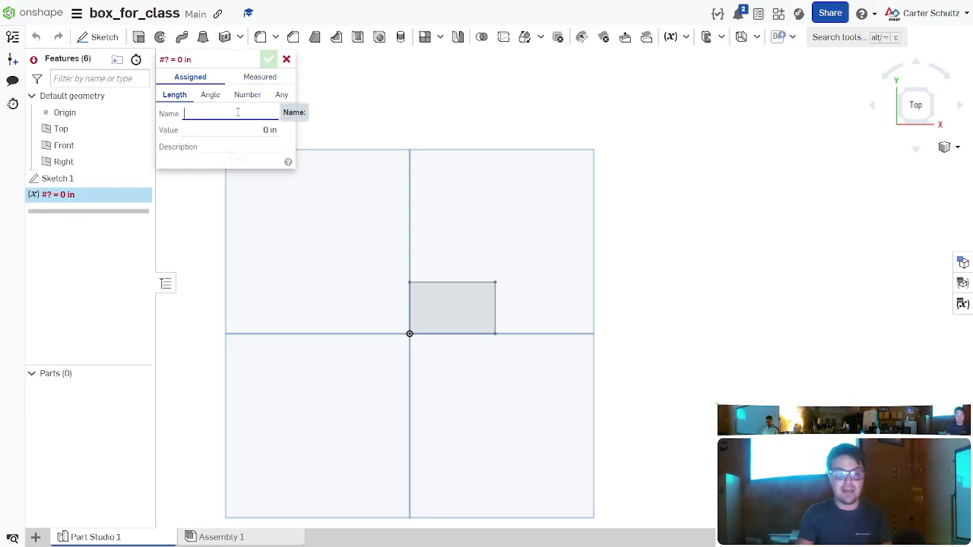
{"action": "type", "text": "Length"}
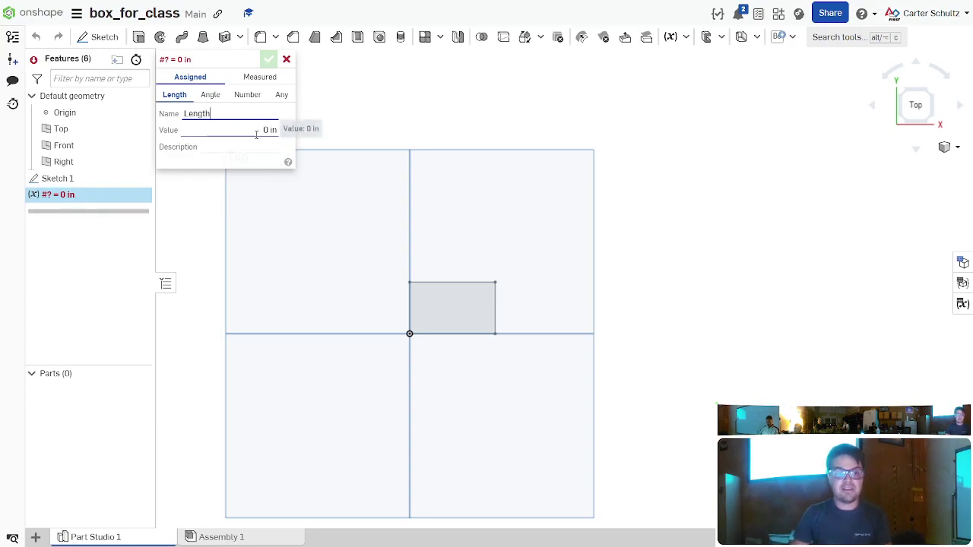
{"action": "left_click", "coordinate": [256, 130]}
{"action": "type", "text": "4"}
{"action": "key", "text": "Return"}
{"action": "left_click", "coordinate": [245, 146]}
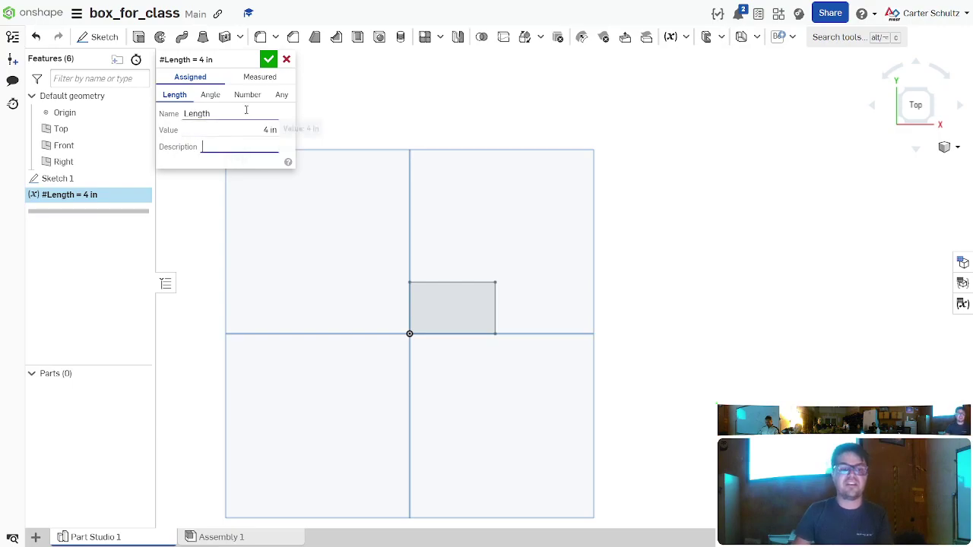
{"action": "left_click", "coordinate": [268, 60]}
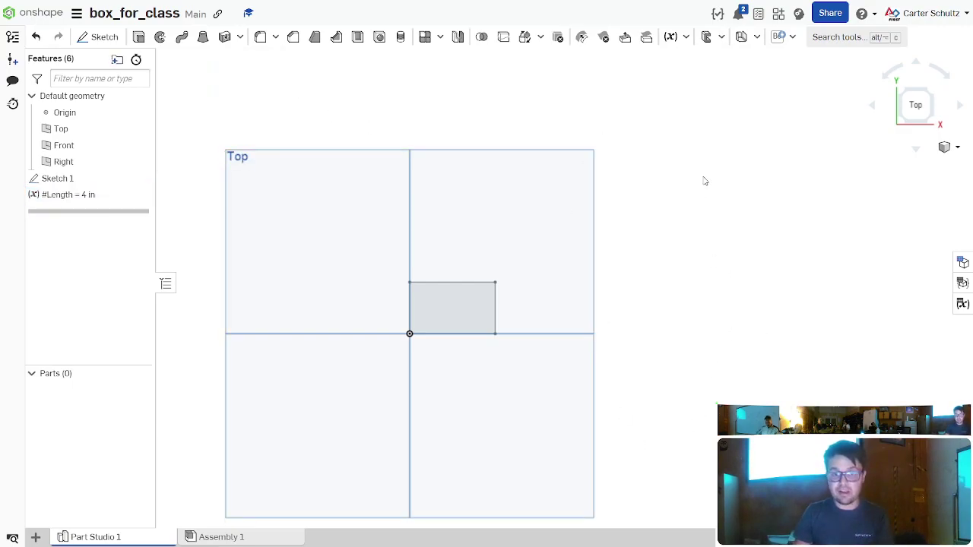
Step: Create an assigned length variable named Width with a value of 5 in
{"action": "left_click", "coordinate": [671, 37]}
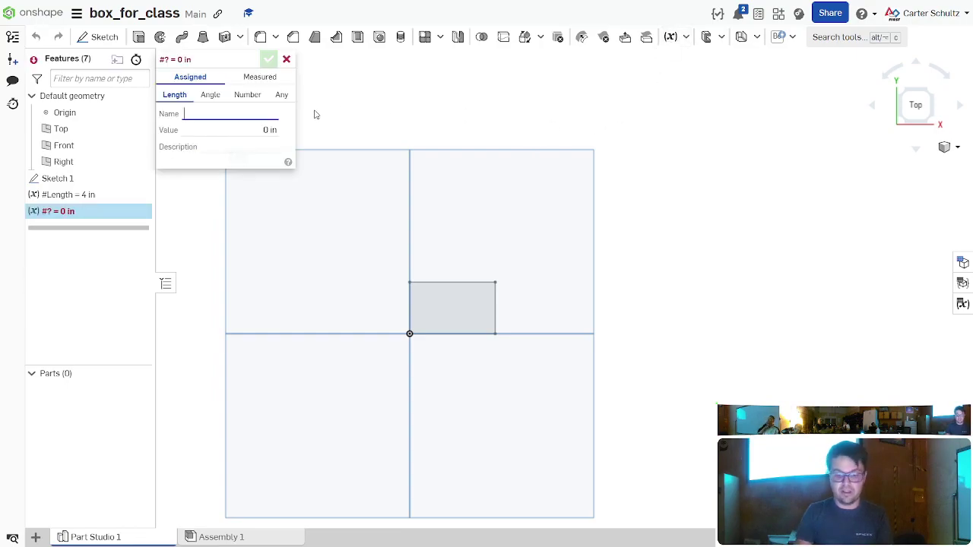
{"action": "type", "text": "Width"}
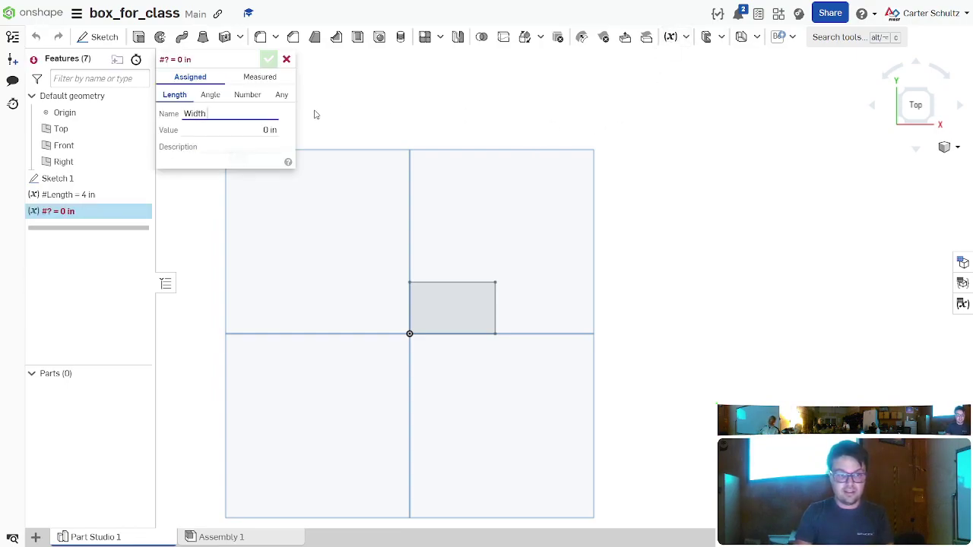
{"action": "left_click", "coordinate": [238, 131]}
{"action": "type", "text": "5"}
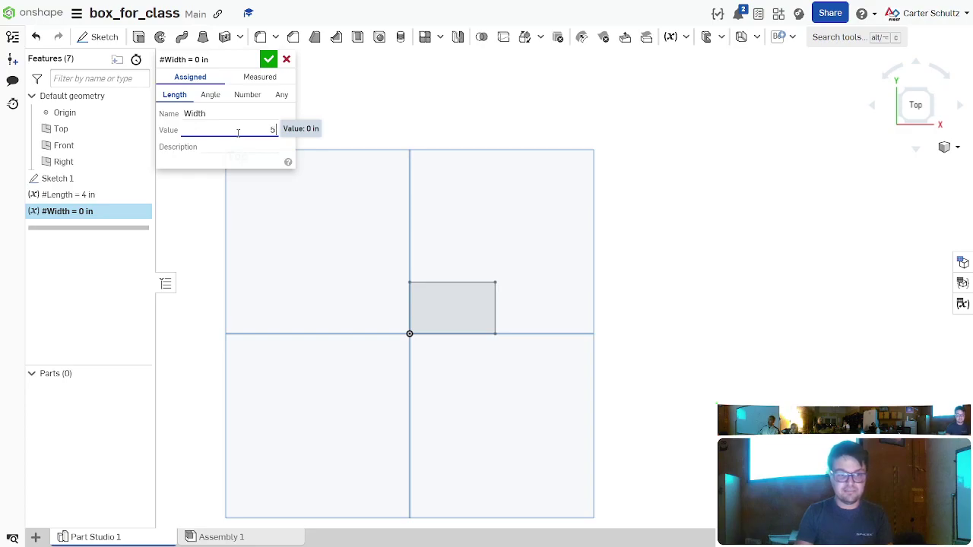
{"action": "type", "text": " in"}
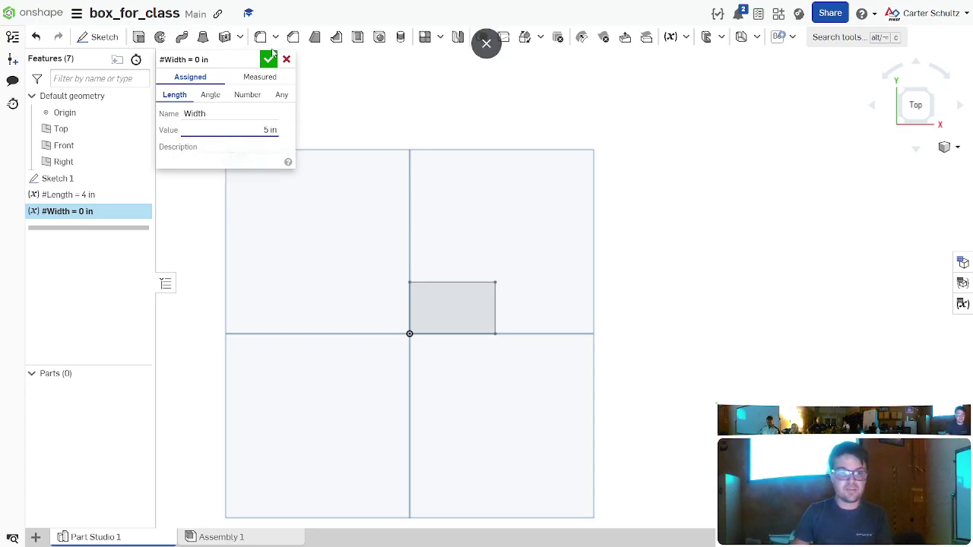
{"action": "left_click", "coordinate": [268, 59]}
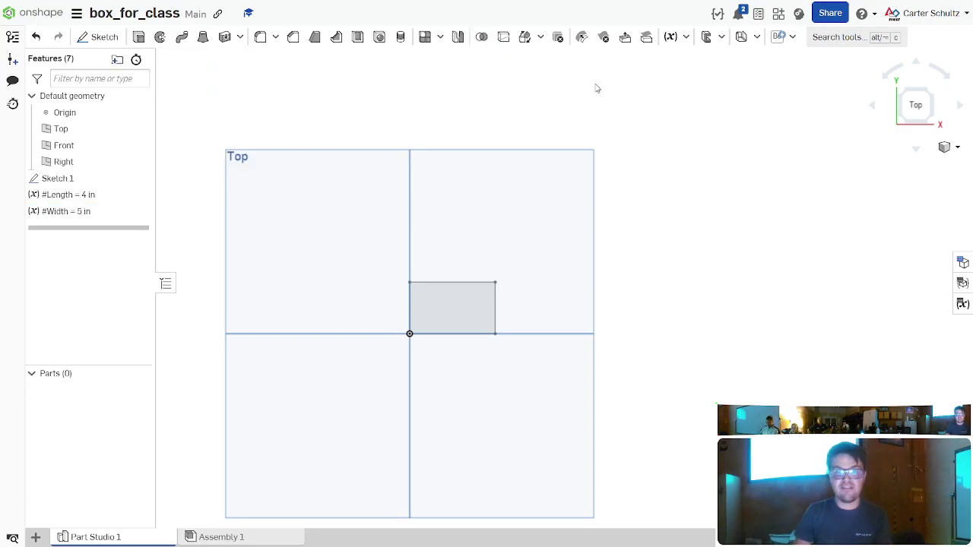
Step: Create an assigned length variable named WallThickness with a value of 0.125 in
{"action": "left_click", "coordinate": [670, 36]}
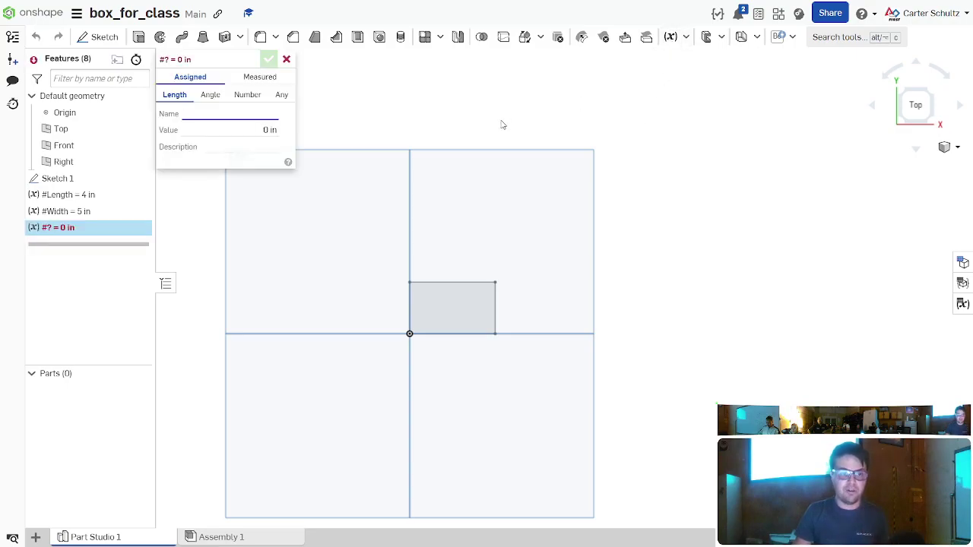
{"action": "type", "text": "WallThickness"}
{"action": "left_click", "coordinate": [246, 129]}
{"action": "type", "text": "125"}
{"action": "key", "text": "Return"}
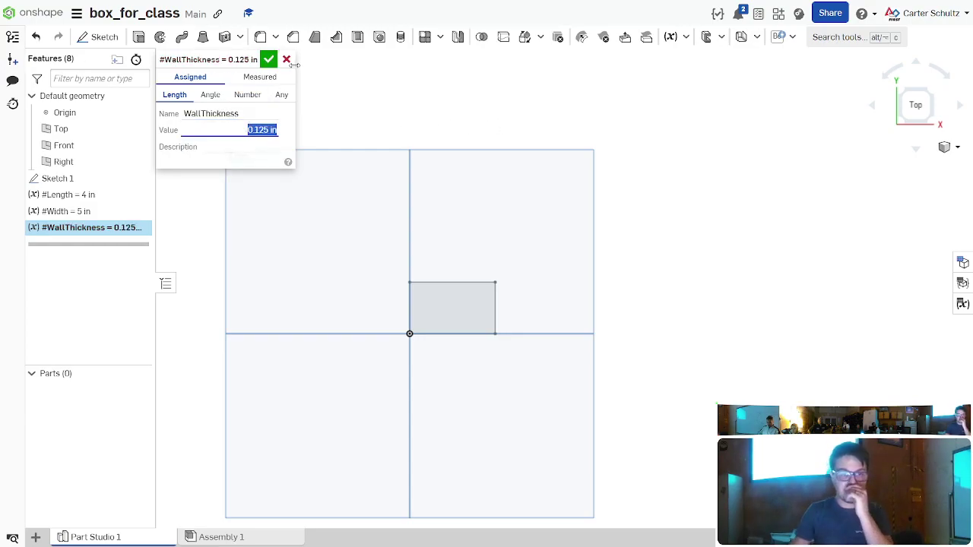
{"action": "left_click", "coordinate": [269, 60]}
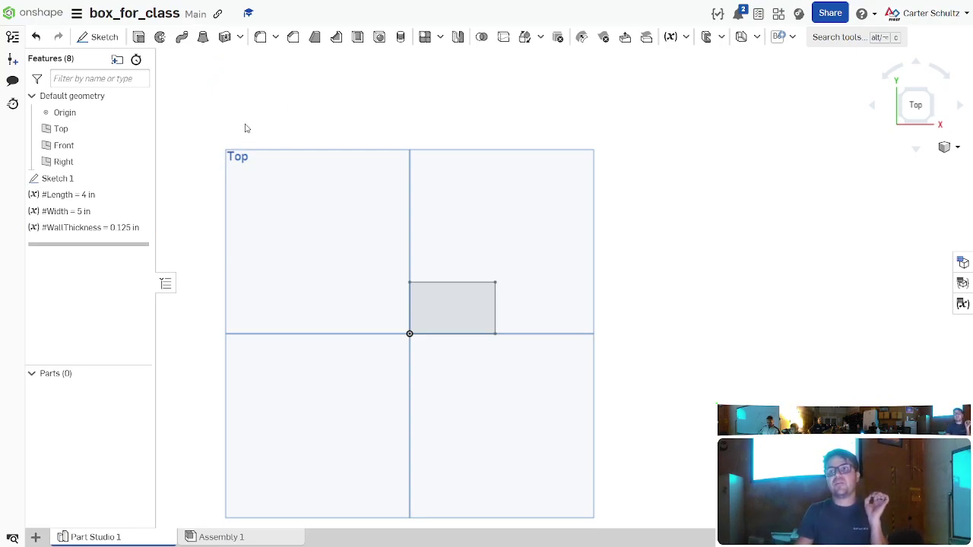
Step: Edit Sketch 1, dimension the rectangle's lower edge and try to drive it with #Length, and close the sketch
{"action": "double_click", "coordinate": [94, 179]}
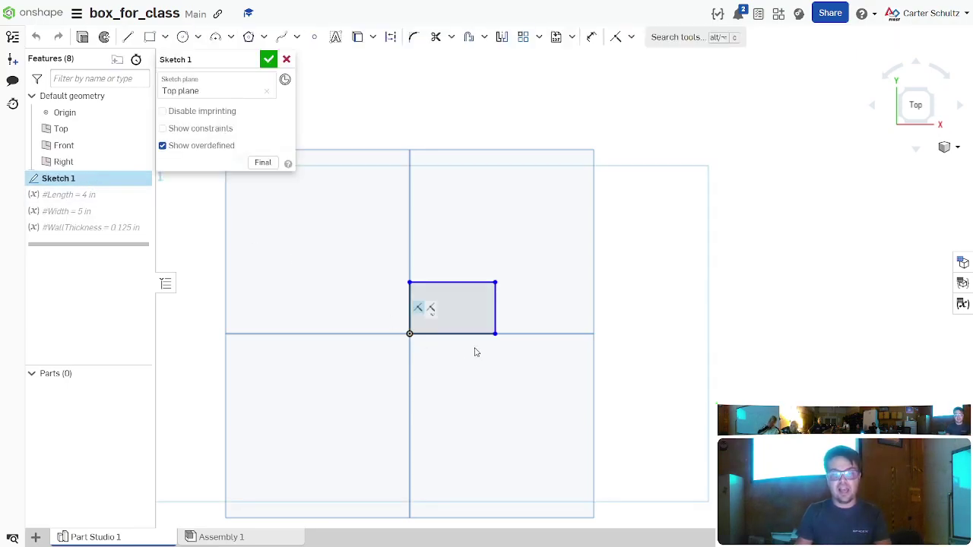
{"action": "key", "text": "d"}
{"action": "left_click", "coordinate": [465, 333]}
{"action": "left_click", "coordinate": [471, 372]}
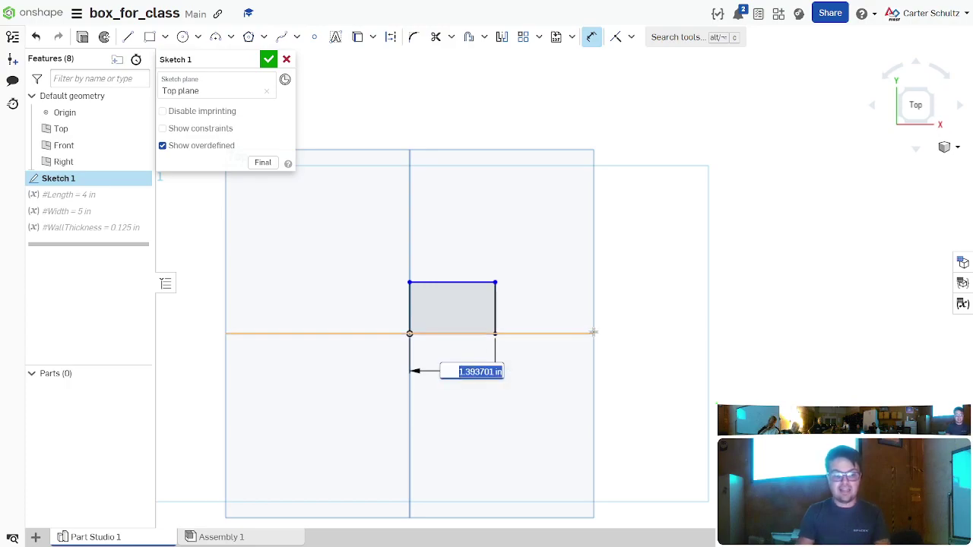
{"action": "type", "text": "#Len"}
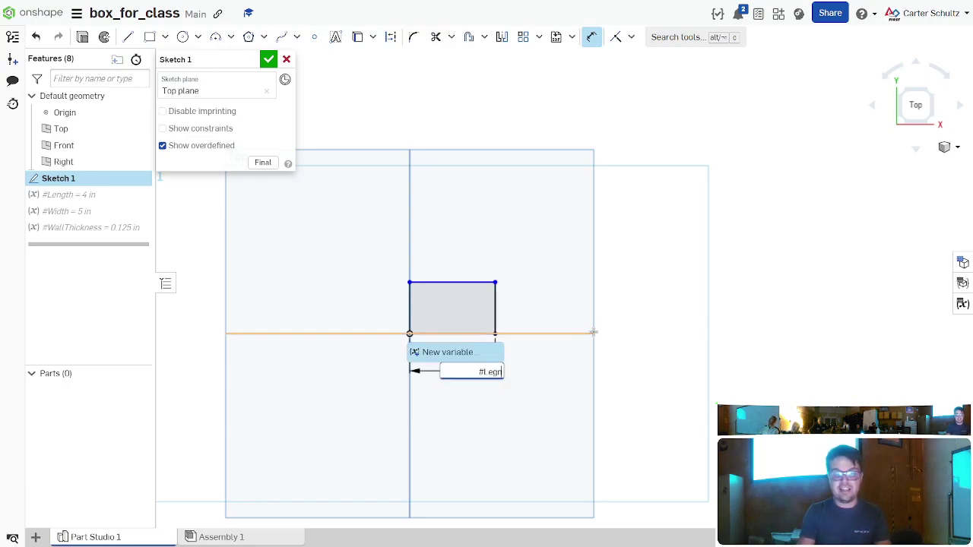
{"action": "type", "text": "gth"}
{"action": "key", "text": "Return"}
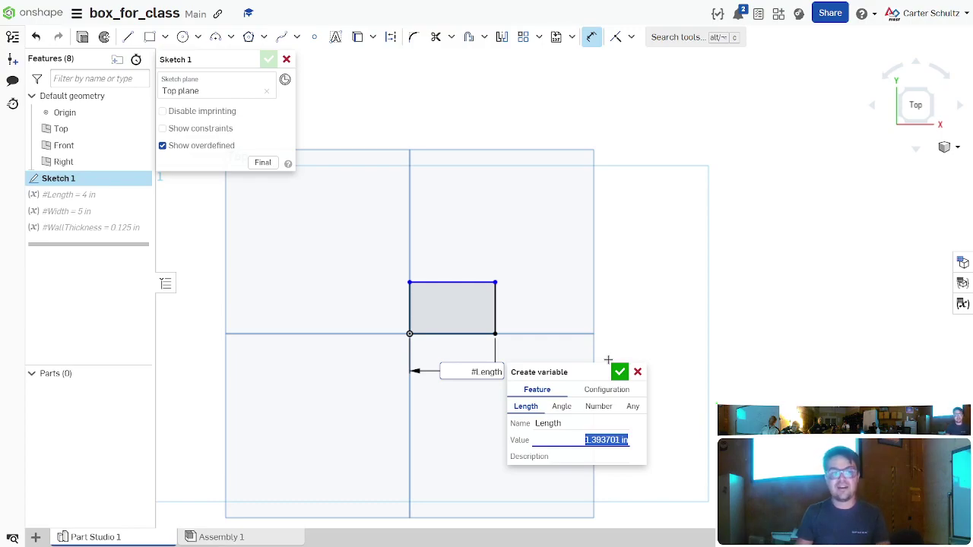
{"action": "key", "text": "Return"}
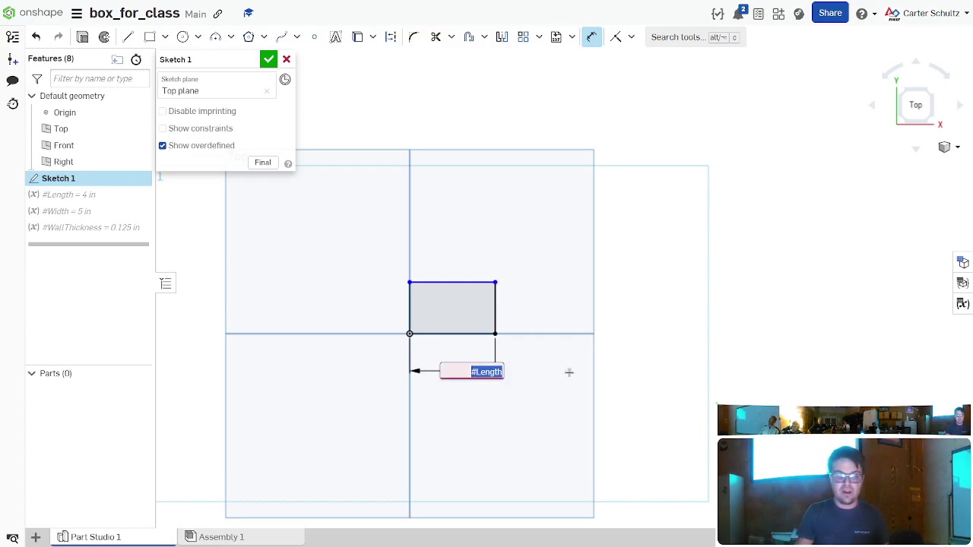
{"action": "right_click", "coordinate": [559, 222]}
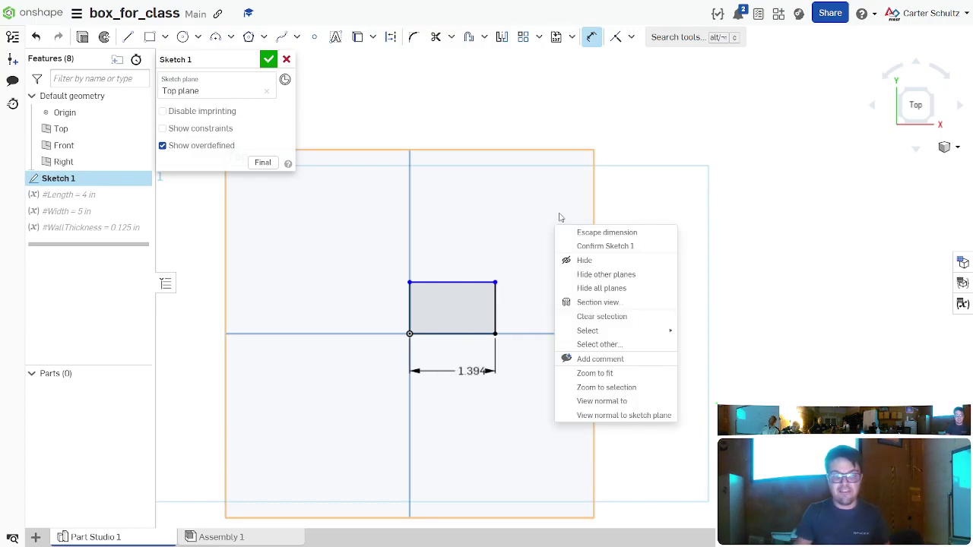
{"action": "left_click", "coordinate": [183, 214]}
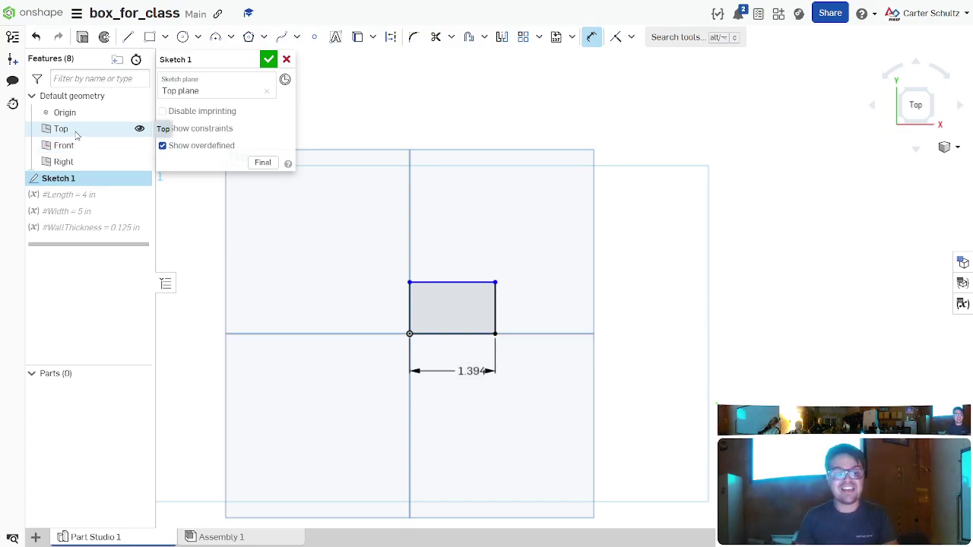
{"action": "left_click", "coordinate": [270, 59]}
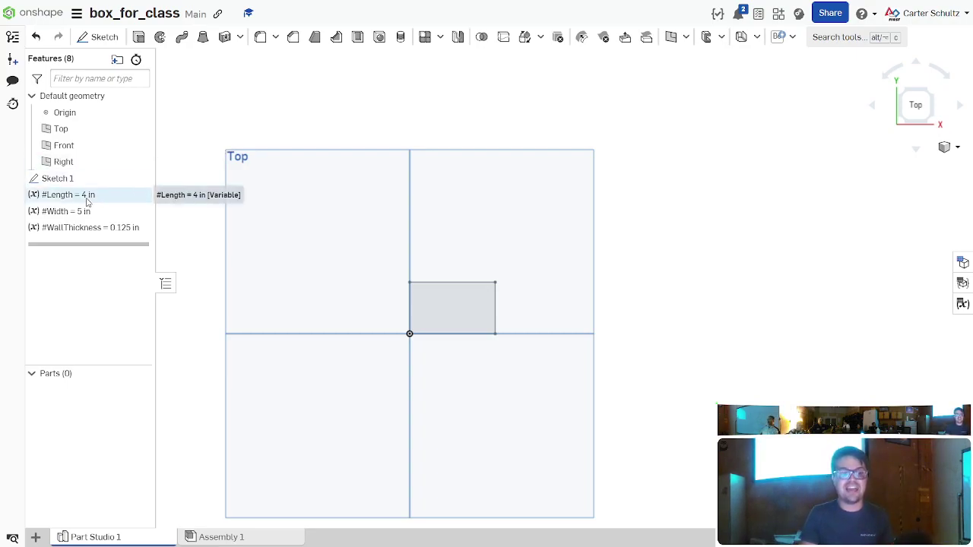
Step: Reorder the features so the Length, Width and WallThickness variables come before Sketch 1
{"action": "left_click_drag", "start_coordinate": [92, 201], "coordinate": [100, 178]}
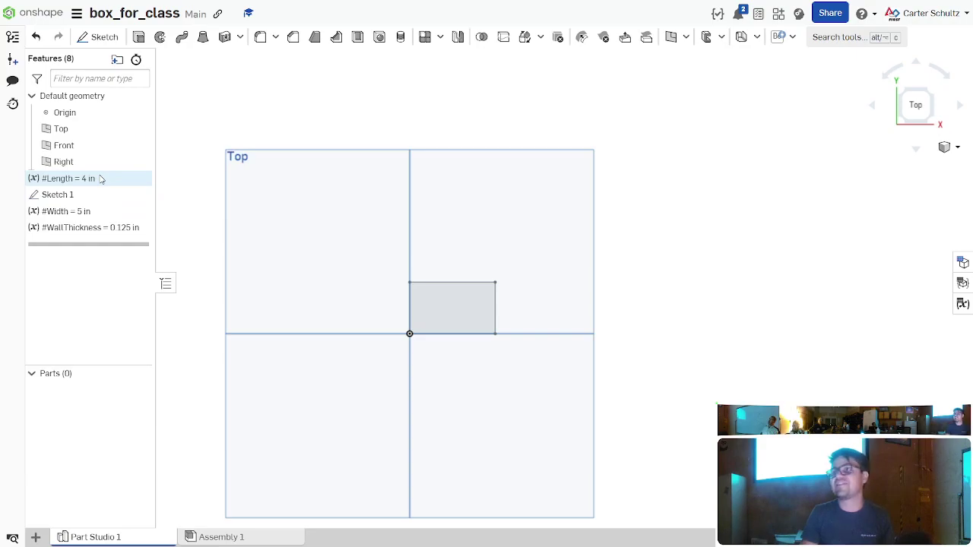
{"action": "mouse_move", "coordinate": [102, 211]}
{"action": "left_mouse_down"}
{"action": "mouse_move", "coordinate": [102, 194]}
{"action": "mouse_move", "coordinate": [103, 205]}
{"action": "left_mouse_up"}
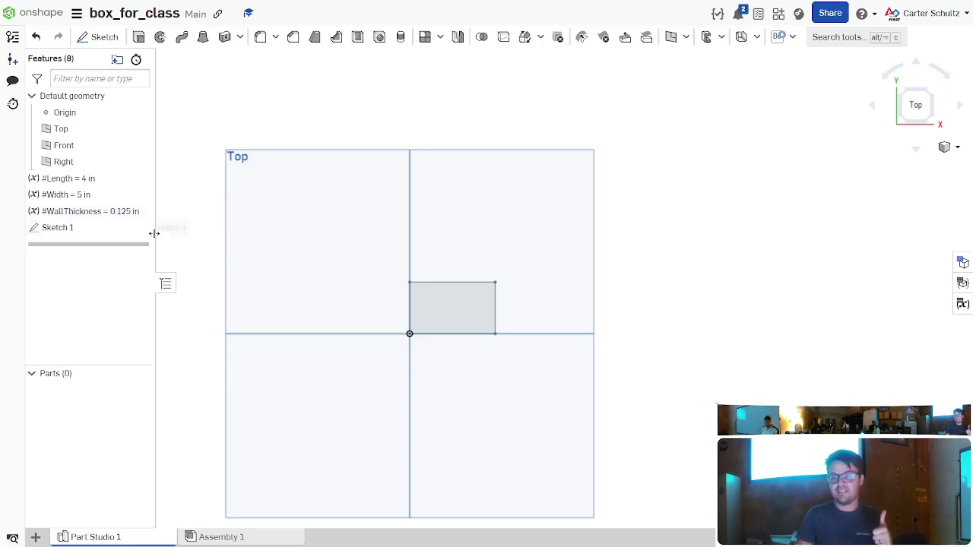
Step: Reopen Sketch 1 and set the rectangle's horizontal dimension to #Length
{"action": "double_click", "coordinate": [94, 228]}
{"action": "double_click", "coordinate": [466, 379]}
{"action": "type", "text": "#"}
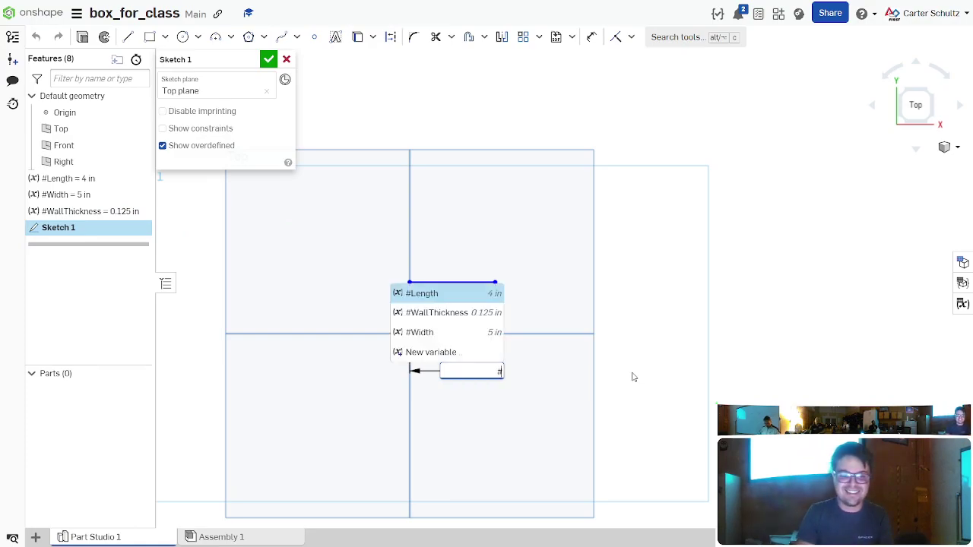
{"action": "key", "text": "Return"}
{"action": "key", "text": "Return"}
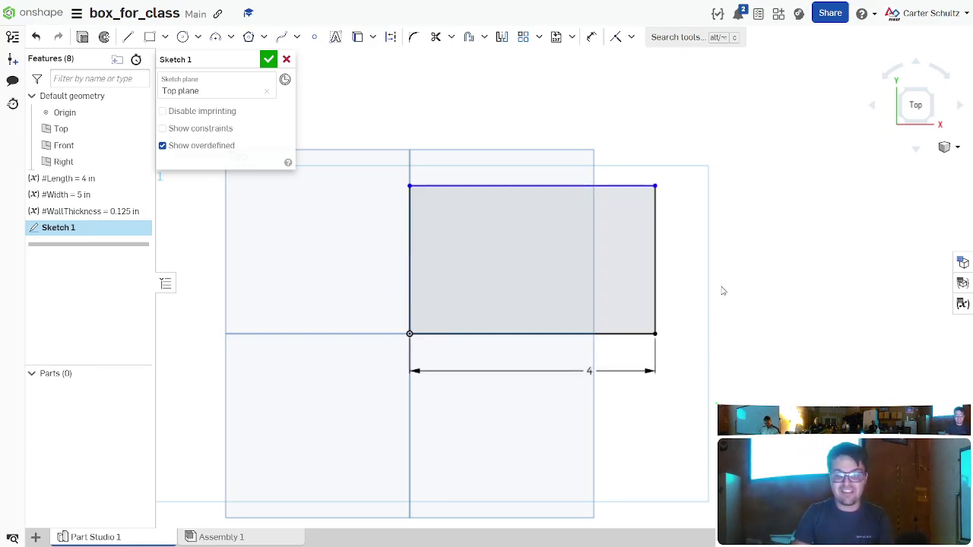
Step: Dimension the rectangle's vertical edge farthest from the origin and set it to #Width
{"action": "left_click", "coordinate": [652, 279]}
{"action": "left_click", "coordinate": [793, 272]}
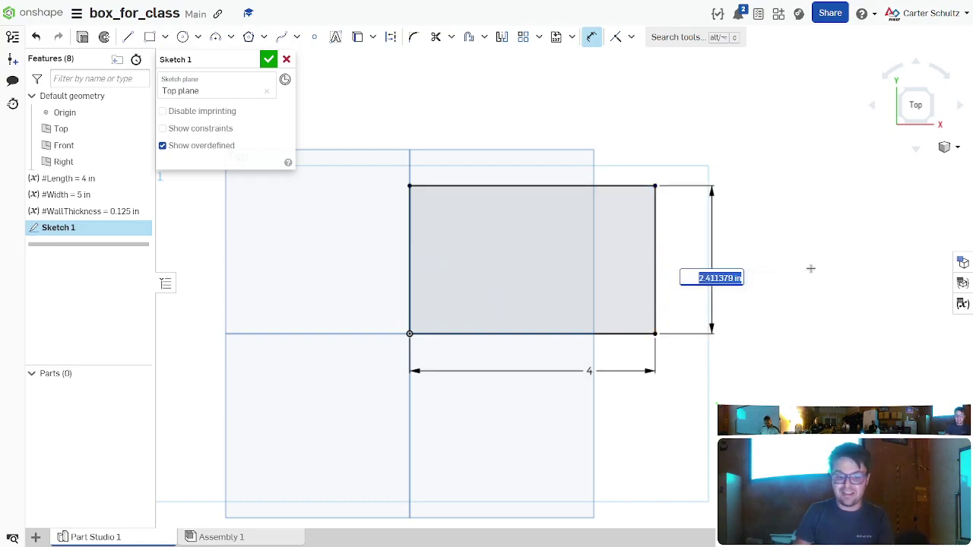
{"action": "type", "text": "W"}
{"action": "key", "text": "Down"}
{"action": "key", "text": "Return"}
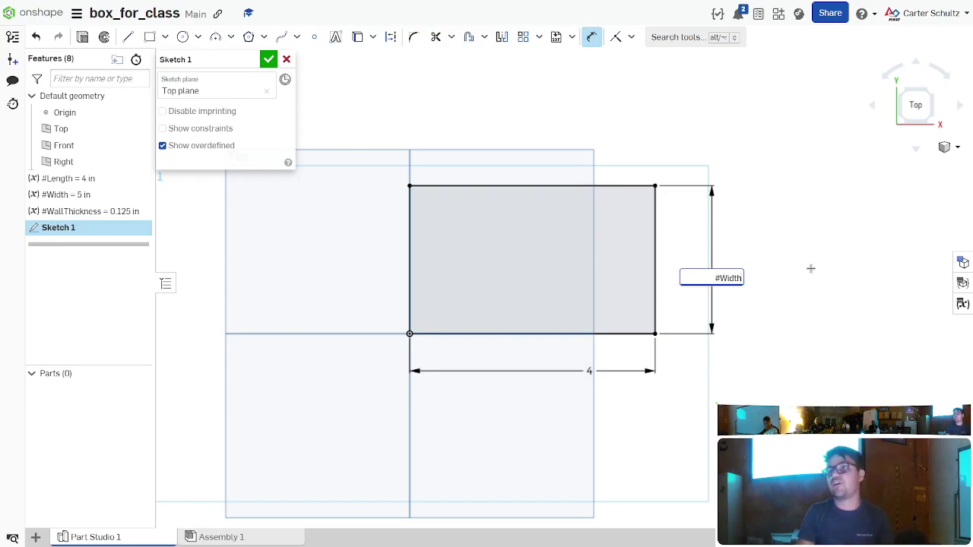
{"action": "key", "text": "Return"}
Step: Try to change the rectangle's vertical dimension to #Length
{"action": "scroll", "coordinate": [810, 268], "scroll_direction": "down", "scroll_amount": 3}
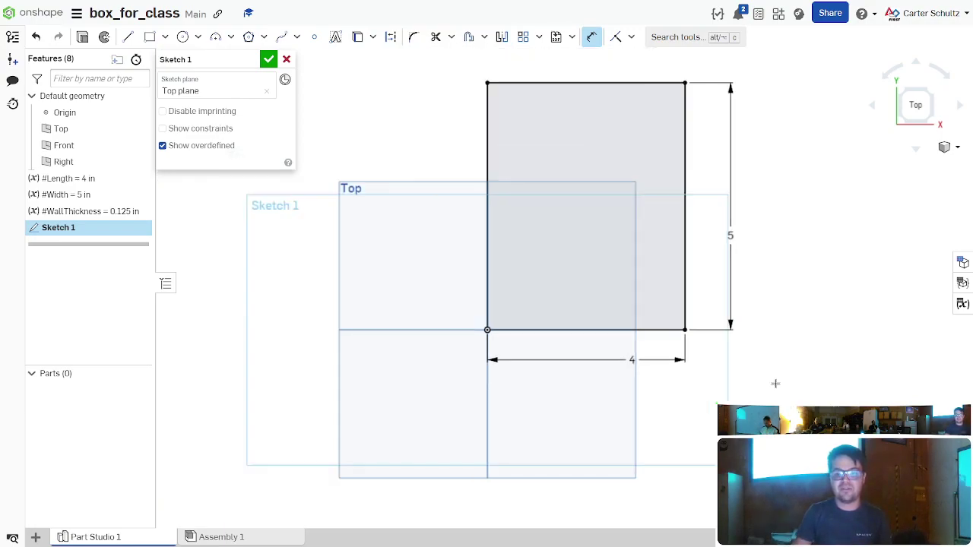
{"action": "scroll", "coordinate": [788, 236], "scroll_direction": "up", "scroll_amount": 2}
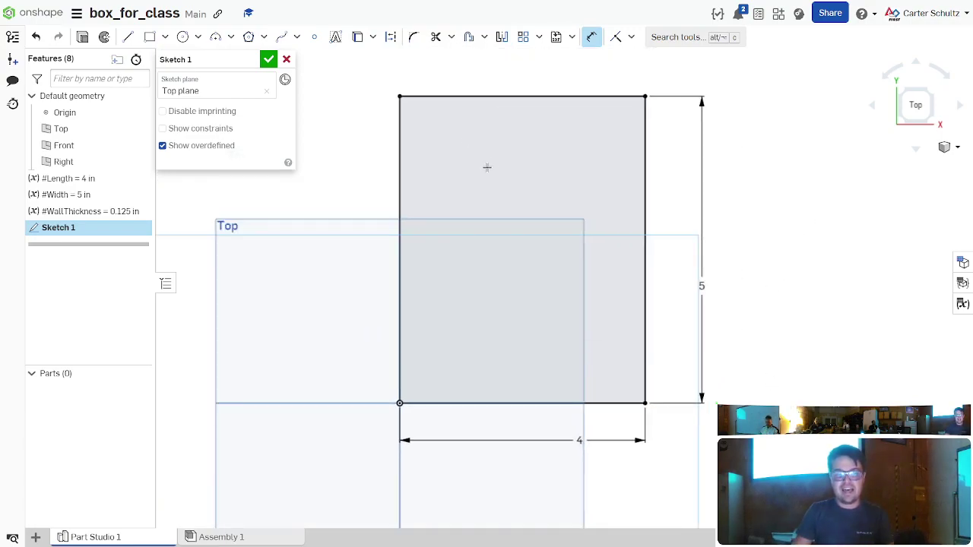
{"action": "double_click", "coordinate": [701, 285]}
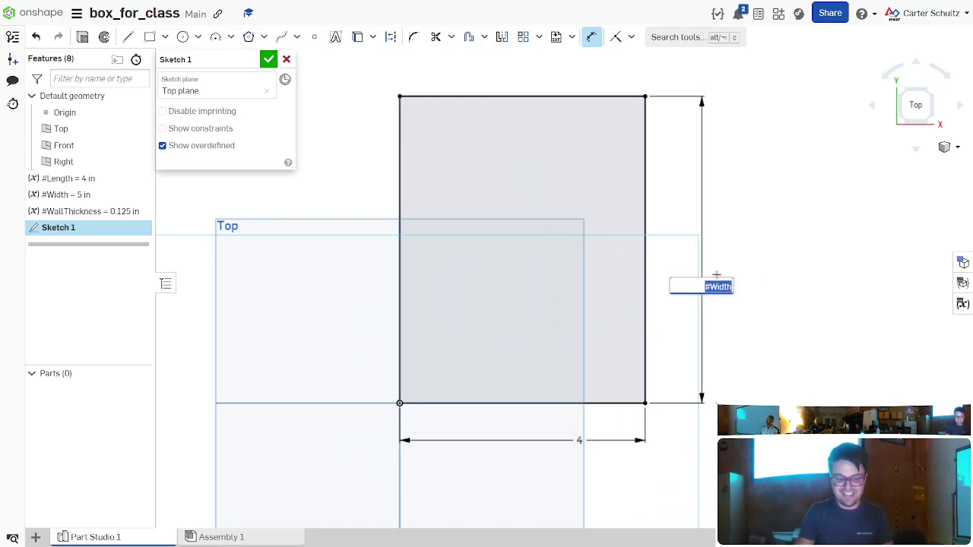
{"action": "type", "text": "#L"}
{"action": "key", "text": "Return"}
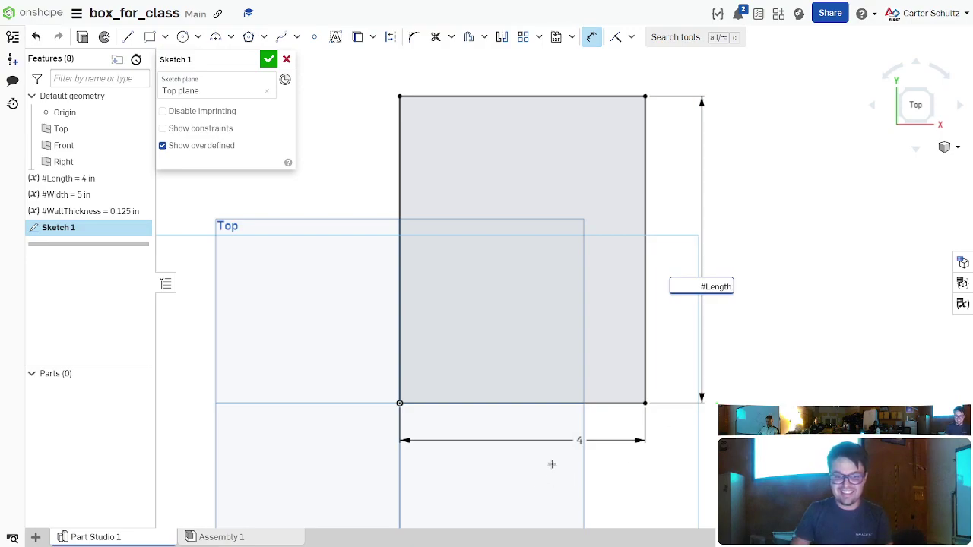
Step: Set the rectangle's horizontal dimension to #Width
{"action": "double_click", "coordinate": [579, 440]}
{"action": "type", "text": "#W"}
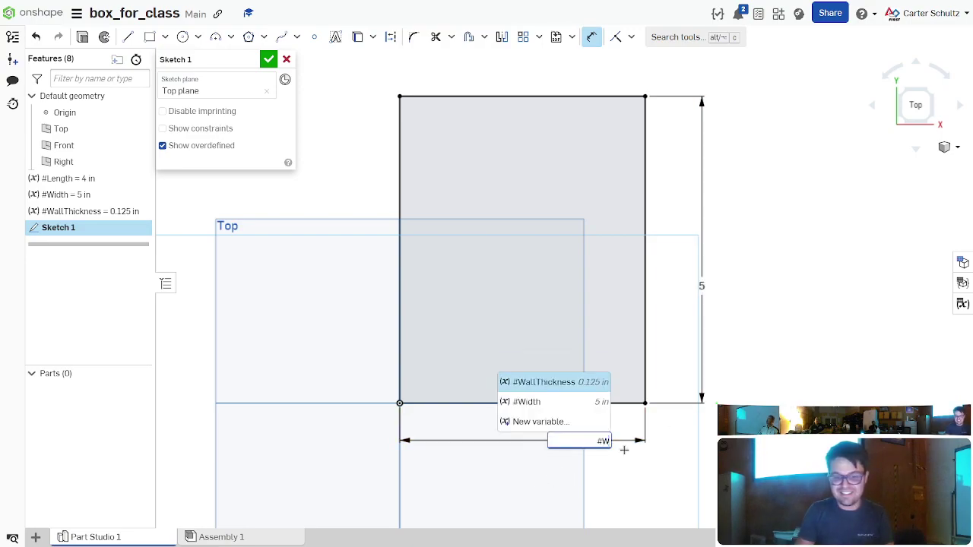
{"action": "key", "text": "Down"}
{"action": "key", "text": "Return"}
{"action": "key", "text": "Return"}
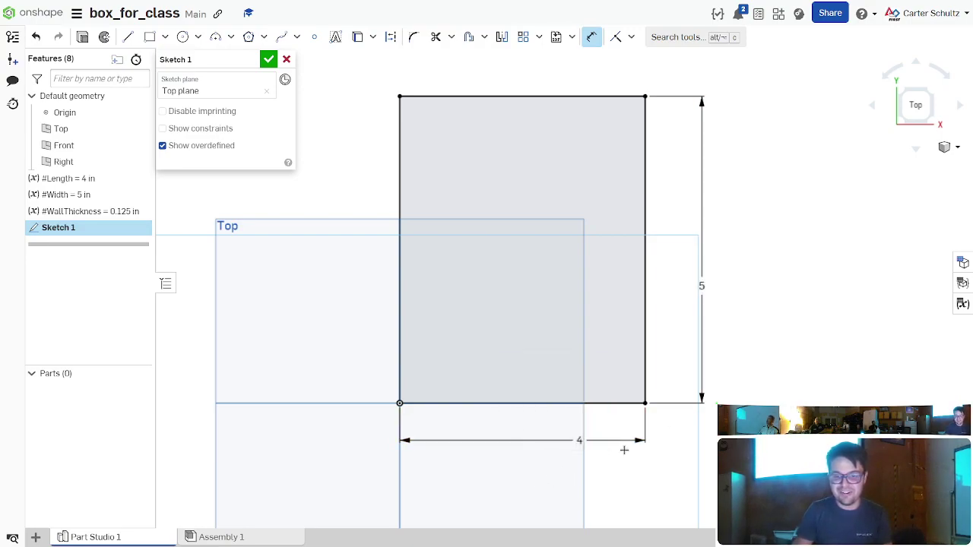
Step: Set the rectangle's vertical dimension to #Length and finish Sketch 1
{"action": "double_click", "coordinate": [763, 286]}
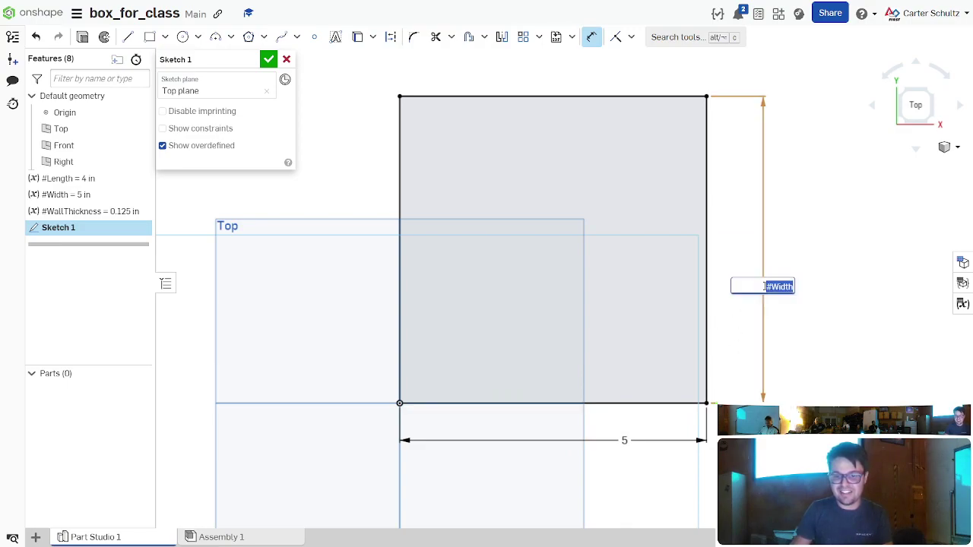
{"action": "type", "text": "#Len"}
{"action": "key", "text": "Return"}
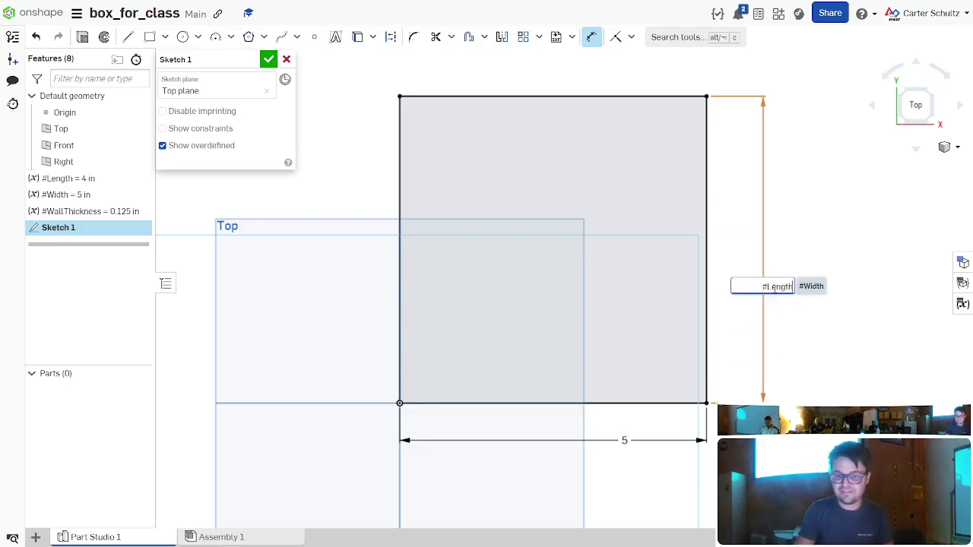
{"action": "key", "text": "Return"}
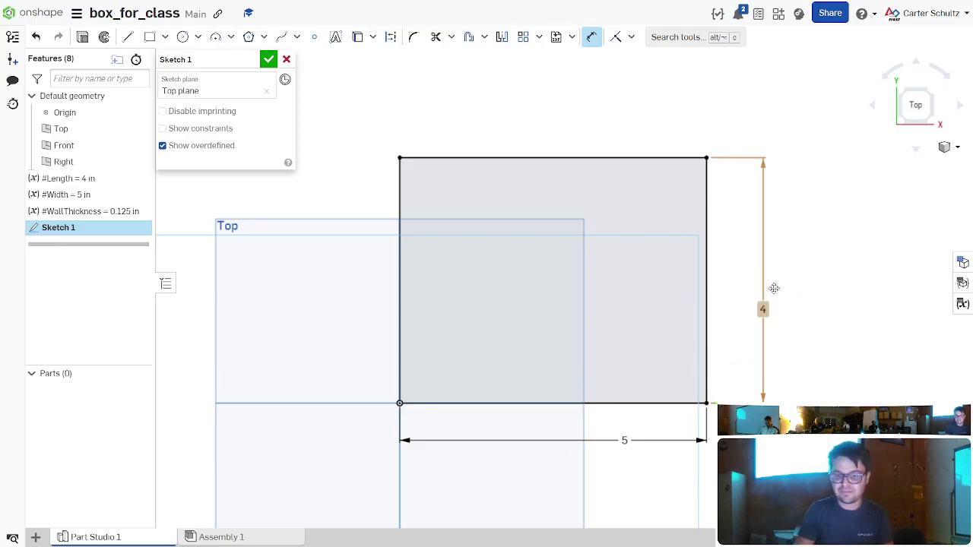
{"action": "left_click", "coordinate": [269, 58]}
Step: Start a new solid blind extrude of the Sketch 1 rectangle and pull it upward to a depth of about 1.33 in
{"action": "right_click_drag", "start_coordinate": [749, 102], "coordinate": [500, 202]}
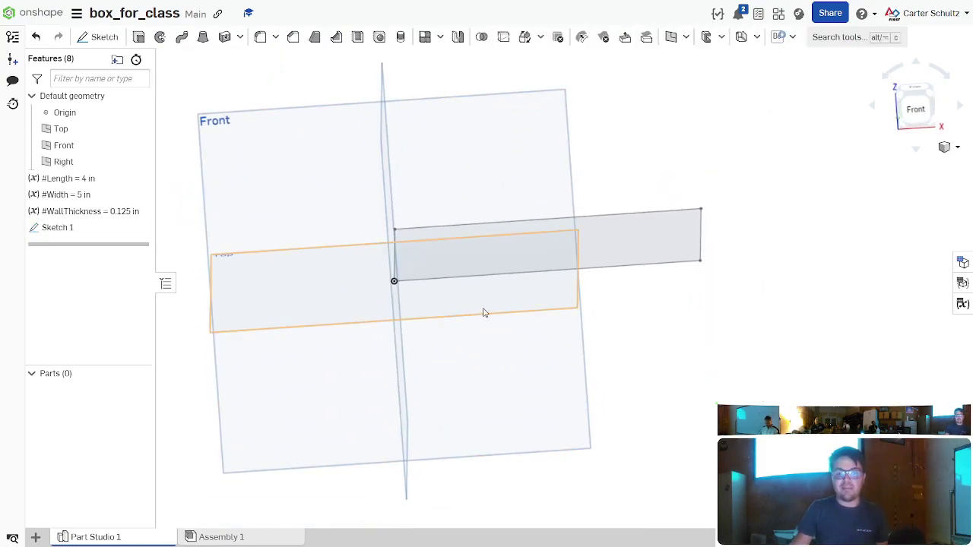
{"action": "right_click_drag", "start_coordinate": [760, 223], "coordinate": [783, 252]}
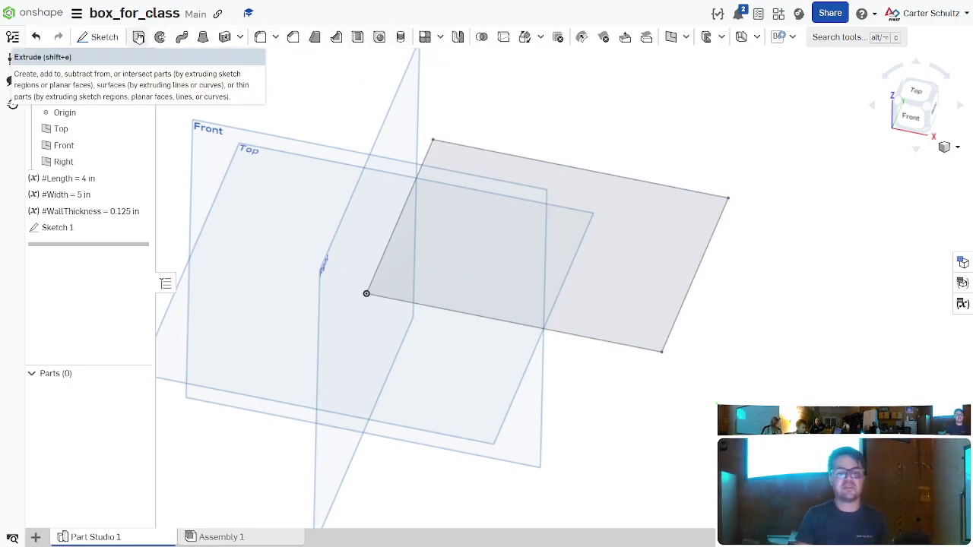
{"action": "left_click", "coordinate": [138, 37]}
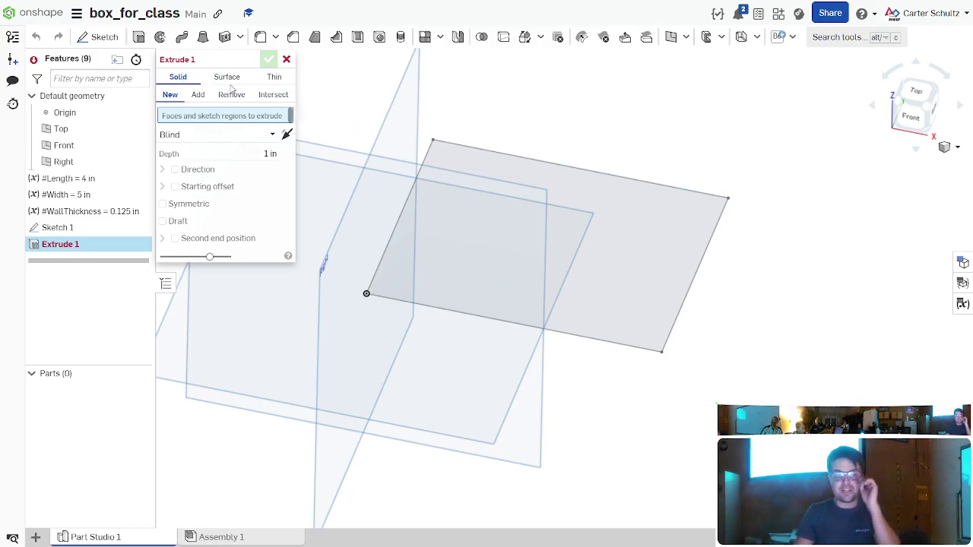
{"action": "left_click", "coordinate": [608, 188]}
{"action": "right_click_drag", "start_coordinate": [752, 126], "coordinate": [752, 178]}
{"action": "mouse_move", "coordinate": [533, 239]}
{"action": "left_mouse_down"}
{"action": "mouse_move", "coordinate": [519, 144]}
{"action": "mouse_move", "coordinate": [532, 161]}
{"action": "mouse_move", "coordinate": [538, 225]}
{"action": "left_mouse_up"}
{"action": "right_click_drag", "start_coordinate": [564, 129], "coordinate": [567, 154]}
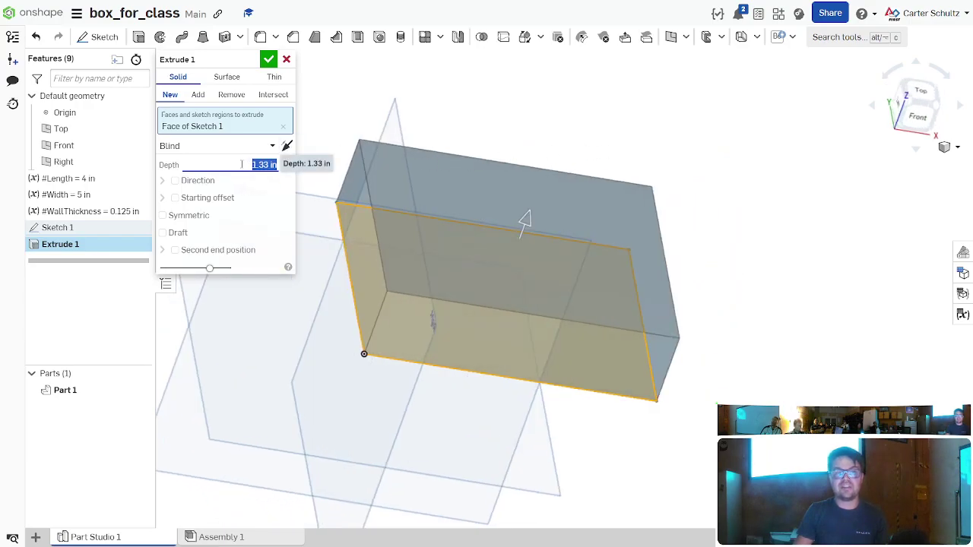
{"action": "right_click_drag", "start_coordinate": [608, 111], "coordinate": [587, 99]}
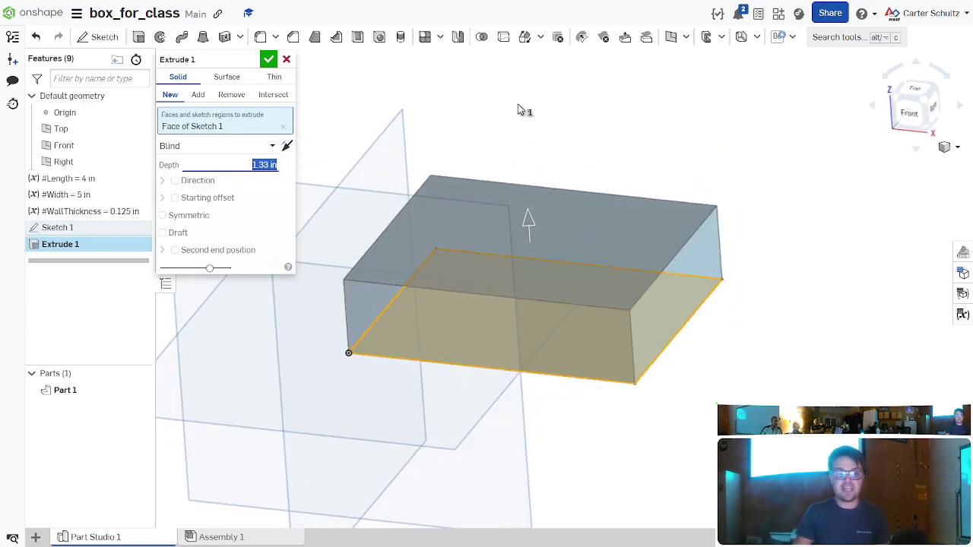
Step: Set the extrude depth to #WallThickness and accept the extrusion of the box's base plate
{"action": "type", "text": "#"}
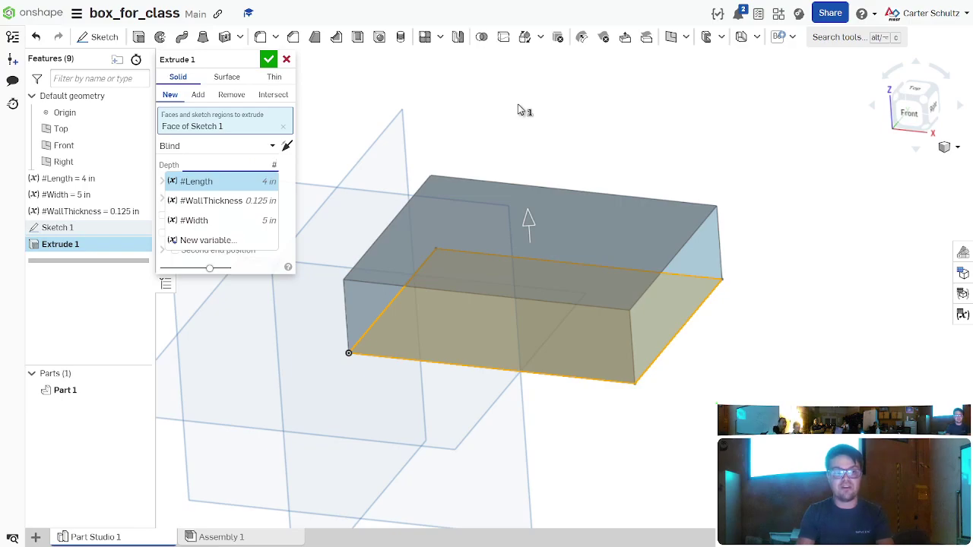
{"action": "key", "text": "Down"}
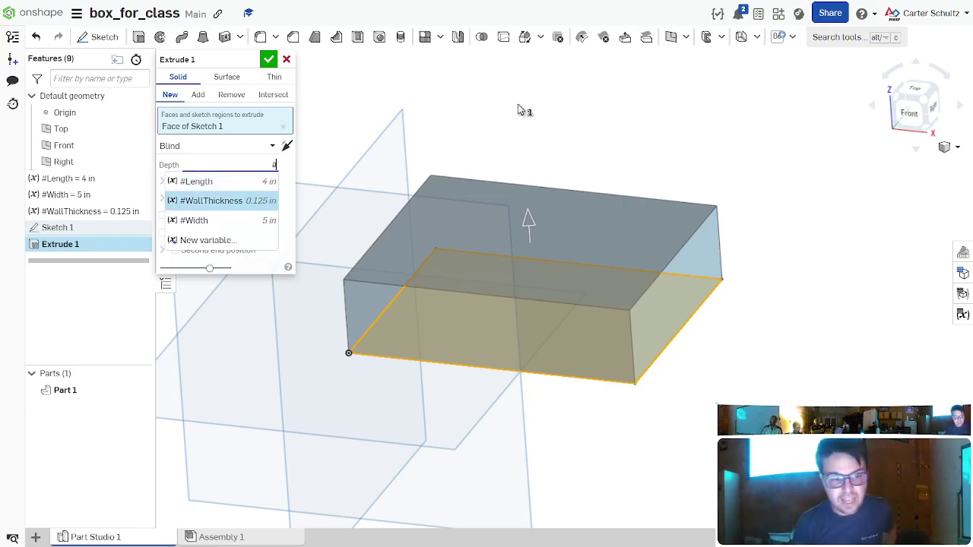
{"action": "key", "text": "Return"}
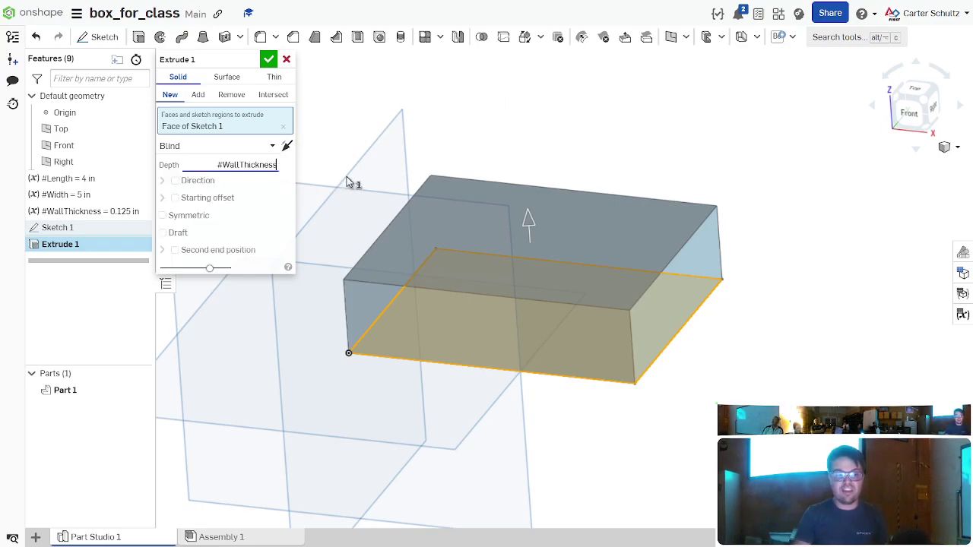
{"action": "key", "text": "Return"}
{"action": "right_click_drag", "start_coordinate": [567, 218], "coordinate": [555, 314]}
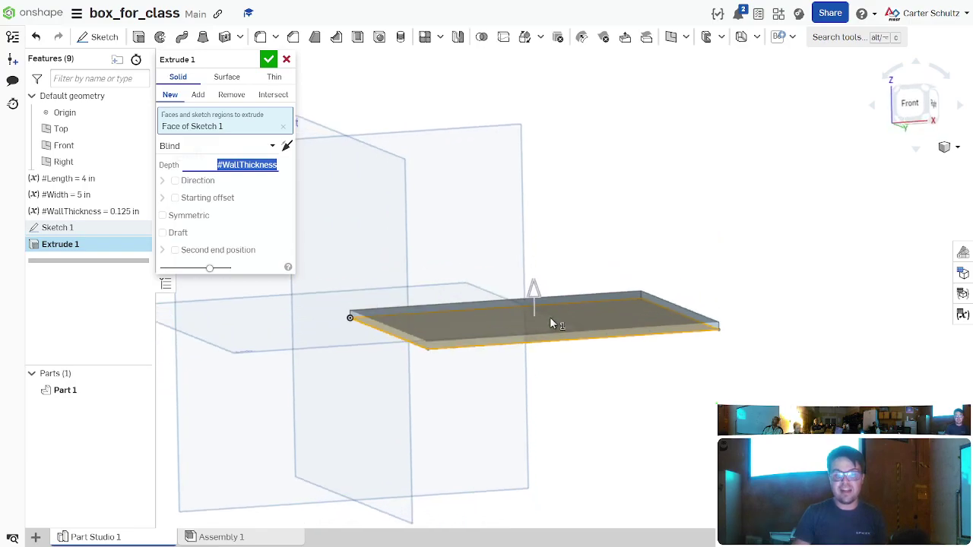
{"action": "right_click_drag", "start_coordinate": [586, 223], "coordinate": [582, 187]}
{"action": "left_click", "coordinate": [269, 60]}
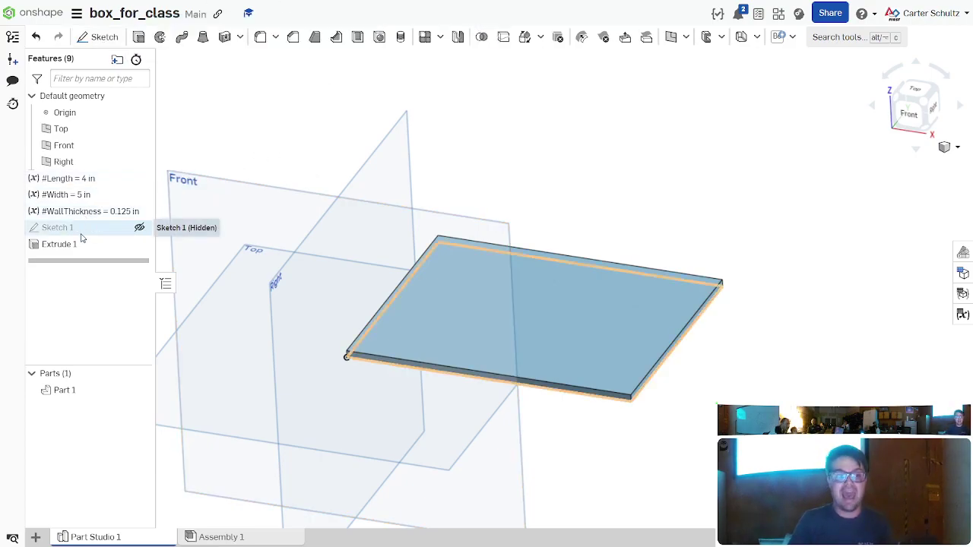
Step: Reopen Sketch 1 and draw a corner rectangle about 4.469 by 3.433 in inside the existing outer rectangle
{"action": "double_click", "coordinate": [127, 227]}
{"action": "key", "text": "n"}
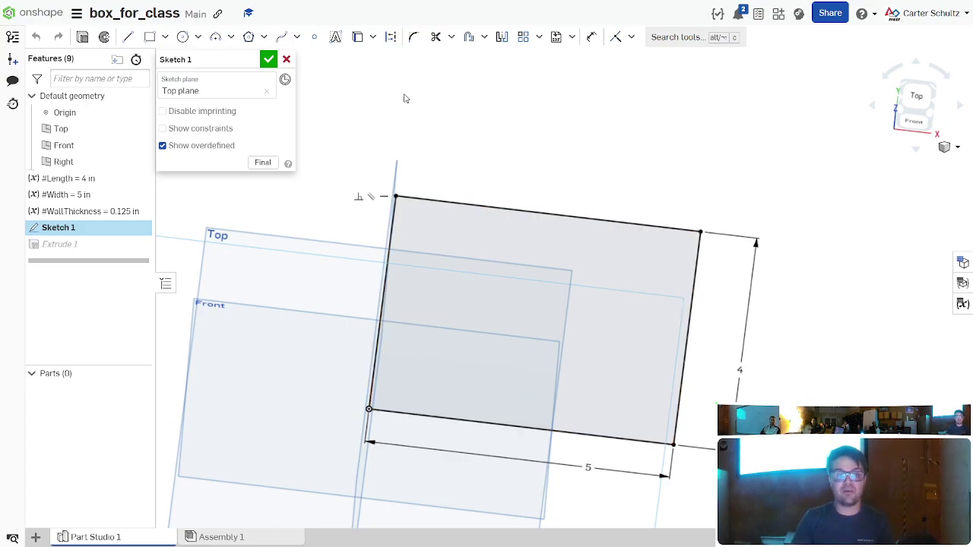
{"action": "right_click_drag", "start_coordinate": [487, 128], "coordinate": [451, 102]}
{"action": "left_click", "coordinate": [150, 39]}
{"action": "left_click", "coordinate": [406, 212]}
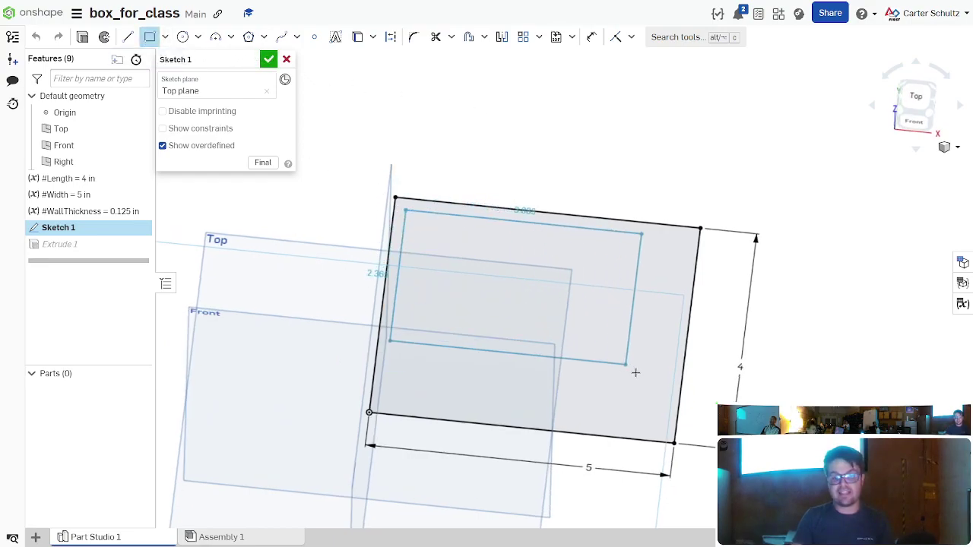
{"action": "left_click", "coordinate": [656, 421]}
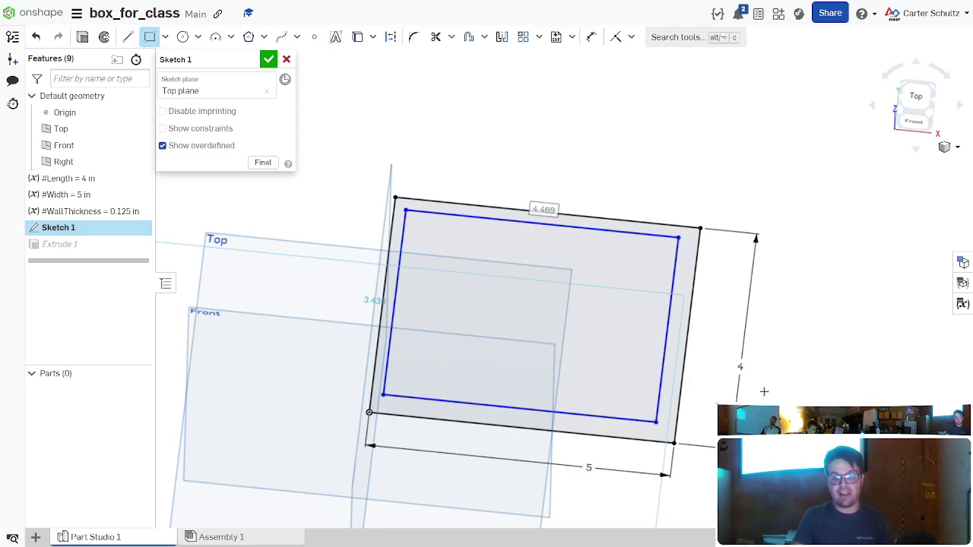
{"action": "key", "text": "Escape"}
Step: Dimension the gap between the left edges of the inner and outer rectangles as #WallThickness
{"action": "key", "text": "n"}
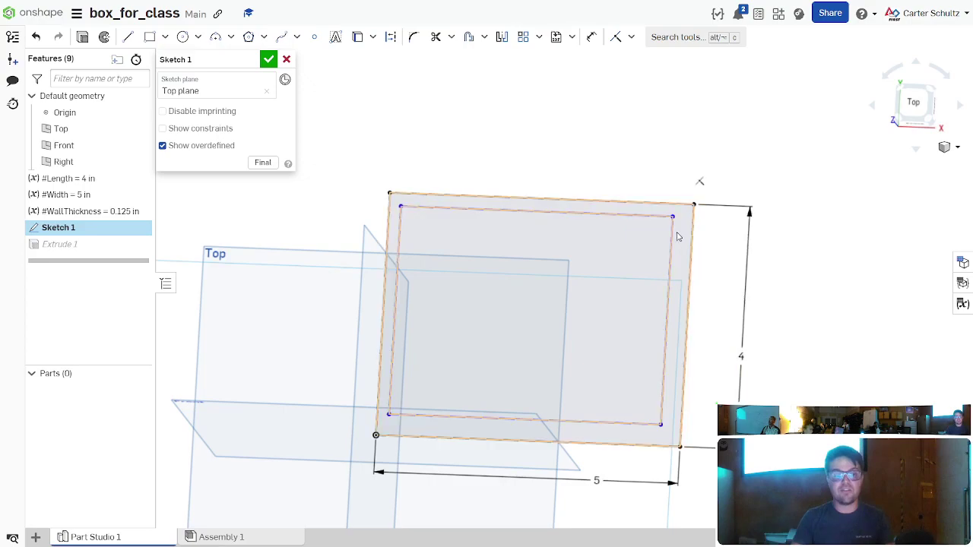
{"action": "key", "text": "u"}
{"action": "left_click", "coordinate": [399, 242]}
{"action": "left_click", "coordinate": [386, 242]}
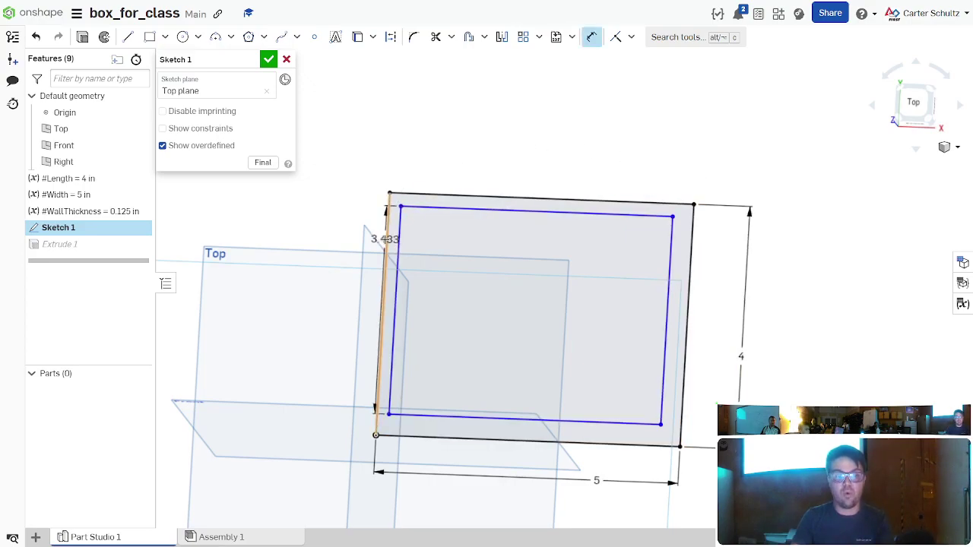
{"action": "left_click", "coordinate": [512, 106]}
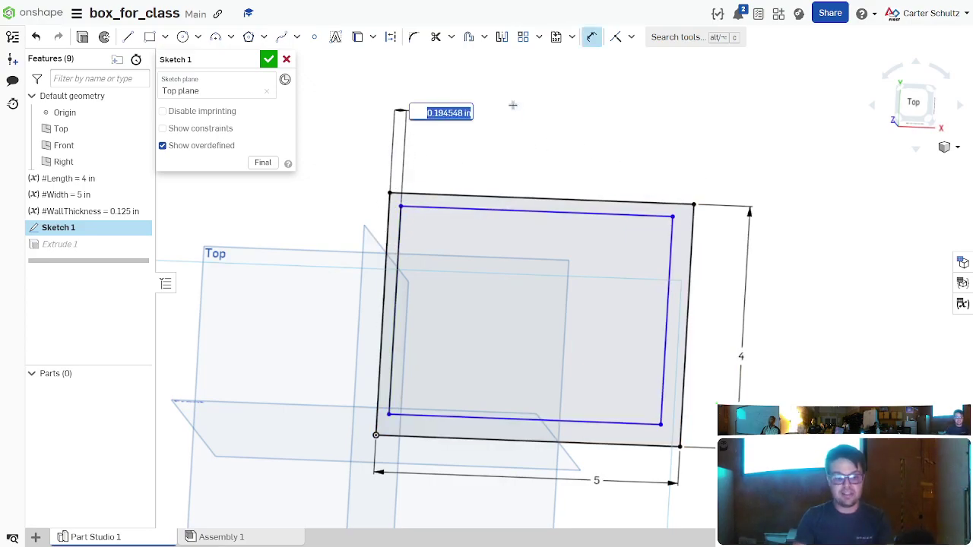
{"action": "type", "text": "#W"}
{"action": "key", "text": "Return"}
{"action": "key", "text": "Return"}
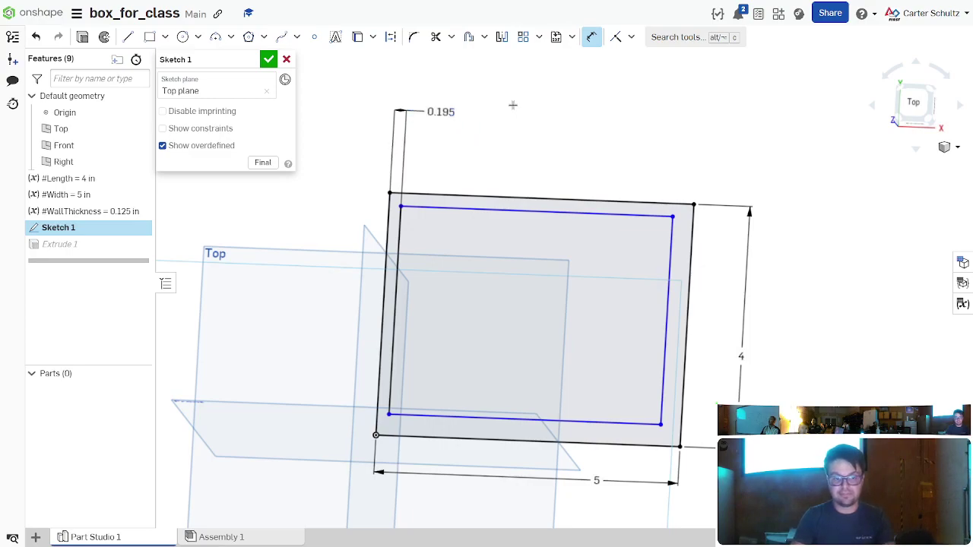
{"action": "key", "text": "Escape"}
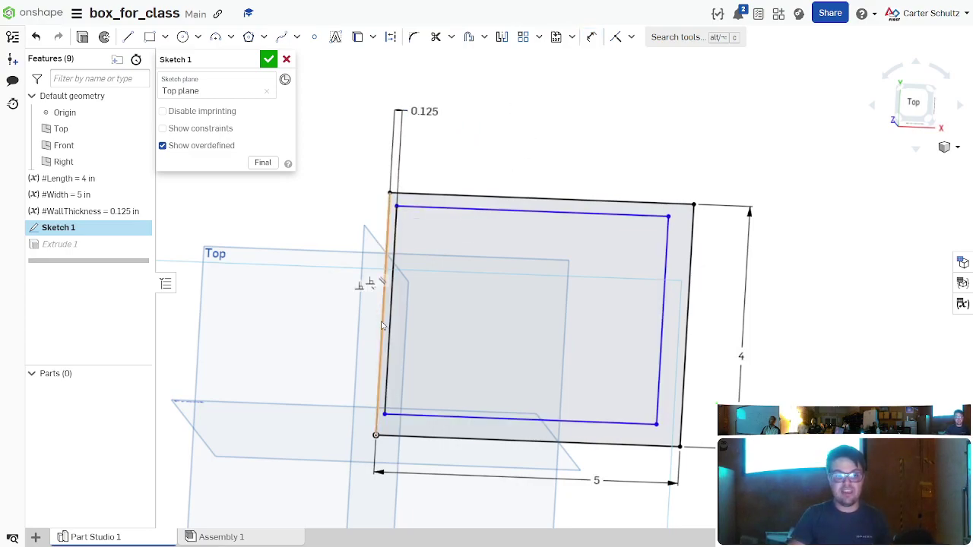
Step: Draw a line between the midpoints of the outer rectangle's top and bottom edges and make it construction geometry
{"action": "scroll", "coordinate": [388, 274], "scroll_direction": "up", "scroll_amount": 2}
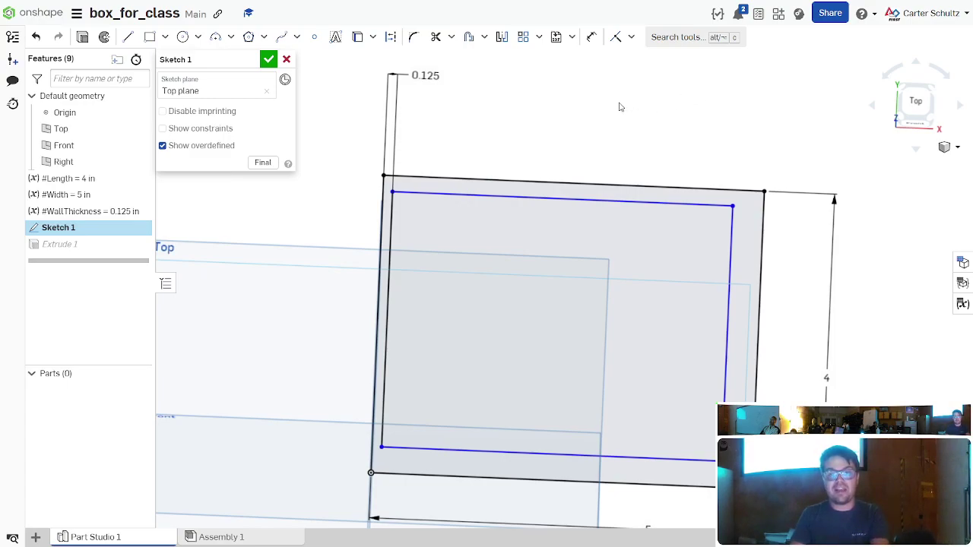
{"action": "key", "text": "l"}
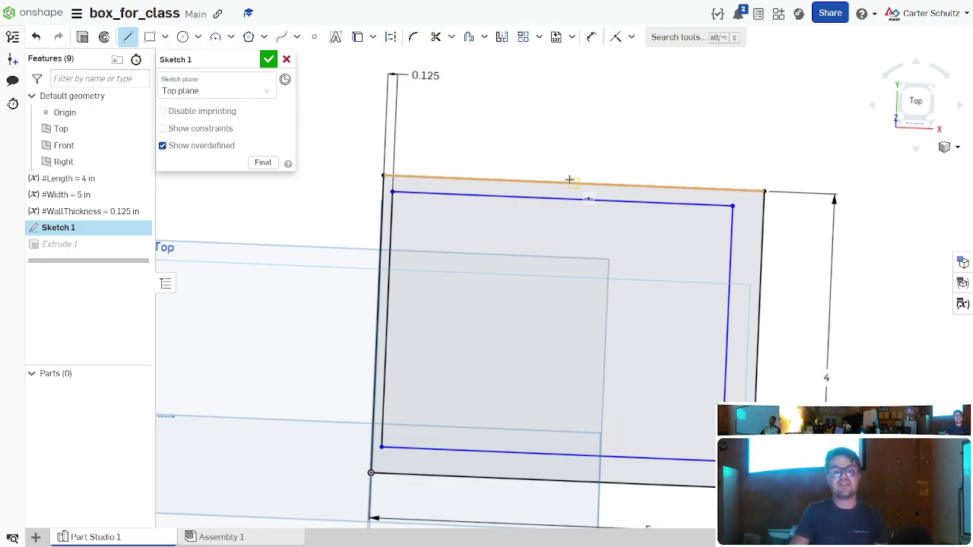
{"action": "left_click", "coordinate": [570, 182]}
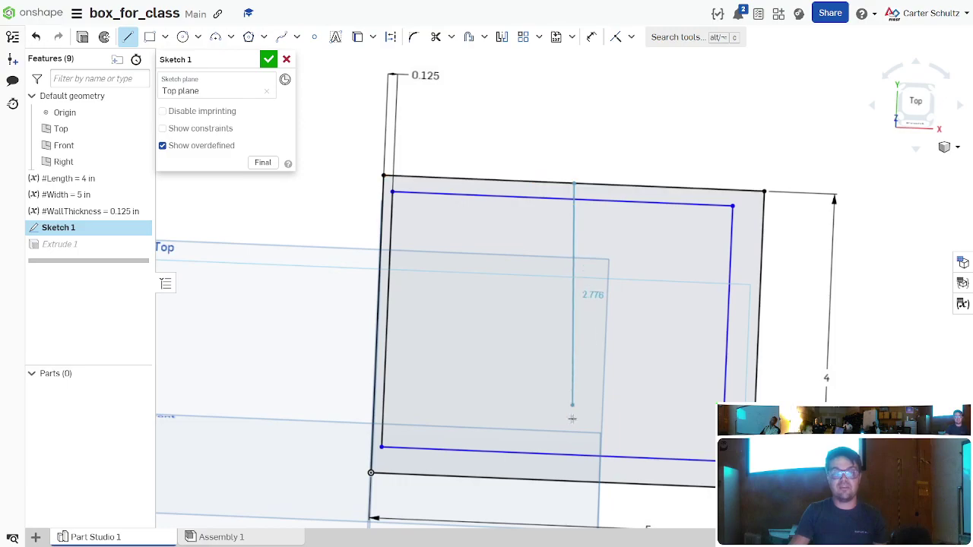
{"action": "left_click", "coordinate": [561, 479]}
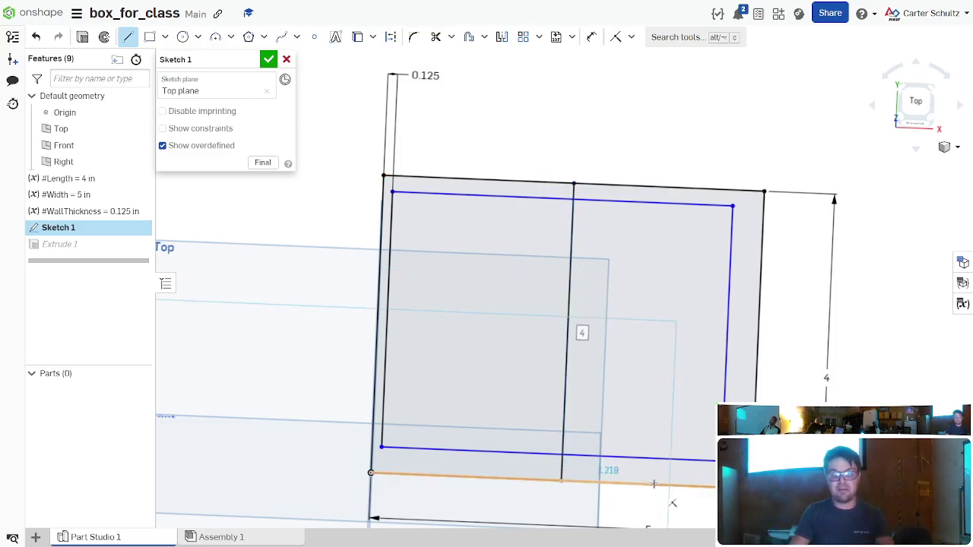
{"action": "key", "text": "Escape"}
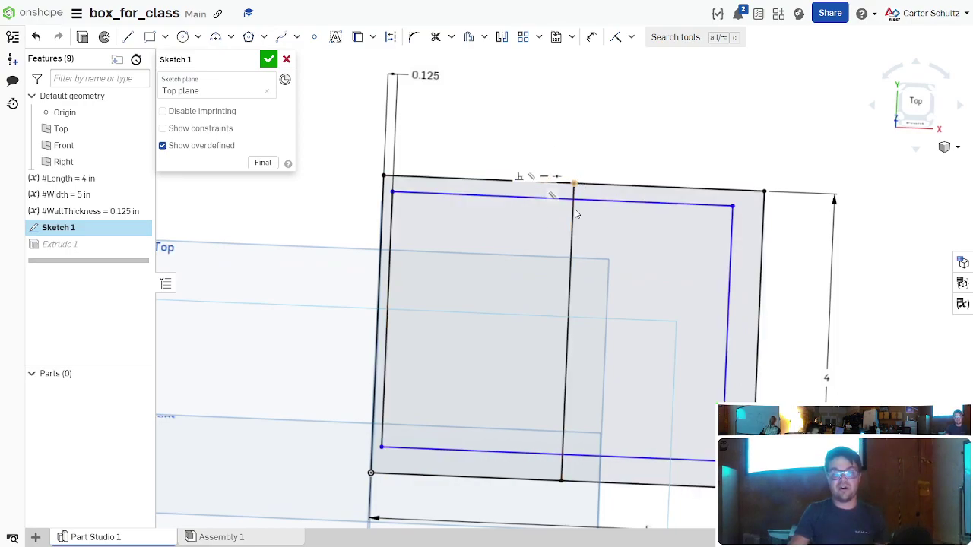
{"action": "left_click", "coordinate": [568, 391]}
{"action": "key", "text": "q"}
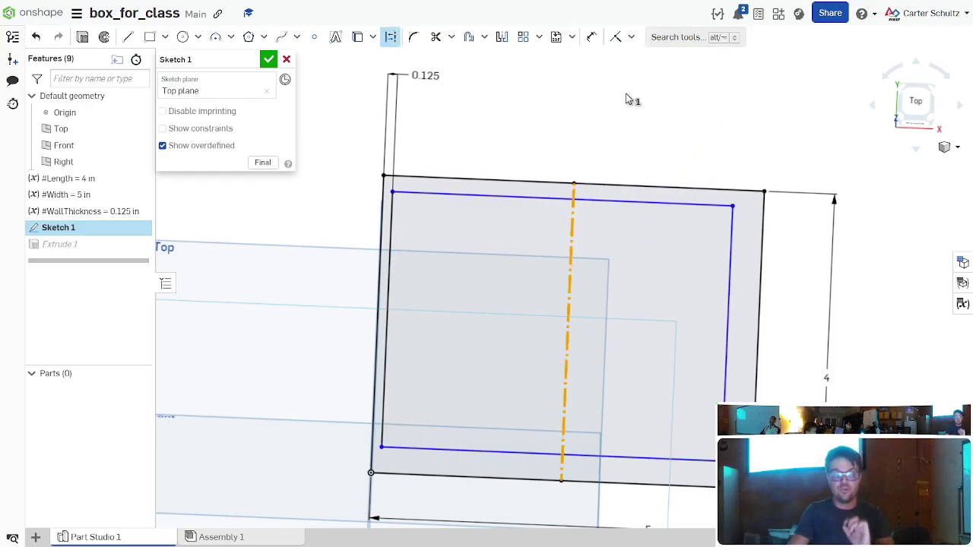
{"action": "left_click", "coordinate": [625, 114]}
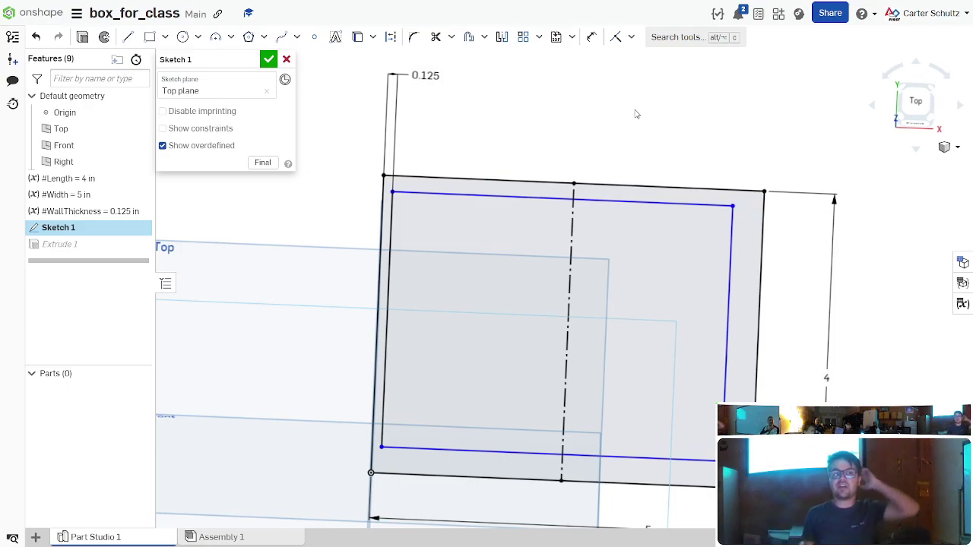
Step: Toggle the vertical centre line to regular geometry and back to construction
{"action": "left_click", "coordinate": [389, 253]}
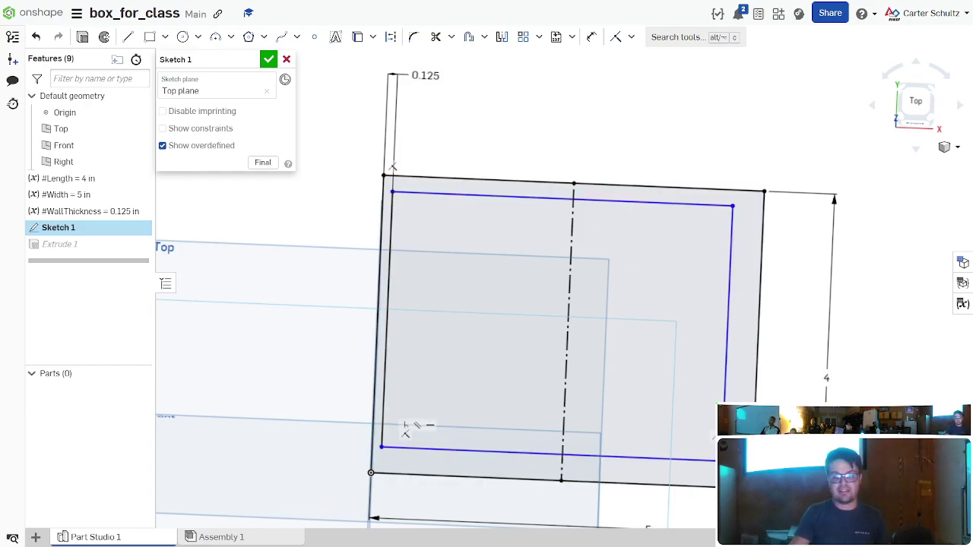
{"action": "left_click", "coordinate": [567, 304]}
{"action": "key", "text": "m"}
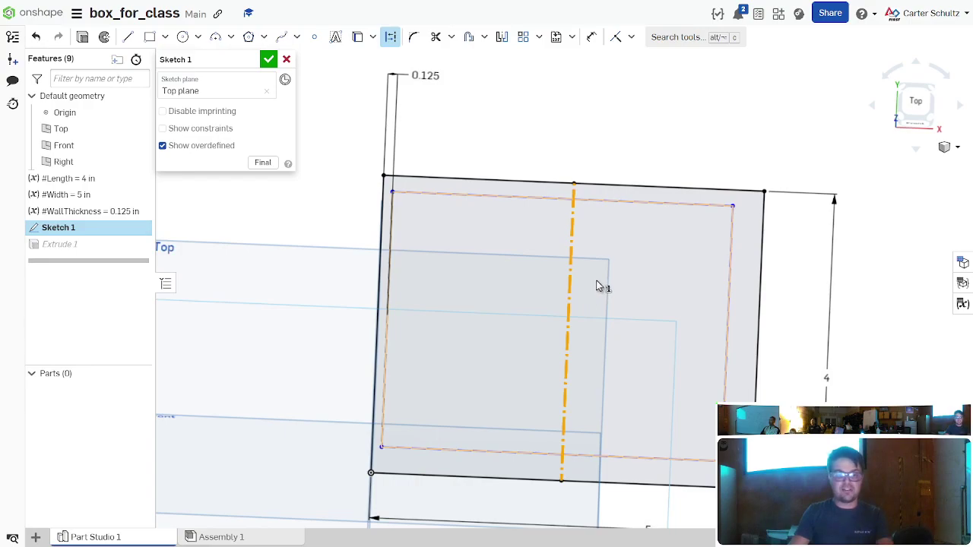
{"action": "key", "text": "q"}
{"action": "left_click", "coordinate": [689, 112]}
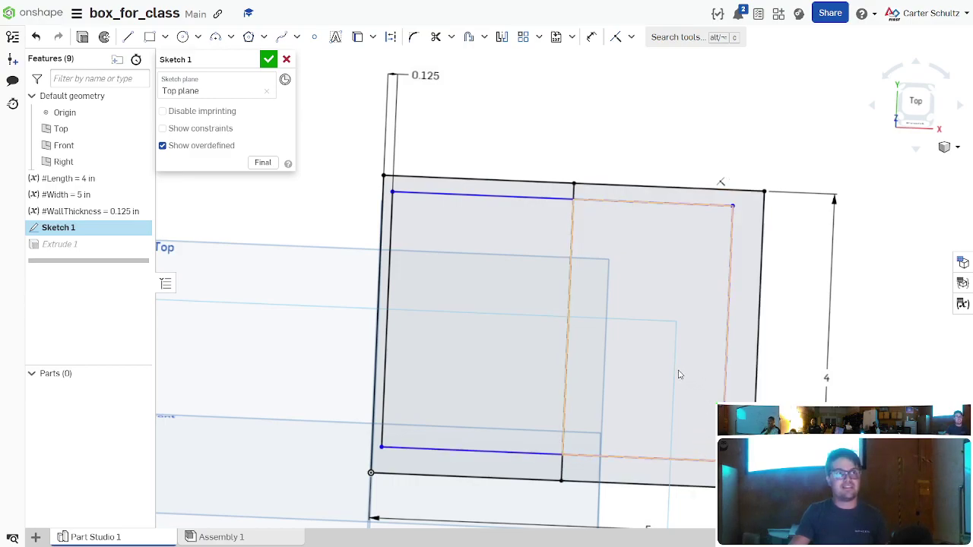
{"action": "left_click", "coordinate": [575, 199]}
{"action": "key", "text": "q"}
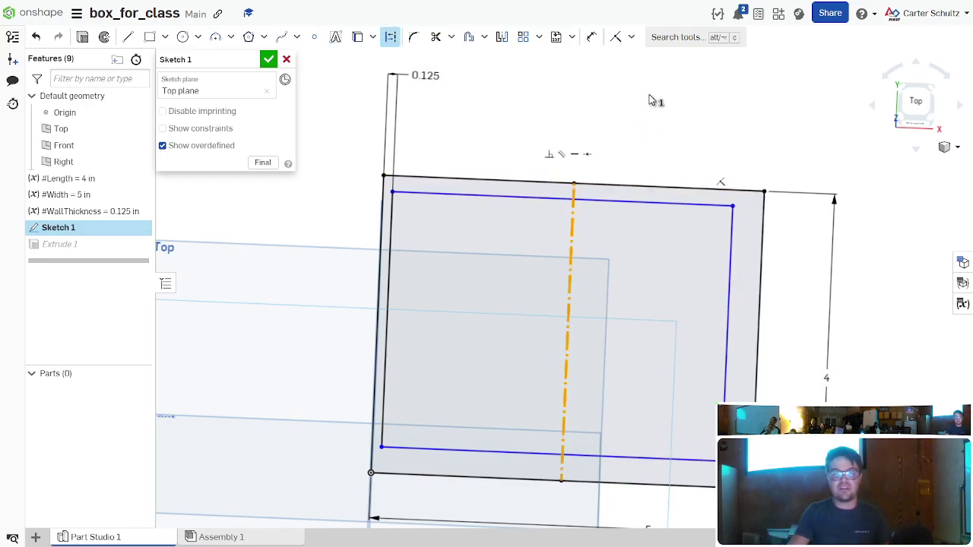
{"action": "left_click", "coordinate": [648, 102]}
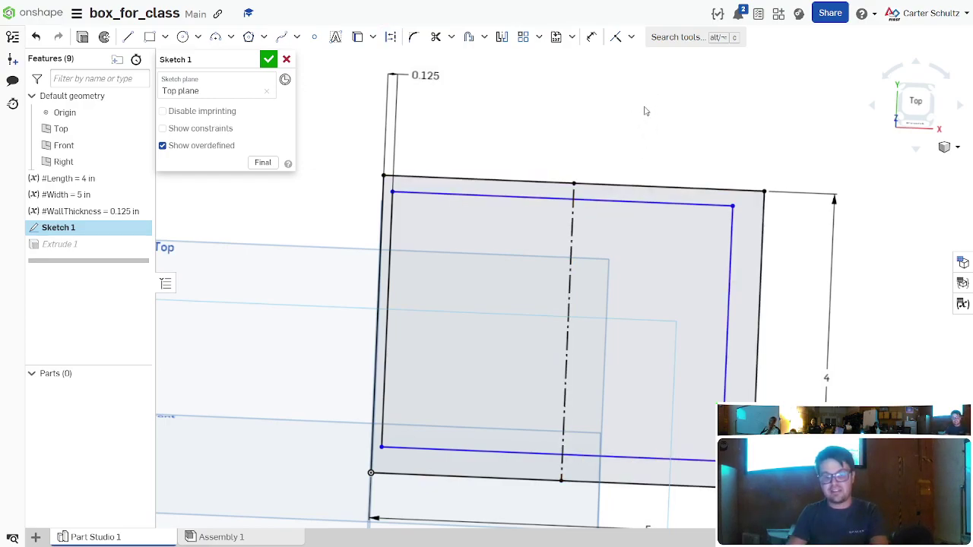
Step: Draw a horizontal line between the midpoints of the outer rectangle's left and right edges and make it construction geometry
{"action": "key", "text": "l"}
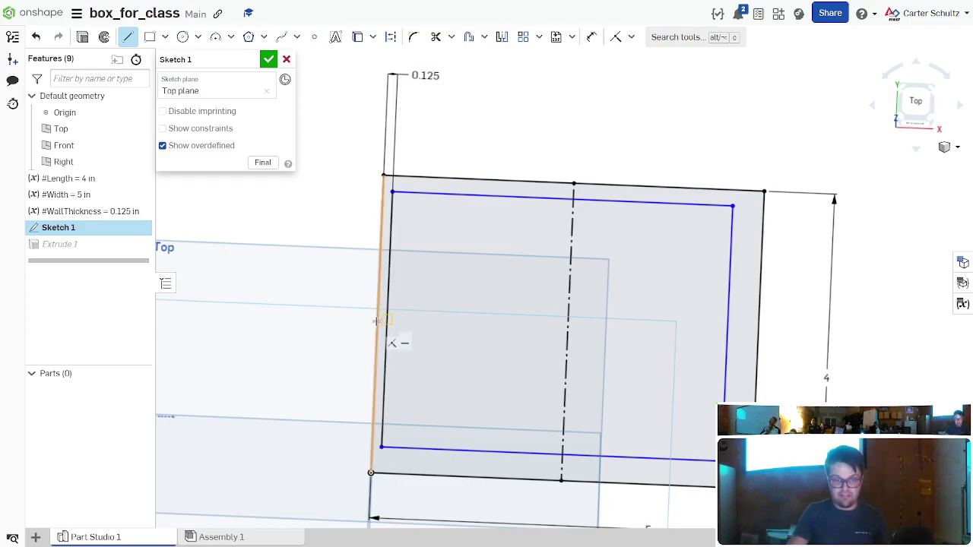
{"action": "scroll", "coordinate": [376, 319], "scroll_direction": "up", "scroll_amount": 5}
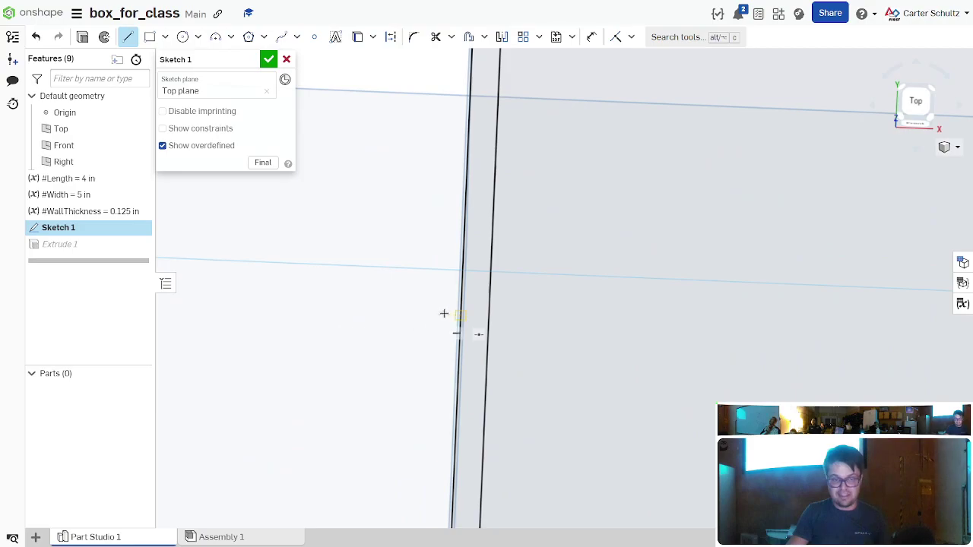
{"action": "left_click", "coordinate": [458, 314]}
{"action": "scroll", "coordinate": [335, 308], "scroll_direction": "down", "scroll_amount": 3}
{"action": "left_click", "coordinate": [849, 332]}
{"action": "key", "text": "Escape"}
{"action": "left_click", "coordinate": [751, 328]}
{"action": "key", "text": "q"}
{"action": "scroll", "coordinate": [844, 282], "scroll_direction": "down", "scroll_amount": 1}
{"action": "left_click", "coordinate": [617, 87]}
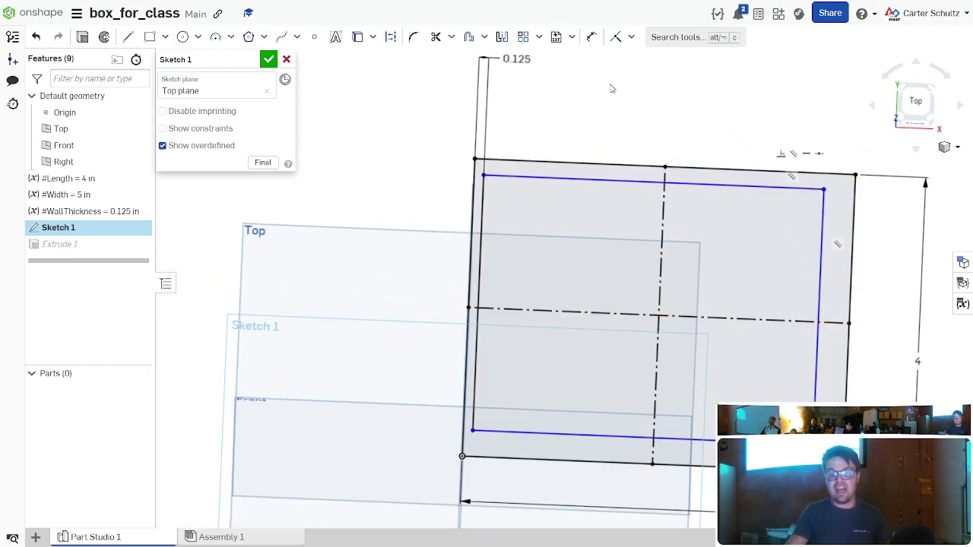
Step: Apply a Symmetric constraint to the inner rectangle's left and right edges about the vertical construction line
{"action": "scroll", "coordinate": [348, 98], "scroll_direction": "down", "scroll_amount": 1}
{"action": "scroll", "coordinate": [606, 211], "scroll_direction": "up", "scroll_amount": 1}
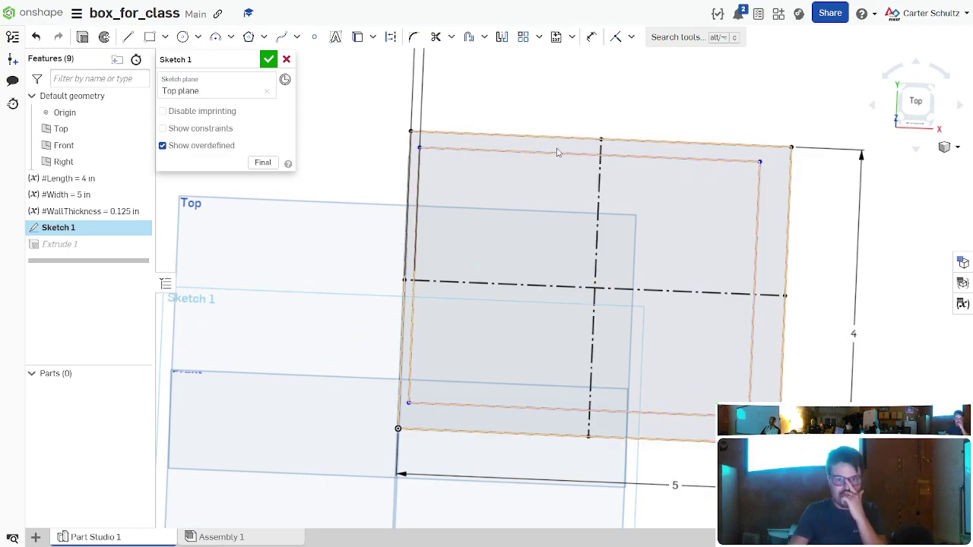
{"action": "left_click", "coordinate": [631, 38]}
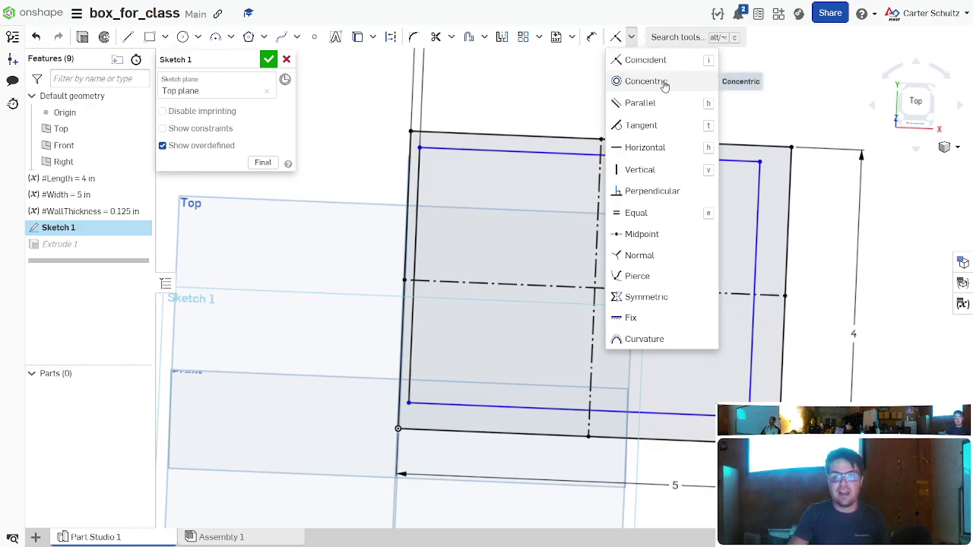
{"action": "left_click", "coordinate": [661, 297]}
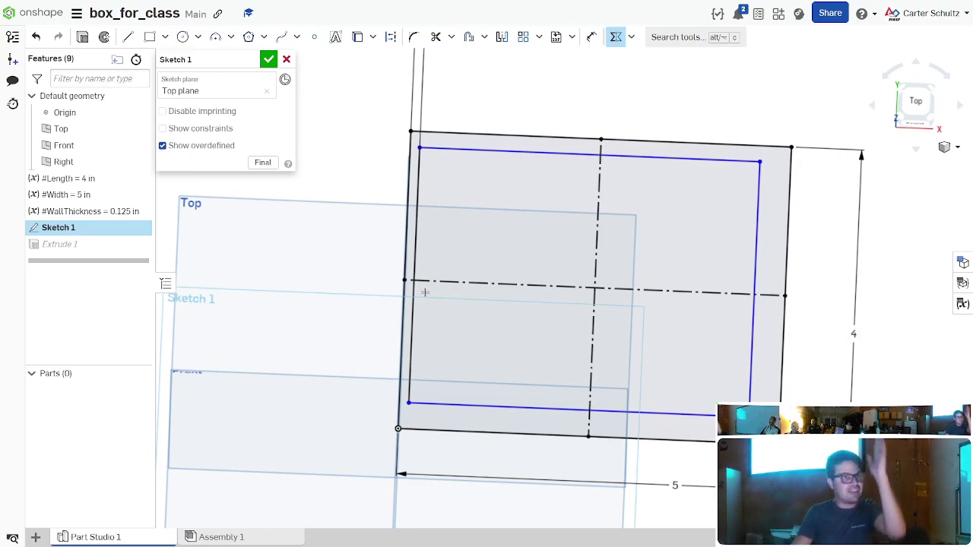
{"action": "left_click", "coordinate": [416, 226]}
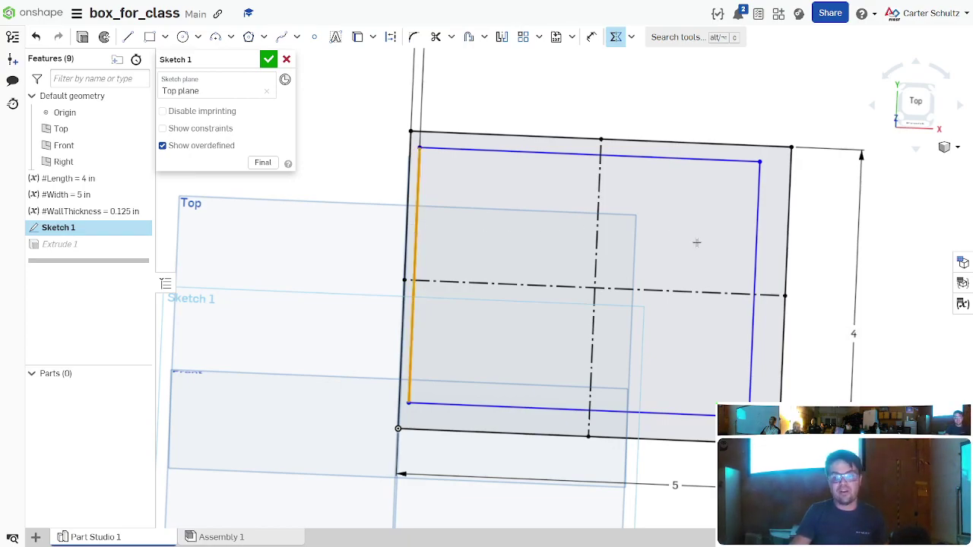
{"action": "left_click", "coordinate": [758, 248]}
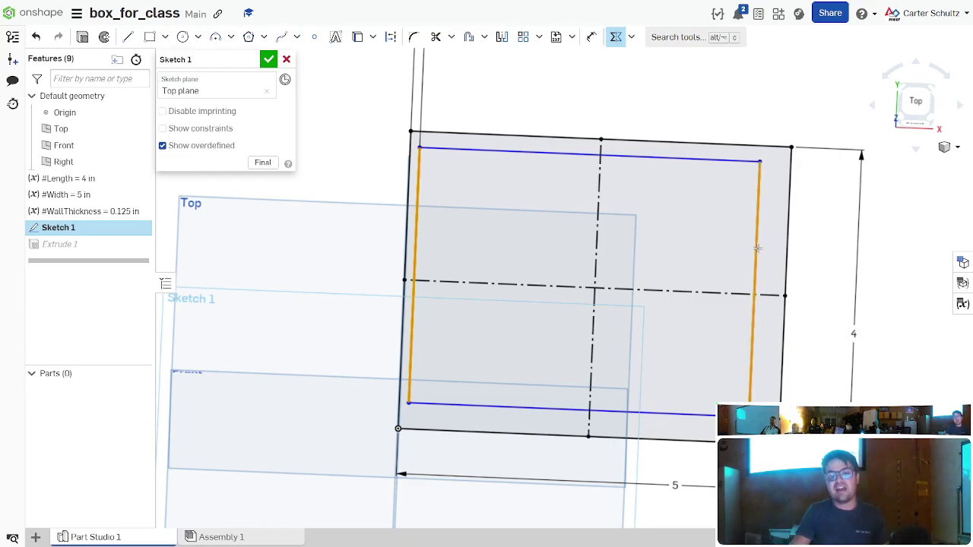
{"action": "left_click", "coordinate": [598, 228]}
{"action": "key", "text": "s"}
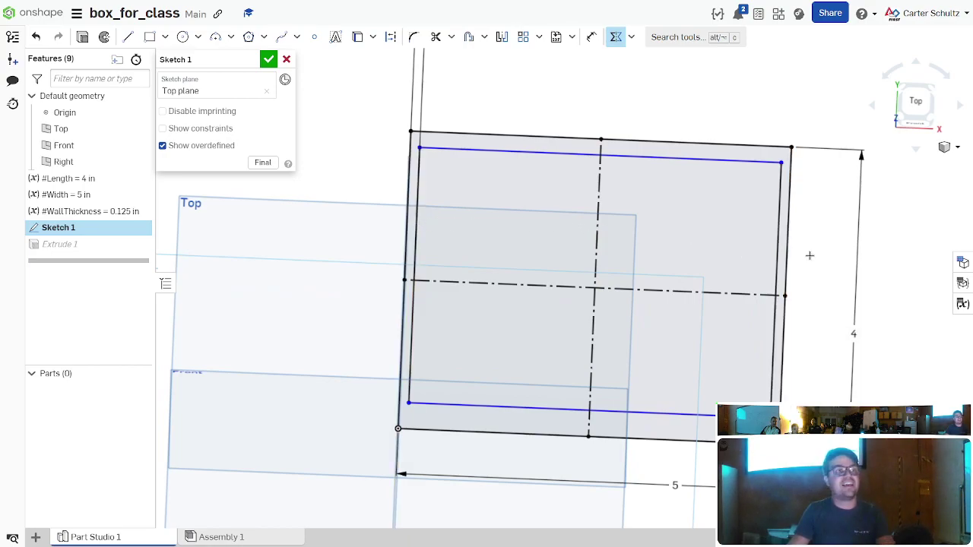
Step: Remove the 0.125 wall dimension and pull the inner rectangle's upper-left corner inward, away from the outer rectangle
{"action": "scroll", "coordinate": [525, 80], "scroll_direction": "down", "scroll_amount": 5}
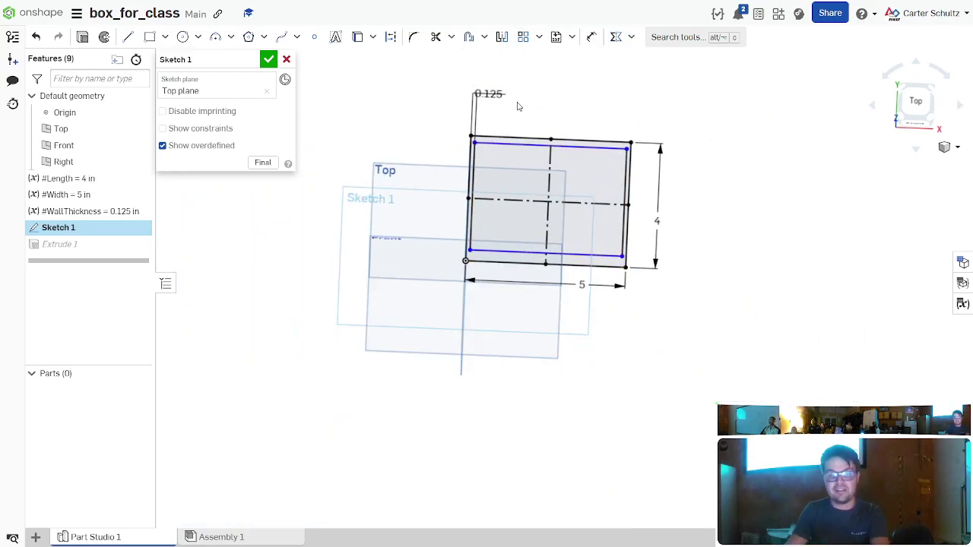
{"action": "scroll", "coordinate": [502, 110], "scroll_direction": "up", "scroll_amount": 2}
{"action": "left_click_drag", "start_coordinate": [466, 135], "coordinate": [539, 162]}
{"action": "left_click_drag", "start_coordinate": [514, 154], "coordinate": [496, 152]}
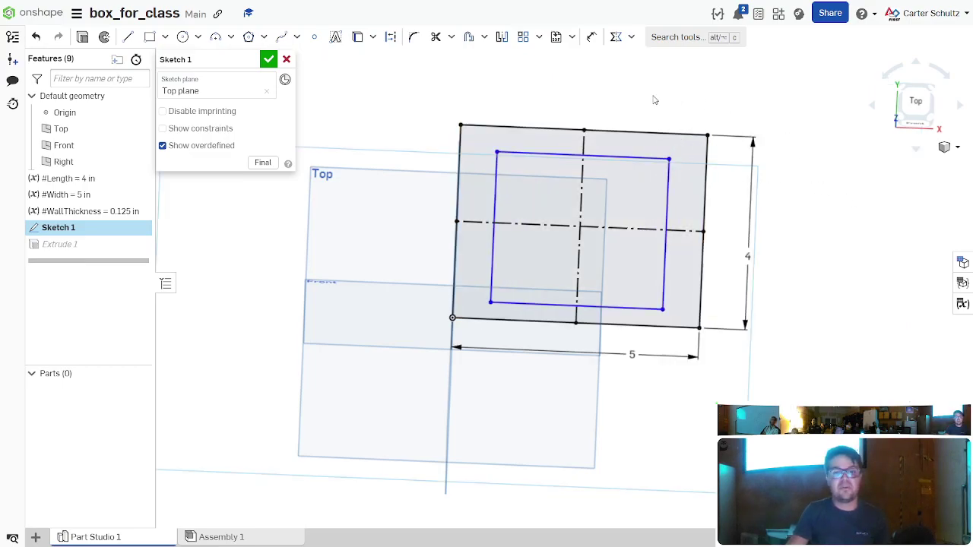
Step: Apply a Symmetric constraint to the inner rectangle's top and bottom edges about the horizontal construction line
{"action": "left_click", "coordinate": [615, 37]}
{"action": "left_click", "coordinate": [628, 159]}
{"action": "left_click", "coordinate": [627, 308]}
{"action": "left_click", "coordinate": [634, 226]}
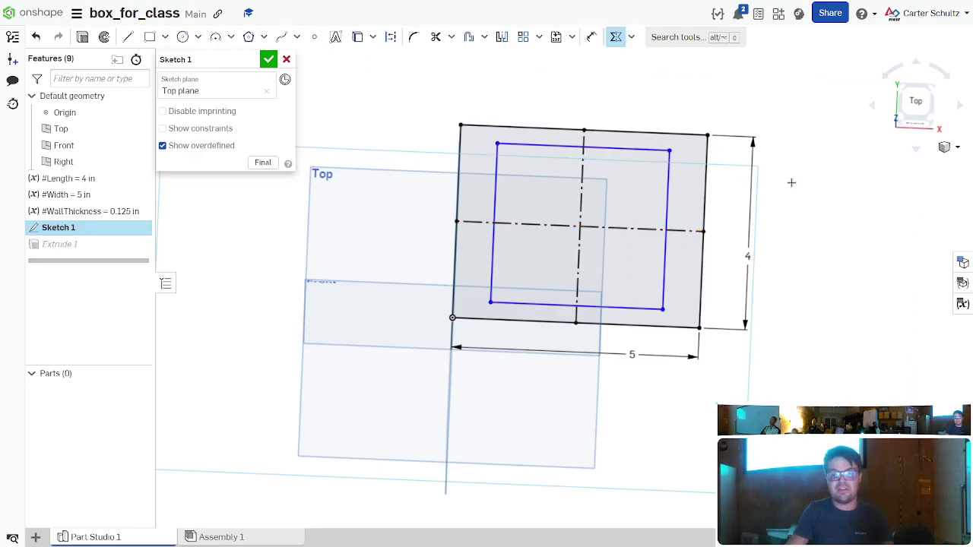
{"action": "key", "text": "Escape"}
Step: Dimension the gap between the left edges of the inner and outer rectangles and set it to #WallThickness
{"action": "key", "text": "d"}
{"action": "left_click", "coordinate": [495, 180]}
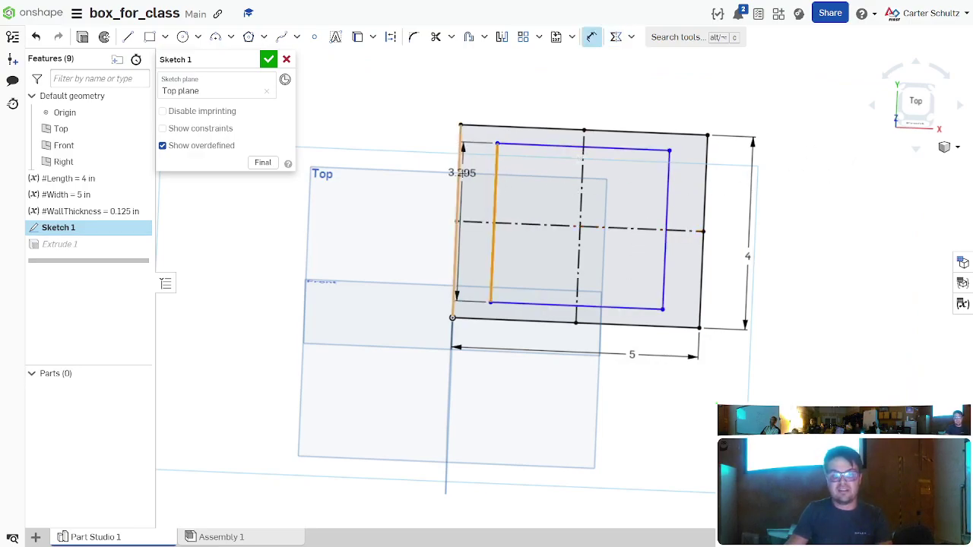
{"action": "left_click", "coordinate": [457, 171]}
{"action": "left_click", "coordinate": [513, 84]}
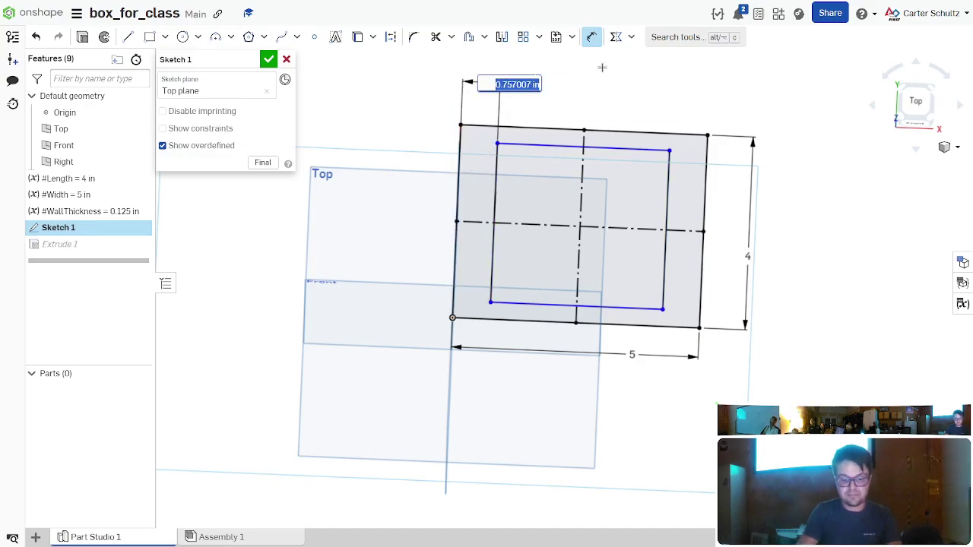
{"action": "type", "text": "#"}
{"action": "key", "text": "Down"}
{"action": "key", "text": "Return"}
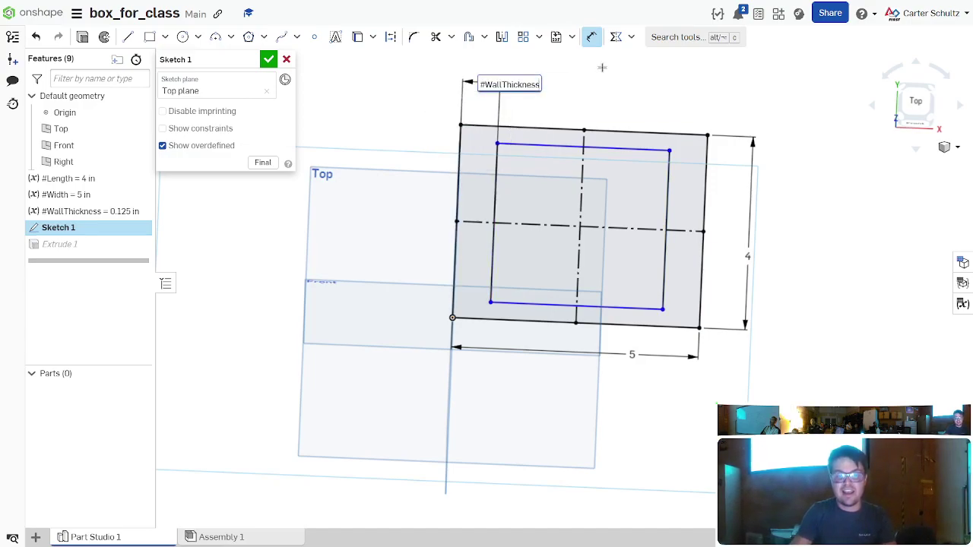
{"action": "key", "text": "Return"}
Step: Try to draw a short line from the outer rectangle's upper-left corner to the inner rectangle's upper-left corner
{"action": "scroll", "coordinate": [513, 156], "scroll_direction": "up", "scroll_amount": 3}
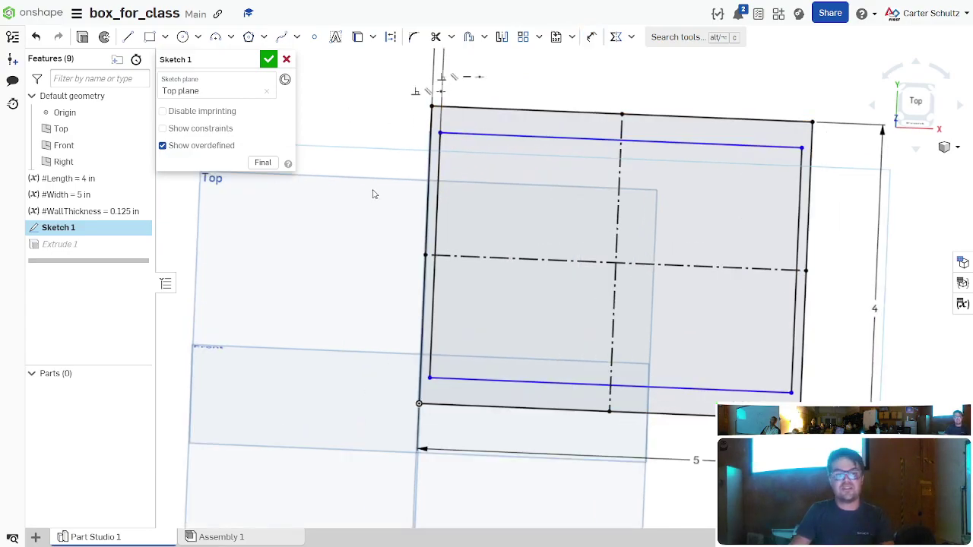
{"action": "scroll", "coordinate": [487, 127], "scroll_direction": "down", "scroll_amount": 2}
{"action": "scroll", "coordinate": [464, 172], "scroll_direction": "up", "scroll_amount": 3}
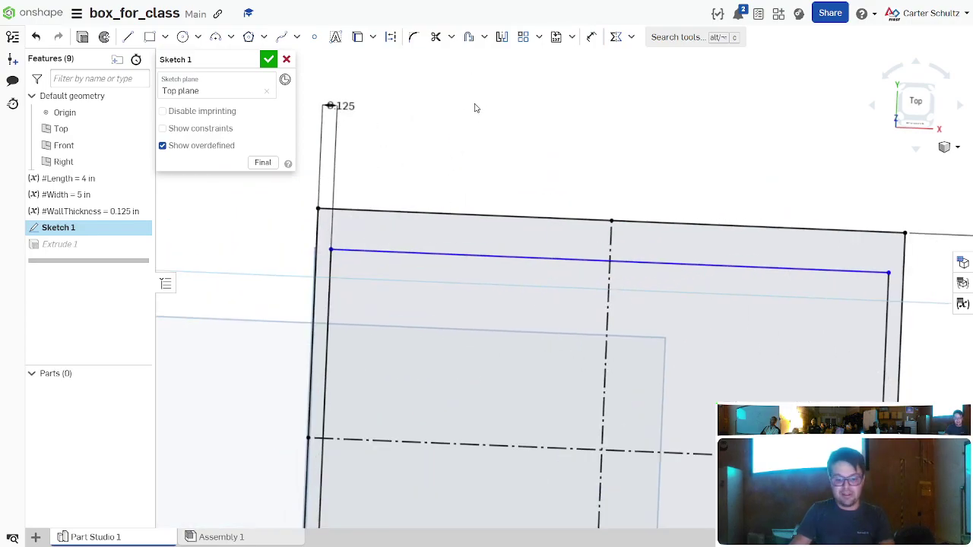
{"action": "key", "text": "l"}
{"action": "left_click_drag", "start_coordinate": [318, 208], "coordinate": [331, 249]}
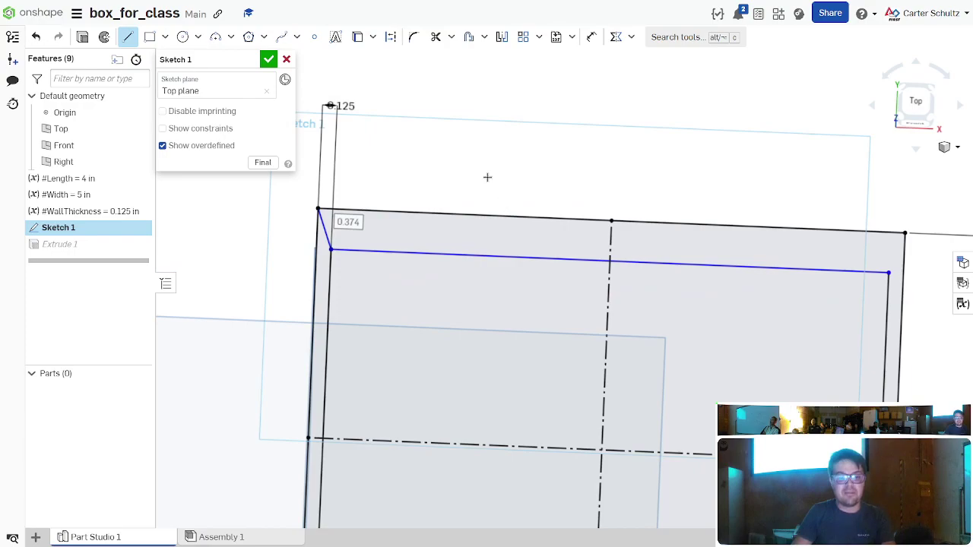
{"action": "key", "text": "Escape"}
Step: Draw a diagonal line from the outer rectangle's upper-left corner to the crossing of the centre lines and make it construction geometry
{"action": "key", "text": "l"}
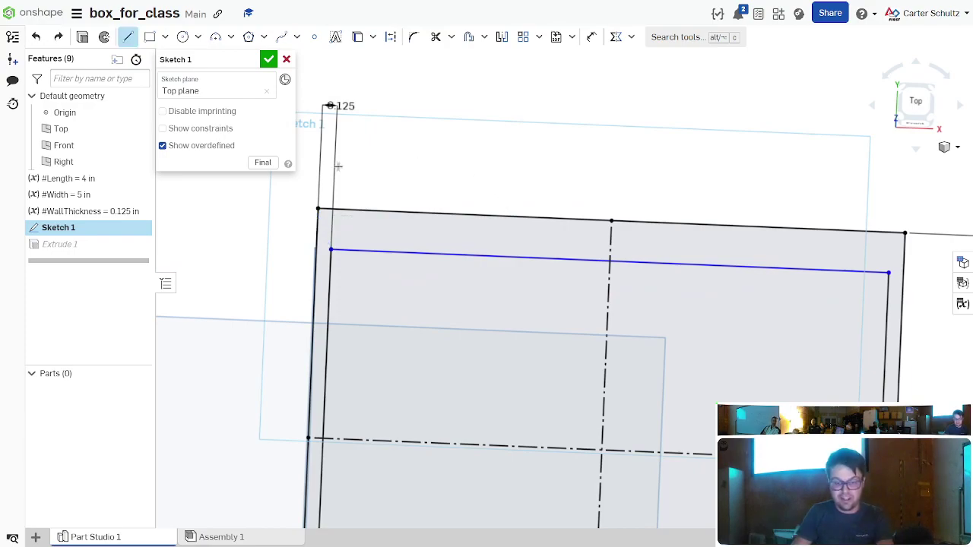
{"action": "mouse_move", "coordinate": [317, 209]}
{"action": "left_mouse_down"}
{"action": "mouse_move", "coordinate": [542, 385]}
{"action": "mouse_move", "coordinate": [600, 449]}
{"action": "left_mouse_up"}
{"action": "key", "text": "Escape"}
{"action": "left_click", "coordinate": [431, 306]}
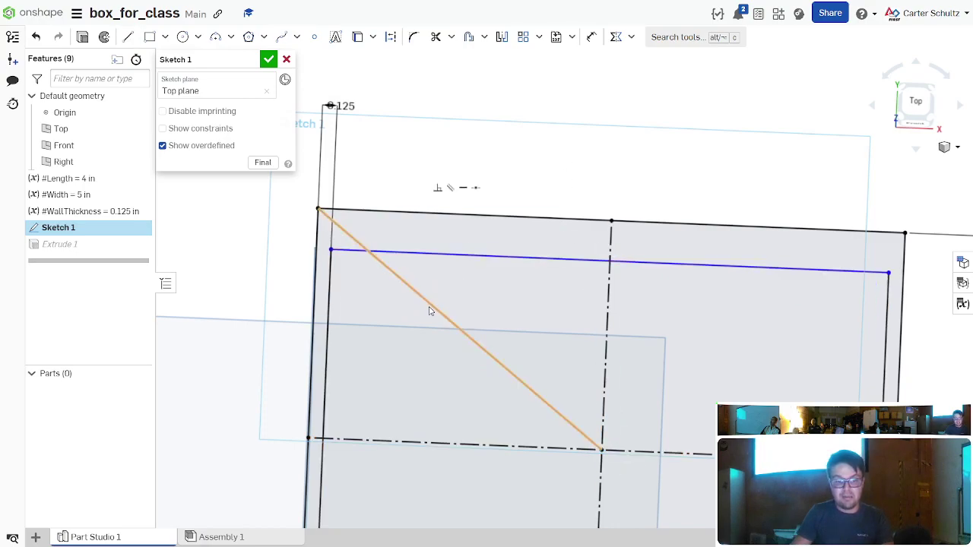
{"action": "key", "text": "q"}
{"action": "key", "text": "Escape"}
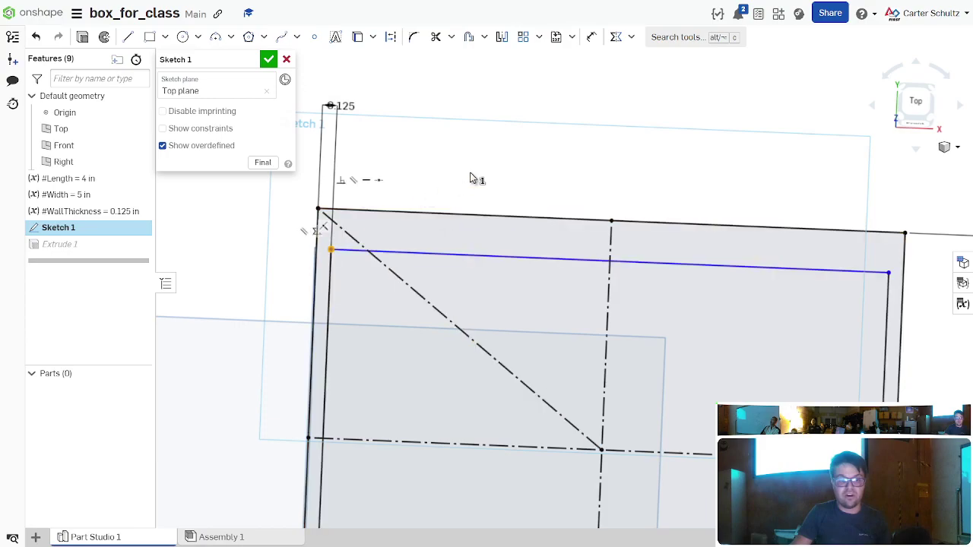
Step: Apply a Coincident constraint between the inner rectangle's upper-left corner and the diagonal construction line
{"action": "left_click", "coordinate": [353, 237]}
{"action": "key", "text": "Escape"}
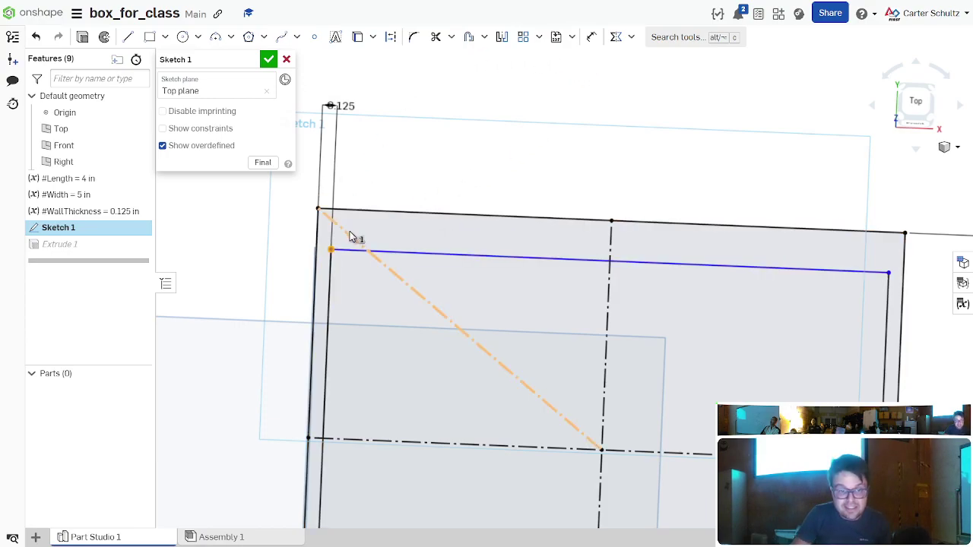
{"action": "left_click", "coordinate": [631, 37]}
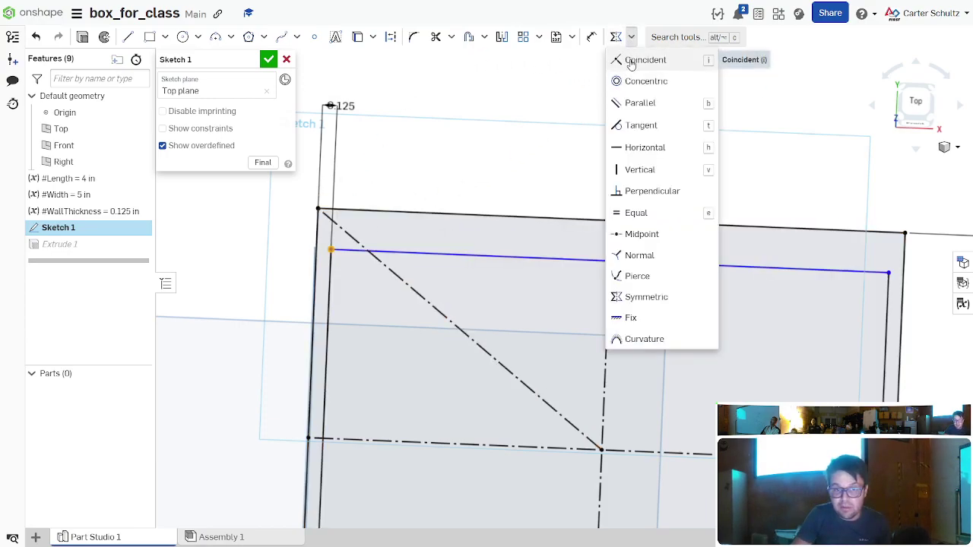
{"action": "left_click", "coordinate": [637, 60]}
{"action": "left_click", "coordinate": [351, 235]}
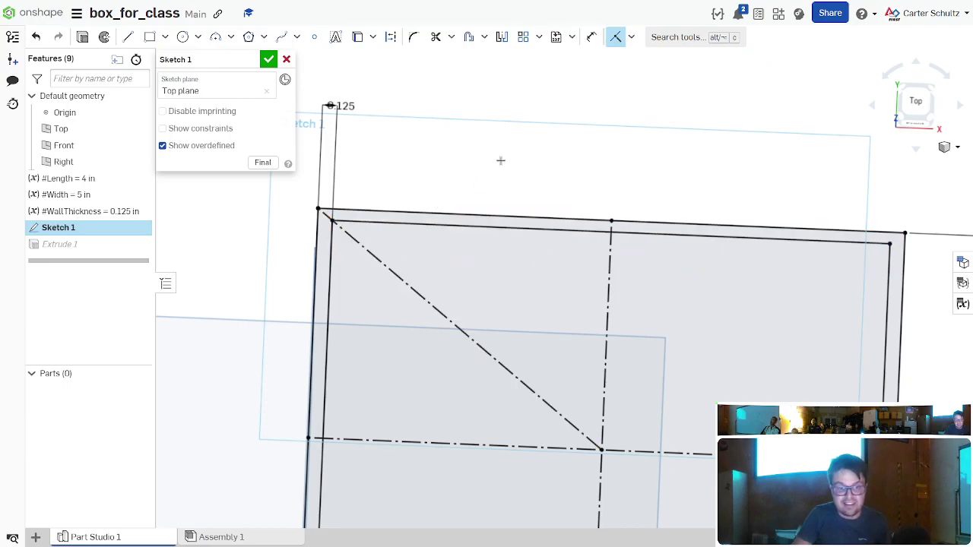
{"action": "key", "text": "Escape"}
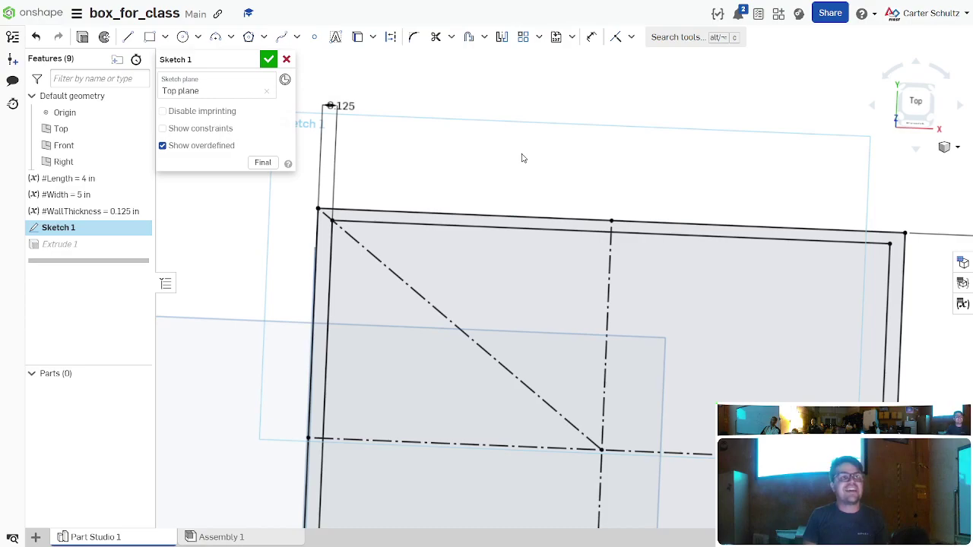
Step: Undo the Coincident constraint, the construction setting and the diagonal line
{"action": "left_click", "coordinate": [329, 218]}
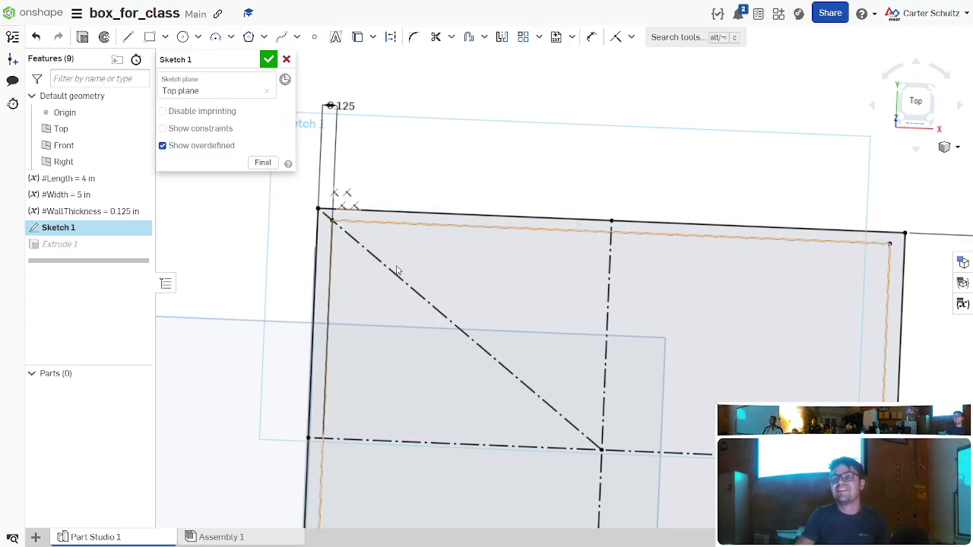
{"action": "key", "text": "ctrl+z"}
{"action": "key", "text": "ctrl+z"}
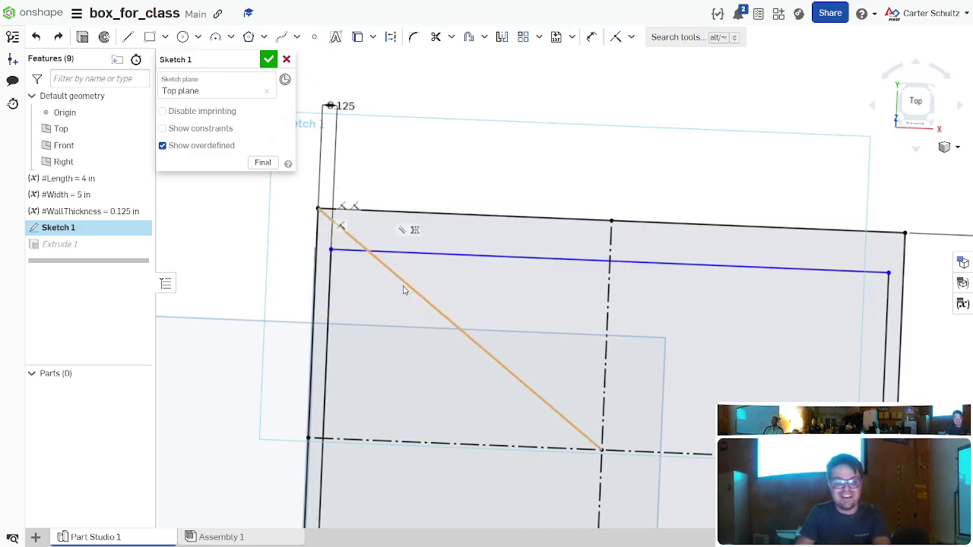
{"action": "key", "text": "ctrl+z"}
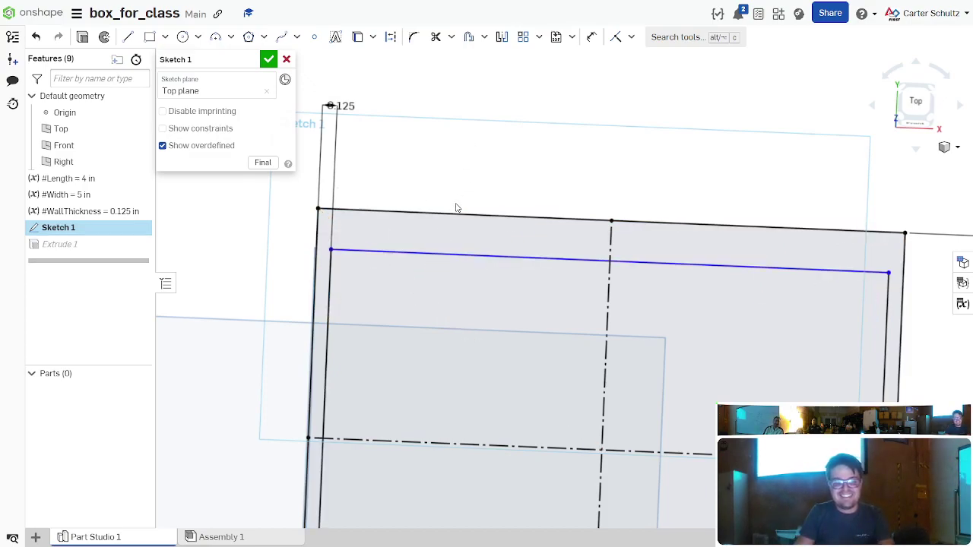
Step: Dimension the gap between the rectangles' top edges as #WallThickness and finish Sketch 1
{"action": "left_click", "coordinate": [439, 257]}
{"action": "left_click", "coordinate": [403, 213]}
{"action": "left_click", "coordinate": [268, 237]}
{"action": "type", "text": "#W"}
{"action": "key", "text": "Return"}
{"action": "key", "text": "Return"}
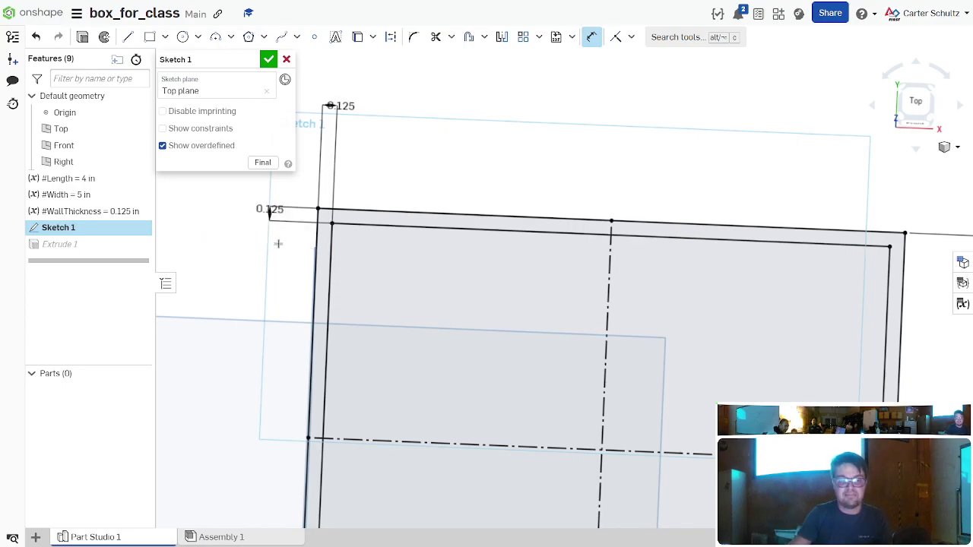
{"action": "scroll", "coordinate": [251, 255], "scroll_direction": "down", "scroll_amount": 5}
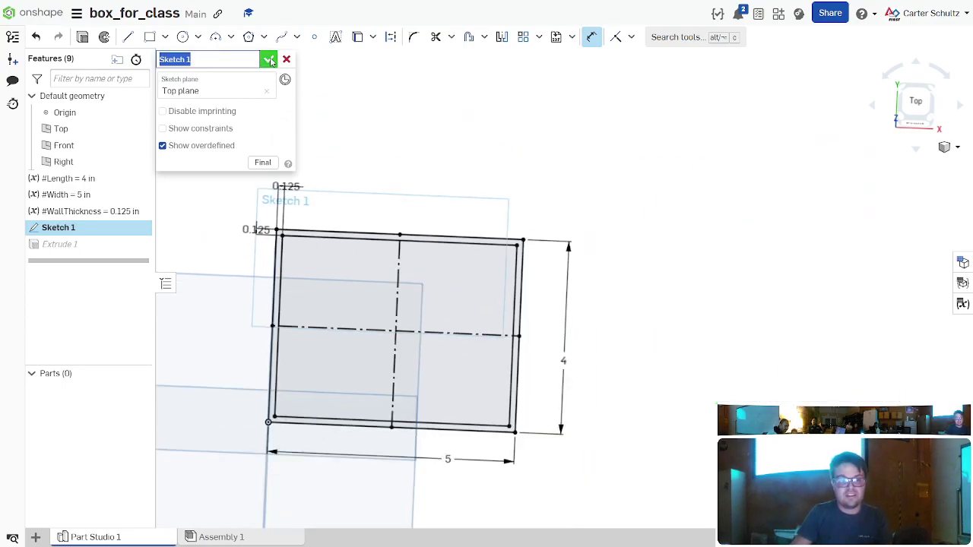
{"action": "left_click", "coordinate": [269, 59]}
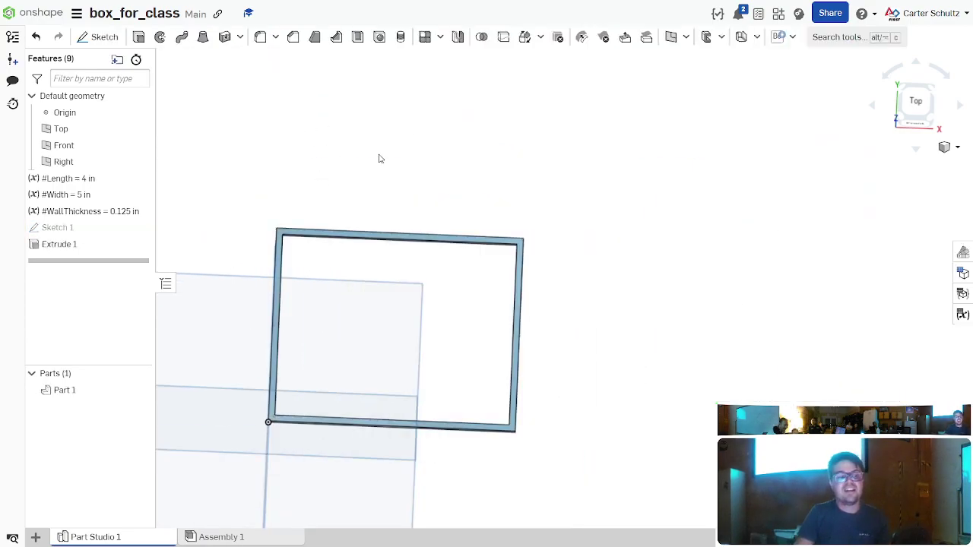
Step: Edit Extrude 1, replacing its profile selection with both the inner region and the surrounding wall region of Sketch 1
{"action": "mouse_move", "coordinate": [387, 163]}
{"action": "right_mouse_down"}
{"action": "mouse_move", "coordinate": [398, 170]}
{"action": "mouse_move", "coordinate": [378, 168]}
{"action": "right_mouse_up"}
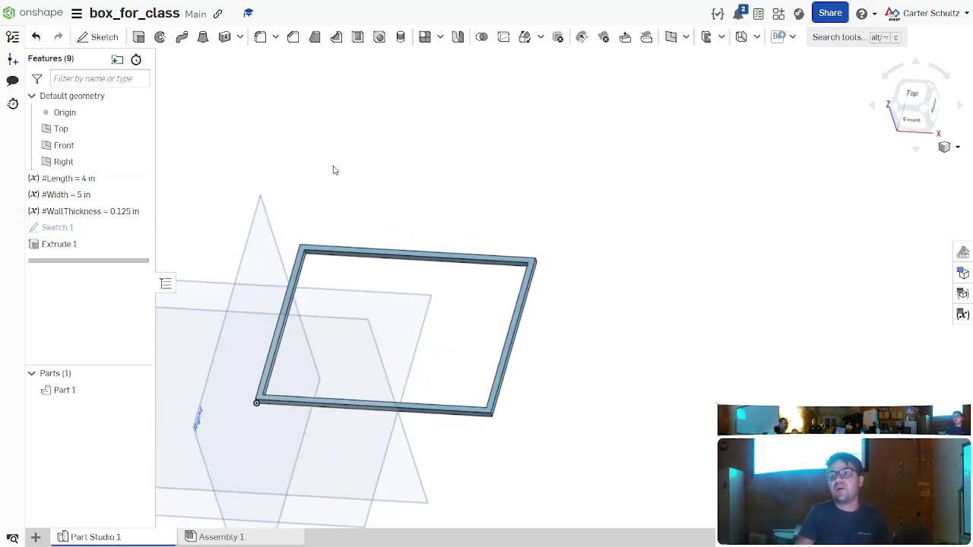
{"action": "double_click", "coordinate": [59, 244]}
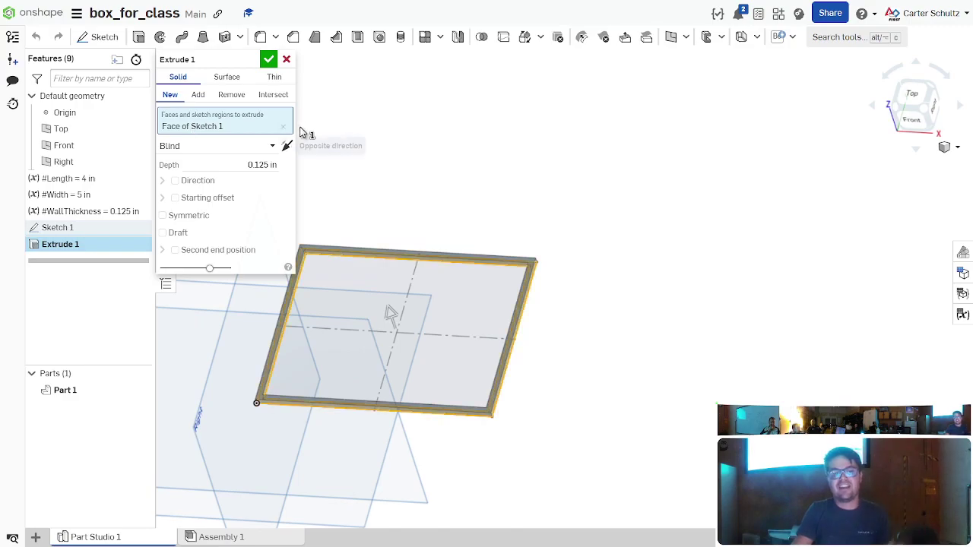
{"action": "left_click", "coordinate": [283, 128]}
{"action": "scroll", "coordinate": [497, 200], "scroll_direction": "up", "scroll_amount": 2}
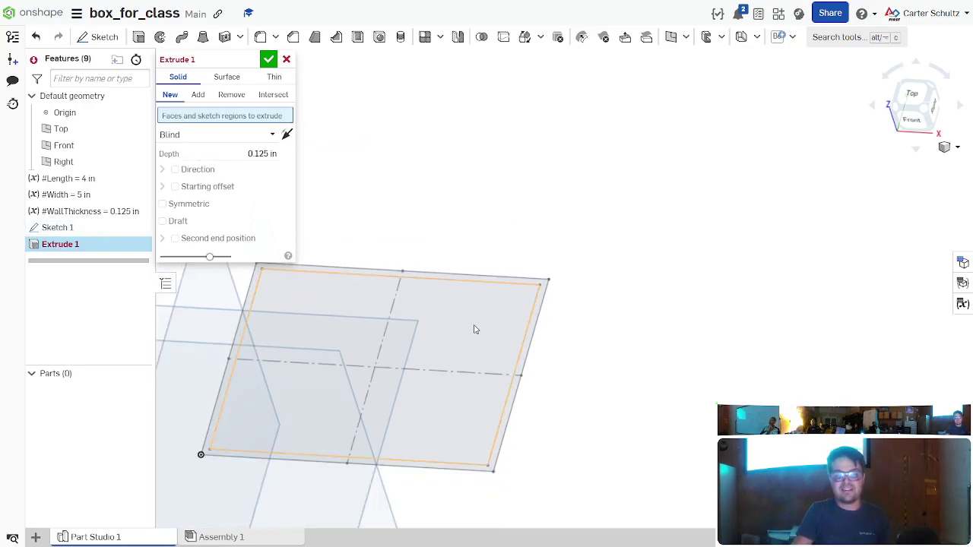
{"action": "left_click", "coordinate": [471, 325]}
{"action": "left_click", "coordinate": [542, 328]}
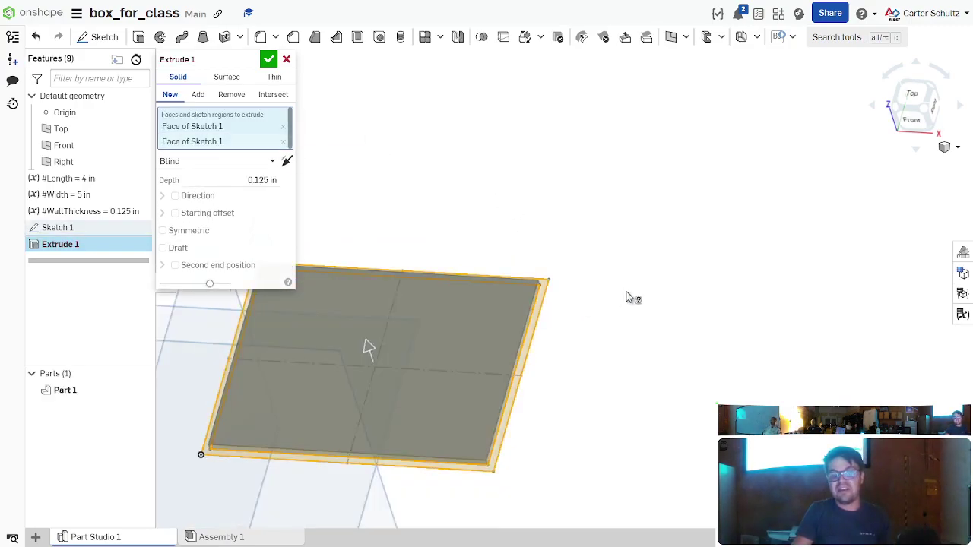
{"action": "right_click_drag", "start_coordinate": [629, 289], "coordinate": [623, 251]}
{"action": "right_click_drag", "start_coordinate": [335, 164], "coordinate": [462, 187]}
{"action": "right_click", "coordinate": [460, 185]}
{"action": "left_click", "coordinate": [269, 58]}
{"action": "right_click_drag", "start_coordinate": [519, 176], "coordinate": [498, 169]}
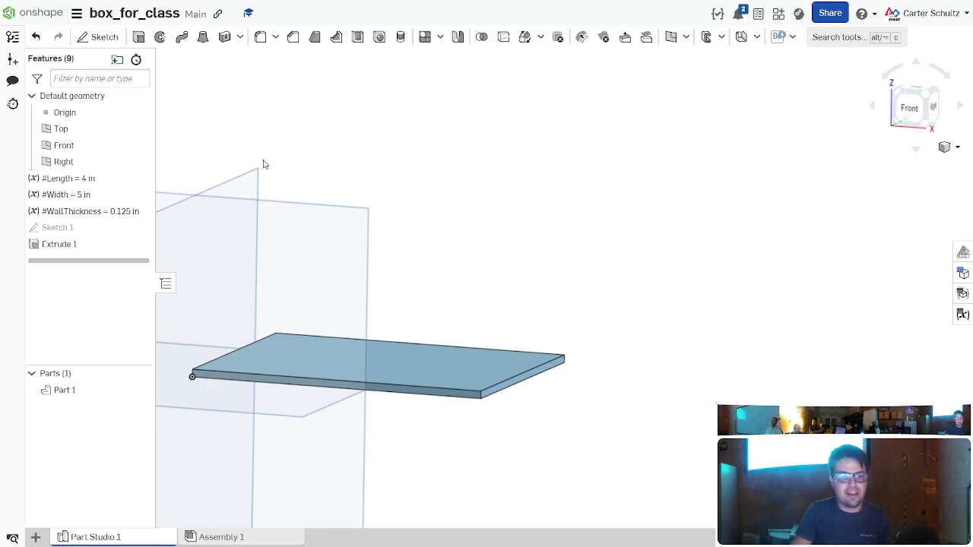
Step: Create a length variable named Height with a value of 3 in and move it above Sketch 1 in the feature order
{"action": "left_click", "coordinate": [830, 38]}
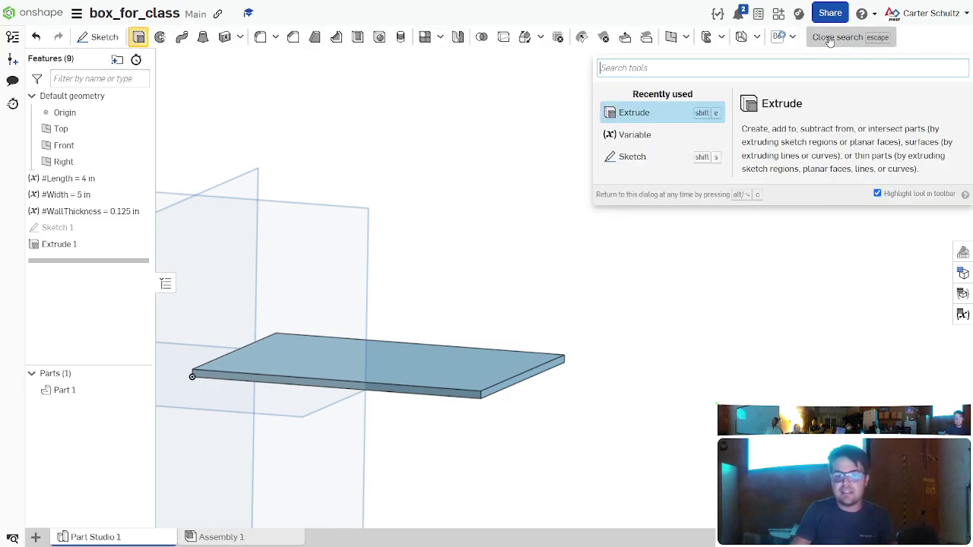
{"action": "left_click", "coordinate": [709, 134]}
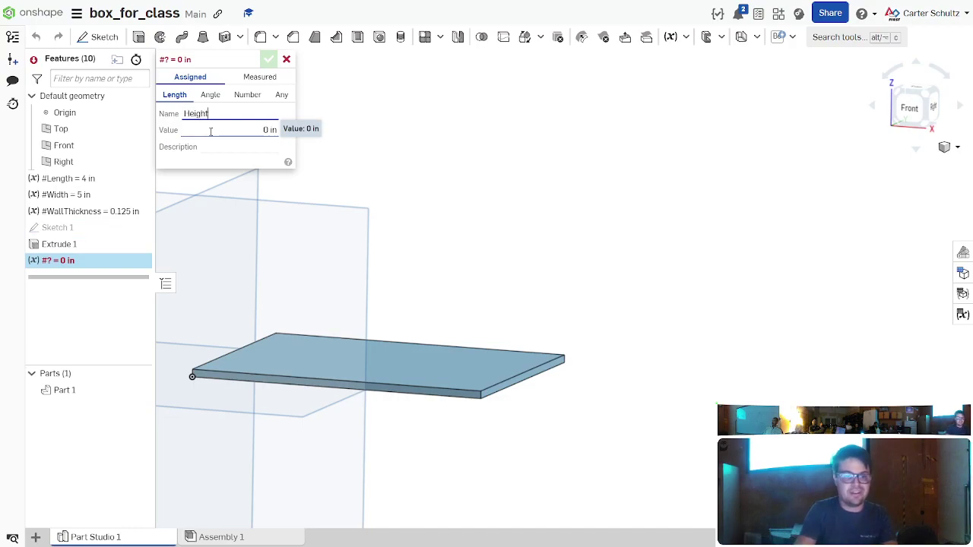
{"action": "type", "text": "Height"}
{"action": "key", "text": "Tab"}
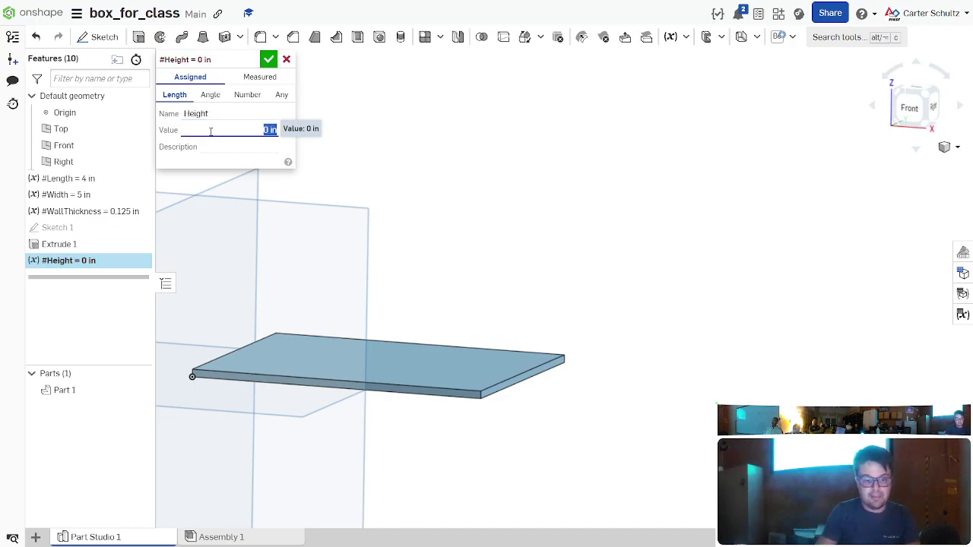
{"action": "type", "text": "3"}
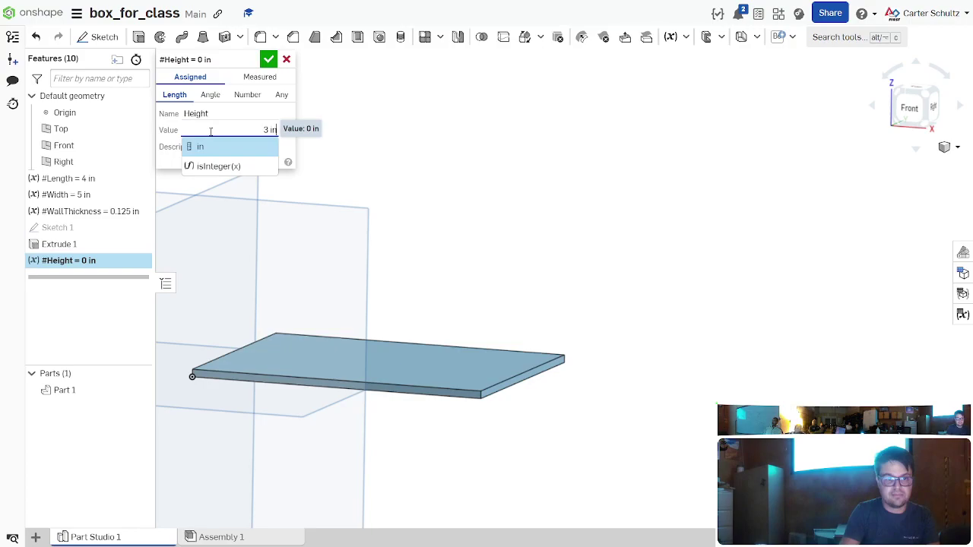
{"action": "key", "text": "Return"}
{"action": "key", "text": "Return"}
{"action": "left_click_drag", "start_coordinate": [76, 261], "coordinate": [114, 220]}
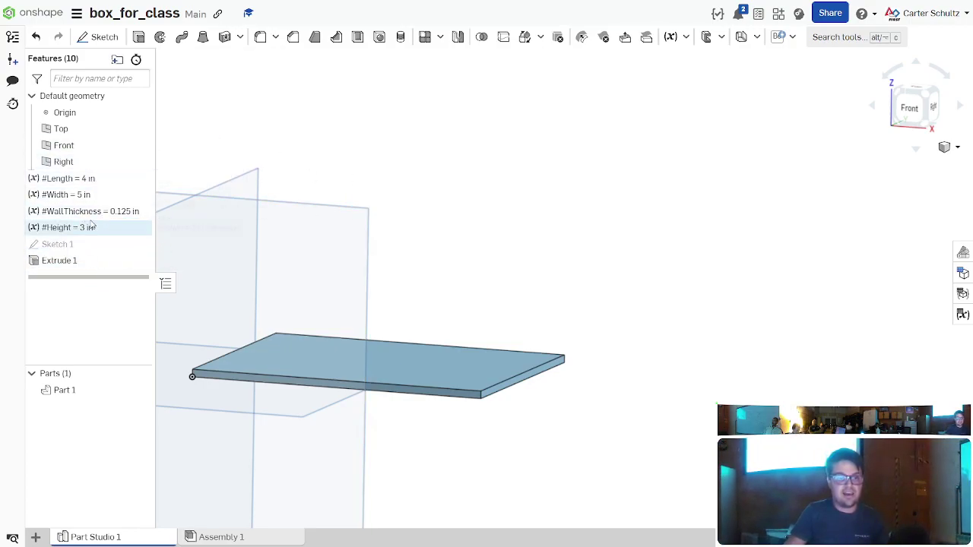
Step: Start a new extrude, show Sketch 1, and select its narrow wall region between the two rectangles as the profile
{"action": "right_click_drag", "start_coordinate": [542, 195], "coordinate": [289, 244]}
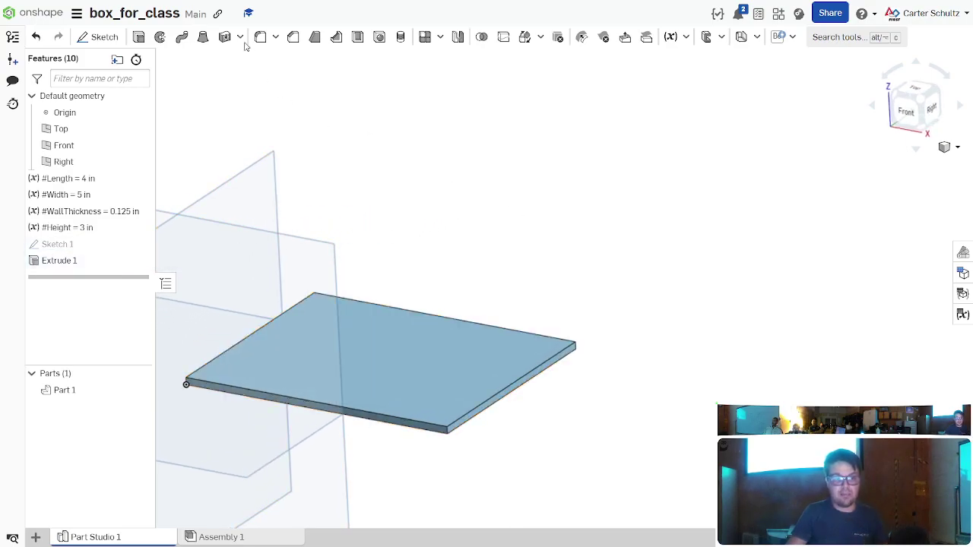
{"action": "left_click", "coordinate": [139, 36]}
{"action": "mouse_move", "coordinate": [445, 206]}
{"action": "right_mouse_down"}
{"action": "mouse_move", "coordinate": [462, 215]}
{"action": "mouse_move", "coordinate": [453, 208]}
{"action": "right_mouse_up"}
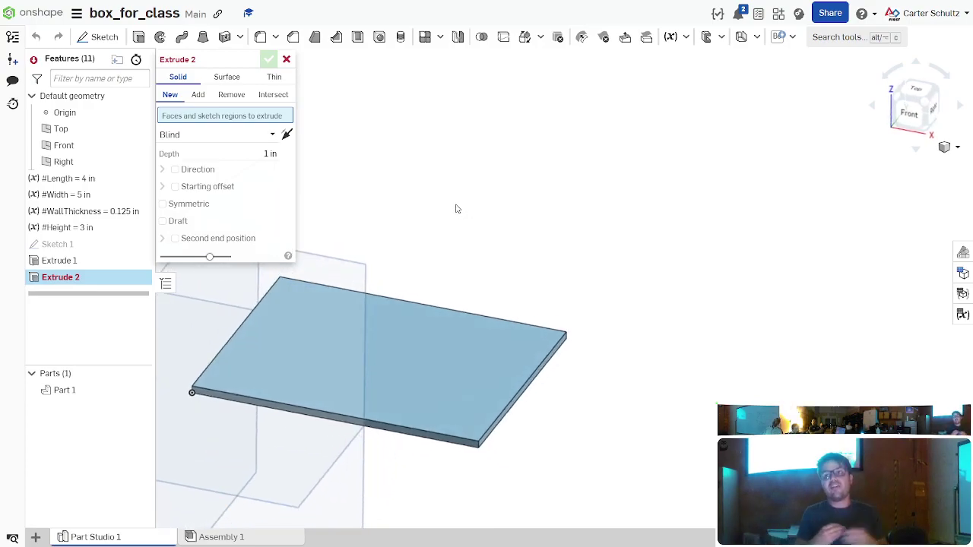
{"action": "right_click_drag", "start_coordinate": [426, 341], "coordinate": [404, 332]}
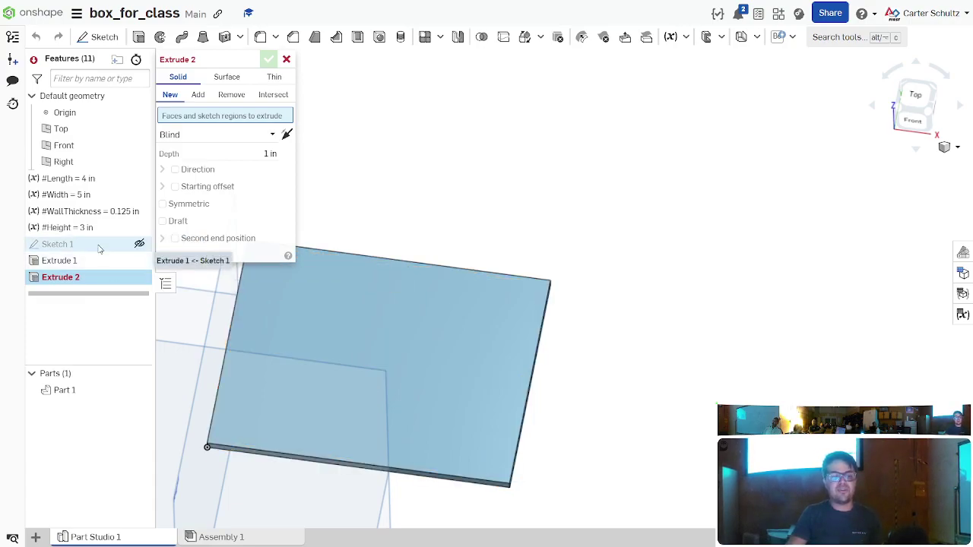
{"action": "left_click", "coordinate": [139, 244]}
{"action": "right_click_drag", "start_coordinate": [555, 169], "coordinate": [497, 322]}
{"action": "scroll", "coordinate": [497, 323], "scroll_direction": "up", "scroll_amount": 2}
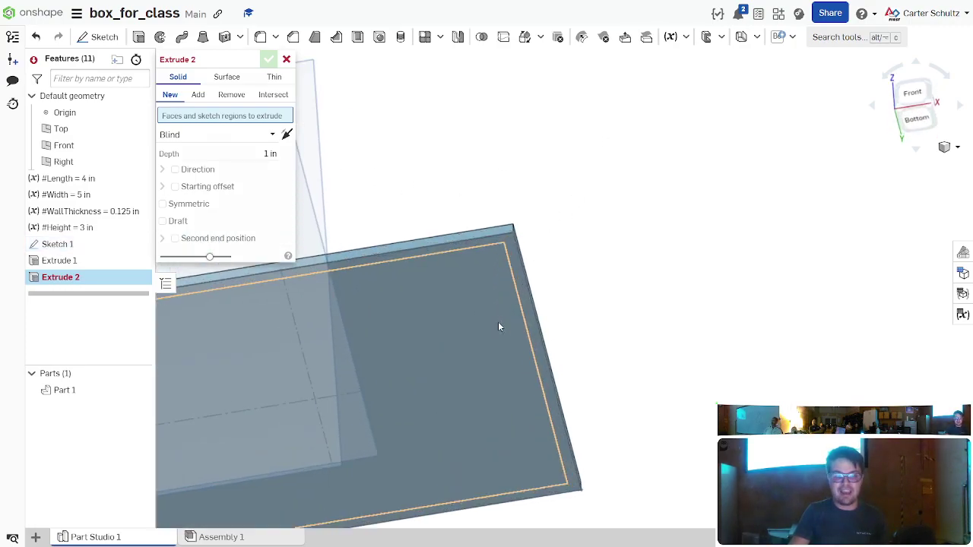
{"action": "right_click_drag", "start_coordinate": [515, 278], "coordinate": [600, 212]}
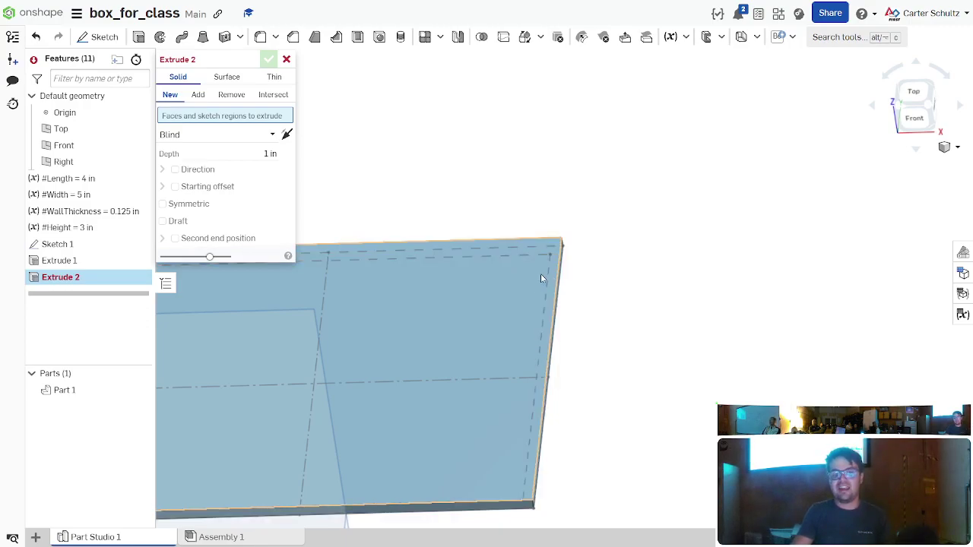
{"action": "right_click_drag", "start_coordinate": [624, 286], "coordinate": [530, 314]}
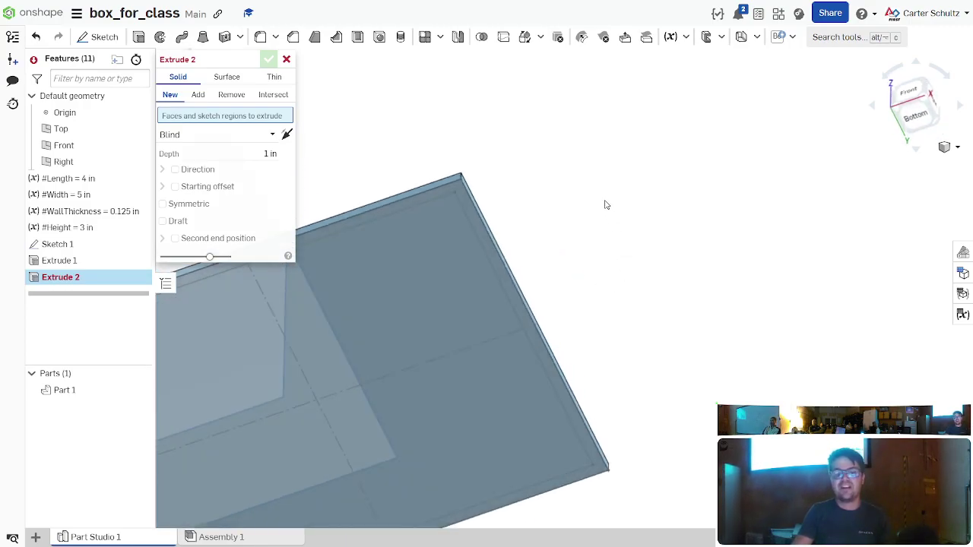
{"action": "left_click", "coordinate": [522, 318]}
{"action": "right_click_drag", "start_coordinate": [617, 182], "coordinate": [636, 270]}
{"action": "scroll", "coordinate": [651, 282], "scroll_direction": "down", "scroll_amount": 5}
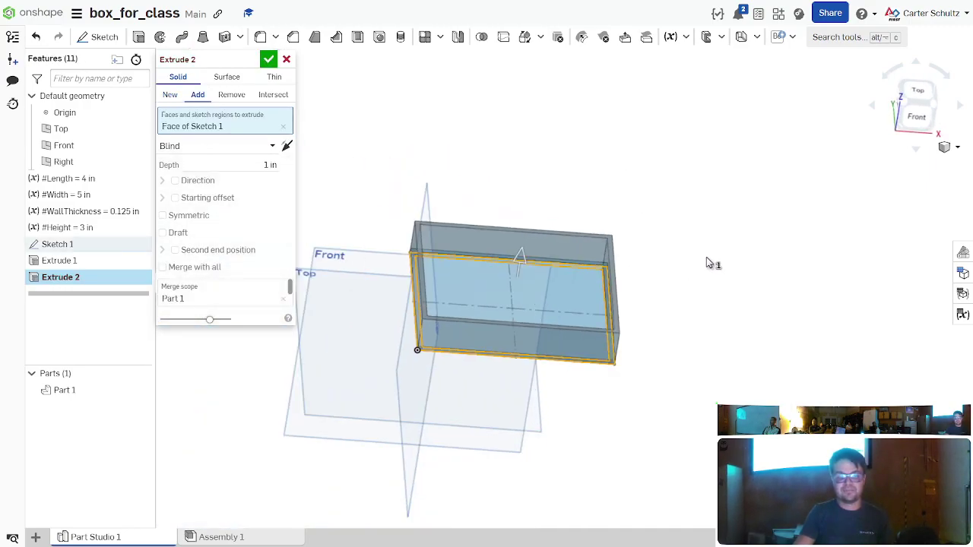
Step: Set the wall extrusion's depth to #Height - #WallThickness and complete the extrude
{"action": "left_click", "coordinate": [257, 165]}
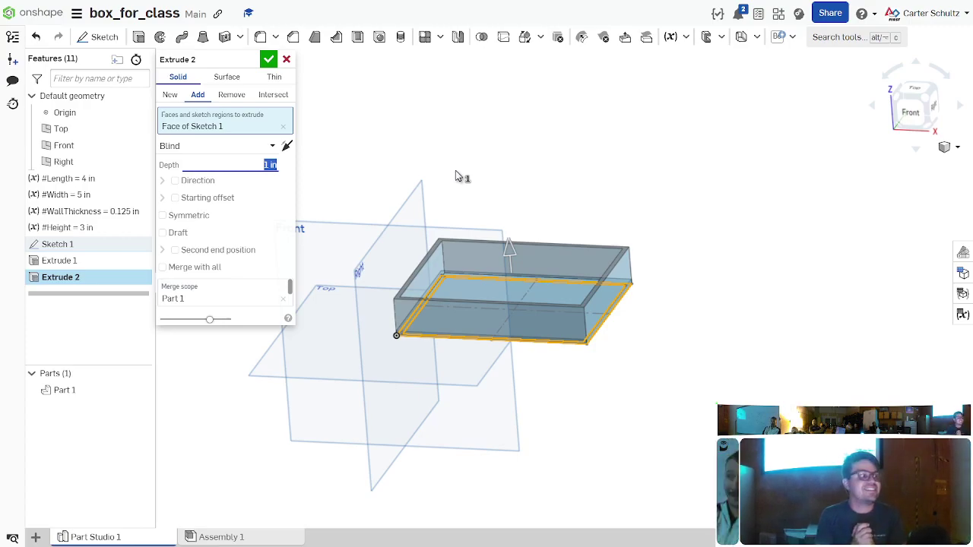
{"action": "type", "text": "#"}
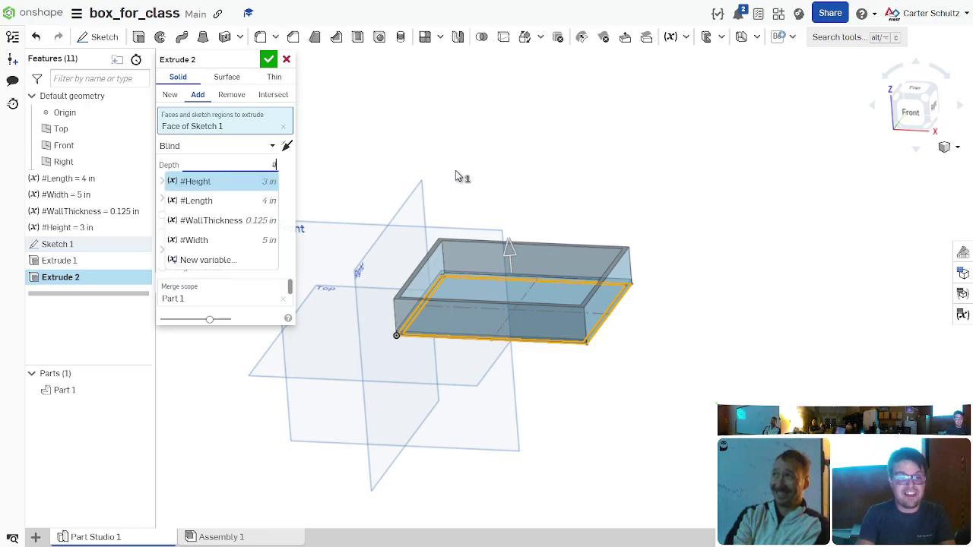
{"action": "key", "text": "Return"}
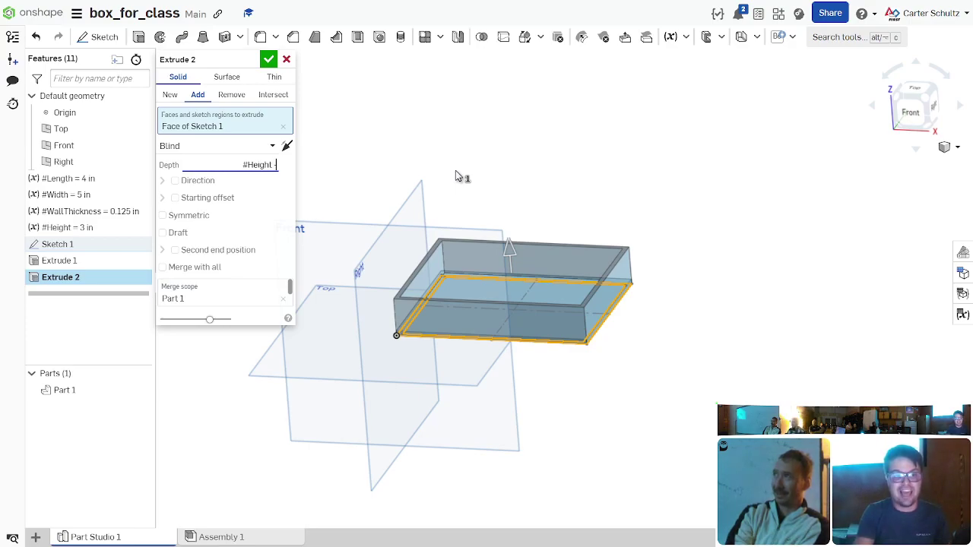
{"action": "type", "text": "#WallThickness"}
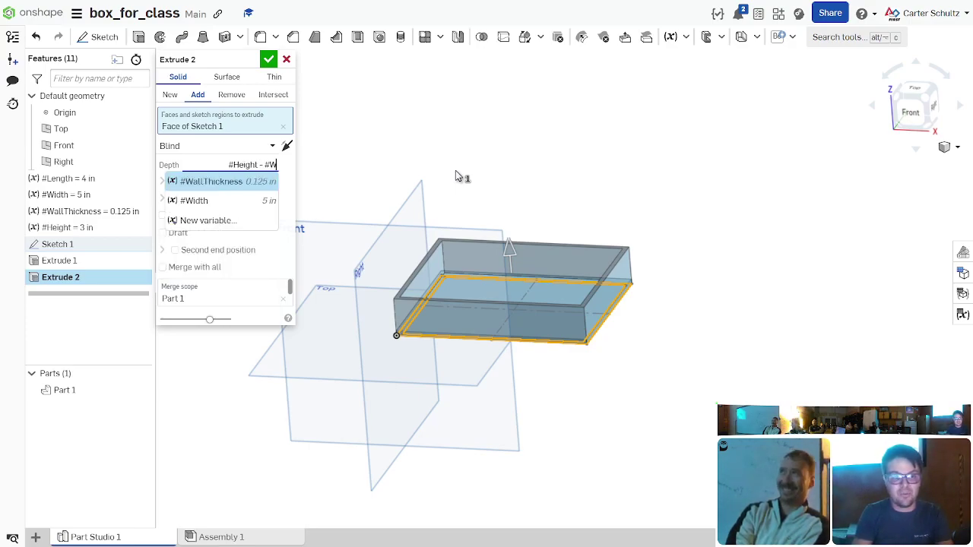
{"action": "key", "text": "Return"}
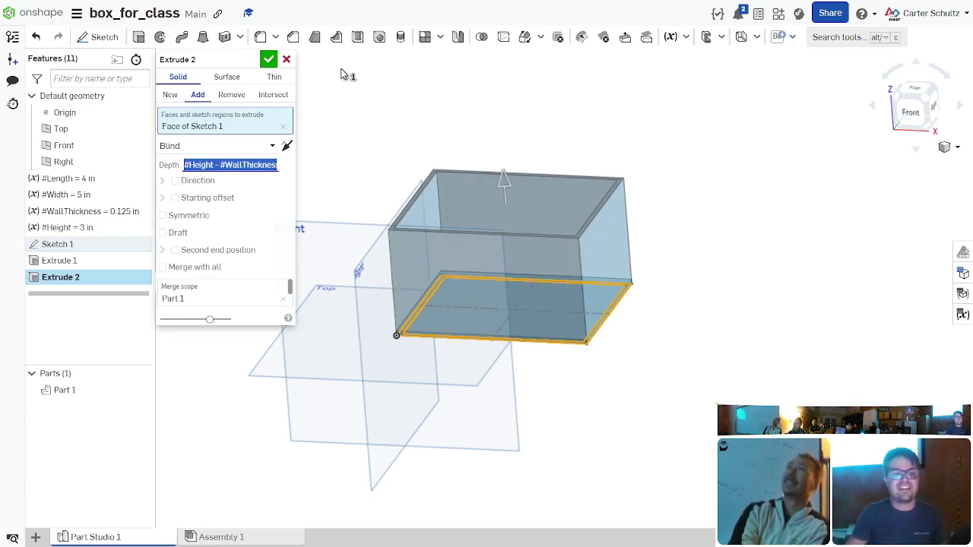
{"action": "left_click", "coordinate": [268, 58]}
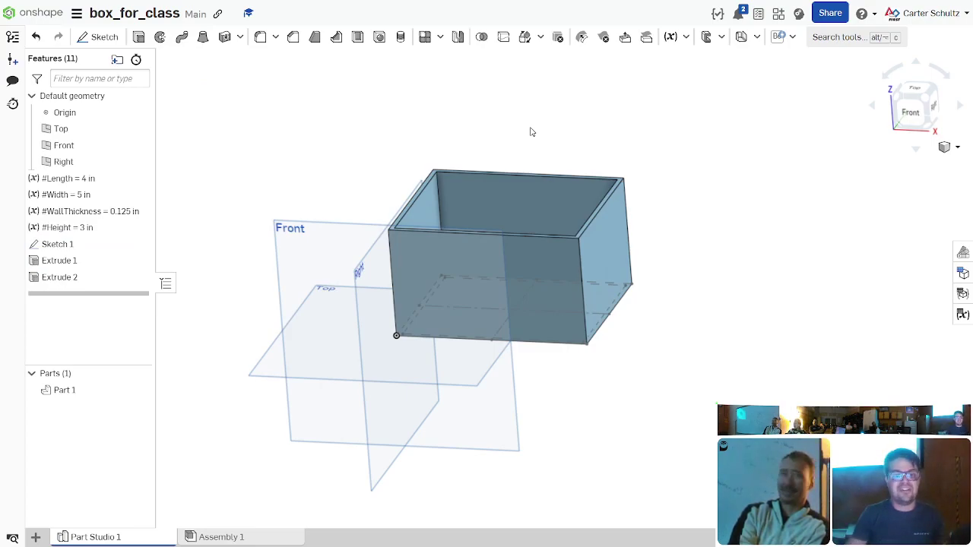
Step: Examine the extruded box and its walls from several angles, including a straight left side view
{"action": "key", "text": "shift+5"}
{"action": "right_click_drag", "start_coordinate": [648, 168], "coordinate": [636, 107]}
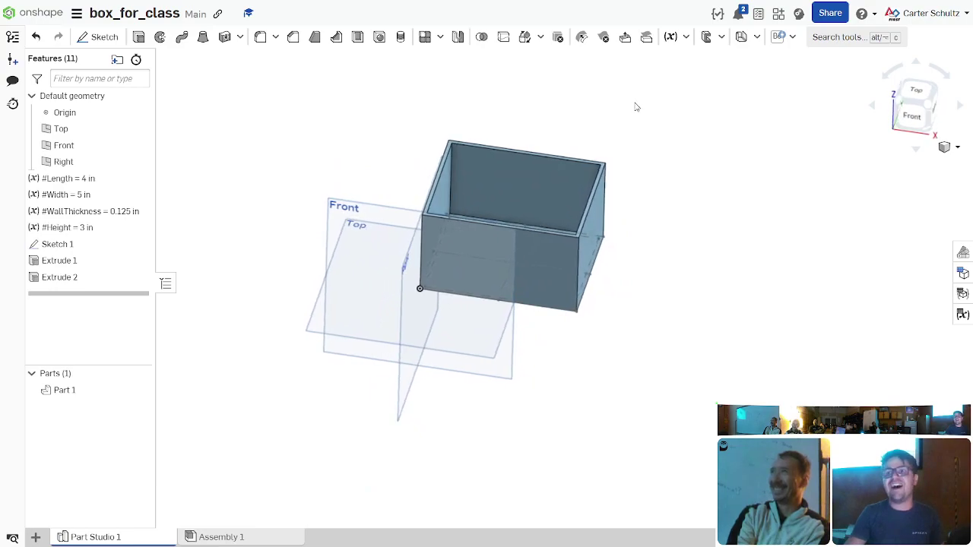
{"action": "scroll", "coordinate": [584, 362], "scroll_direction": "down", "scroll_amount": 2}
{"action": "scroll", "coordinate": [555, 391], "scroll_direction": "up", "scroll_amount": 5}
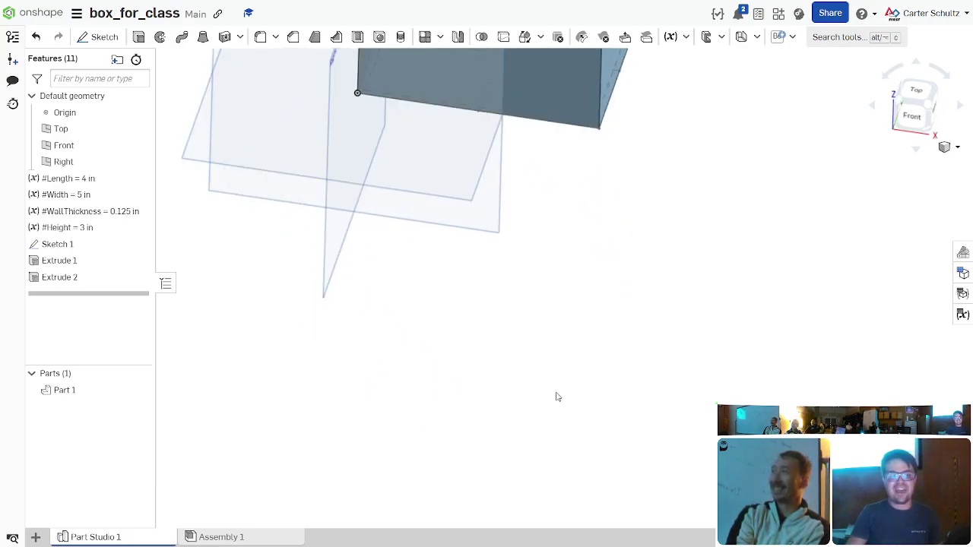
{"action": "scroll", "coordinate": [543, 152], "scroll_direction": "down", "scroll_amount": 5}
{"action": "scroll", "coordinate": [530, 221], "scroll_direction": "up", "scroll_amount": 2}
{"action": "scroll", "coordinate": [561, 202], "scroll_direction": "up", "scroll_amount": 5}
{"action": "right_click_drag", "start_coordinate": [558, 202], "coordinate": [572, 204]}
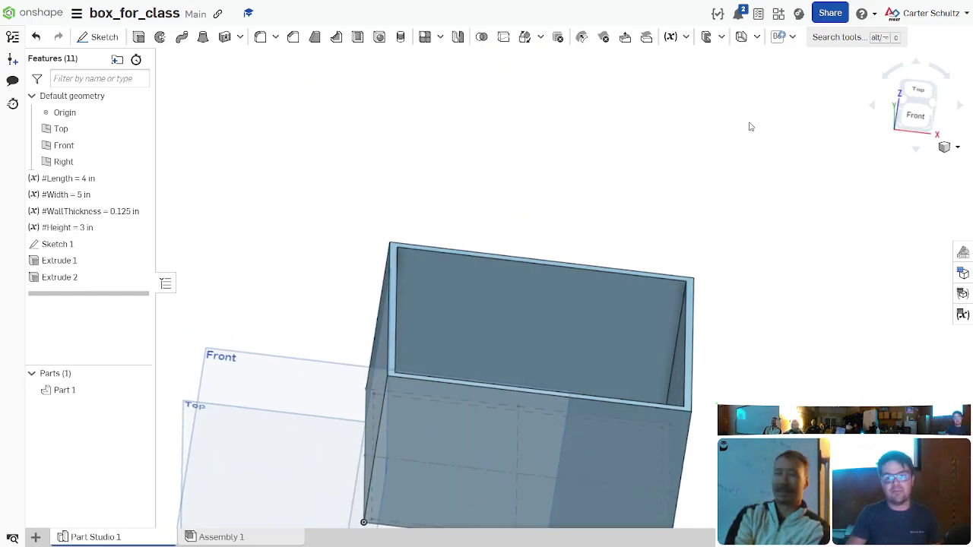
{"action": "right_click_drag", "start_coordinate": [747, 127], "coordinate": [695, 139]}
{"action": "left_click", "coordinate": [899, 105]}
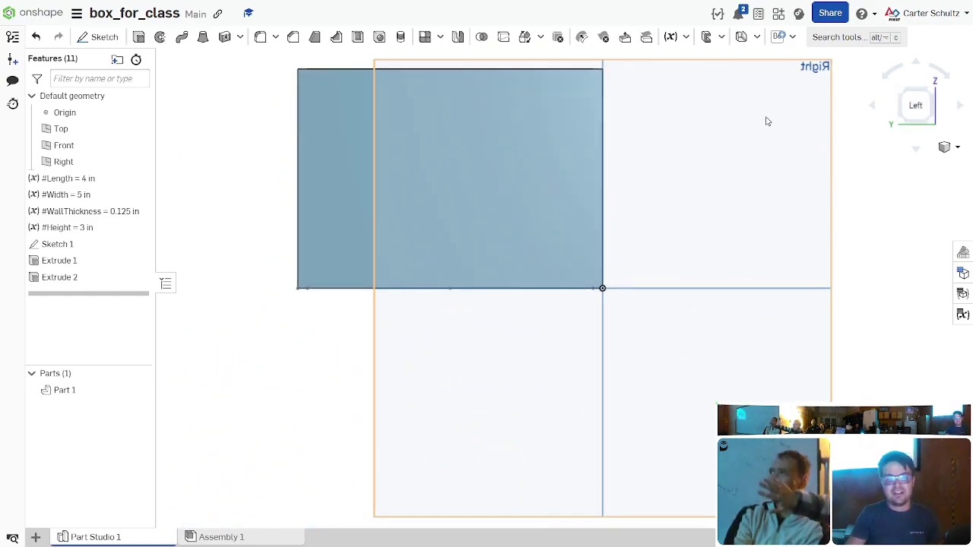
{"action": "right_click_drag", "start_coordinate": [859, 120], "coordinate": [826, 204]}
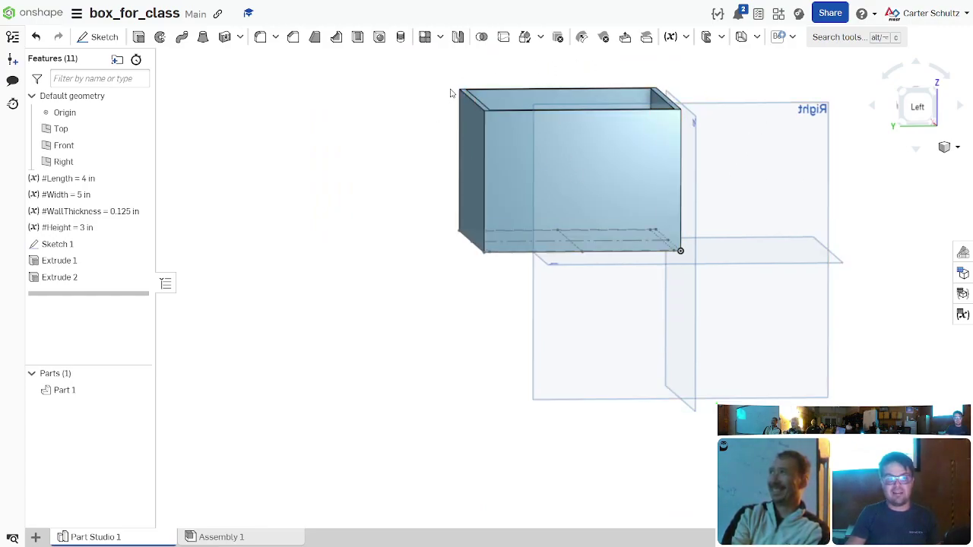
{"action": "right_click_drag", "start_coordinate": [438, 132], "coordinate": [419, 124]}
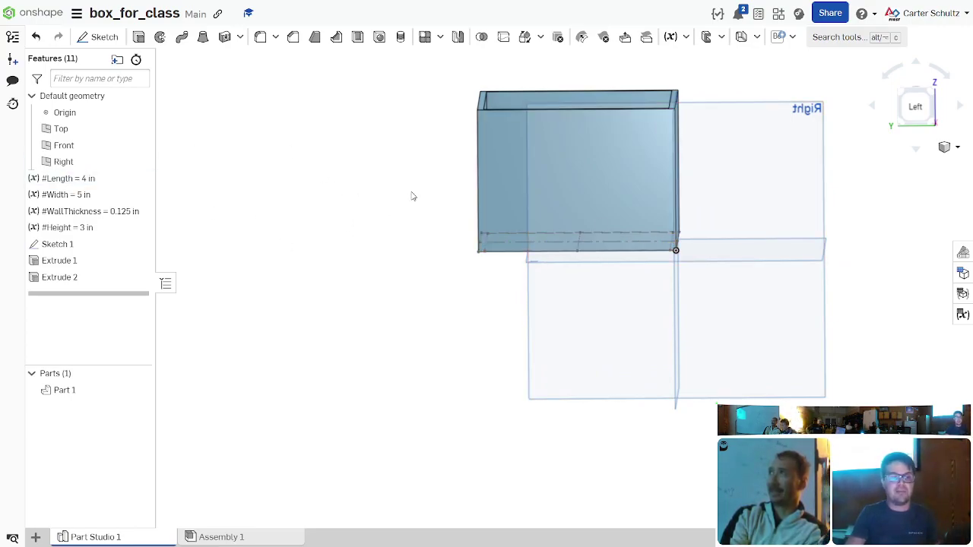
Step: Create a new sketch on the Right plane
{"action": "left_click", "coordinate": [100, 36]}
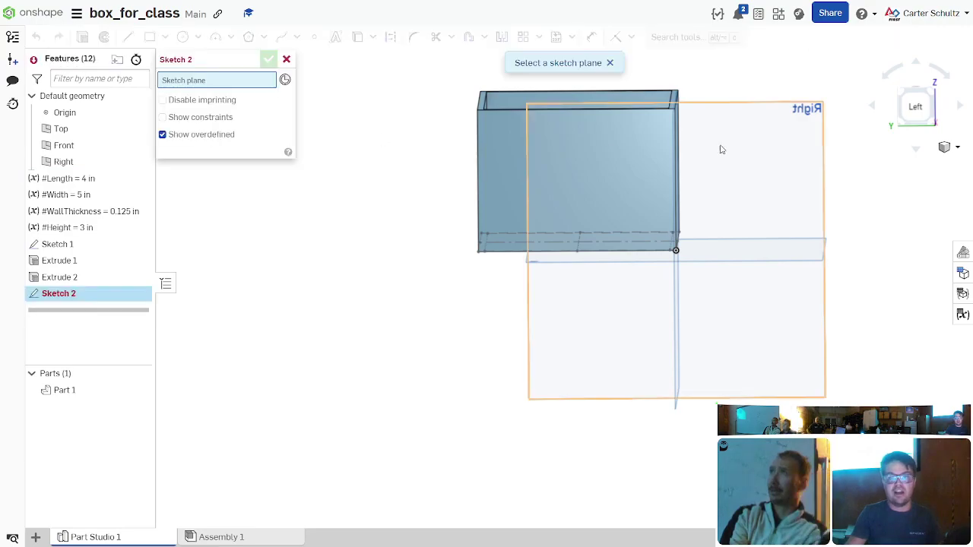
{"action": "left_click", "coordinate": [754, 133]}
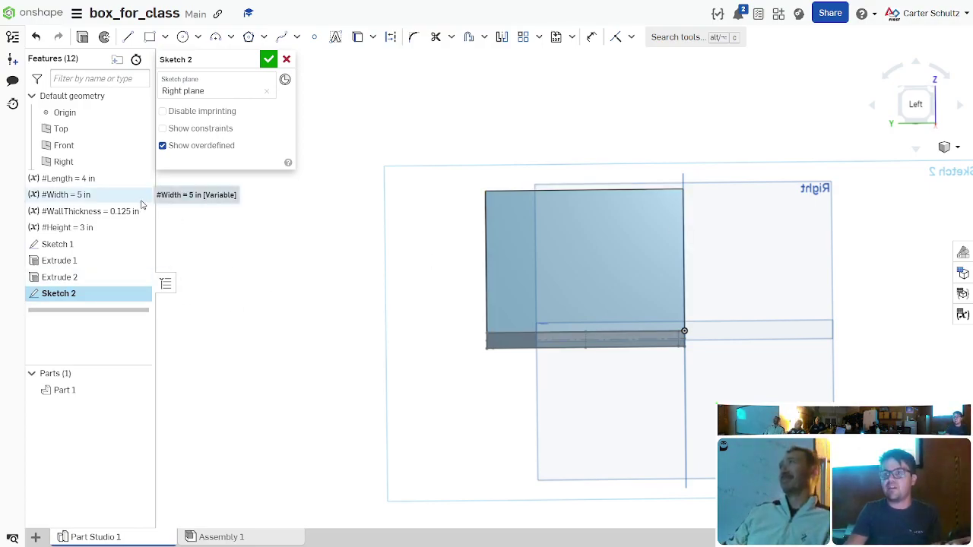
{"action": "mouse_move", "coordinate": [482, 191]}
{"action": "right_mouse_down"}
{"action": "mouse_move", "coordinate": [476, 206]}
{"action": "mouse_move", "coordinate": [731, 149]}
{"action": "right_mouse_up"}
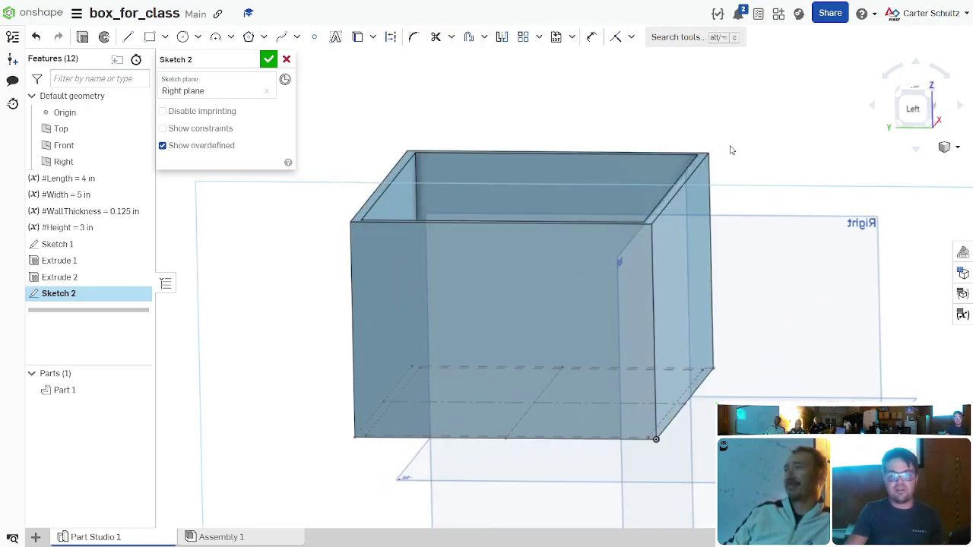
{"action": "right_click_drag", "start_coordinate": [590, 121], "coordinate": [366, 57]}
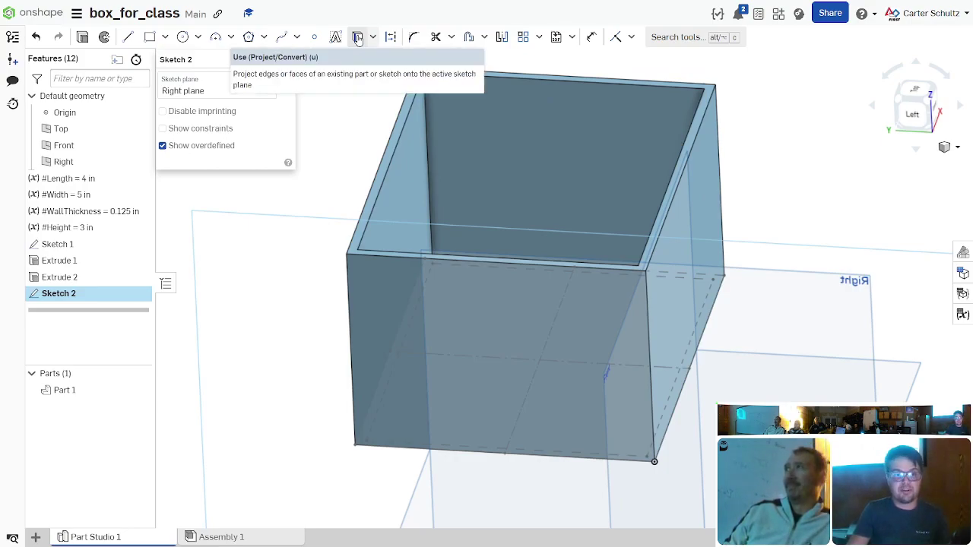
Step: Project the outline of the box's outer left face onto Sketch 2 with the Use (Project/Convert) tool
{"action": "left_click", "coordinate": [357, 38]}
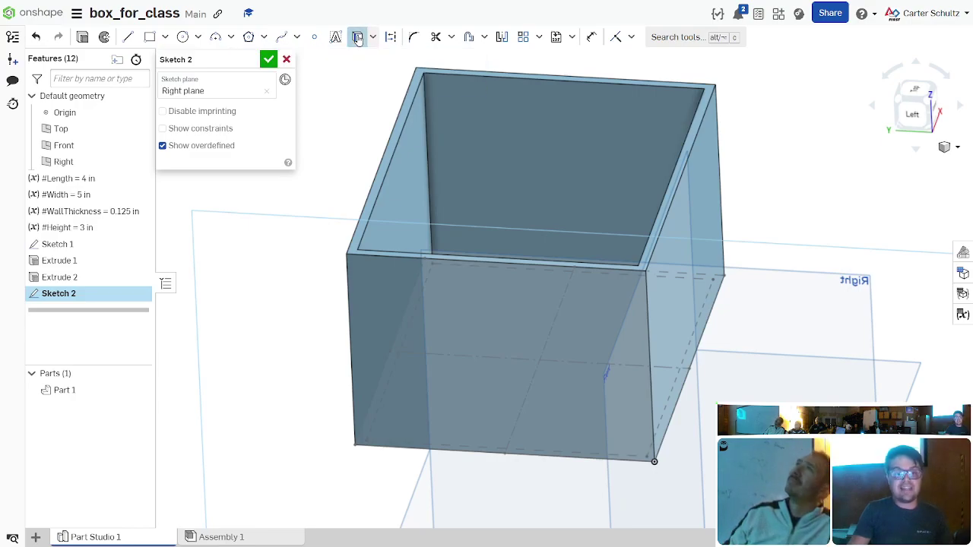
{"action": "right_click_drag", "start_coordinate": [795, 106], "coordinate": [566, 267]}
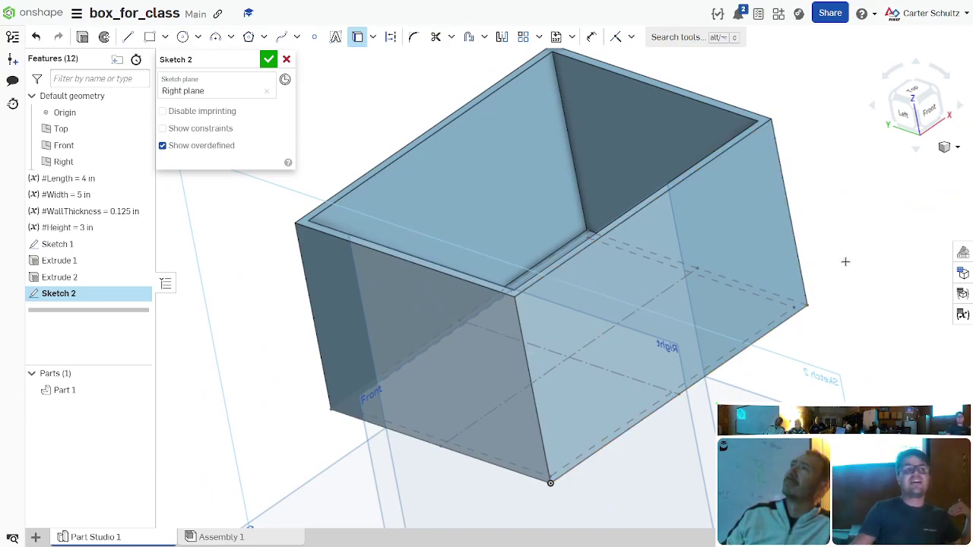
{"action": "right_click_drag", "start_coordinate": [845, 262], "coordinate": [856, 236]}
{"action": "right_click_drag", "start_coordinate": [923, 170], "coordinate": [482, 268]}
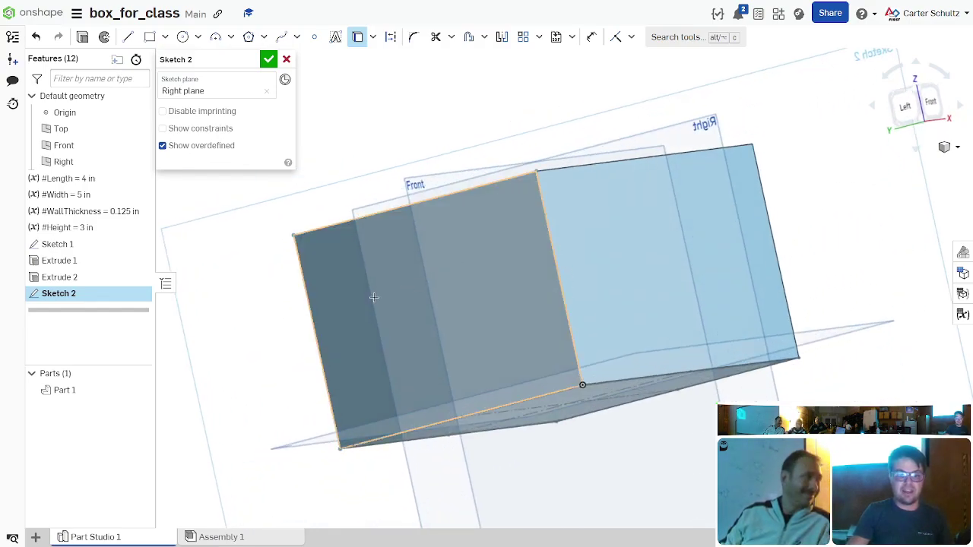
{"action": "right_click_drag", "start_coordinate": [391, 294], "coordinate": [729, 228]}
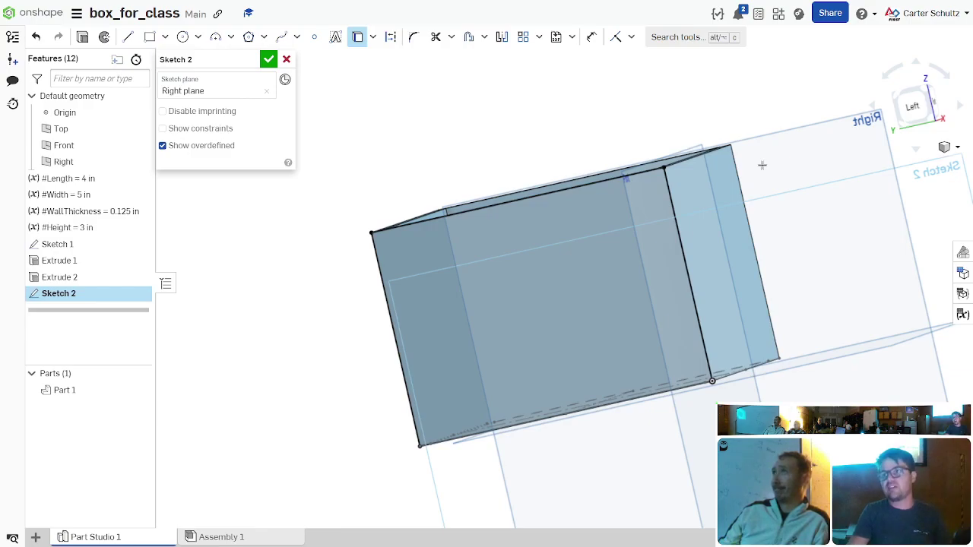
Step: Project the box's inside floor face onto Sketch 2
{"action": "right_click_drag", "start_coordinate": [795, 163], "coordinate": [842, 238]}
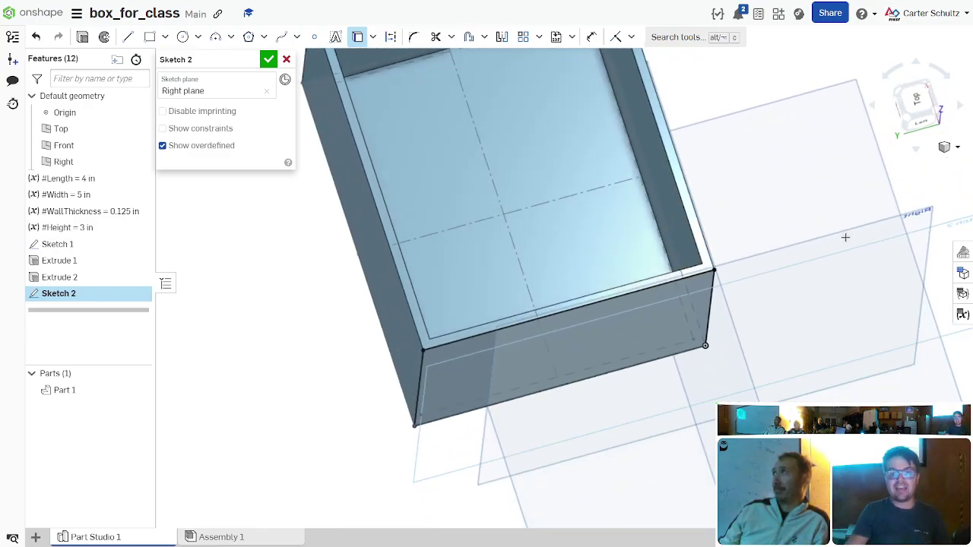
{"action": "left_click", "coordinate": [548, 175]}
{"action": "mouse_move", "coordinate": [743, 241]}
{"action": "right_mouse_down"}
{"action": "mouse_move", "coordinate": [674, 228]}
{"action": "mouse_move", "coordinate": [677, 244]}
{"action": "right_mouse_up"}
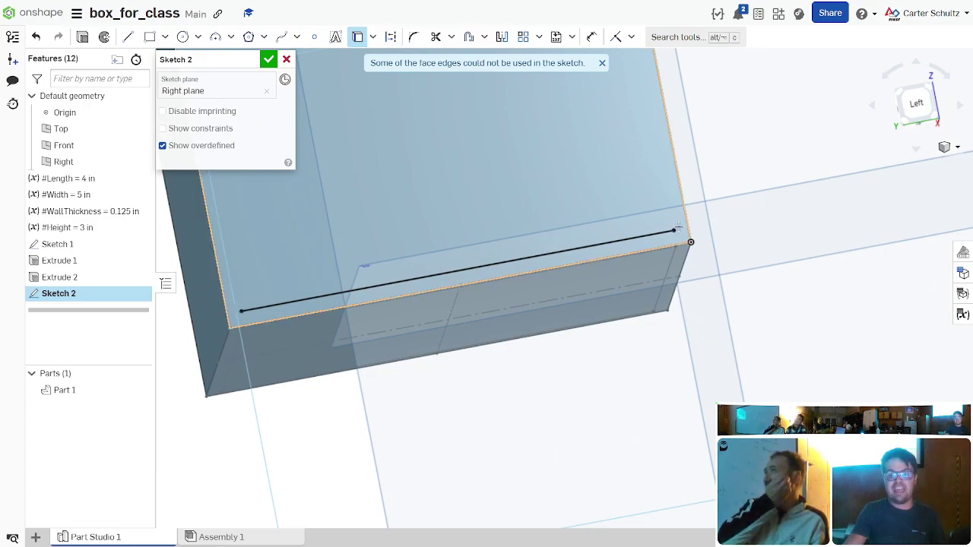
{"action": "scroll", "coordinate": [638, 308], "scroll_direction": "down", "scroll_amount": 5}
{"action": "right_click_drag", "start_coordinate": [710, 232], "coordinate": [737, 186]}
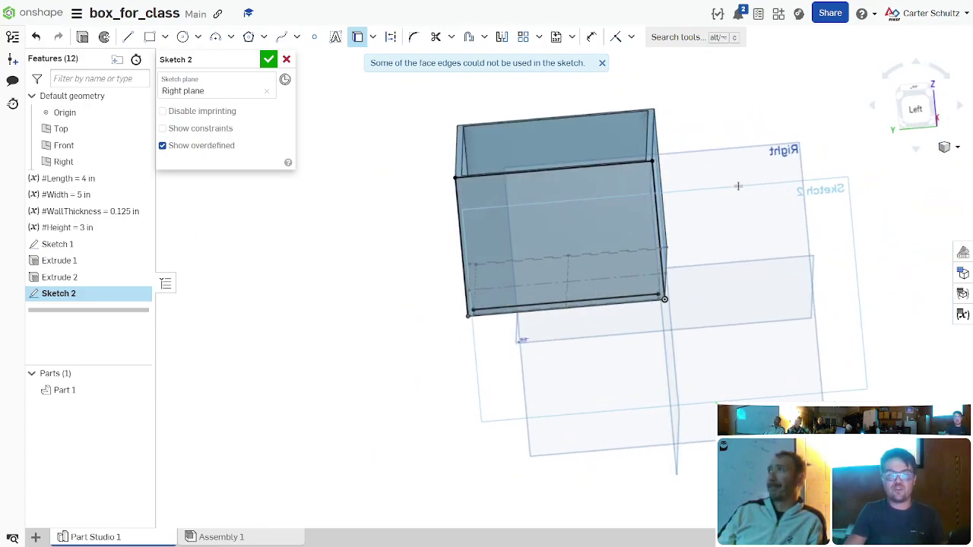
Step: Sketch a small circle outside the box, level with its upper back corner, and shift it slightly farther from the box
{"action": "scroll", "coordinate": [464, 184], "scroll_direction": "up", "scroll_amount": 3}
{"action": "right_click_drag", "start_coordinate": [398, 184], "coordinate": [880, 83]}
{"action": "left_click_drag", "start_coordinate": [911, 100], "coordinate": [874, 132]}
{"action": "key", "text": "n"}
{"action": "scroll", "coordinate": [664, 381], "scroll_direction": "down", "scroll_amount": 4}
{"action": "scroll", "coordinate": [537, 229], "scroll_direction": "up", "scroll_amount": 6}
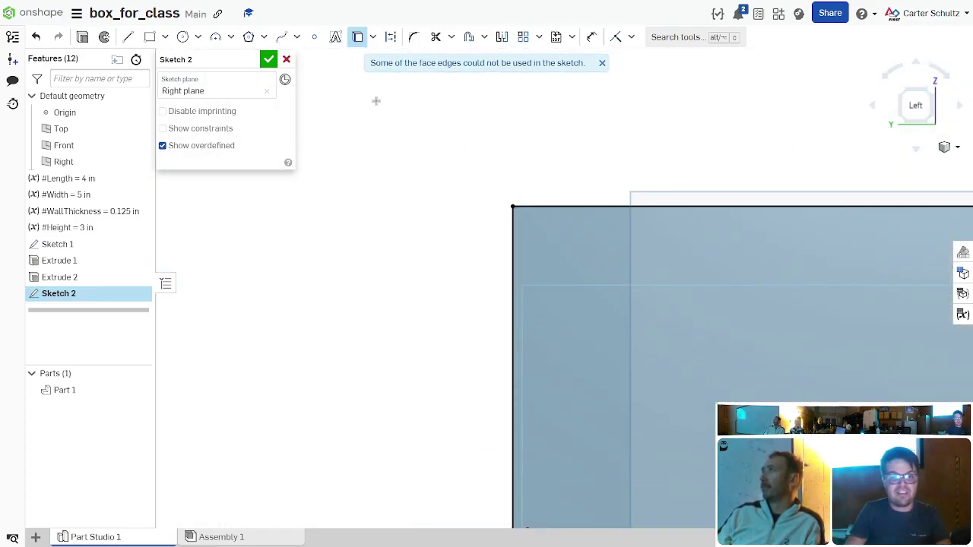
{"action": "left_click", "coordinate": [183, 36]}
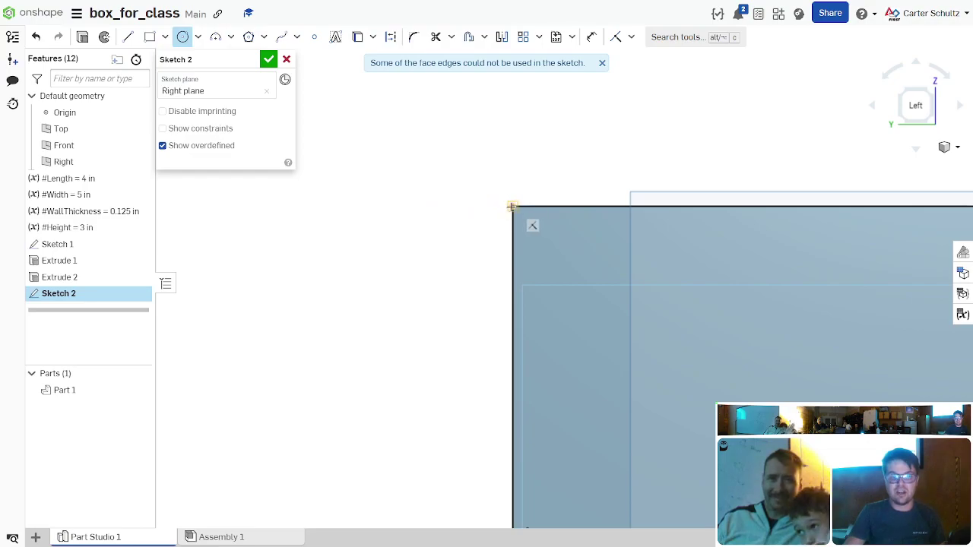
{"action": "left_click", "coordinate": [418, 206]}
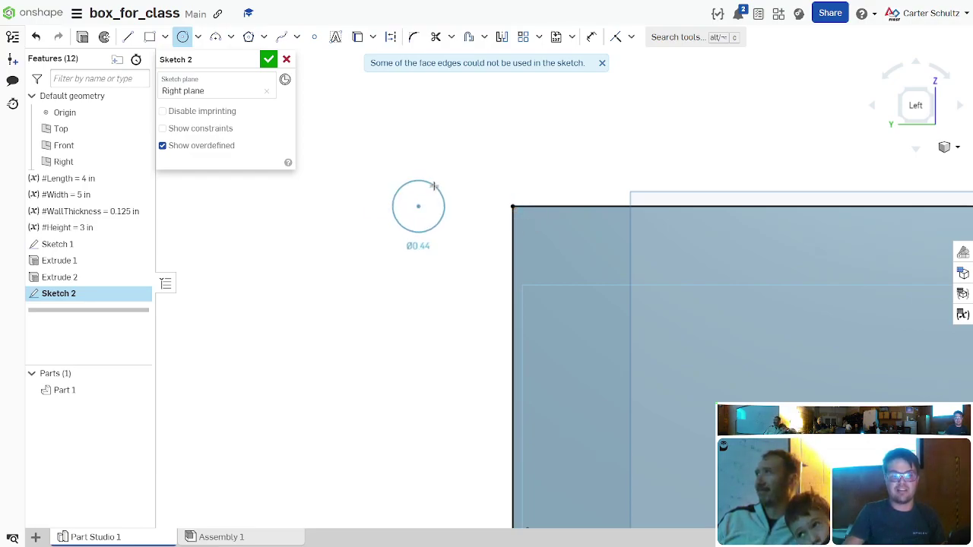
{"action": "left_click", "coordinate": [438, 200]}
{"action": "key", "text": "Escape"}
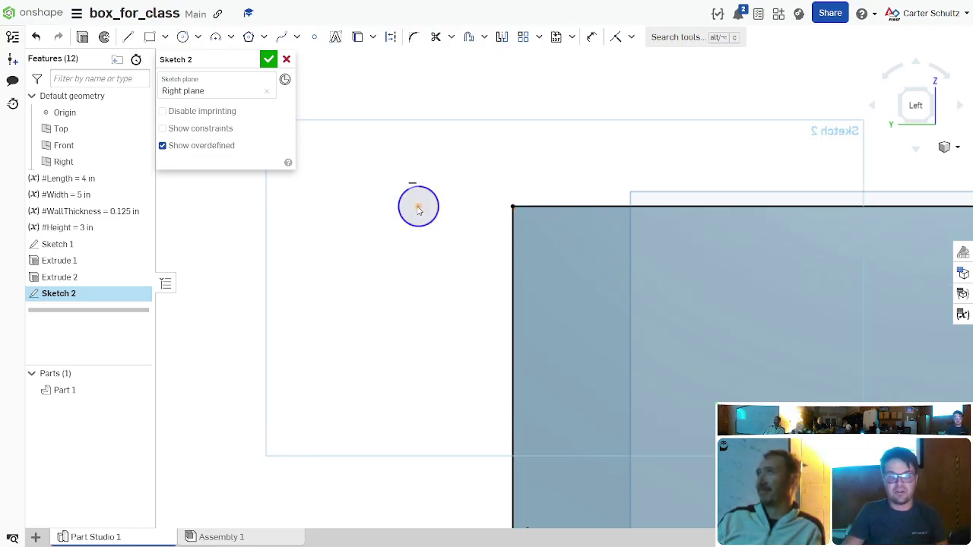
{"action": "mouse_move", "coordinate": [410, 213]}
{"action": "left_mouse_down"}
{"action": "mouse_move", "coordinate": [378, 213]}
{"action": "mouse_move", "coordinate": [482, 206]}
{"action": "mouse_move", "coordinate": [382, 211]}
{"action": "mouse_move", "coordinate": [403, 219]}
{"action": "left_mouse_up"}
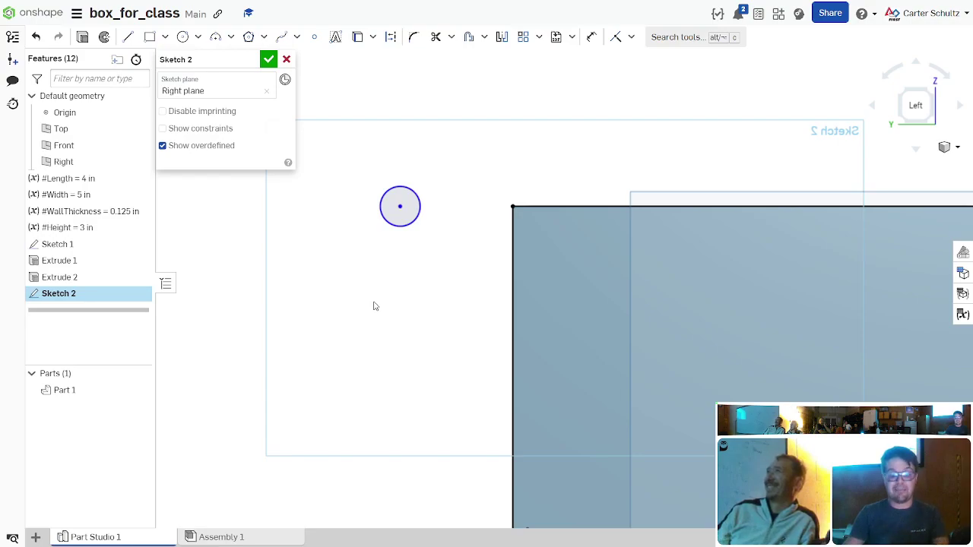
{"action": "key", "text": "l"}
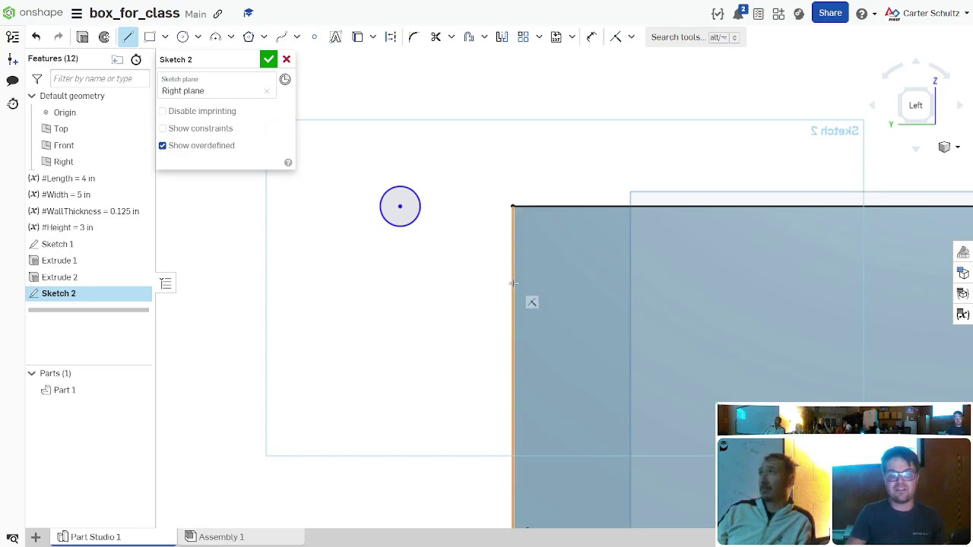
{"action": "left_click", "coordinate": [514, 205]}
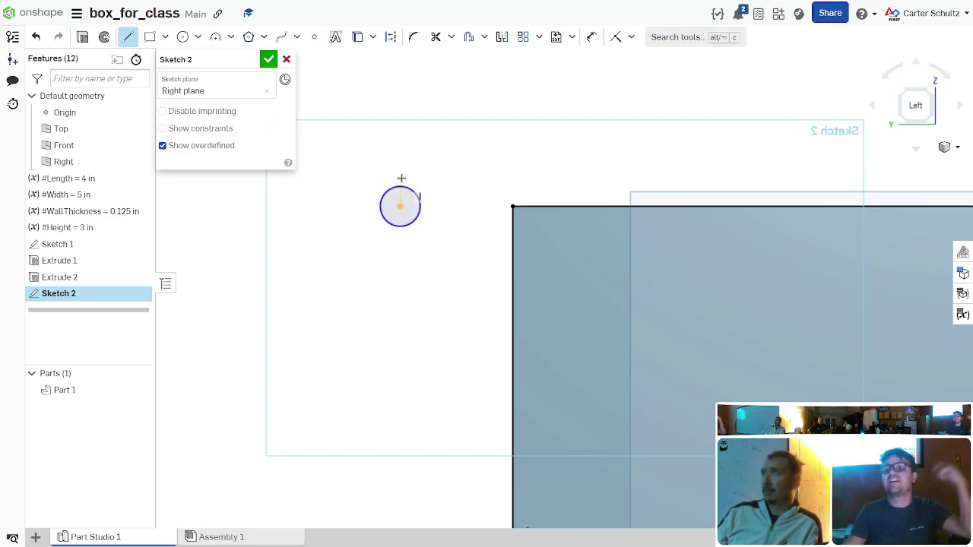
{"action": "key", "text": "Escape"}
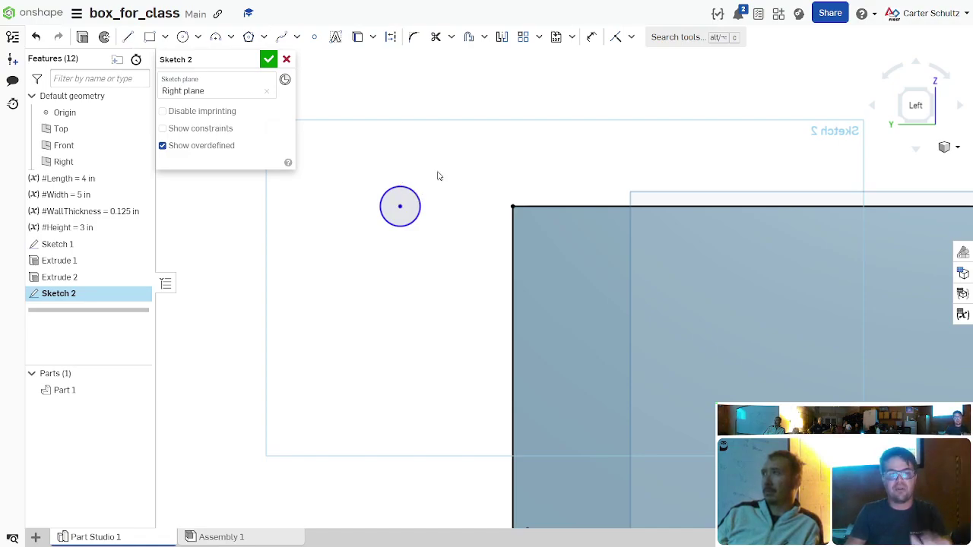
Step: Dimension the circle outside the box with a diameter of 0.25 in
{"action": "scroll", "coordinate": [442, 222], "scroll_direction": "up", "scroll_amount": 1}
{"action": "key", "text": "d"}
{"action": "left_click", "coordinate": [409, 187]}
{"action": "left_click", "coordinate": [442, 131]}
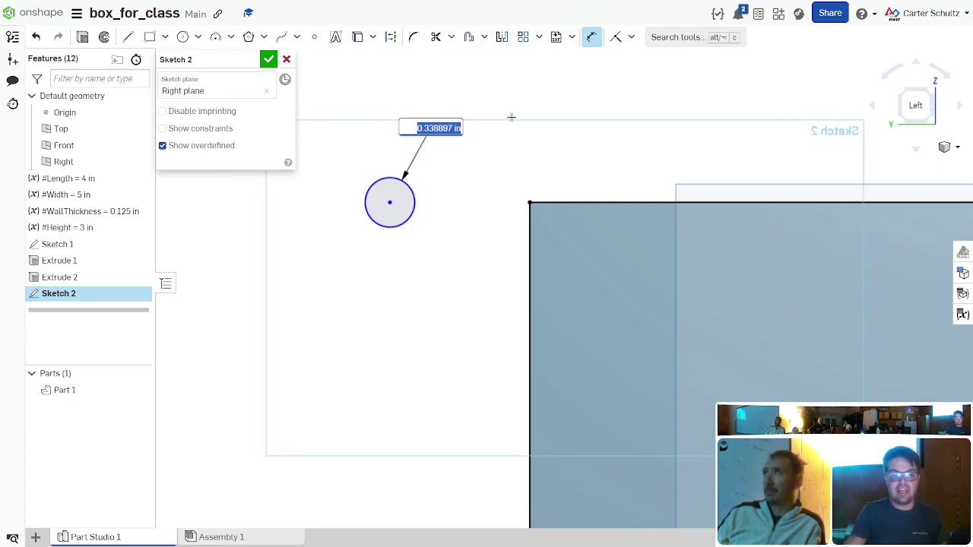
{"action": "key", "text": "BackSpace"}
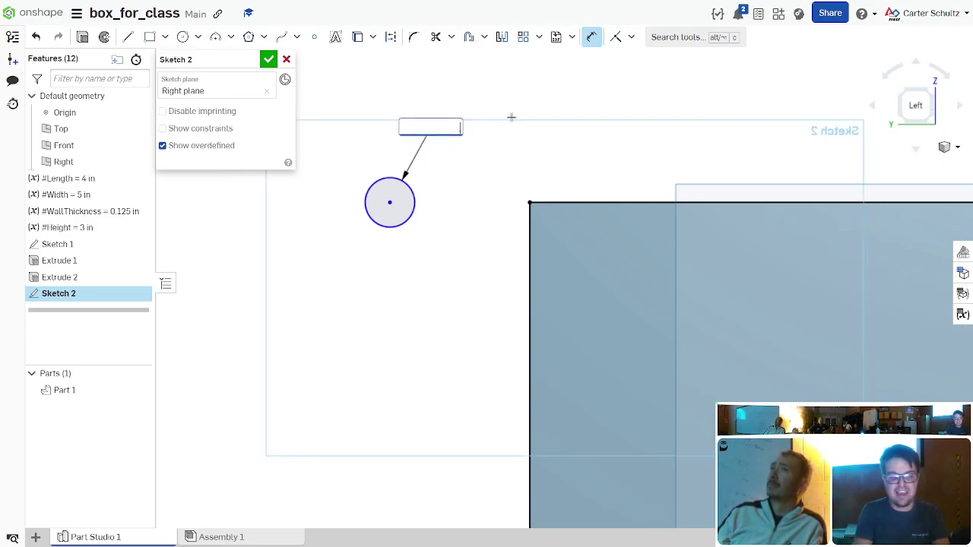
{"action": "type", "text": ".25"}
{"action": "key", "text": "Return"}
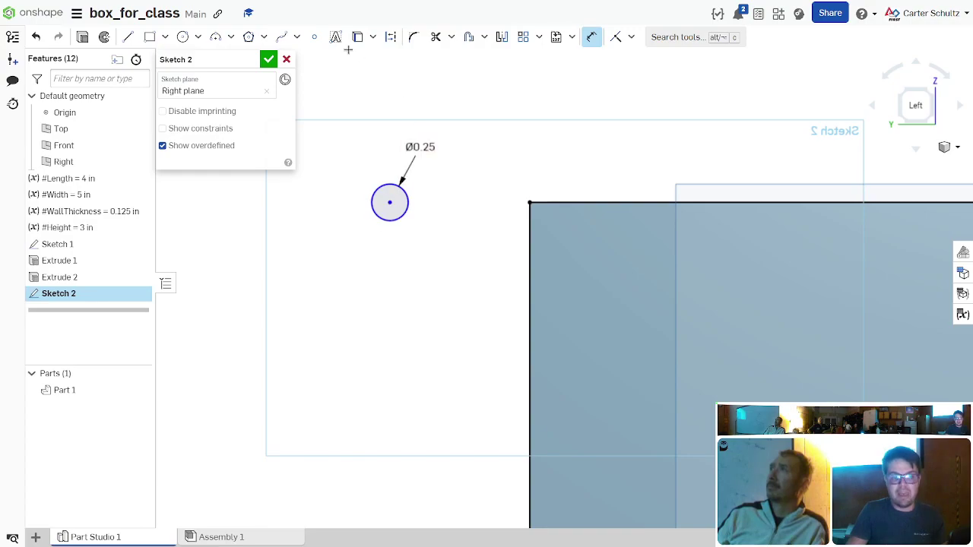
Step: Sketch a second circle about 0.44 in in diameter, concentric with the 0.25 in circle
{"action": "left_click", "coordinate": [182, 37]}
{"action": "left_click", "coordinate": [389, 202]}
{"action": "left_click", "coordinate": [422, 203]}
{"action": "key", "text": "Escape"}
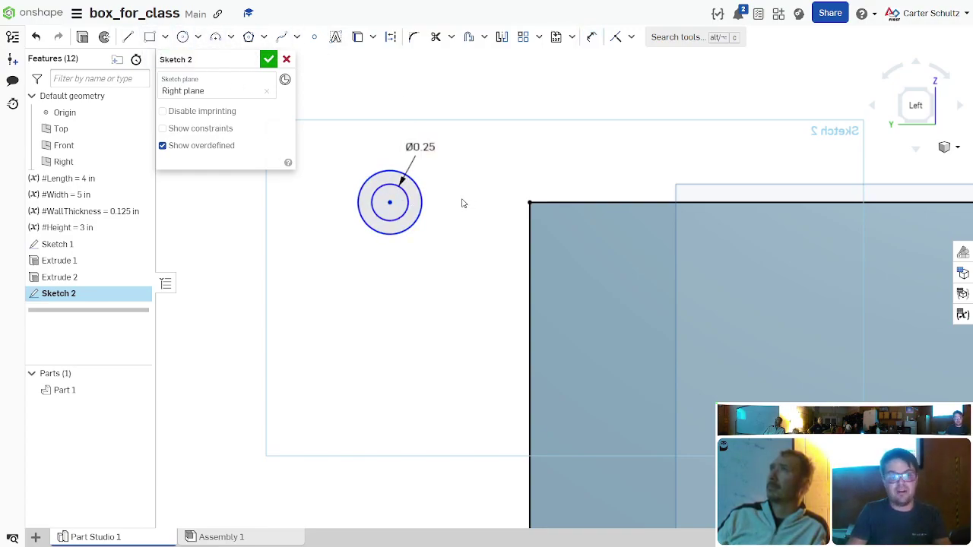
Step: Dimension the radial gap between the two concentric circles as 0.05 in
{"action": "key", "text": "d"}
{"action": "left_click", "coordinate": [424, 198]}
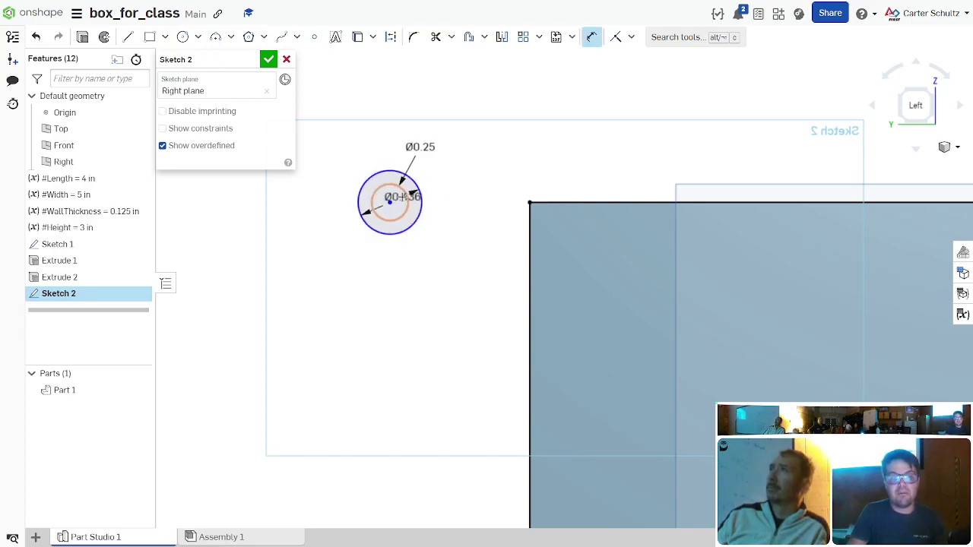
{"action": "left_click", "coordinate": [405, 200]}
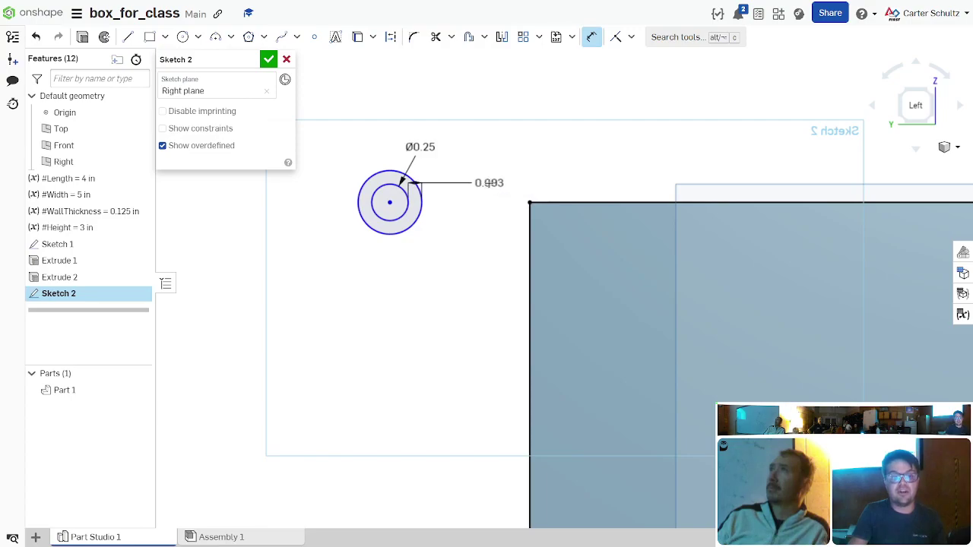
{"action": "left_click", "coordinate": [494, 183]}
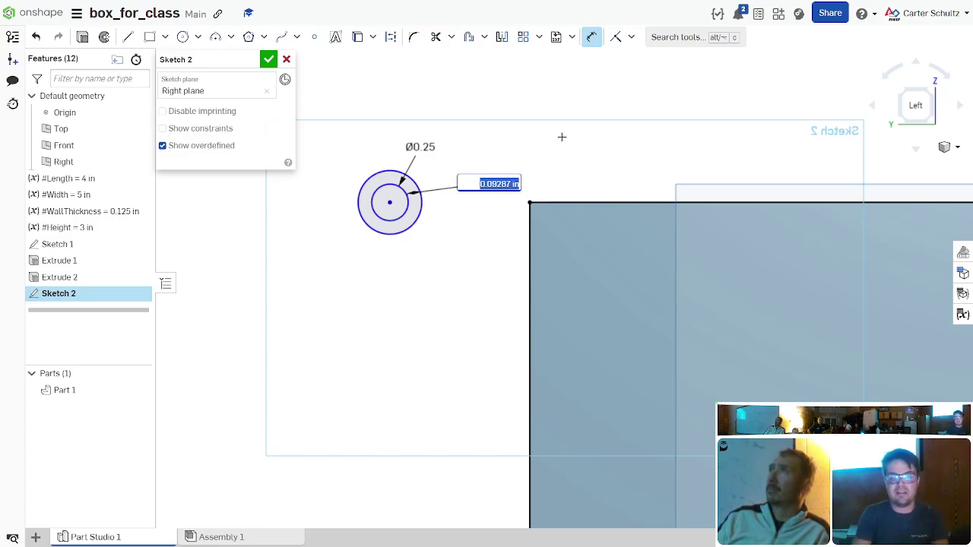
{"action": "type", "text": "0"}
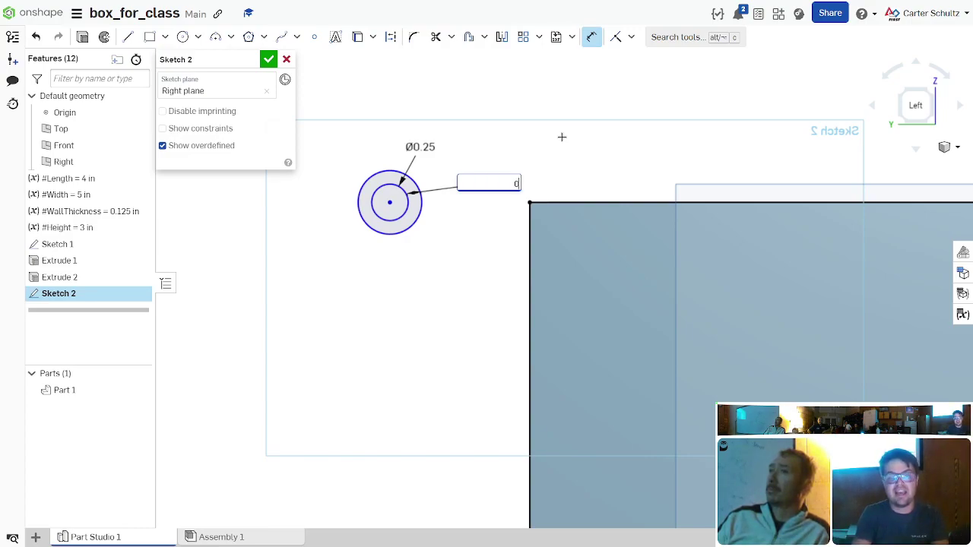
{"action": "type", "text": ".05"}
{"action": "key", "text": "Return"}
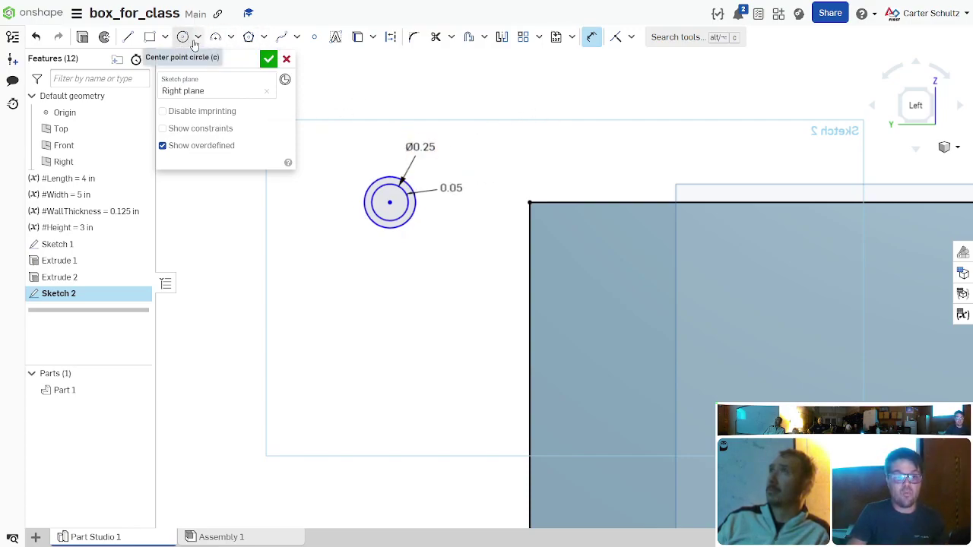
Step: Move the two concentric circles closer to the box, keeping them level with its upper back corner
{"action": "left_click", "coordinate": [128, 36]}
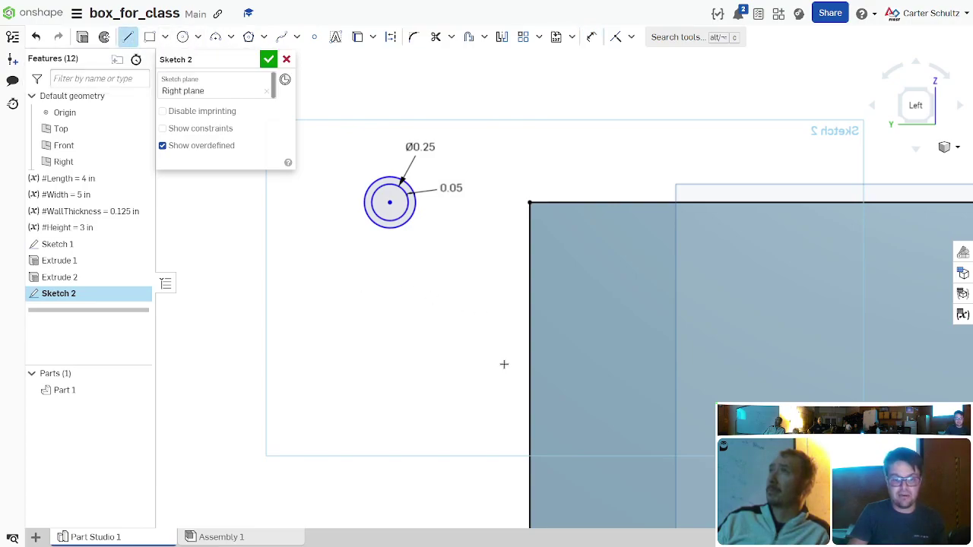
{"action": "key", "text": "Escape"}
{"action": "left_click_drag", "start_coordinate": [394, 215], "coordinate": [452, 215]}
Step: Sketch a slanted line about 1.24 in long from the box's back edge to below the circles, and a short one upward from its upper corner
{"action": "left_click", "coordinate": [127, 36]}
{"action": "left_click", "coordinate": [529, 383]}
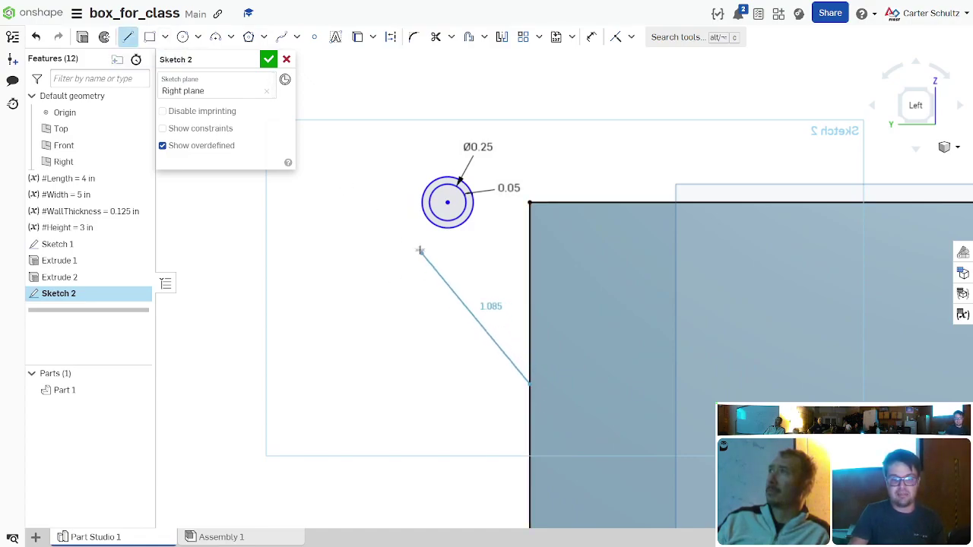
{"action": "left_click", "coordinate": [411, 248]}
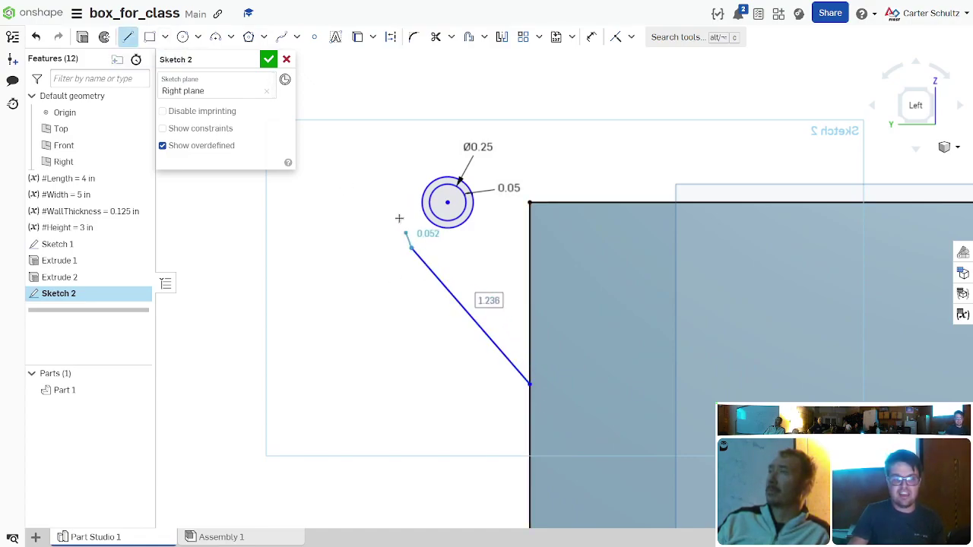
{"action": "key", "text": "Escape"}
{"action": "key", "text": "l"}
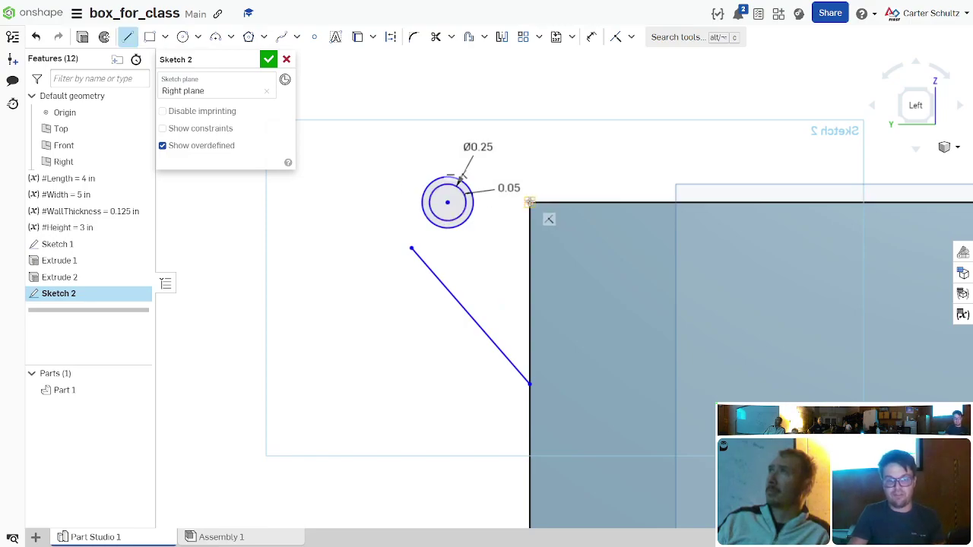
{"action": "left_click", "coordinate": [487, 167]}
{"action": "key", "text": "Escape"}
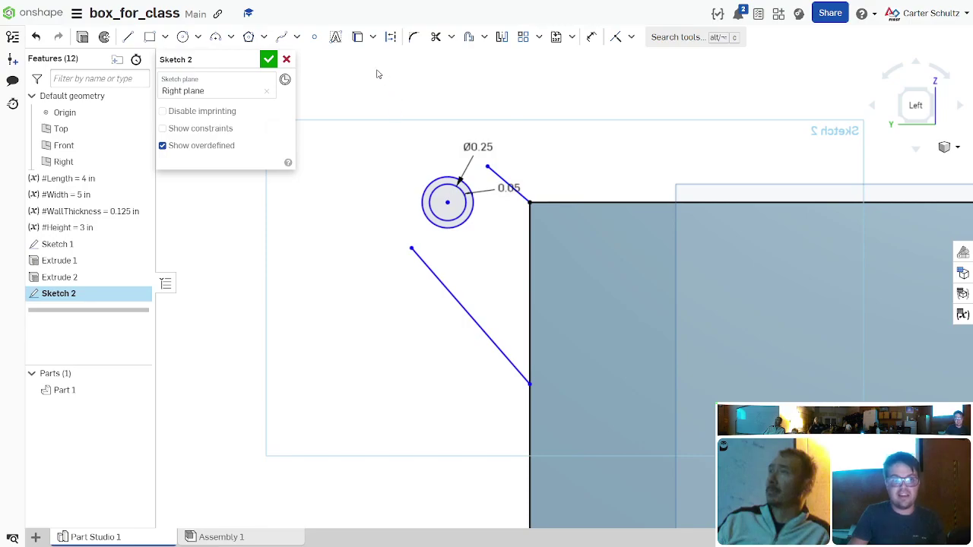
Step: Join the free ends of the two slanted lines with an arc of about 0.4 in radius around the circles
{"action": "left_click", "coordinate": [214, 40]}
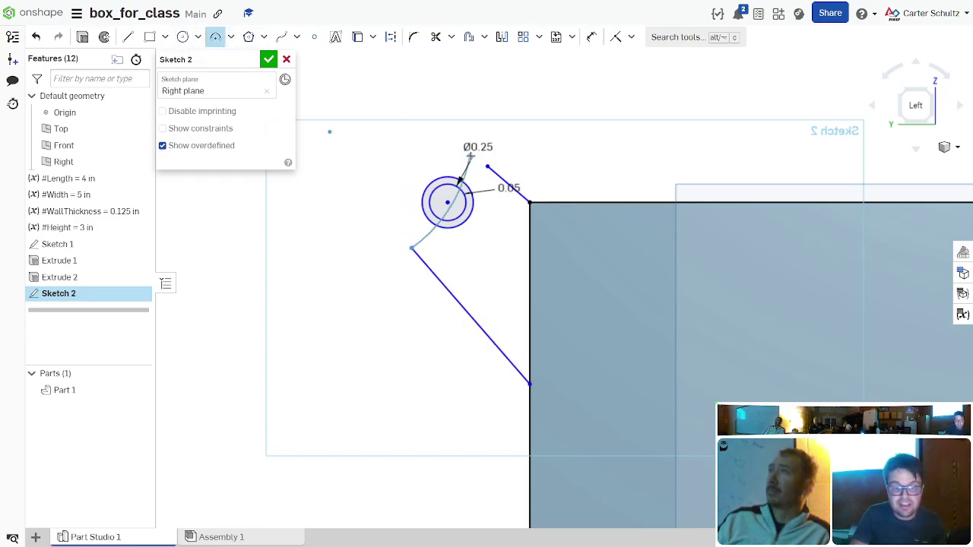
{"action": "left_click", "coordinate": [488, 166]}
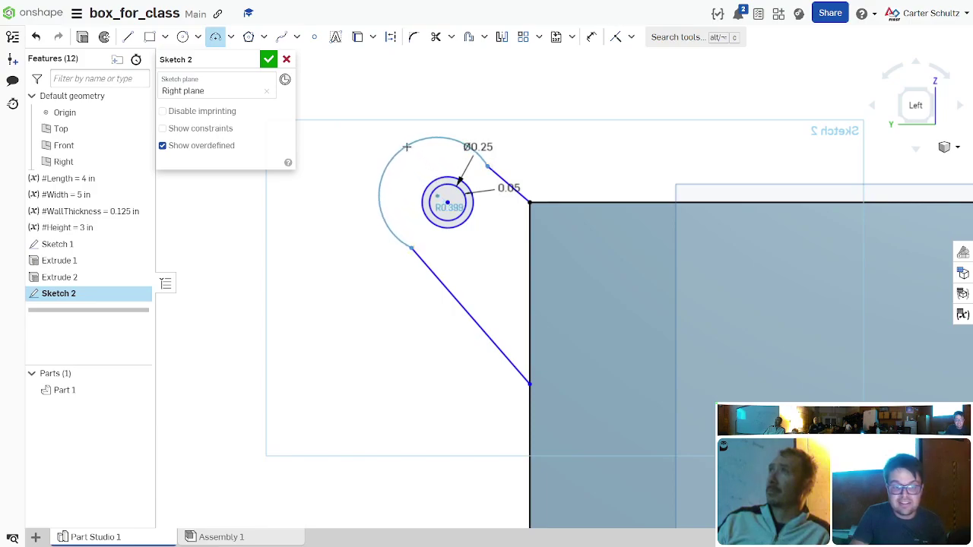
{"action": "left_click", "coordinate": [405, 156]}
{"action": "scroll", "coordinate": [456, 254], "scroll_direction": "up", "scroll_amount": 2}
{"action": "scroll", "coordinate": [426, 254], "scroll_direction": "down", "scroll_amount": 2}
{"action": "scroll", "coordinate": [571, 221], "scroll_direction": "up", "scroll_amount": 2}
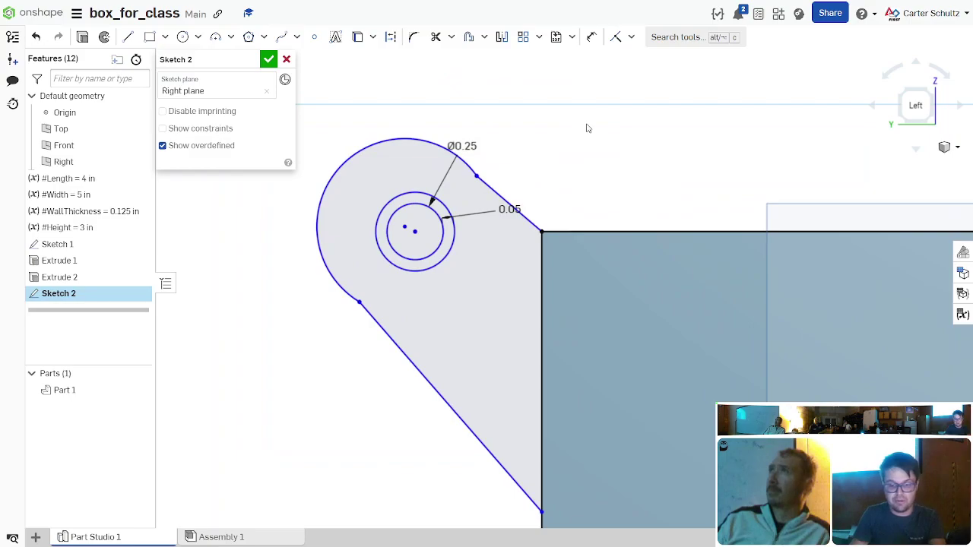
Step: Make the arc's centre coincident with the centre of the two circles
{"action": "left_click", "coordinate": [615, 37]}
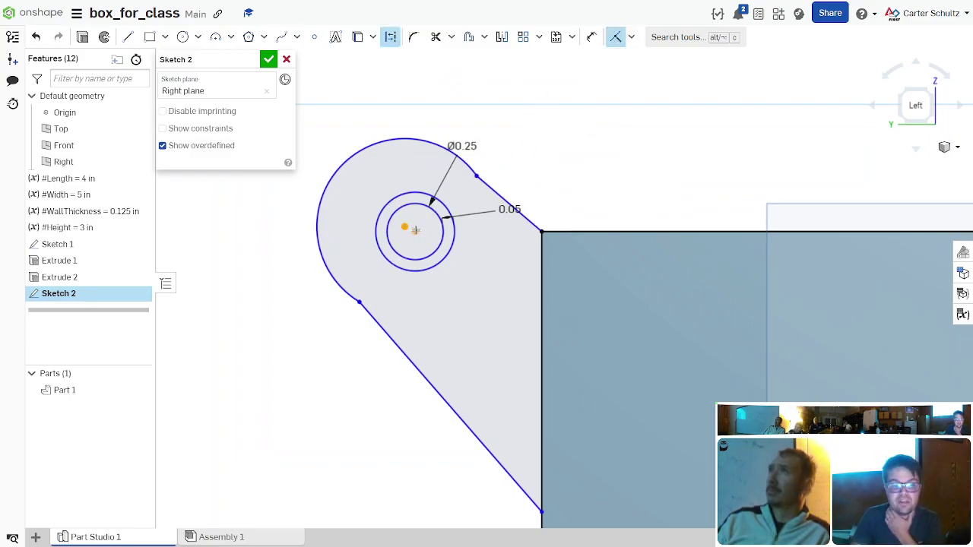
{"action": "left_click", "coordinate": [415, 230]}
{"action": "key", "text": "Escape"}
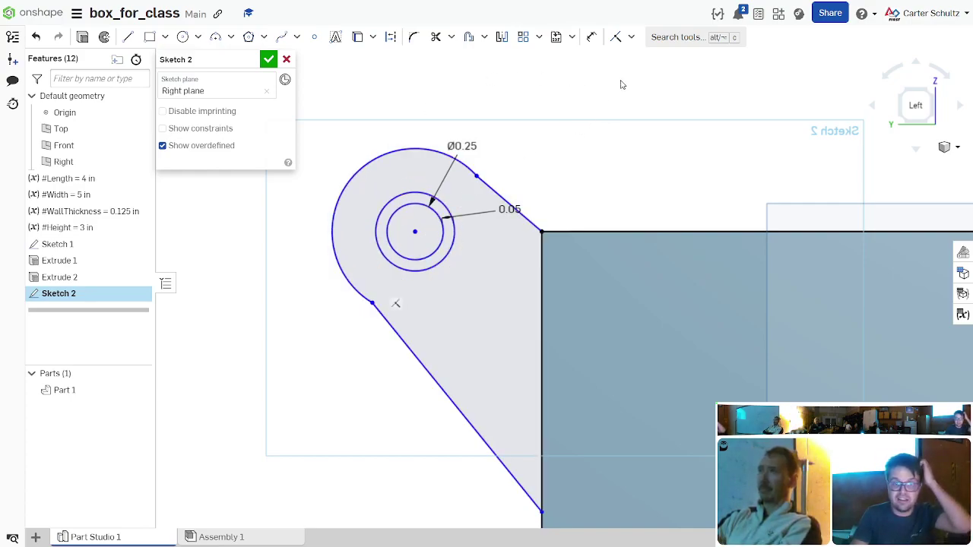
Step: Apply Tangent constraints between the arc and both the lower and upper slanted lines
{"action": "left_click", "coordinate": [617, 38]}
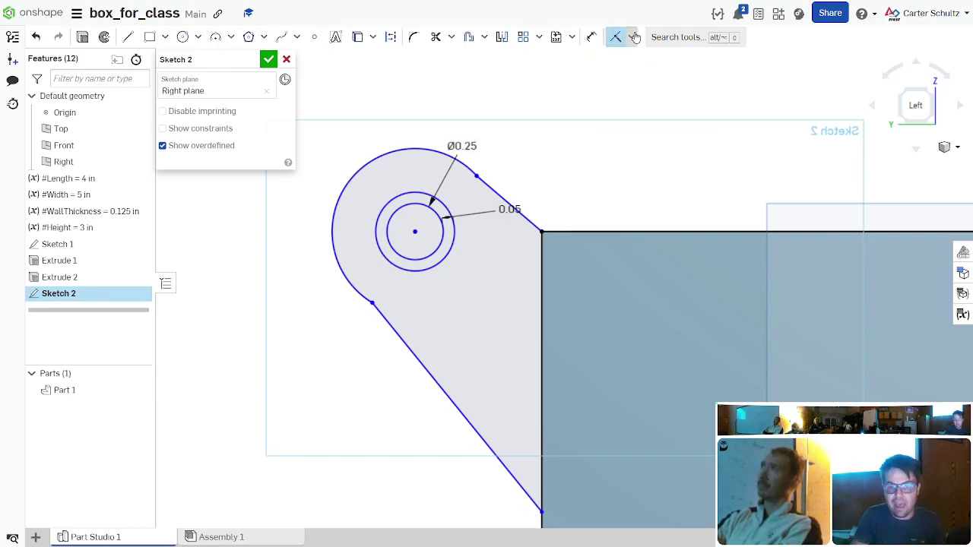
{"action": "left_click", "coordinate": [633, 37]}
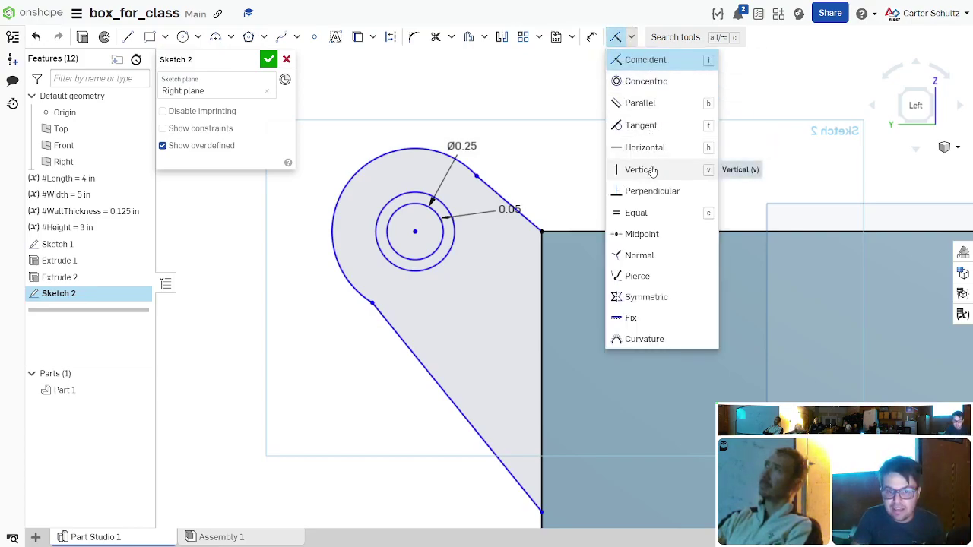
{"action": "left_click", "coordinate": [658, 127]}
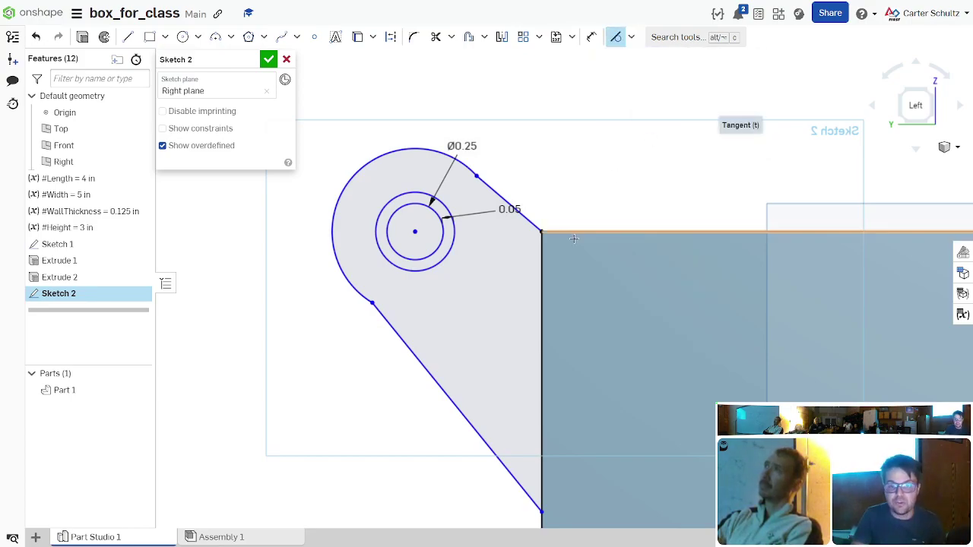
{"action": "left_click", "coordinate": [410, 352]}
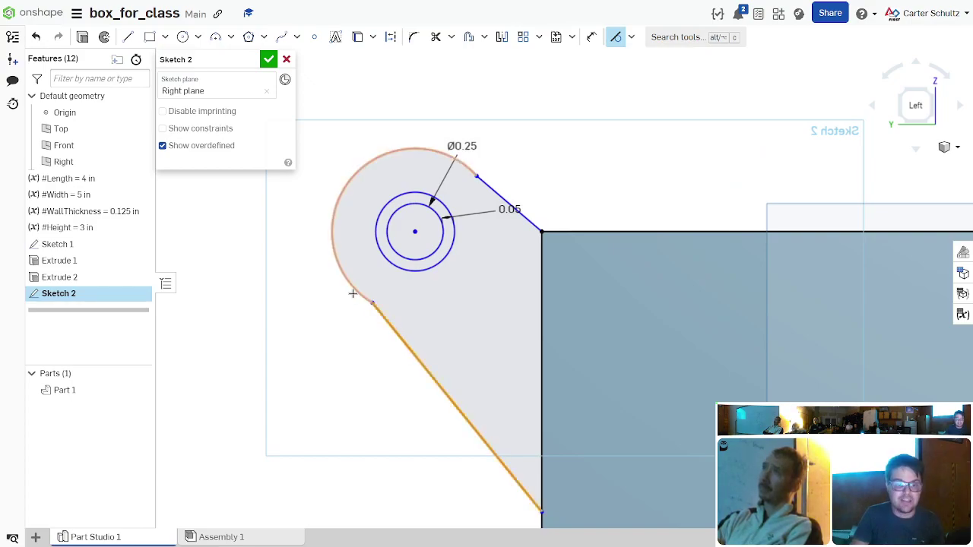
{"action": "left_click", "coordinate": [353, 293]}
{"action": "key", "text": "Escape"}
{"action": "left_click", "coordinate": [616, 40]}
{"action": "left_click", "coordinate": [466, 176]}
{"action": "left_click", "coordinate": [460, 169]}
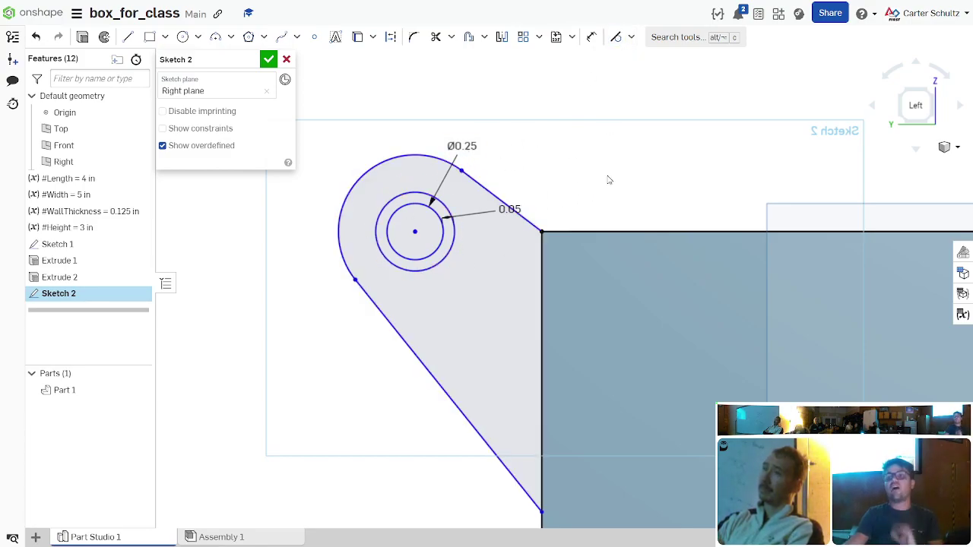
Step: Move the circles' centre closer to the box and dimension the gap between the larger circle and the arc as #WallThickness
{"action": "mouse_move", "coordinate": [412, 237]}
{"action": "left_mouse_down"}
{"action": "mouse_move", "coordinate": [365, 233]}
{"action": "mouse_move", "coordinate": [478, 232]}
{"action": "mouse_move", "coordinate": [426, 235]}
{"action": "mouse_move", "coordinate": [448, 235]}
{"action": "left_mouse_up"}
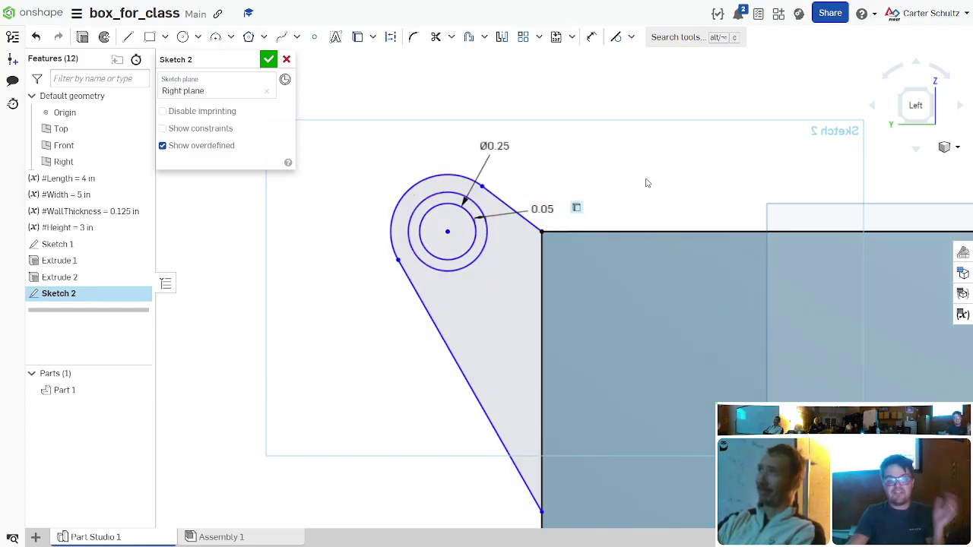
{"action": "left_click_drag", "start_coordinate": [445, 234], "coordinate": [445, 234]}
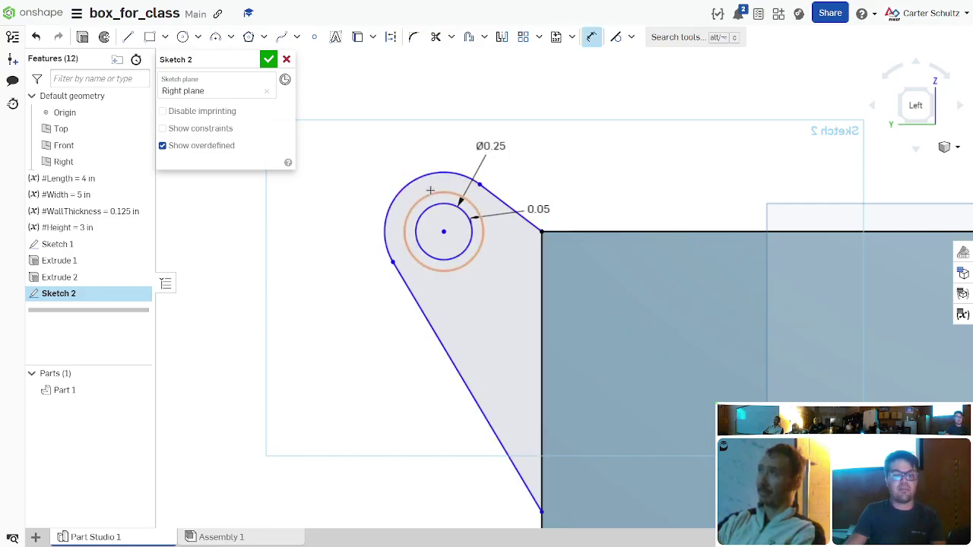
{"action": "left_click", "coordinate": [429, 196]}
{"action": "left_click", "coordinate": [423, 178]}
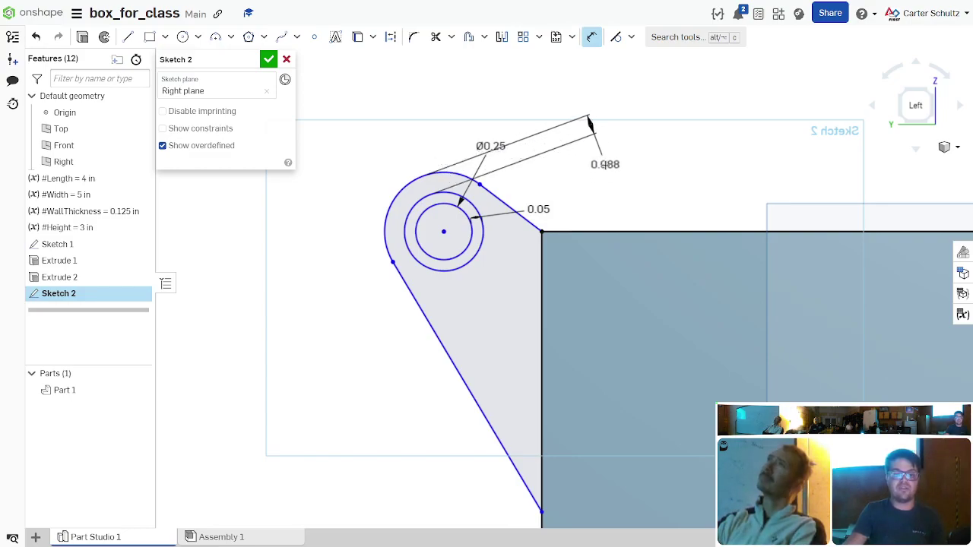
{"action": "left_click", "coordinate": [600, 166]}
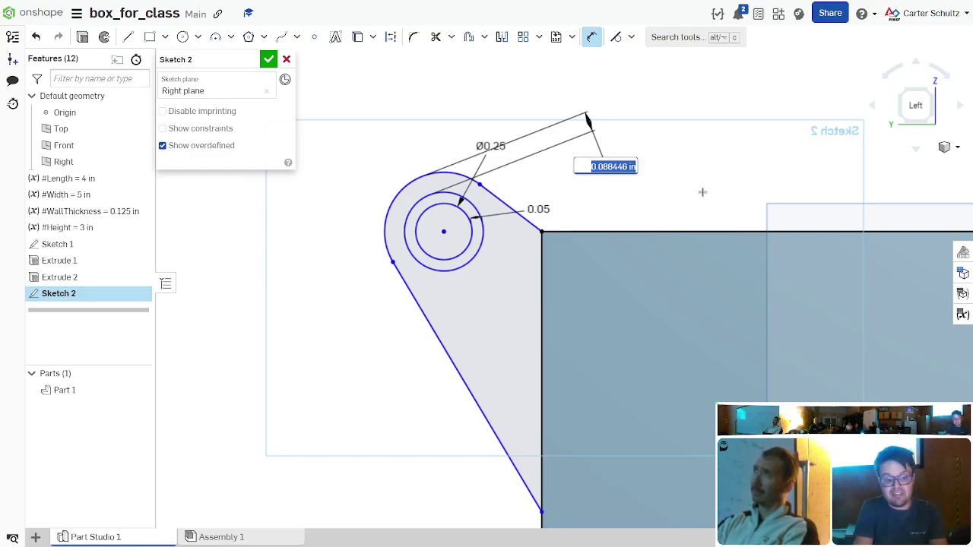
{"action": "type", "text": "#wa"}
{"action": "key", "text": "Return"}
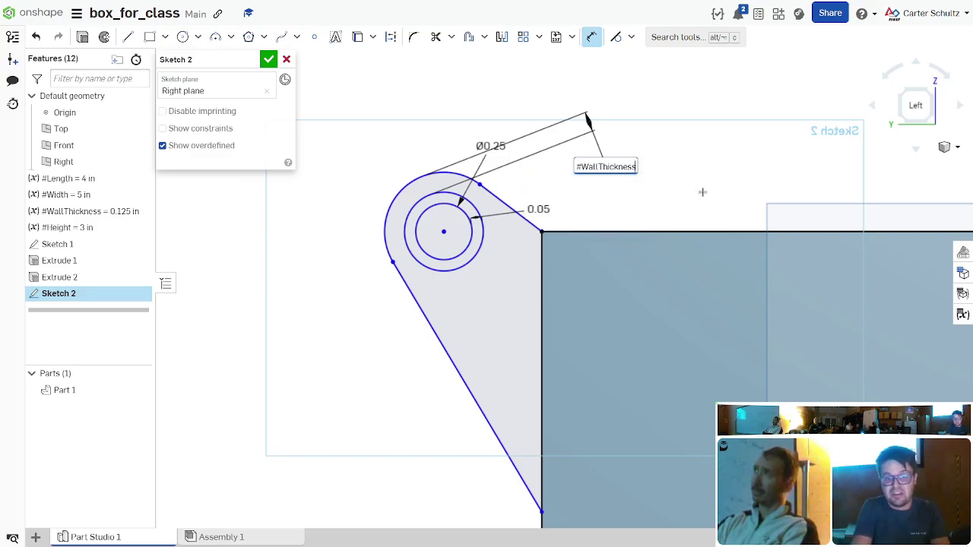
{"action": "key", "text": "Return"}
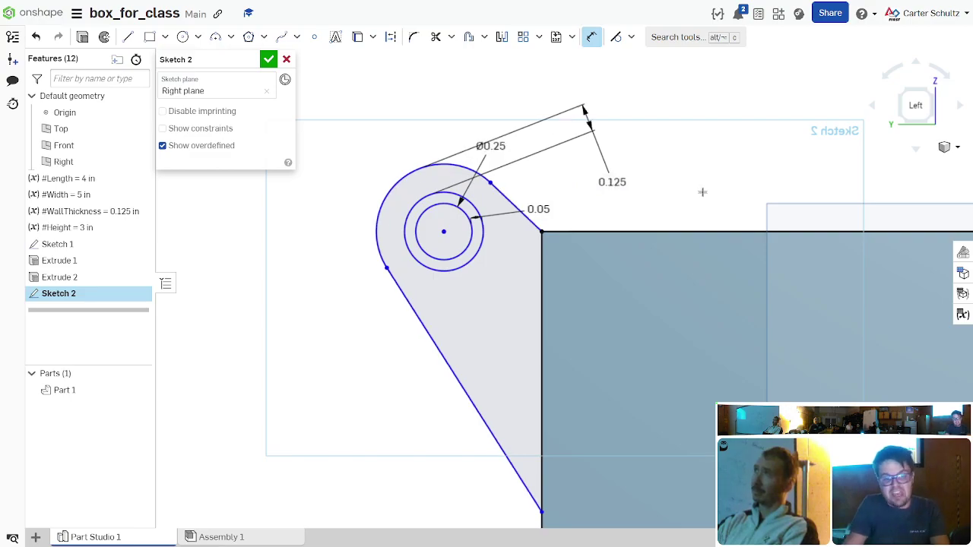
Step: Shift the circles' centre closer to the box and dimension the angle between the upper slanted line and the box's top edge as 90 deg + 45 deg
{"action": "scroll", "coordinate": [429, 219], "scroll_direction": "up", "scroll_amount": 2}
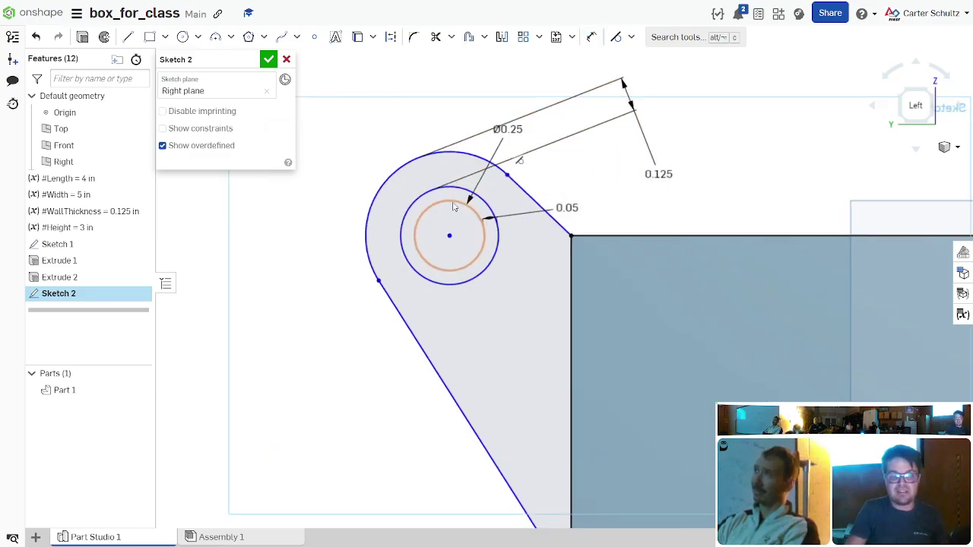
{"action": "mouse_move", "coordinate": [449, 237]}
{"action": "left_mouse_down"}
{"action": "mouse_move", "coordinate": [488, 239]}
{"action": "mouse_move", "coordinate": [451, 237]}
{"action": "mouse_move", "coordinate": [465, 236]}
{"action": "left_mouse_up"}
{"action": "key", "text": "d"}
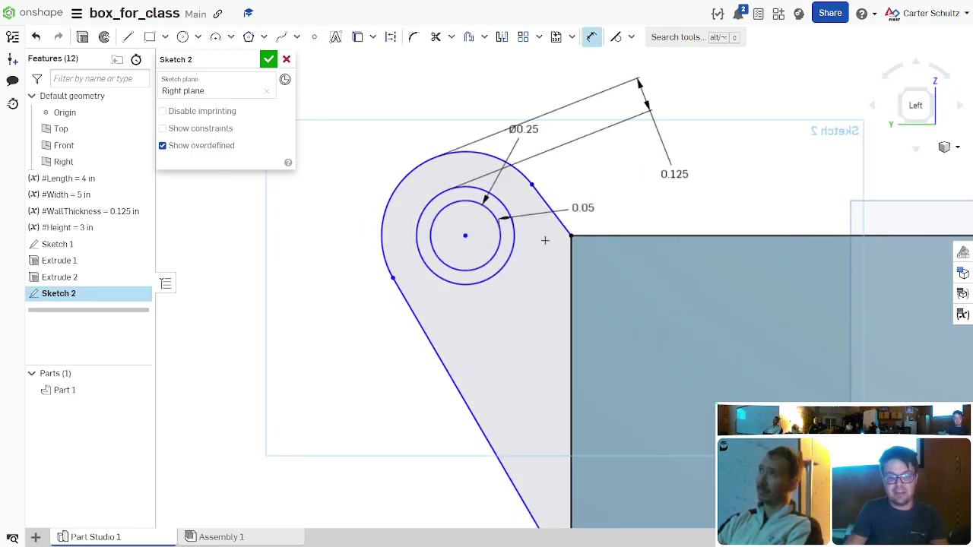
{"action": "left_click", "coordinate": [571, 237]}
{"action": "key", "text": "Escape"}
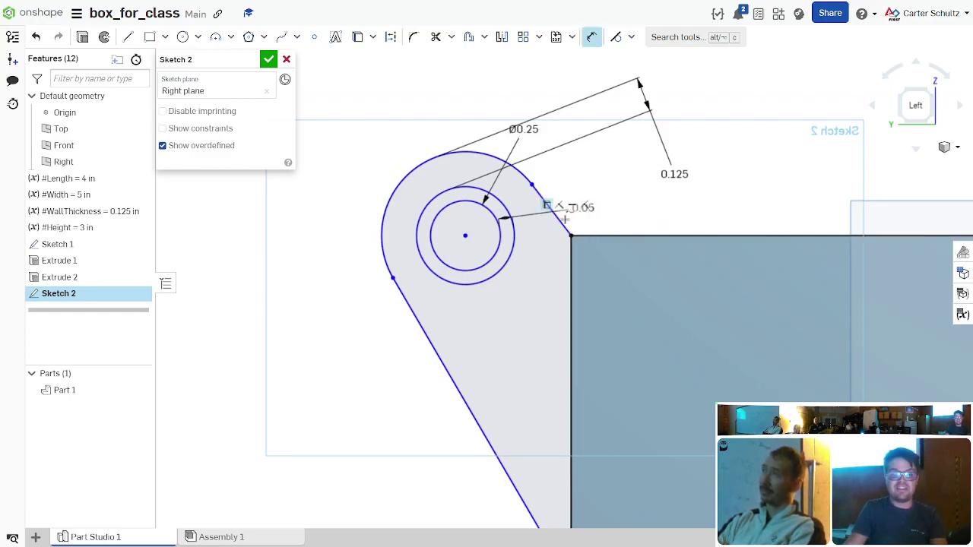
{"action": "left_click", "coordinate": [561, 219]}
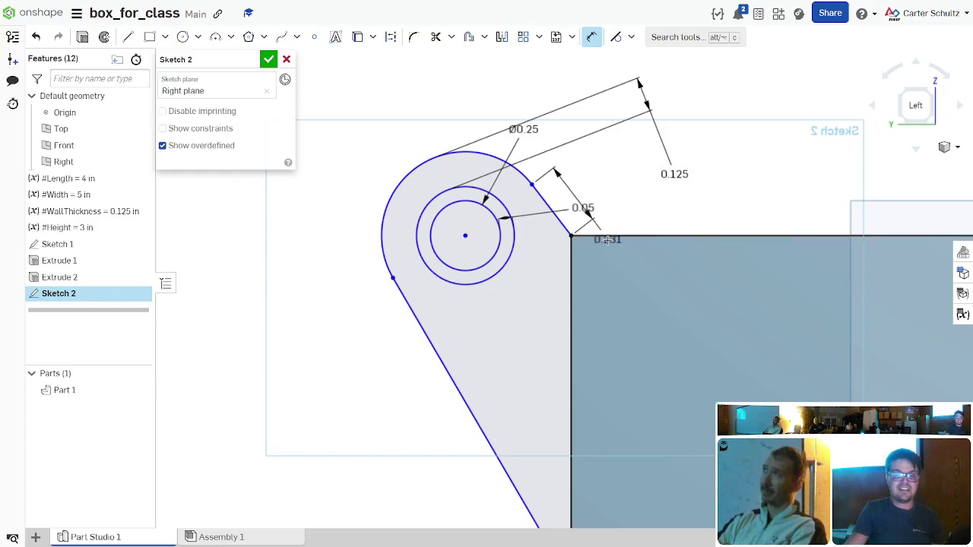
{"action": "left_click", "coordinate": [610, 236]}
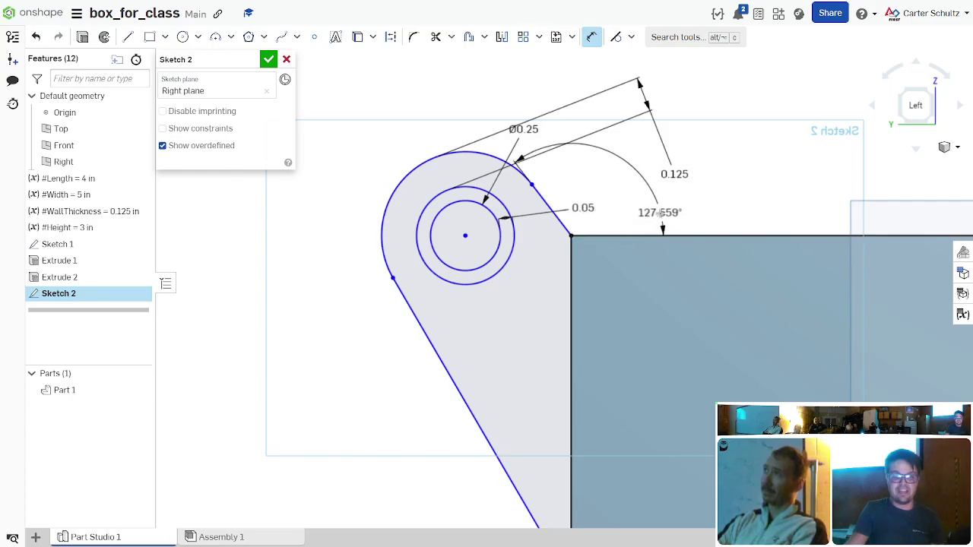
{"action": "left_click", "coordinate": [633, 206]}
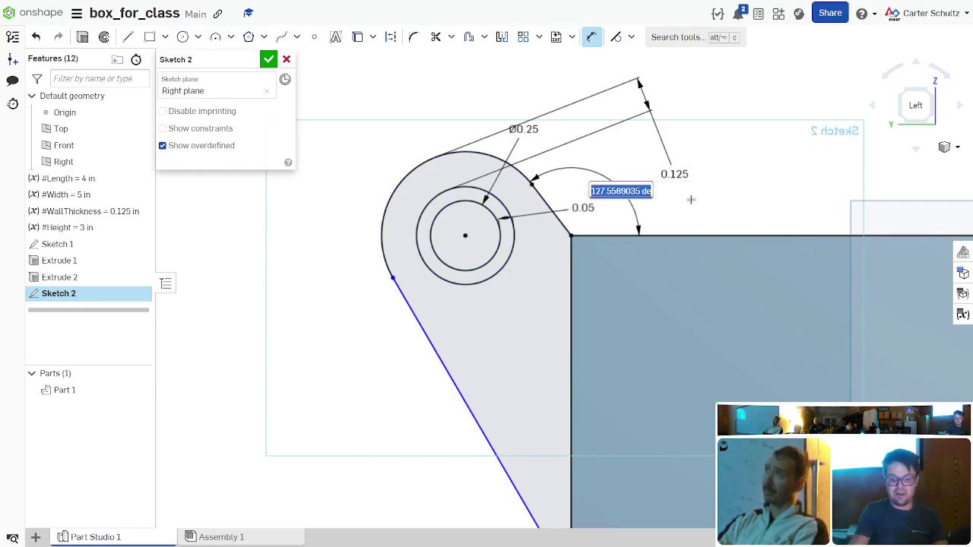
{"action": "type", "text": "90 d"}
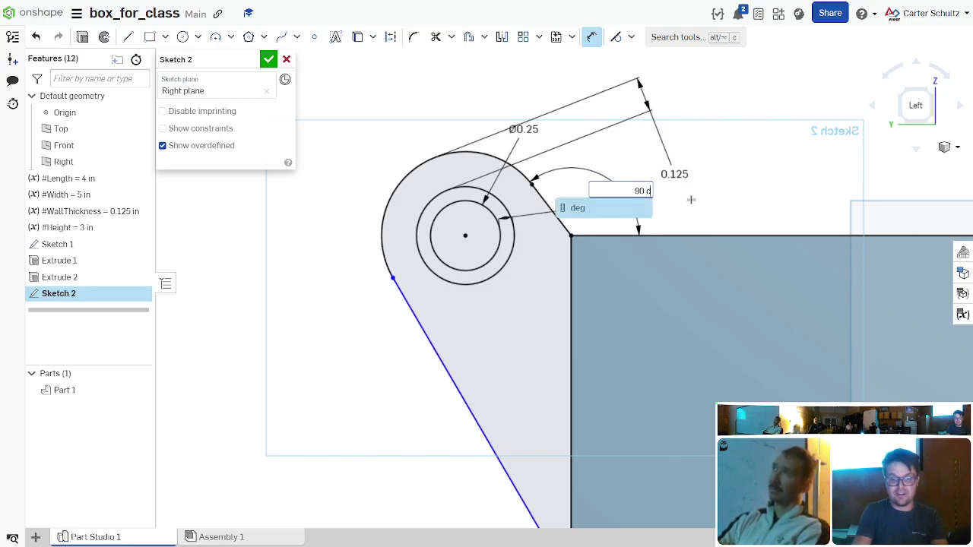
{"action": "type", "text": "eg + 45 deg"}
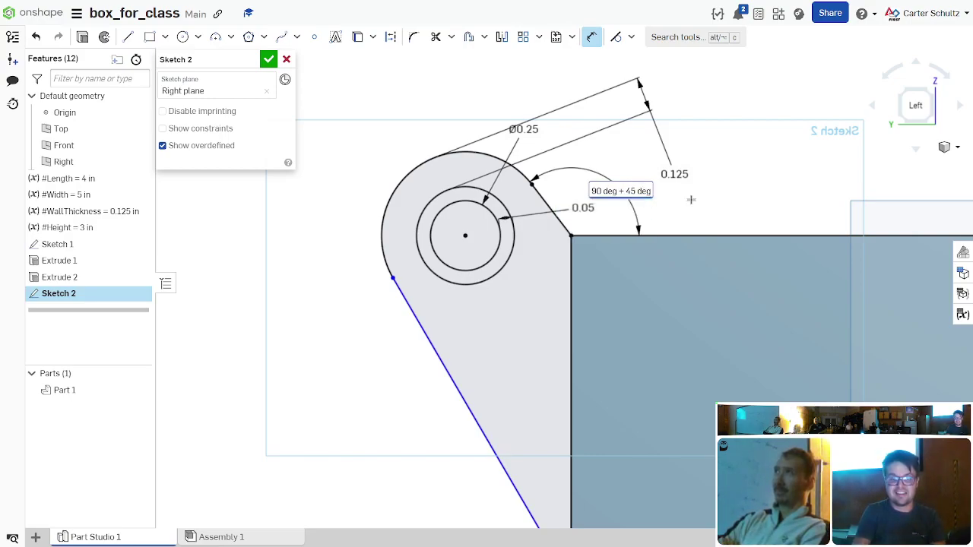
{"action": "key", "text": "Return"}
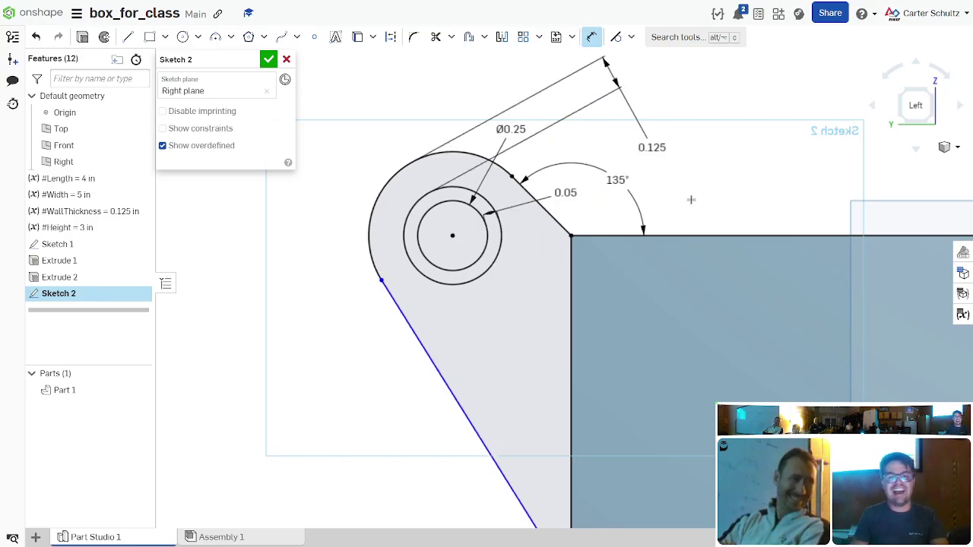
Step: Raise the lower slanted line's end along the box's back edge, dimension it 1 in from the top corner, and accept the sketch
{"action": "scroll", "coordinate": [660, 185], "scroll_direction": "down", "scroll_amount": 2}
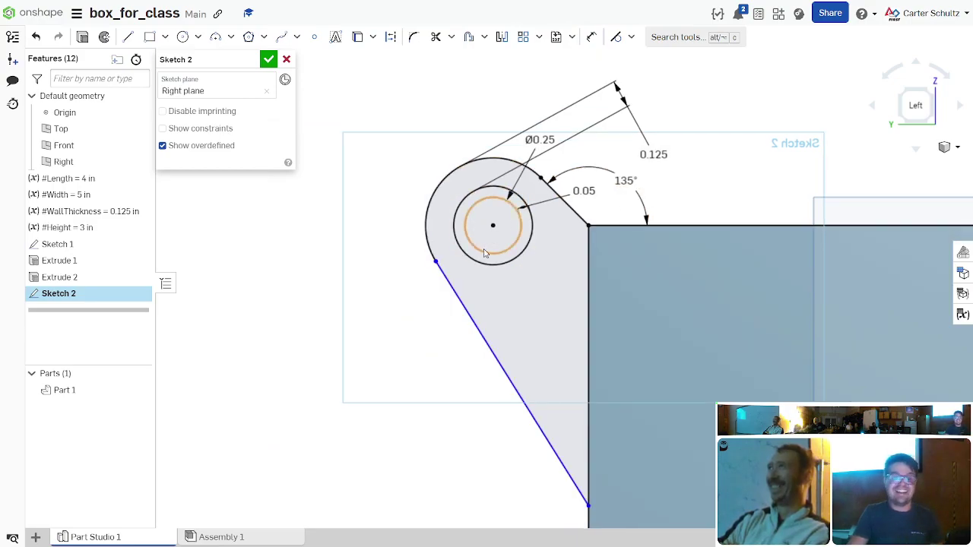
{"action": "scroll", "coordinate": [299, 284], "scroll_direction": "down", "scroll_amount": 2}
{"action": "scroll", "coordinate": [299, 284], "scroll_direction": "down", "scroll_amount": 1}
{"action": "scroll", "coordinate": [373, 360], "scroll_direction": "up", "scroll_amount": 1}
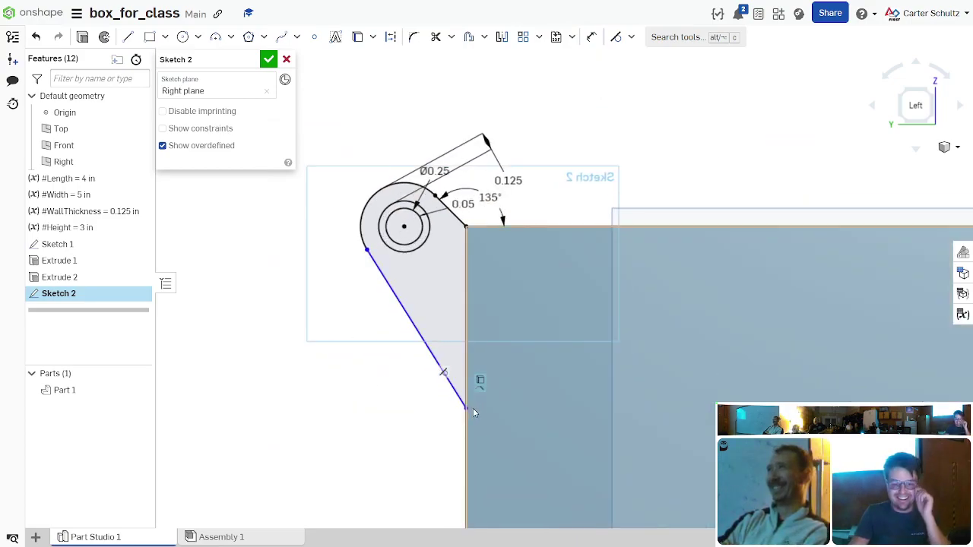
{"action": "mouse_move", "coordinate": [467, 411]}
{"action": "left_mouse_down"}
{"action": "mouse_move", "coordinate": [466, 439]}
{"action": "mouse_move", "coordinate": [497, 266]}
{"action": "mouse_move", "coordinate": [466, 398]}
{"action": "mouse_move", "coordinate": [471, 259]}
{"action": "mouse_move", "coordinate": [459, 361]}
{"action": "mouse_move", "coordinate": [483, 317]}
{"action": "mouse_move", "coordinate": [476, 351]}
{"action": "mouse_move", "coordinate": [501, 287]}
{"action": "mouse_move", "coordinate": [489, 408]}
{"action": "mouse_move", "coordinate": [482, 373]}
{"action": "mouse_move", "coordinate": [452, 352]}
{"action": "mouse_move", "coordinate": [483, 310]}
{"action": "mouse_move", "coordinate": [475, 335]}
{"action": "mouse_move", "coordinate": [485, 380]}
{"action": "mouse_move", "coordinate": [456, 371]}
{"action": "mouse_move", "coordinate": [477, 399]}
{"action": "mouse_move", "coordinate": [467, 455]}
{"action": "mouse_move", "coordinate": [485, 447]}
{"action": "mouse_move", "coordinate": [482, 293]}
{"action": "mouse_move", "coordinate": [463, 397]}
{"action": "mouse_move", "coordinate": [466, 372]}
{"action": "left_mouse_up"}
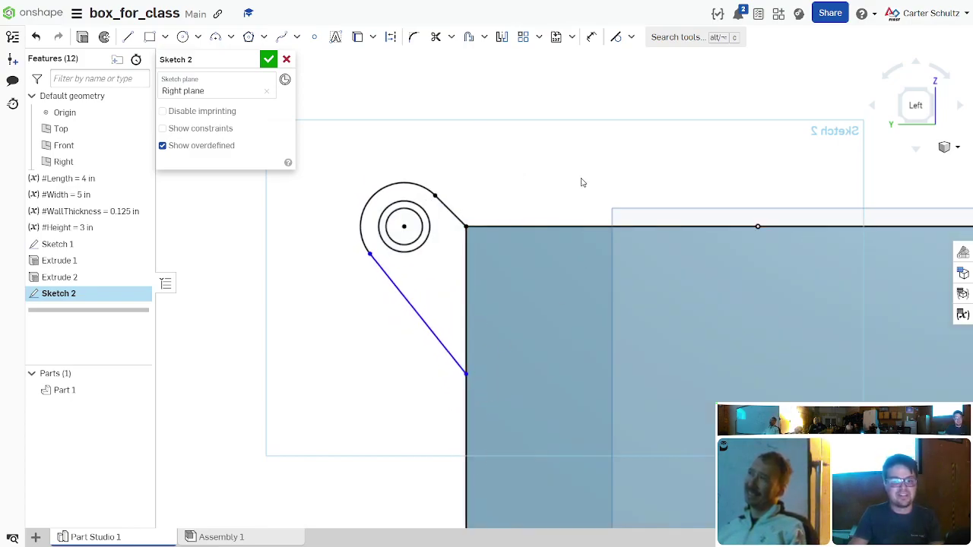
{"action": "key", "text": "i"}
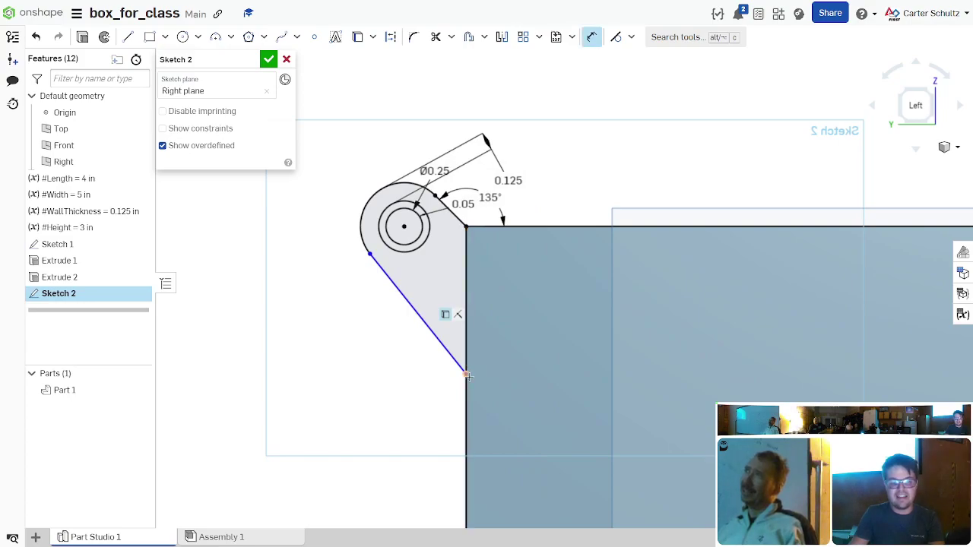
{"action": "left_click", "coordinate": [466, 372]}
{"action": "left_click", "coordinate": [466, 227]}
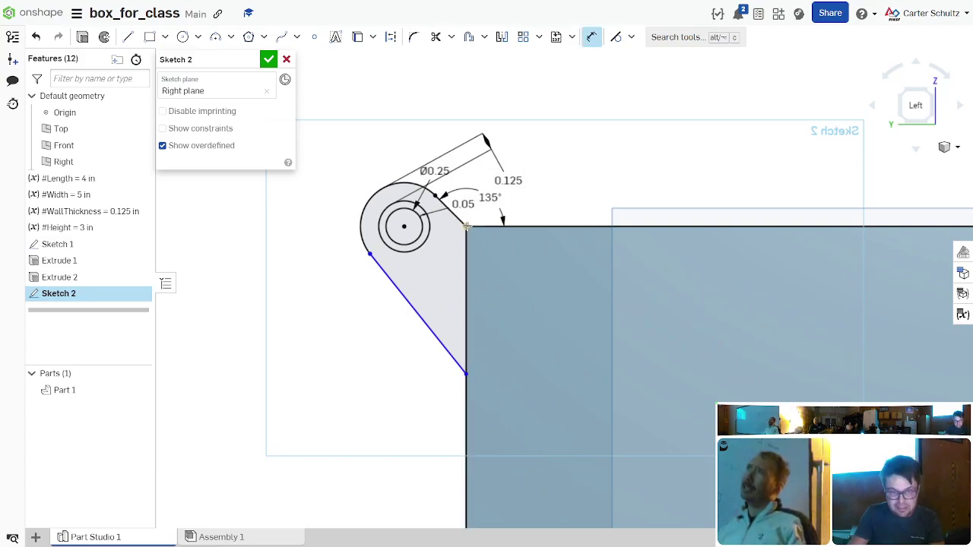
{"action": "left_click", "coordinate": [496, 311]}
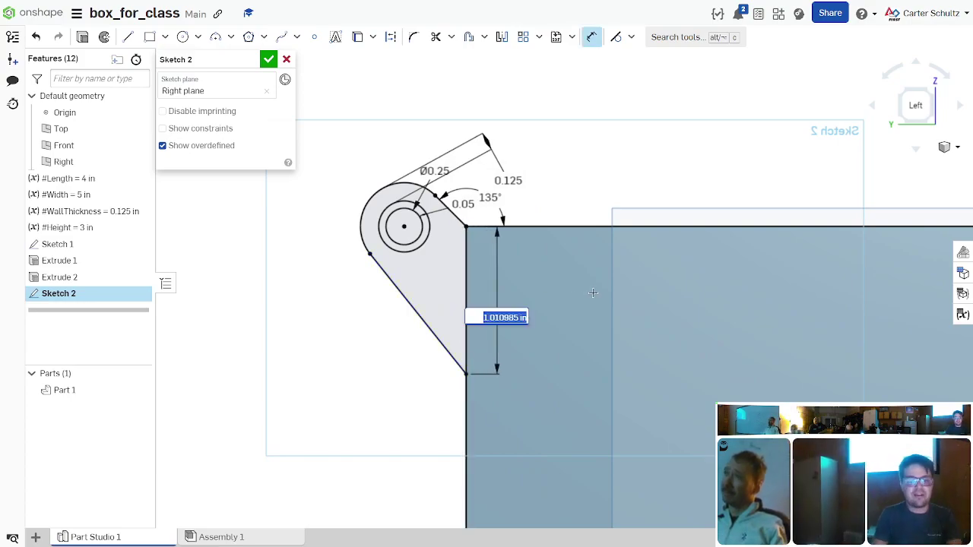
{"action": "key", "text": "Return"}
{"action": "scroll", "coordinate": [314, 337], "scroll_direction": "down", "scroll_amount": 5}
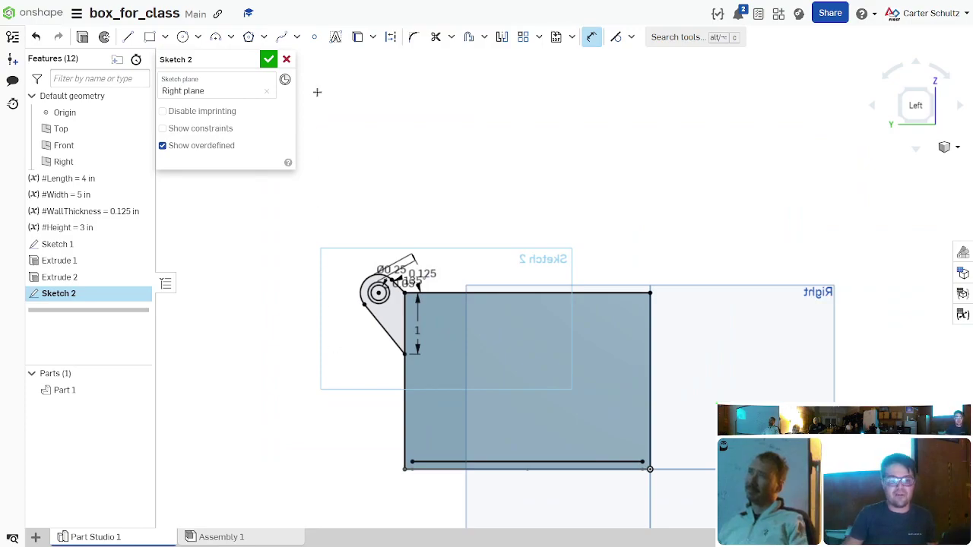
{"action": "left_click", "coordinate": [269, 59]}
Step: Extrude the hinge profile region around the circles as an Add to the box with a blind depth of #WallThickness
{"action": "mouse_move", "coordinate": [332, 267]}
{"action": "right_mouse_down"}
{"action": "mouse_move", "coordinate": [369, 215]}
{"action": "mouse_move", "coordinate": [408, 223]}
{"action": "mouse_move", "coordinate": [400, 141]}
{"action": "right_mouse_up"}
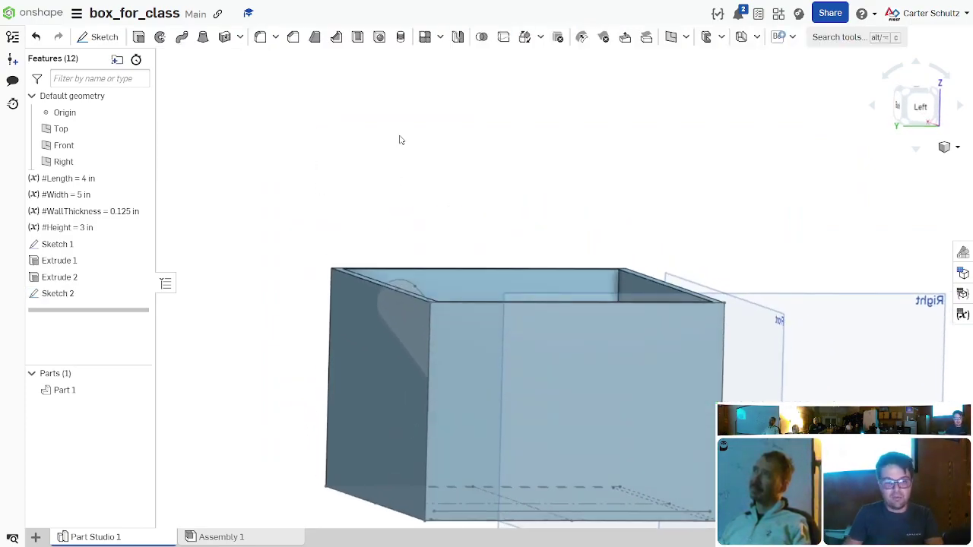
{"action": "key", "text": "shift+e"}
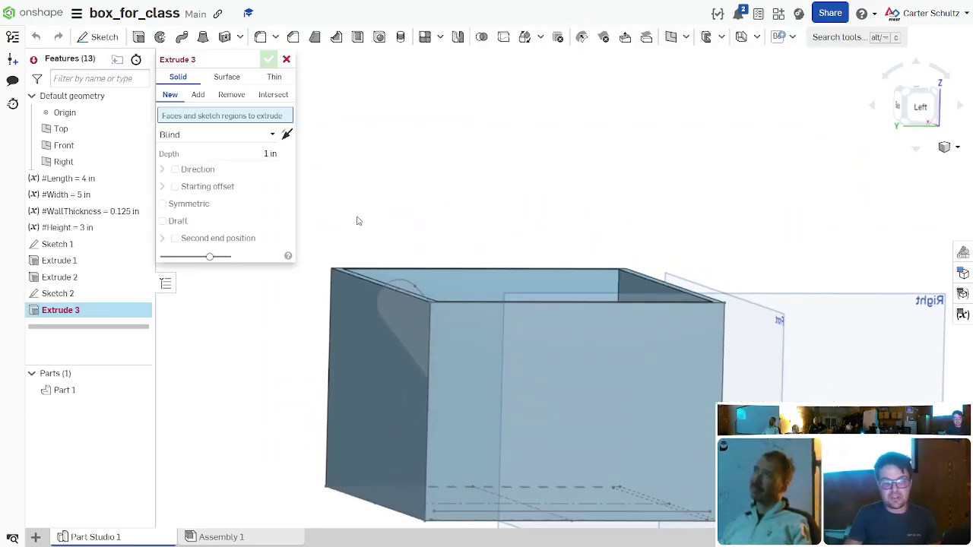
{"action": "left_click", "coordinate": [411, 338]}
{"action": "mouse_move", "coordinate": [451, 127]}
{"action": "right_mouse_down"}
{"action": "mouse_move", "coordinate": [466, 151]}
{"action": "mouse_move", "coordinate": [502, 174]}
{"action": "right_mouse_up"}
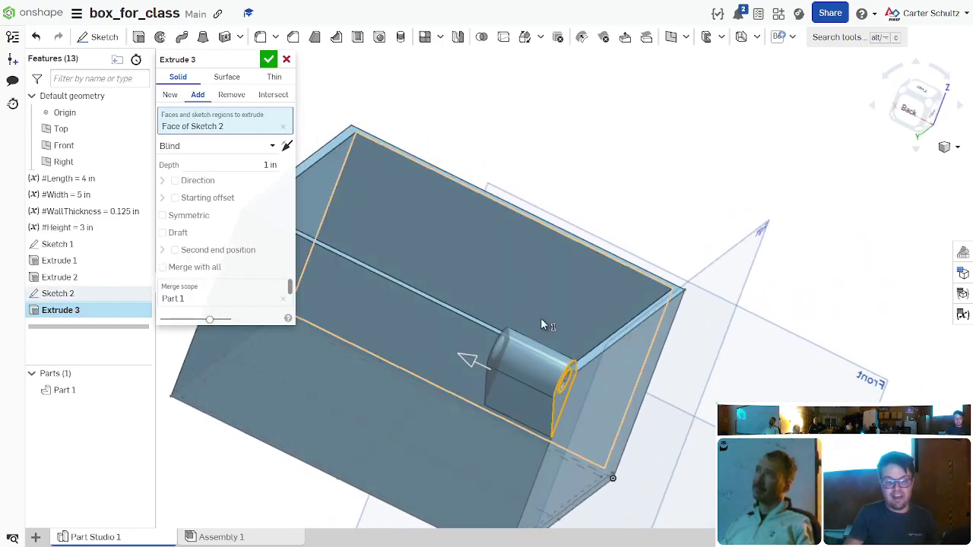
{"action": "left_click", "coordinate": [245, 167]}
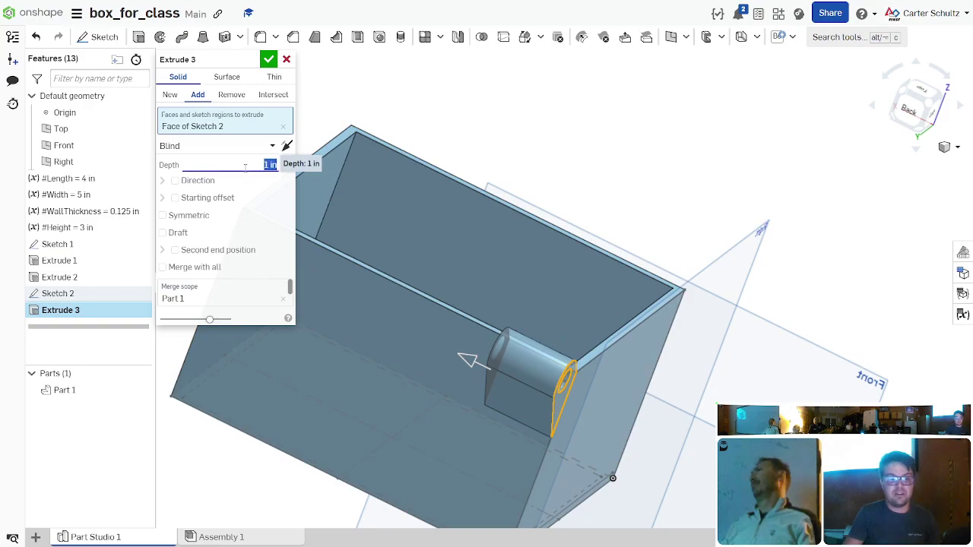
{"action": "type", "text": "#WallThickness"}
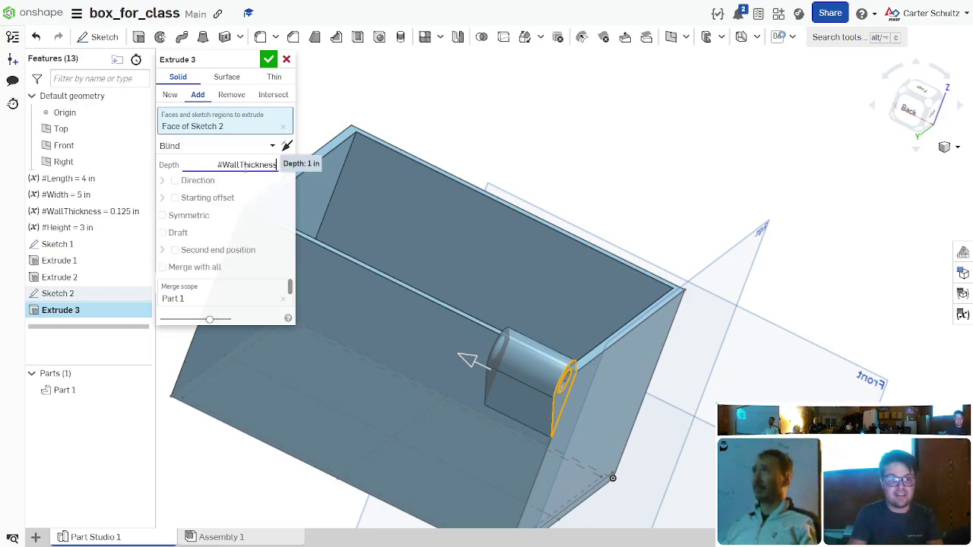
{"action": "key", "text": "Return"}
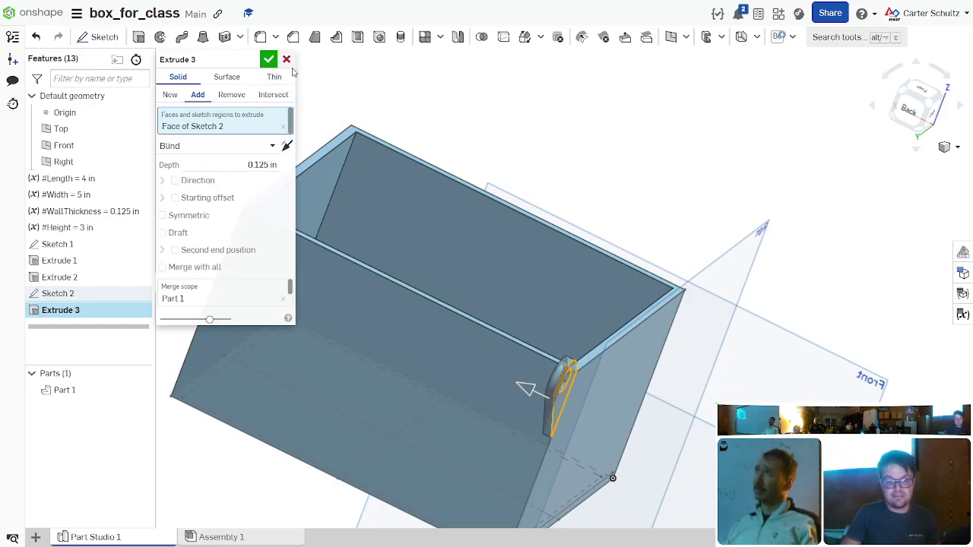
{"action": "left_click", "coordinate": [269, 60]}
Step: Rename the hinge extrusion feature Extrude 3 as HingeTab
{"action": "mouse_move", "coordinate": [636, 132]}
{"action": "right_mouse_down"}
{"action": "mouse_move", "coordinate": [651, 152]}
{"action": "mouse_move", "coordinate": [594, 118]}
{"action": "mouse_move", "coordinate": [646, 130]}
{"action": "right_mouse_up"}
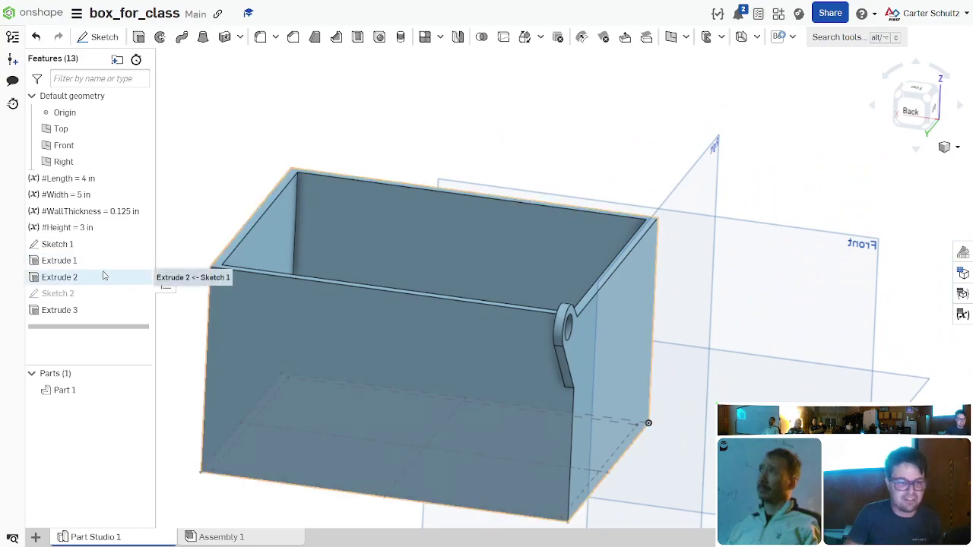
{"action": "double_click", "coordinate": [59, 310]}
{"action": "key", "text": "Escape"}
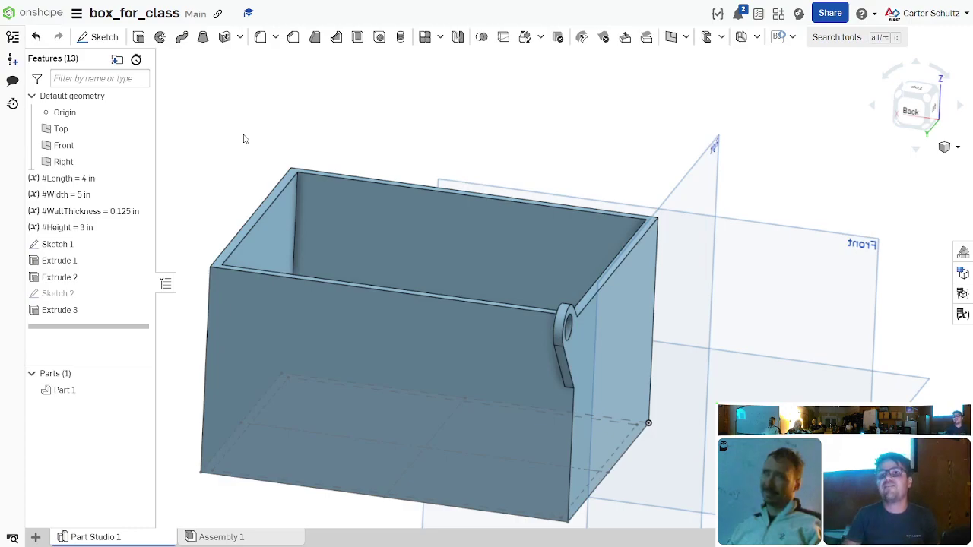
{"action": "right_click", "coordinate": [74, 320]}
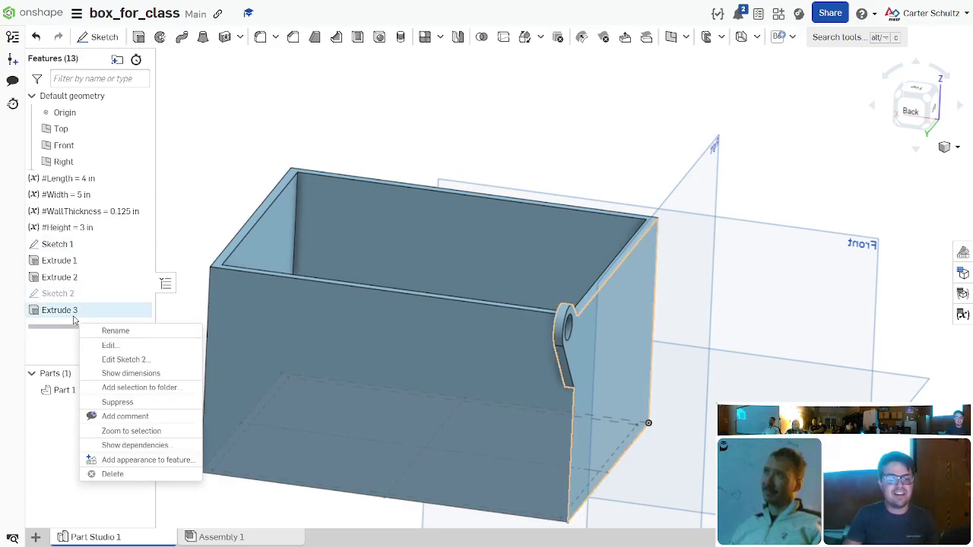
{"action": "left_click", "coordinate": [112, 330]}
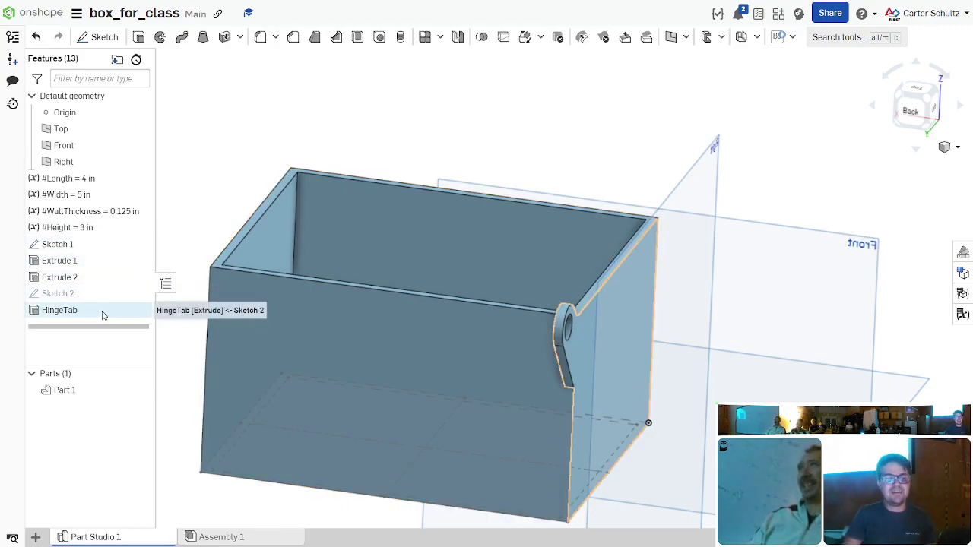
Step: Edit the HingeTab extrusion and set its depth to #WallThickness * 4
{"action": "right_click_drag", "start_coordinate": [216, 226], "coordinate": [206, 208]}
{"action": "double_click", "coordinate": [55, 312]}
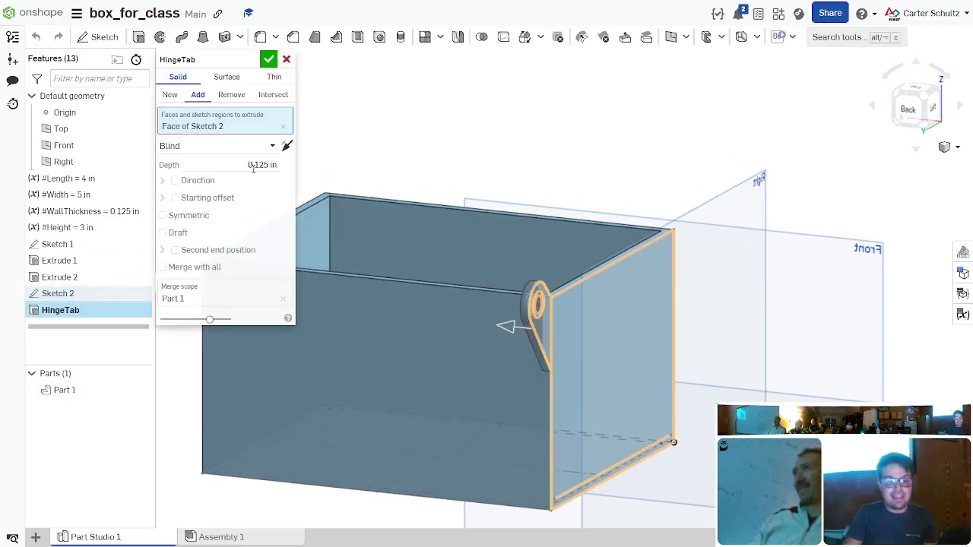
{"action": "key", "text": "Right"}
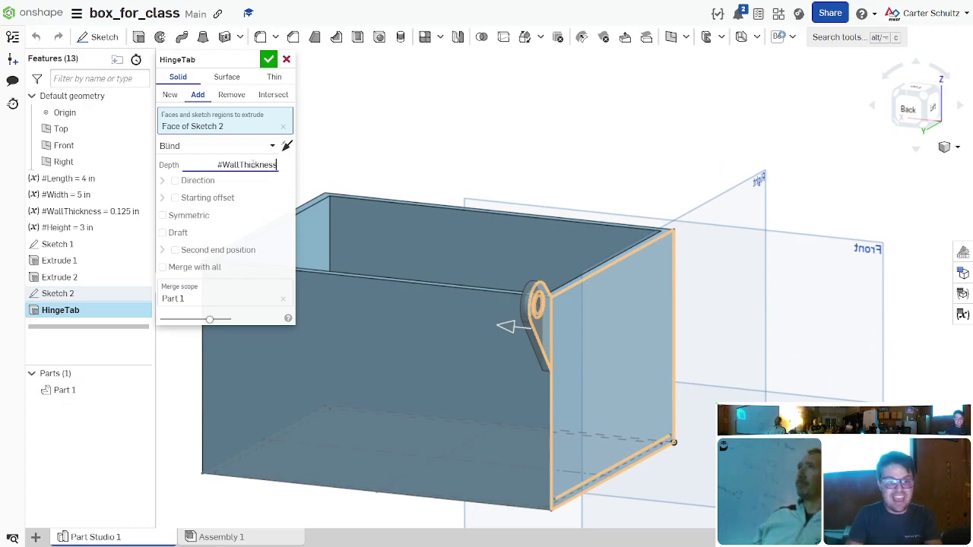
{"action": "type", "text": "* 4"}
{"action": "key", "text": "Return"}
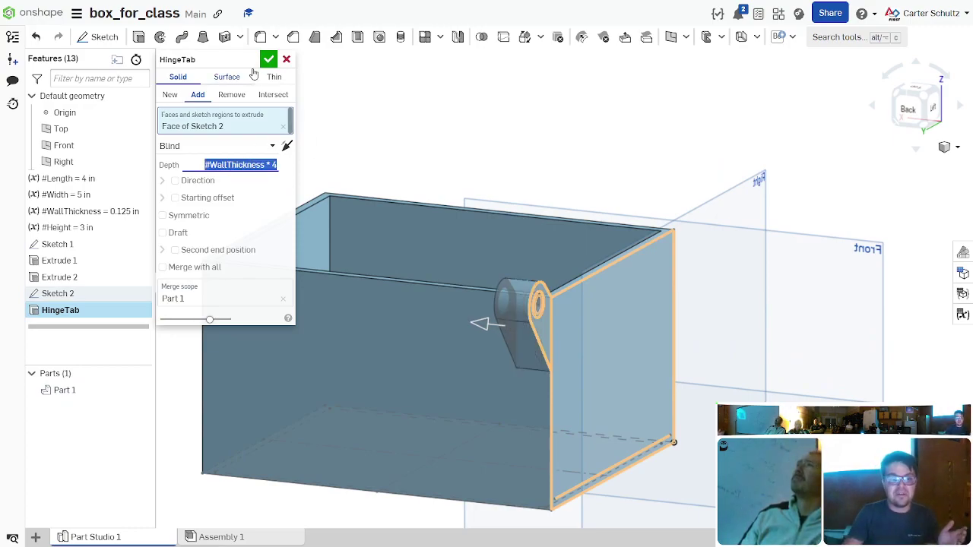
{"action": "left_click", "coordinate": [268, 59]}
Step: Create a mid plane between the two opposite outer side faces of the box, including the face beside the hinge tab
{"action": "right_click_drag", "start_coordinate": [425, 107], "coordinate": [621, 137]}
{"action": "key", "text": "shift+Up"}
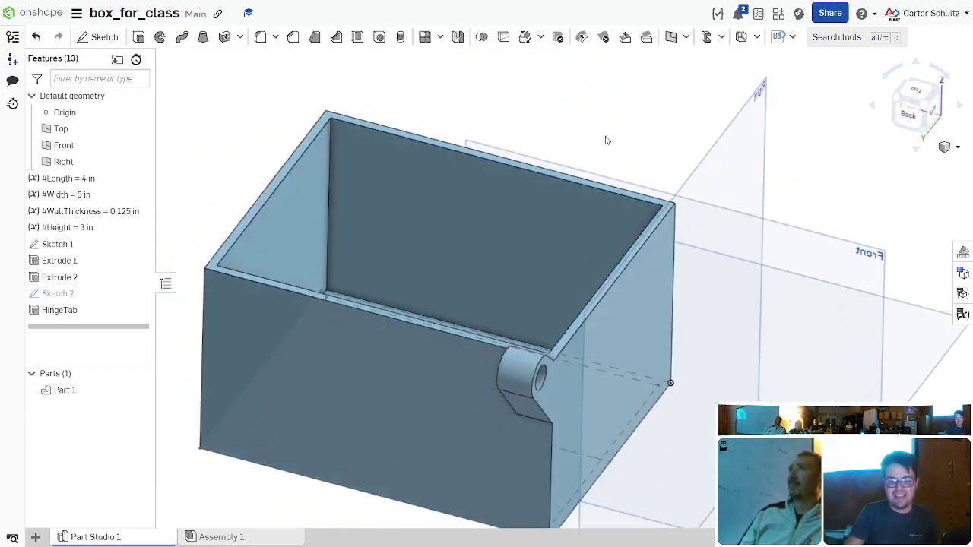
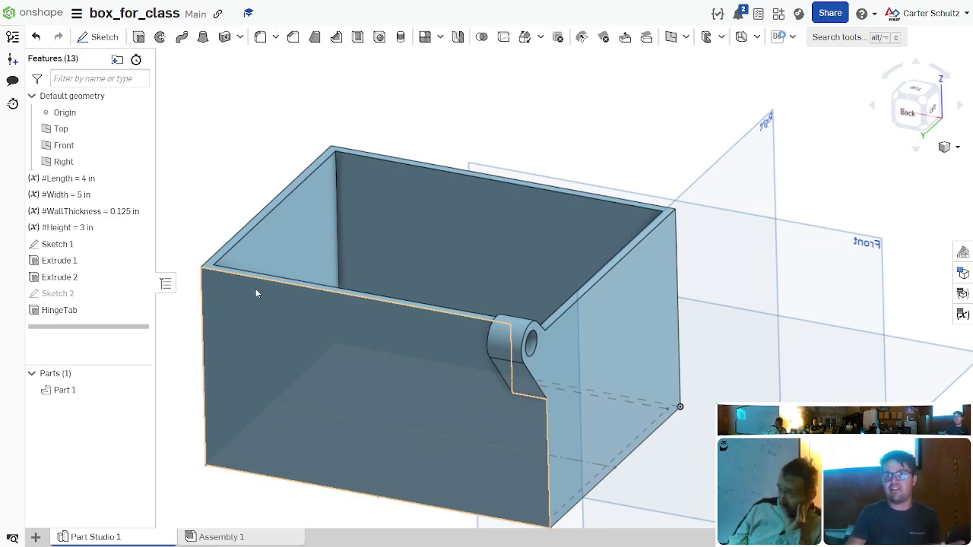
{"action": "right_click_drag", "start_coordinate": [297, 296], "coordinate": [528, 96]}
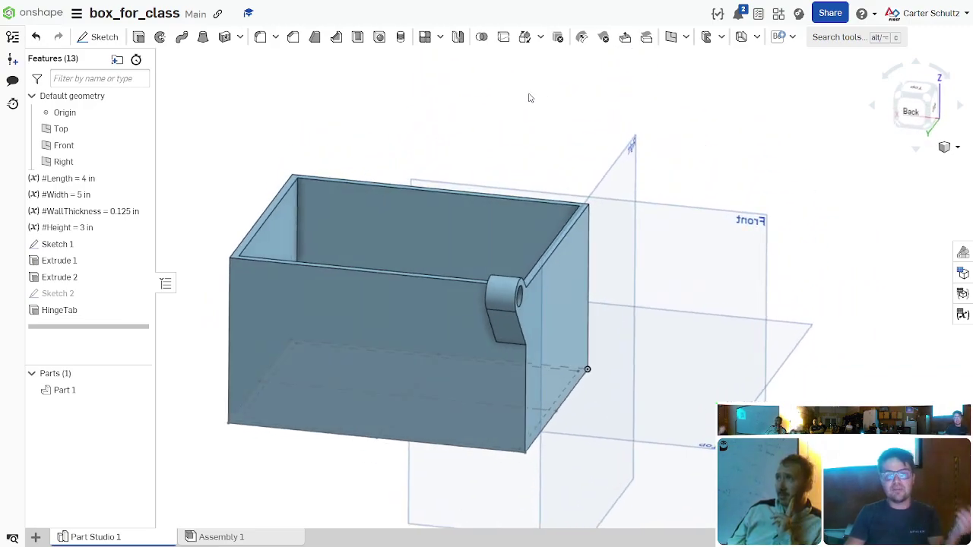
{"action": "left_click", "coordinate": [687, 37]}
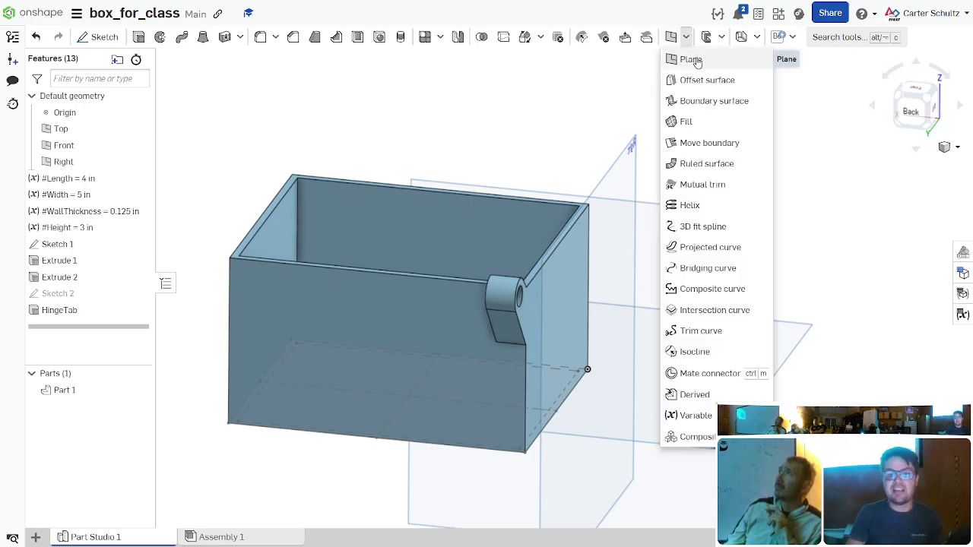
{"action": "left_click", "coordinate": [693, 60]}
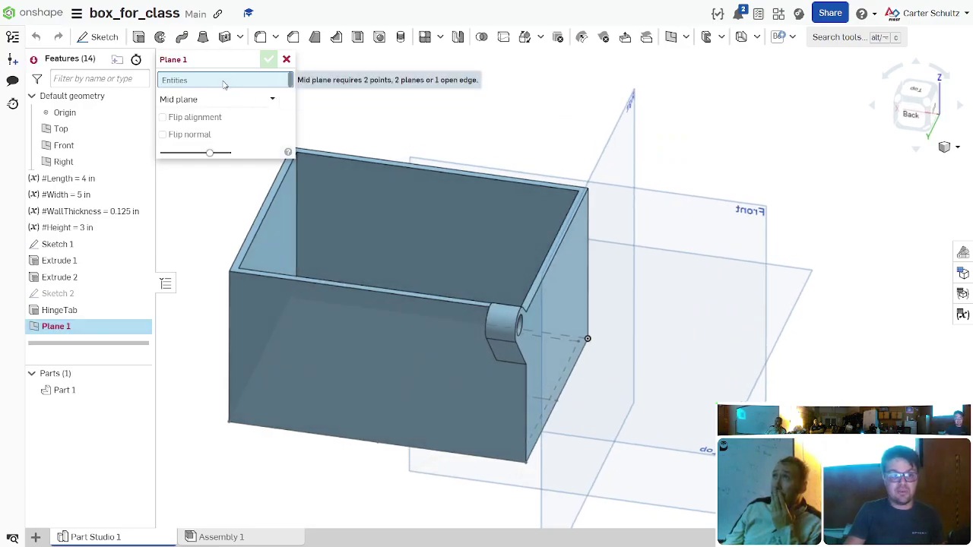
{"action": "left_click", "coordinate": [553, 319]}
{"action": "right_click_drag", "start_coordinate": [534, 276], "coordinate": [312, 277]}
{"action": "left_click", "coordinate": [292, 292]}
{"action": "right_click_drag", "start_coordinate": [555, 293], "coordinate": [686, 269]}
{"action": "mouse_move", "coordinate": [434, 198]}
{"action": "right_mouse_down"}
{"action": "mouse_move", "coordinate": [462, 147]}
{"action": "mouse_move", "coordinate": [433, 95]}
{"action": "right_mouse_up"}
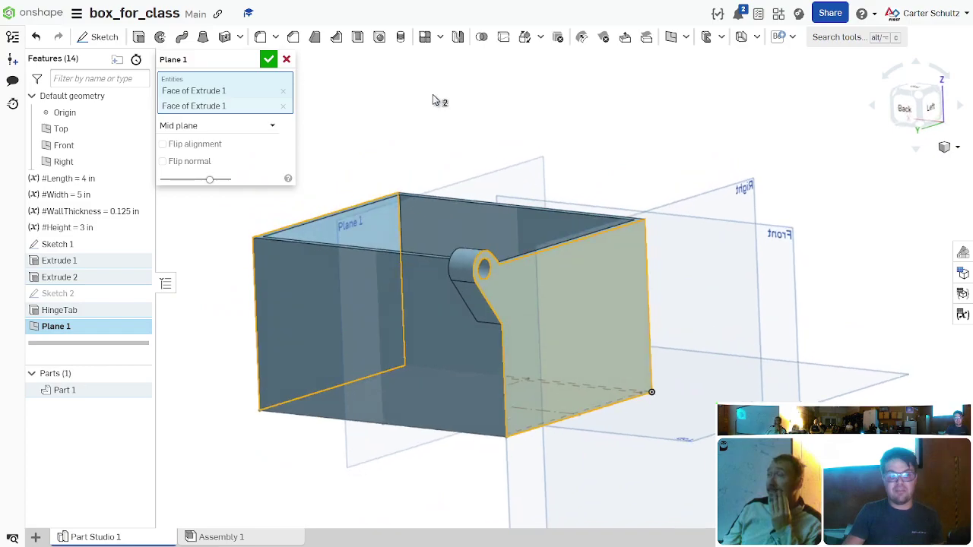
{"action": "left_click", "coordinate": [269, 59]}
Step: Rename the new mid plane feature as midplane
{"action": "right_click", "coordinate": [87, 328]}
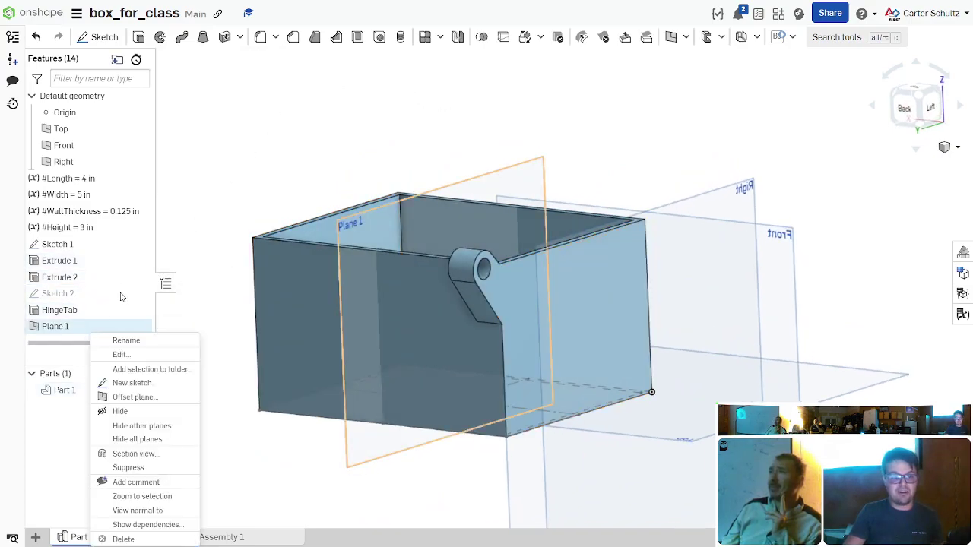
{"action": "left_click", "coordinate": [127, 339]}
{"action": "type", "text": "midplane"}
{"action": "key", "text": "Return"}
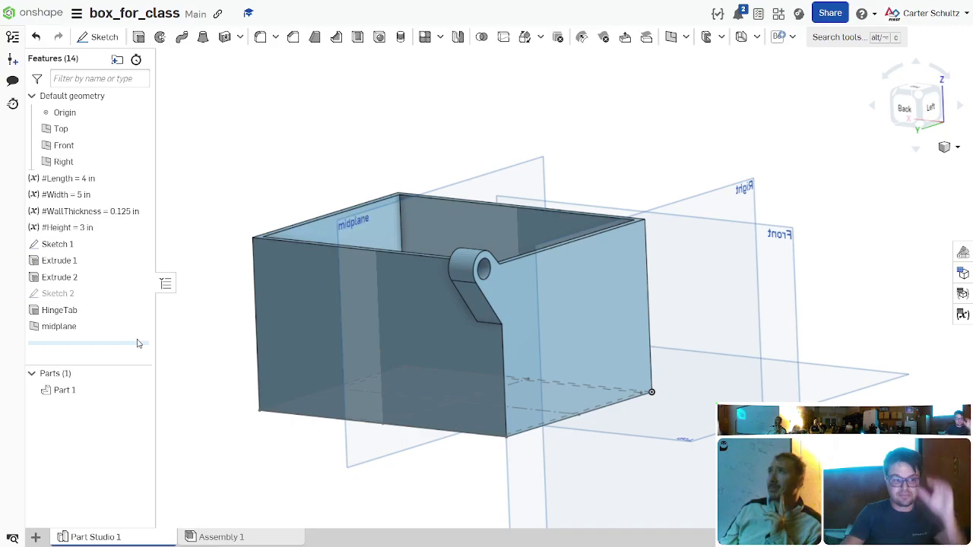
Step: Mirror the HingeTab feature across midplane using a feature mirror
{"action": "right_click_drag", "start_coordinate": [550, 80], "coordinate": [459, 168]}
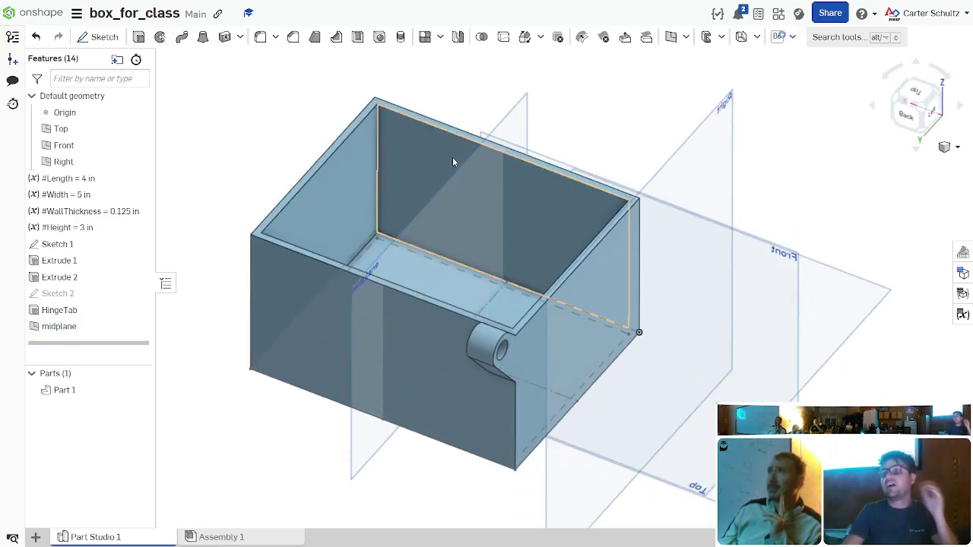
{"action": "scroll", "coordinate": [452, 157], "scroll_direction": "down", "scroll_amount": 2}
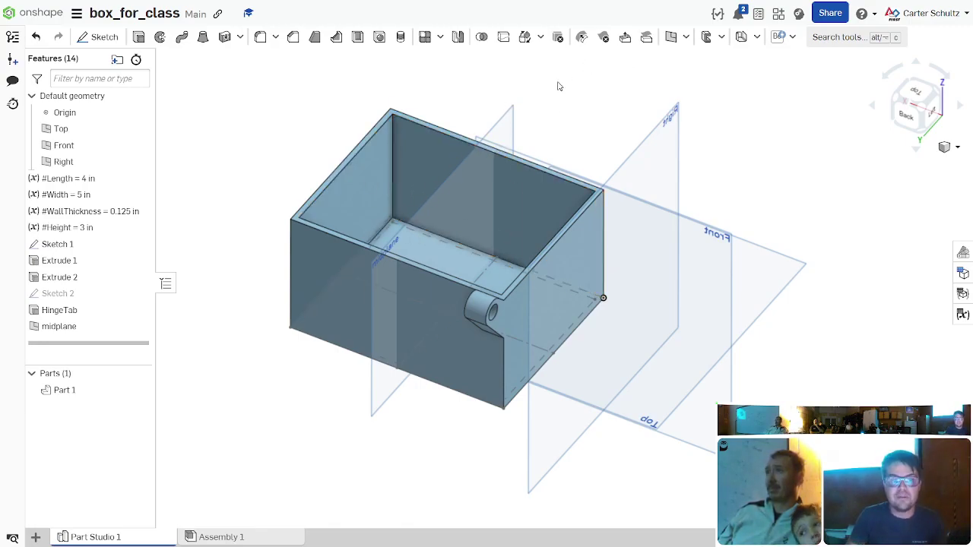
{"action": "left_click", "coordinate": [459, 37]}
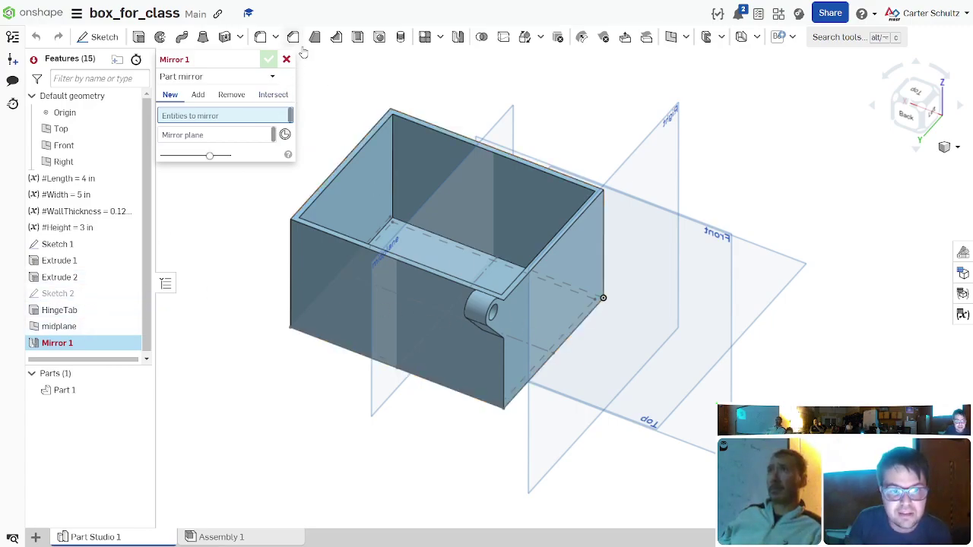
{"action": "left_click", "coordinate": [265, 77]}
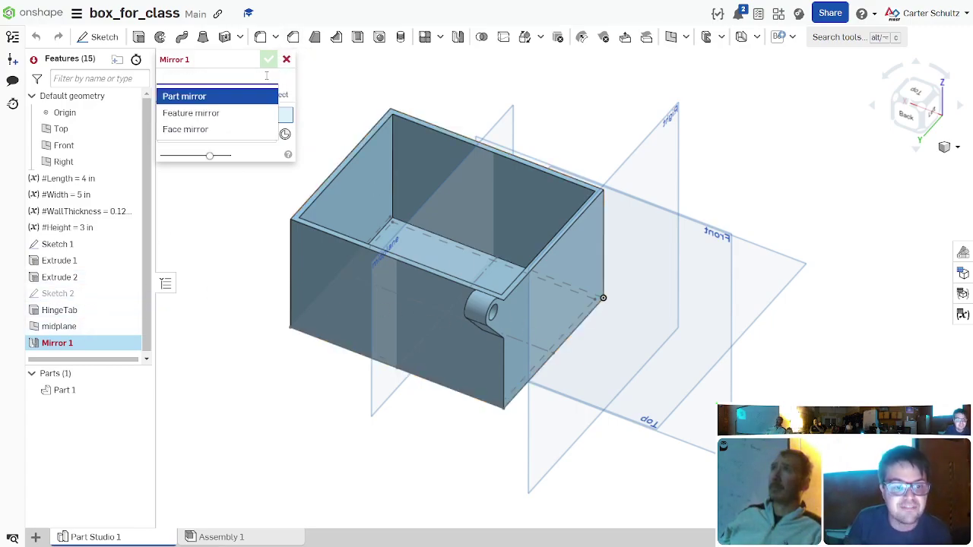
{"action": "left_click", "coordinate": [266, 77]}
{"action": "left_click", "coordinate": [265, 78]}
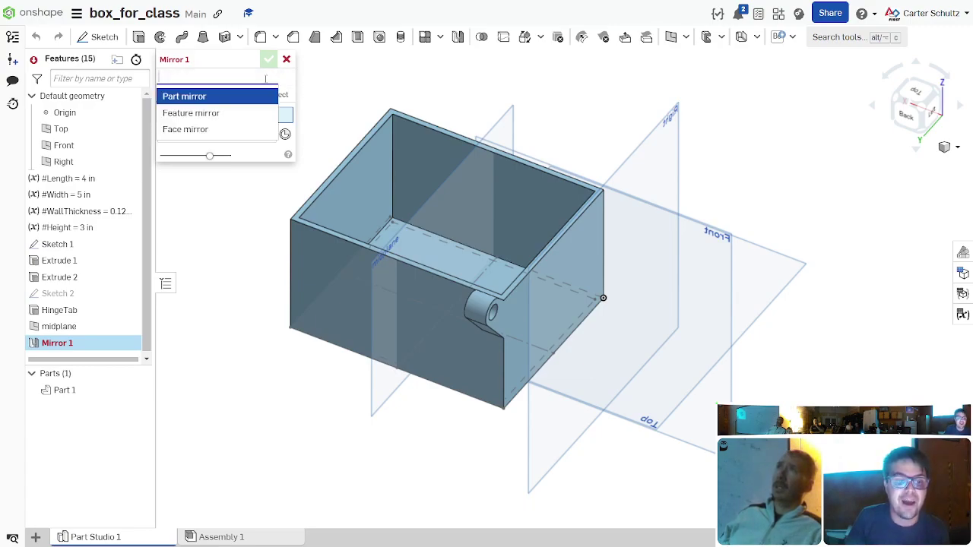
{"action": "left_click", "coordinate": [240, 114]}
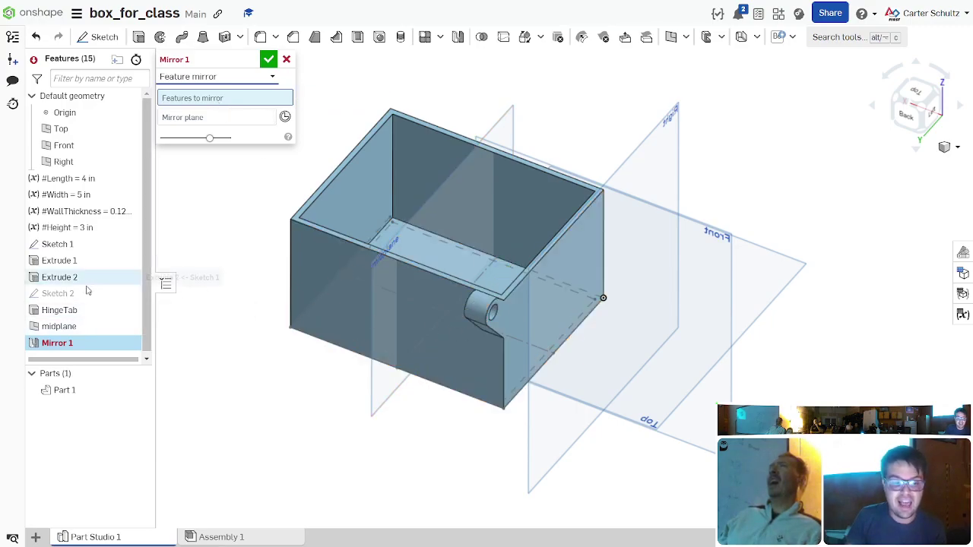
{"action": "left_click", "coordinate": [476, 312]}
{"action": "mouse_move", "coordinate": [506, 295]}
{"action": "right_mouse_down"}
{"action": "mouse_move", "coordinate": [539, 275]}
{"action": "mouse_move", "coordinate": [507, 299]}
{"action": "right_mouse_up"}
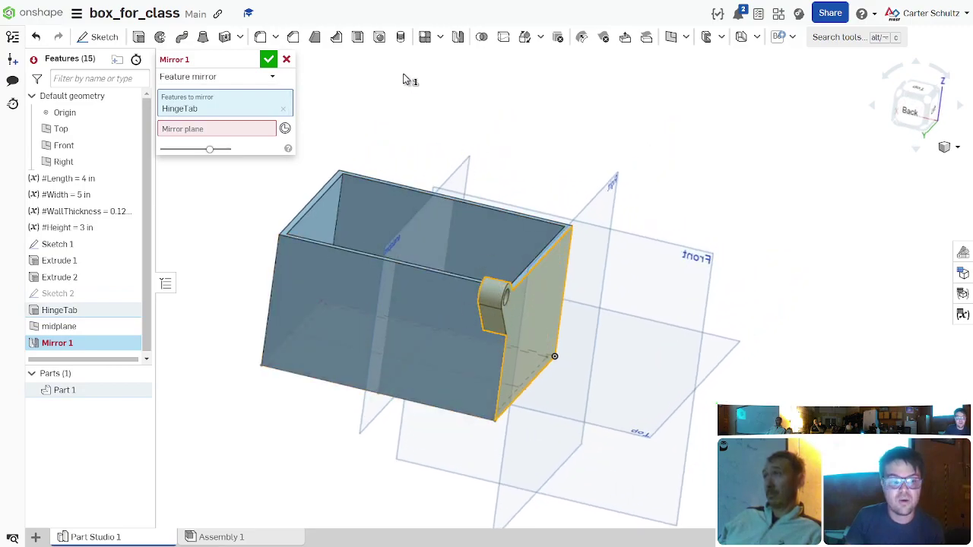
{"action": "left_click", "coordinate": [220, 134]}
{"action": "right_click_drag", "start_coordinate": [422, 115], "coordinate": [530, 113]}
{"action": "left_click", "coordinate": [507, 170]}
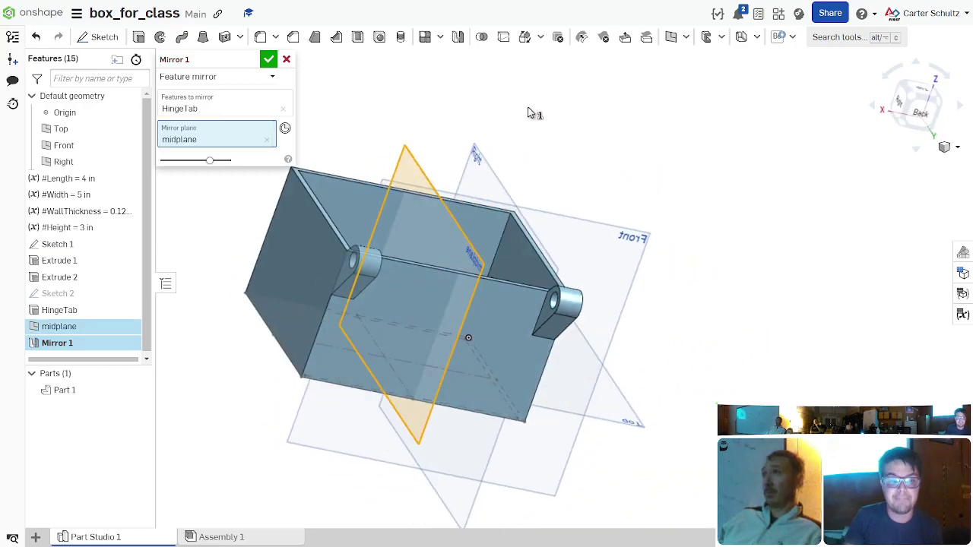
{"action": "left_click", "coordinate": [268, 58]}
Step: Edit Sketch 2 and draw a rectangle about 3.498 by 0.468 in on the box's upper edge, starting at its front corner
{"action": "mouse_move", "coordinate": [677, 126]}
{"action": "right_mouse_down"}
{"action": "mouse_move", "coordinate": [697, 165]}
{"action": "mouse_move", "coordinate": [679, 143]}
{"action": "right_mouse_up"}
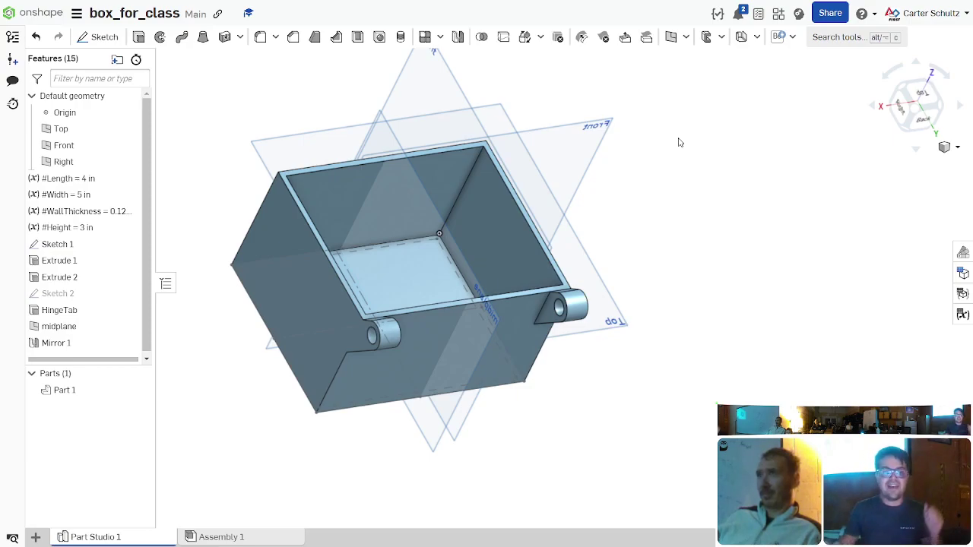
{"action": "right_click_drag", "start_coordinate": [679, 142], "coordinate": [634, 162]}
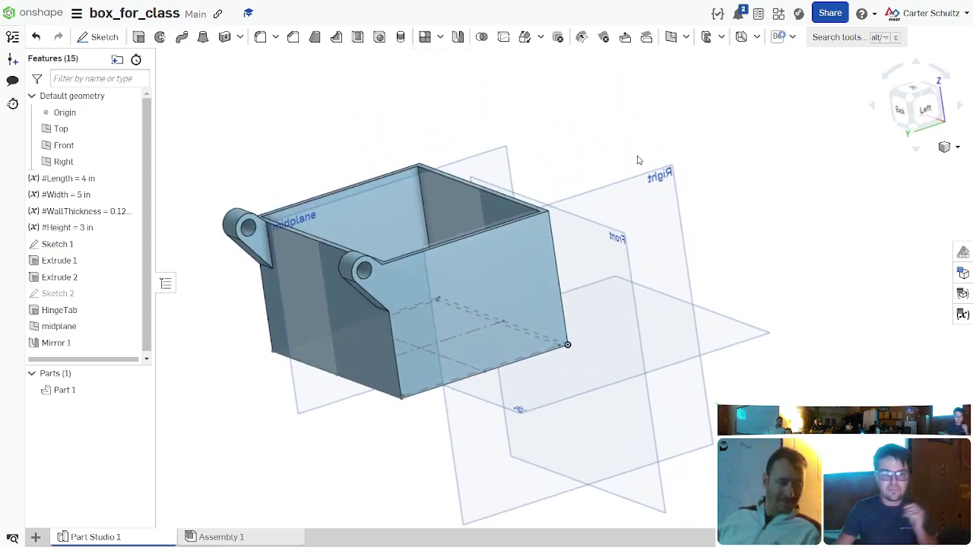
{"action": "mouse_move", "coordinate": [478, 118]}
{"action": "right_mouse_down"}
{"action": "mouse_move", "coordinate": [510, 106]}
{"action": "mouse_move", "coordinate": [492, 105]}
{"action": "right_mouse_up"}
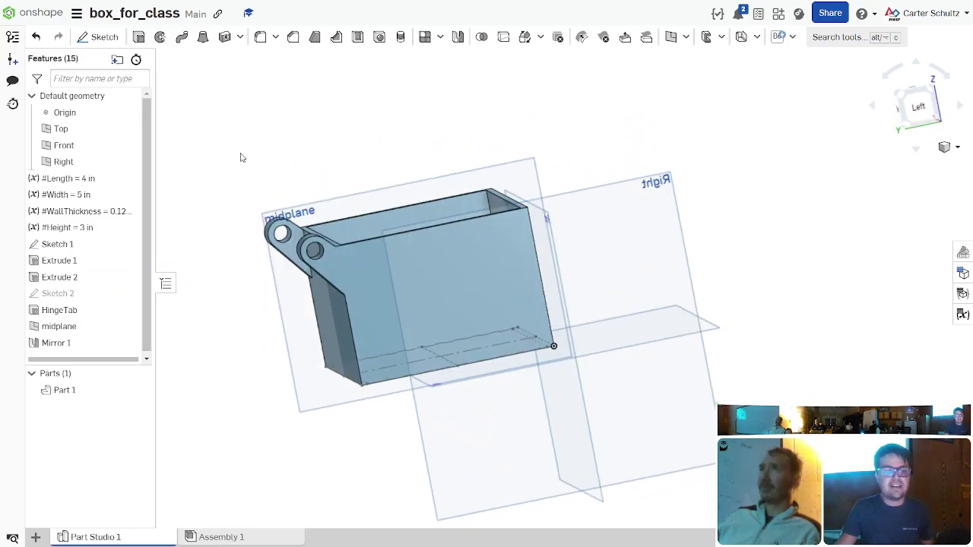
{"action": "double_click", "coordinate": [70, 301]}
{"action": "right_click_drag", "start_coordinate": [576, 126], "coordinate": [606, 125]}
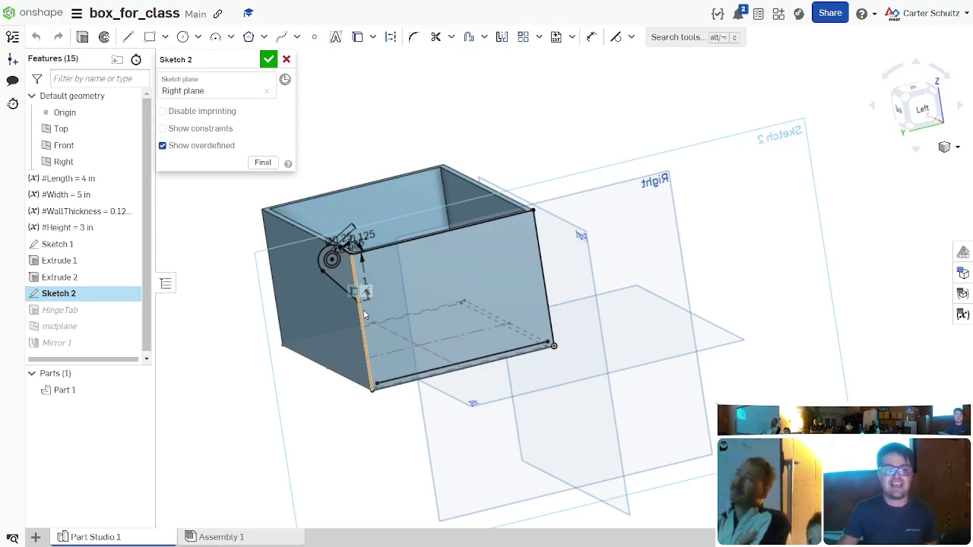
{"action": "right_click_drag", "start_coordinate": [464, 184], "coordinate": [352, 161]}
{"action": "scroll", "coordinate": [352, 161], "scroll_direction": "up", "scroll_amount": 3}
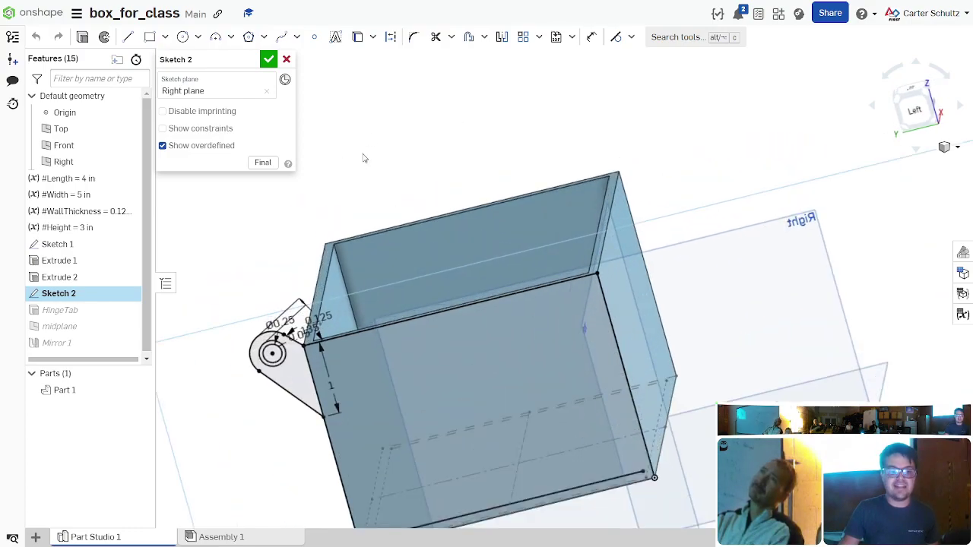
{"action": "left_click", "coordinate": [914, 110]}
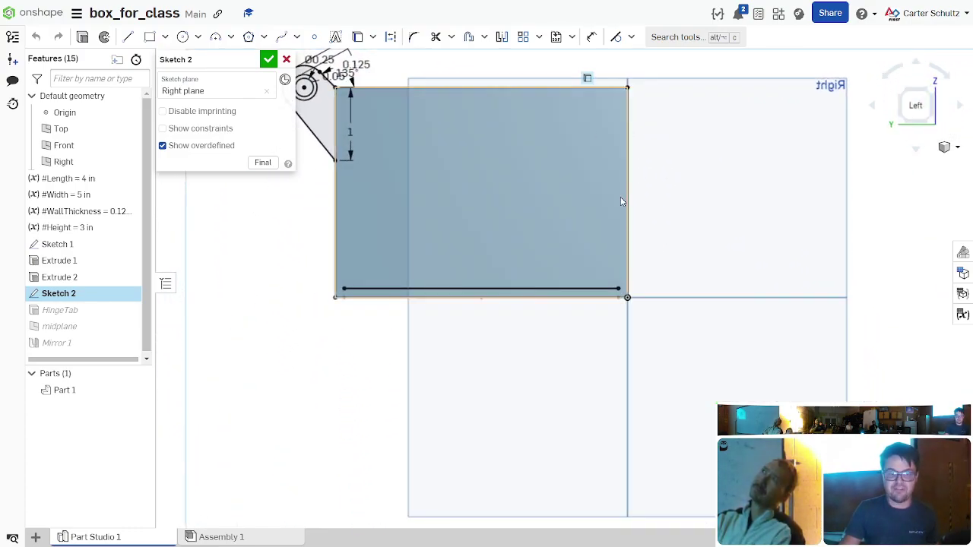
{"action": "scroll", "coordinate": [555, 152], "scroll_direction": "up", "scroll_amount": 5}
{"action": "left_click", "coordinate": [150, 36]}
{"action": "left_click", "coordinate": [722, 285]}
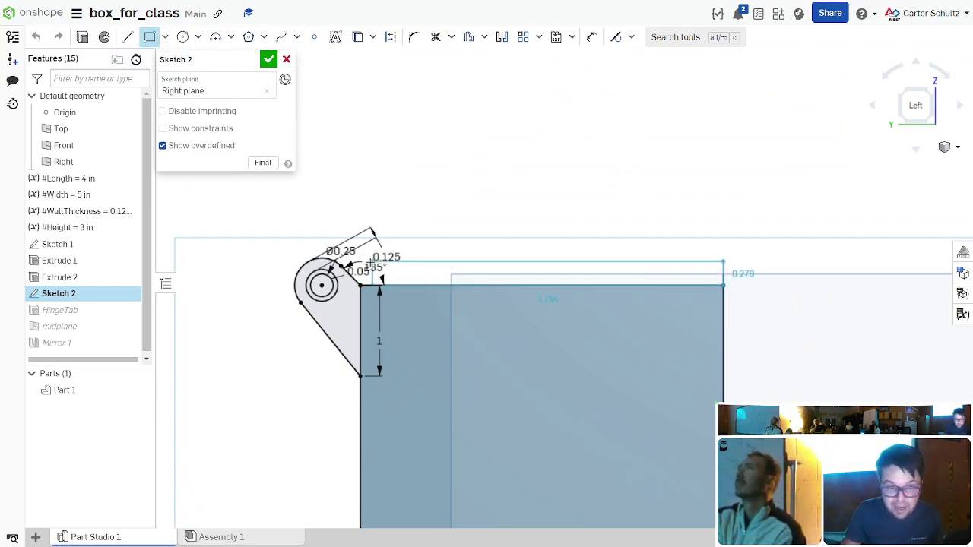
{"action": "left_click", "coordinate": [406, 243]}
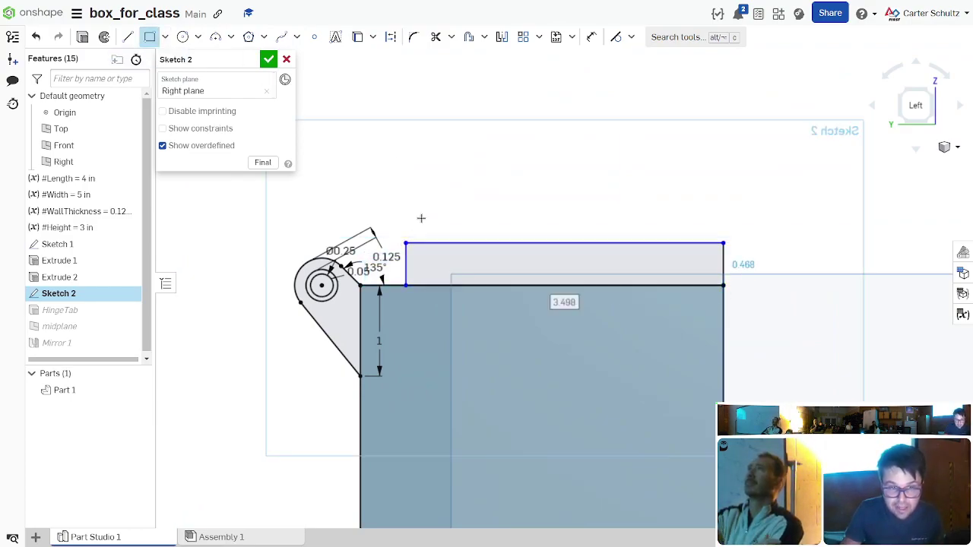
{"action": "key", "text": "Escape"}
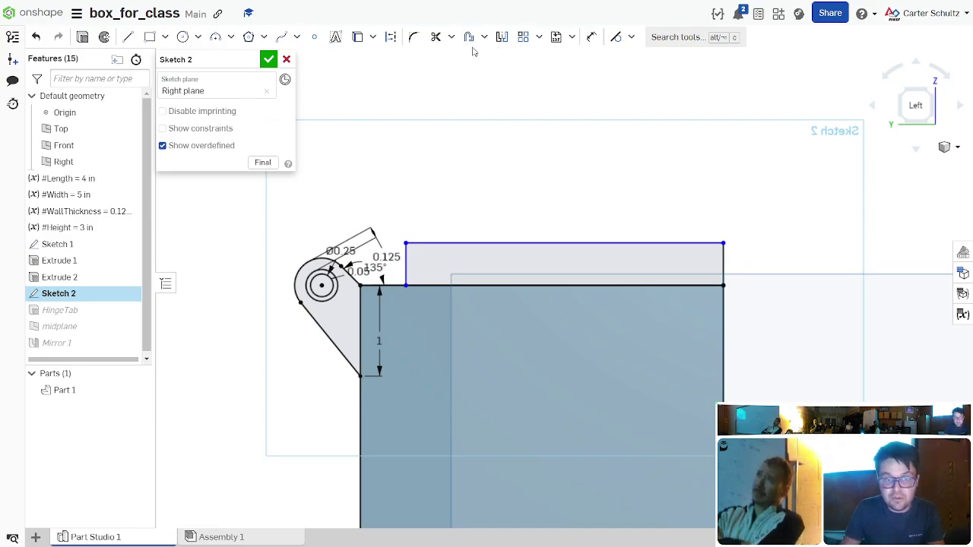
Step: Constrain the rectangle's short back edge to the box's upper back corner
{"action": "left_click", "coordinate": [631, 37]}
{"action": "left_click", "coordinate": [646, 191]}
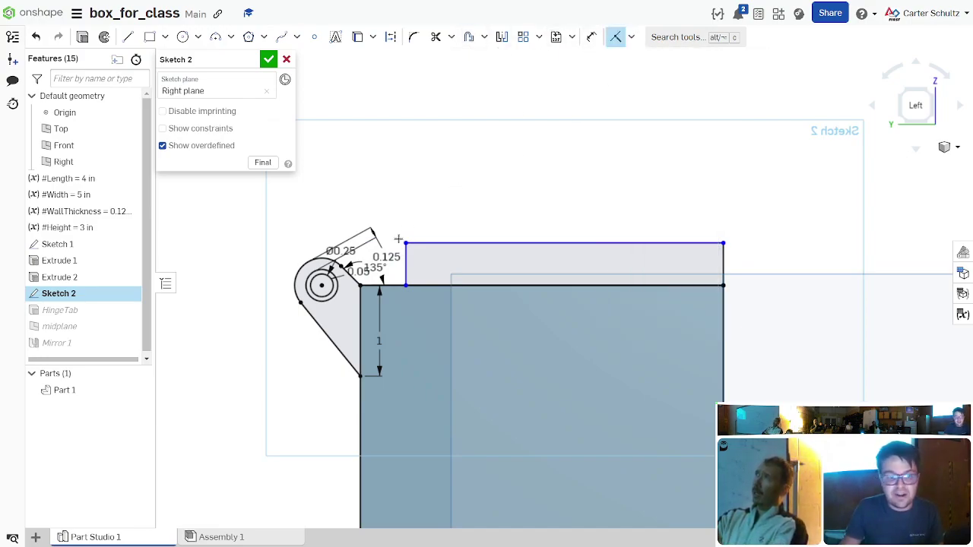
{"action": "left_click", "coordinate": [405, 273]}
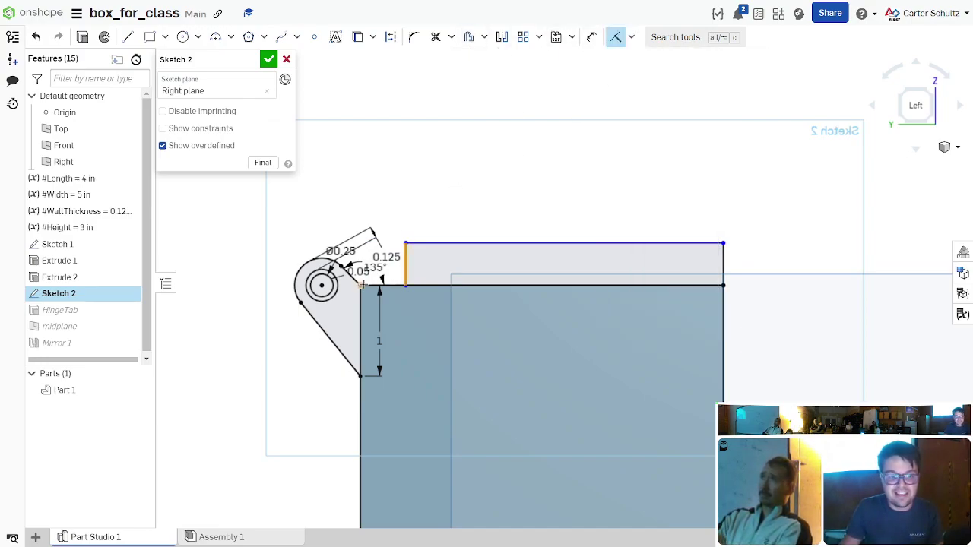
{"action": "left_click", "coordinate": [377, 284]}
{"action": "key", "text": "Escape"}
Step: Dimension the rectangle's height above the box as #WallThickness
{"action": "key", "text": "d"}
{"action": "key", "text": "Escape"}
{"action": "left_click", "coordinate": [591, 42]}
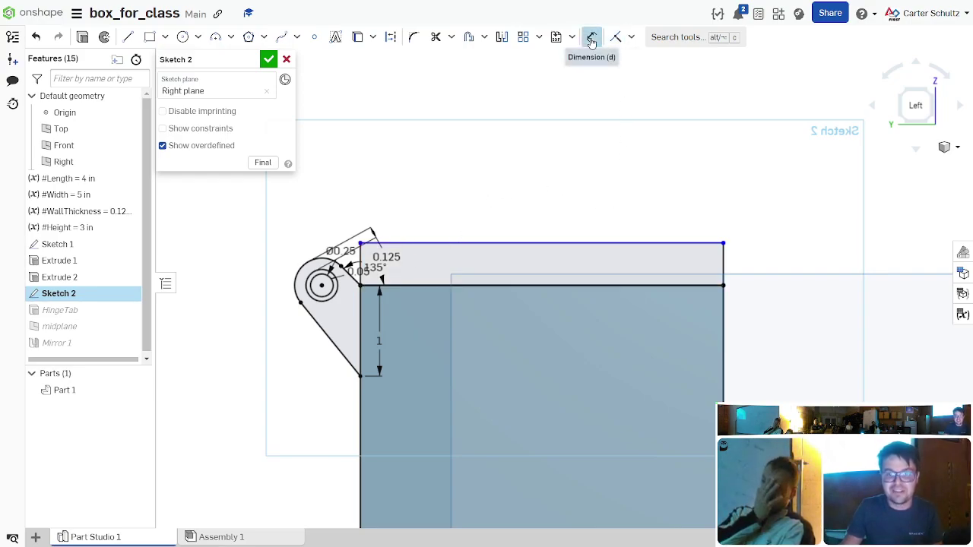
{"action": "left_click", "coordinate": [726, 263]}
{"action": "left_click", "coordinate": [793, 251]}
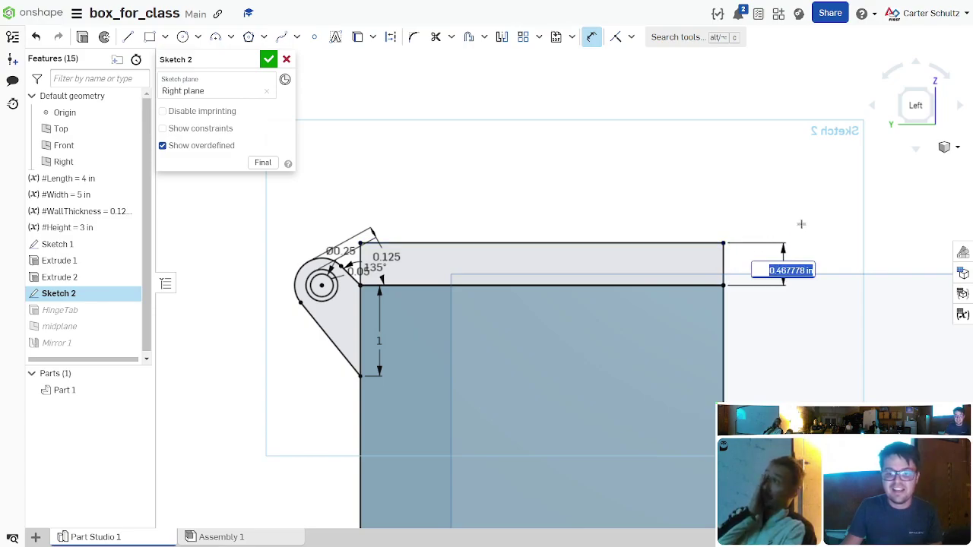
{"action": "type", "text": "#WallThickness"}
{"action": "key", "text": "Return"}
{"action": "key", "text": "Return"}
{"action": "scroll", "coordinate": [410, 206], "scroll_direction": "up", "scroll_amount": 4}
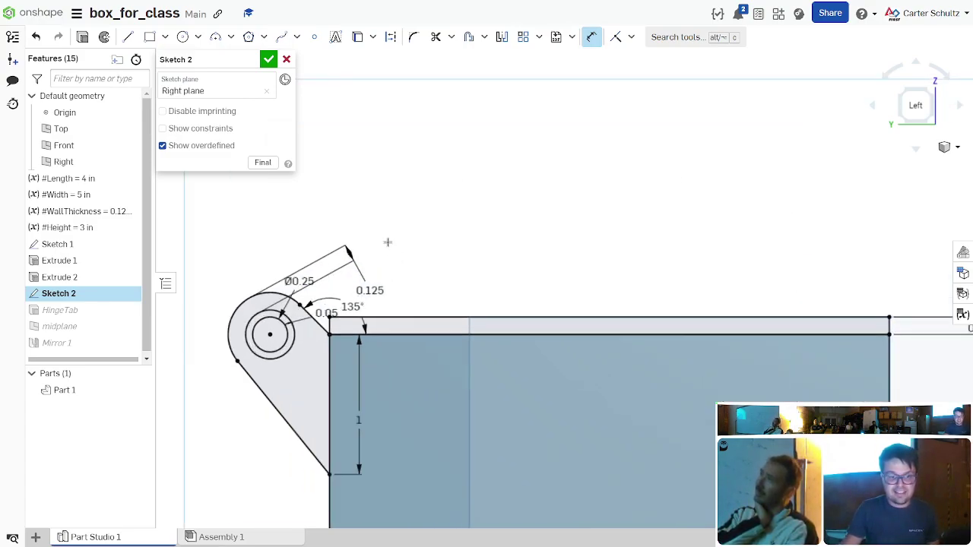
{"action": "key", "text": "Escape"}
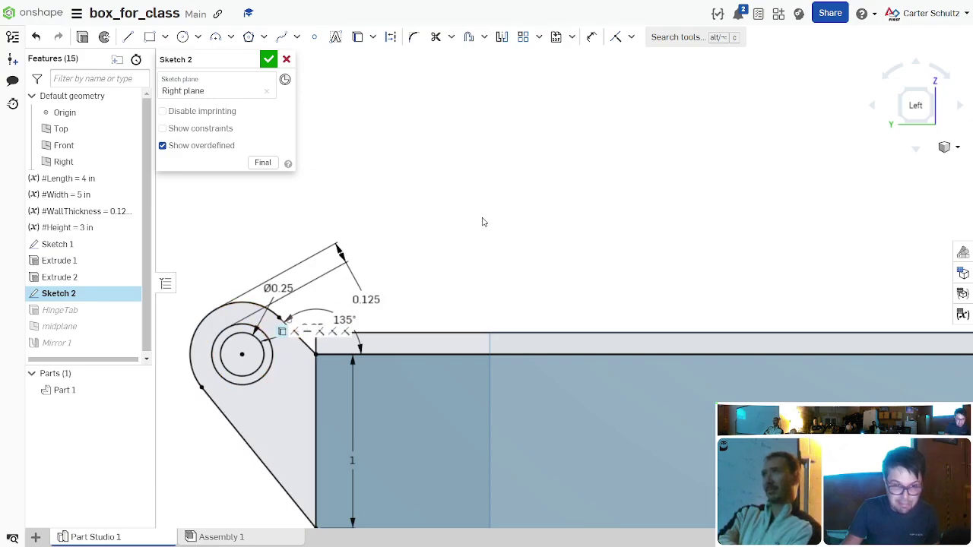
Step: Draw two lines from the inner hinge circle to the lid strip's end corners, the upper about 0.45 in and the lower about 0.405 in
{"action": "scroll", "coordinate": [207, 238], "scroll_direction": "down", "scroll_amount": 2}
{"action": "scroll", "coordinate": [187, 278], "scroll_direction": "up", "scroll_amount": 3}
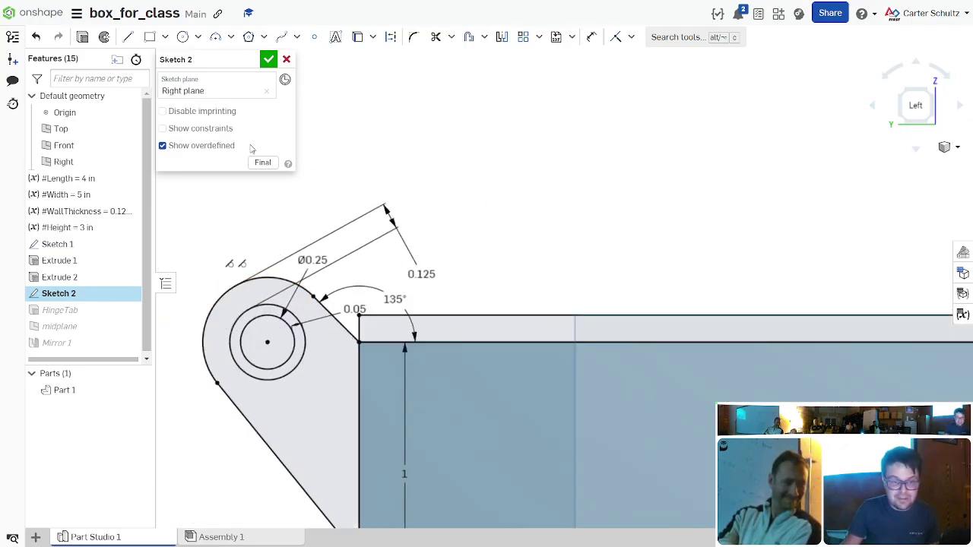
{"action": "left_click", "coordinate": [131, 41]}
{"action": "left_click", "coordinate": [266, 315]}
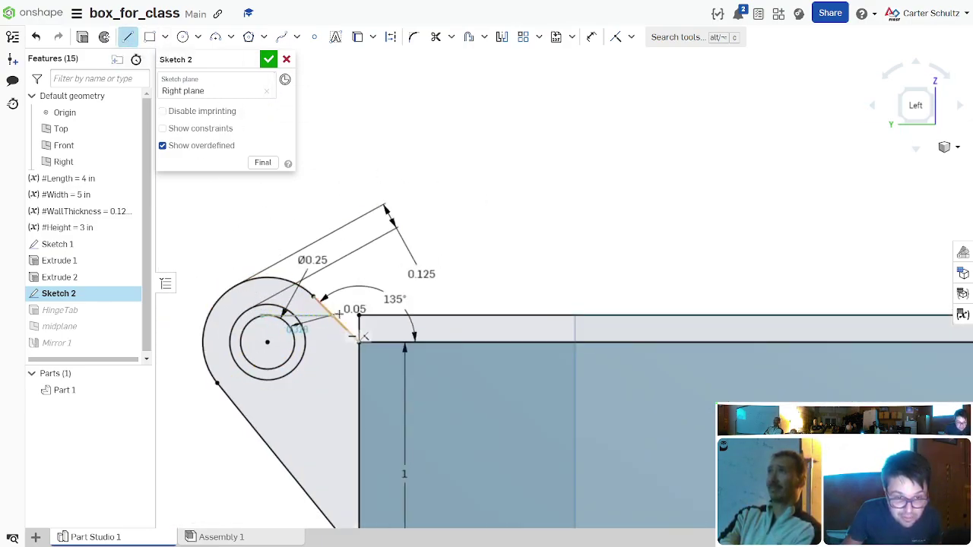
{"action": "left_click", "coordinate": [358, 315]}
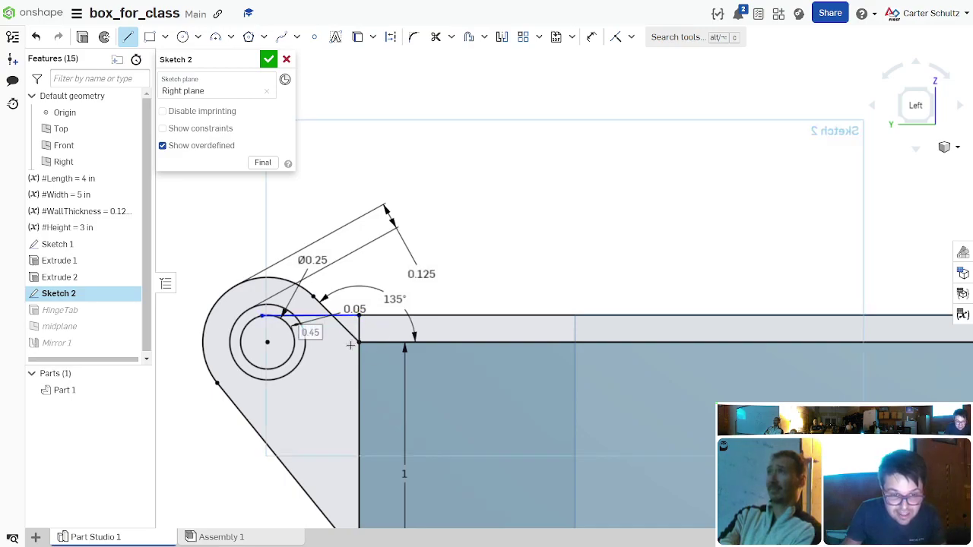
{"action": "left_click", "coordinate": [275, 367]}
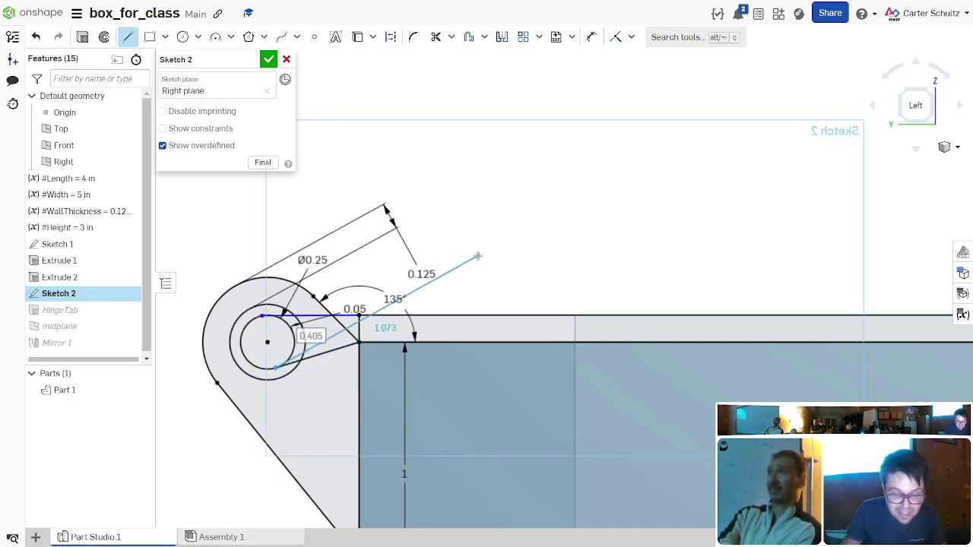
{"action": "key", "text": "Escape"}
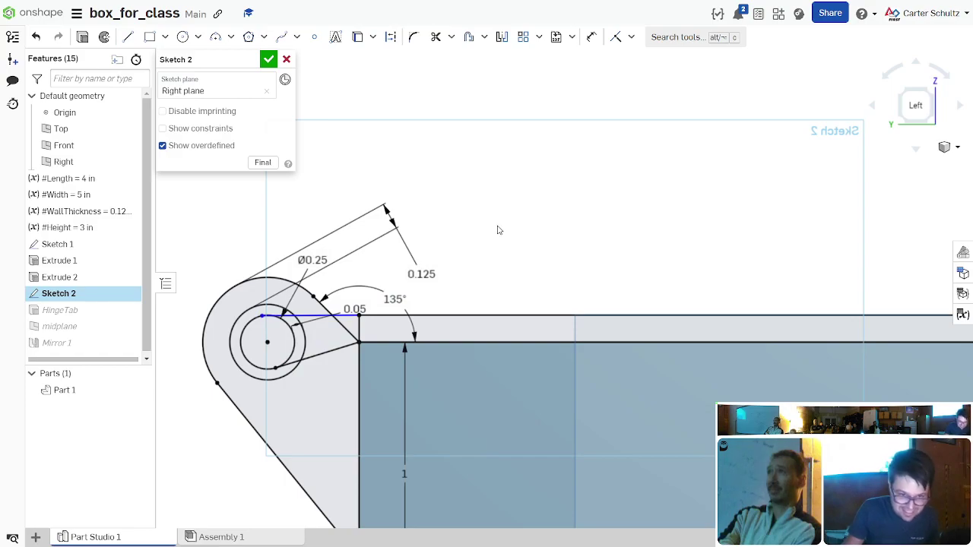
Step: Make the upper hinge line tangent to the inner hinge circle and finish Sketch 2
{"action": "left_click", "coordinate": [630, 36]}
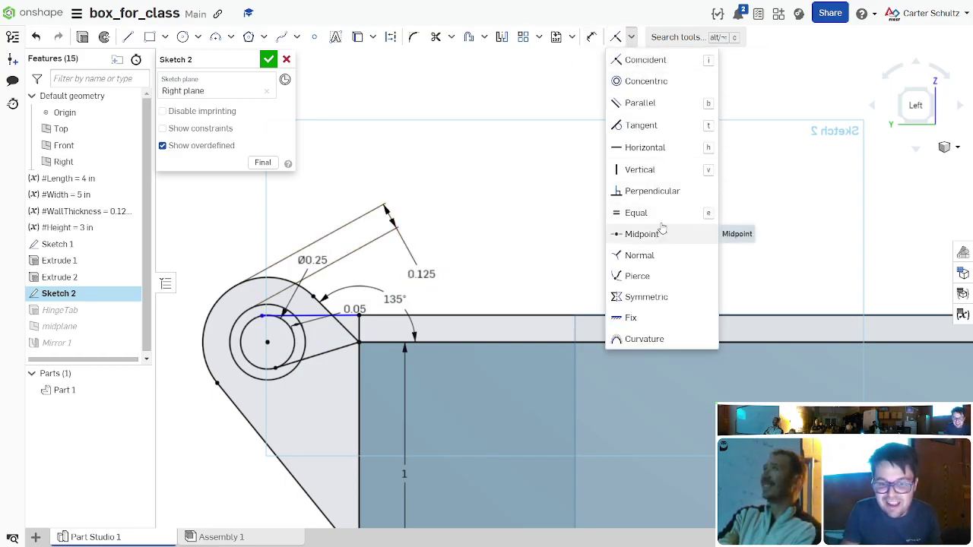
{"action": "left_click", "coordinate": [641, 125]}
{"action": "left_click", "coordinate": [283, 316]}
{"action": "left_click", "coordinate": [284, 320]}
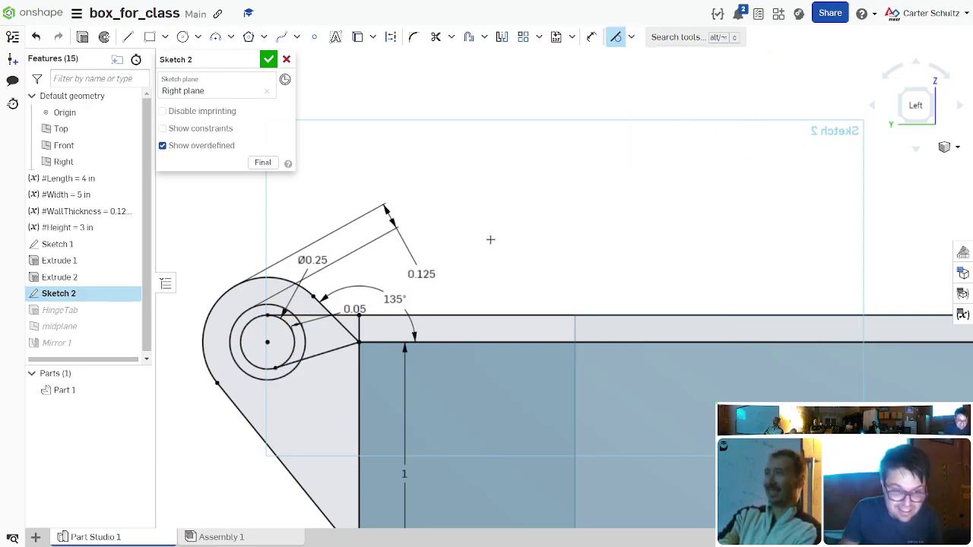
{"action": "key", "text": "Escape"}
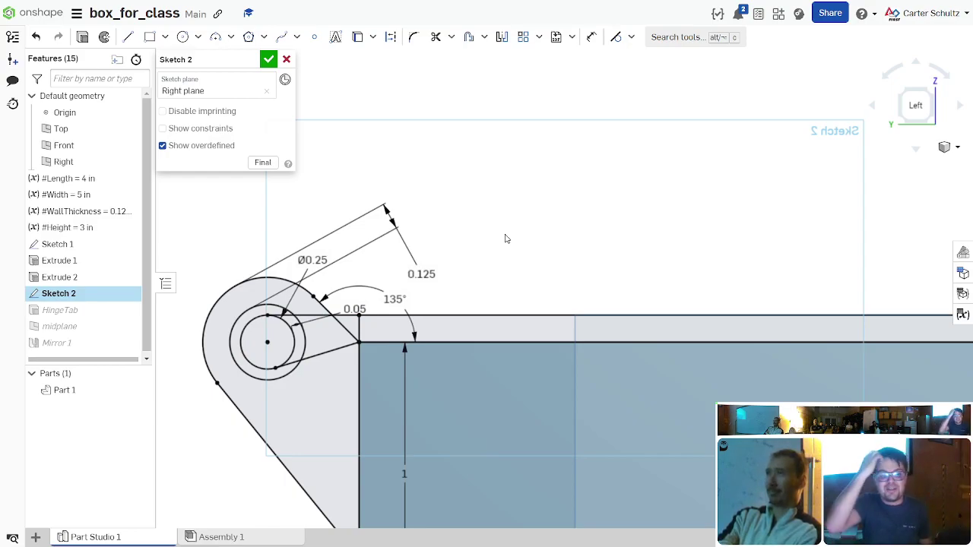
{"action": "left_click", "coordinate": [268, 58]}
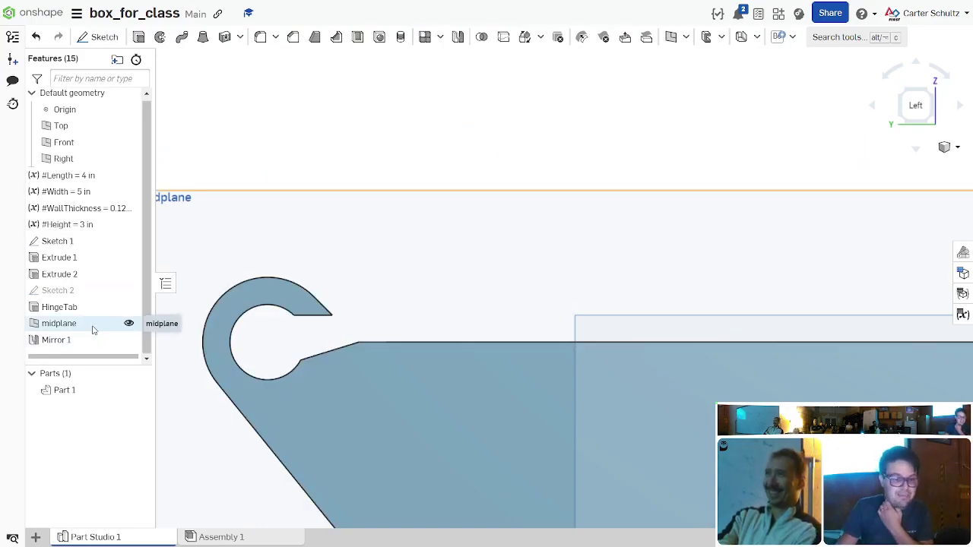
Step: Edit HingeTab to include the missing Sketch 2 region between the hinge hole and the box's upper corner
{"action": "double_click", "coordinate": [82, 292]}
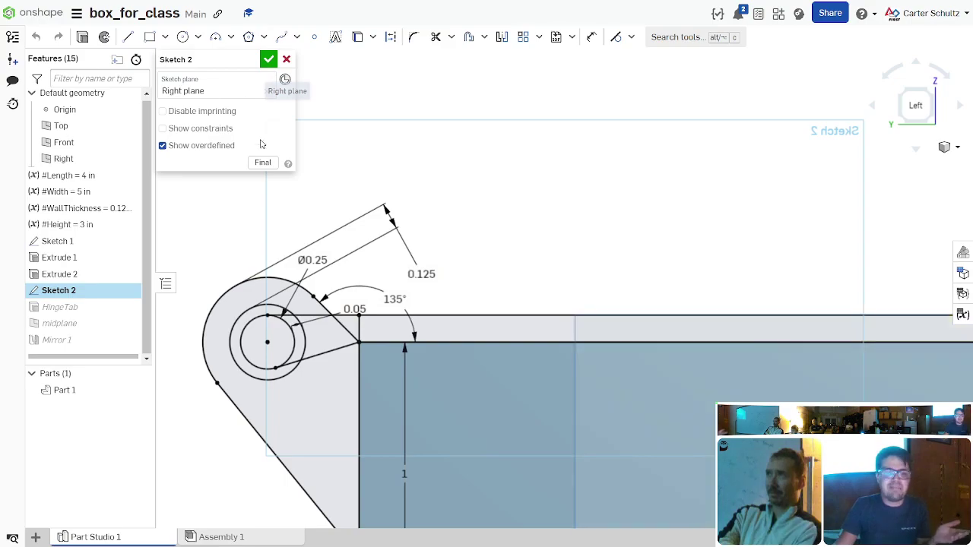
{"action": "left_click", "coordinate": [286, 59]}
{"action": "double_click", "coordinate": [59, 307]}
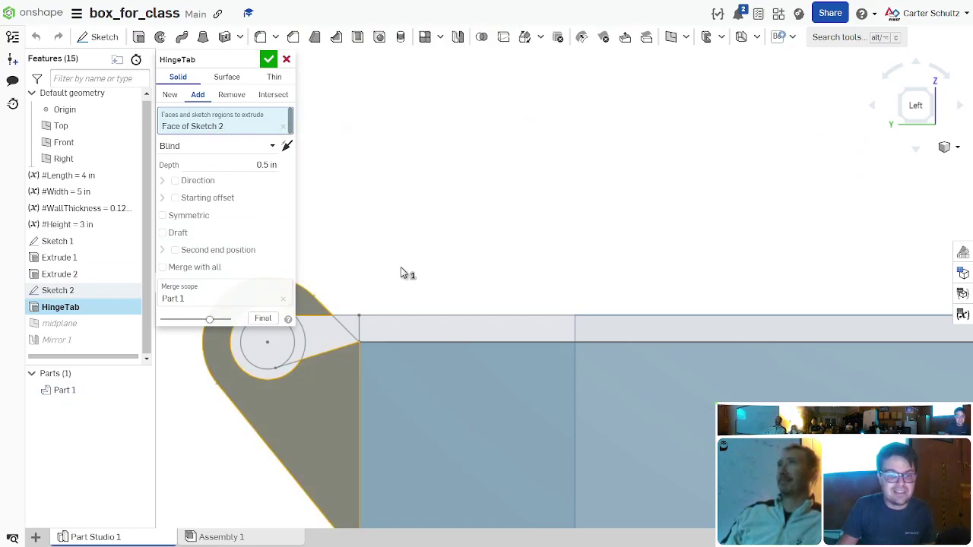
{"action": "left_click", "coordinate": [326, 334]}
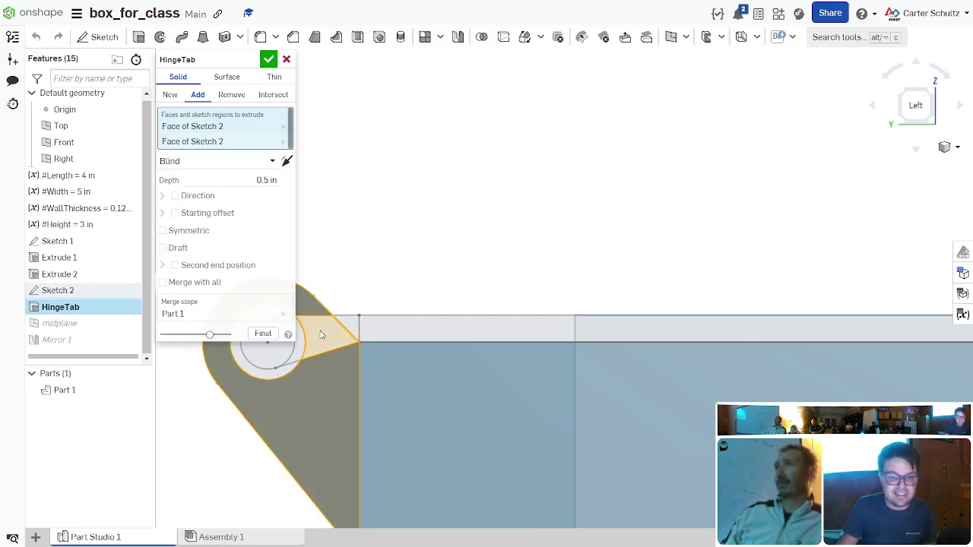
{"action": "left_click", "coordinate": [268, 58]}
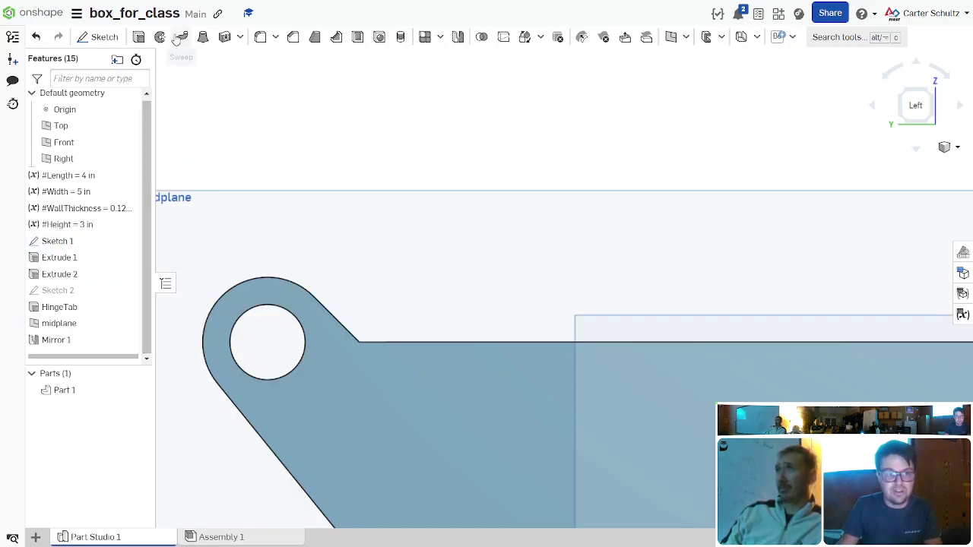
Step: Start a new extrude with Sketch 2 shown and select the hinge pin, hinge arm and lid strip regions
{"action": "key", "text": "shift+e"}
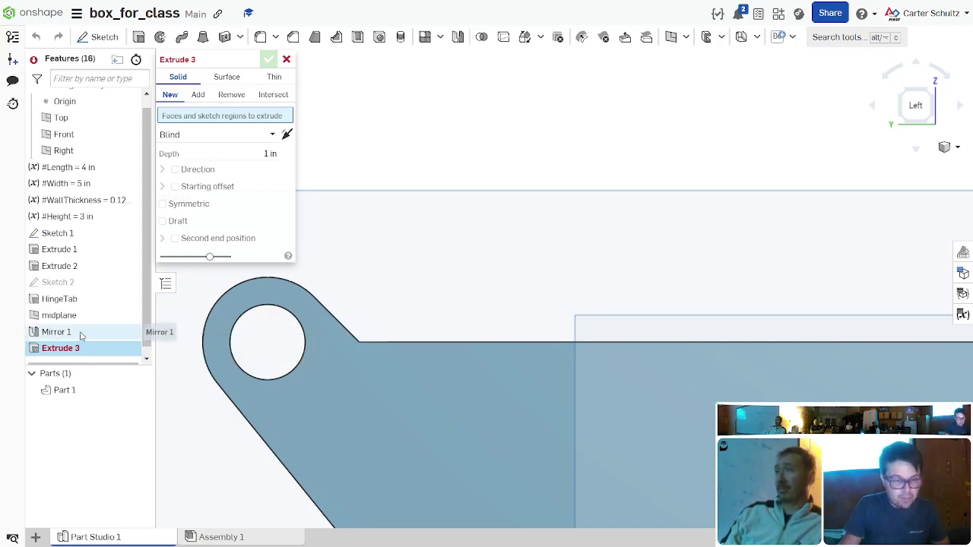
{"action": "left_click", "coordinate": [128, 282]}
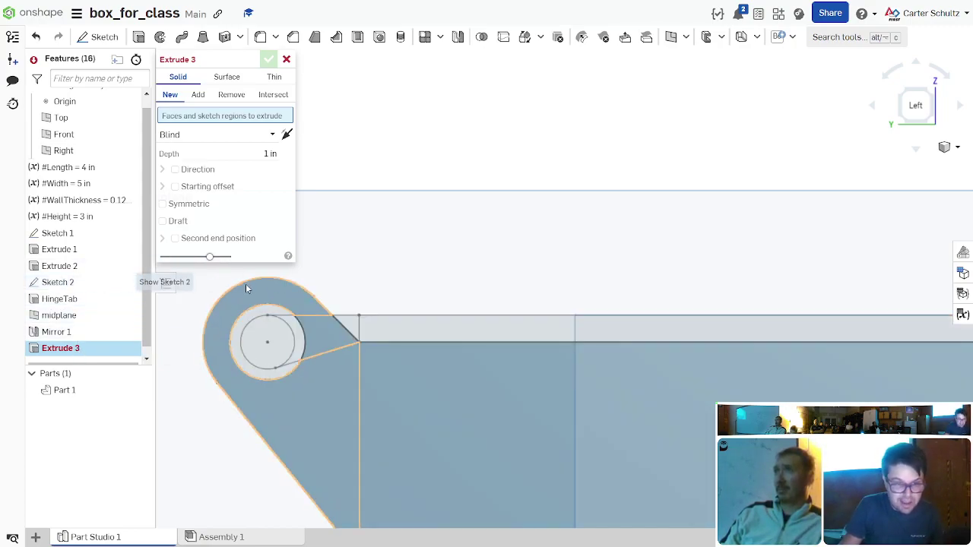
{"action": "left_click", "coordinate": [270, 343]}
{"action": "left_click", "coordinate": [340, 326]}
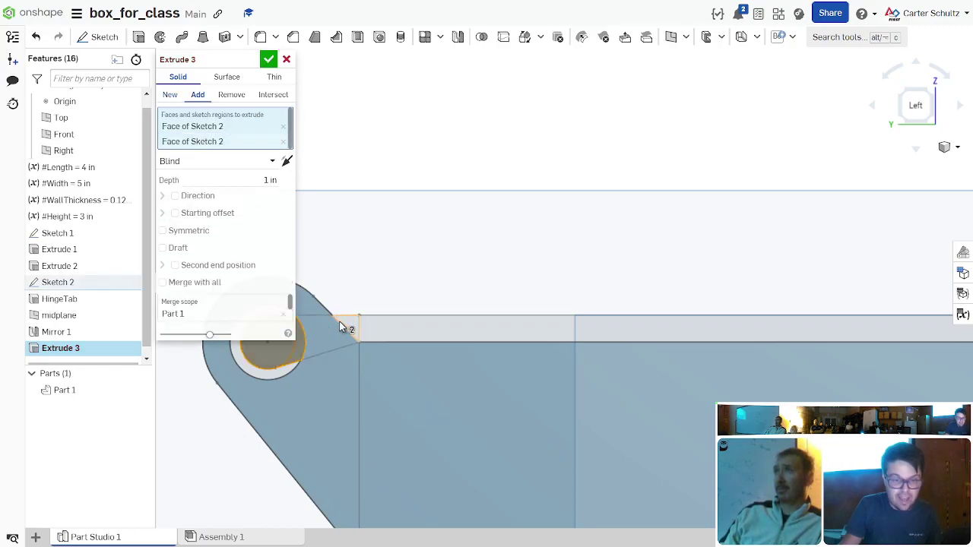
{"action": "left_click", "coordinate": [325, 334]}
{"action": "left_click", "coordinate": [353, 323]}
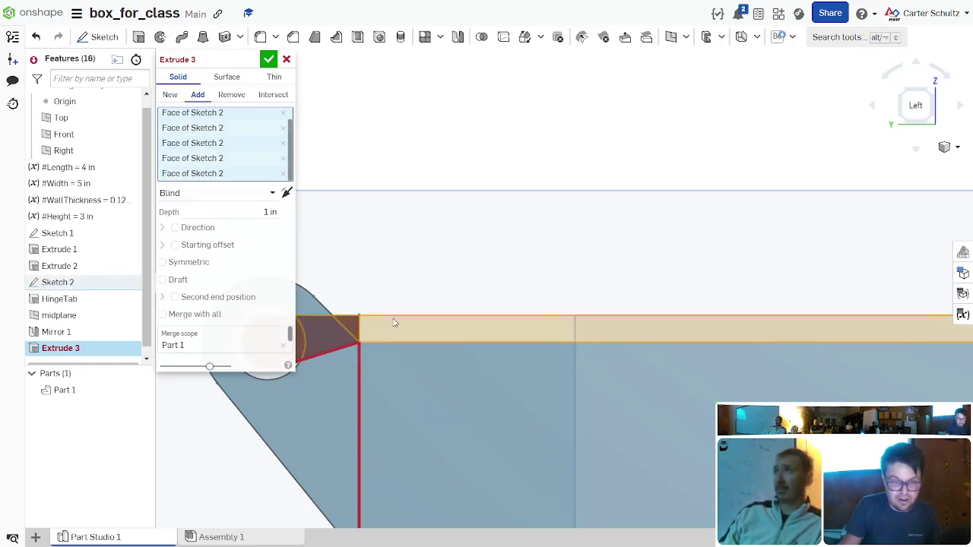
{"action": "left_click", "coordinate": [392, 329]}
Step: Deselect the hinge pin and arm regions, keeping only the long lid strip in the extrude
{"action": "scroll", "coordinate": [400, 229], "scroll_direction": "down", "scroll_amount": 3}
{"action": "right_click_drag", "start_coordinate": [399, 224], "coordinate": [412, 245]}
{"action": "right_click_drag", "start_coordinate": [501, 203], "coordinate": [368, 344]}
{"action": "scroll", "coordinate": [366, 368], "scroll_direction": "up", "scroll_amount": 5}
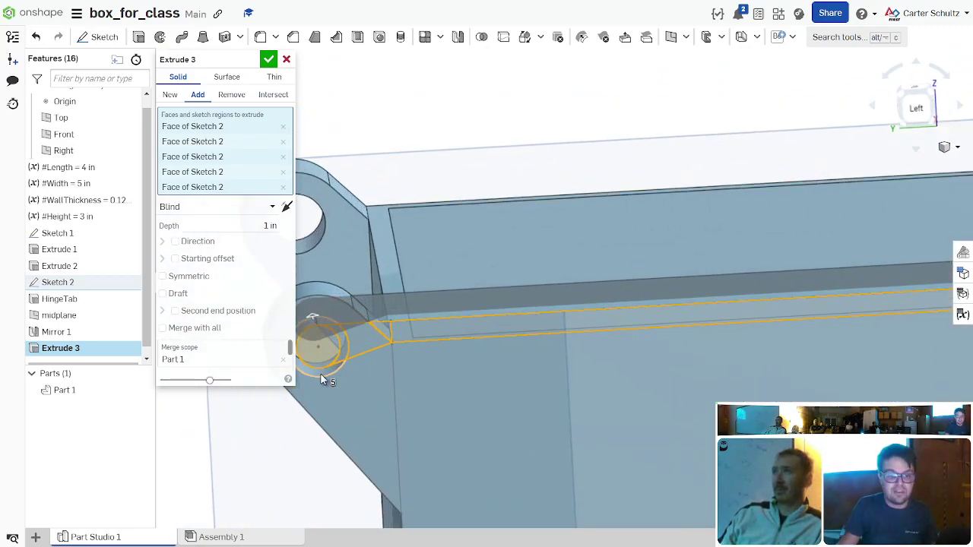
{"action": "scroll", "coordinate": [366, 358], "scroll_direction": "down", "scroll_amount": 2}
{"action": "left_click", "coordinate": [371, 317]}
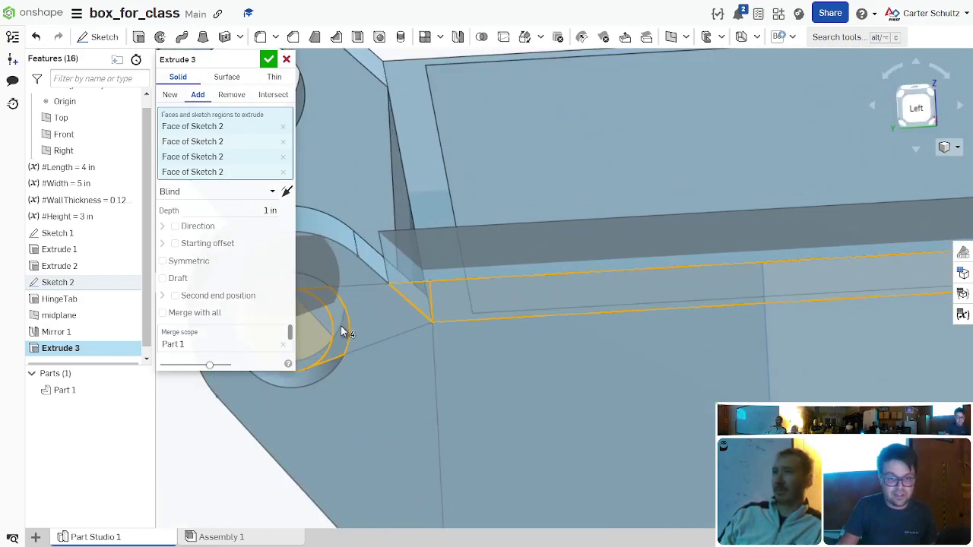
{"action": "left_click", "coordinate": [381, 317]}
{"action": "left_click", "coordinate": [420, 304]}
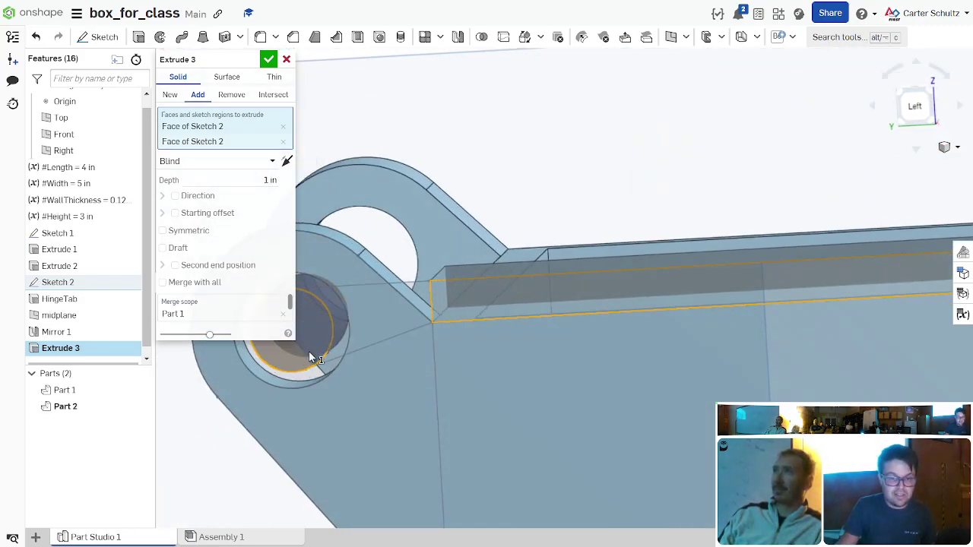
{"action": "left_click", "coordinate": [309, 351]}
Step: Set the lid strip's extrude to create a new part
{"action": "scroll", "coordinate": [506, 253], "scroll_direction": "up", "scroll_amount": 3}
{"action": "scroll", "coordinate": [501, 249], "scroll_direction": "down", "scroll_amount": 4}
{"action": "right_click_drag", "start_coordinate": [517, 206], "coordinate": [697, 263]}
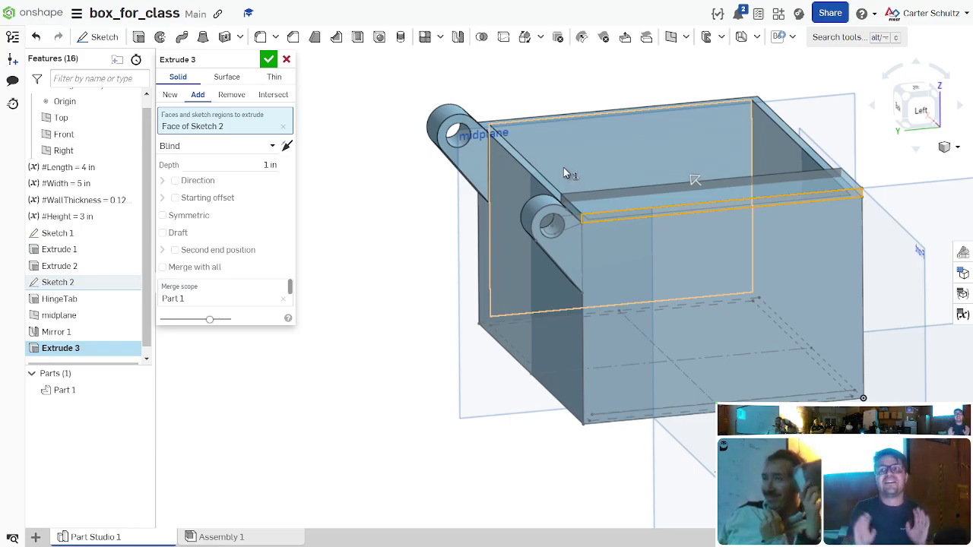
{"action": "right_click_drag", "start_coordinate": [568, 171], "coordinate": [606, 218]}
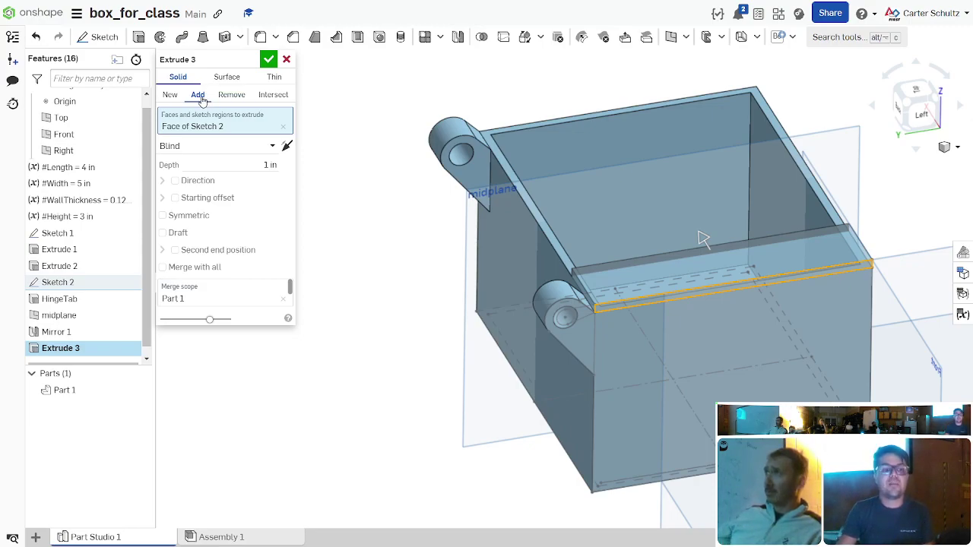
{"action": "left_click", "coordinate": [169, 95]}
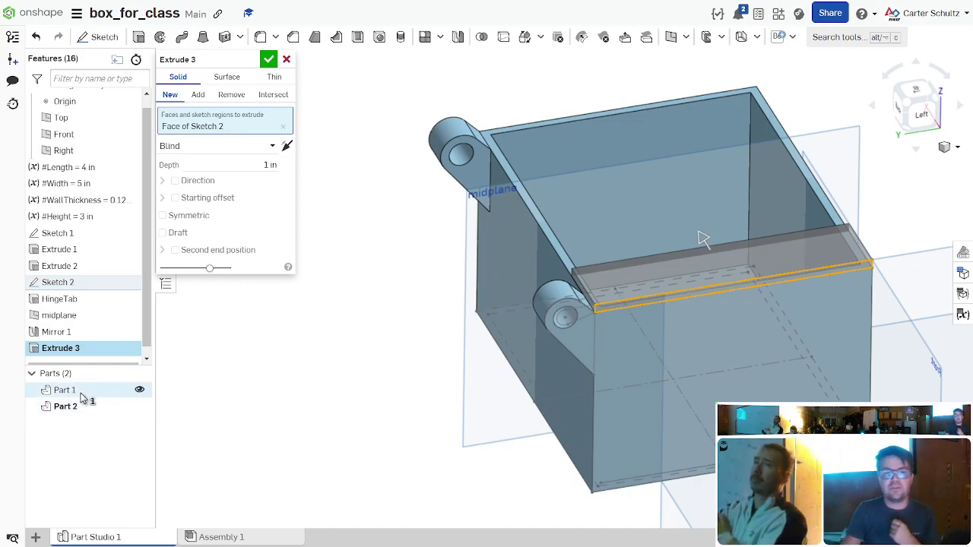
Step: Set the lid extrude's blind depth to #Length
{"action": "left_click", "coordinate": [269, 165]}
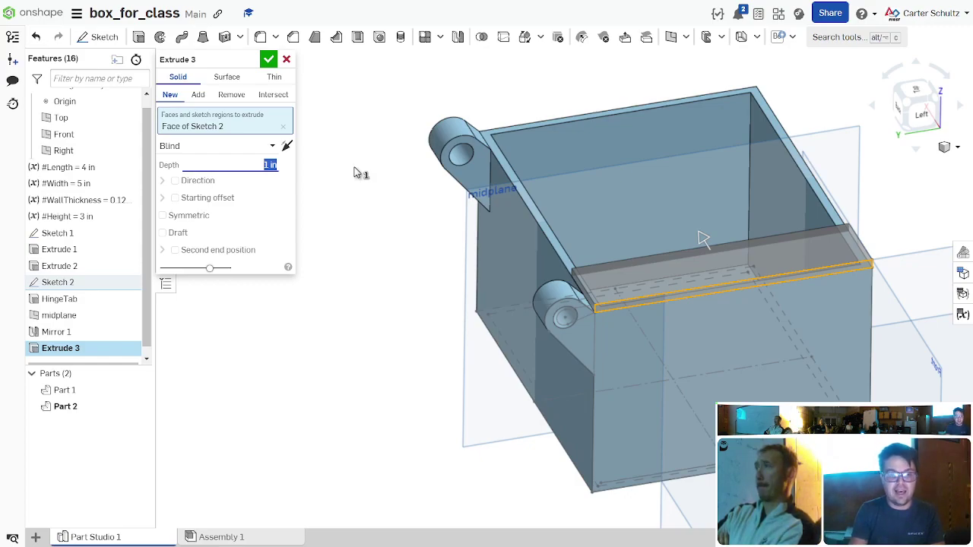
{"action": "type", "text": "#W"}
{"action": "key", "text": "BackSpace"}
{"action": "type", "text": "L"}
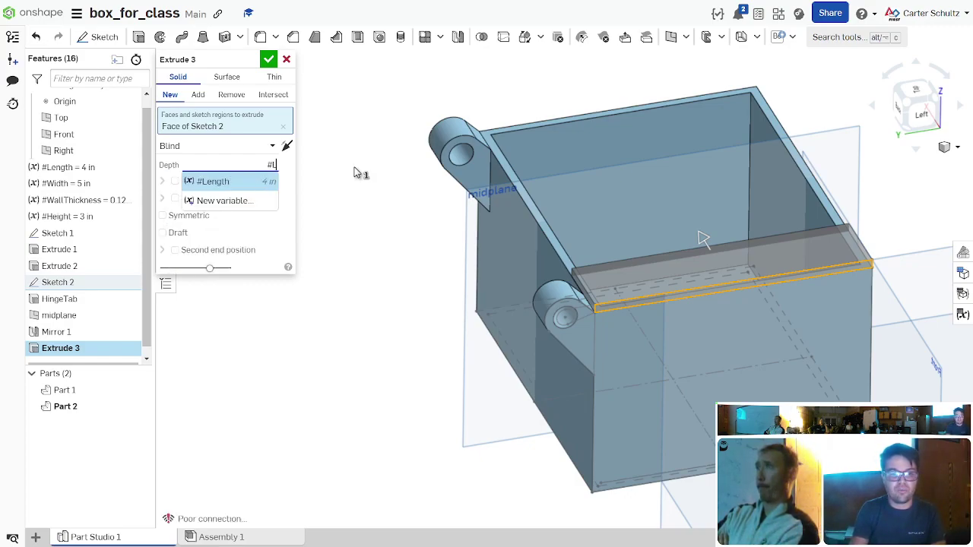
{"action": "key", "text": "Return"}
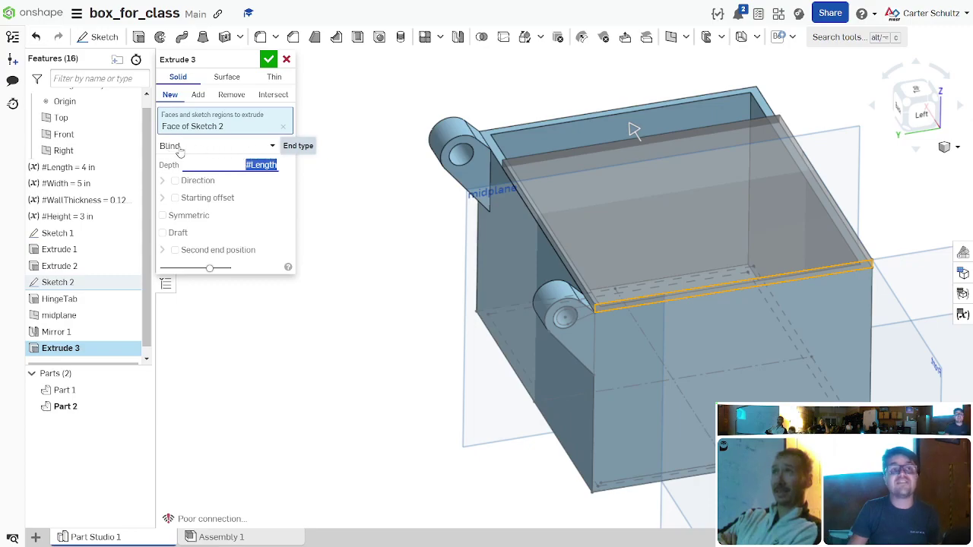
Step: Set the lid extrude's end type to Up to face, ending at the box's opposite outer side face, and accept it
{"action": "left_click", "coordinate": [236, 146]}
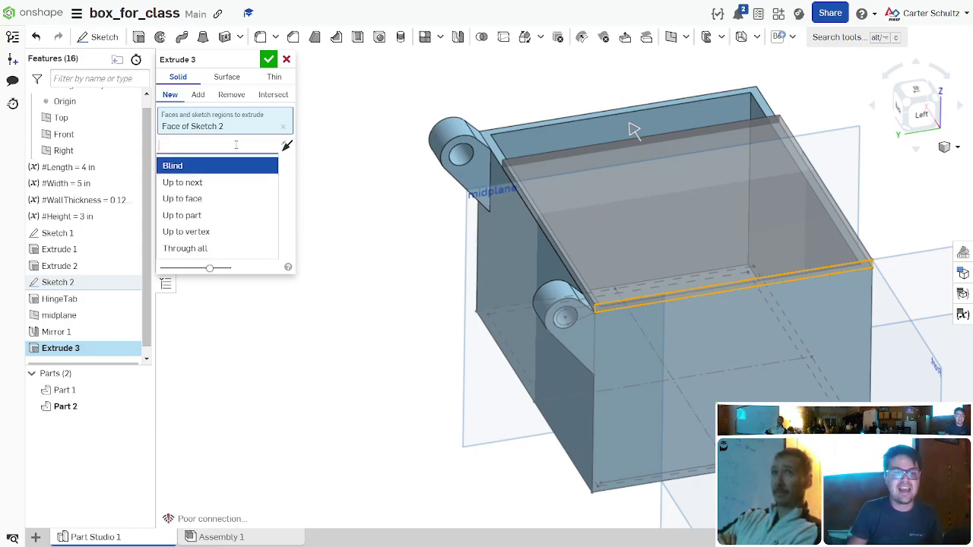
{"action": "left_click", "coordinate": [245, 198]}
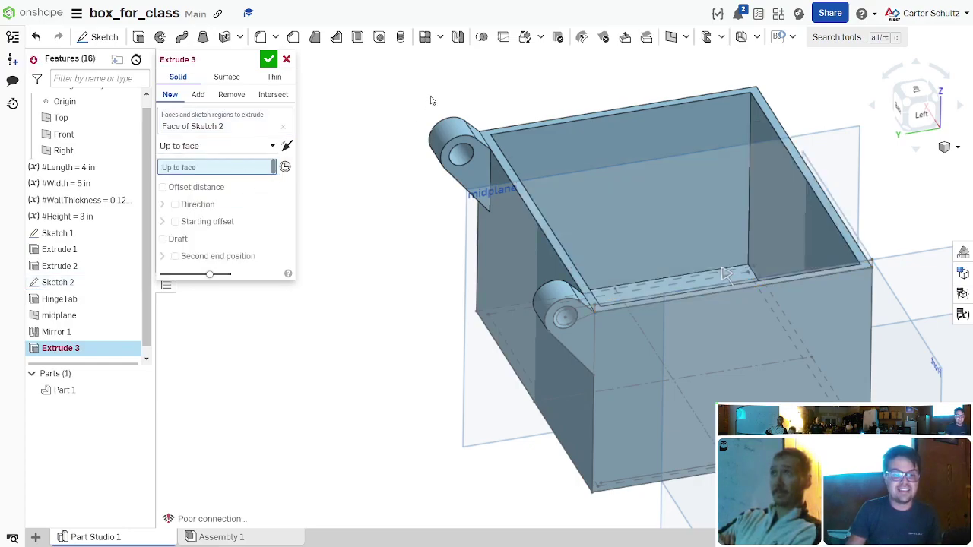
{"action": "right_click_drag", "start_coordinate": [456, 61], "coordinate": [402, 115]}
{"action": "left_click", "coordinate": [537, 162]}
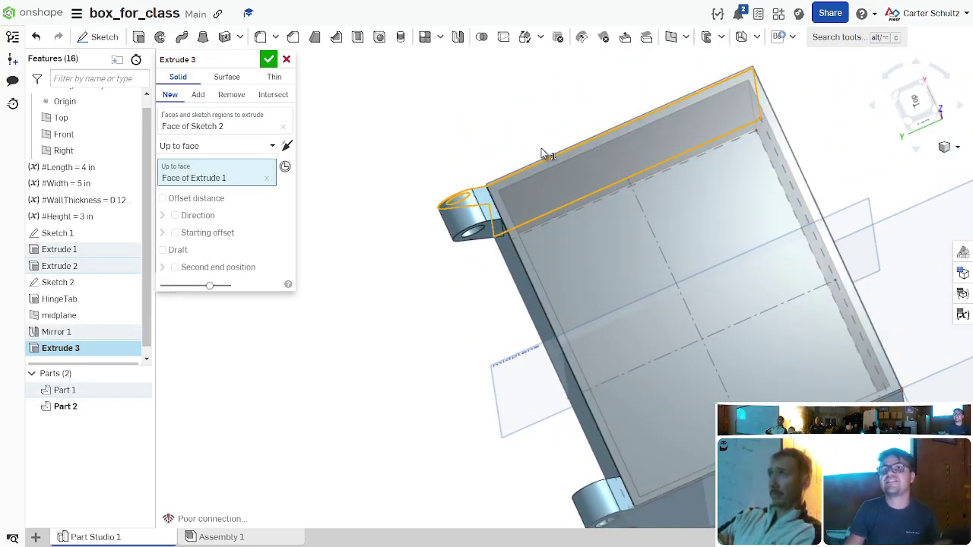
{"action": "left_click", "coordinate": [271, 60]}
Step: Rename Part 2 as Lid and Part 1 as Bottom
{"action": "right_click_drag", "start_coordinate": [360, 124], "coordinate": [513, 127]}
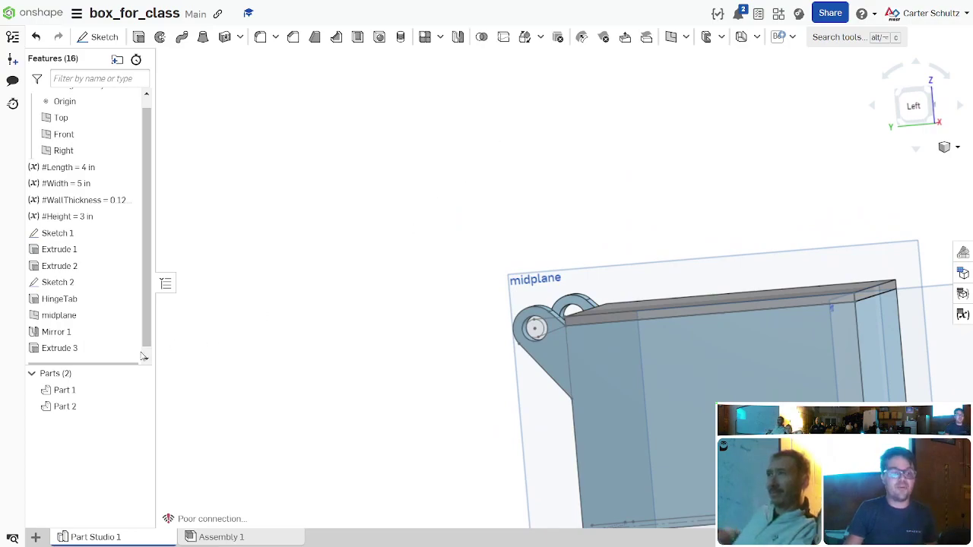
{"action": "right_click", "coordinate": [83, 411]}
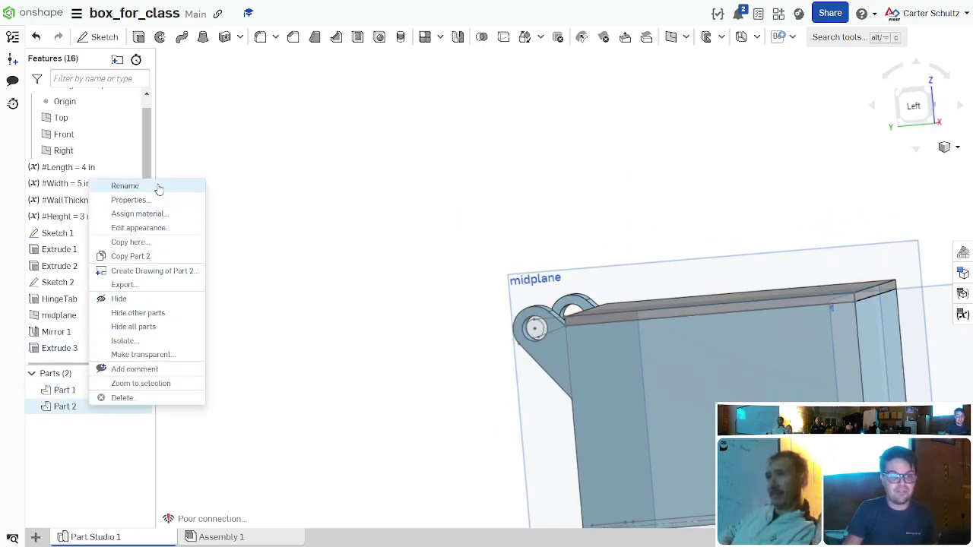
{"action": "left_click", "coordinate": [125, 185]}
{"action": "key", "text": "Return"}
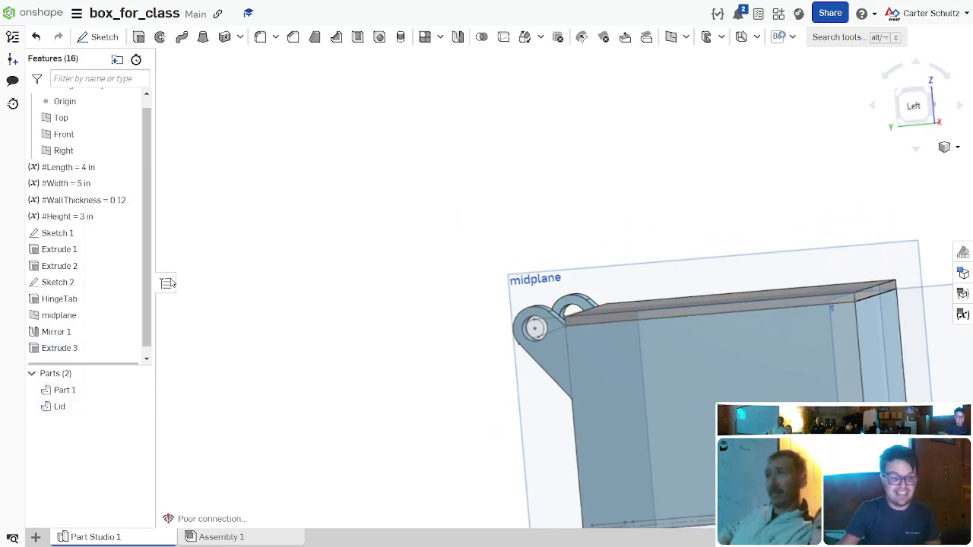
{"action": "right_click", "coordinate": [85, 390]}
{"action": "left_click", "coordinate": [184, 170]}
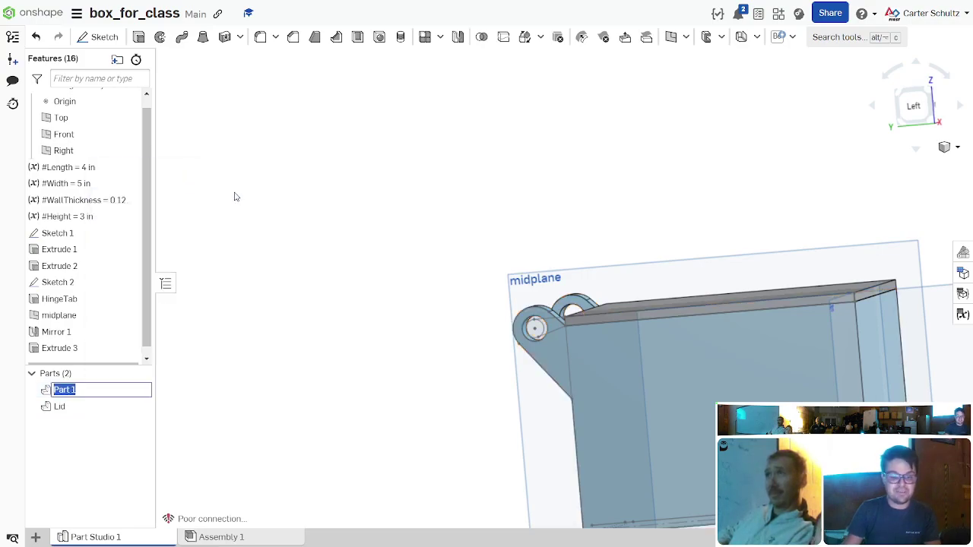
{"action": "type", "text": "Bottom"}
{"action": "key", "text": "Return"}
{"action": "scroll", "coordinate": [392, 227], "scroll_direction": "down", "scroll_amount": 2}
{"action": "right_click_drag", "start_coordinate": [392, 227], "coordinate": [406, 234]}
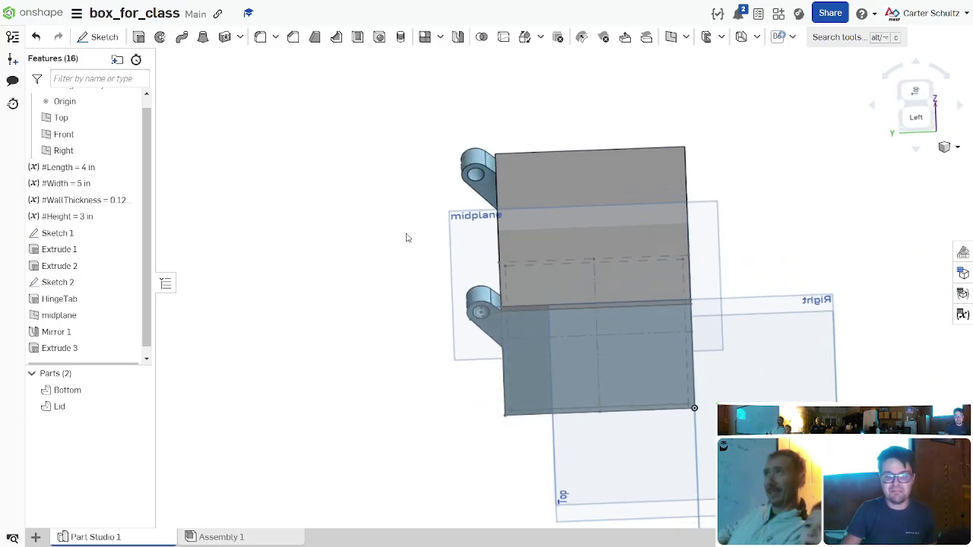
{"action": "scroll", "coordinate": [678, 157], "scroll_direction": "up", "scroll_amount": 1}
{"action": "scroll", "coordinate": [443, 175], "scroll_direction": "up", "scroll_amount": 2}
{"action": "right_click_drag", "start_coordinate": [443, 175], "coordinate": [400, 193]}
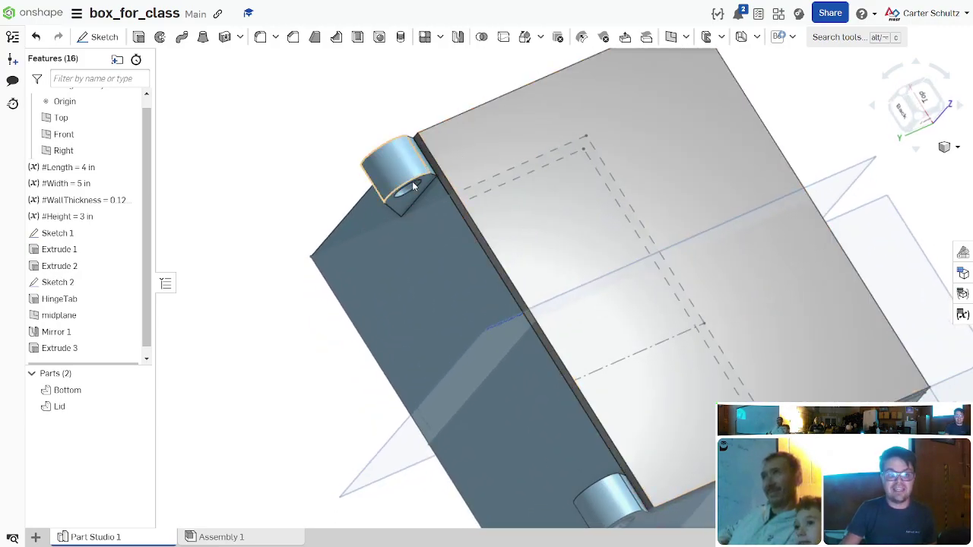
Step: Start an extrude of the three adjoining Sketch 2 regions forming the lid's hinge arm, from the lid's edge to the inner circle in the hinge hole
{"action": "right_click_drag", "start_coordinate": [490, 203], "coordinate": [545, 211]}
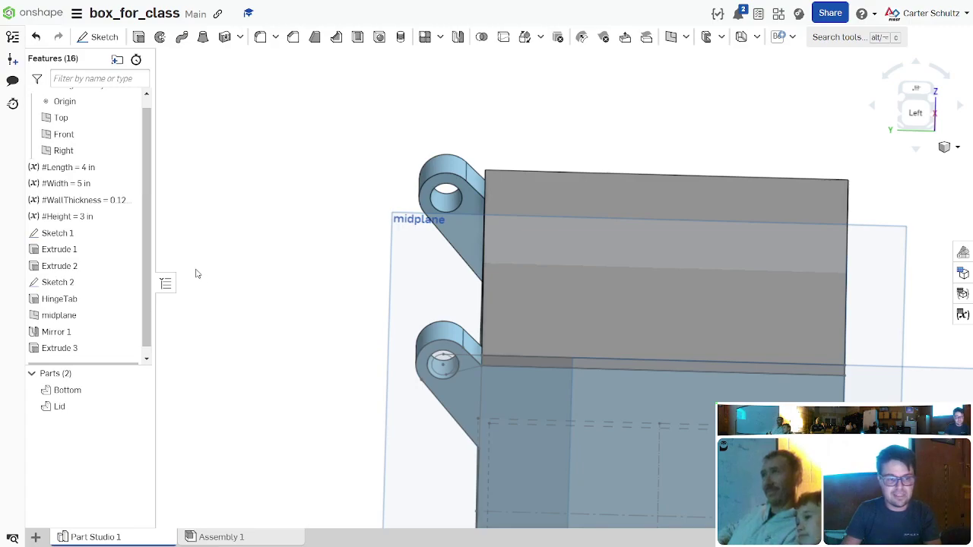
{"action": "key", "text": "shift+e"}
{"action": "scroll", "coordinate": [317, 276], "scroll_direction": "up", "scroll_amount": 10}
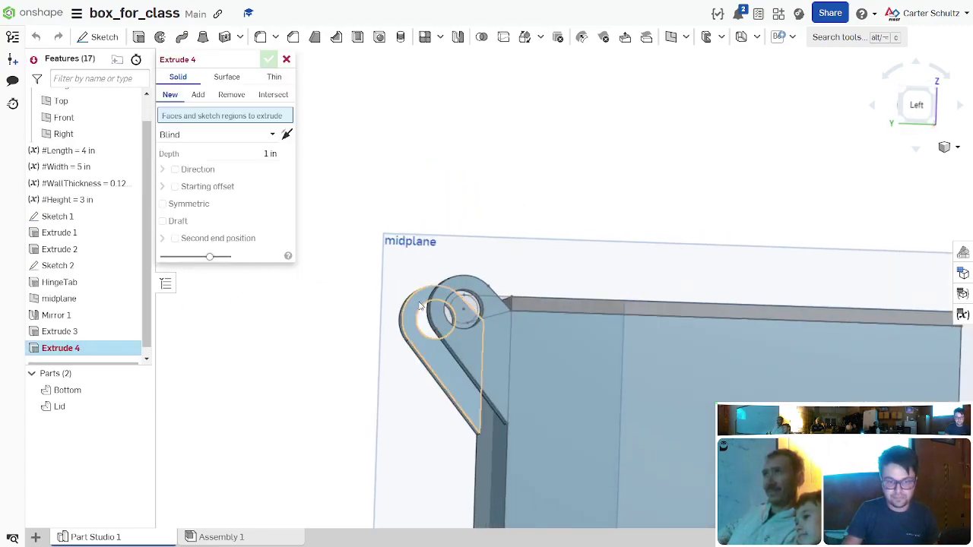
{"action": "scroll", "coordinate": [517, 304], "scroll_direction": "up", "scroll_amount": 3}
{"action": "left_click", "coordinate": [505, 306]}
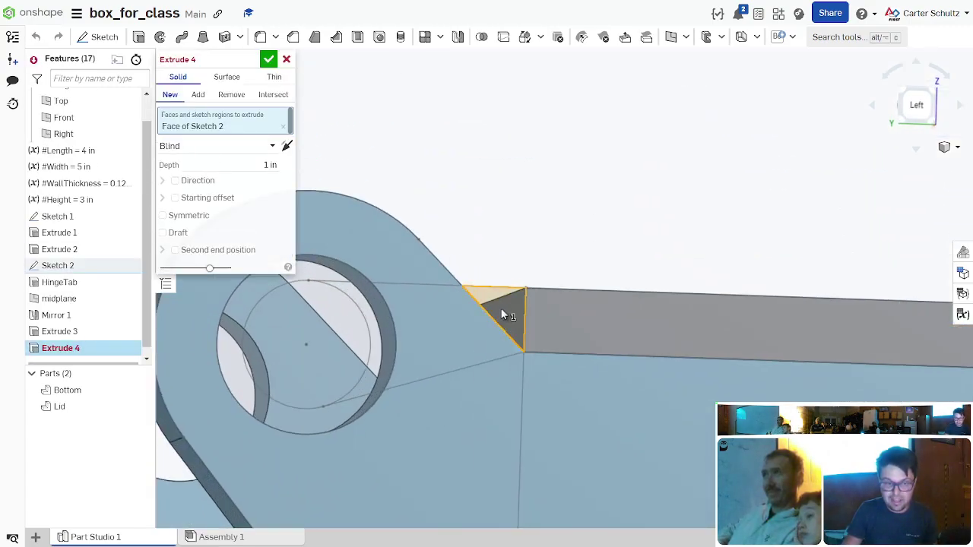
{"action": "left_click", "coordinate": [432, 320]}
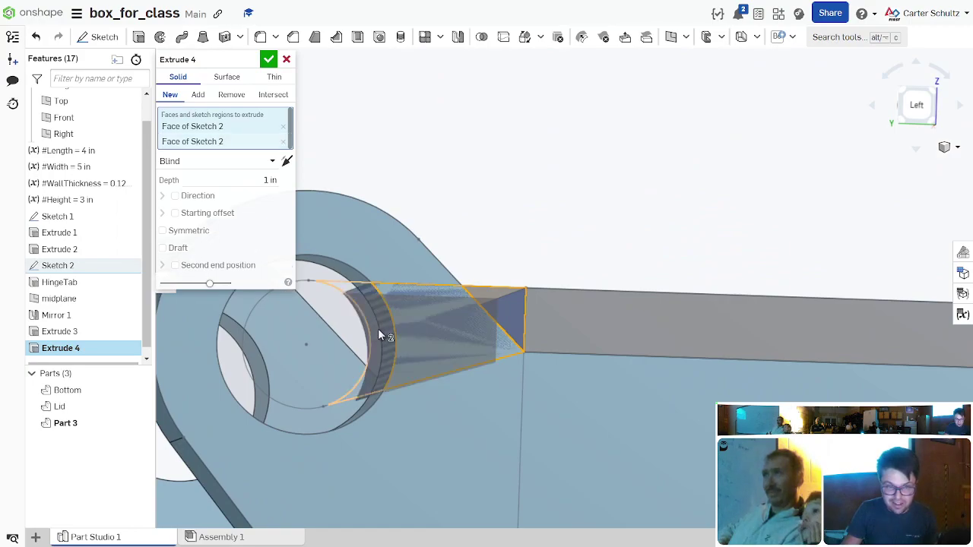
{"action": "left_click", "coordinate": [378, 330]}
{"action": "right_click_drag", "start_coordinate": [478, 202], "coordinate": [523, 187]}
{"action": "scroll", "coordinate": [522, 190], "scroll_direction": "down", "scroll_amount": 6}
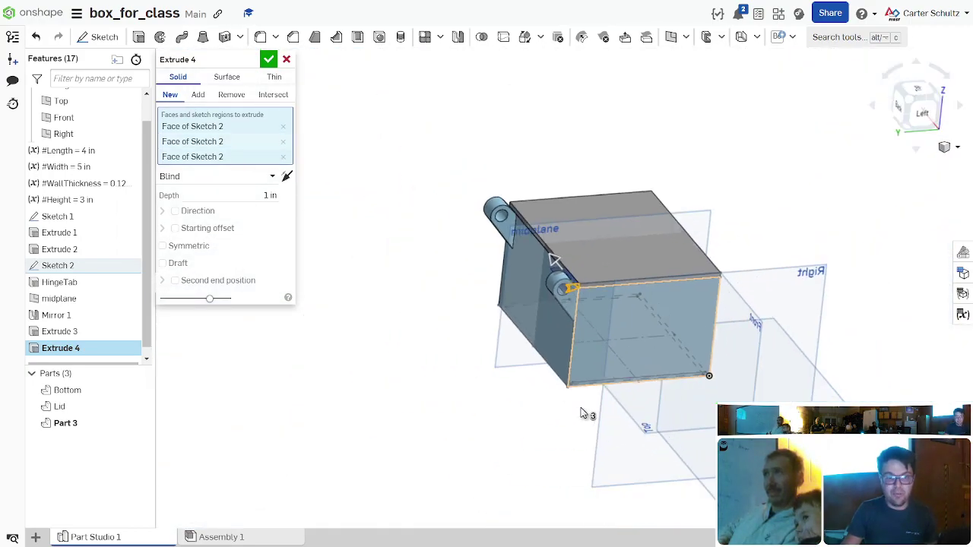
{"action": "scroll", "coordinate": [578, 365], "scroll_direction": "up", "scroll_amount": 5}
{"action": "right_click_drag", "start_coordinate": [544, 367], "coordinate": [608, 433]}
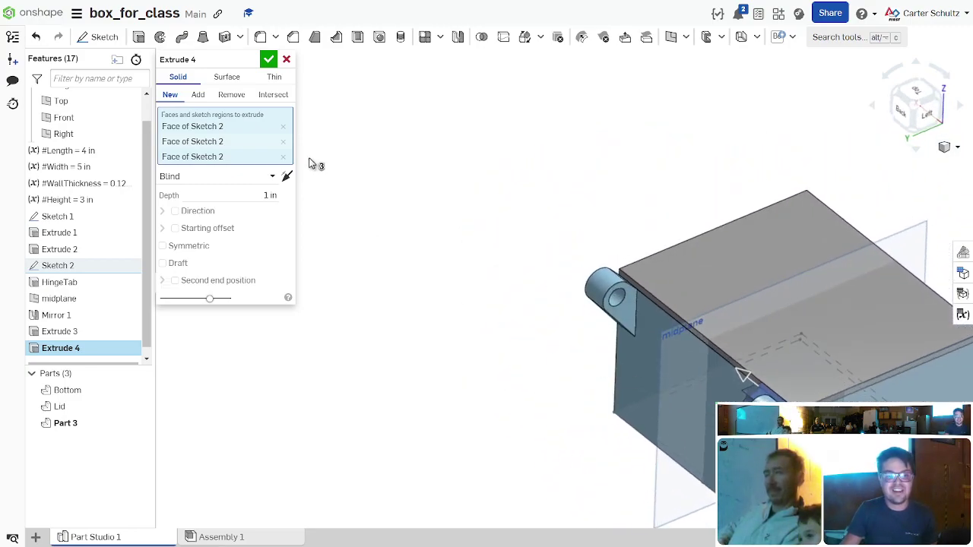
Step: Enable a second end position on the hinge extrusion, extend its first depth to 2.88 in, and flip the second direction
{"action": "left_click", "coordinate": [266, 177]}
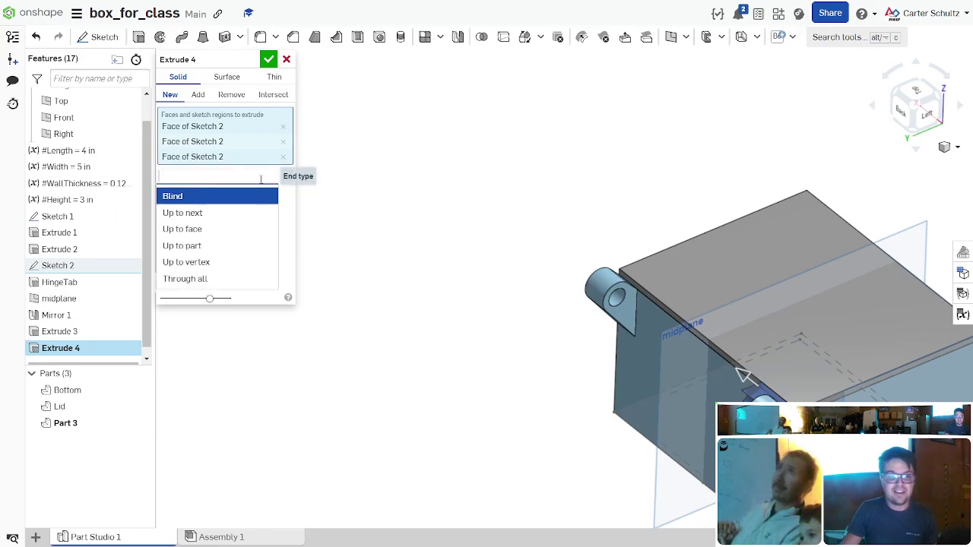
{"action": "left_click", "coordinate": [293, 220]}
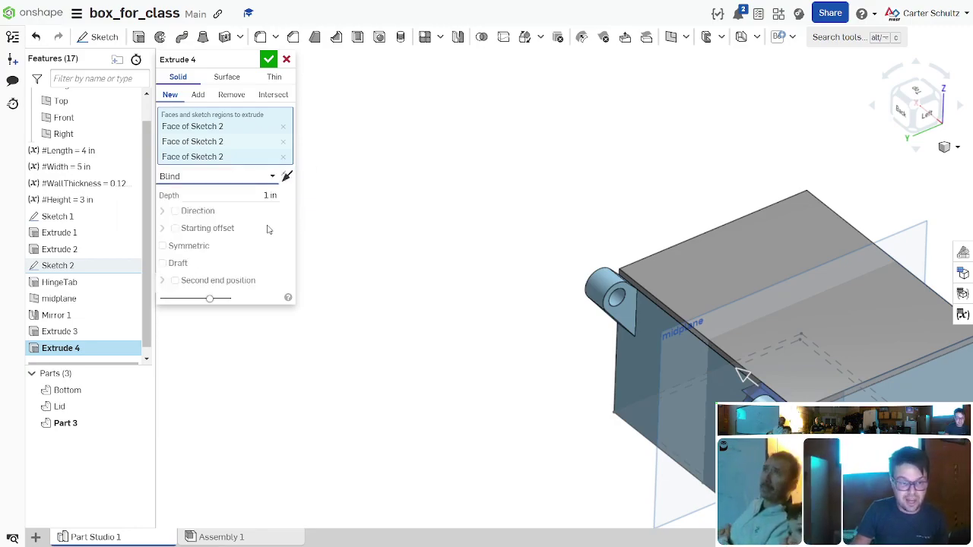
{"action": "left_click", "coordinate": [175, 281]}
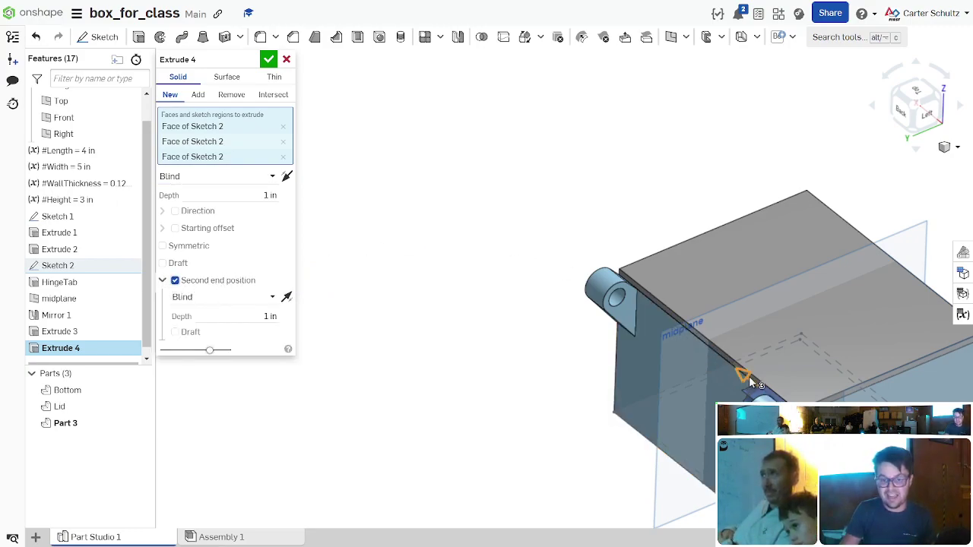
{"action": "left_click_drag", "start_coordinate": [739, 379], "coordinate": [673, 319]}
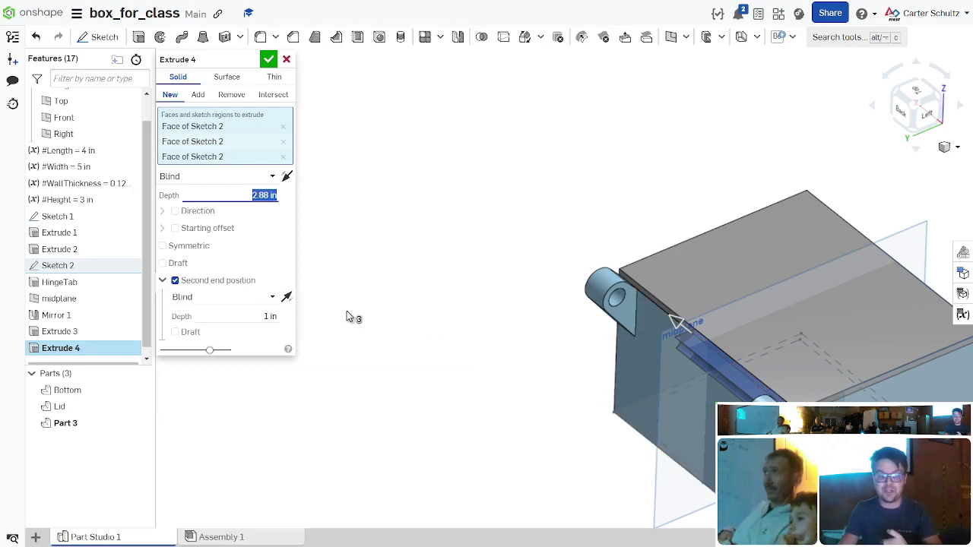
{"action": "left_click", "coordinate": [288, 299]}
{"action": "right_click_drag", "start_coordinate": [474, 302], "coordinate": [495, 332]}
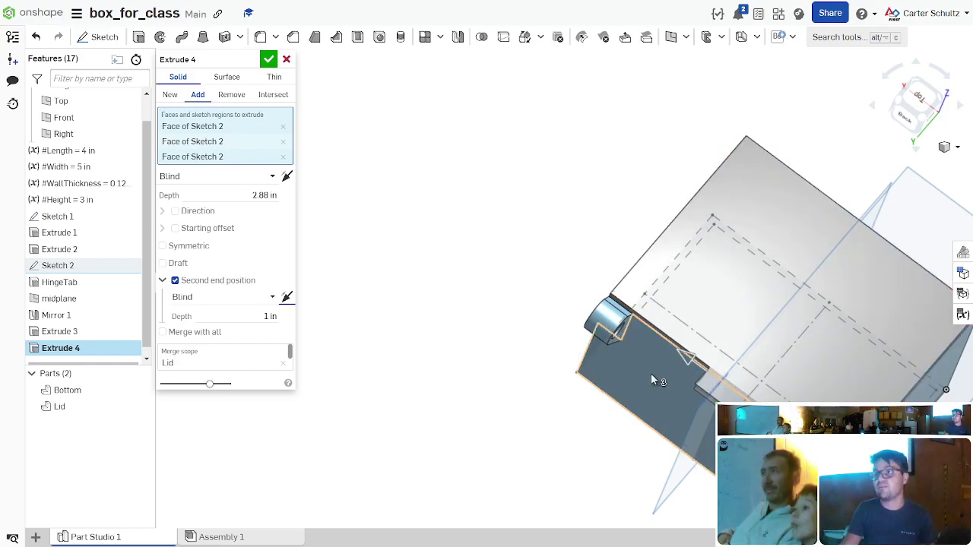
Step: Set the extrusion's second end to Up to face, ending at the inner face of the HingeTab
{"action": "left_click", "coordinate": [243, 301]}
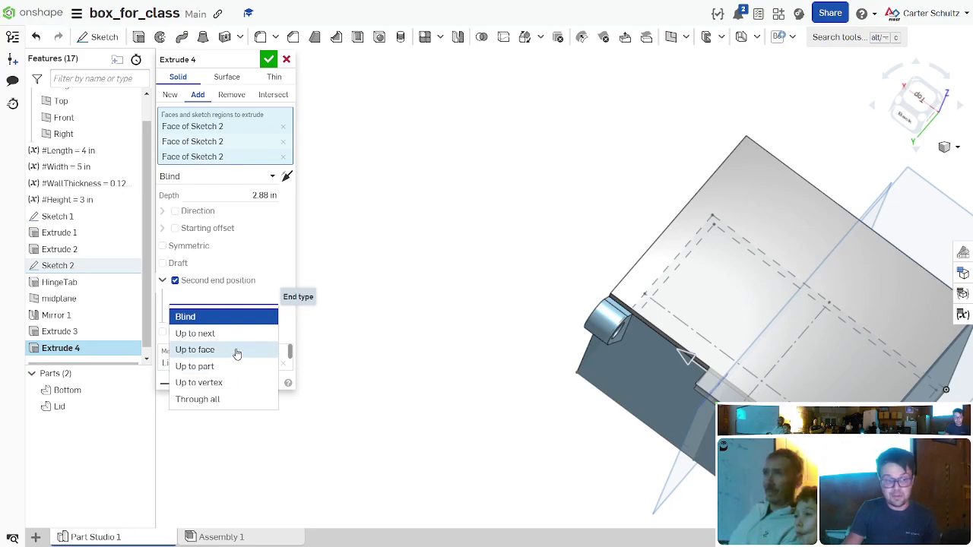
{"action": "left_click", "coordinate": [195, 350]}
{"action": "scroll", "coordinate": [544, 456], "scroll_direction": "down", "scroll_amount": 3}
{"action": "right_click_drag", "start_coordinate": [548, 458], "coordinate": [604, 395]}
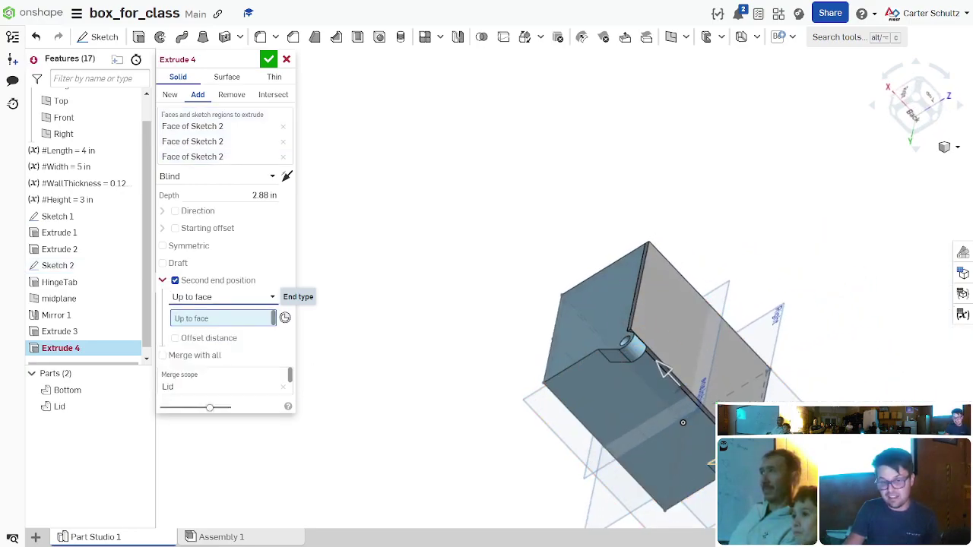
{"action": "left_click", "coordinate": [628, 347]}
{"action": "right_click_drag", "start_coordinate": [740, 393], "coordinate": [663, 382]}
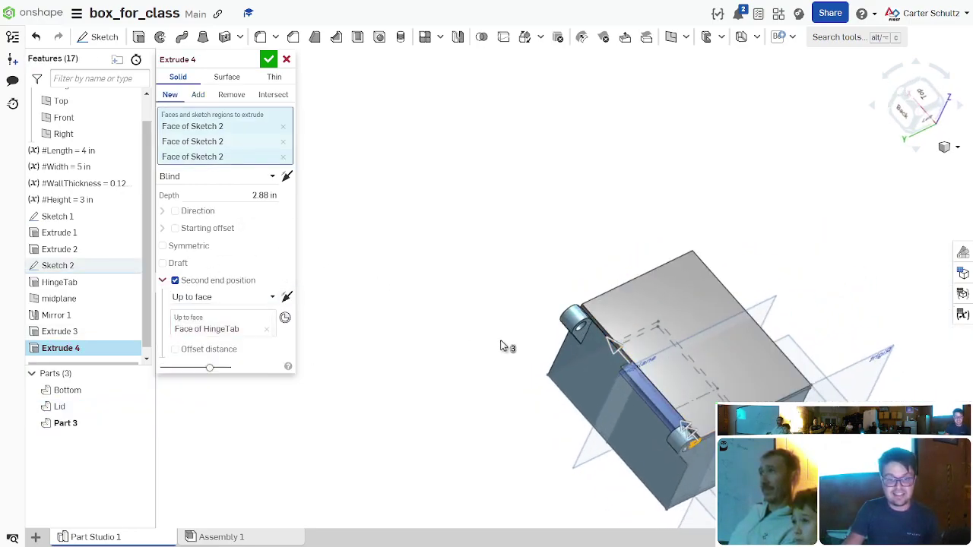
Step: Set the extrusion's first end to Up to face, ending at the inner face of the mirrored hinge tab
{"action": "left_click", "coordinate": [246, 175]}
{"action": "left_click", "coordinate": [228, 238]}
{"action": "right_click_drag", "start_coordinate": [456, 320], "coordinate": [555, 251]}
{"action": "left_click", "coordinate": [564, 308]}
{"action": "scroll", "coordinate": [544, 173], "scroll_direction": "up", "scroll_amount": 5}
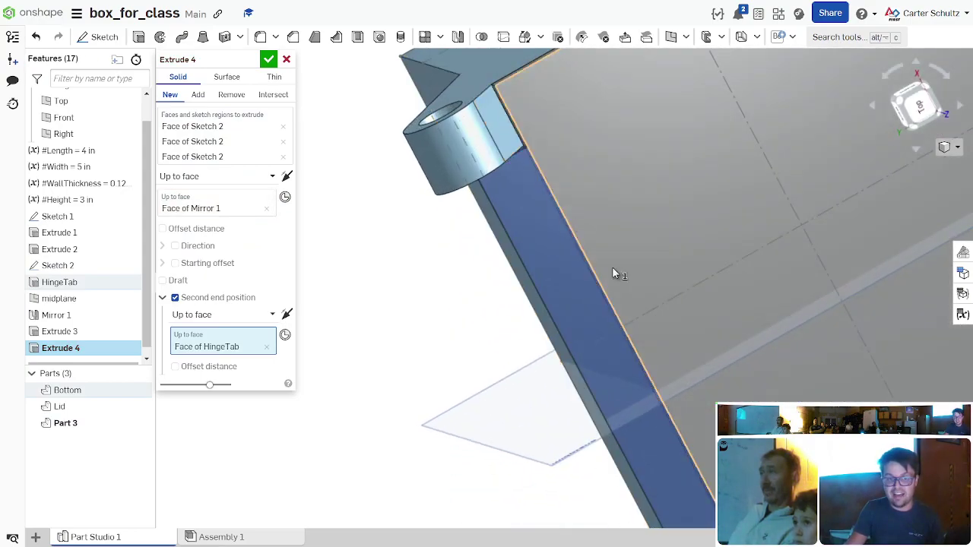
{"action": "scroll", "coordinate": [694, 391], "scroll_direction": "down", "scroll_amount": 5}
{"action": "right_click_drag", "start_coordinate": [694, 390], "coordinate": [669, 322]}
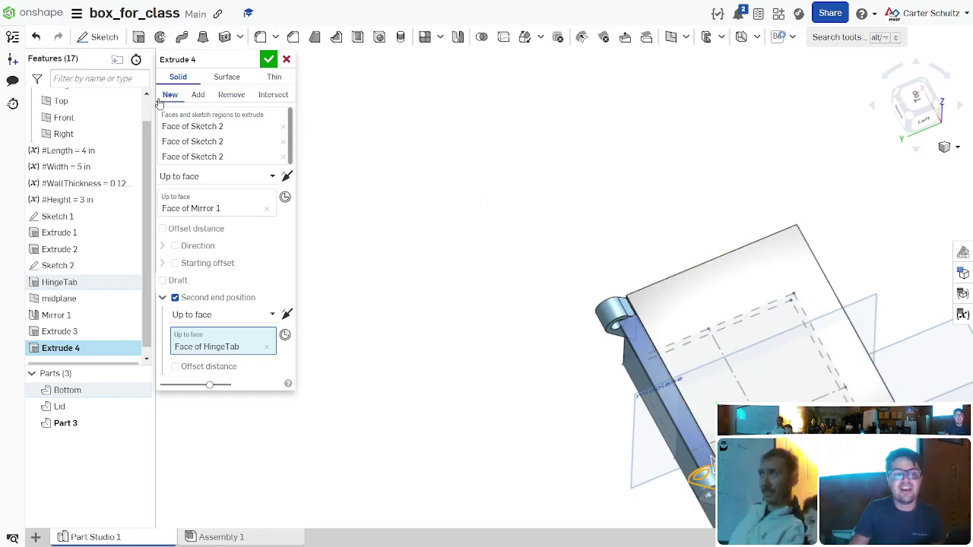
{"action": "scroll", "coordinate": [627, 402], "scroll_direction": "up", "scroll_amount": 5}
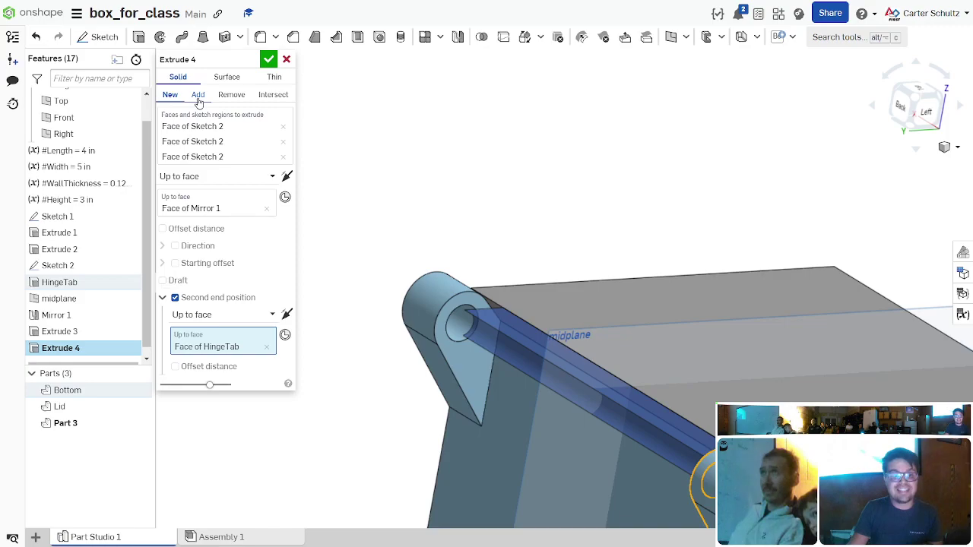
Step: Add the extrusion between the hinge tabs to the Lid part as a solid and accept the feature
{"action": "left_click", "coordinate": [197, 95]}
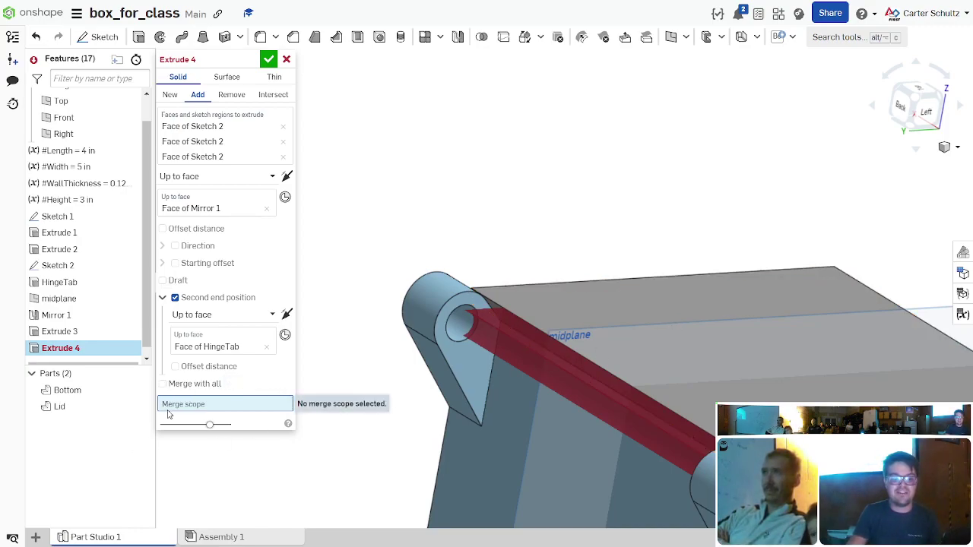
{"action": "left_click", "coordinate": [661, 322]}
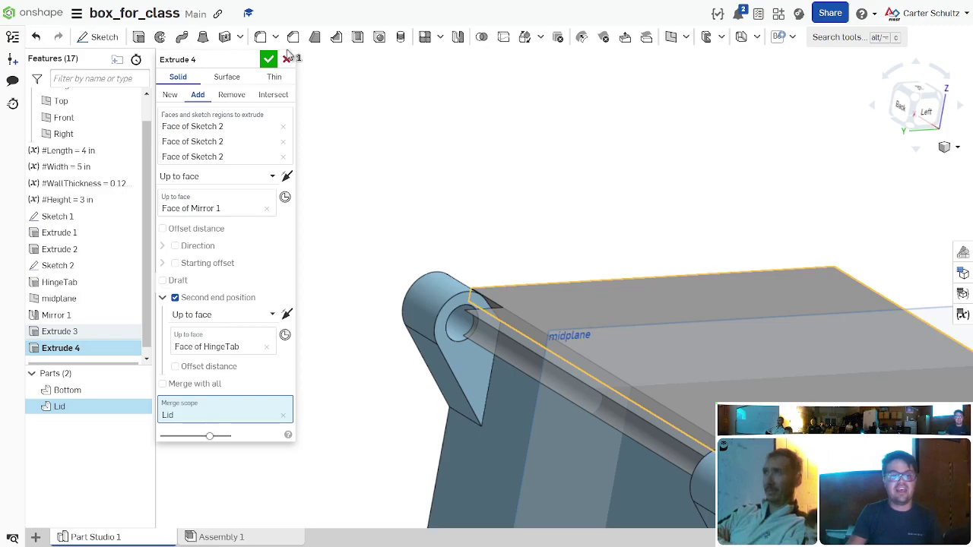
{"action": "left_click", "coordinate": [276, 76]}
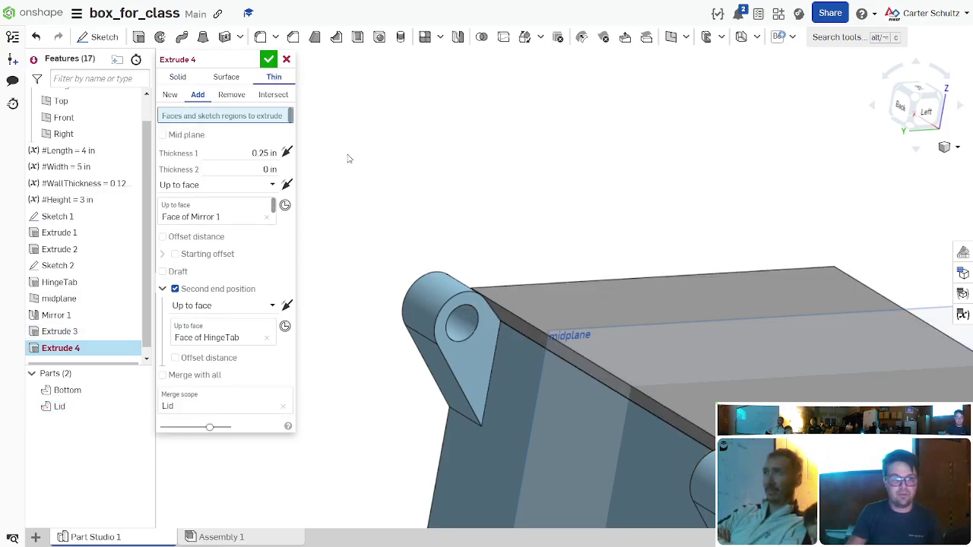
{"action": "left_click", "coordinate": [177, 76]}
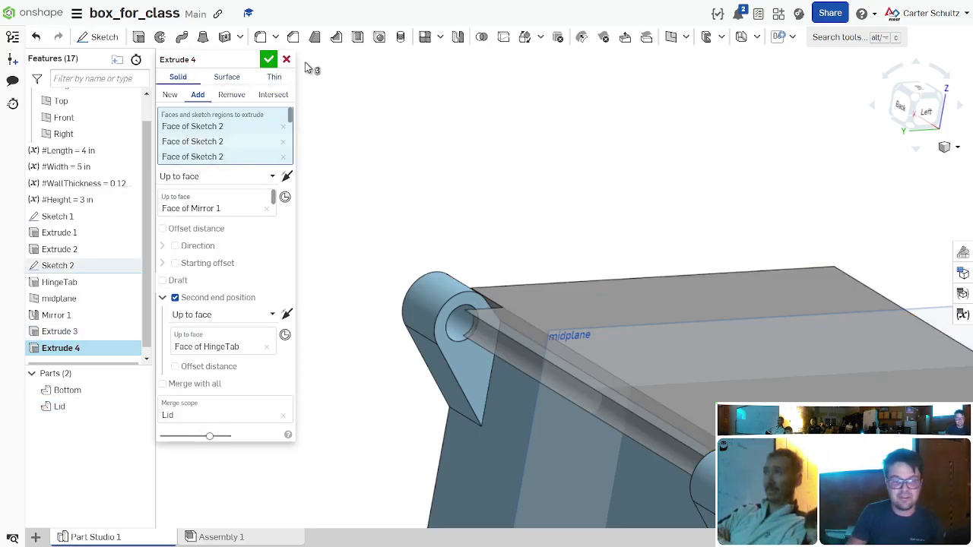
{"action": "left_click", "coordinate": [269, 58]}
{"action": "right_click_drag", "start_coordinate": [504, 146], "coordinate": [479, 138]}
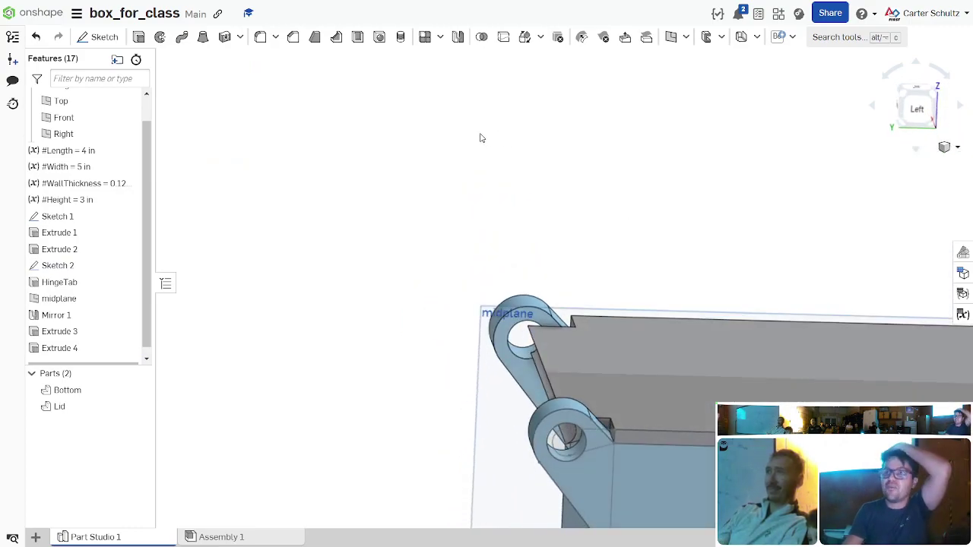
Step: Create a new extrusion from the inner circle of Sketch 2 inside the hinge hole, added to the Lid
{"action": "key", "text": "shift+e"}
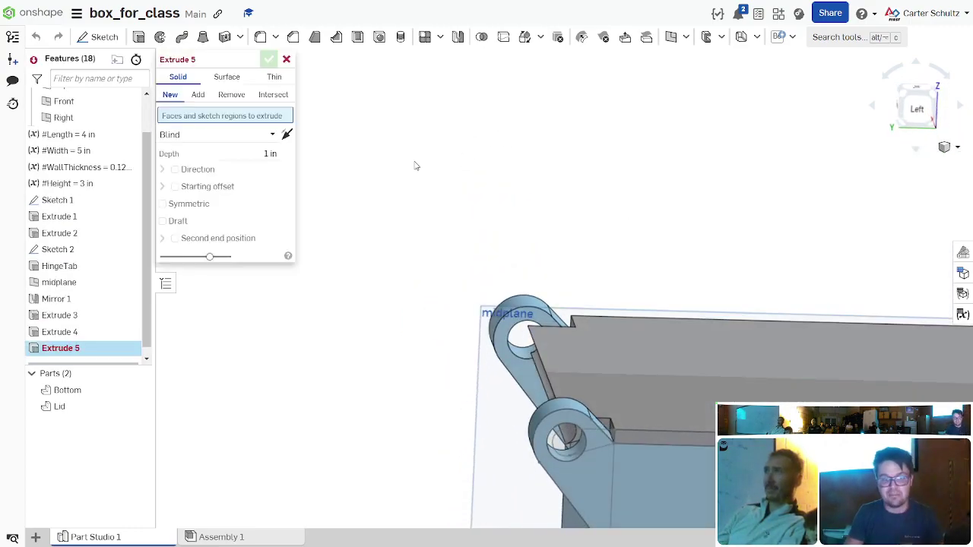
{"action": "right_click_drag", "start_coordinate": [437, 160], "coordinate": [434, 161]}
{"action": "scroll", "coordinate": [568, 426], "scroll_direction": "up", "scroll_amount": 5}
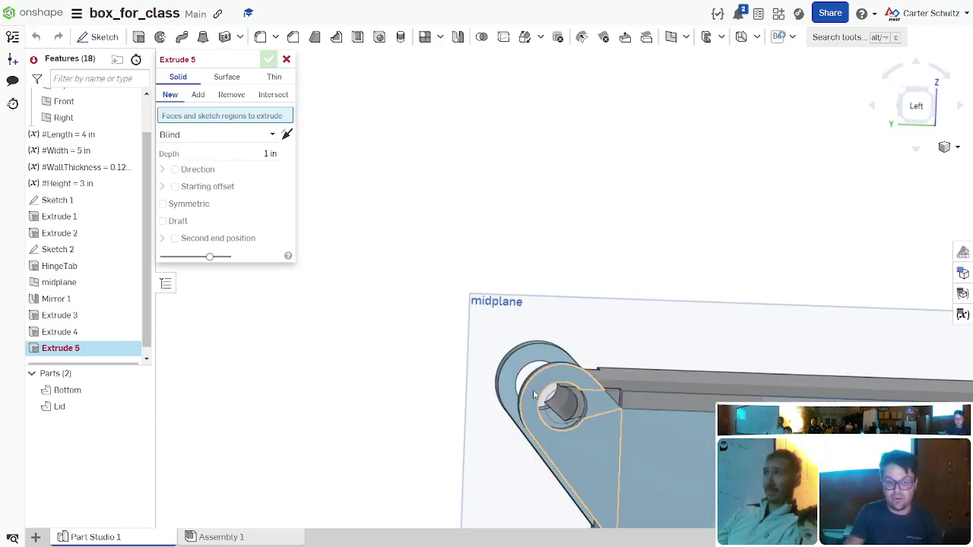
{"action": "left_click", "coordinate": [577, 399]}
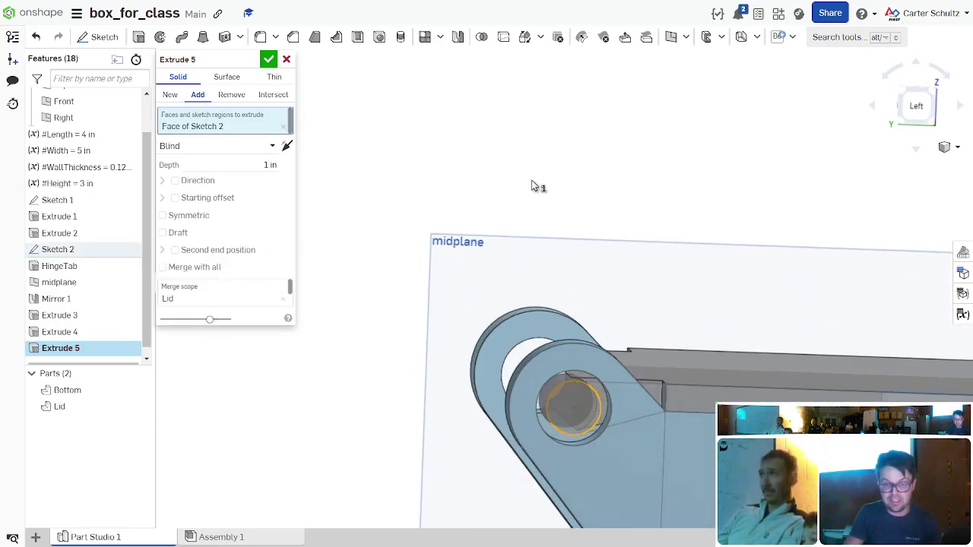
{"action": "right_click_drag", "start_coordinate": [536, 187], "coordinate": [560, 206]}
{"action": "scroll", "coordinate": [560, 206], "scroll_direction": "down", "scroll_amount": 3}
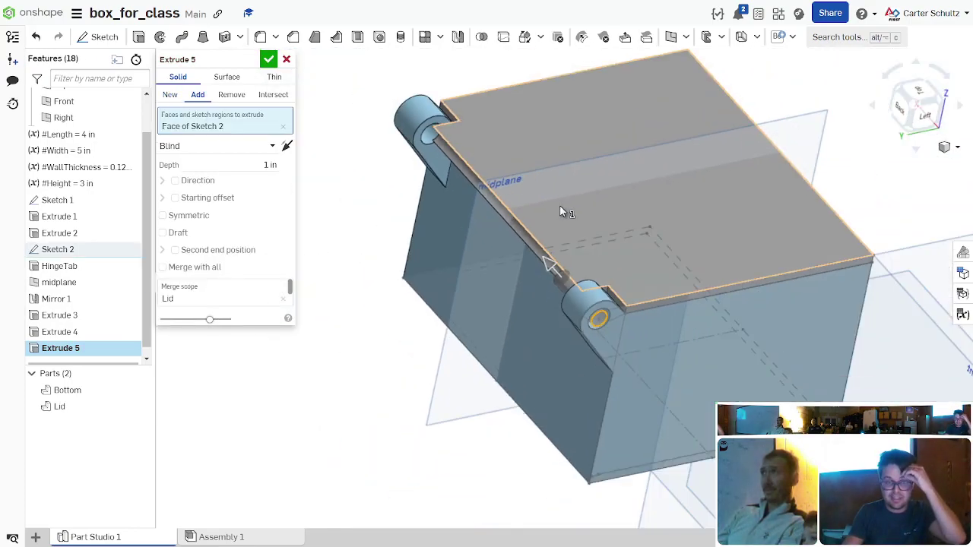
Step: End the hinge pin extrusion up to the far side face of the box from Extrude 1 and accept it
{"action": "left_click", "coordinate": [232, 149]}
{"action": "left_click", "coordinate": [253, 198]}
{"action": "right_click_drag", "start_coordinate": [380, 194], "coordinate": [425, 184]}
{"action": "left_click", "coordinate": [428, 225]}
{"action": "right_click_drag", "start_coordinate": [427, 225], "coordinate": [374, 159]}
{"action": "left_click", "coordinate": [270, 60]}
{"action": "right_click_drag", "start_coordinate": [519, 72], "coordinate": [535, 137]}
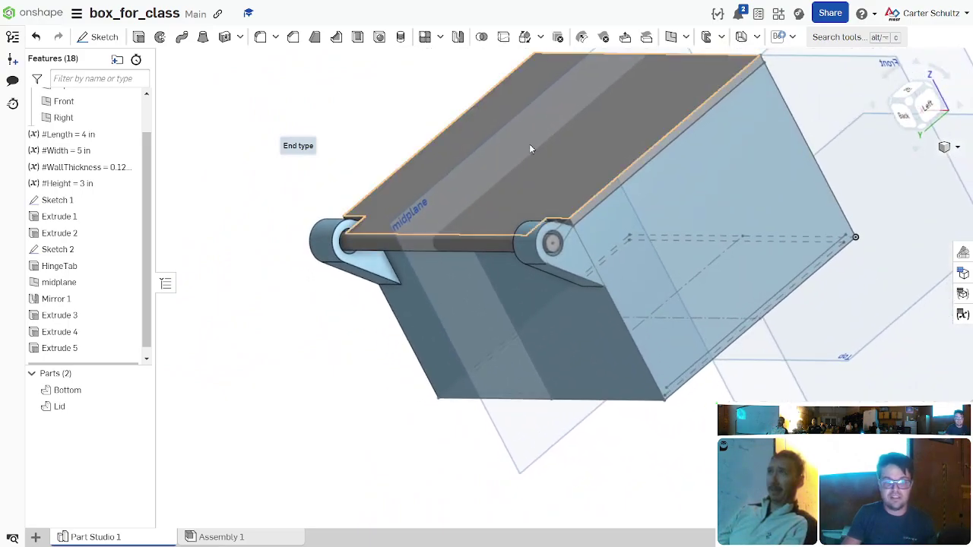
Step: Examine the hinge pin inside the tab hole and review the settings of Extrude 5
{"action": "scroll", "coordinate": [568, 284], "scroll_direction": "up", "scroll_amount": 5}
{"action": "scroll", "coordinate": [575, 280], "scroll_direction": "down", "scroll_amount": 3}
{"action": "right_click_drag", "start_coordinate": [575, 281], "coordinate": [426, 304]}
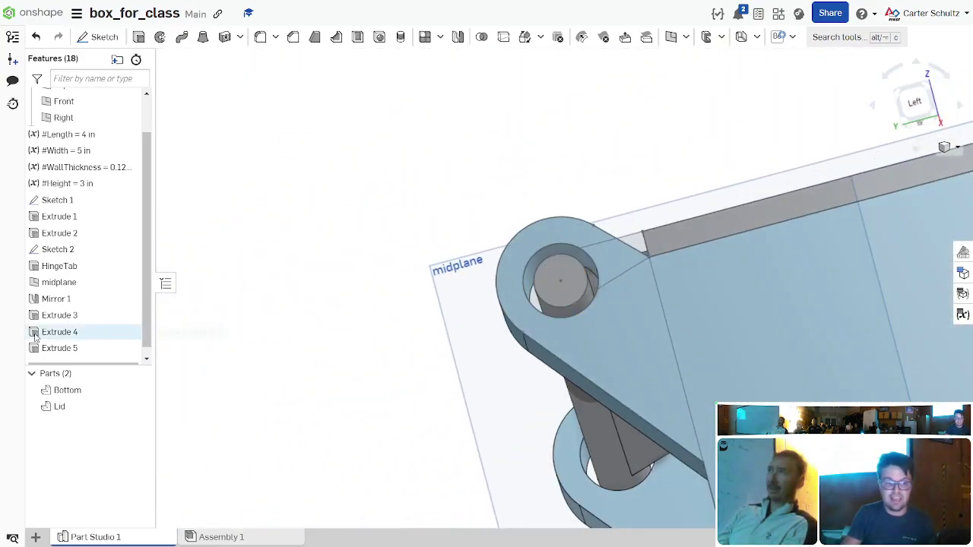
{"action": "double_click", "coordinate": [110, 349]}
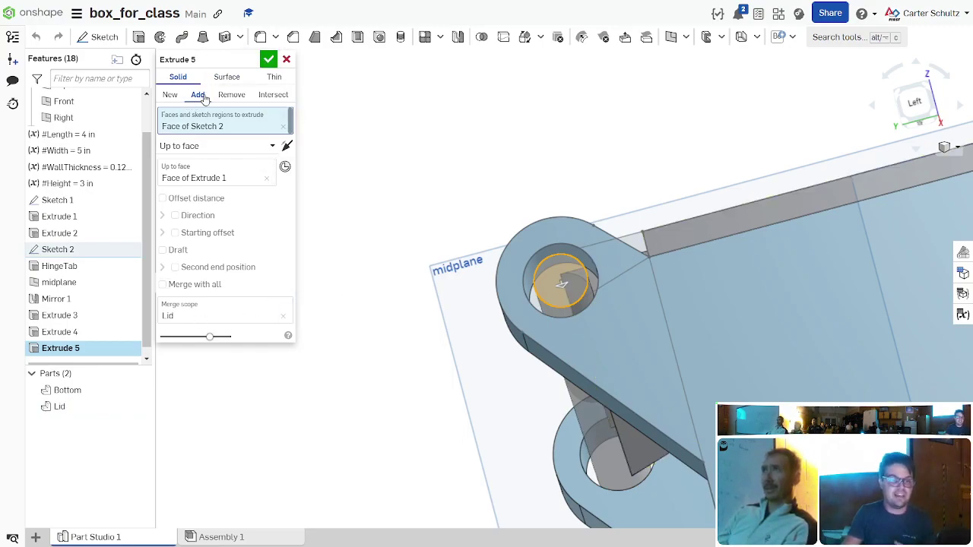
{"action": "left_click", "coordinate": [268, 59]}
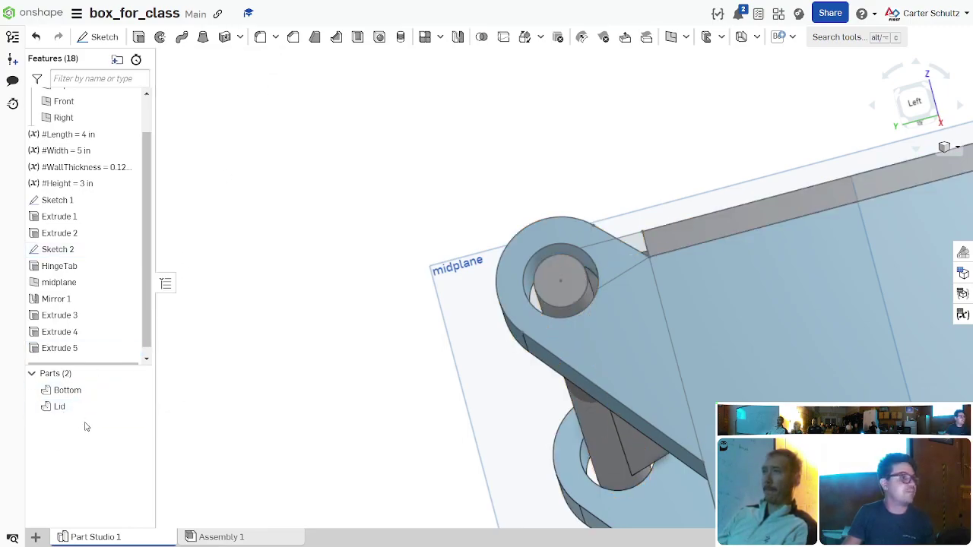
{"action": "right_click_drag", "start_coordinate": [291, 267], "coordinate": [285, 289]}
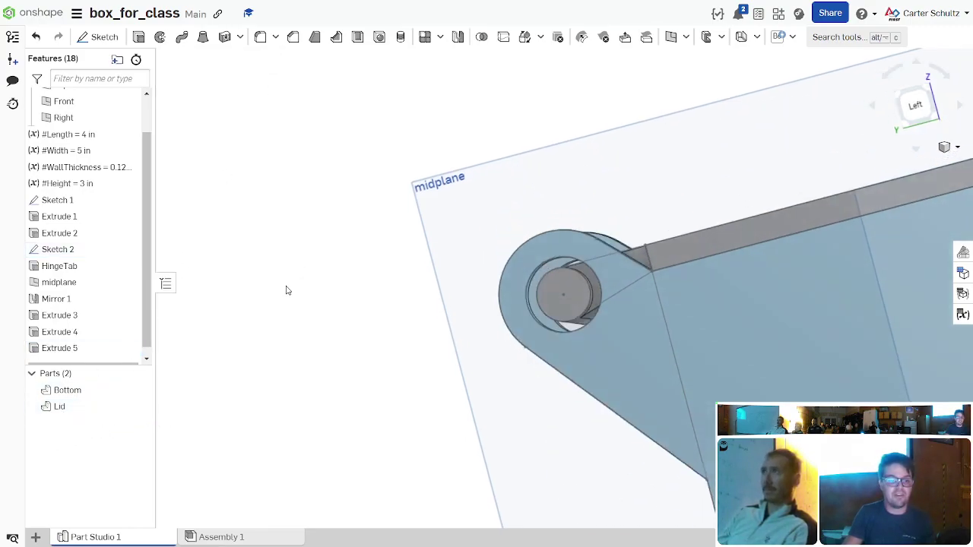
Step: Change Extrude 5 to New so the hinge pin becomes a separate part, and inspect the pin
{"action": "double_click", "coordinate": [72, 350]}
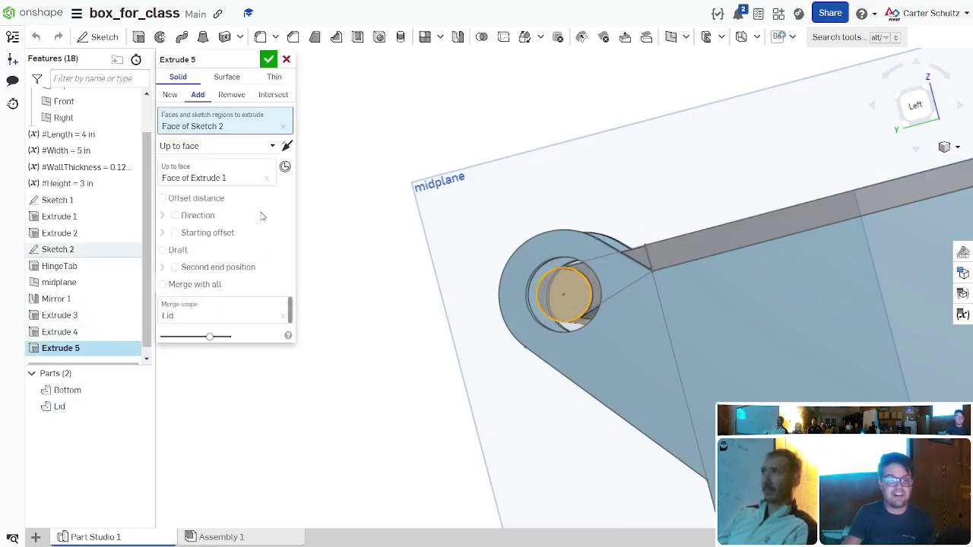
{"action": "left_click", "coordinate": [170, 95]}
{"action": "left_click", "coordinate": [269, 60]}
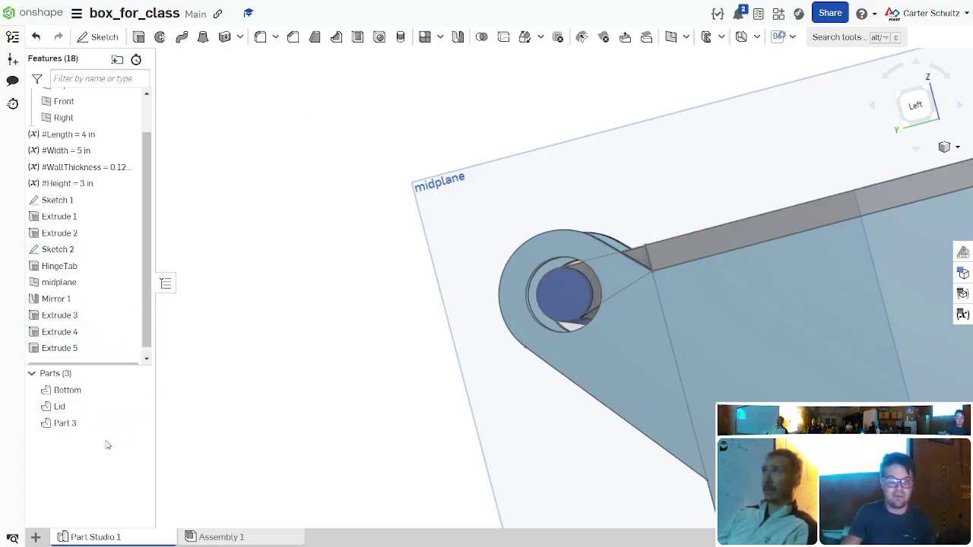
{"action": "right_click_drag", "start_coordinate": [175, 367], "coordinate": [384, 238]}
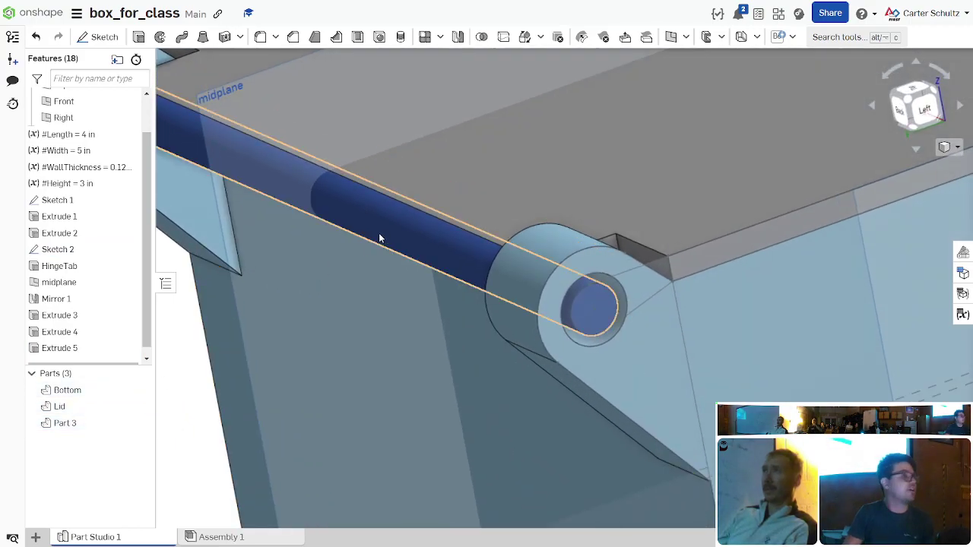
{"action": "scroll", "coordinate": [378, 232], "scroll_direction": "down", "scroll_amount": 2}
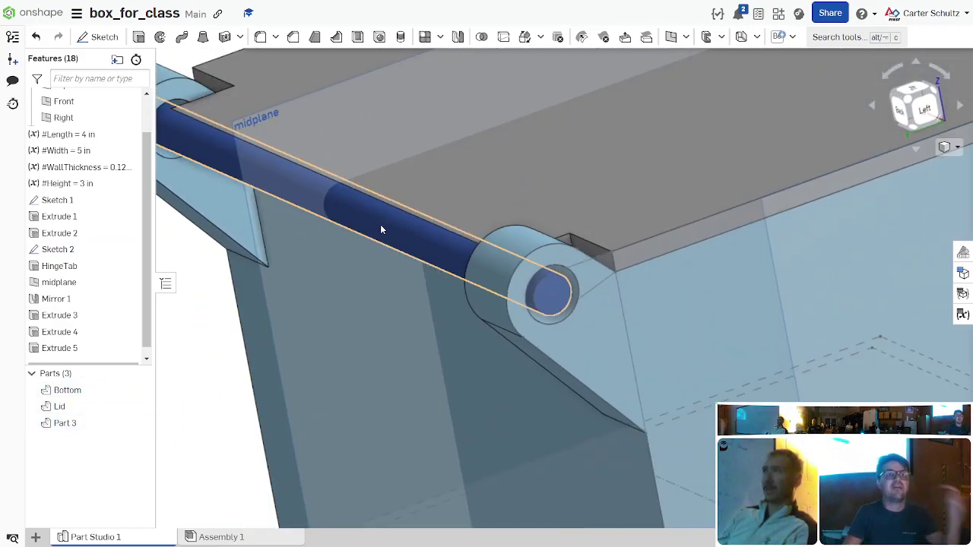
{"action": "scroll", "coordinate": [405, 213], "scroll_direction": "down", "scroll_amount": 1}
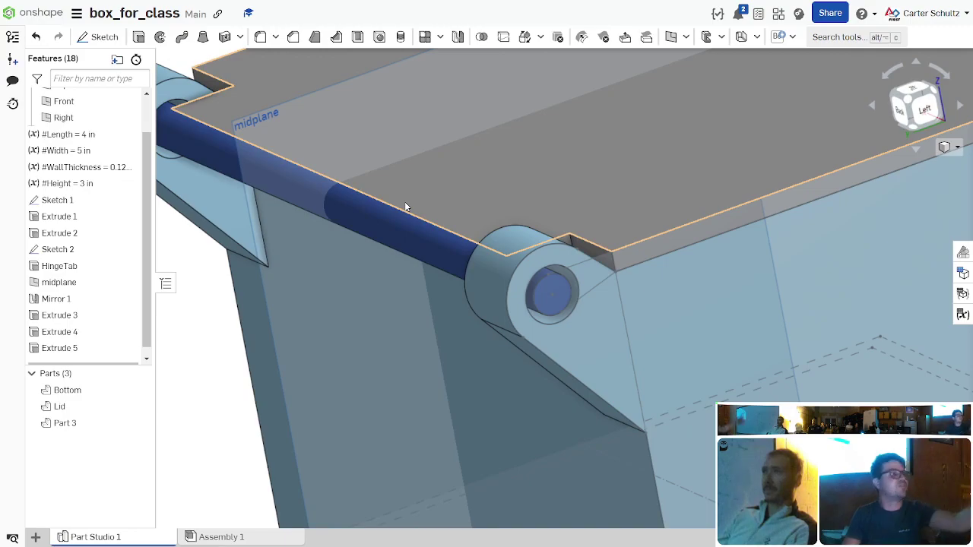
{"action": "scroll", "coordinate": [399, 209], "scroll_direction": "down", "scroll_amount": 2}
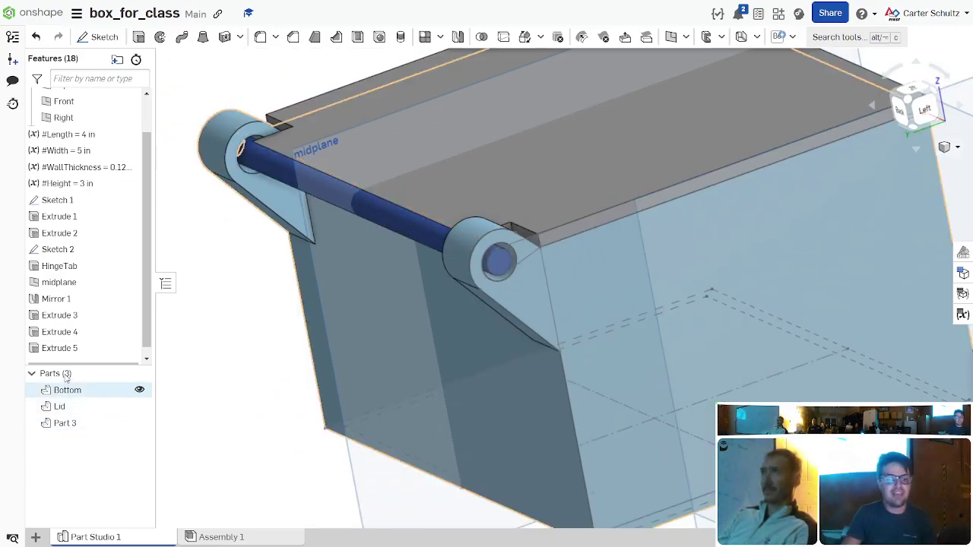
Step: Set Extrude 5 back to Add, merging the hinge pin with the Lid, and accept the change
{"action": "double_click", "coordinate": [61, 348]}
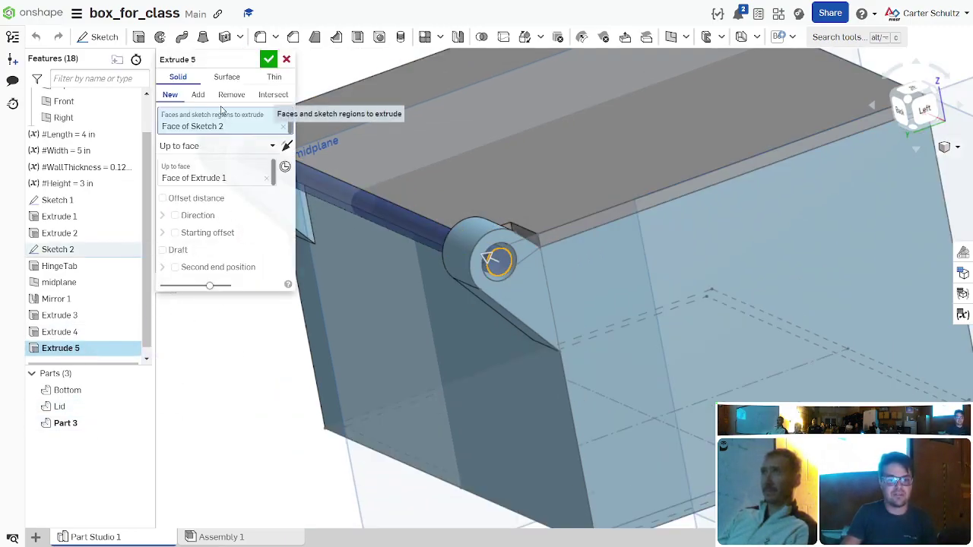
{"action": "left_click", "coordinate": [198, 95]}
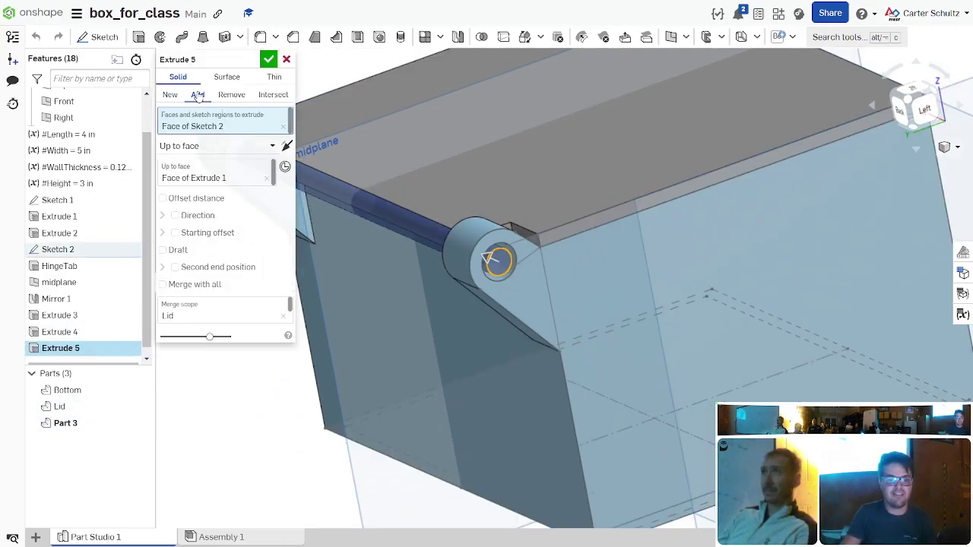
{"action": "left_click", "coordinate": [268, 58]}
{"action": "scroll", "coordinate": [330, 308], "scroll_direction": "down", "scroll_amount": 2}
{"action": "scroll", "coordinate": [471, 190], "scroll_direction": "down", "scroll_amount": 3}
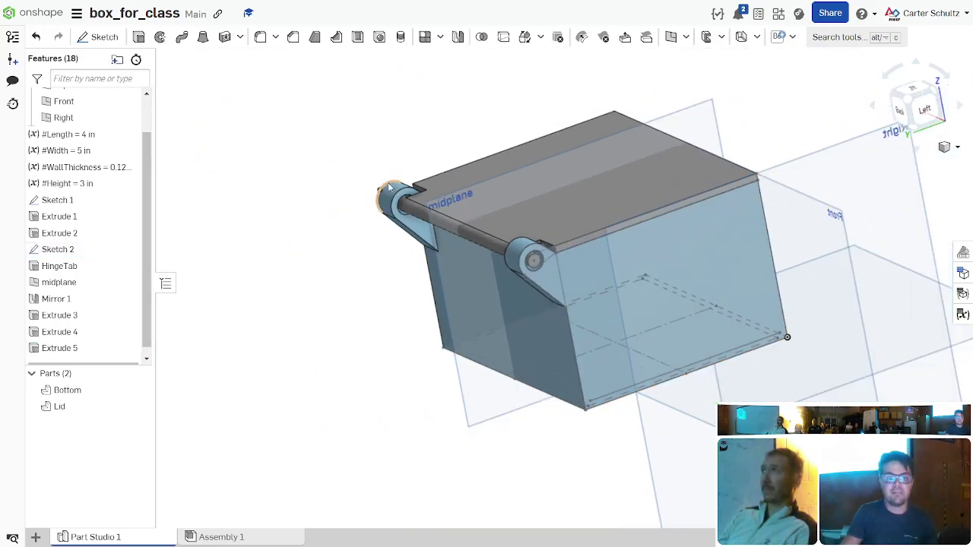
{"action": "scroll", "coordinate": [485, 114], "scroll_direction": "up", "scroll_amount": 1}
{"action": "right_click_drag", "start_coordinate": [488, 136], "coordinate": [554, 143]}
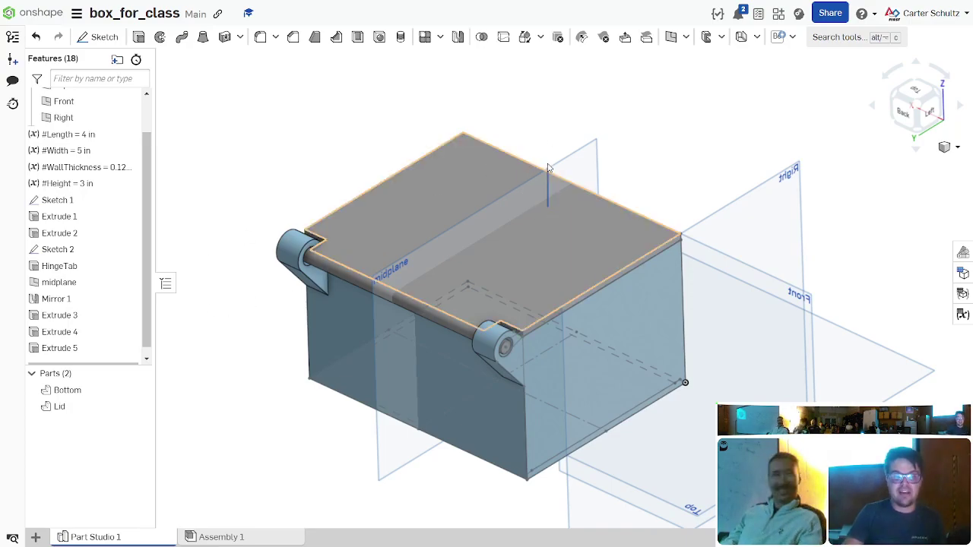
Step: Open Assembly 1 to assemble the finished box parts
{"action": "left_click", "coordinate": [519, 199]}
{"action": "left_click", "coordinate": [717, 135]}
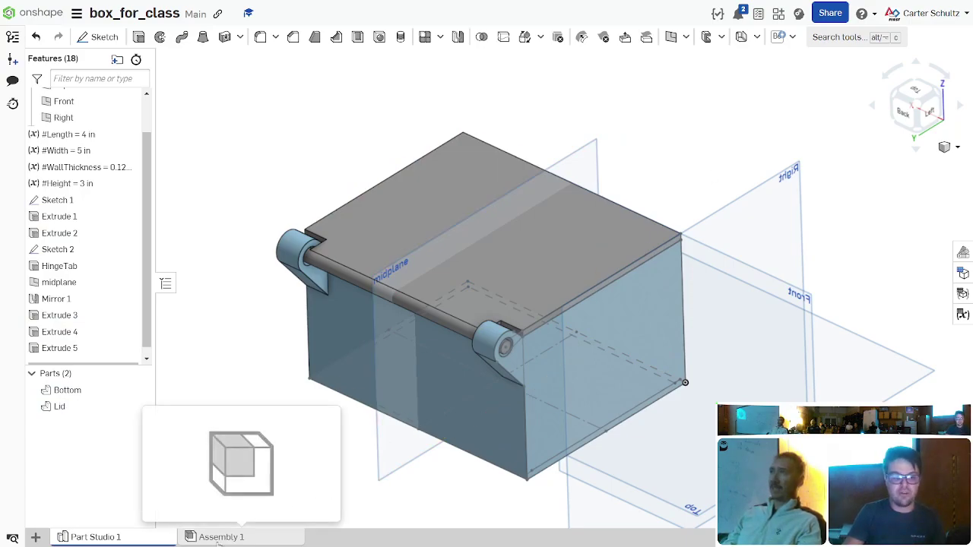
{"action": "left_click", "coordinate": [221, 536]}
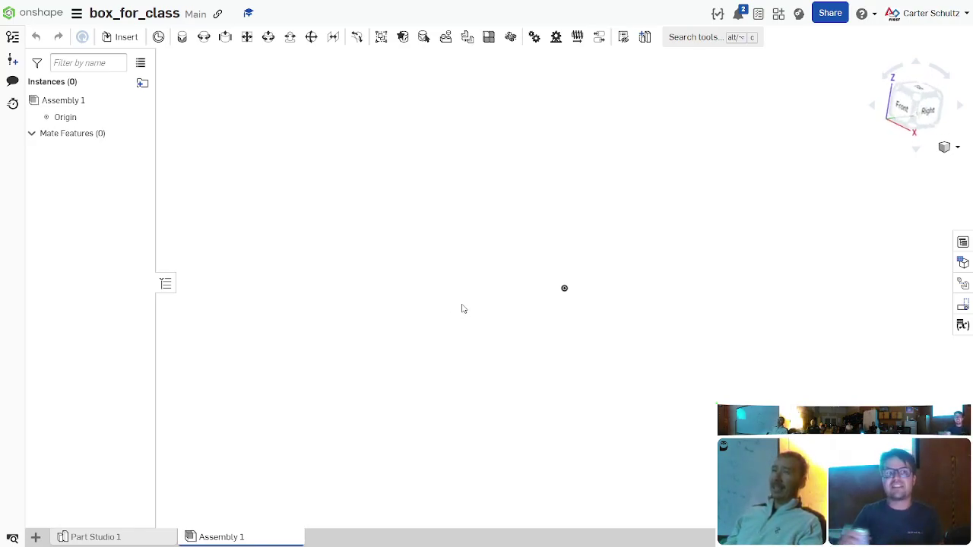
{"action": "right_click_drag", "start_coordinate": [461, 308], "coordinate": [470, 296]}
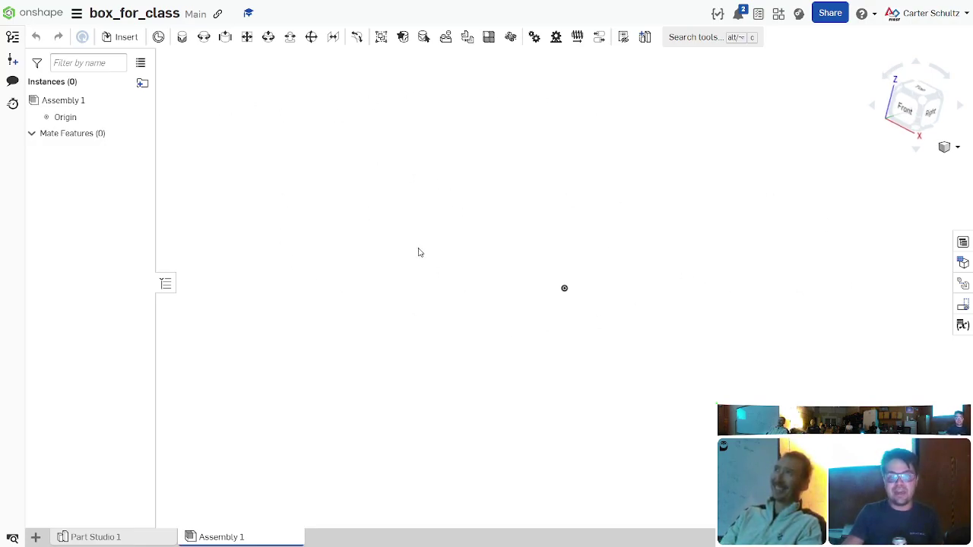
Step: Search other public documents for "human" and insert the whole HUMAN part studio from Human model 1 into the assembly
{"action": "left_click", "coordinate": [119, 40]}
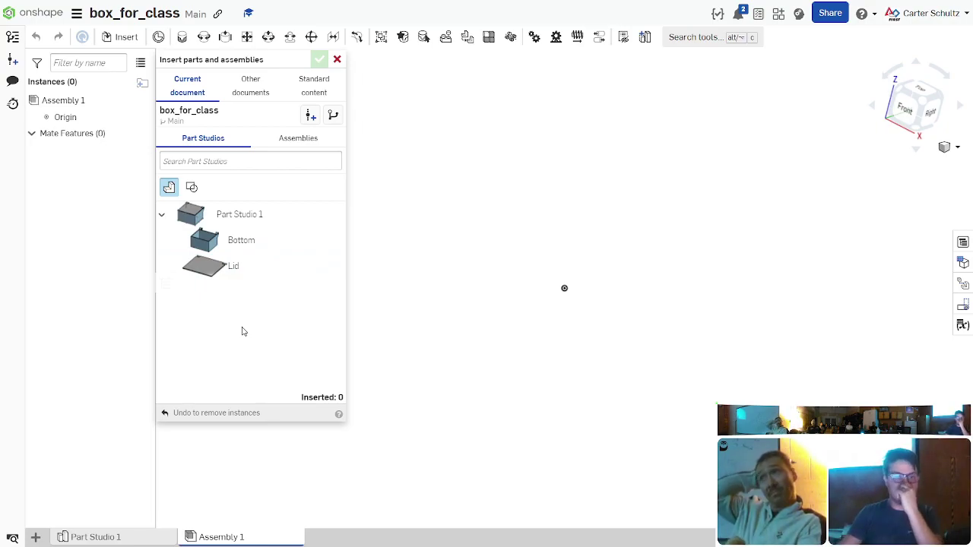
{"action": "left_click", "coordinate": [266, 99]}
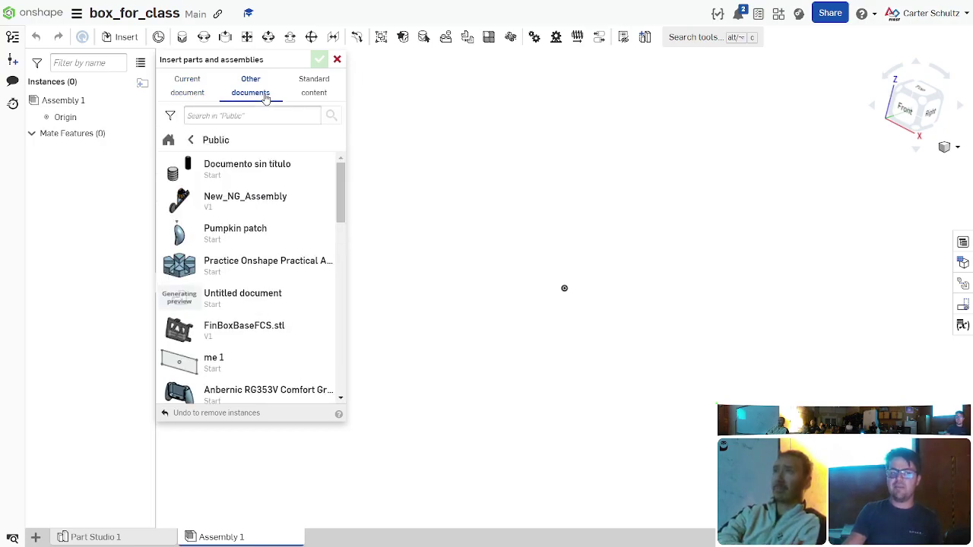
{"action": "left_click", "coordinate": [281, 120]}
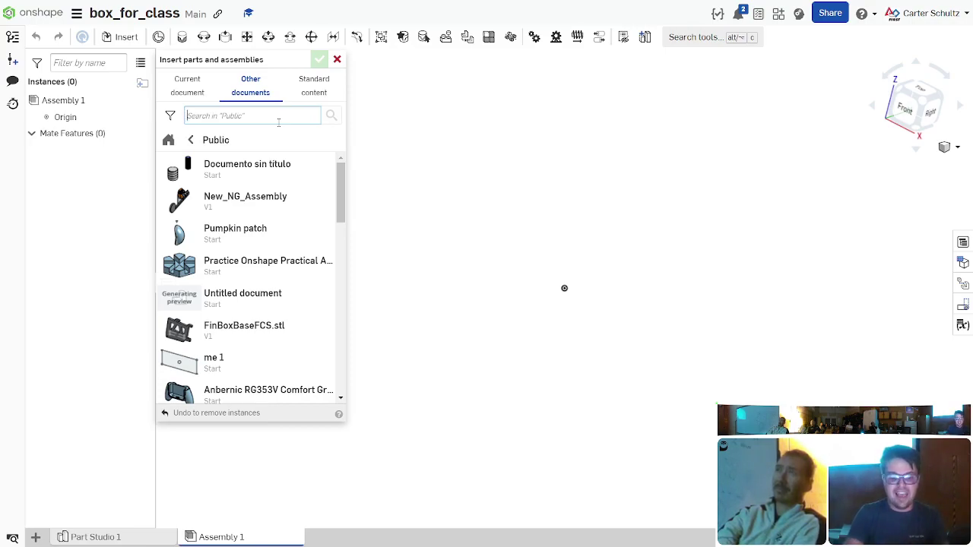
{"action": "type", "text": "human"}
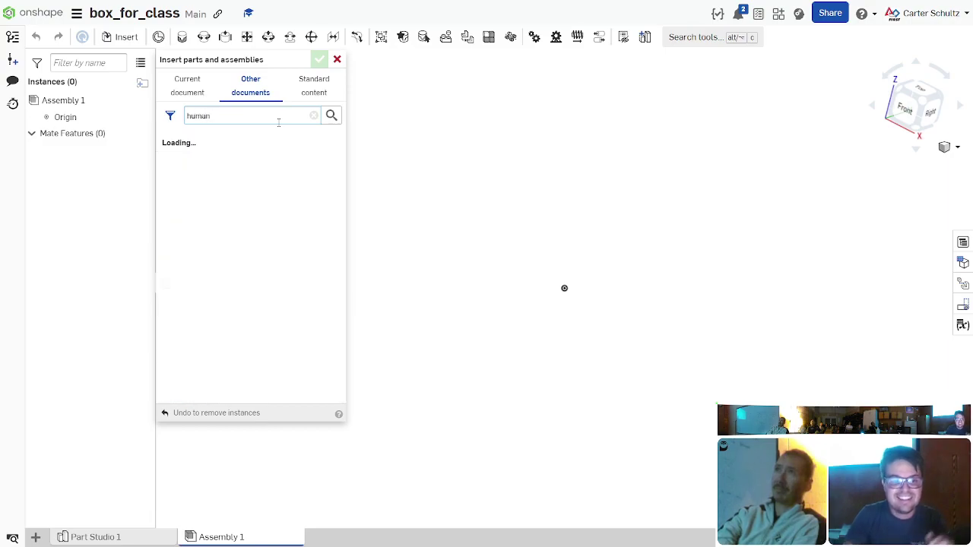
{"action": "scroll", "coordinate": [283, 173], "scroll_direction": "down", "scroll_amount": 6}
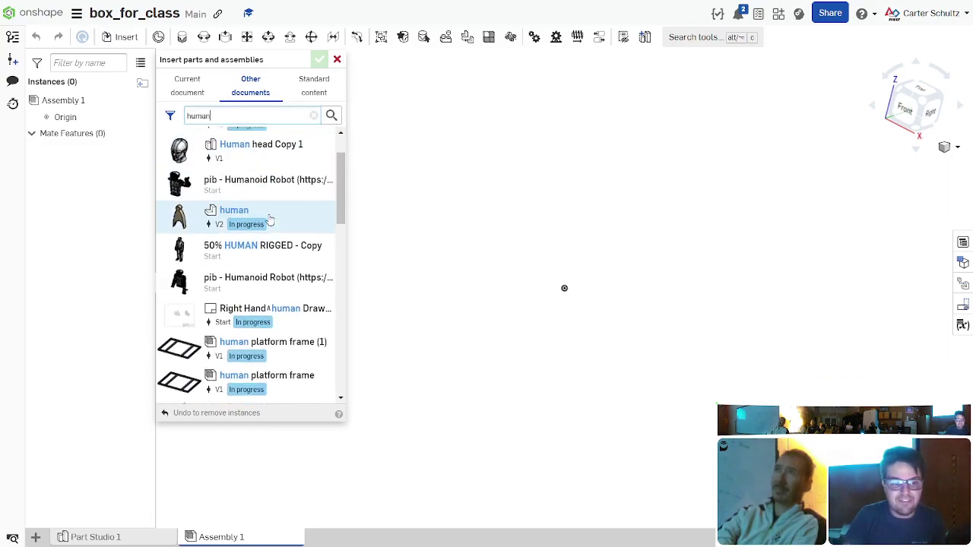
{"action": "scroll", "coordinate": [297, 222], "scroll_direction": "down", "scroll_amount": 2}
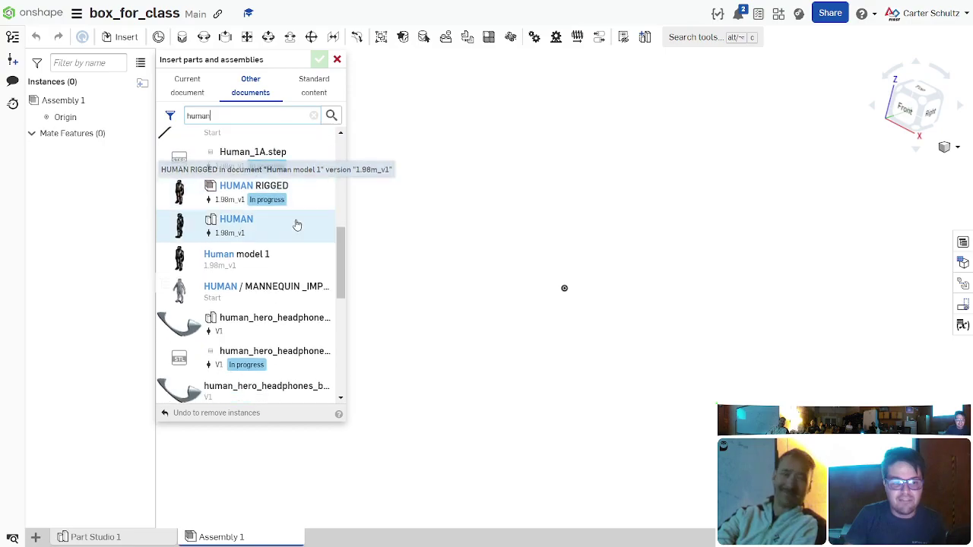
{"action": "scroll", "coordinate": [281, 236], "scroll_direction": "up", "scroll_amount": 2}
{"action": "left_click", "coordinate": [248, 296]}
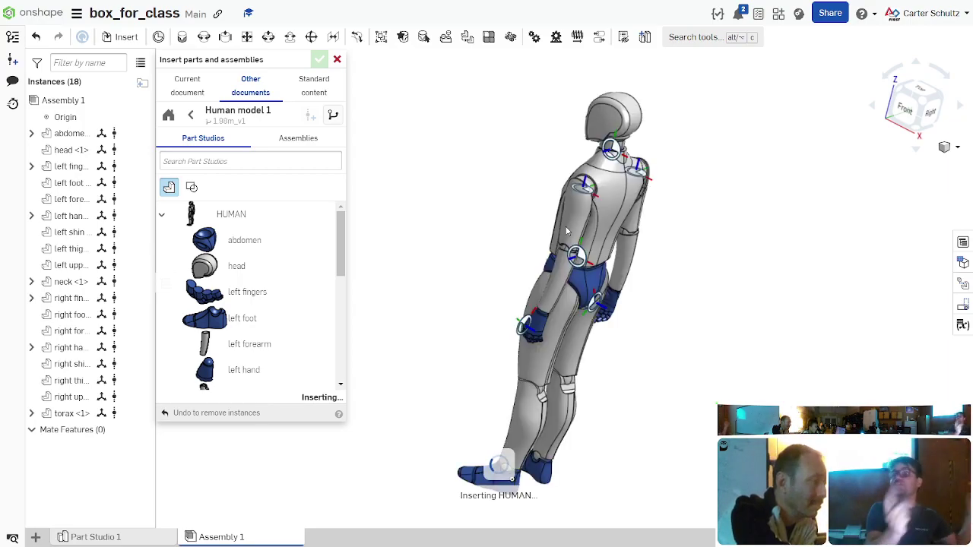
{"action": "right_click_drag", "start_coordinate": [748, 239], "coordinate": [700, 278]}
{"action": "left_click", "coordinate": [683, 284]}
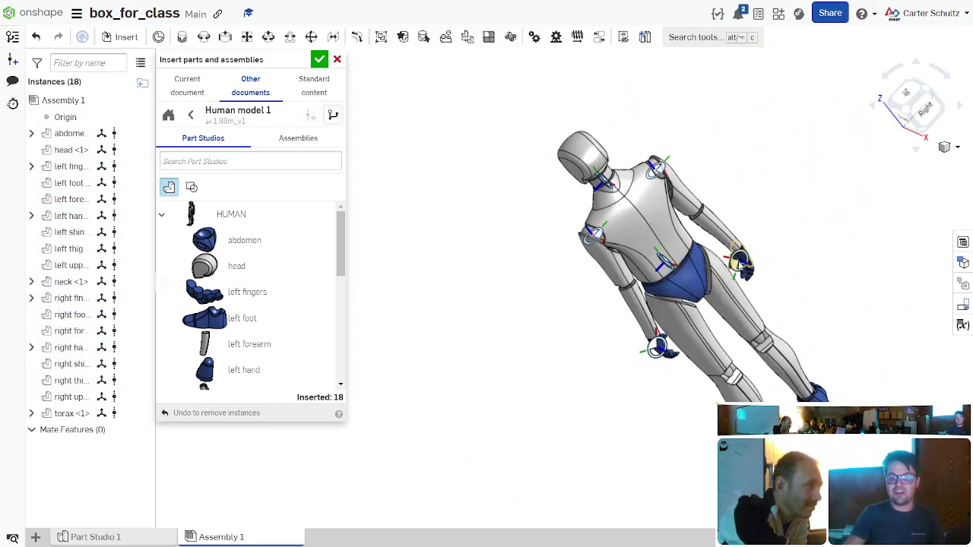
Step: Try moving the human figure's torso away from the rest of the body, and undo the move
{"action": "right_click_drag", "start_coordinate": [653, 351], "coordinate": [709, 329]}
{"action": "right_click_drag", "start_coordinate": [752, 284], "coordinate": [764, 317]}
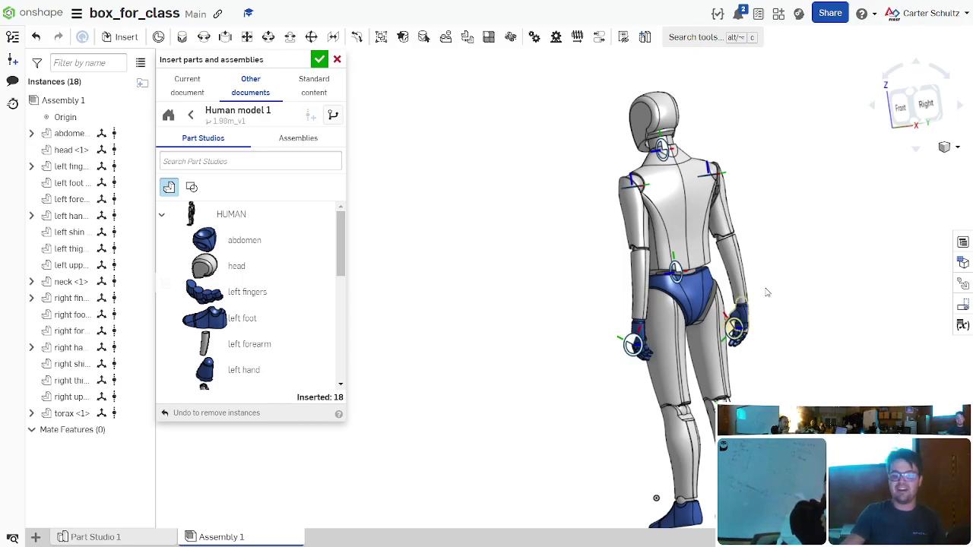
{"action": "right_click_drag", "start_coordinate": [841, 222], "coordinate": [843, 265]}
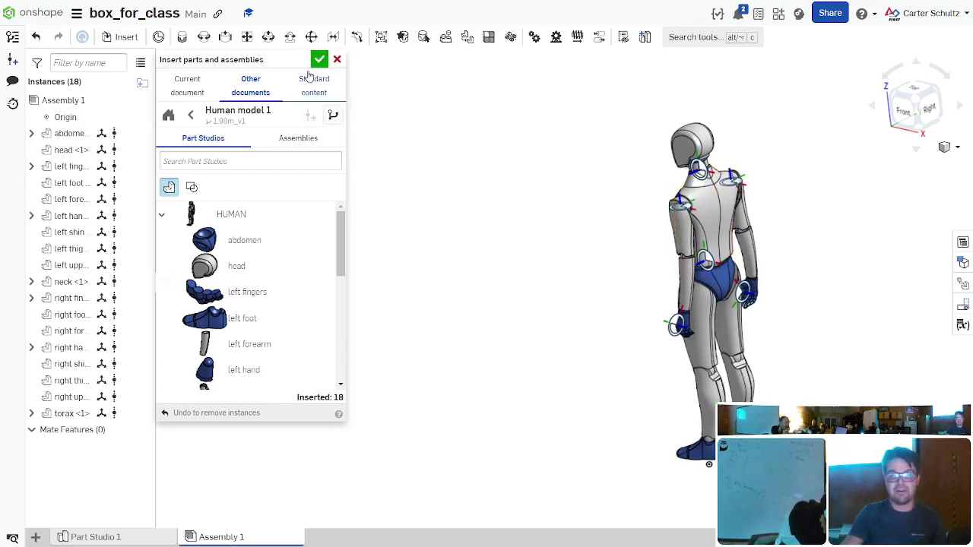
{"action": "left_click_drag", "start_coordinate": [711, 240], "coordinate": [749, 191]}
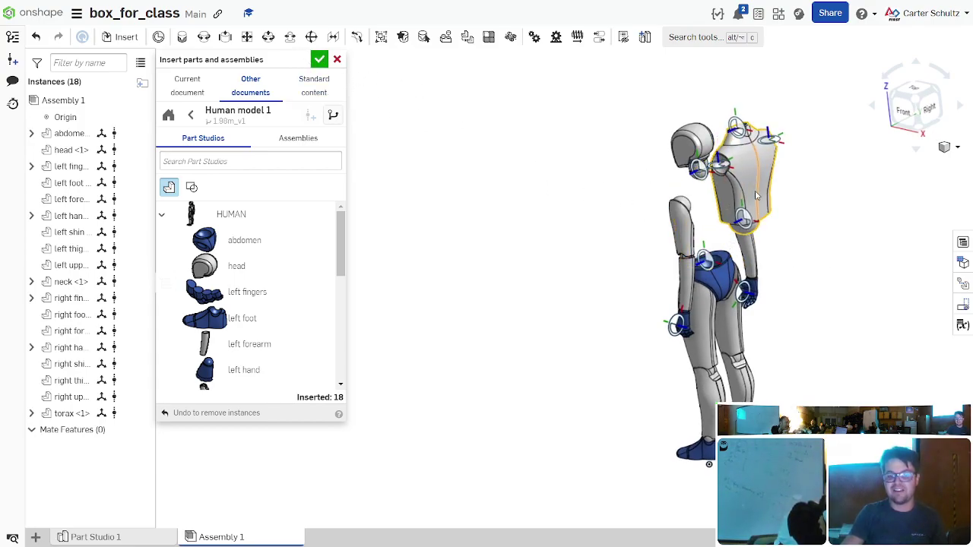
{"action": "key", "text": "ctrl+z"}
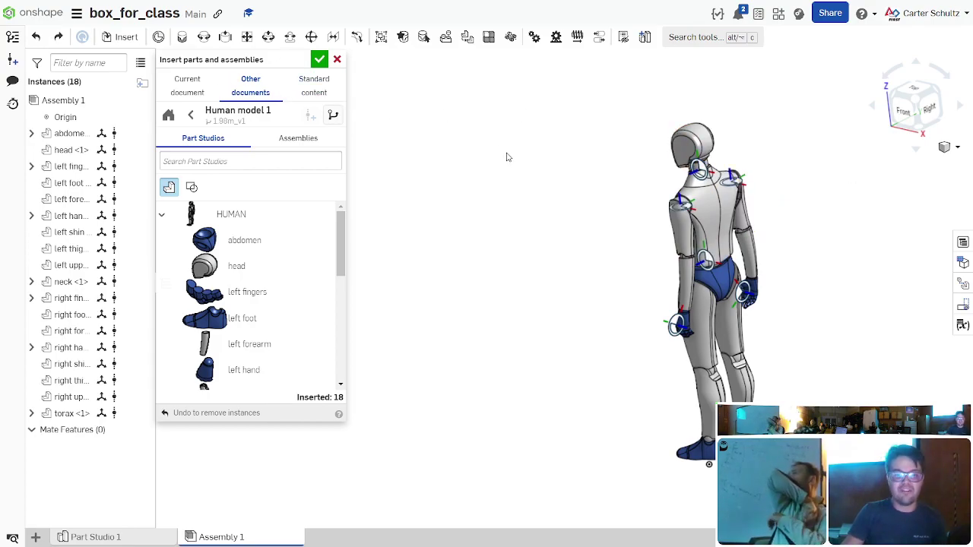
Step: Insert all of Part Studio 1 from the current document, placing the Bottom and Lid beside the human figure, and finish inserting
{"action": "left_click", "coordinate": [189, 86]}
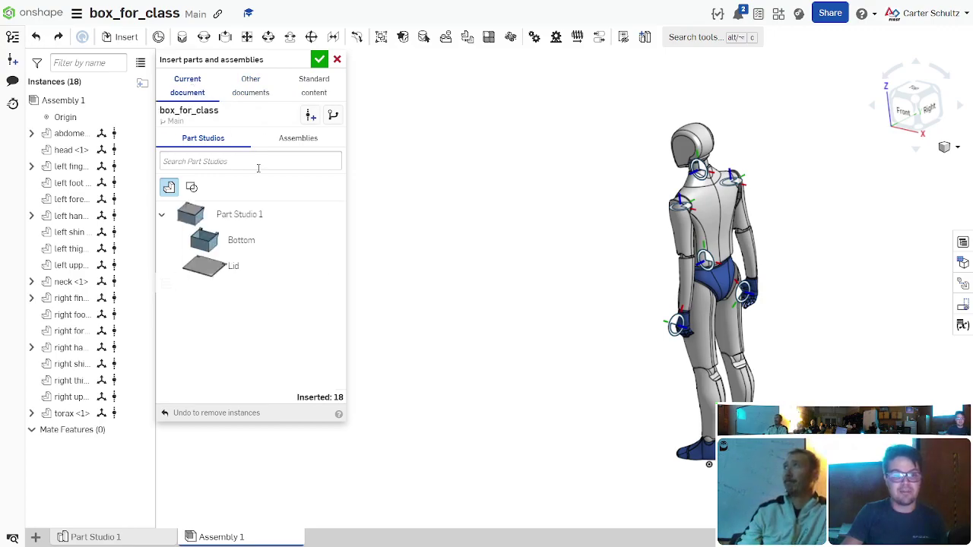
{"action": "left_click", "coordinate": [273, 216]}
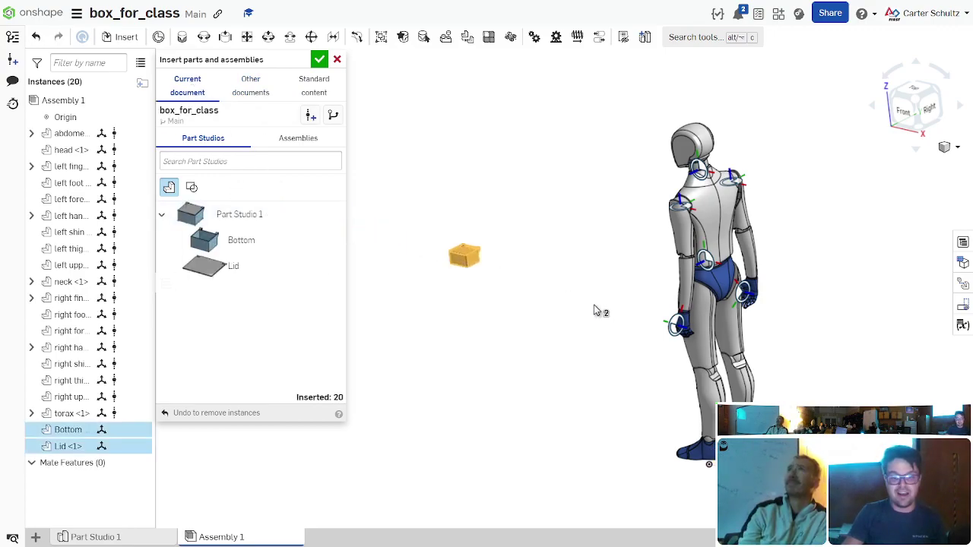
{"action": "left_click", "coordinate": [571, 312]}
{"action": "right_click_drag", "start_coordinate": [735, 254], "coordinate": [836, 237]}
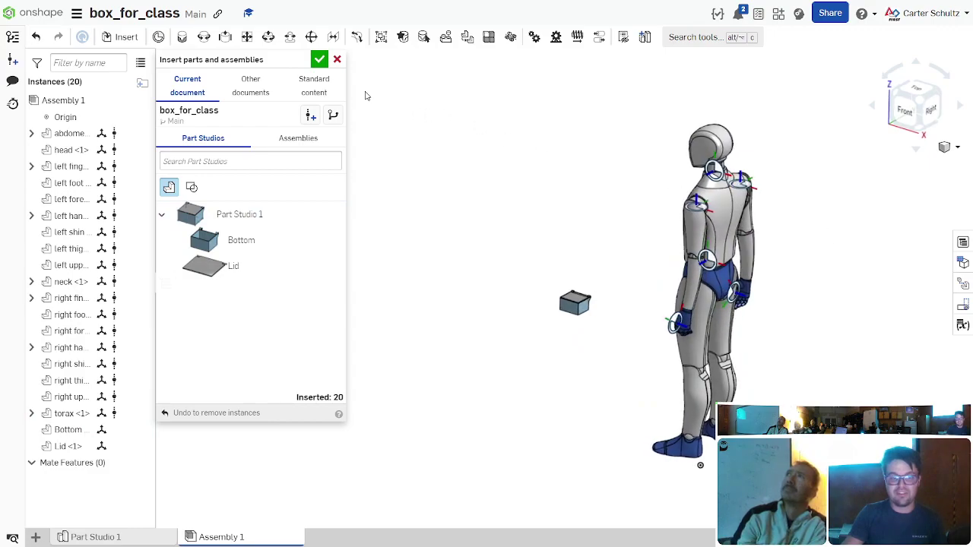
{"action": "left_click", "coordinate": [318, 60]}
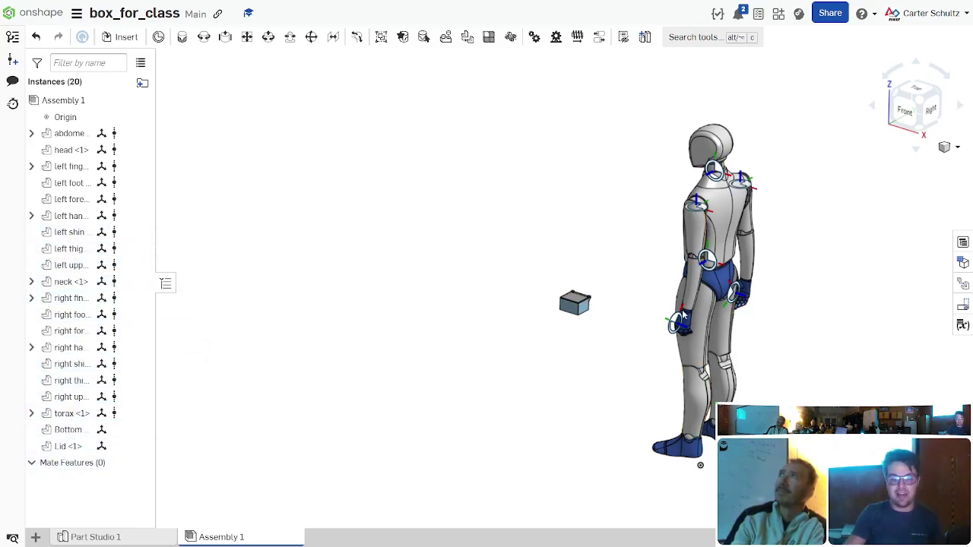
Step: Move the Lid off the Bottom so the two box parts sit apart
{"action": "scroll", "coordinate": [577, 301], "scroll_direction": "up", "scroll_amount": 6}
{"action": "left_click_drag", "start_coordinate": [562, 254], "coordinate": [426, 178]}
{"action": "scroll", "coordinate": [649, 228], "scroll_direction": "down", "scroll_amount": 5}
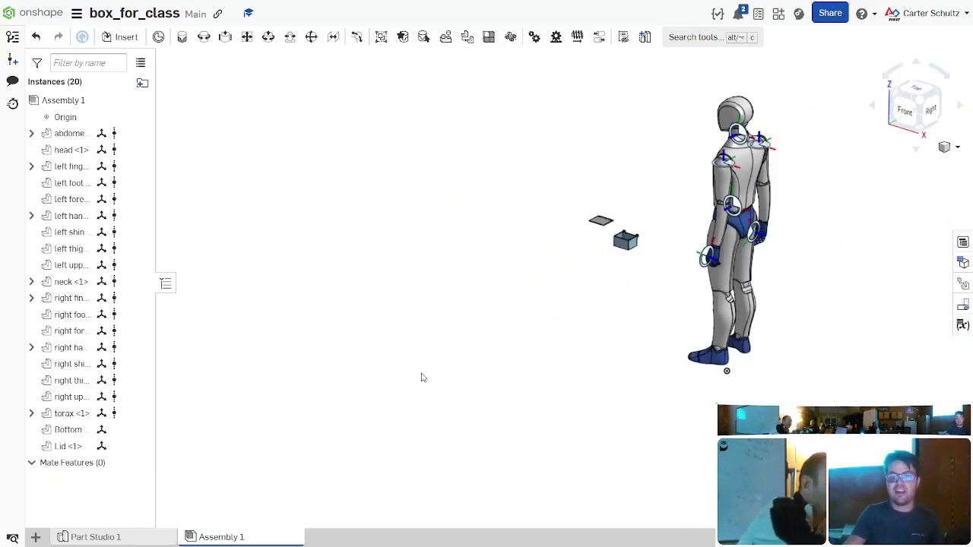
{"action": "scroll", "coordinate": [384, 427], "scroll_direction": "up", "scroll_amount": 2}
{"action": "scroll", "coordinate": [335, 384], "scroll_direction": "down", "scroll_amount": 5}
{"action": "scroll", "coordinate": [693, 329], "scroll_direction": "up", "scroll_amount": 3}
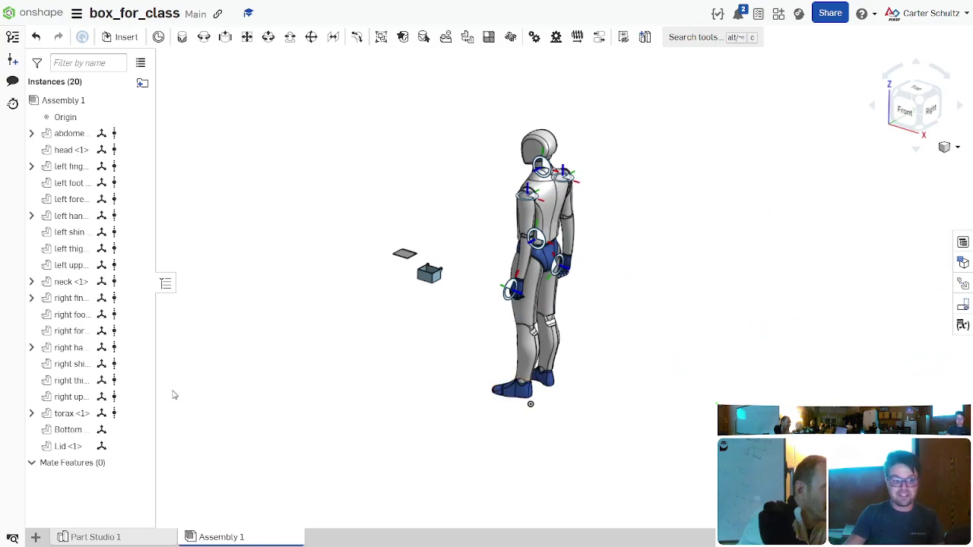
Step: Group all parts of the human figure, from the abdomen to the torax, and accept the group
{"action": "left_click", "coordinate": [72, 414]}
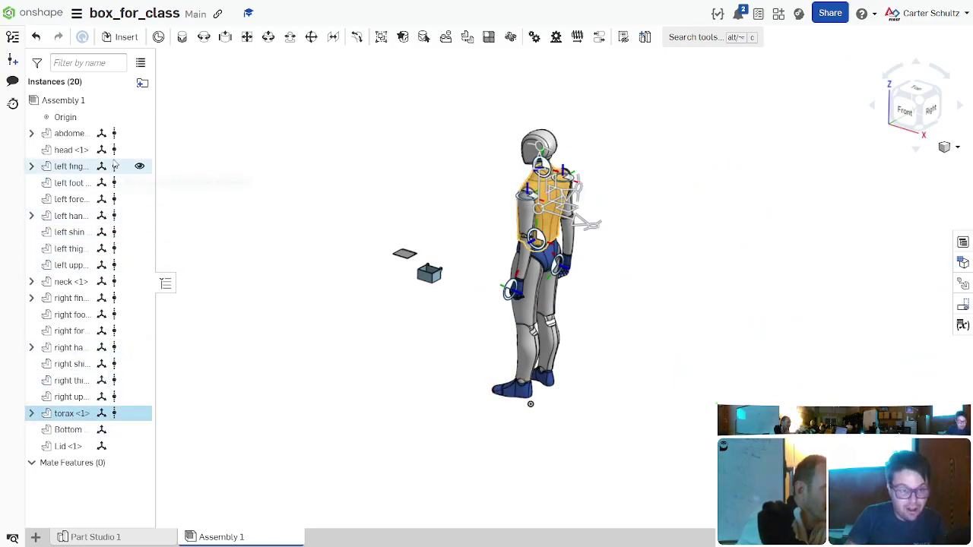
{"action": "left_click", "coordinate": [85, 133], "text": "shift"}
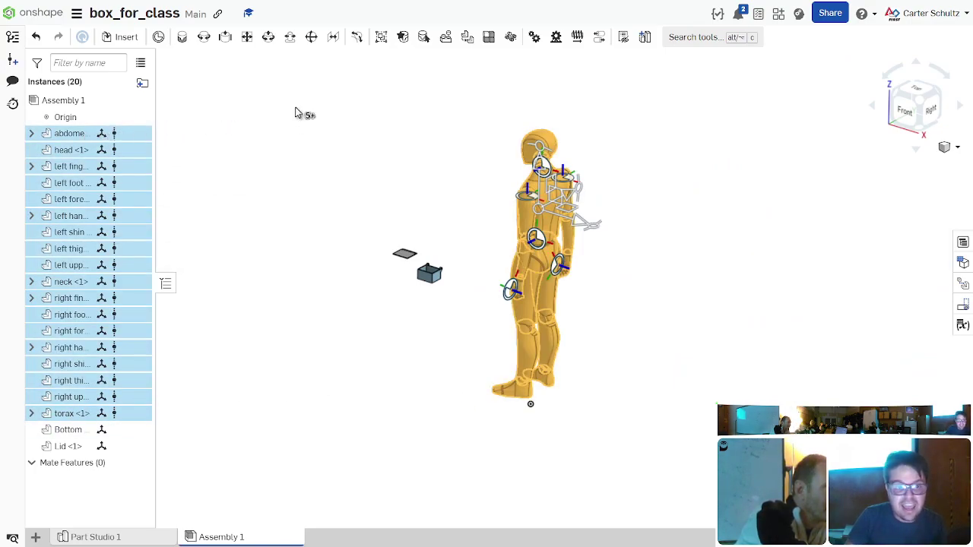
{"action": "left_click", "coordinate": [383, 38]}
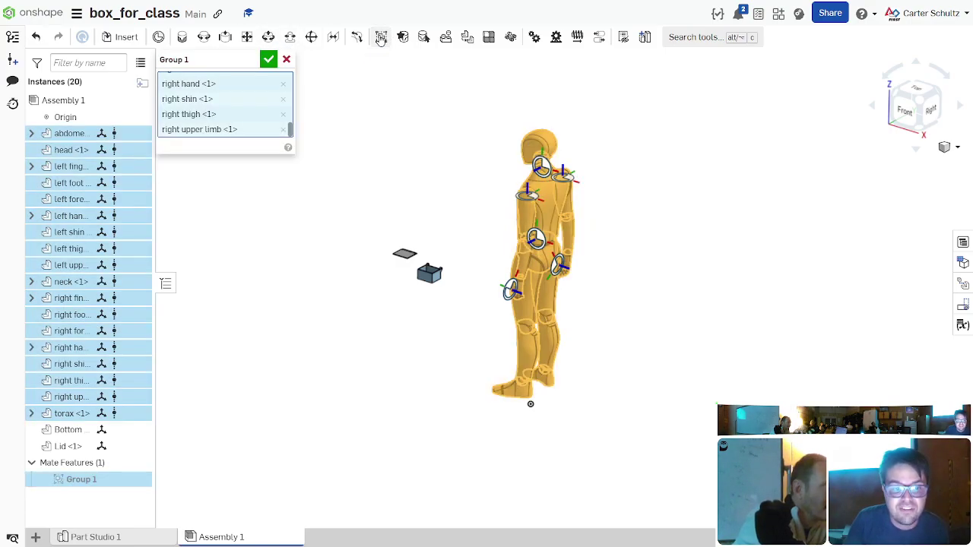
{"action": "left_click", "coordinate": [270, 60]}
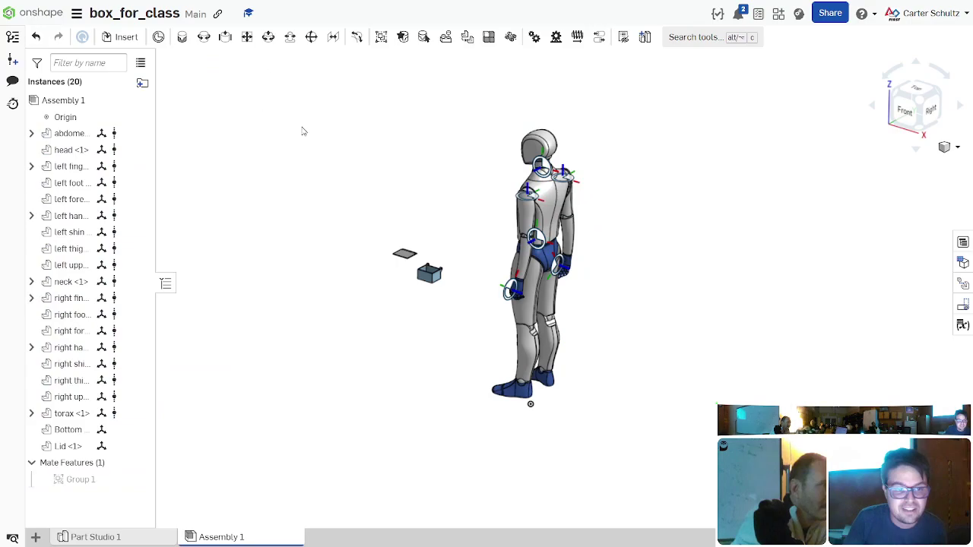
Step: Move the grouped human figure away from the origin and rotate it 90 degrees in the top view
{"action": "left_click_drag", "start_coordinate": [564, 229], "coordinate": [555, 187]}
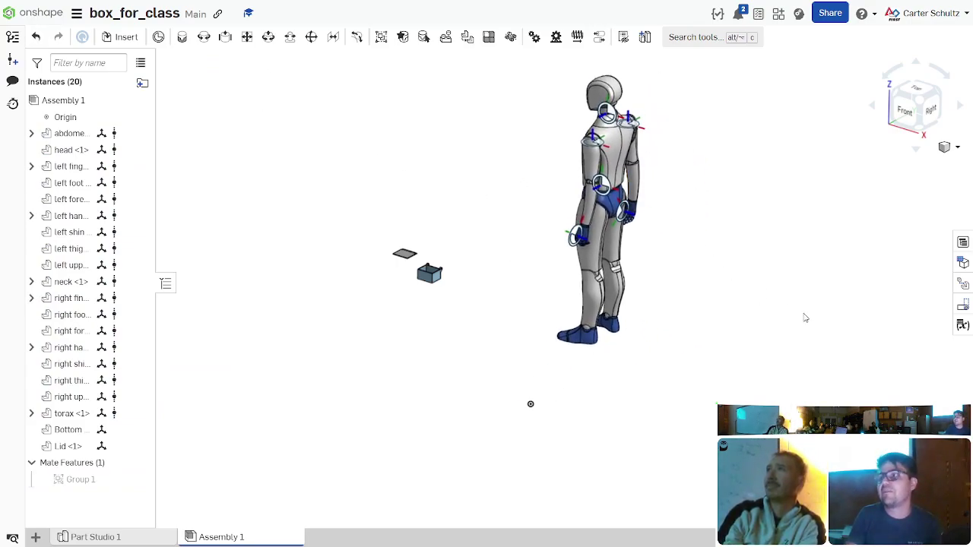
{"action": "right_click_drag", "start_coordinate": [697, 274], "coordinate": [740, 226]}
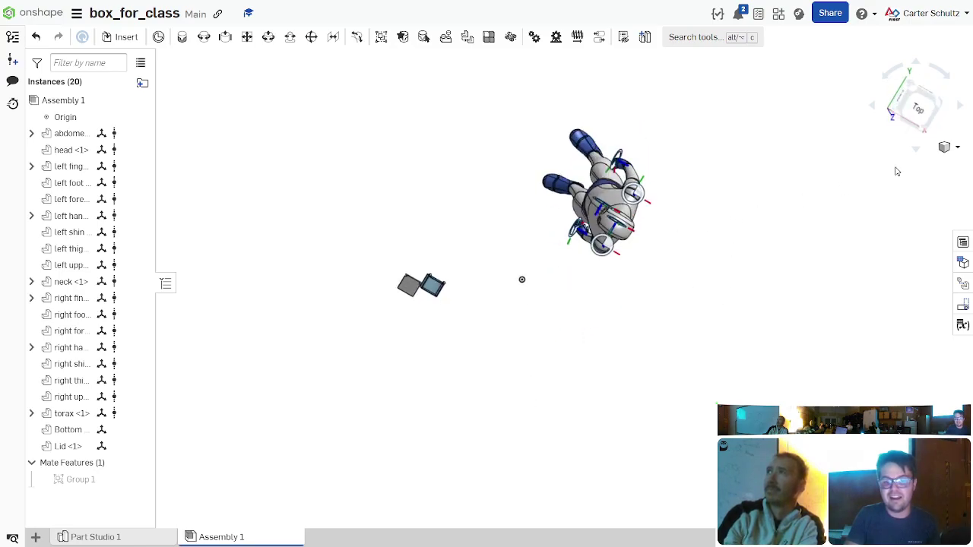
{"action": "left_click", "coordinate": [917, 106]}
{"action": "left_click", "coordinate": [660, 173]}
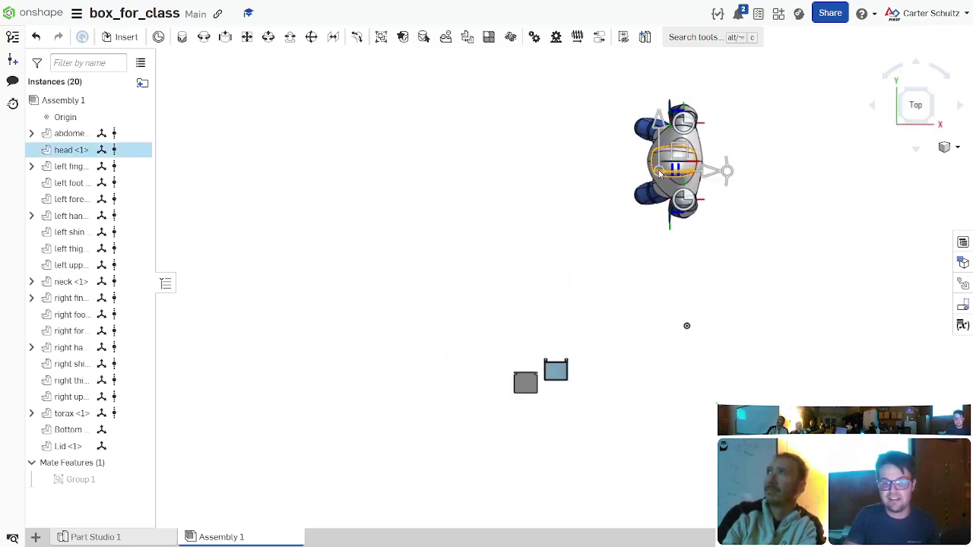
{"action": "left_click_drag", "start_coordinate": [727, 170], "coordinate": [706, 271]}
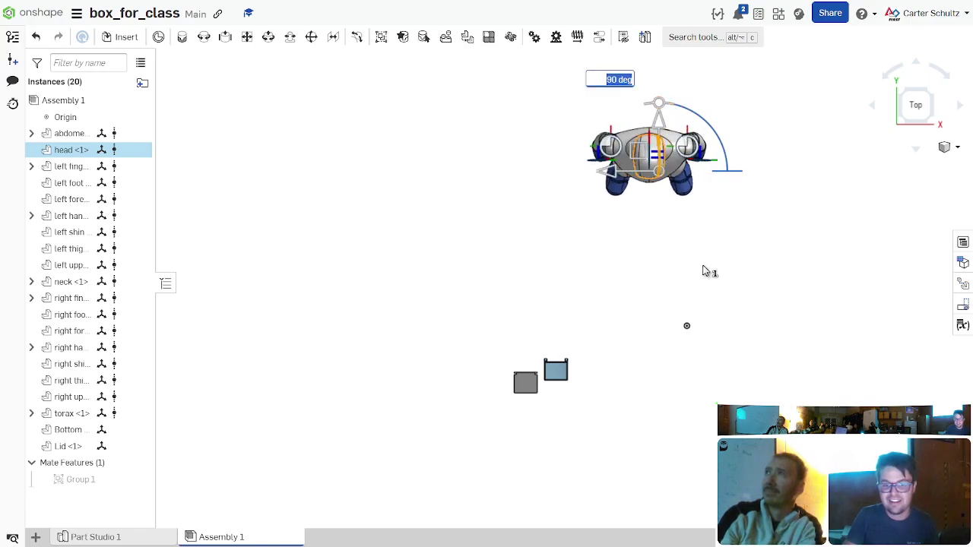
{"action": "scroll", "coordinate": [820, 161], "scroll_direction": "down", "scroll_amount": 3}
{"action": "left_click", "coordinate": [828, 168]}
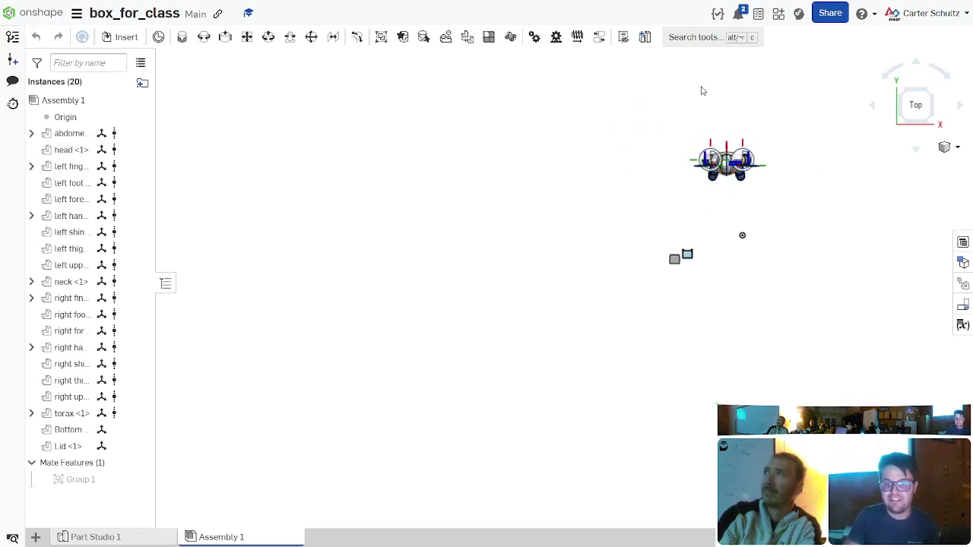
Step: Move the Bottom and the Lid close to the assembly origin, keeping the two parts separated
{"action": "scroll", "coordinate": [786, 228], "scroll_direction": "up", "scroll_amount": 5}
{"action": "right_click_drag", "start_coordinate": [645, 359], "coordinate": [508, 339]}
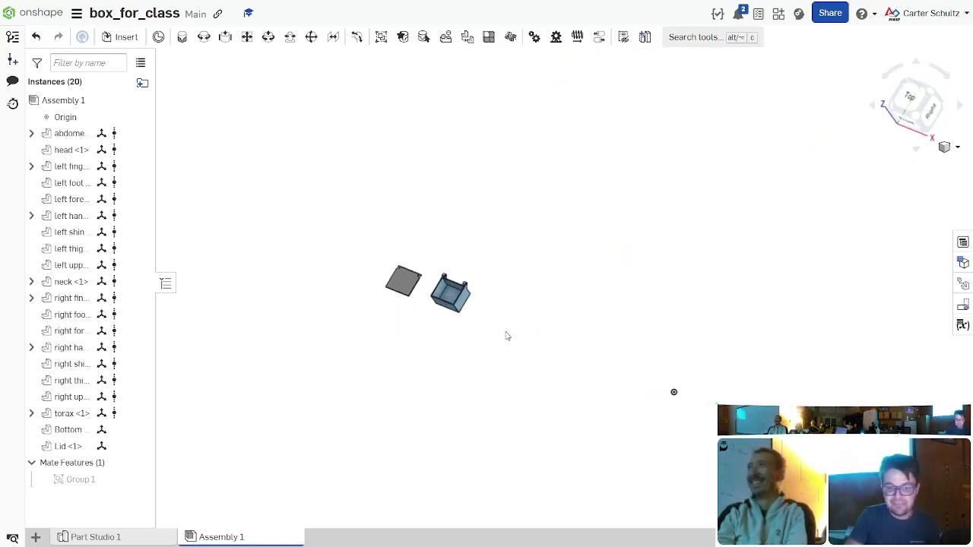
{"action": "left_click_drag", "start_coordinate": [459, 295], "coordinate": [665, 374]}
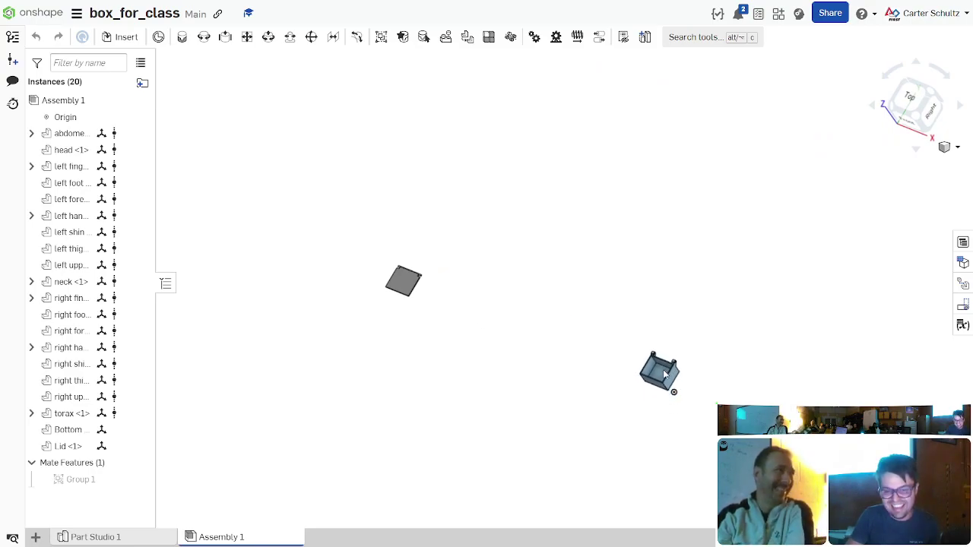
{"action": "left_click_drag", "start_coordinate": [402, 282], "coordinate": [630, 352]}
{"action": "scroll", "coordinate": [703, 412], "scroll_direction": "up", "scroll_amount": 3}
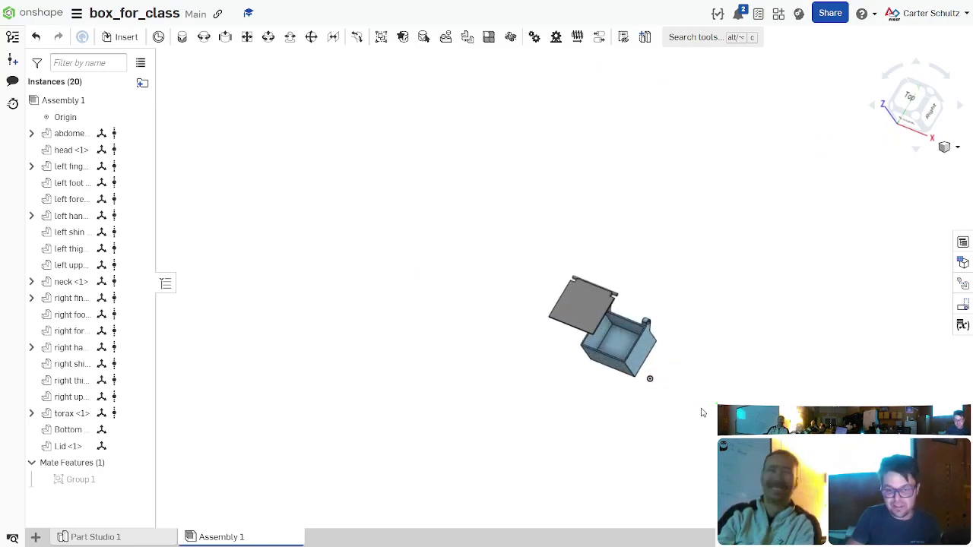
{"action": "scroll", "coordinate": [703, 413], "scroll_direction": "up", "scroll_amount": 5}
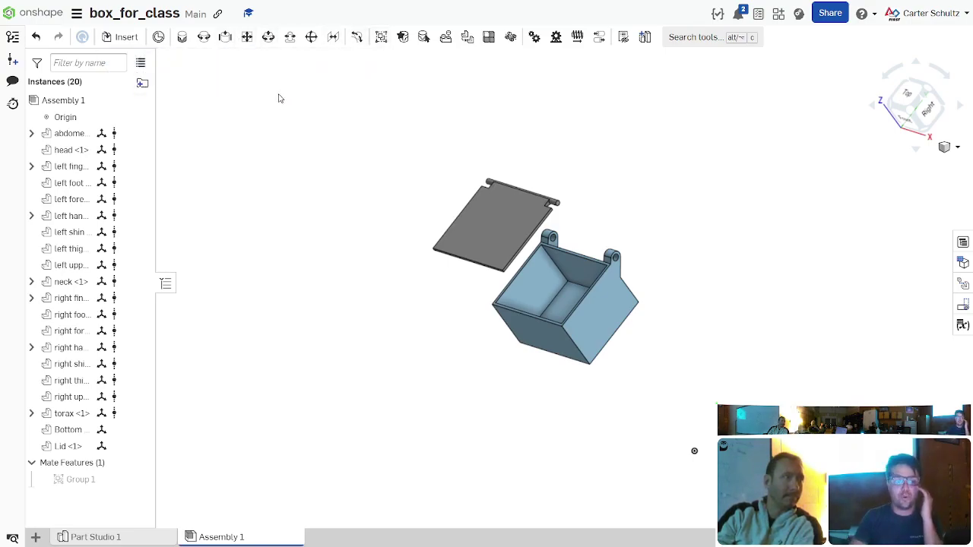
{"action": "left_click", "coordinate": [182, 38]}
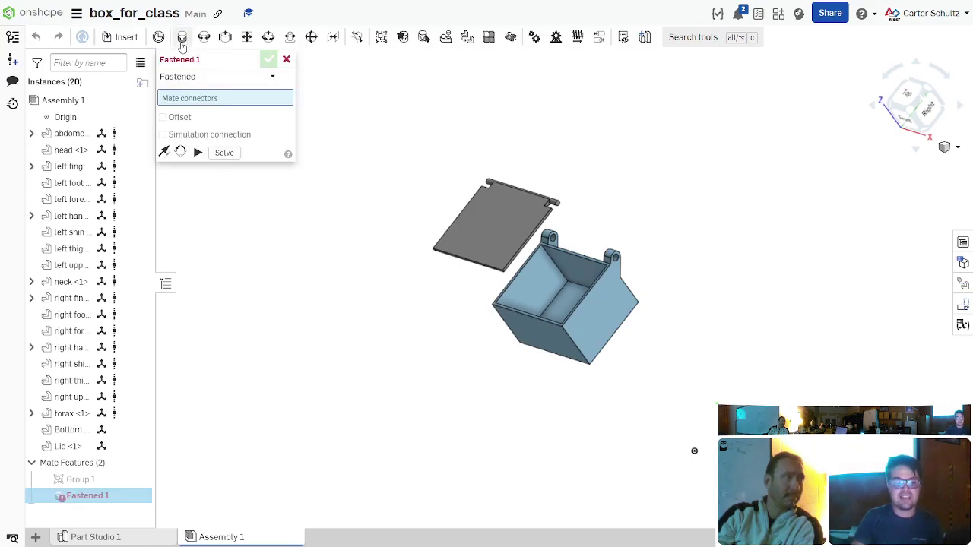
{"action": "right_click_drag", "start_coordinate": [719, 279], "coordinate": [696, 241]}
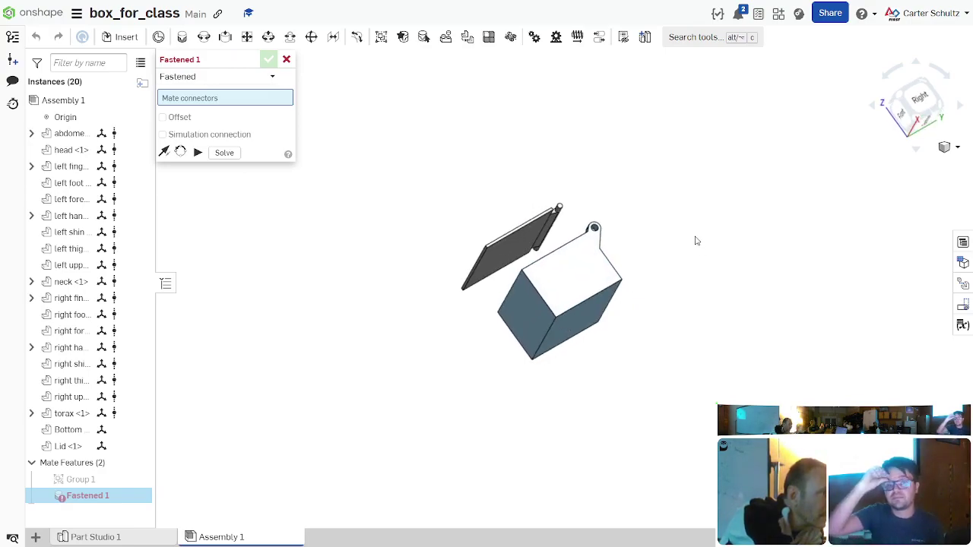
{"action": "right_click_drag", "start_coordinate": [694, 240], "coordinate": [722, 283]}
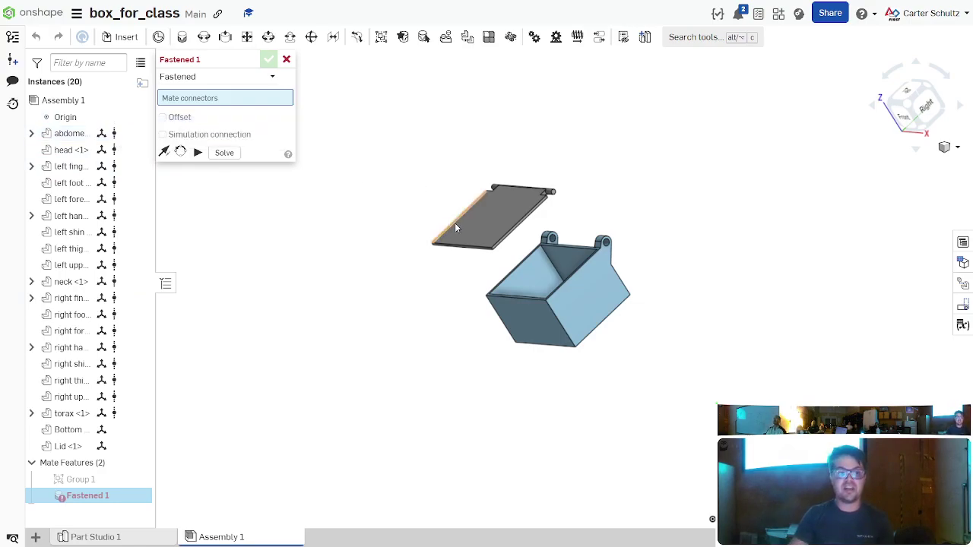
{"action": "left_click", "coordinate": [13, 59]}
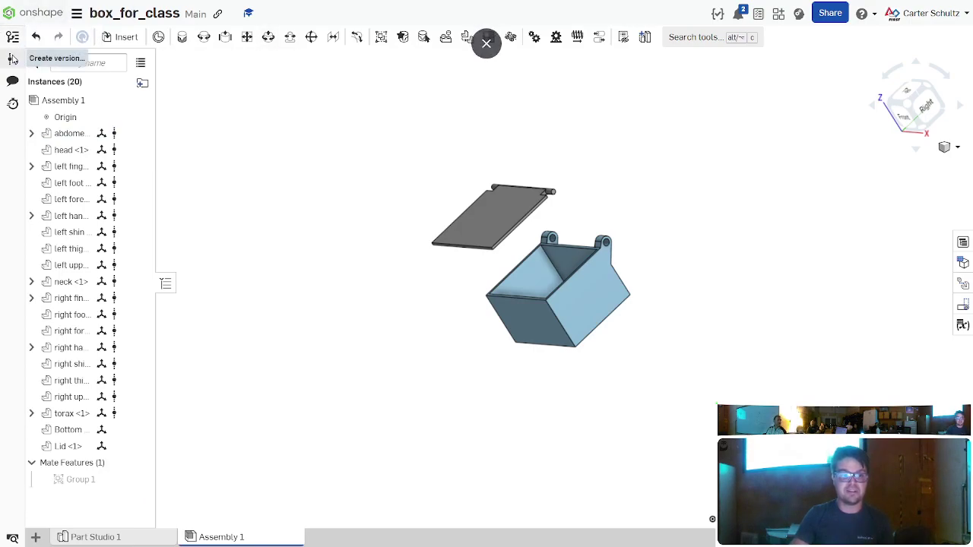
{"action": "key", "text": "Escape"}
{"action": "left_click", "coordinate": [13, 37]}
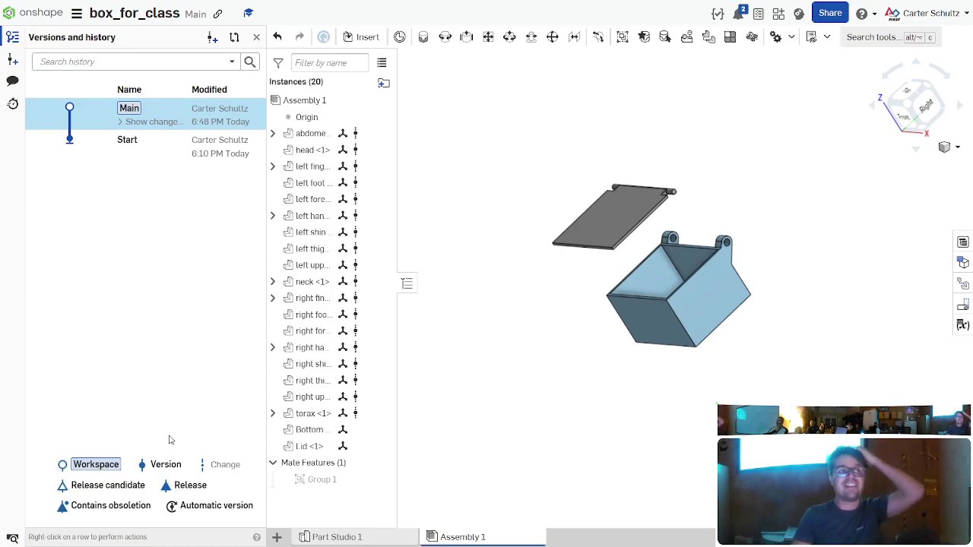
{"action": "left_click", "coordinate": [13, 37]}
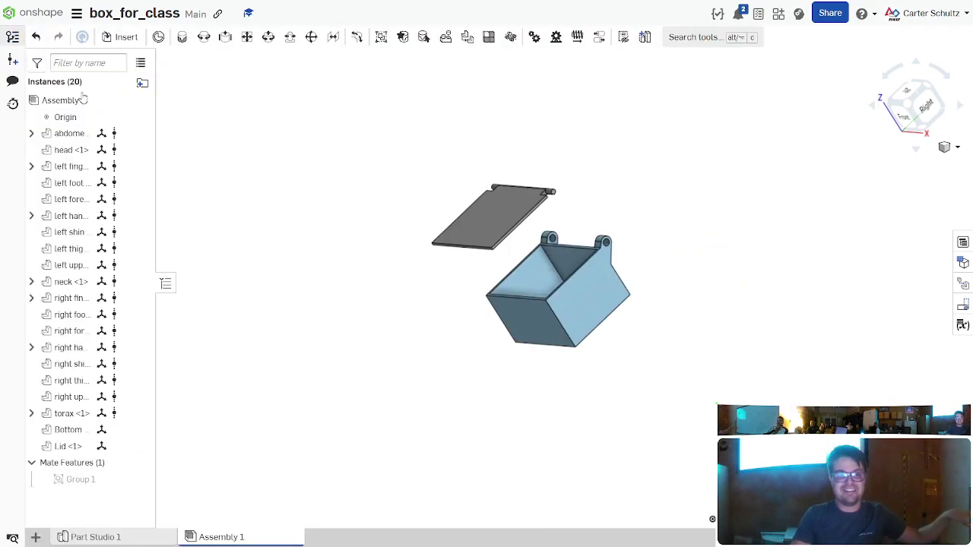
Step: Apply a Fastened mate joining the centre of the Bottom's underside to the assembly origin
{"action": "scroll", "coordinate": [441, 347], "scroll_direction": "down", "scroll_amount": 5}
{"action": "right_click_drag", "start_coordinate": [514, 386], "coordinate": [532, 391]}
{"action": "scroll", "coordinate": [514, 385], "scroll_direction": "up", "scroll_amount": 2}
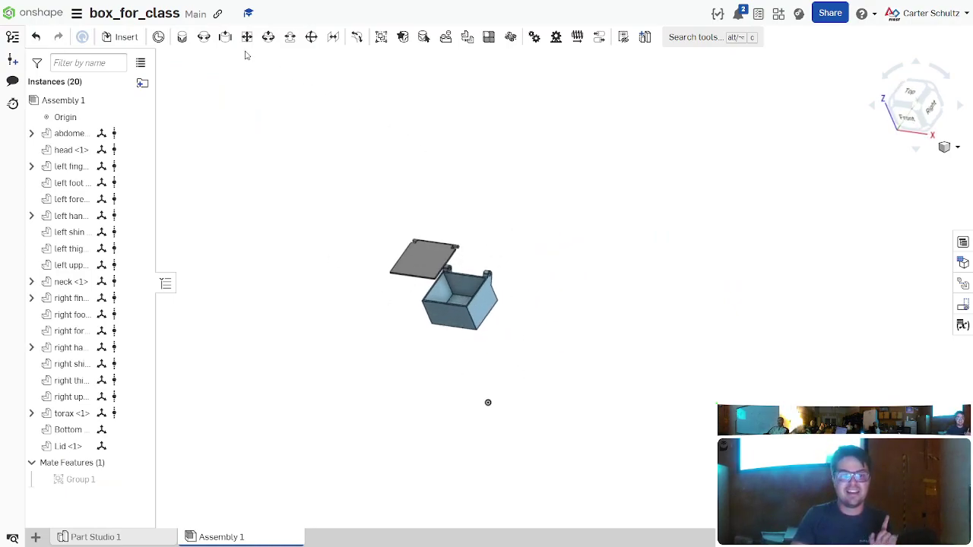
{"action": "left_click", "coordinate": [182, 37]}
{"action": "right_click_drag", "start_coordinate": [304, 122], "coordinate": [493, 289]}
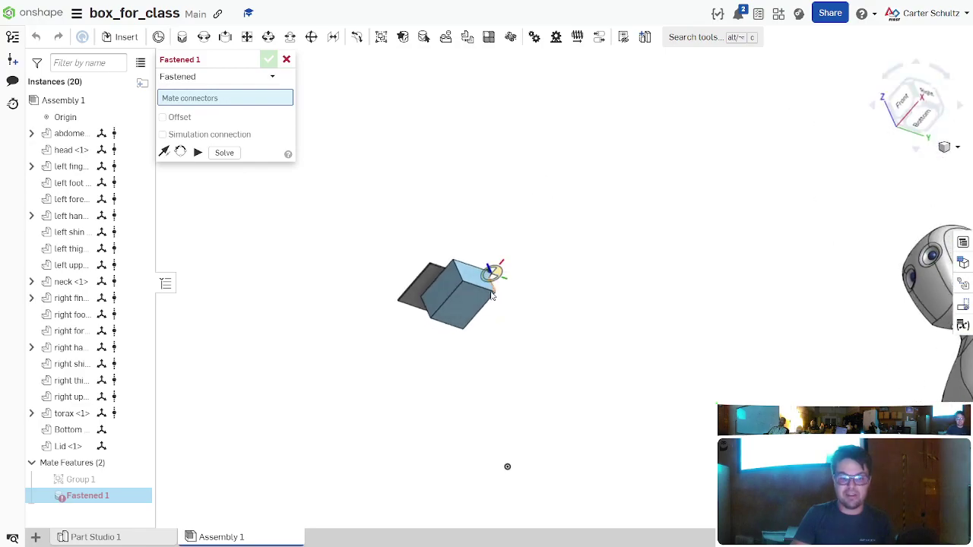
{"action": "scroll", "coordinate": [494, 293], "scroll_direction": "up", "scroll_amount": 3}
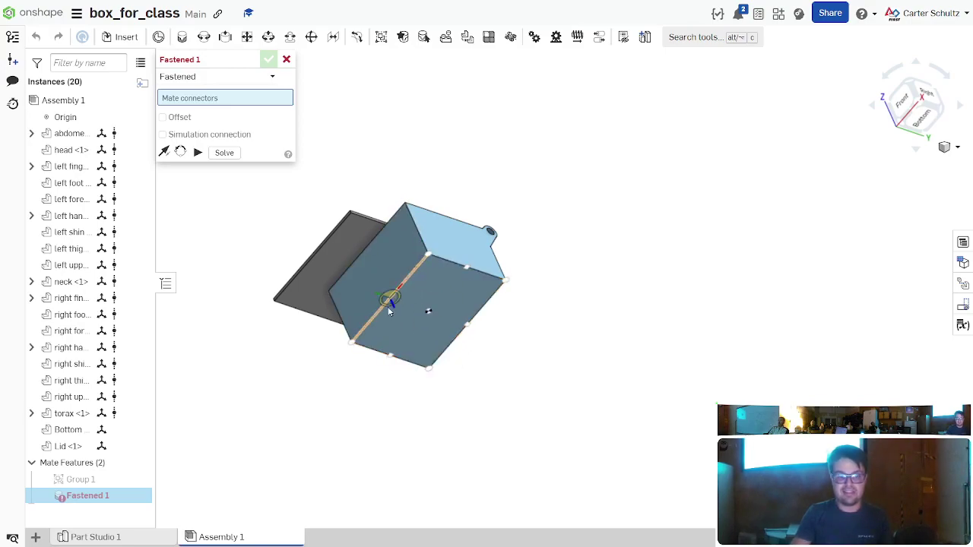
{"action": "scroll", "coordinate": [423, 190], "scroll_direction": "up", "scroll_amount": 3}
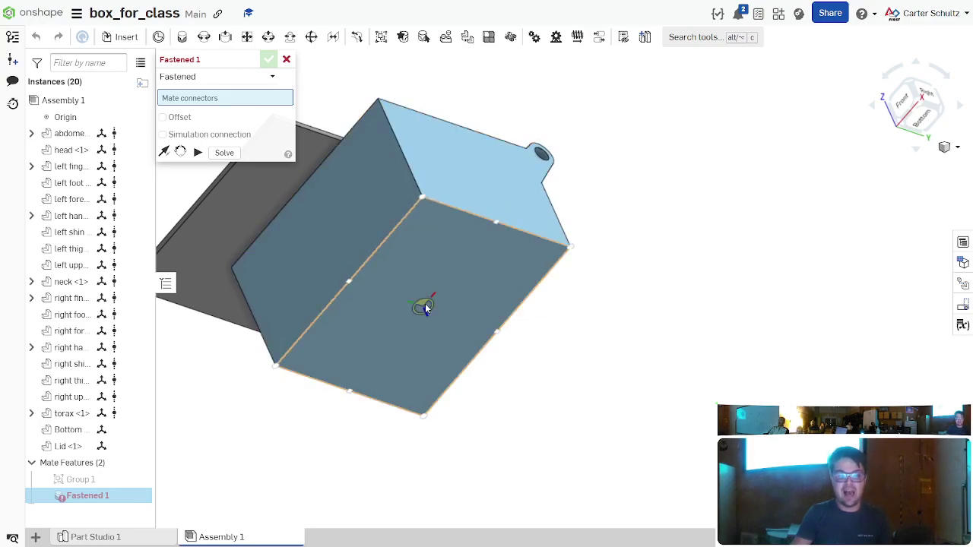
{"action": "left_click", "coordinate": [426, 307]}
{"action": "scroll", "coordinate": [436, 316], "scroll_direction": "down", "scroll_amount": 10}
{"action": "scroll", "coordinate": [566, 386], "scroll_direction": "up", "scroll_amount": 3}
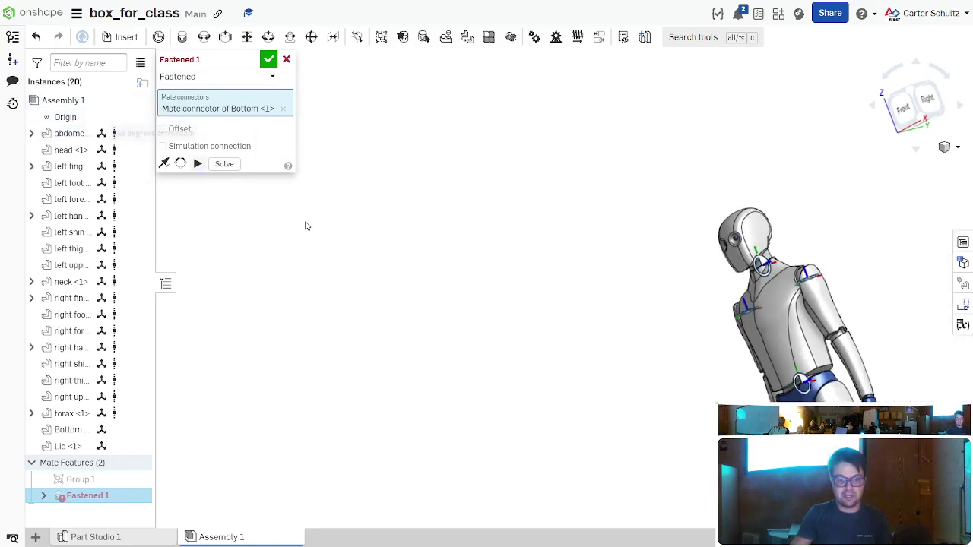
{"action": "scroll", "coordinate": [462, 306], "scroll_direction": "down", "scroll_amount": 5}
{"action": "scroll", "coordinate": [471, 430], "scroll_direction": "up", "scroll_amount": 5}
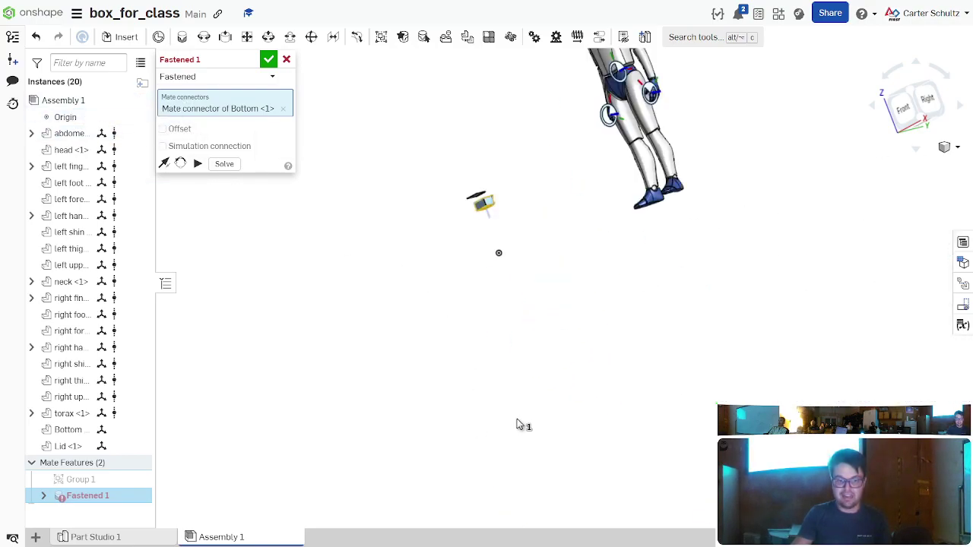
{"action": "scroll", "coordinate": [506, 282], "scroll_direction": "up", "scroll_amount": 3}
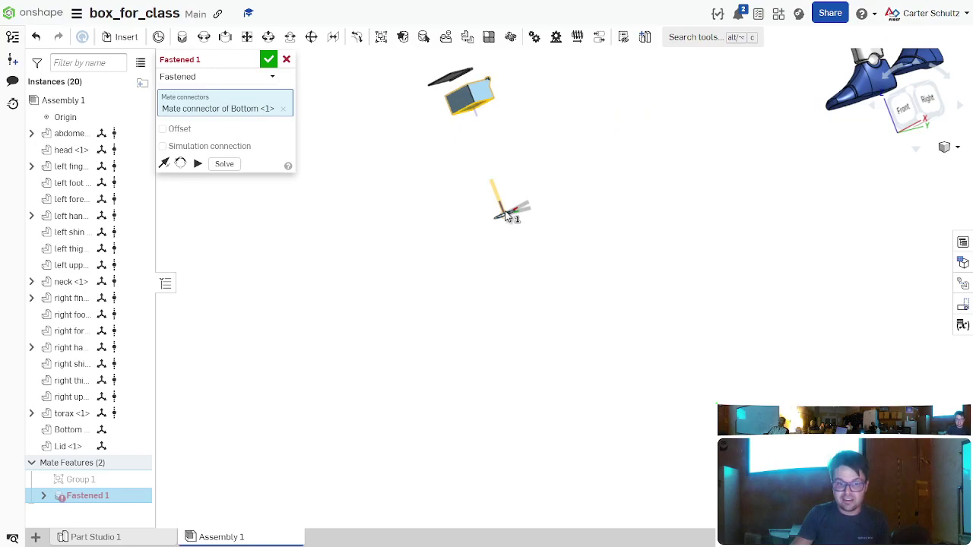
{"action": "left_click", "coordinate": [506, 215]}
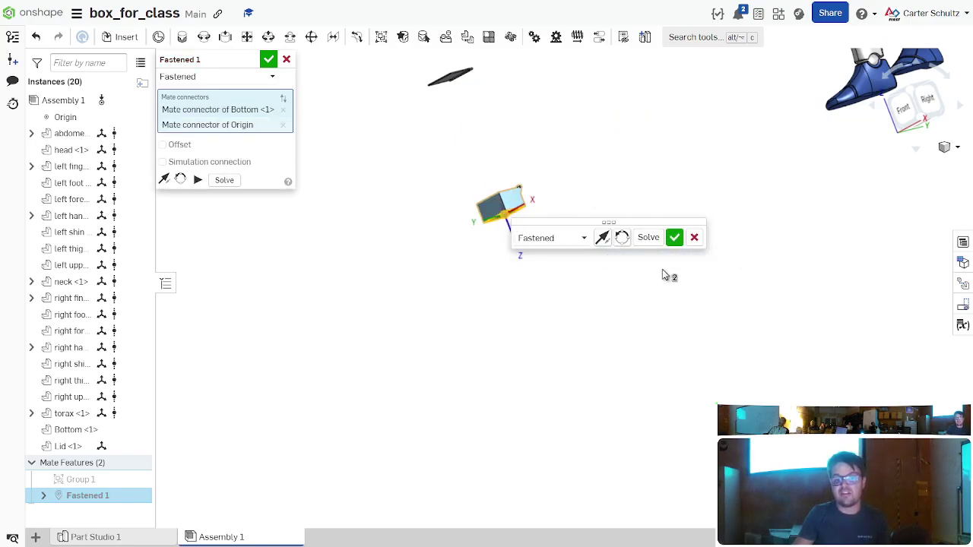
Step: Cycle the Fastened mate's secondary axis orientations, flip its primary axis and back, and accept the mate with the Bottom upright
{"action": "right_click_drag", "start_coordinate": [668, 269], "coordinate": [655, 323]}
{"action": "scroll", "coordinate": [601, 357], "scroll_direction": "up", "scroll_amount": 4}
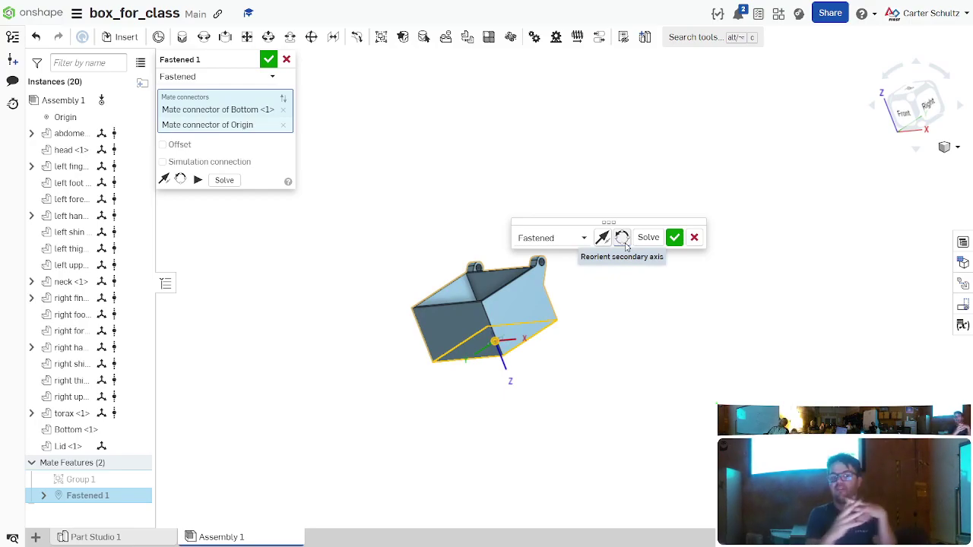
{"action": "left_click", "coordinate": [625, 244]}
{"action": "left_click", "coordinate": [625, 244]}
{"action": "left_click", "coordinate": [625, 244]}
{"action": "left_click", "coordinate": [624, 244]}
{"action": "left_click", "coordinate": [605, 240]}
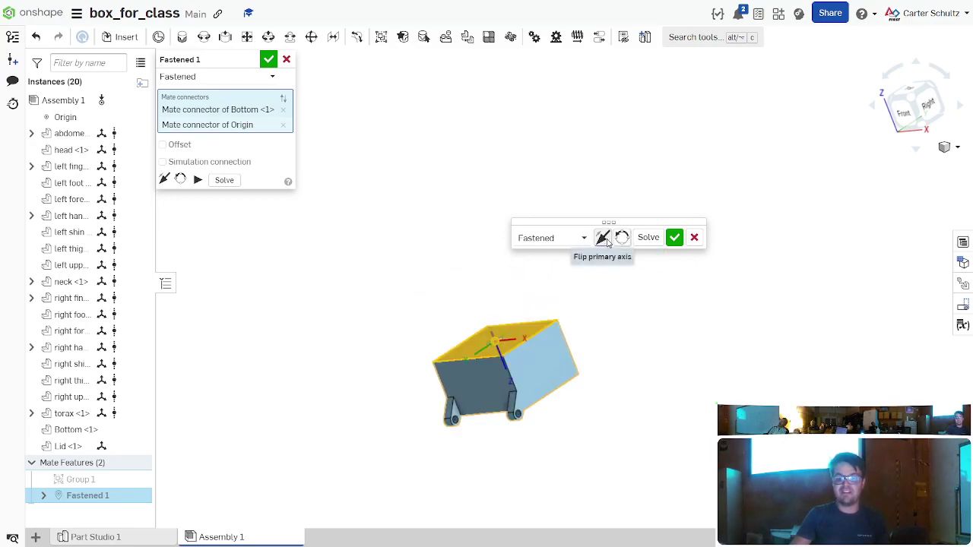
{"action": "left_click", "coordinate": [605, 238]}
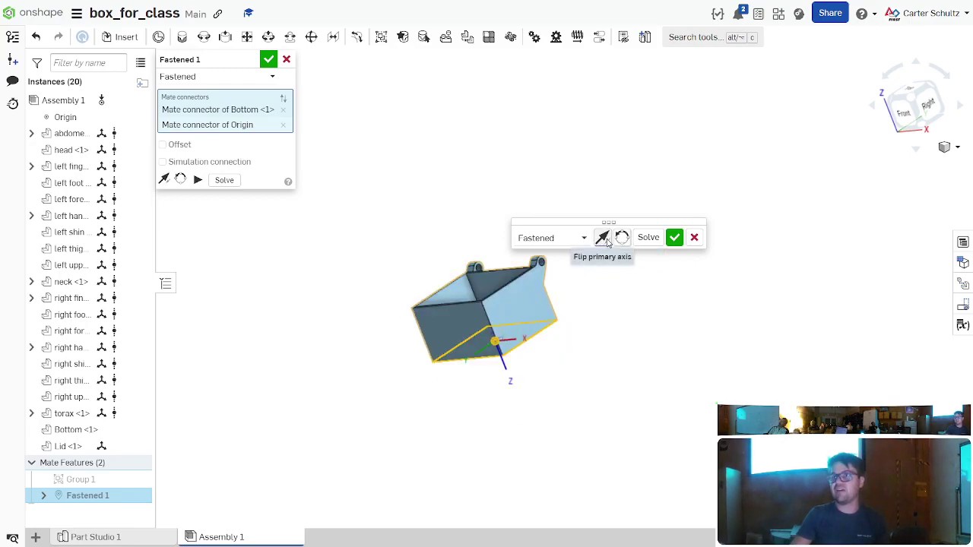
{"action": "left_click", "coordinate": [672, 239]}
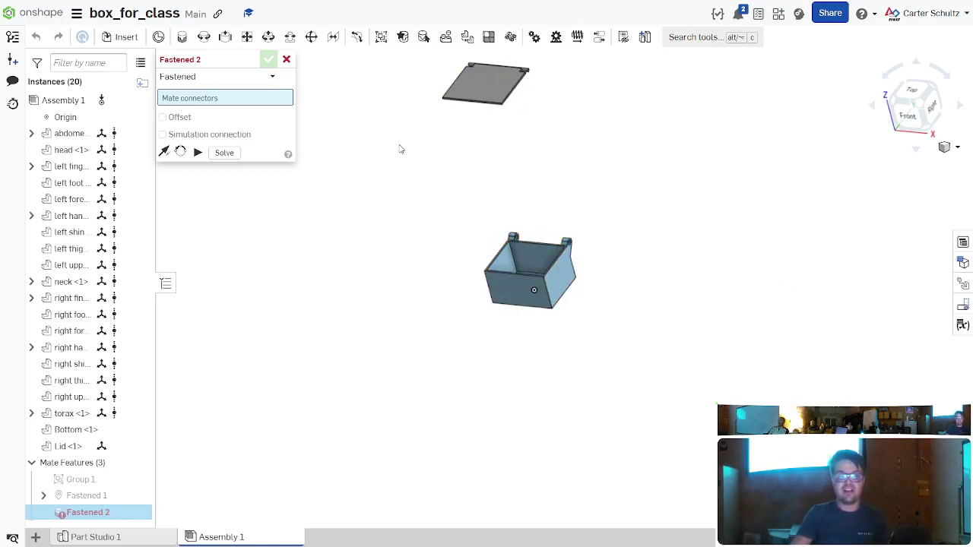
{"action": "key", "text": "Escape"}
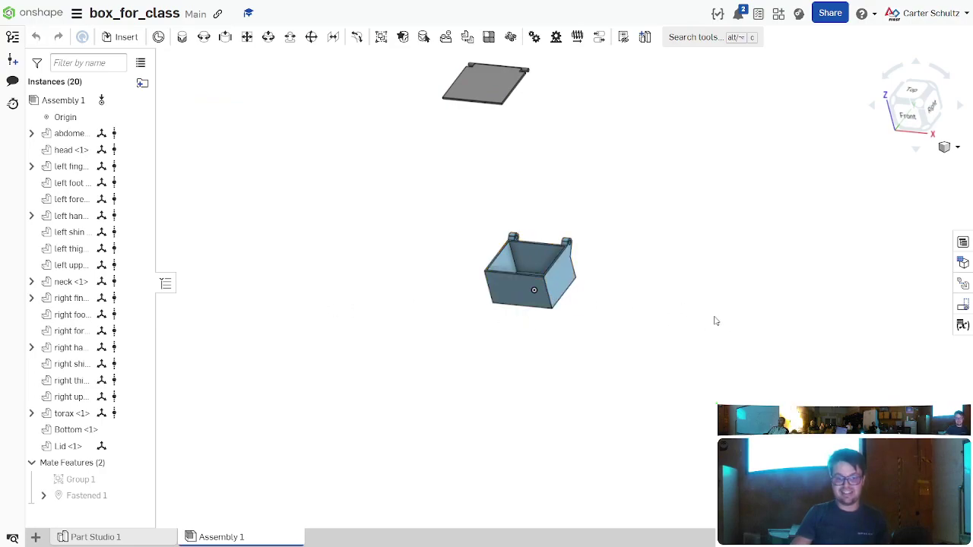
Step: Move the Lid down and closer above the Bottom, keeping its hinge pin clear of the hinge holes
{"action": "left_click_drag", "start_coordinate": [486, 82], "coordinate": [521, 180]}
{"action": "right_click_drag", "start_coordinate": [488, 207], "coordinate": [613, 230]}
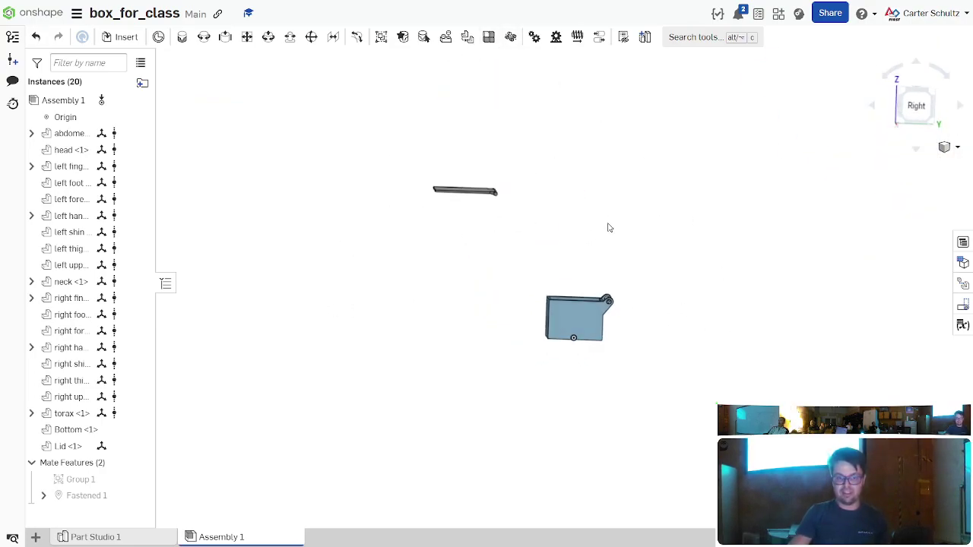
{"action": "left_click_drag", "start_coordinate": [468, 193], "coordinate": [566, 247]}
{"action": "scroll", "coordinate": [645, 282], "scroll_direction": "down", "scroll_amount": 5}
{"action": "right_click_drag", "start_coordinate": [645, 283], "coordinate": [504, 248]}
{"action": "scroll", "coordinate": [504, 249], "scroll_direction": "down", "scroll_amount": 3}
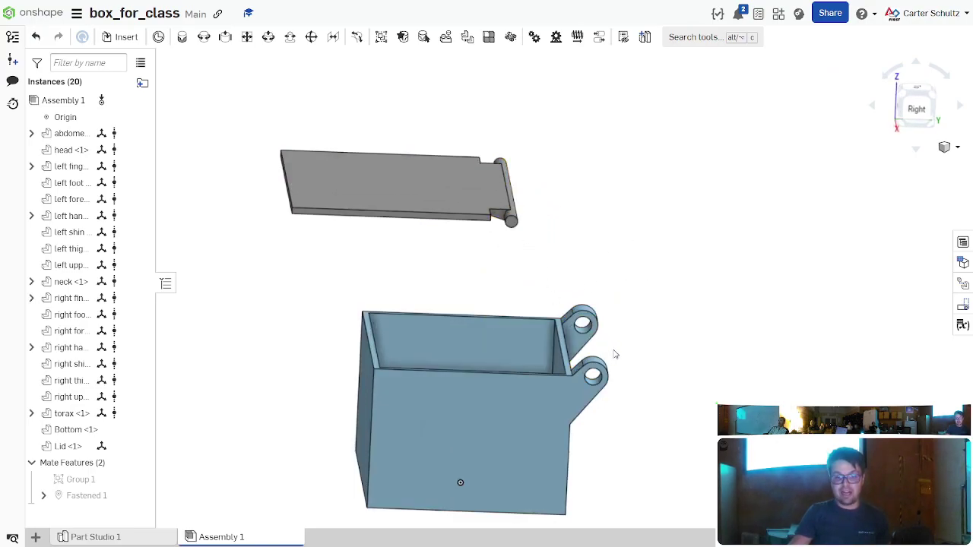
{"action": "scroll", "coordinate": [444, 191], "scroll_direction": "down", "scroll_amount": 2}
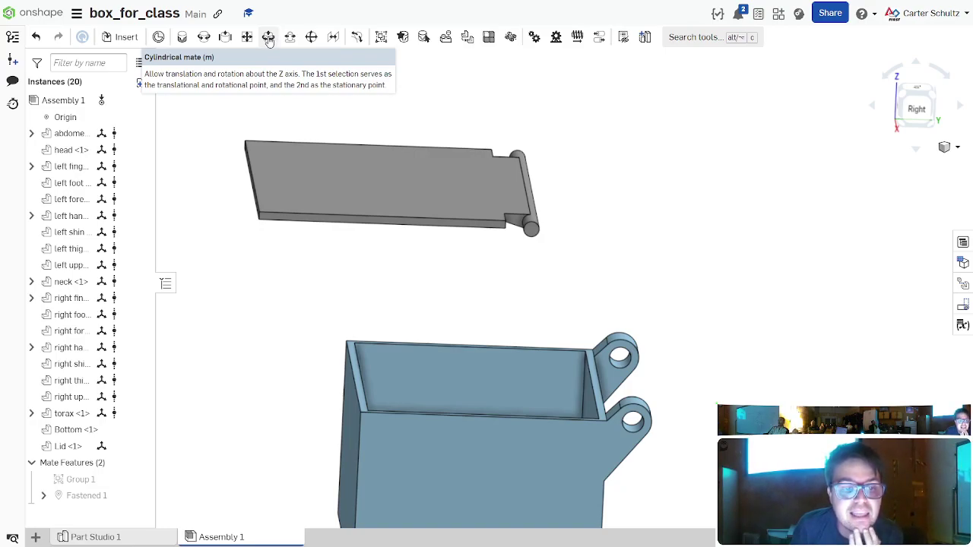
Step: Apply a Revolute mate joining the end face centre of the Lid's hinge pin to the near hinge hole of the Bottom
{"action": "left_click", "coordinate": [204, 38]}
{"action": "scroll", "coordinate": [557, 263], "scroll_direction": "up", "scroll_amount": 5}
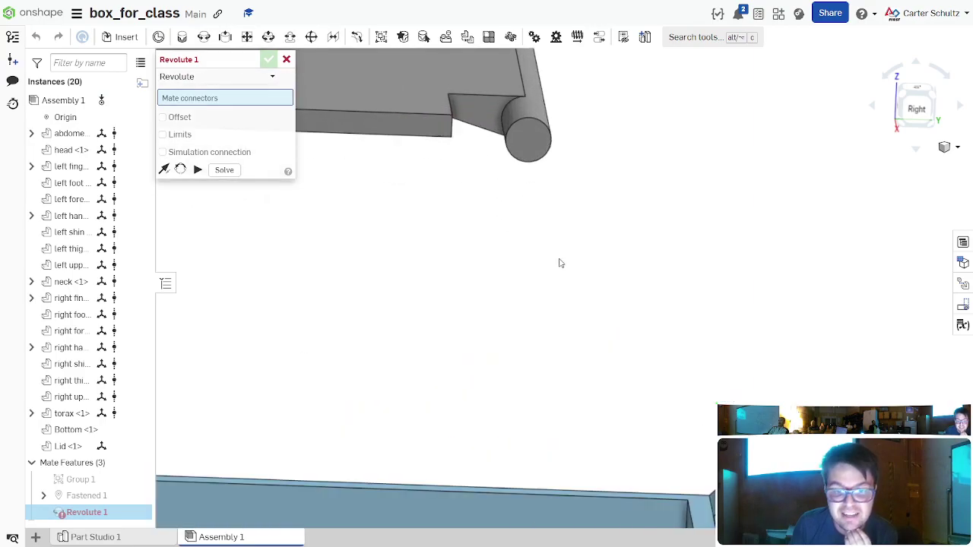
{"action": "scroll", "coordinate": [570, 243], "scroll_direction": "down", "scroll_amount": 3}
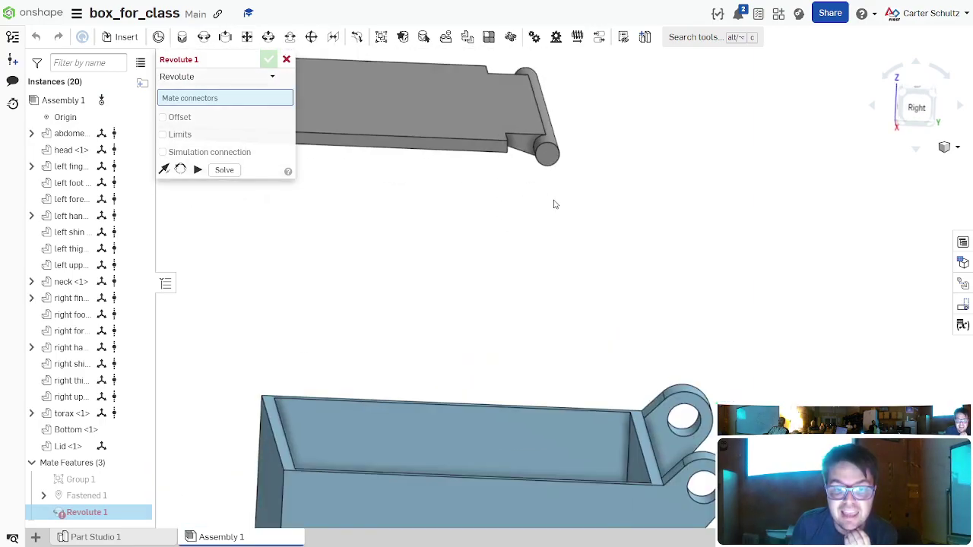
{"action": "left_click", "coordinate": [547, 155]}
{"action": "scroll", "coordinate": [681, 297], "scroll_direction": "down", "scroll_amount": 3}
{"action": "scroll", "coordinate": [625, 369], "scroll_direction": "up", "scroll_amount": 6}
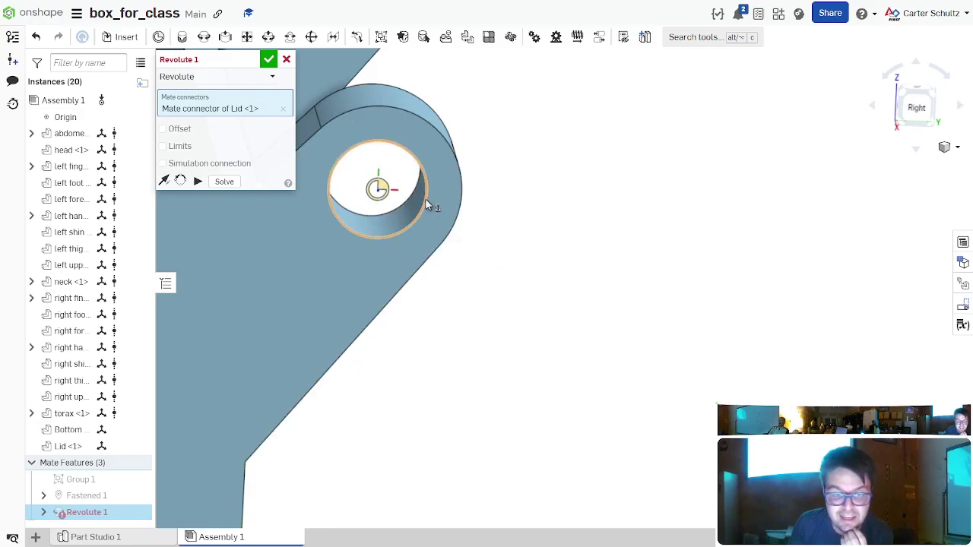
{"action": "left_click", "coordinate": [426, 200]}
{"action": "scroll", "coordinate": [580, 143], "scroll_direction": "down", "scroll_amount": 3}
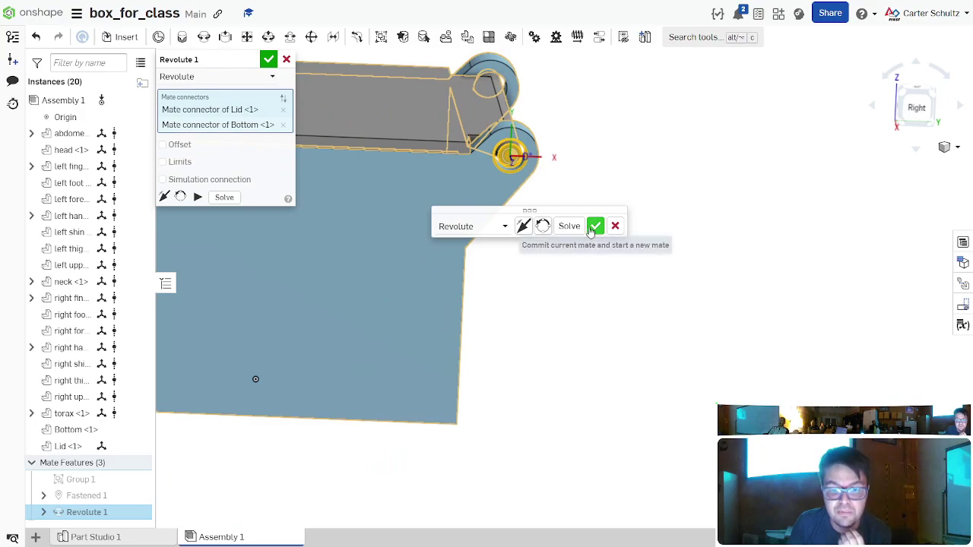
{"action": "left_click", "coordinate": [595, 226]}
Step: Swing the Lid about its hinge to check the revolute motion and leave it partly open, without adding another mate
{"action": "scroll", "coordinate": [661, 182], "scroll_direction": "down", "scroll_amount": 3}
{"action": "left_click_drag", "start_coordinate": [459, 126], "coordinate": [543, 54]}
{"action": "scroll", "coordinate": [657, 320], "scroll_direction": "down", "scroll_amount": 3}
{"action": "scroll", "coordinate": [632, 171], "scroll_direction": "up", "scroll_amount": 4}
{"action": "scroll", "coordinate": [612, 144], "scroll_direction": "down", "scroll_amount": 3}
{"action": "scroll", "coordinate": [604, 102], "scroll_direction": "up", "scroll_amount": 3}
{"action": "right_click_drag", "start_coordinate": [603, 114], "coordinate": [571, 196]}
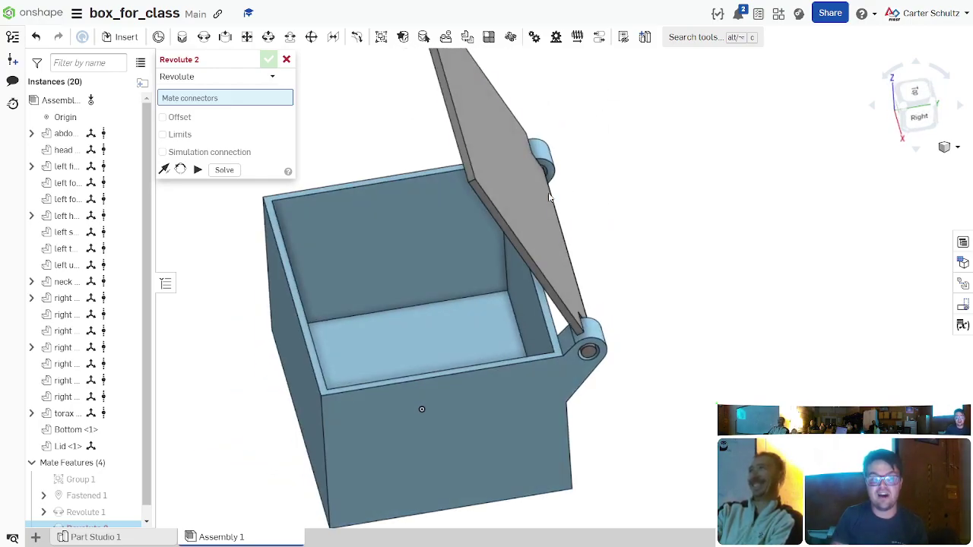
{"action": "right_click_drag", "start_coordinate": [396, 272], "coordinate": [623, 195]}
{"action": "left_click_drag", "start_coordinate": [521, 142], "coordinate": [454, 194]}
{"action": "right_click_drag", "start_coordinate": [664, 174], "coordinate": [528, 142]}
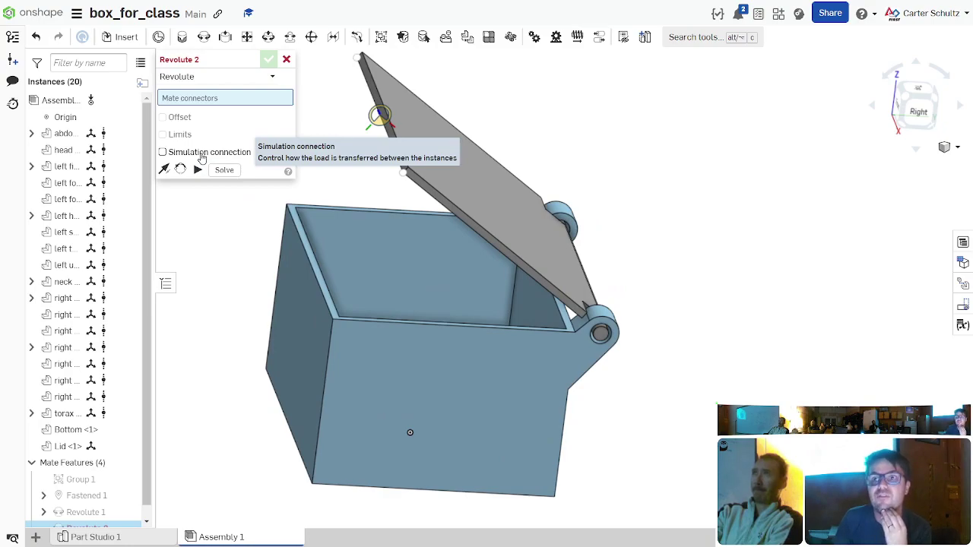
{"action": "left_click", "coordinate": [287, 59]}
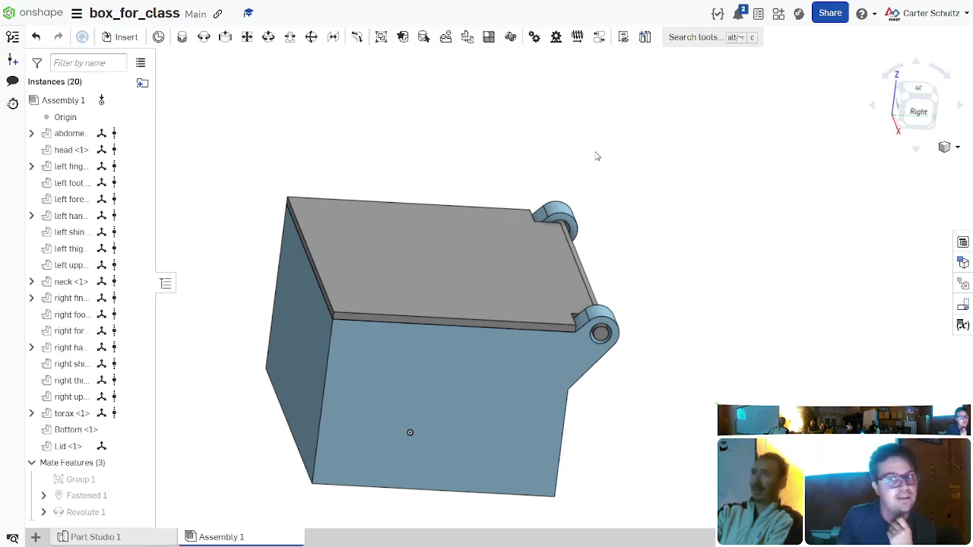
{"action": "left_click_drag", "start_coordinate": [402, 256], "coordinate": [436, 215]}
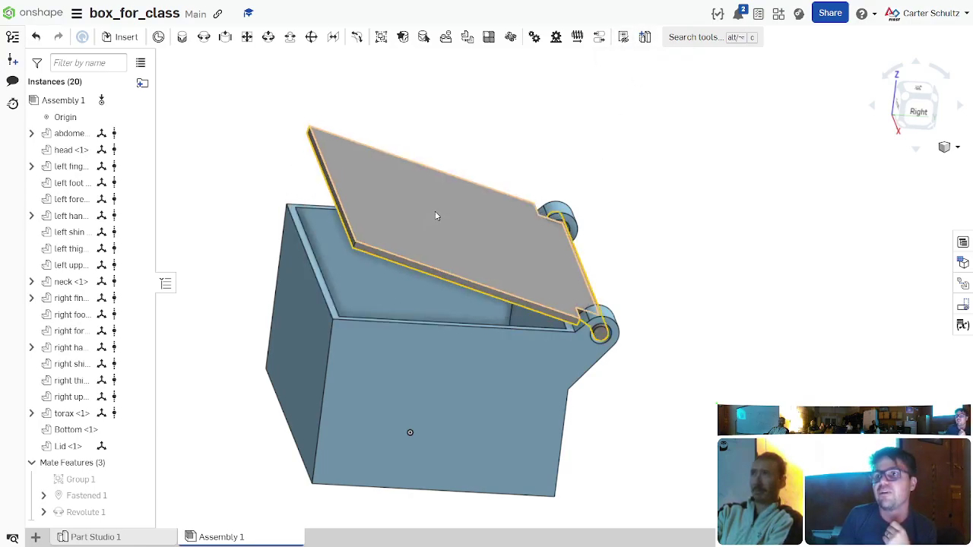
{"action": "left_click", "coordinate": [672, 224]}
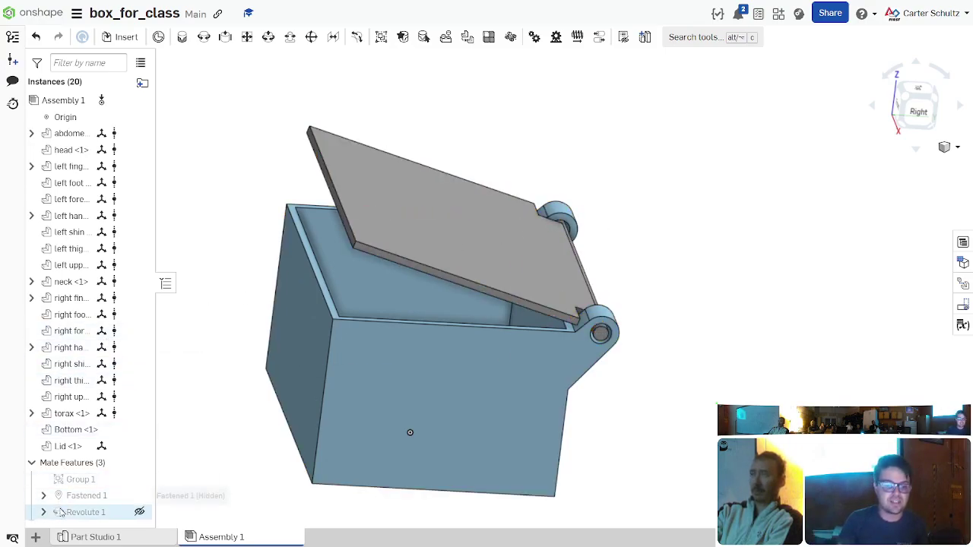
Step: Edit the Revolute mate between Lid and Bottom to enable Limits, and accept it without minimum or maximum angles
{"action": "left_click", "coordinate": [84, 519]}
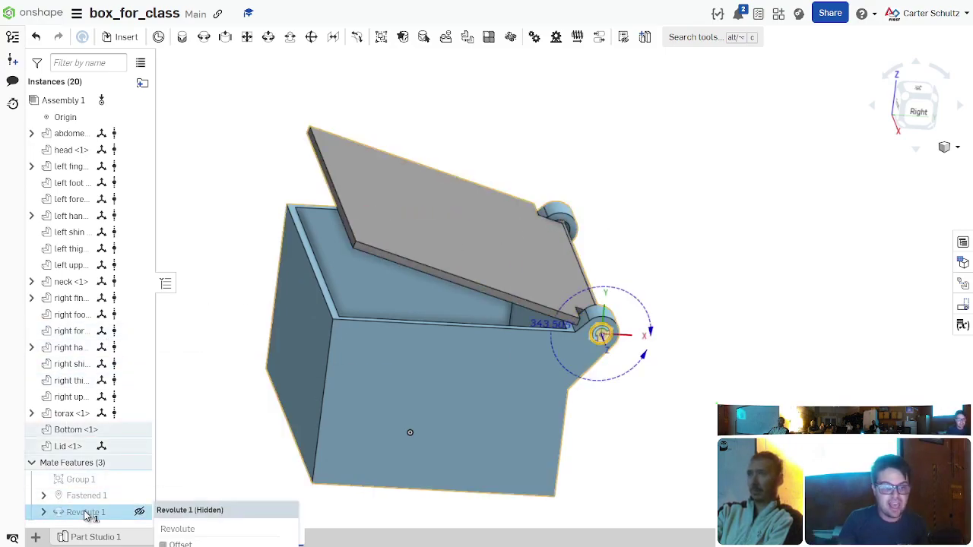
{"action": "double_click", "coordinate": [86, 514]}
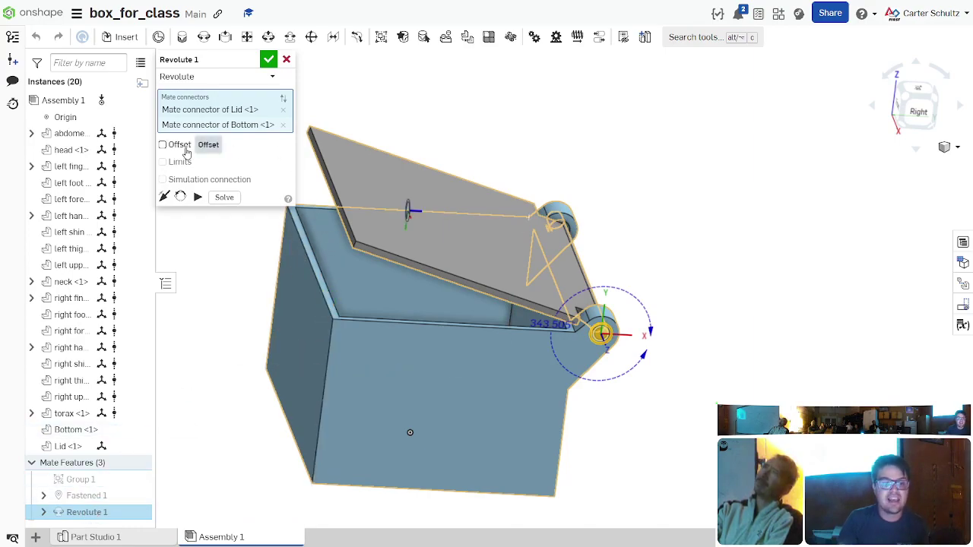
{"action": "left_click", "coordinate": [180, 162]}
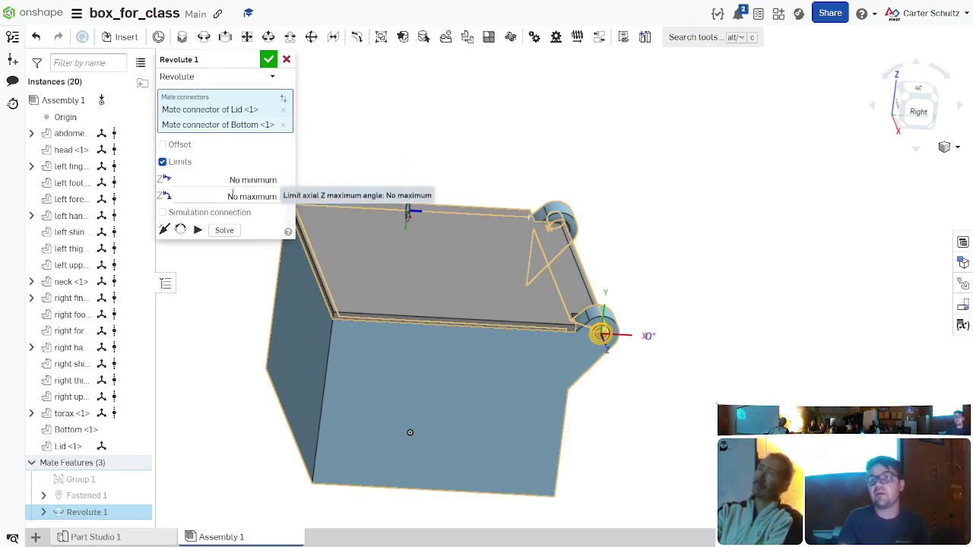
{"action": "key", "text": "Return"}
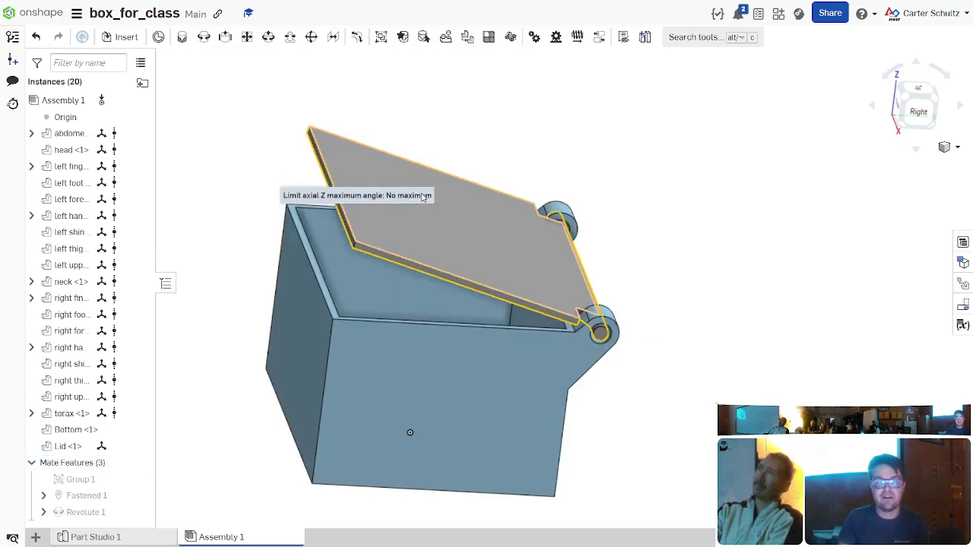
Step: Swing the Lid down through the Bottom and back up to examine its travel with no limit angles, leaving it partly open
{"action": "left_click_drag", "start_coordinate": [426, 244], "coordinate": [580, 382]}
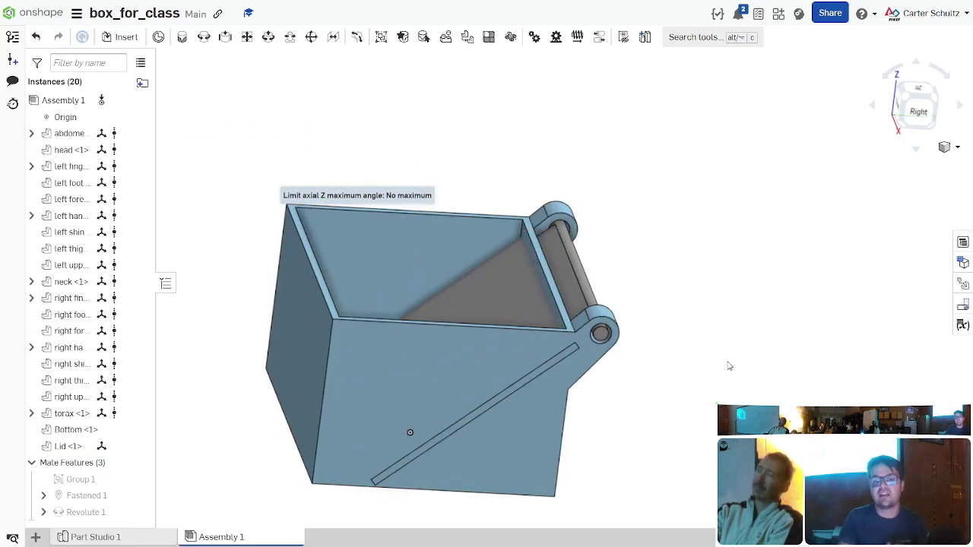
{"action": "left_click_drag", "start_coordinate": [497, 319], "coordinate": [578, 240]}
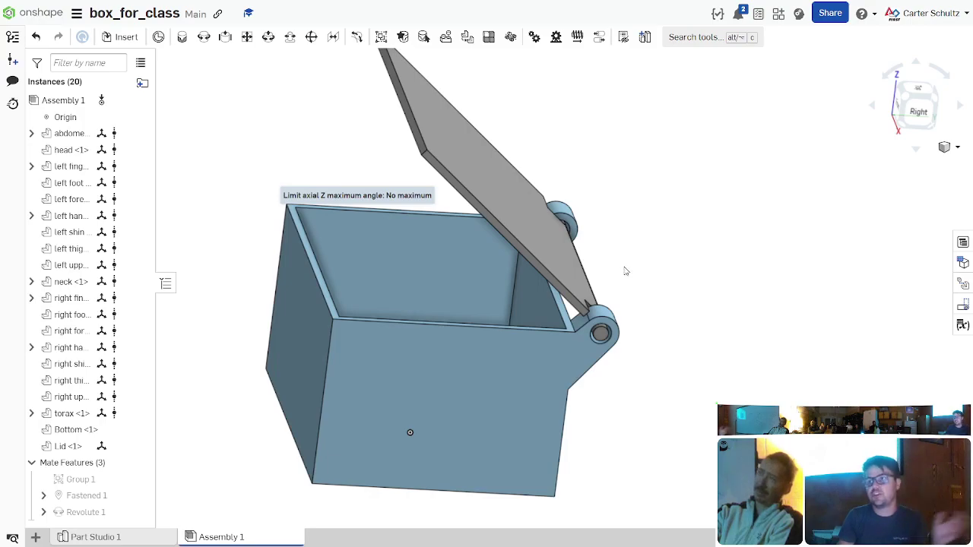
{"action": "right_click_drag", "start_coordinate": [693, 291], "coordinate": [709, 314]}
{"action": "scroll", "coordinate": [709, 313], "scroll_direction": "down", "scroll_amount": 2}
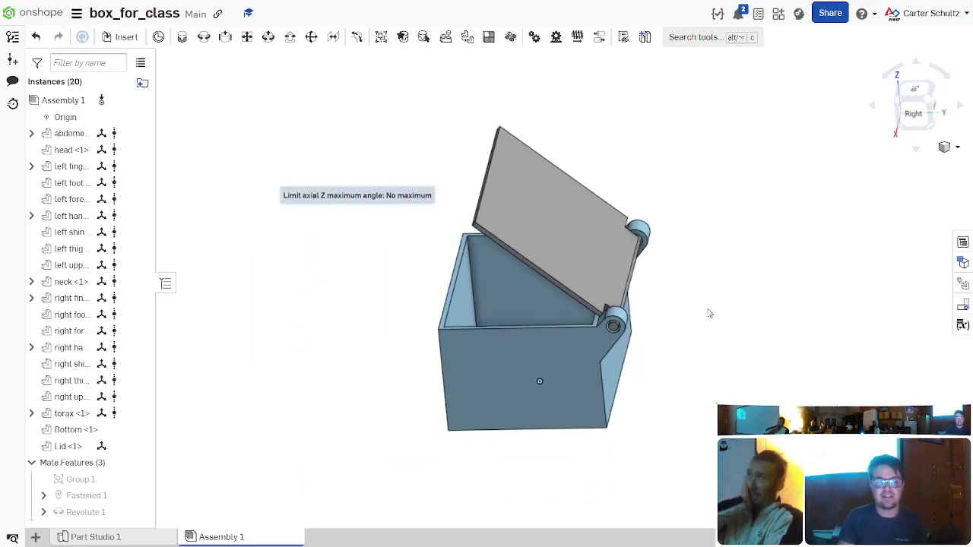
Step: In Part Studio 1, assign ABS from the Onshape Material Library to the Bottom part
{"action": "left_click", "coordinate": [122, 536]}
{"action": "right_click_drag", "start_coordinate": [261, 409], "coordinate": [305, 421]}
{"action": "scroll", "coordinate": [675, 359], "scroll_direction": "down", "scroll_amount": 3}
{"action": "scroll", "coordinate": [722, 217], "scroll_direction": "up", "scroll_amount": 2}
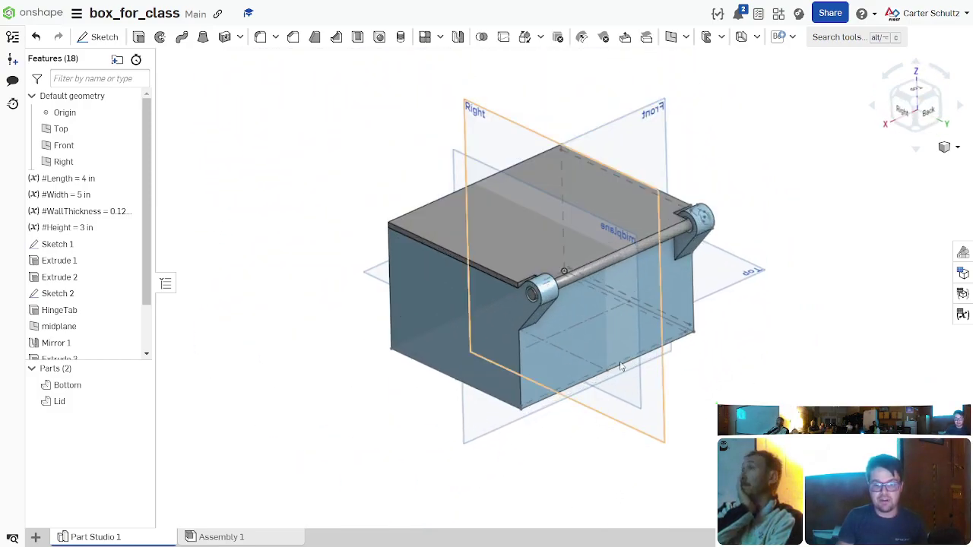
{"action": "scroll", "coordinate": [729, 217], "scroll_direction": "up", "scroll_amount": 3}
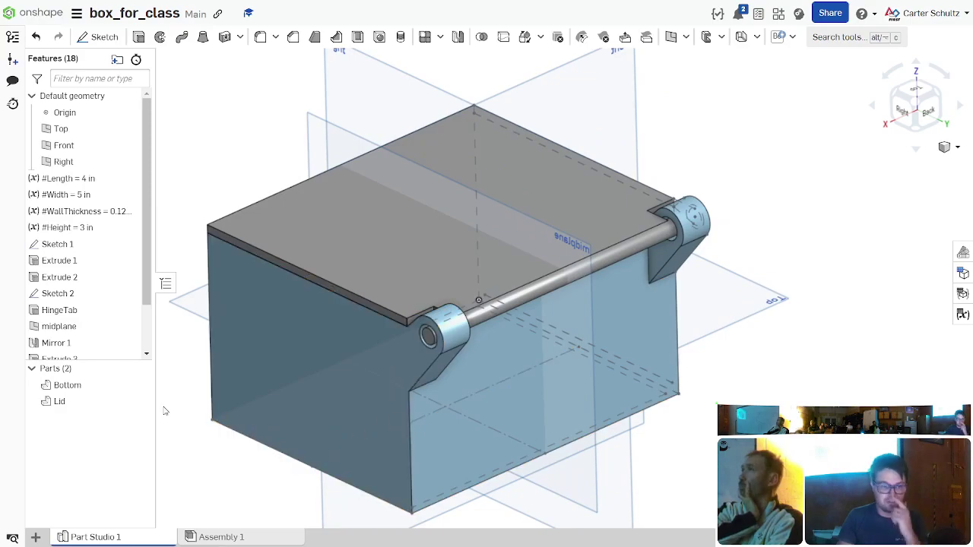
{"action": "left_click", "coordinate": [79, 390]}
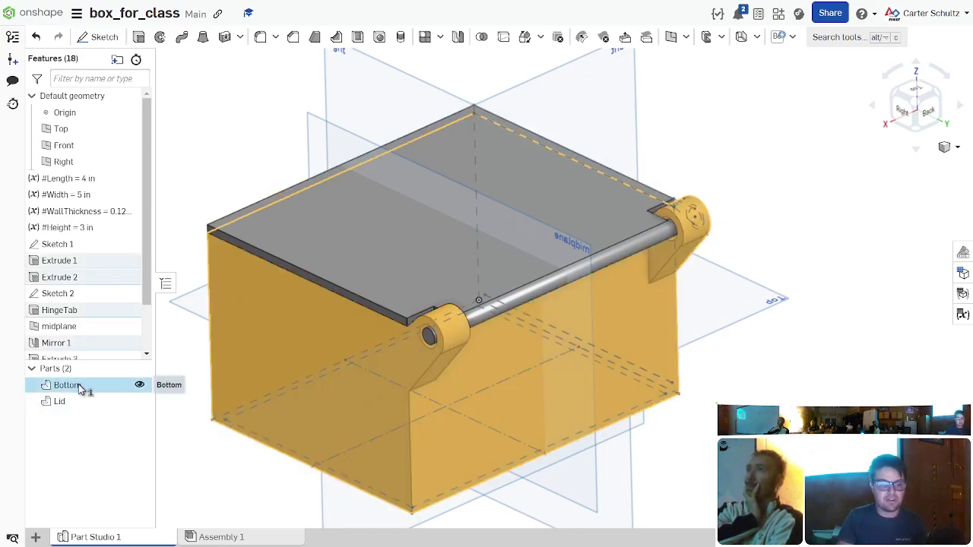
{"action": "right_click", "coordinate": [76, 387]}
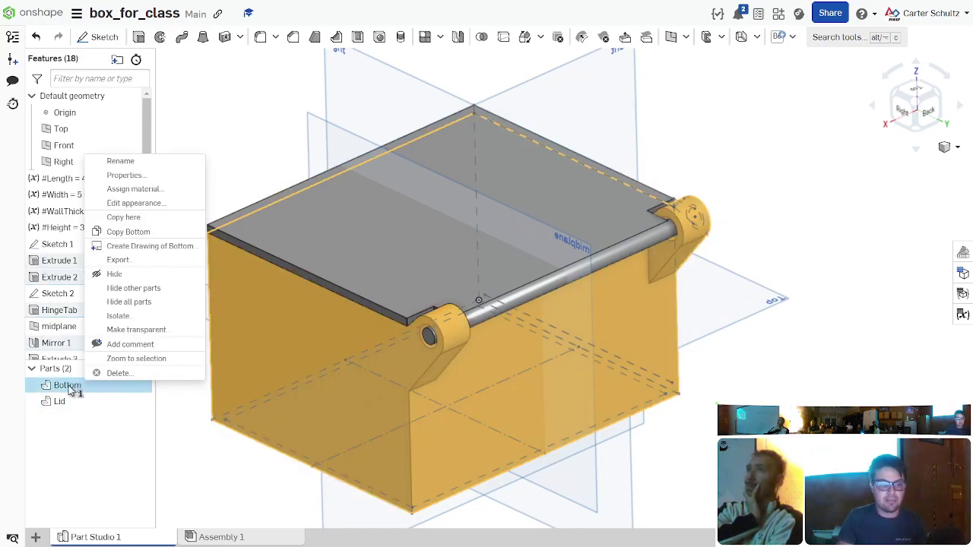
{"action": "left_click", "coordinate": [175, 191]}
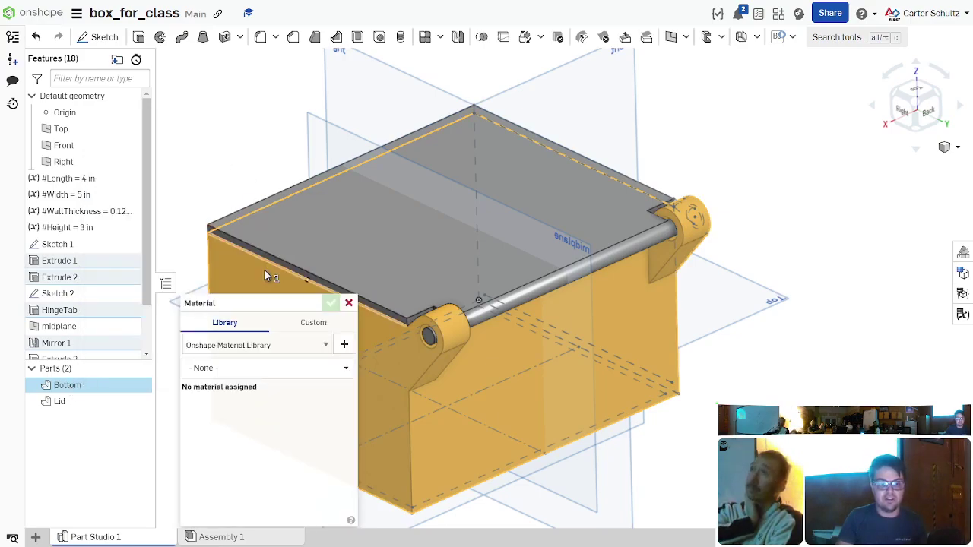
{"action": "left_click_drag", "start_coordinate": [258, 302], "coordinate": [240, 213]}
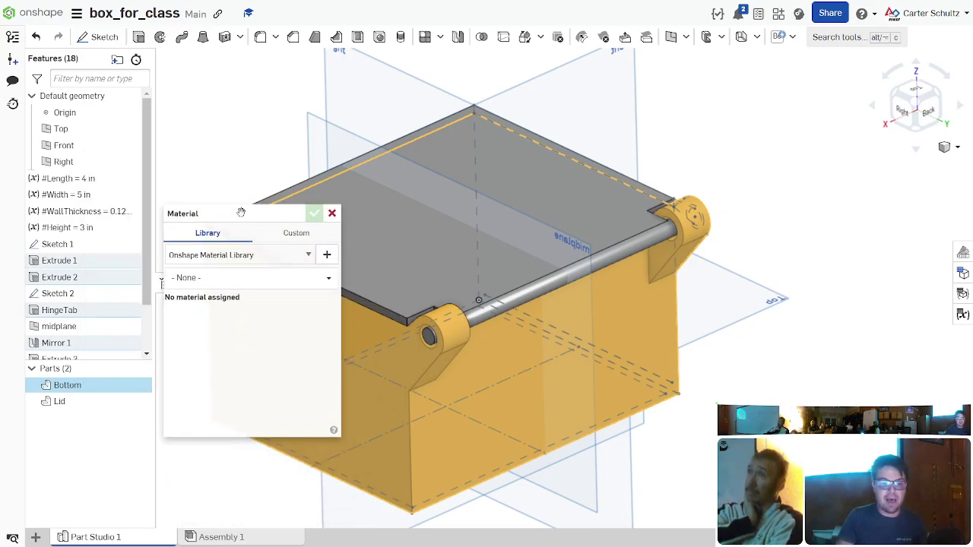
{"action": "left_click", "coordinate": [276, 285]}
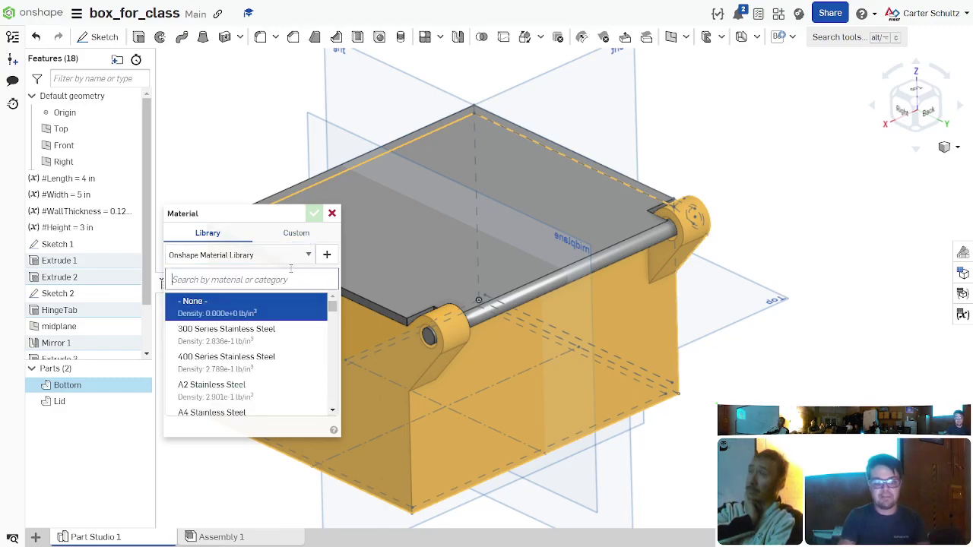
{"action": "type", "text": "abs"}
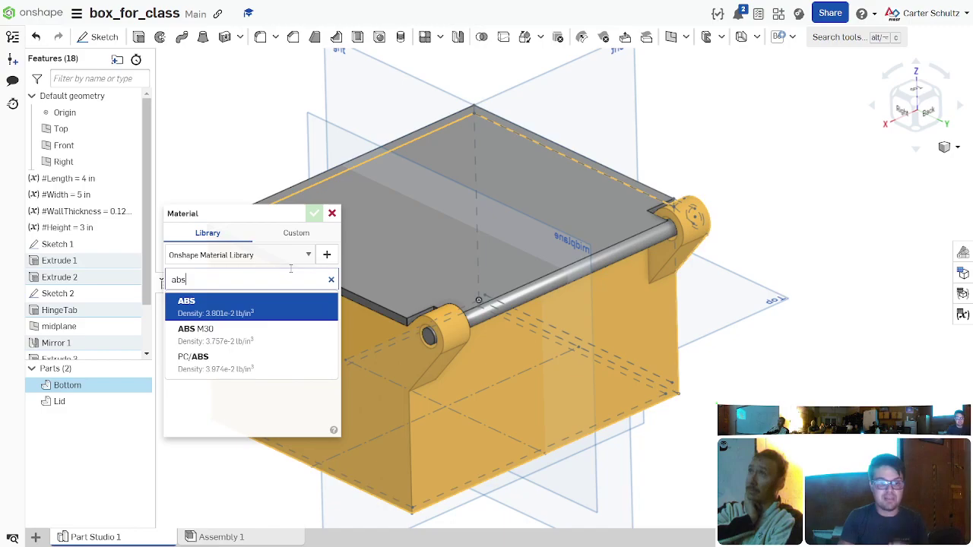
{"action": "left_click", "coordinate": [235, 306]}
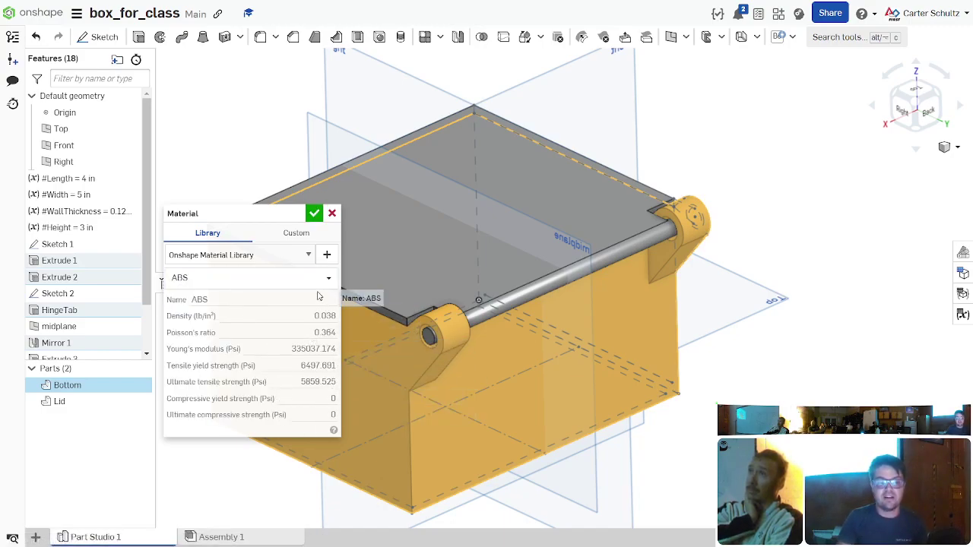
{"action": "left_click", "coordinate": [314, 213]}
{"action": "left_click", "coordinate": [257, 101]}
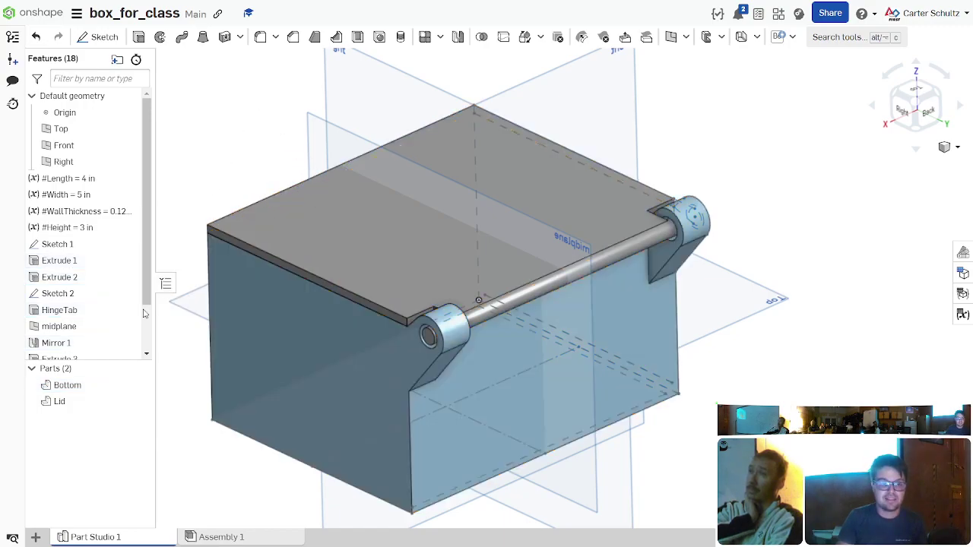
Step: Assign ABS from the Onshape Material Library to the Lid part
{"action": "left_click", "coordinate": [72, 402]}
{"action": "right_click", "coordinate": [76, 402]}
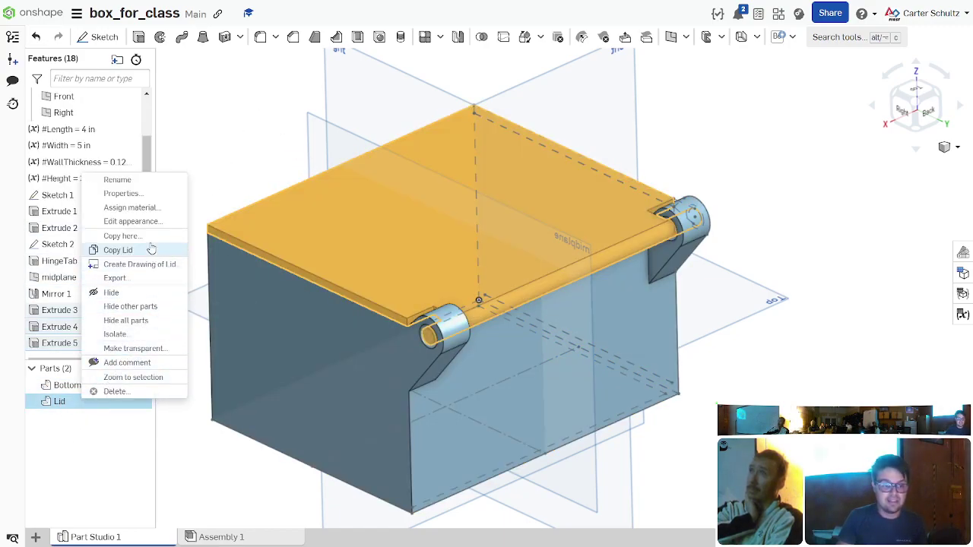
{"action": "left_click", "coordinate": [154, 207]}
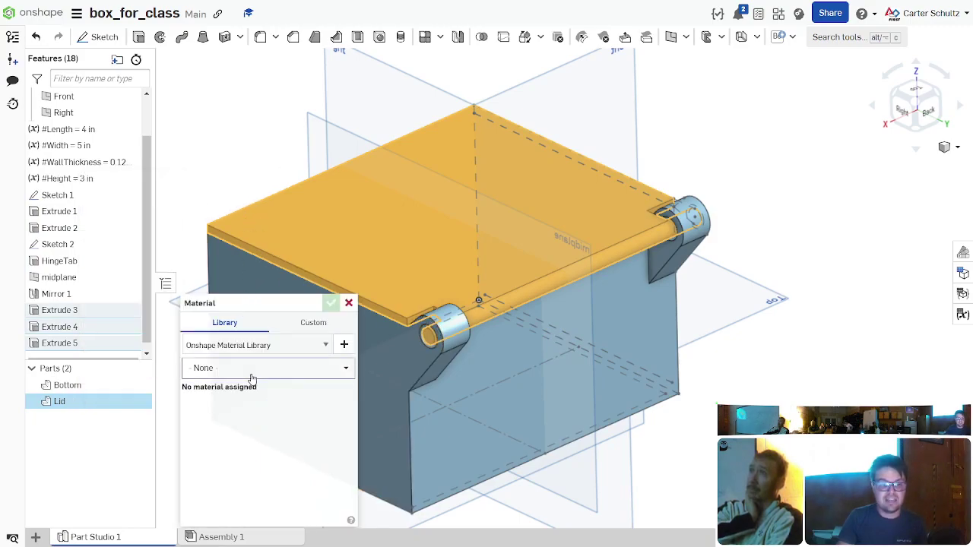
{"action": "left_click", "coordinate": [252, 368]}
{"action": "type", "text": "abs"}
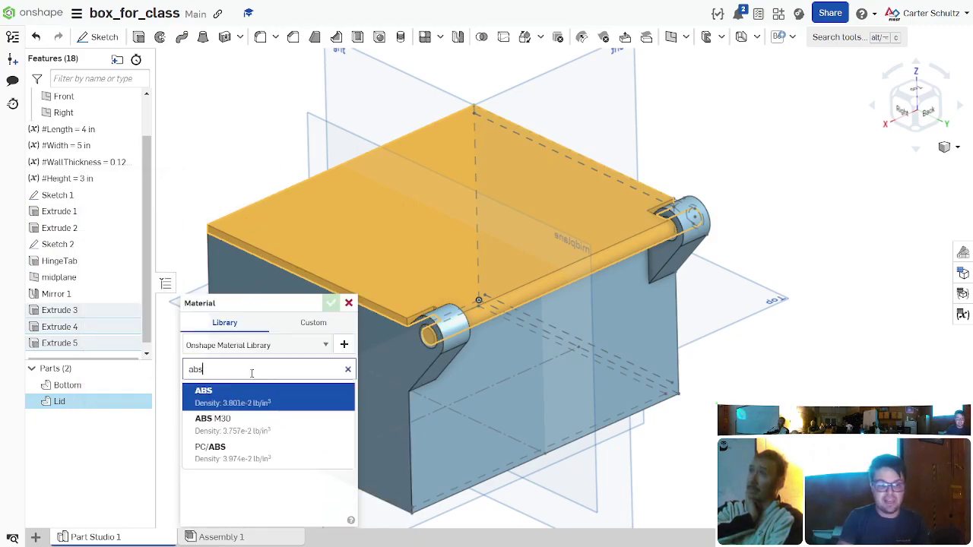
{"action": "key", "text": "Return"}
{"action": "left_click", "coordinate": [331, 303]}
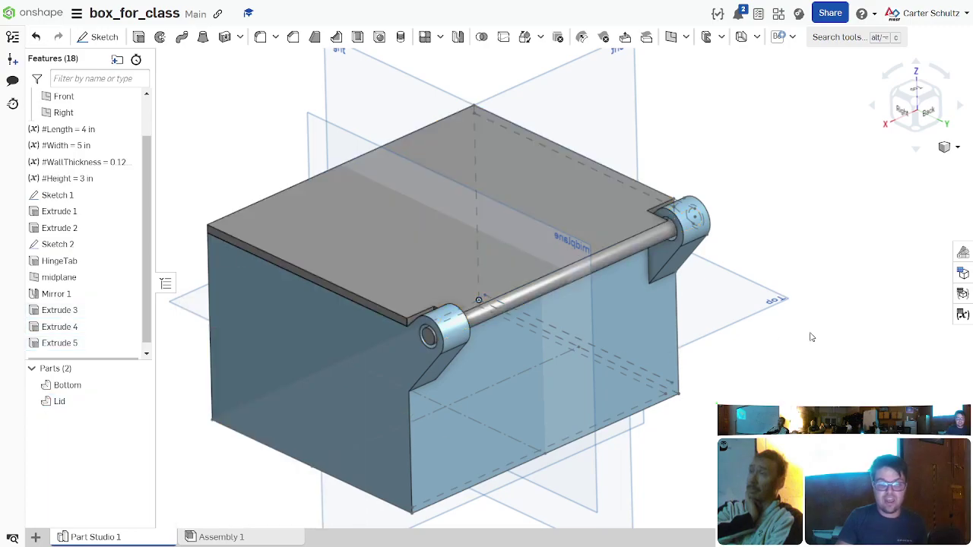
Step: Examine the combined mass properties of the Lid and Bottom, including mass, centre of mass and moments of inertia
{"action": "scroll", "coordinate": [799, 339], "scroll_direction": "down", "scroll_amount": 3}
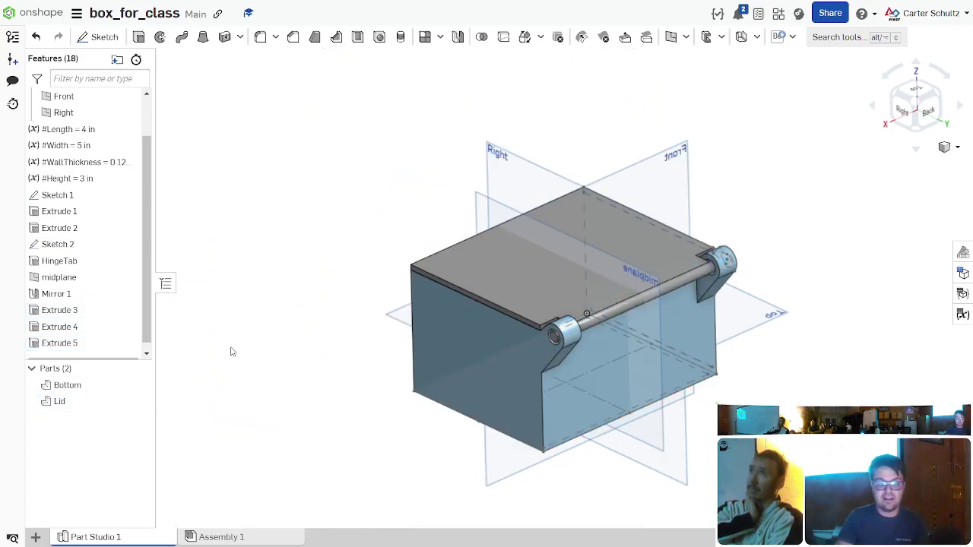
{"action": "left_click", "coordinate": [72, 408]}
{"action": "left_click", "coordinate": [94, 387]}
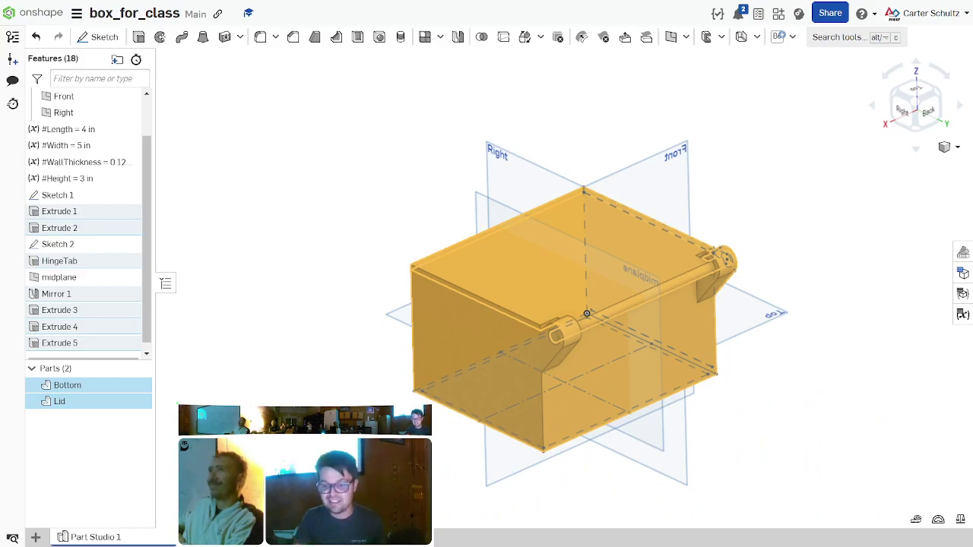
{"action": "left_click", "coordinate": [960, 521]}
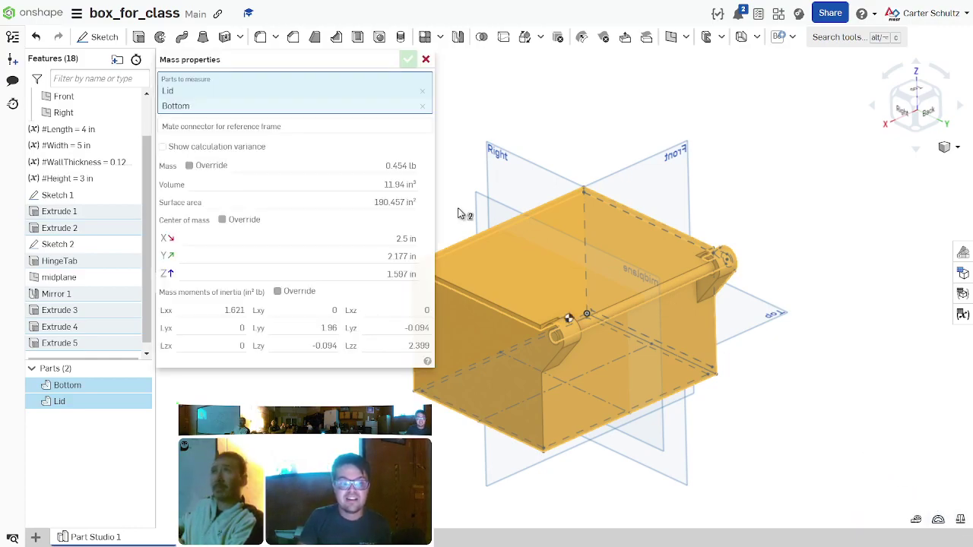
{"action": "mouse_move", "coordinate": [378, 175]}
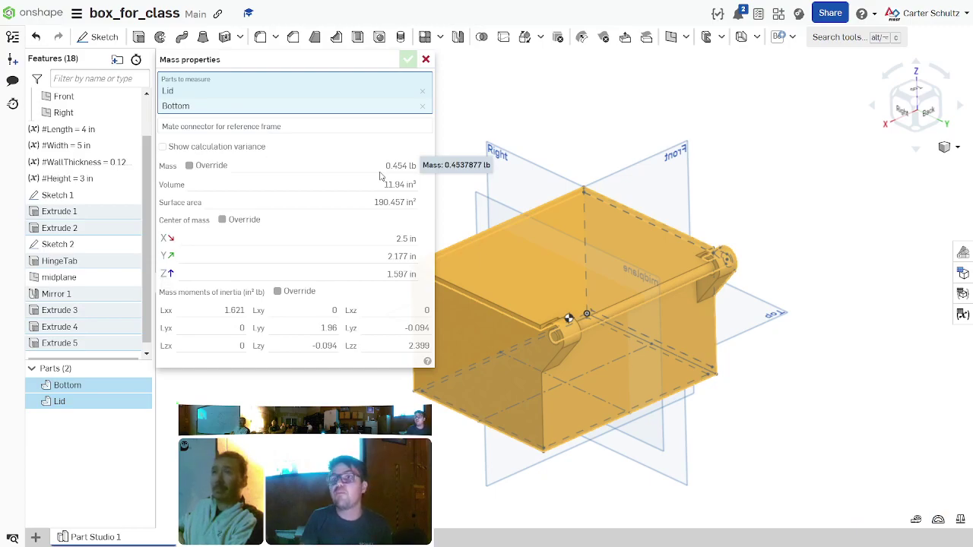
{"action": "mouse_move", "coordinate": [378, 279]}
{"action": "mouse_move", "coordinate": [172, 315]}
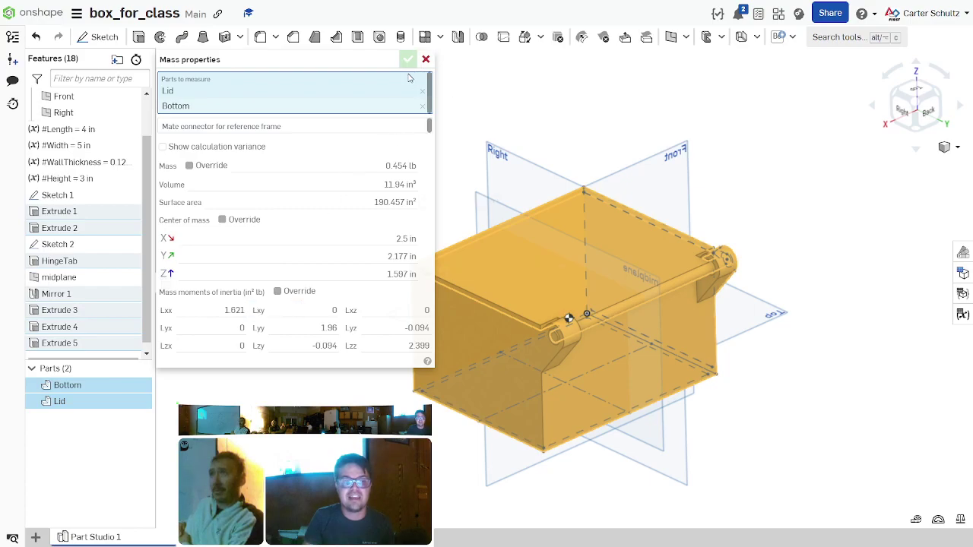
Step: Remove Bottom from the mass measurement, examine the mass properties of the Lid alone, and close the measurement
{"action": "left_click", "coordinate": [423, 106]}
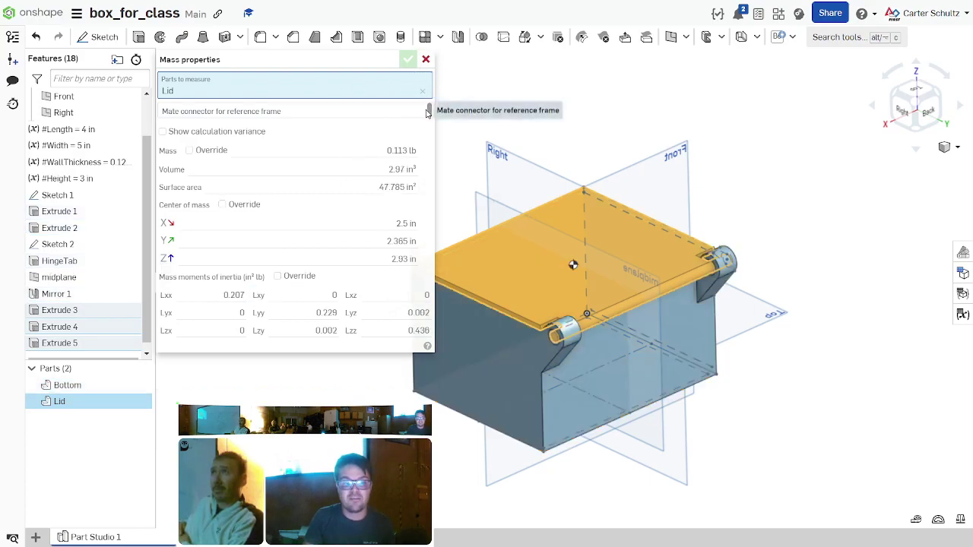
{"action": "mouse_move", "coordinate": [259, 152]}
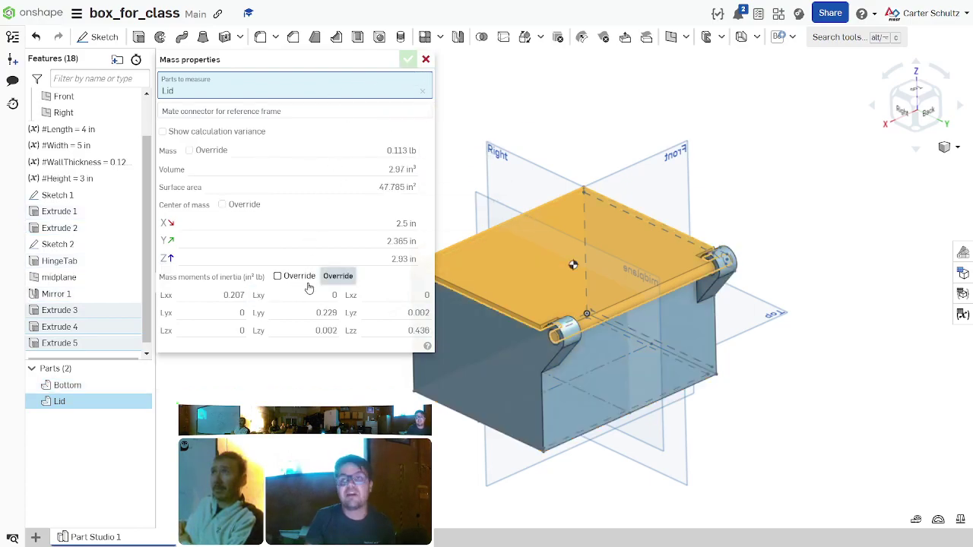
{"action": "mouse_move", "coordinate": [396, 156]}
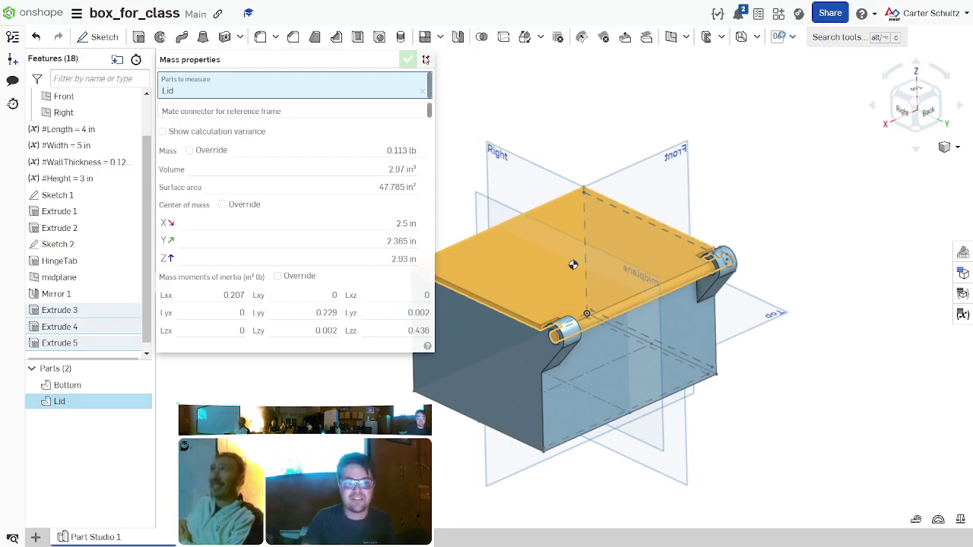
{"action": "left_click", "coordinate": [427, 60]}
{"action": "left_click", "coordinate": [755, 147]}
{"action": "mouse_move", "coordinate": [756, 148]}
{"action": "right_mouse_down"}
{"action": "mouse_move", "coordinate": [784, 161]}
{"action": "mouse_move", "coordinate": [770, 159]}
{"action": "right_mouse_up"}
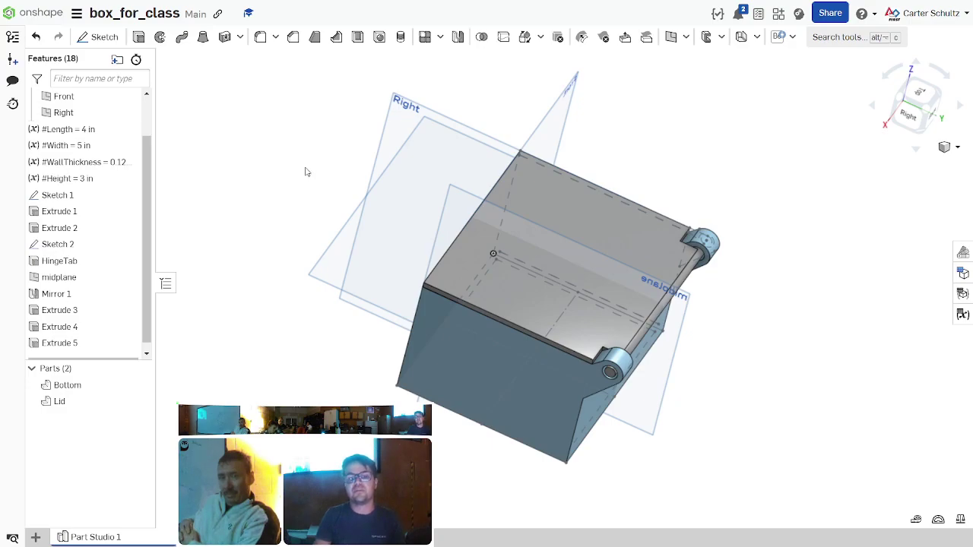
{"action": "right_click_drag", "start_coordinate": [314, 178], "coordinate": [306, 190]}
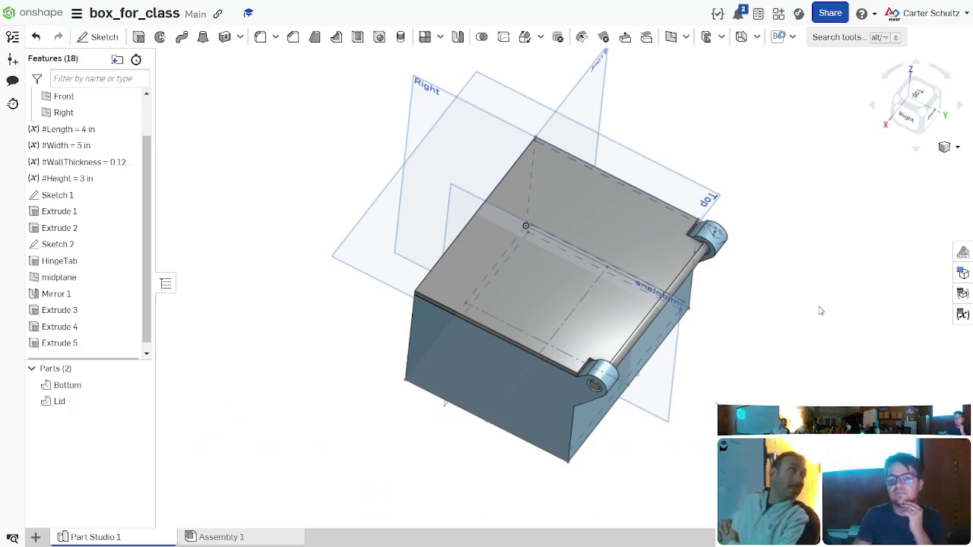
{"action": "right_click_drag", "start_coordinate": [811, 309], "coordinate": [807, 300]}
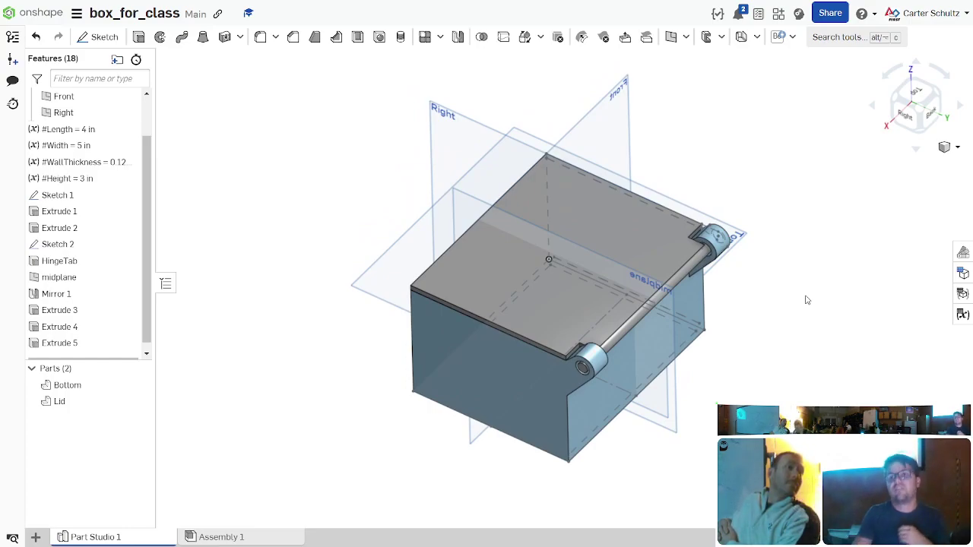
{"action": "right_click_drag", "start_coordinate": [808, 300], "coordinate": [755, 278]}
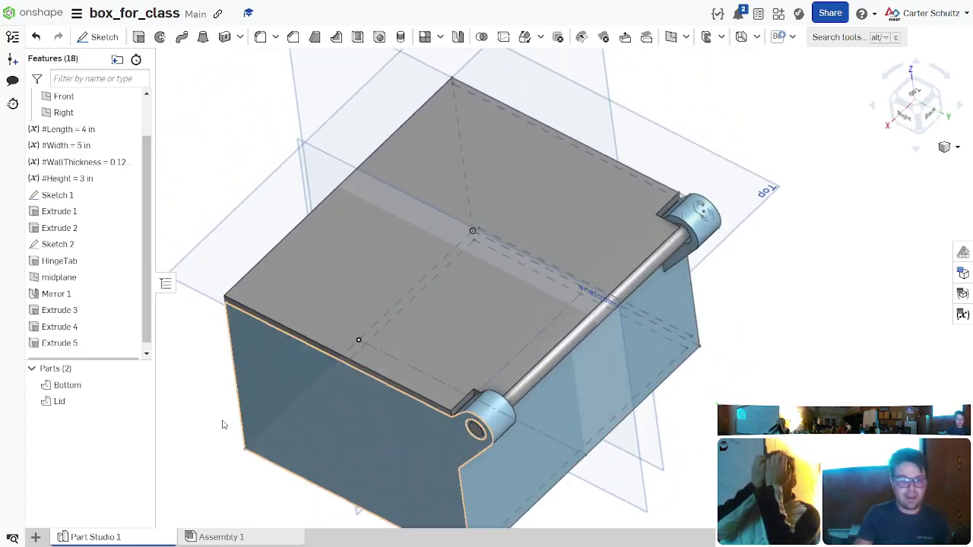
Step: Edit the Lid's appearance and choose the dark blue palette colour 1651B0
{"action": "right_click", "coordinate": [90, 404]}
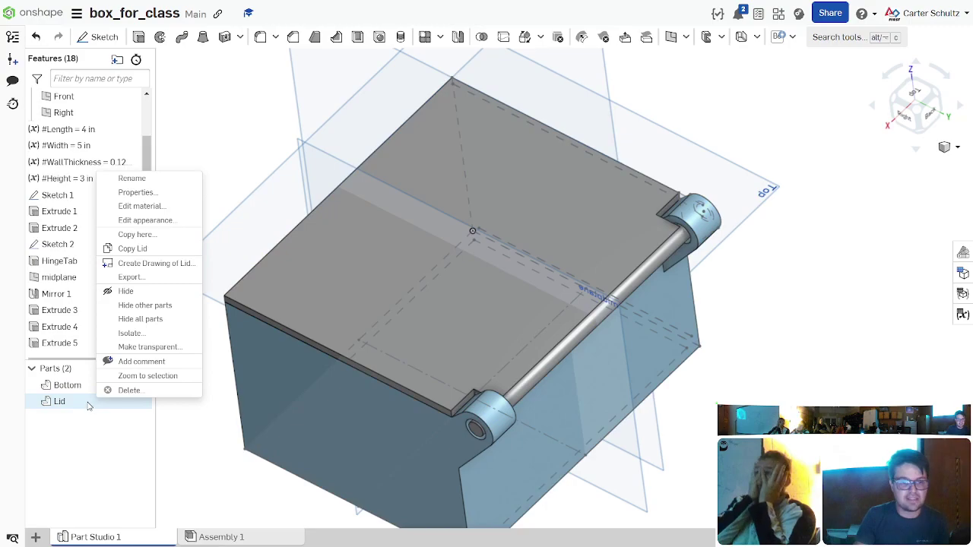
{"action": "left_click", "coordinate": [177, 221]}
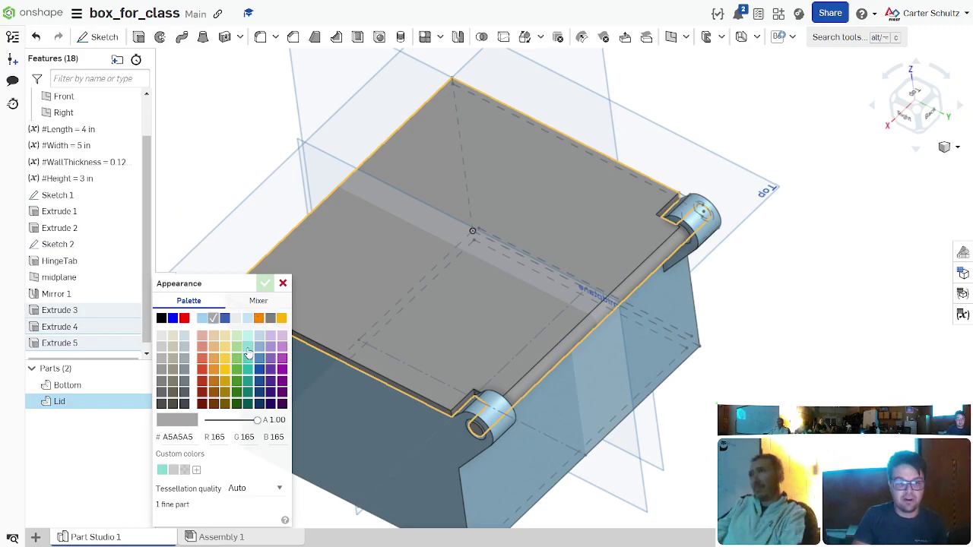
{"action": "left_click", "coordinate": [258, 370]}
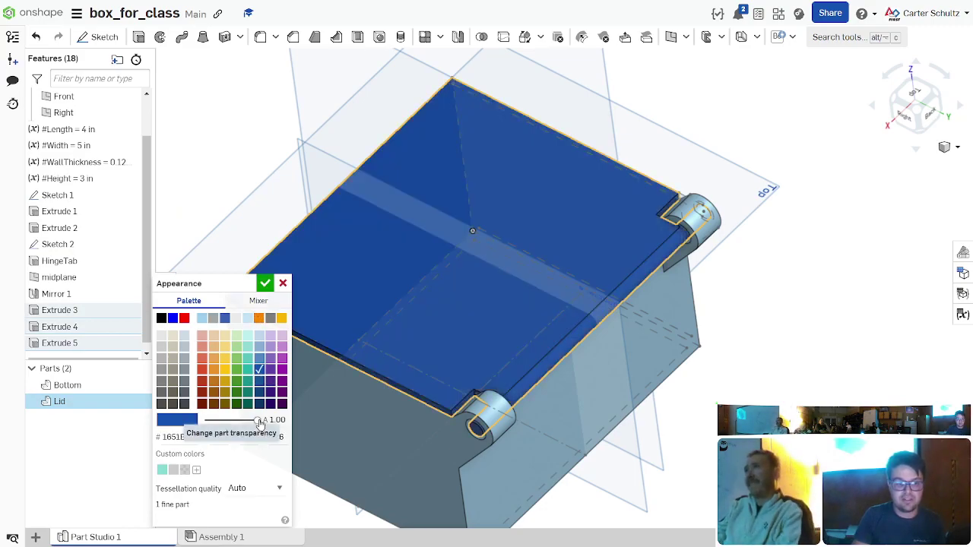
Step: Try the Lid at an opacity of 0.32, inspect the see-through box, and return the opacity to 1.00
{"action": "left_click_drag", "start_coordinate": [257, 420], "coordinate": [221, 423]}
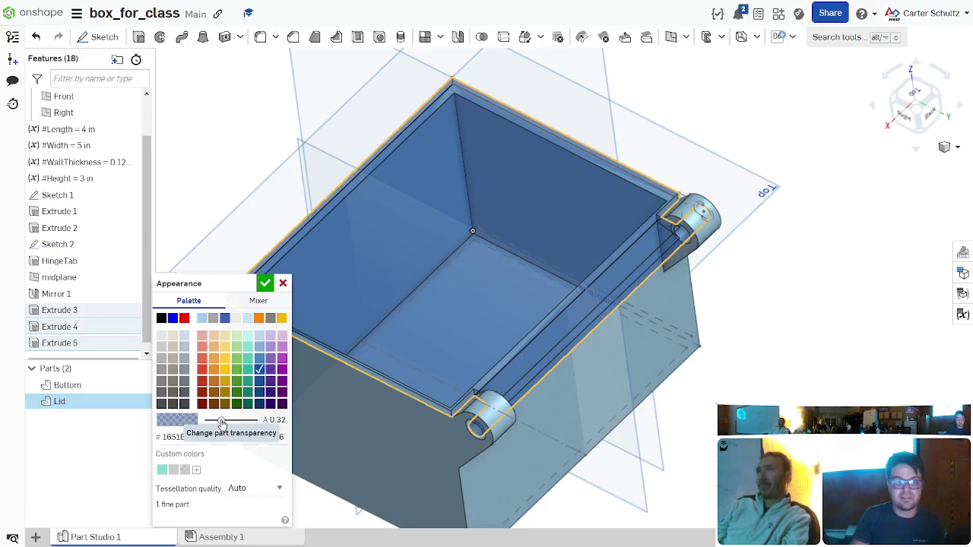
{"action": "right_click_drag", "start_coordinate": [436, 390], "coordinate": [657, 359]}
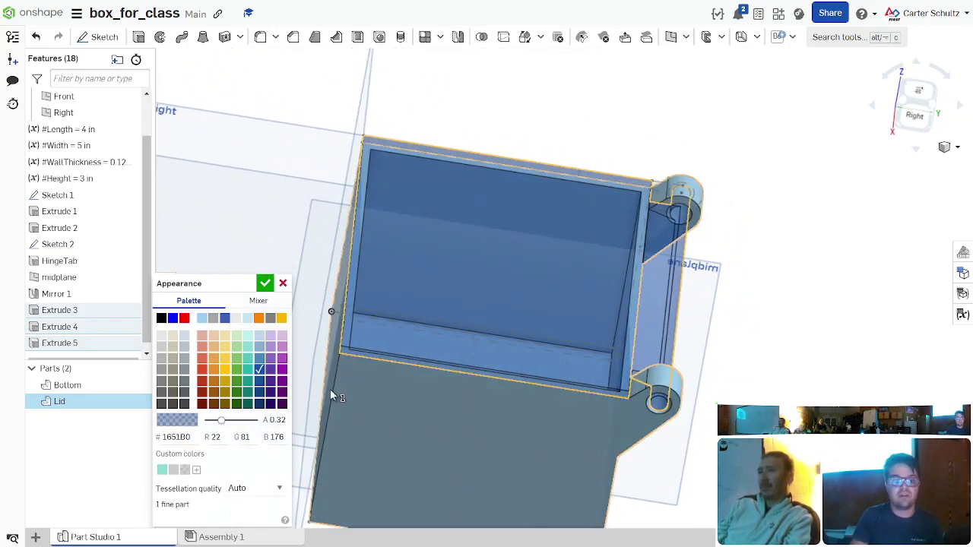
{"action": "left_click_drag", "start_coordinate": [221, 422], "coordinate": [259, 423]}
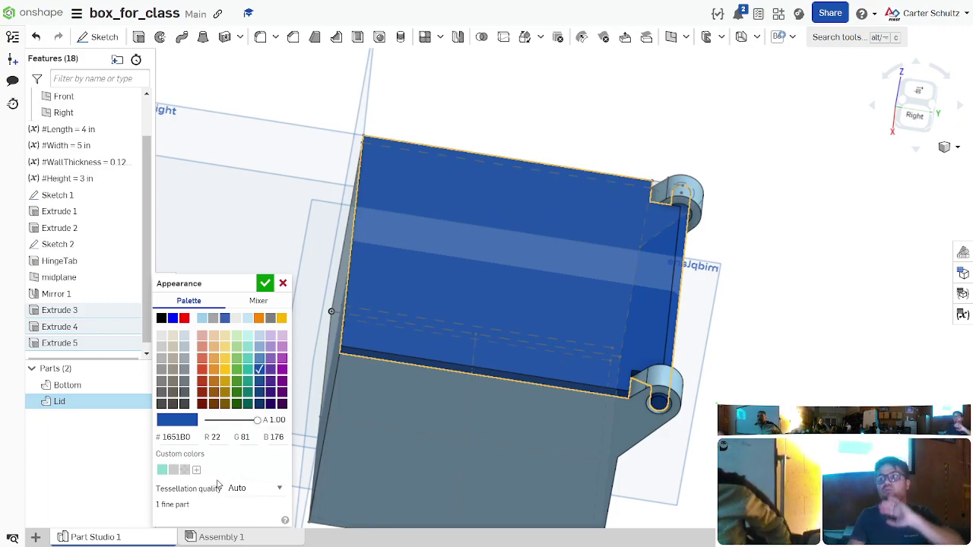
Step: Mix the brighter blue 1963DA for the Lid, keep the tessellation quality at Auto, and accept the appearance
{"action": "left_click", "coordinate": [260, 491]}
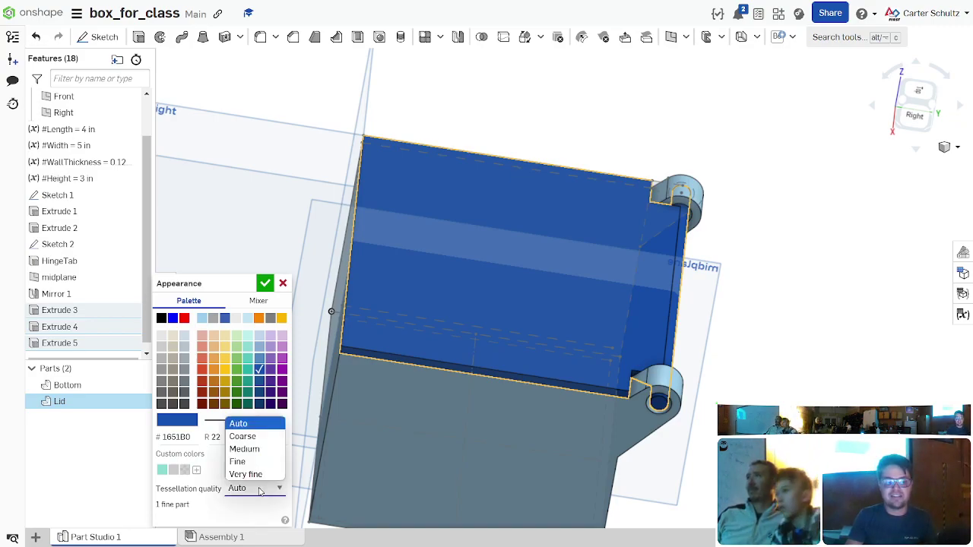
{"action": "left_click", "coordinate": [260, 491]}
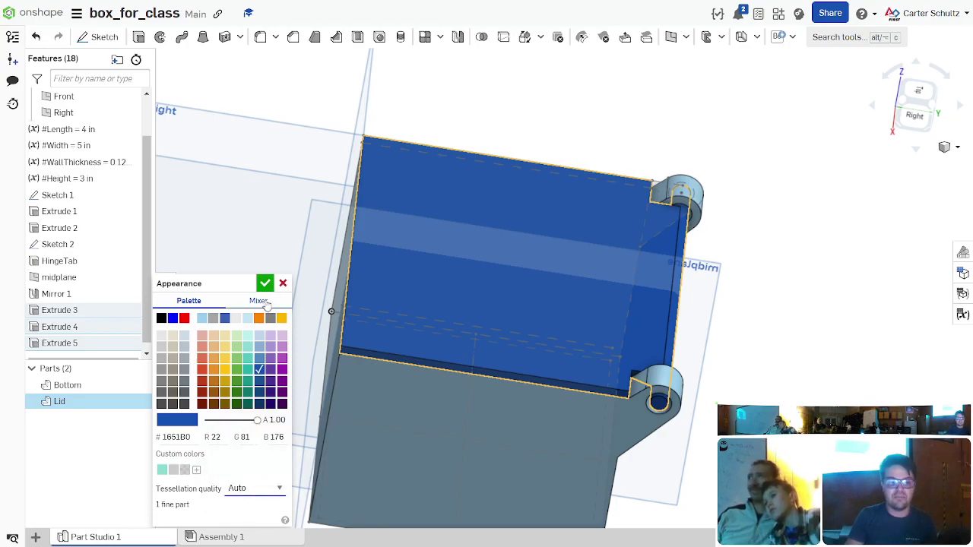
{"action": "left_click", "coordinate": [260, 301]}
{"action": "left_click", "coordinate": [240, 325]}
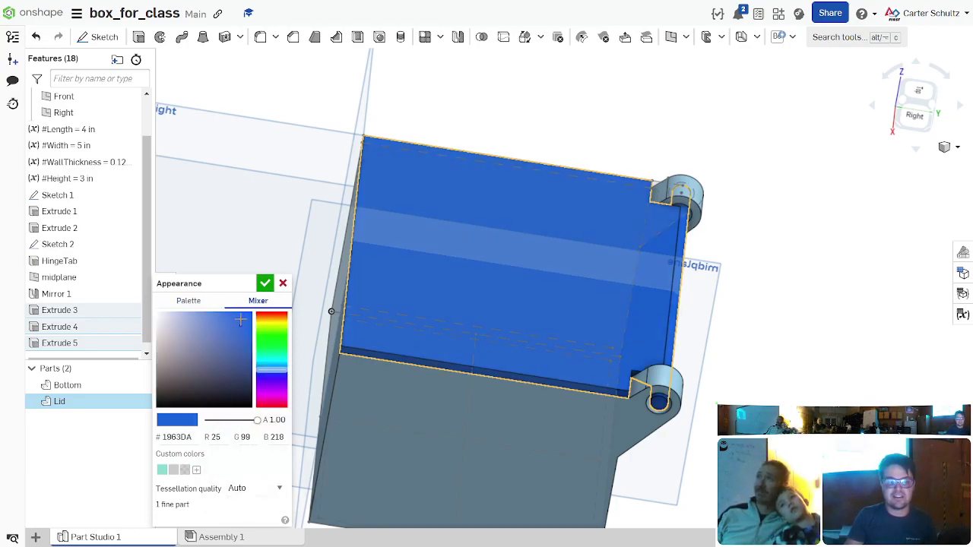
{"action": "left_click", "coordinate": [263, 283]}
Step: Hide Sketch 1 and Sketch 2 so only the box parts and reference planes are displayed
{"action": "right_click_drag", "start_coordinate": [879, 176], "coordinate": [859, 209]}
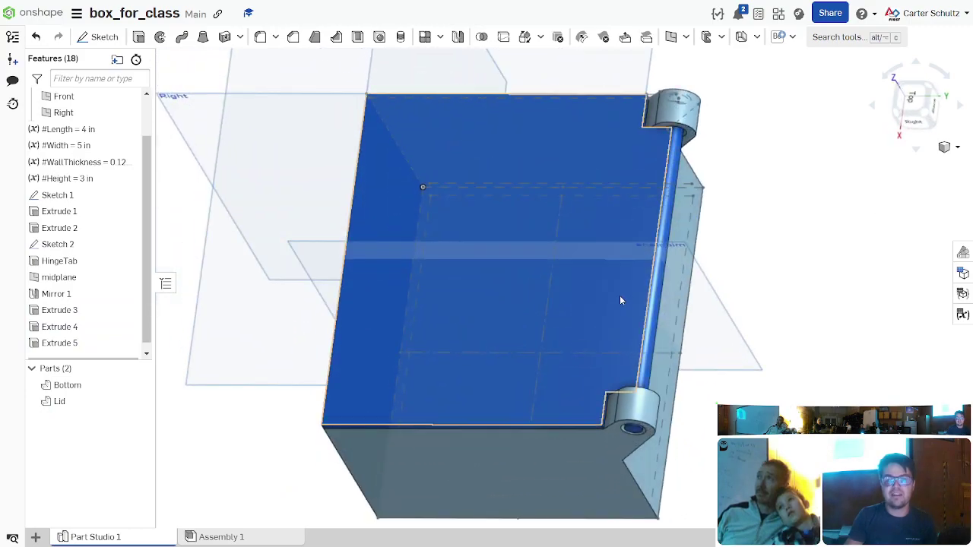
{"action": "left_click", "coordinate": [912, 97]}
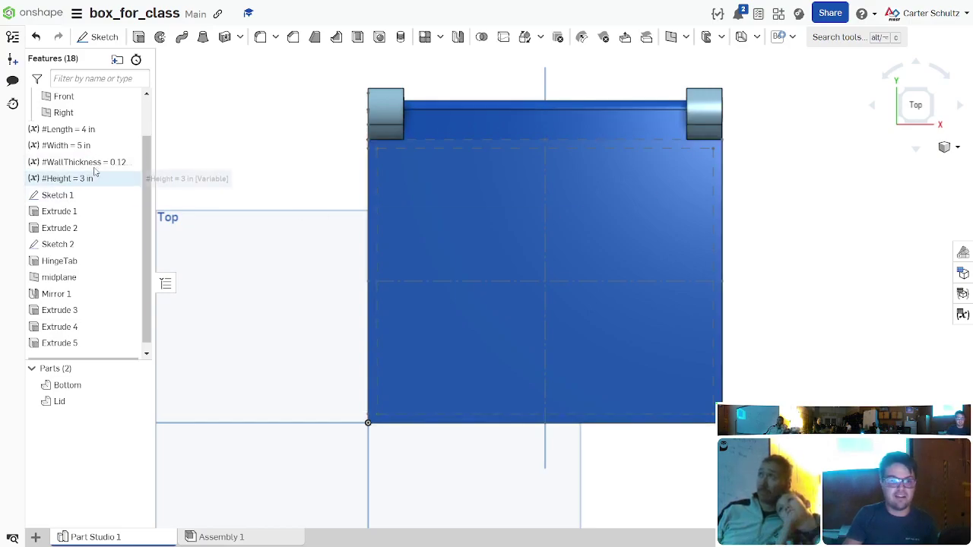
{"action": "scroll", "coordinate": [118, 163], "scroll_direction": "up", "scroll_amount": 1}
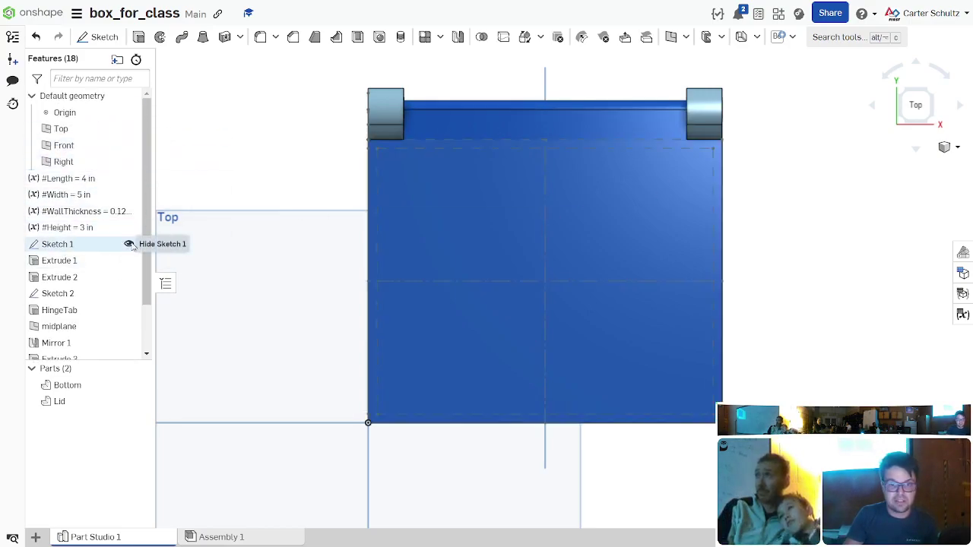
{"action": "left_click", "coordinate": [129, 293]}
{"action": "scroll", "coordinate": [129, 292], "scroll_direction": "down", "scroll_amount": 1}
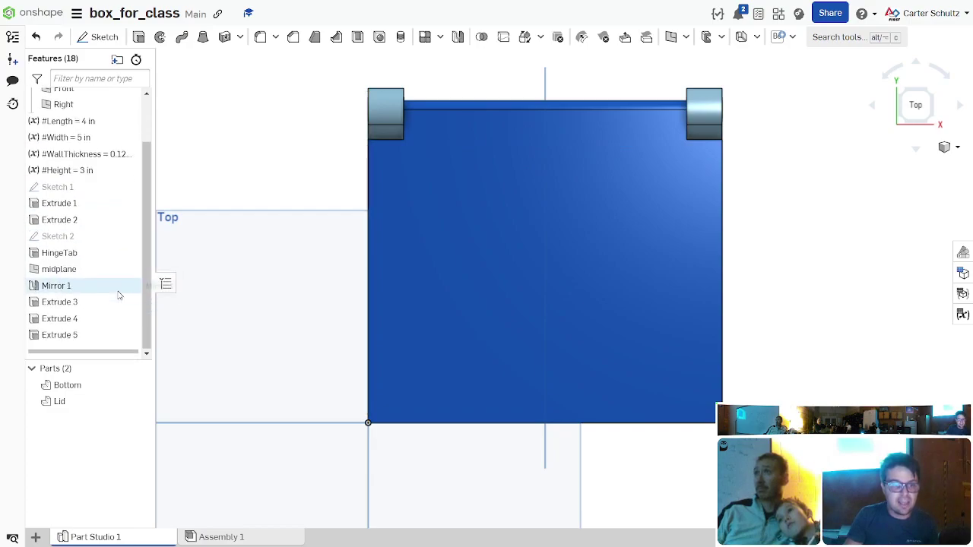
{"action": "left_click", "coordinate": [91, 289]}
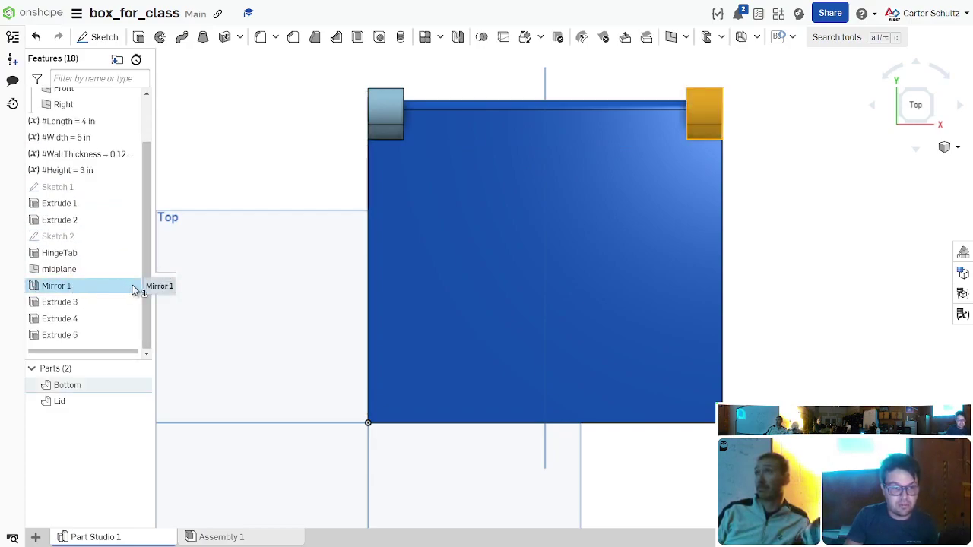
{"action": "right_click", "coordinate": [118, 293]}
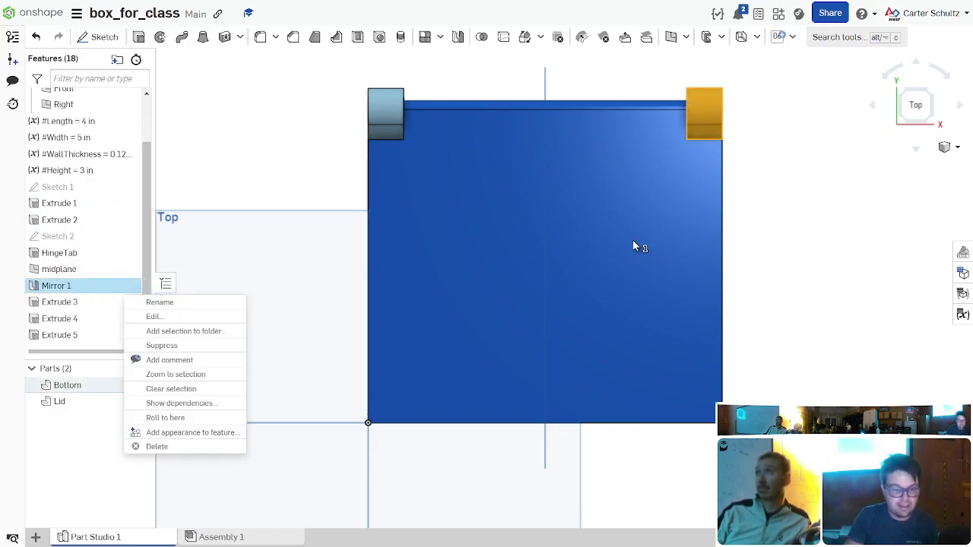
{"action": "left_click", "coordinate": [826, 237]}
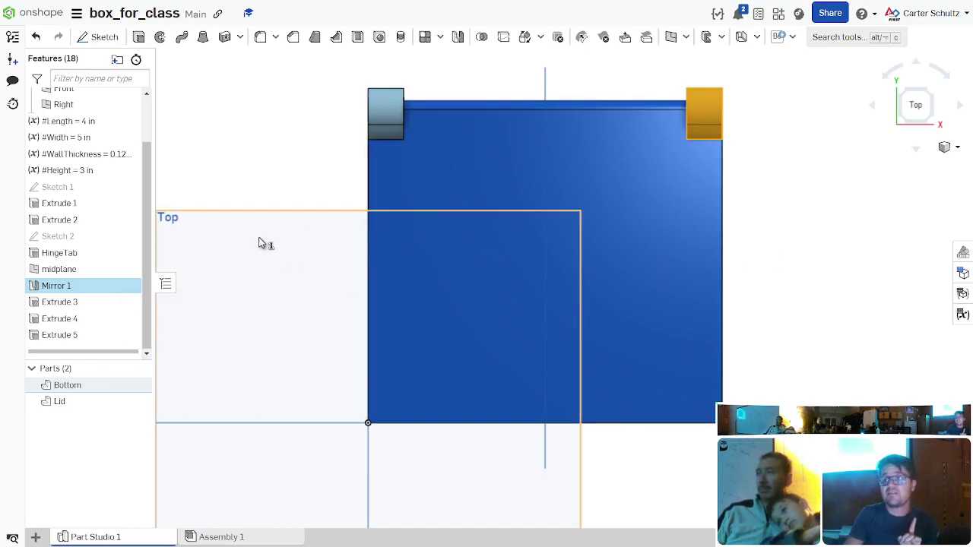
{"action": "right_click", "coordinate": [77, 304]}
{"action": "left_click", "coordinate": [280, 126]}
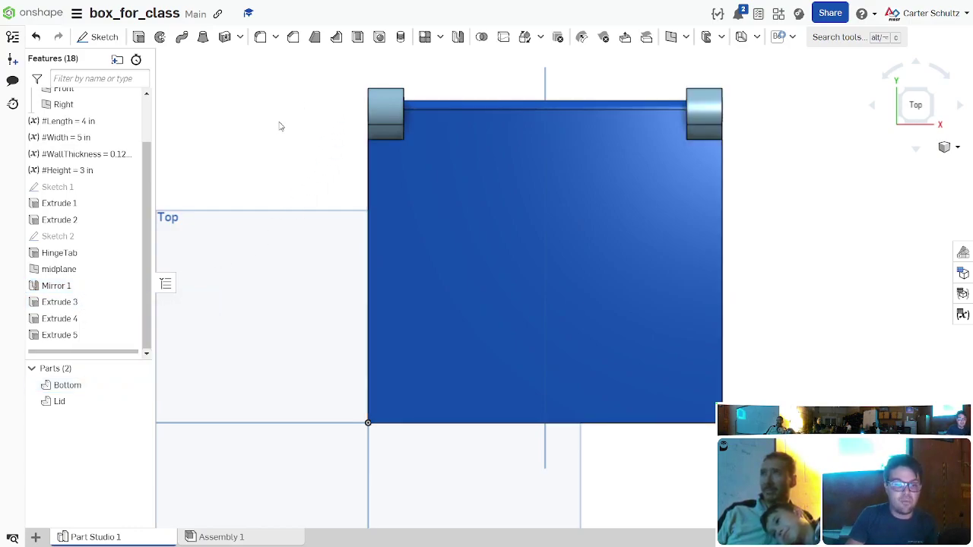
Step: Start a comment on Extrude 3, discard it, and look over the document's version history before closing it
{"action": "right_click", "coordinate": [61, 305]}
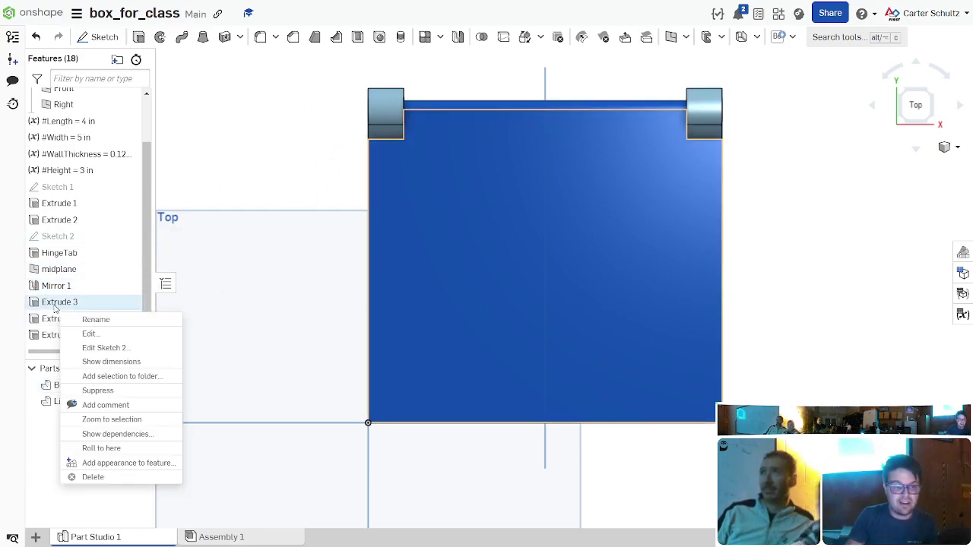
{"action": "left_click", "coordinate": [105, 405]}
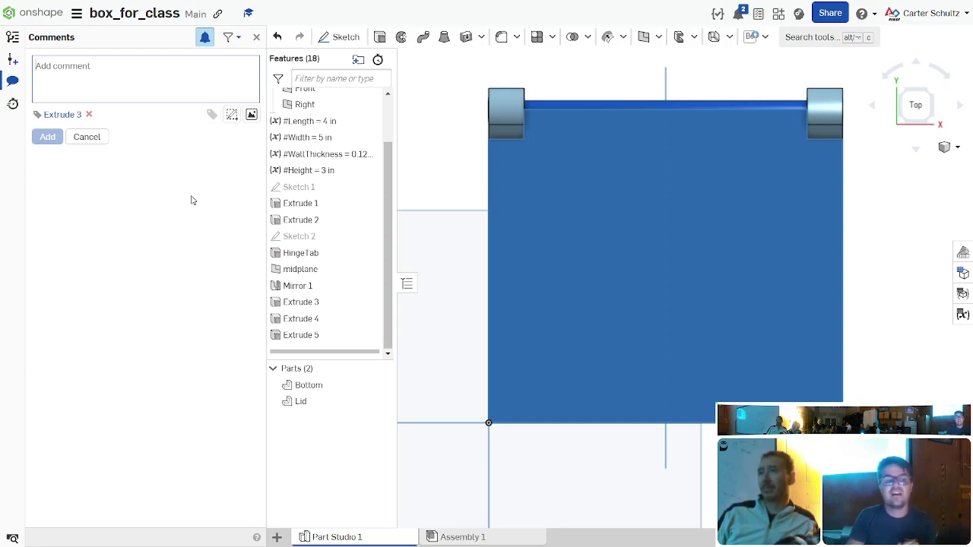
{"action": "left_click", "coordinate": [88, 138]}
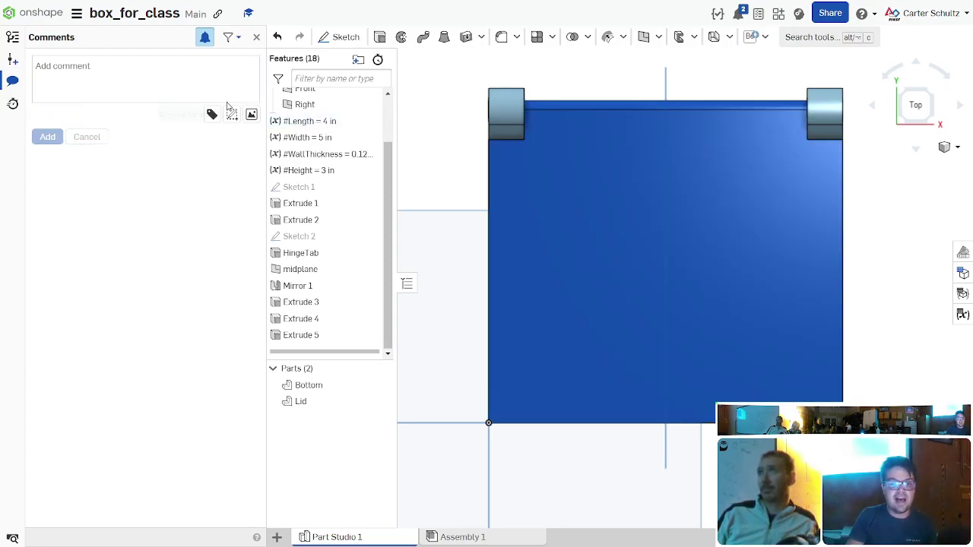
{"action": "left_click", "coordinate": [19, 40]}
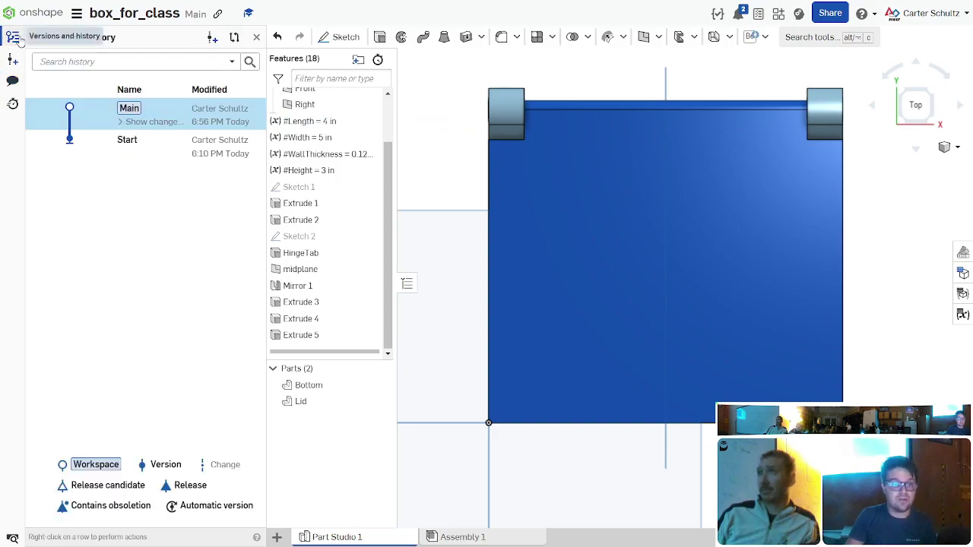
{"action": "left_click", "coordinate": [21, 41]}
{"action": "right_click_drag", "start_coordinate": [798, 259], "coordinate": [550, 182]}
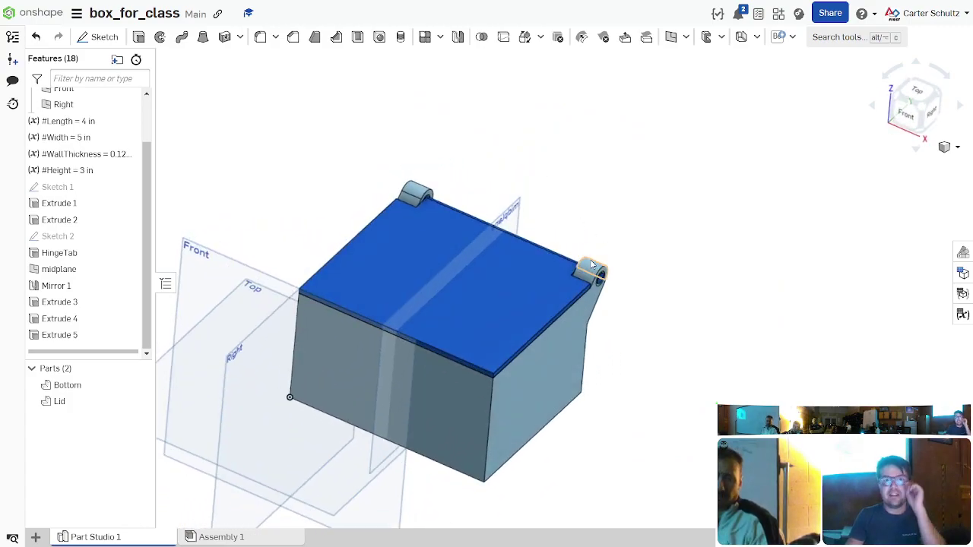
{"action": "right_click_drag", "start_coordinate": [596, 266], "coordinate": [697, 294]}
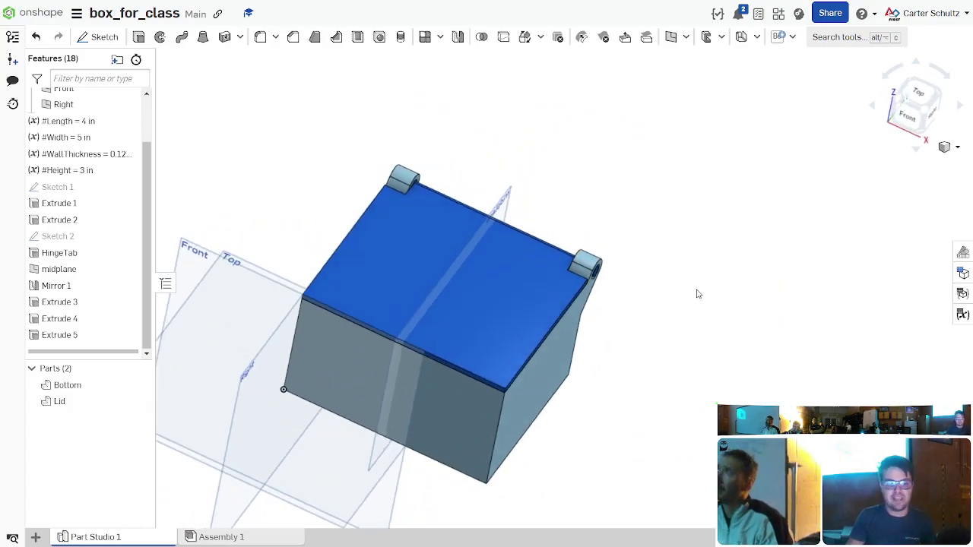
{"action": "scroll", "coordinate": [642, 346], "scroll_direction": "up", "scroll_amount": 3}
{"action": "scroll", "coordinate": [642, 347], "scroll_direction": "down", "scroll_amount": 3}
{"action": "right_click_drag", "start_coordinate": [626, 337], "coordinate": [843, 305]}
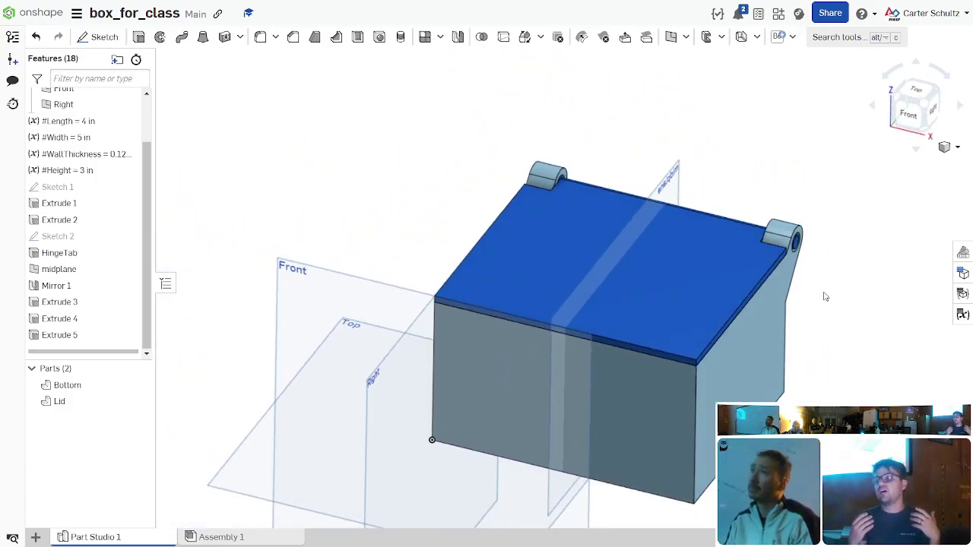
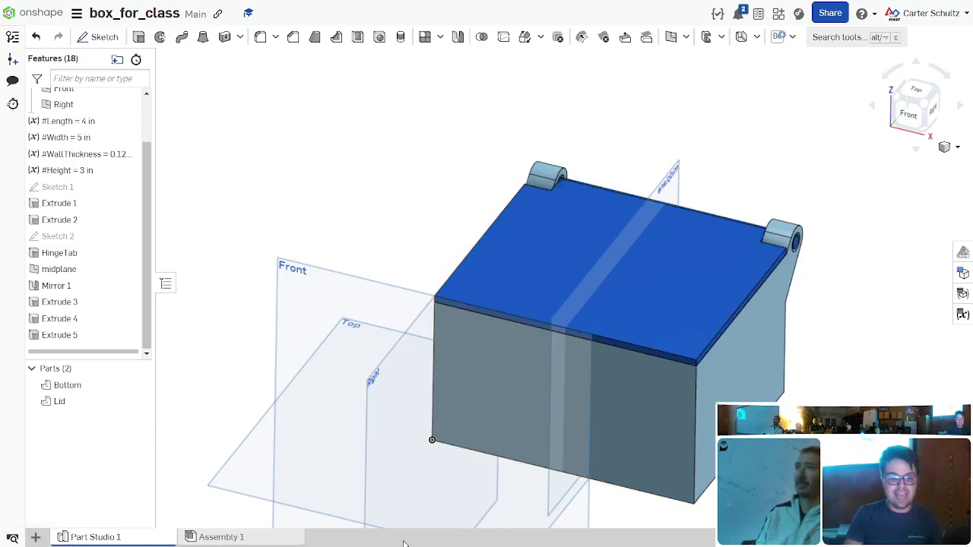
{"action": "left_click", "coordinate": [36, 537]}
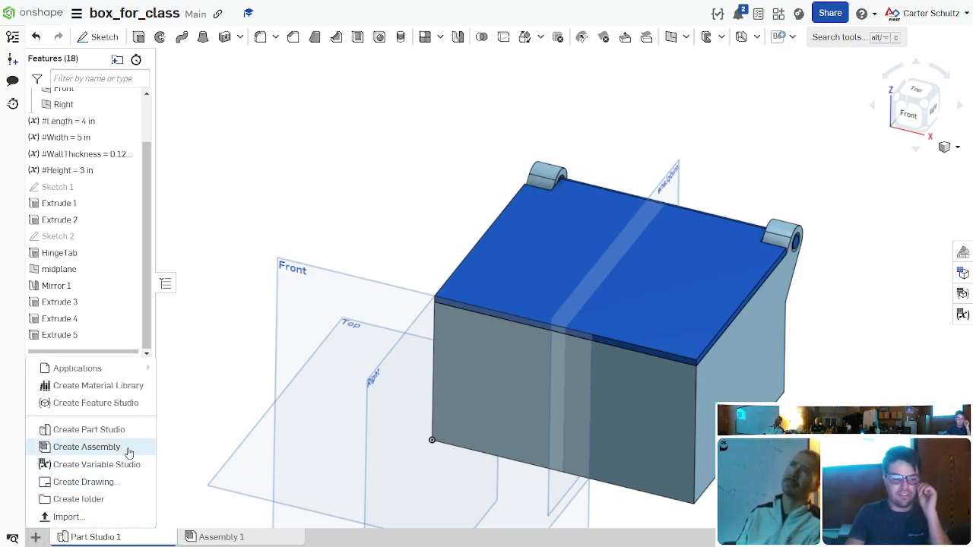
{"action": "mouse_move", "coordinate": [139, 374]}
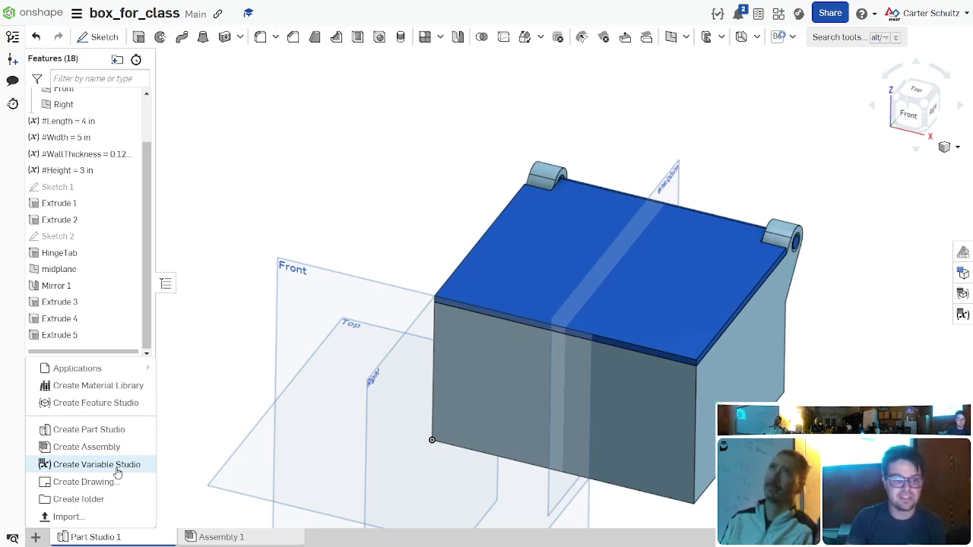
{"action": "left_click", "coordinate": [419, 129]}
Step: Browse the FeatureScript samples available as custom features and leave without adding any
{"action": "left_click", "coordinate": [792, 37]}
{"action": "left_click", "coordinate": [793, 37]}
{"action": "left_click", "coordinate": [795, 38]}
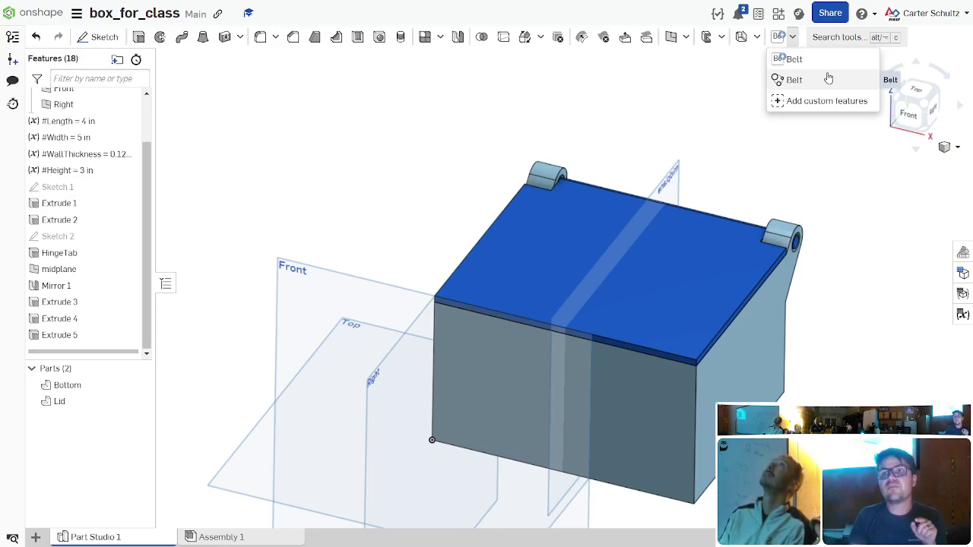
{"action": "mouse_move", "coordinate": [828, 78]}
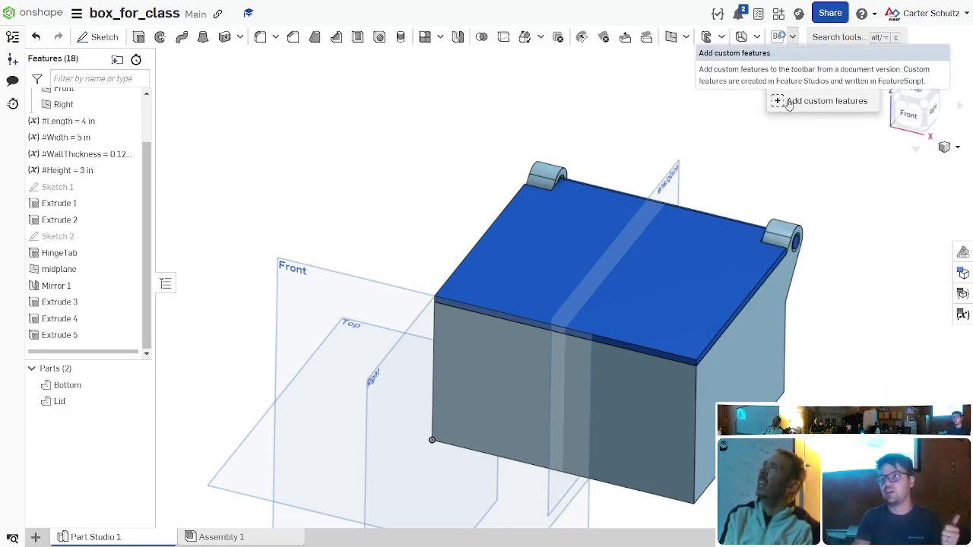
{"action": "left_click", "coordinate": [810, 102]}
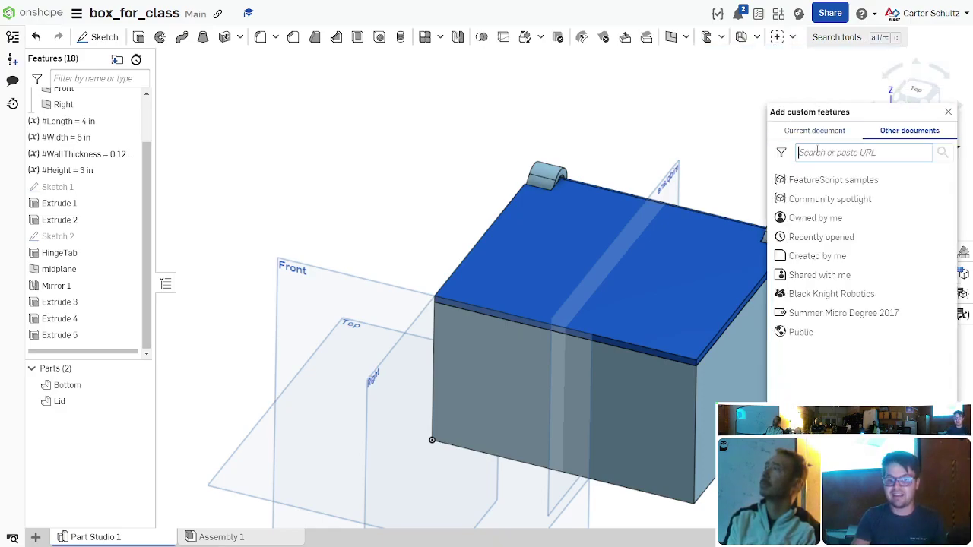
{"action": "left_click", "coordinate": [840, 182]}
{"action": "scroll", "coordinate": [828, 216], "scroll_direction": "down", "scroll_amount": 3}
{"action": "scroll", "coordinate": [844, 250], "scroll_direction": "down", "scroll_amount": 6}
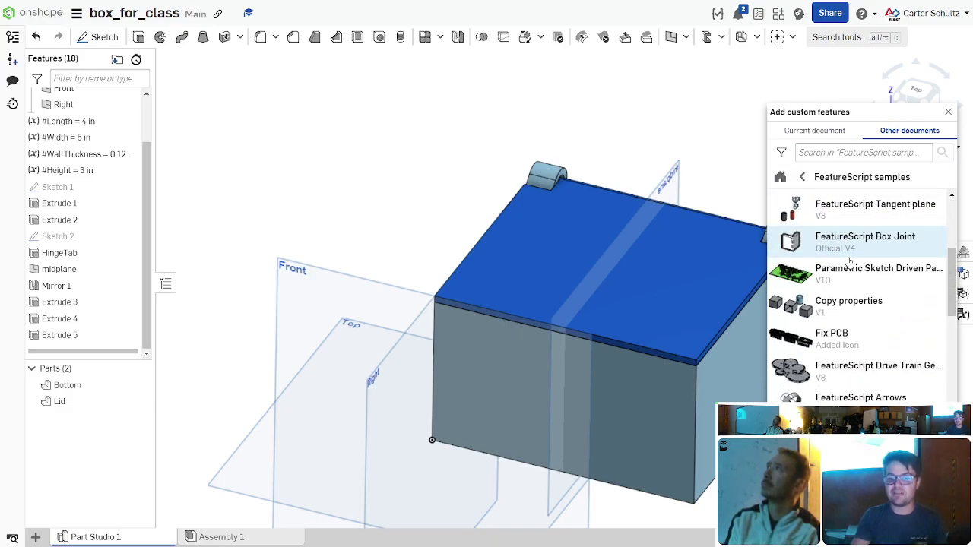
{"action": "scroll", "coordinate": [863, 279], "scroll_direction": "down", "scroll_amount": 2}
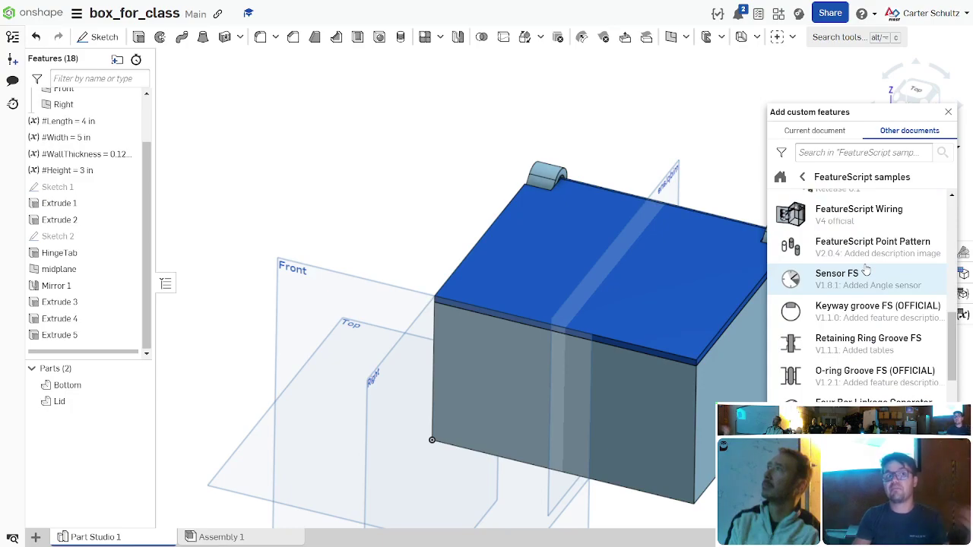
{"action": "key", "text": "Escape"}
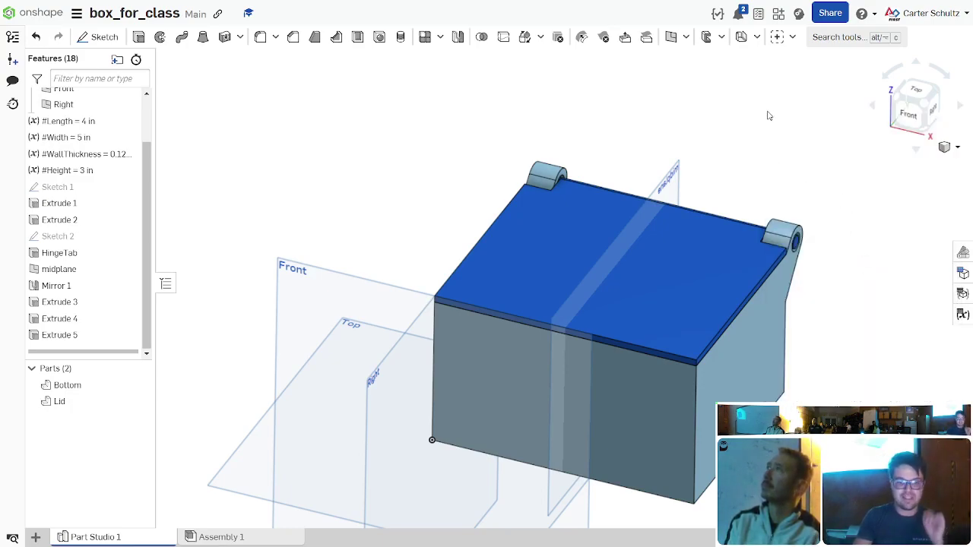
Step: Create a new drawing from the ANSI_A_INCH.dwt template with no views
{"action": "left_click", "coordinate": [35, 536]}
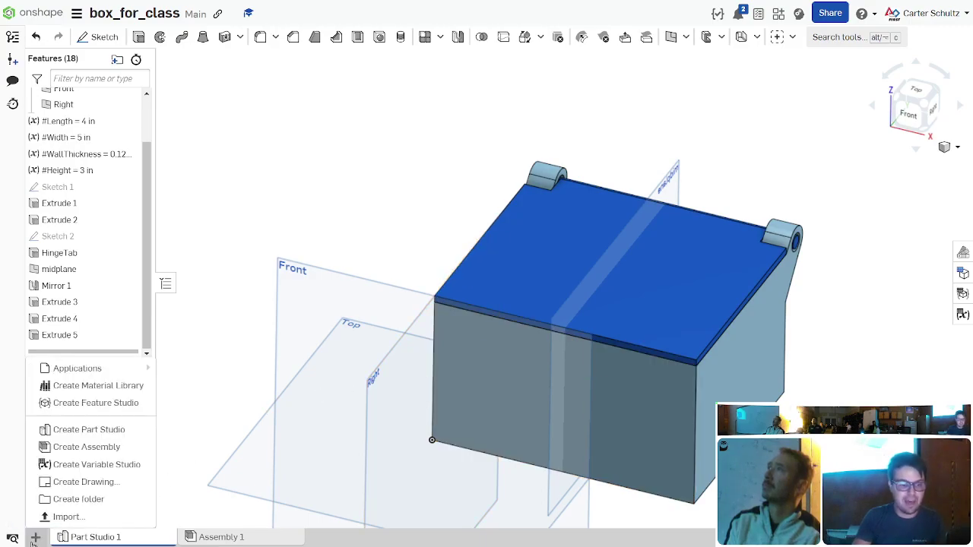
{"action": "left_click", "coordinate": [101, 482]}
{"action": "left_click", "coordinate": [393, 132]}
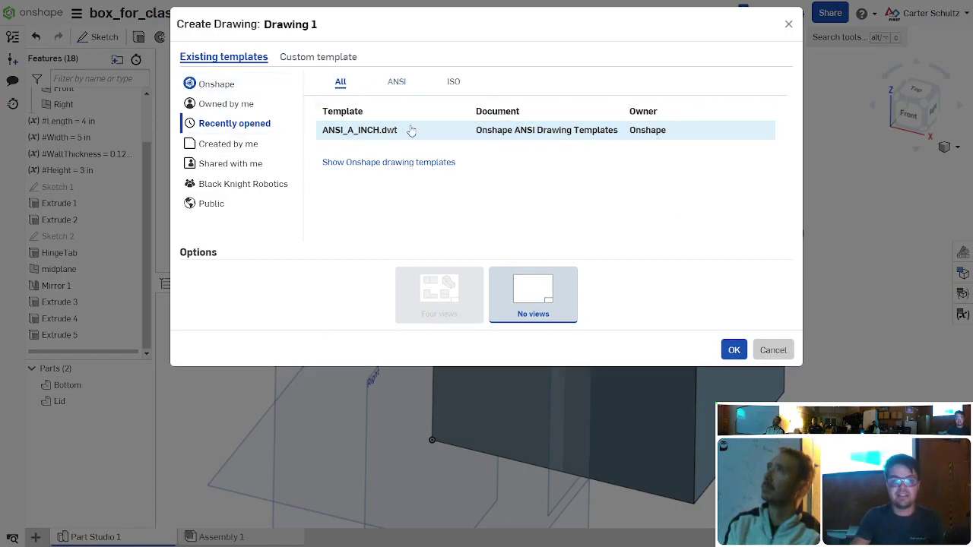
{"action": "left_click", "coordinate": [731, 348]}
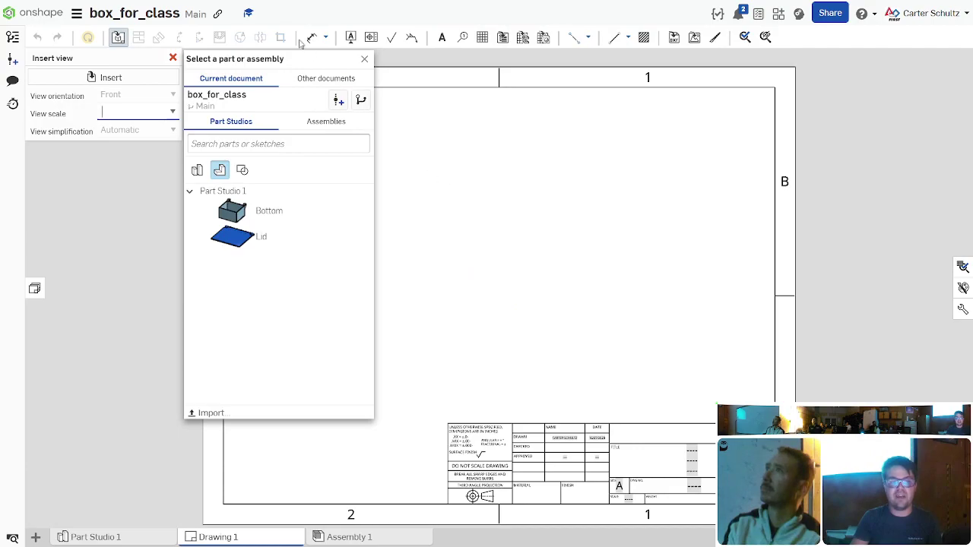
Step: Insert a 1:2 front view of the Bottom part, with a projected top view above it and a right-side view beside it
{"action": "left_click", "coordinate": [304, 217]}
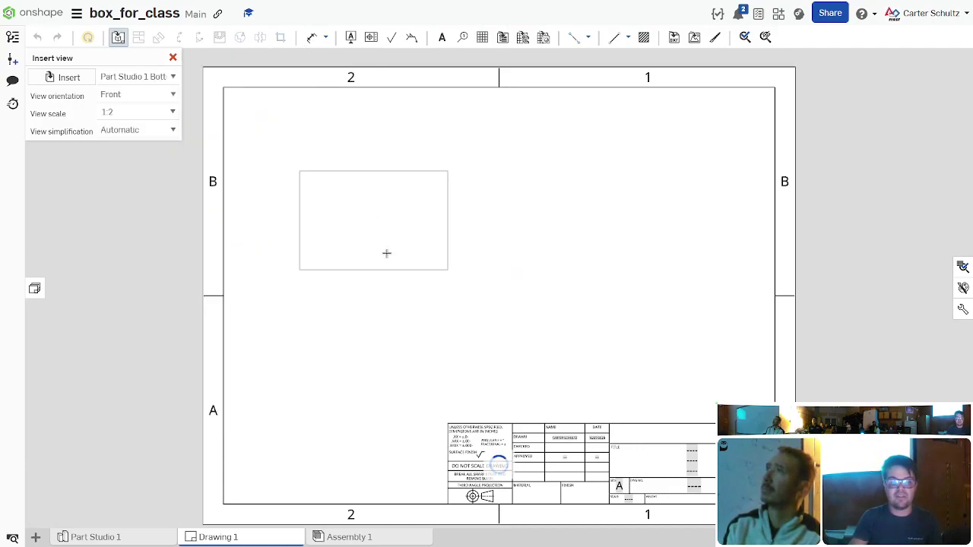
{"action": "left_click", "coordinate": [414, 316]}
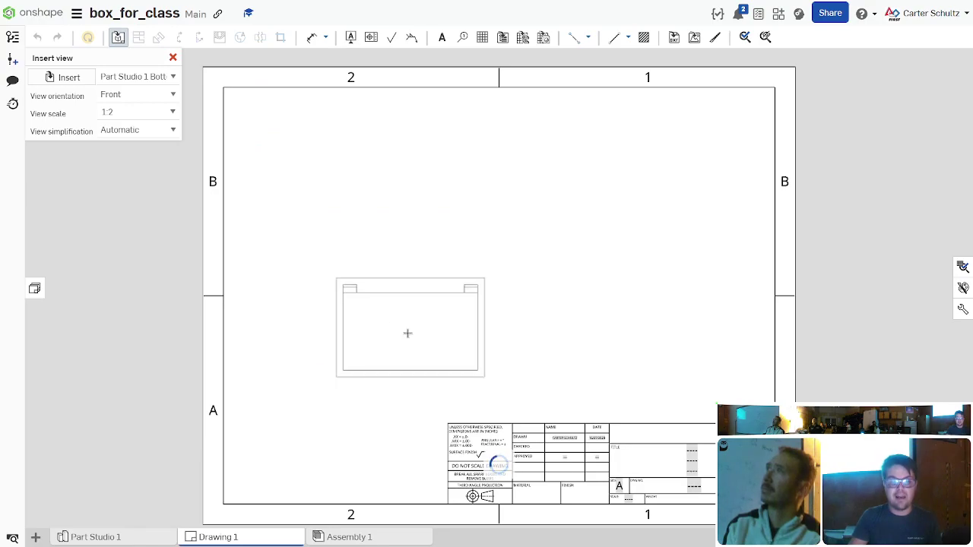
{"action": "left_click", "coordinate": [408, 339]}
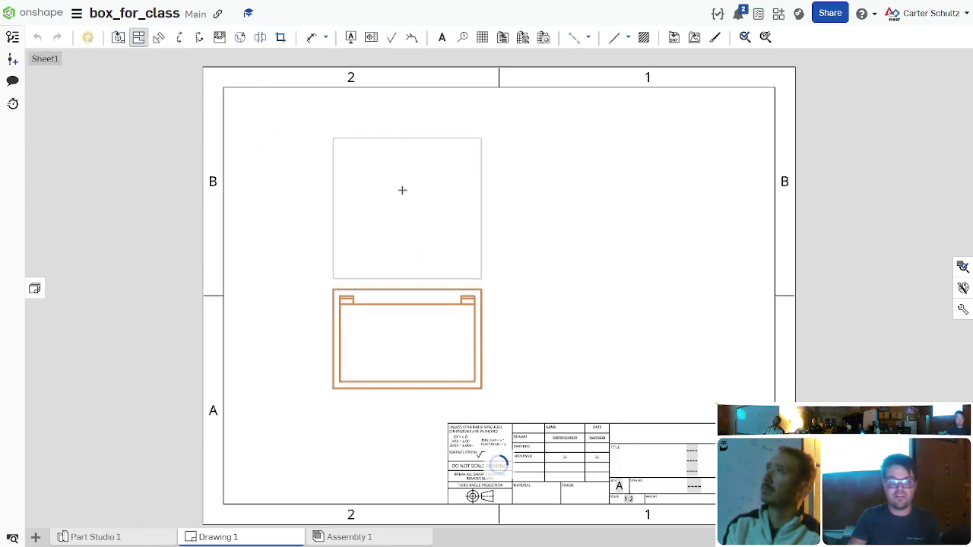
{"action": "left_click", "coordinate": [398, 176]}
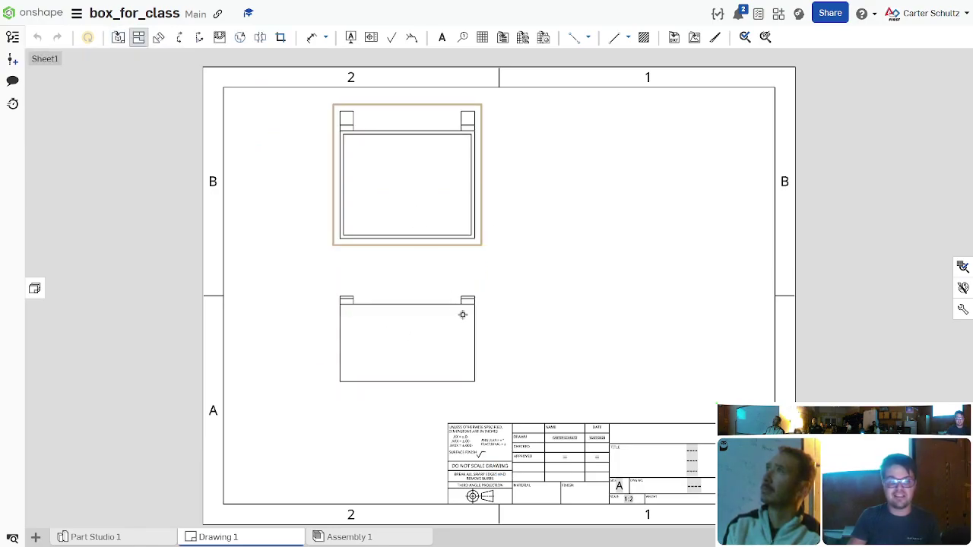
{"action": "left_click", "coordinate": [643, 341]}
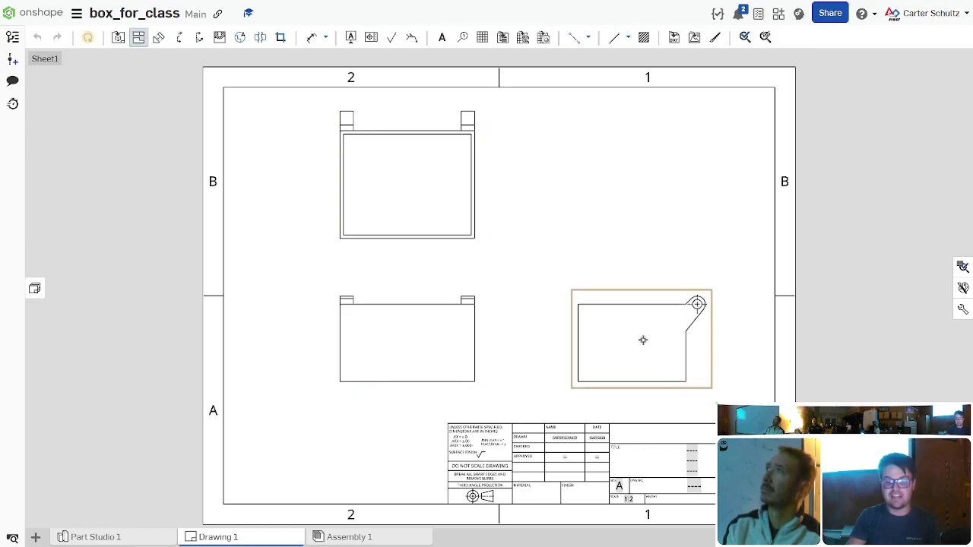
Step: Place an isometric view in the sheet's upper right area and dimension the height of the front view's box body
{"action": "left_click", "coordinate": [630, 190]}
{"action": "key", "text": "Escape"}
{"action": "scroll", "coordinate": [367, 311], "scroll_direction": "up", "scroll_amount": 3}
{"action": "key", "text": "d"}
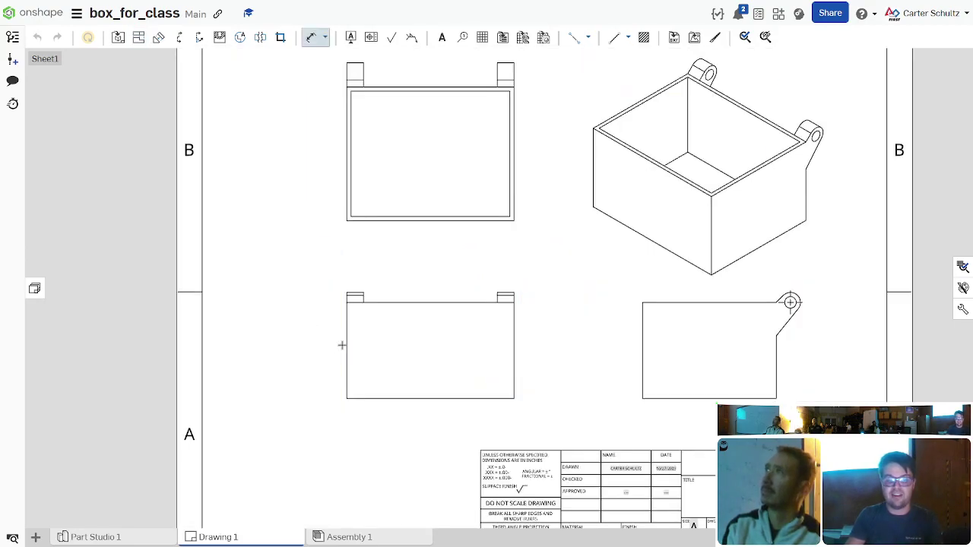
{"action": "left_click", "coordinate": [346, 345]}
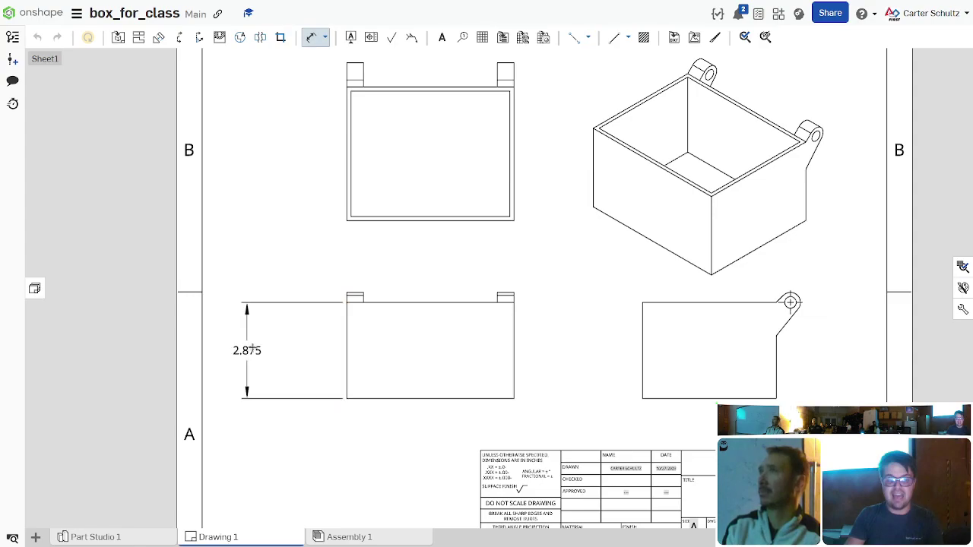
{"action": "left_click", "coordinate": [247, 350]}
{"action": "key", "text": "Escape"}
Step: Look over the tolerance types available for the height dimension, keeping None, and close its settings
{"action": "double_click", "coordinate": [251, 349]}
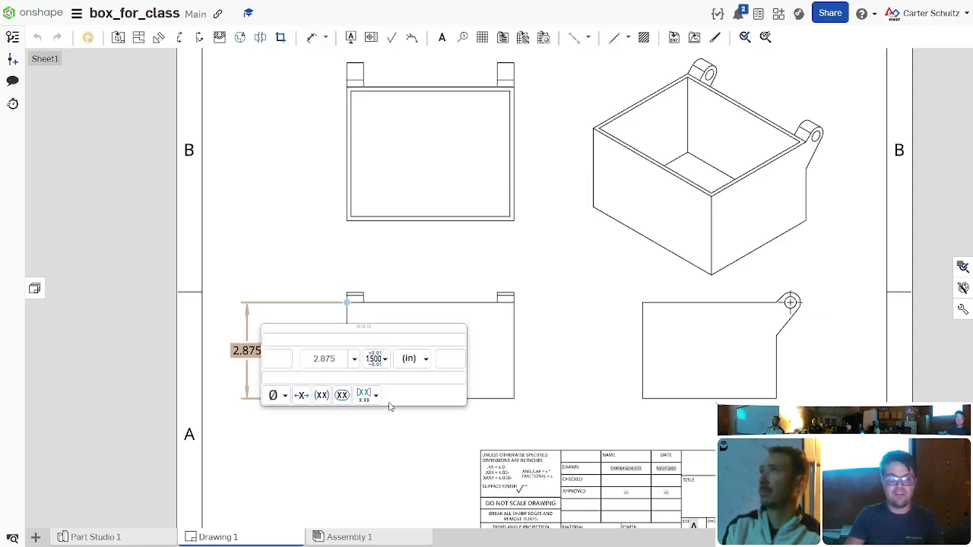
{"action": "left_click", "coordinate": [376, 362]}
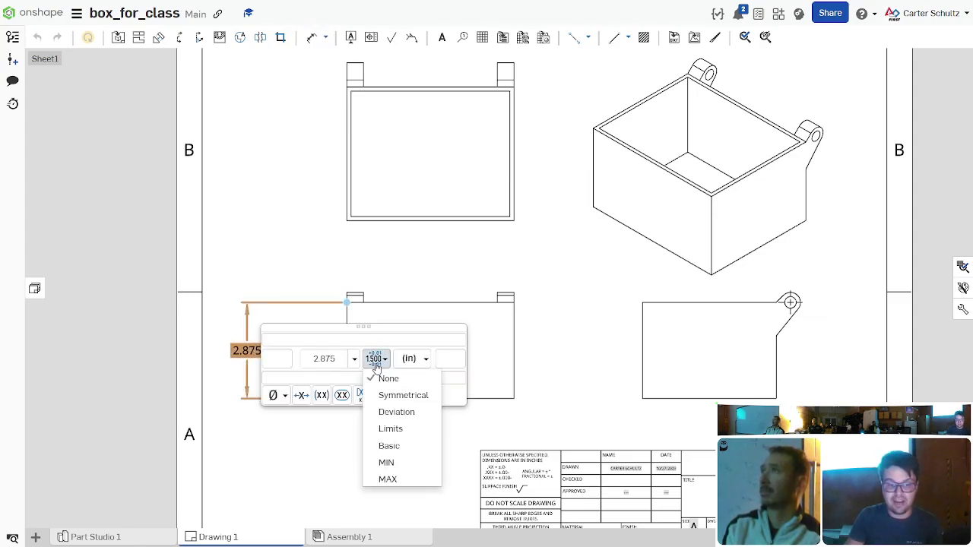
{"action": "left_click", "coordinate": [392, 379]}
{"action": "left_click", "coordinate": [413, 359]}
{"action": "left_click", "coordinate": [366, 375]}
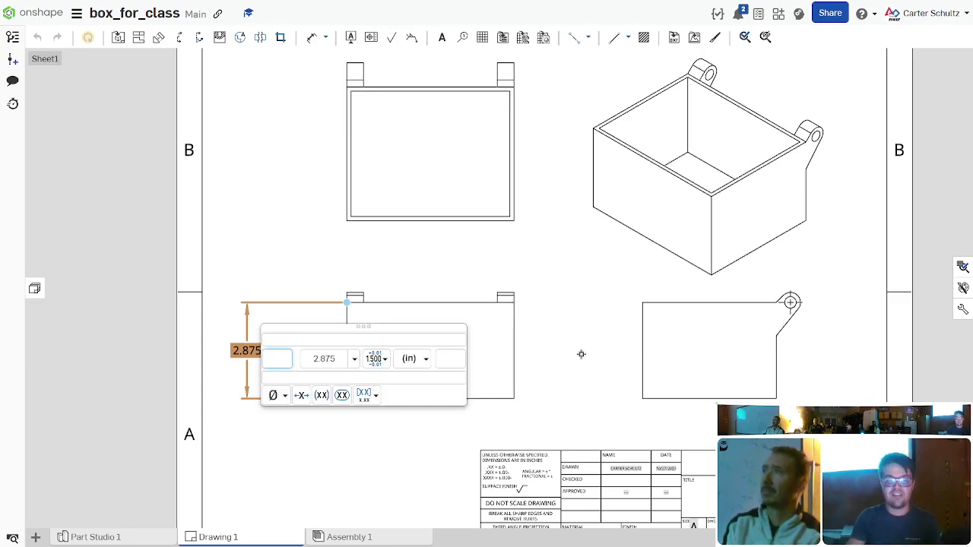
{"action": "left_click", "coordinate": [583, 349]}
{"action": "scroll", "coordinate": [572, 338], "scroll_direction": "down", "scroll_amount": 3}
{"action": "scroll", "coordinate": [598, 321], "scroll_direction": "up", "scroll_amount": 2}
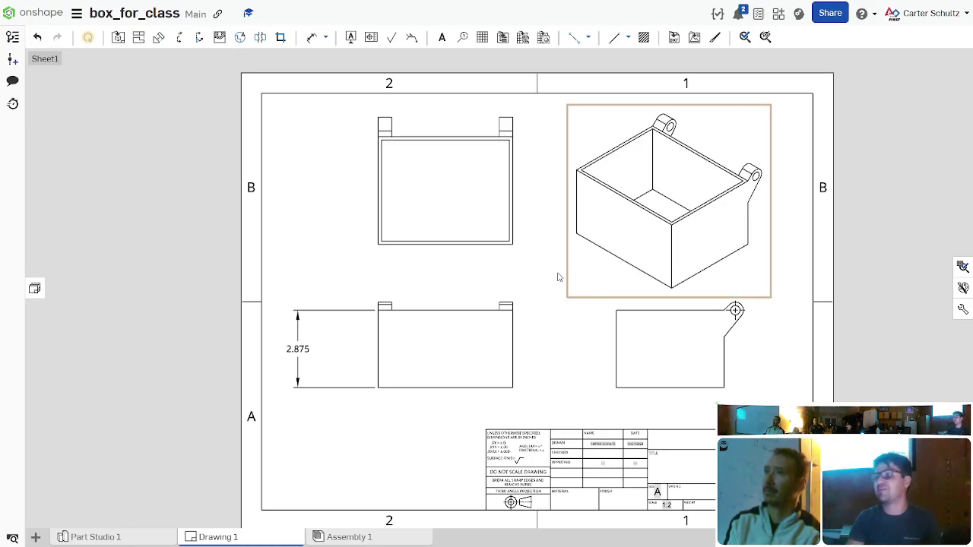
Step: Return to Part Studio 1 and hide the Lid part to expose the inside of the box
{"action": "left_click", "coordinate": [371, 538]}
{"action": "right_click_drag", "start_coordinate": [679, 172], "coordinate": [714, 216]}
{"action": "left_click", "coordinate": [95, 537]}
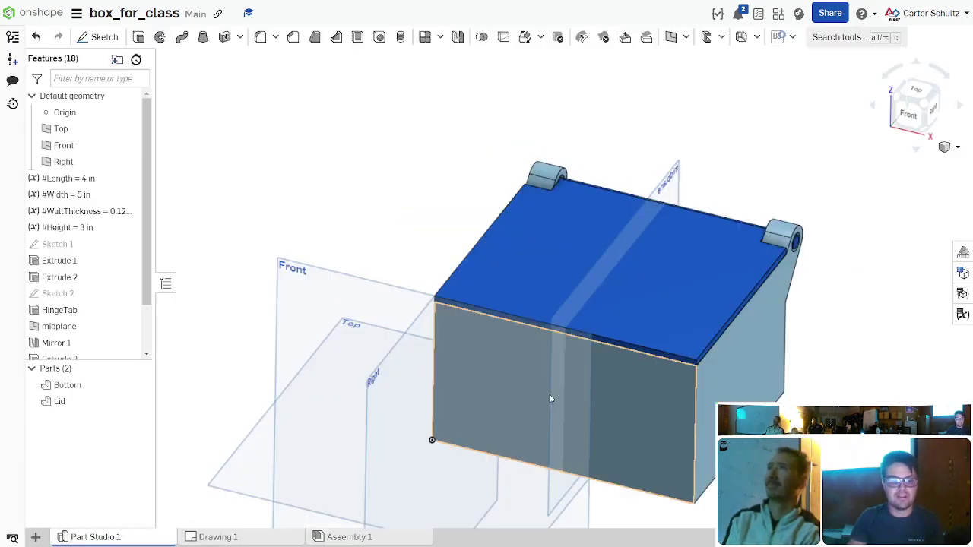
{"action": "scroll", "coordinate": [745, 135], "scroll_direction": "up", "scroll_amount": 2}
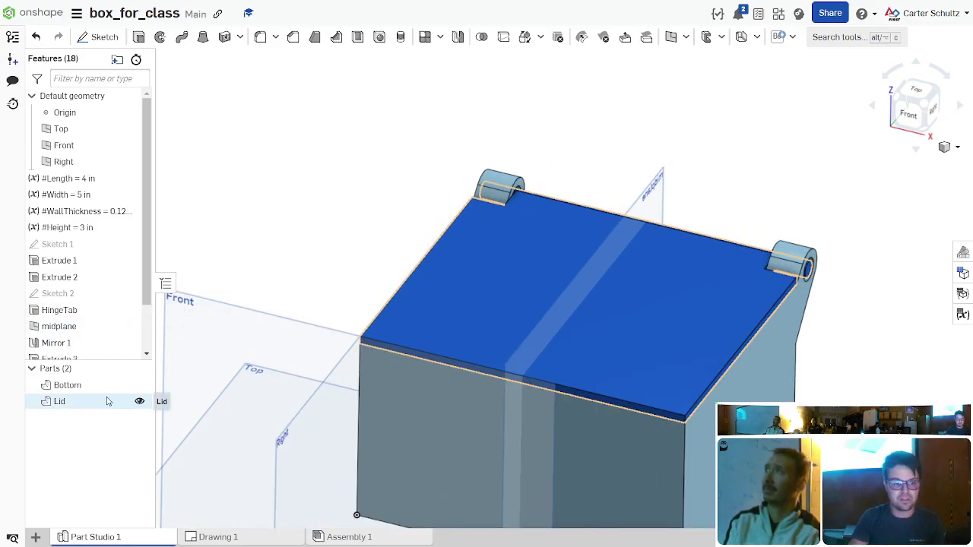
{"action": "left_click", "coordinate": [139, 401]}
{"action": "scroll", "coordinate": [84, 304], "scroll_direction": "down", "scroll_amount": 2}
{"action": "right_click_drag", "start_coordinate": [704, 61], "coordinate": [722, 90]}
{"action": "scroll", "coordinate": [608, 92], "scroll_direction": "up", "scroll_amount": 2}
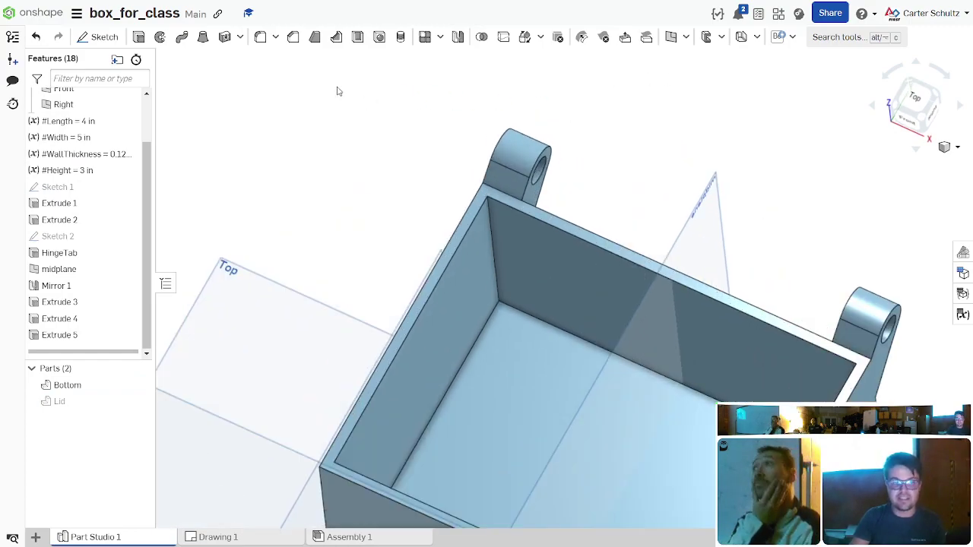
Step: Start a 0.1 in radius edge fillet on the three interior edges meeting at the box's back-left floor corner
{"action": "left_click", "coordinate": [259, 41]}
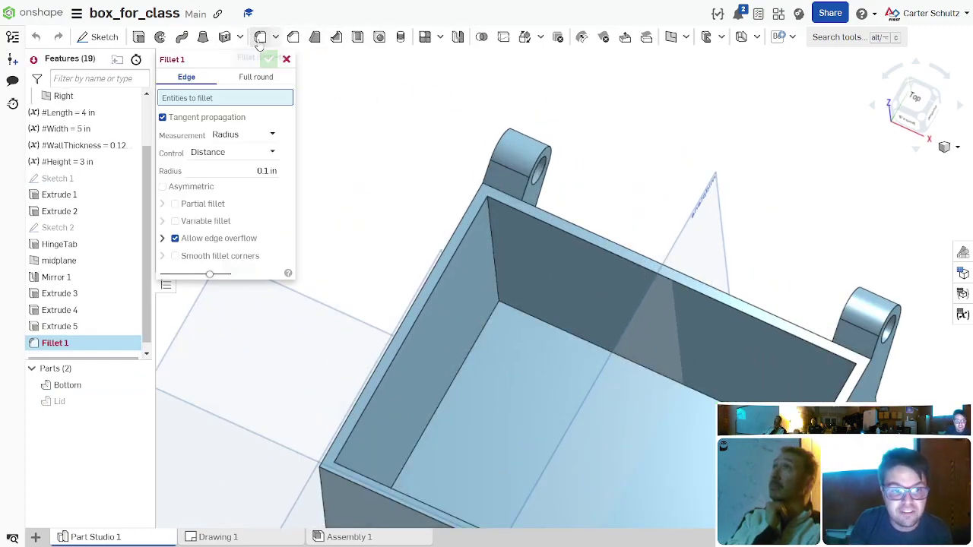
{"action": "left_click", "coordinate": [496, 282]}
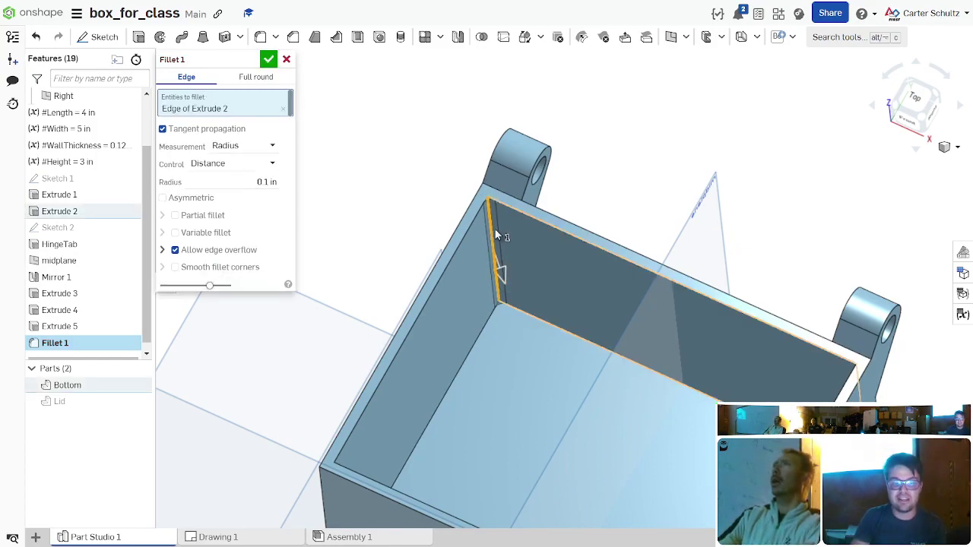
{"action": "scroll", "coordinate": [490, 190], "scroll_direction": "up", "scroll_amount": 3}
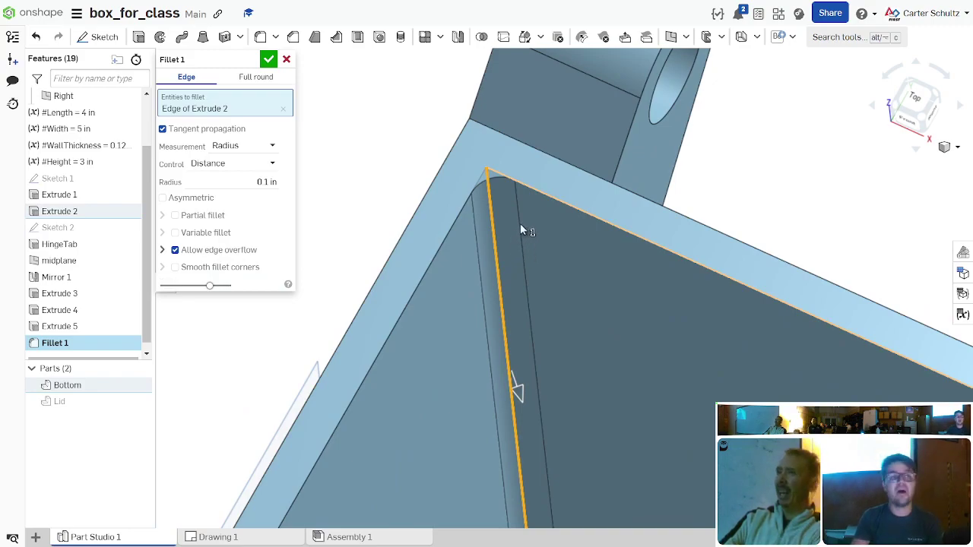
{"action": "scroll", "coordinate": [520, 209], "scroll_direction": "down", "scroll_amount": 5}
{"action": "scroll", "coordinate": [549, 298], "scroll_direction": "up", "scroll_amount": 6}
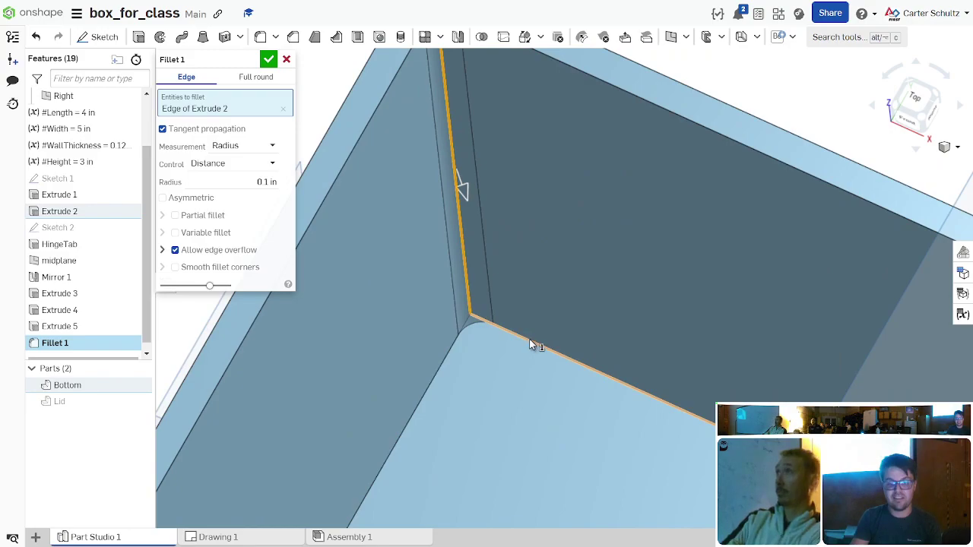
{"action": "left_click", "coordinate": [524, 344]}
{"action": "left_click", "coordinate": [449, 355]}
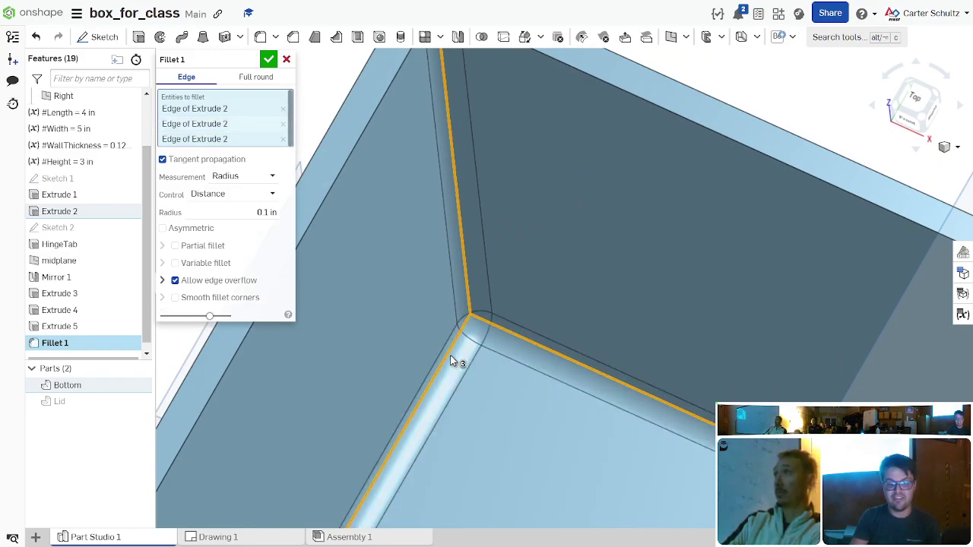
{"action": "scroll", "coordinate": [464, 355], "scroll_direction": "up", "scroll_amount": 5}
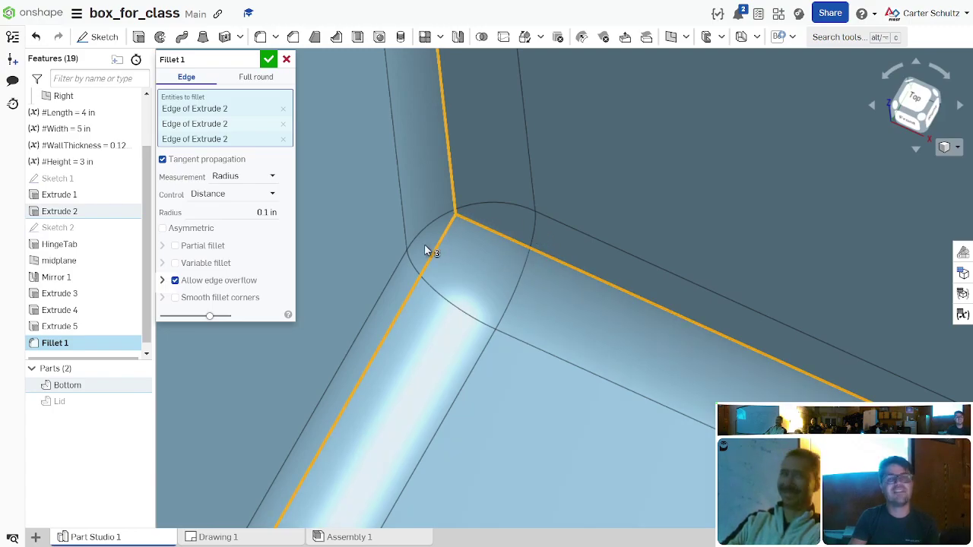
Step: Add the remaining interior vertical and floor edges to the 0.1 in fillet and finish the feature
{"action": "scroll", "coordinate": [425, 241], "scroll_direction": "down", "scroll_amount": 10}
{"action": "right_click_drag", "start_coordinate": [426, 238], "coordinate": [583, 324]}
{"action": "left_click", "coordinate": [604, 328]}
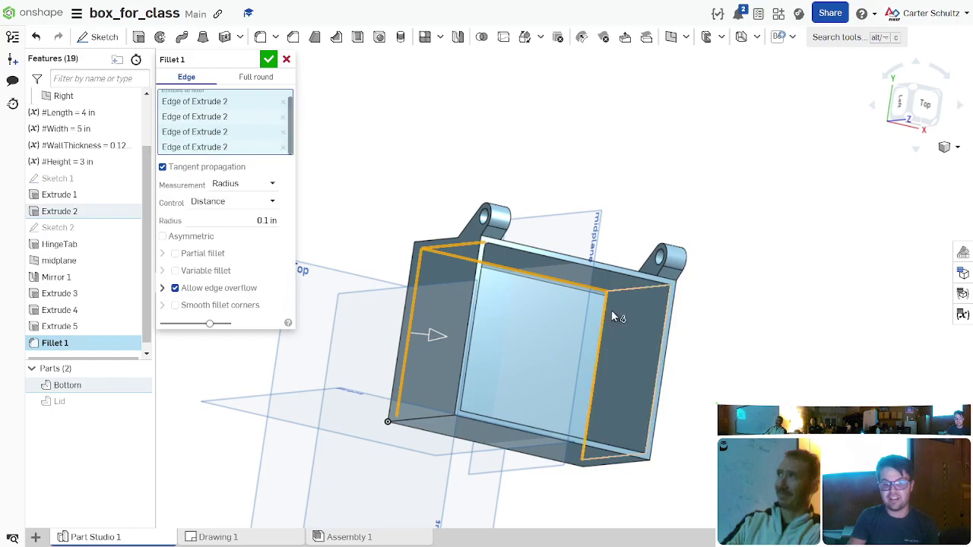
{"action": "left_click", "coordinate": [619, 288]}
{"action": "right_click_drag", "start_coordinate": [621, 329], "coordinate": [611, 421]}
{"action": "left_click", "coordinate": [608, 458]}
{"action": "left_click", "coordinate": [559, 444]}
{"action": "right_click_drag", "start_coordinate": [555, 439], "coordinate": [369, 460]}
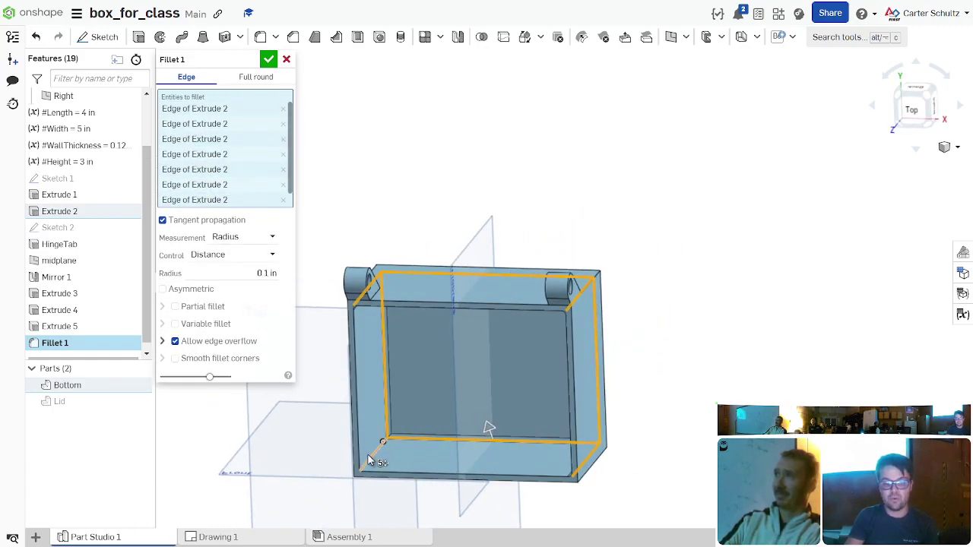
{"action": "left_click", "coordinate": [368, 460]}
{"action": "right_click_drag", "start_coordinate": [717, 336], "coordinate": [723, 293]}
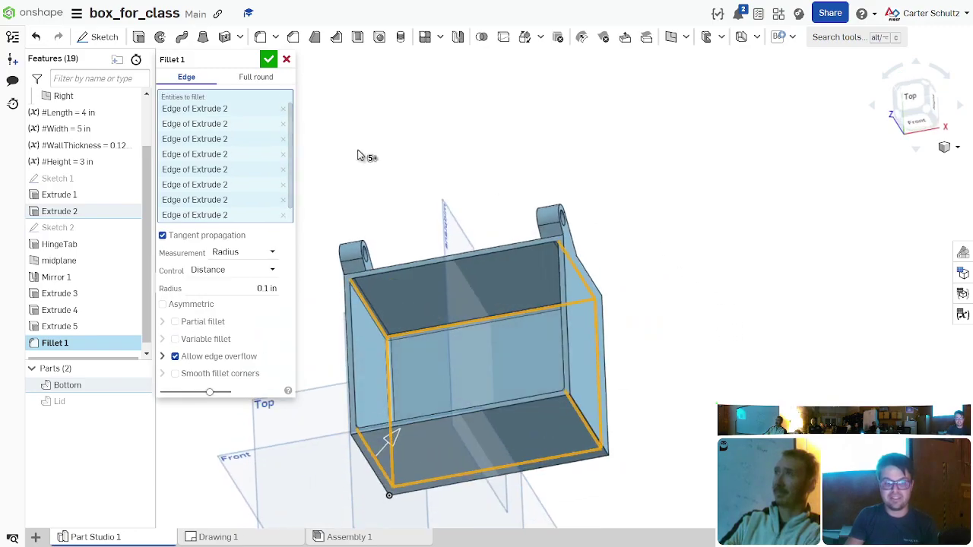
{"action": "left_click", "coordinate": [269, 59]}
{"action": "right_click_drag", "start_coordinate": [662, 109], "coordinate": [748, 158]}
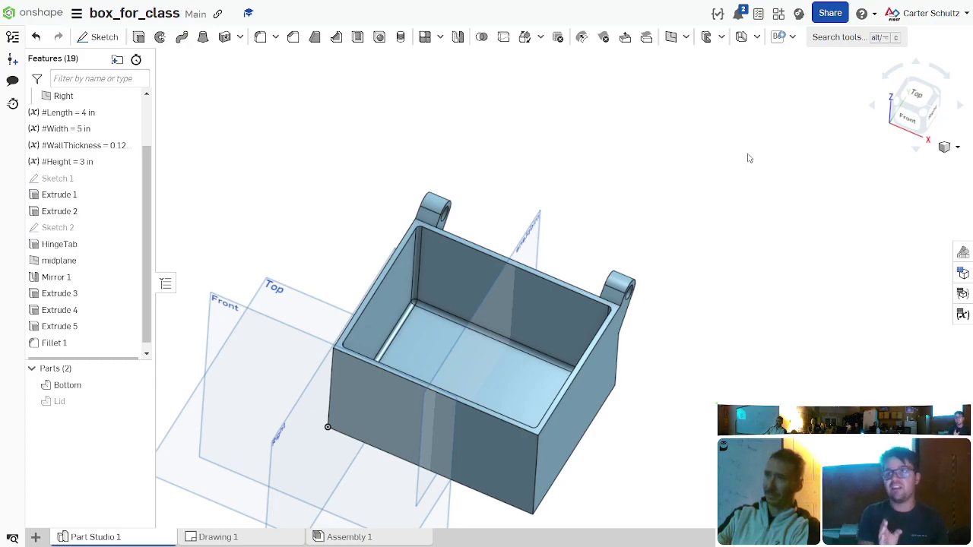
Step: Reopen Fillet 1 for editing and add the box's front outer face to its selection
{"action": "right_click_drag", "start_coordinate": [694, 185], "coordinate": [525, 337]}
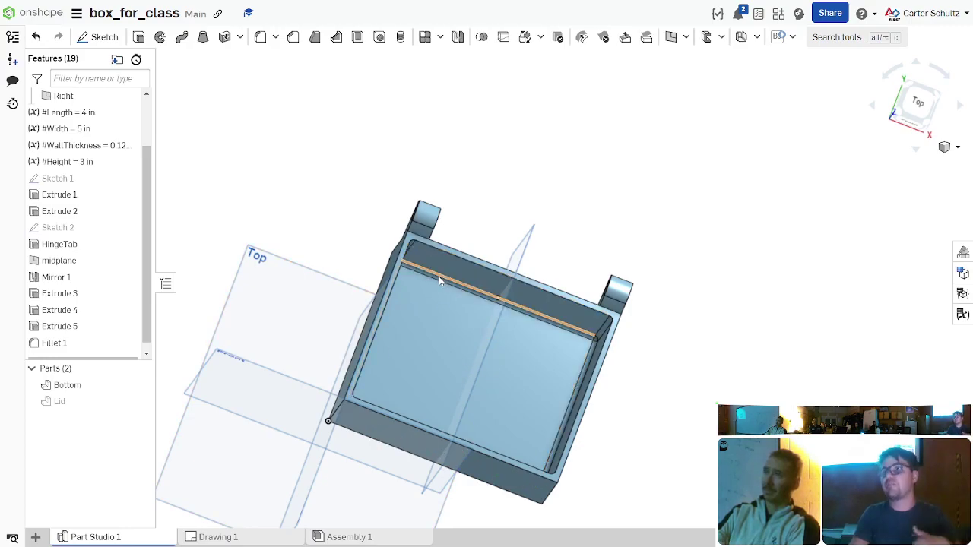
{"action": "right_click_drag", "start_coordinate": [433, 281], "coordinate": [428, 294]}
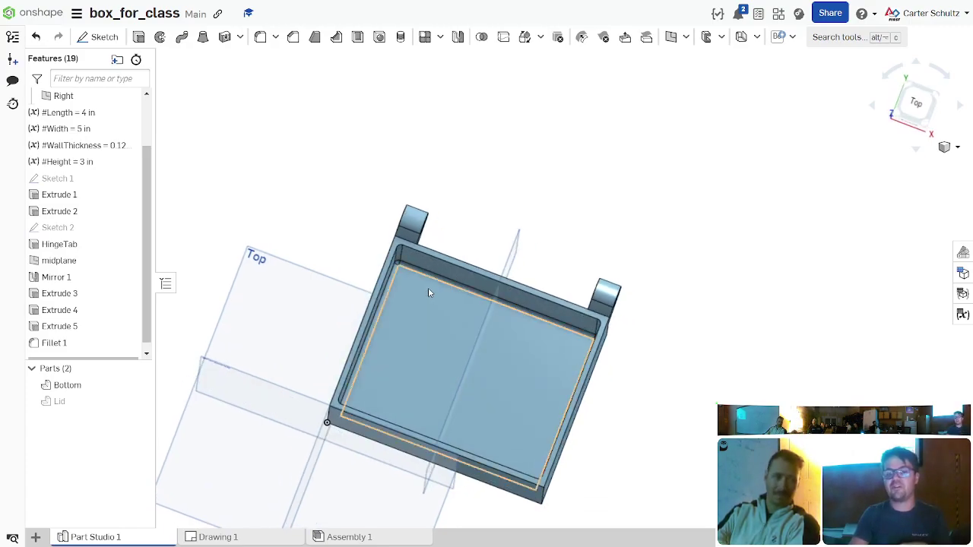
{"action": "right_click_drag", "start_coordinate": [512, 221], "coordinate": [573, 207]}
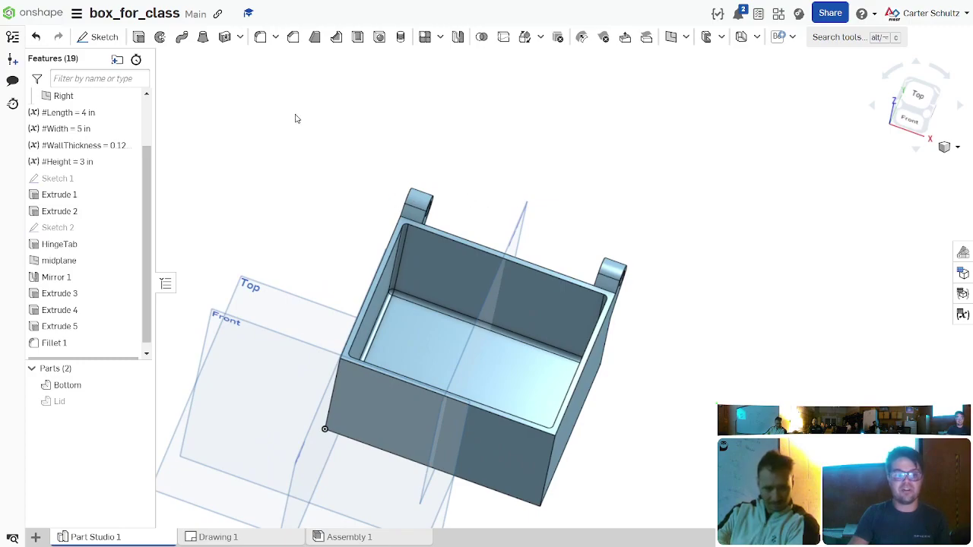
{"action": "double_click", "coordinate": [56, 344]}
{"action": "right_click_drag", "start_coordinate": [634, 266], "coordinate": [450, 310]}
{"action": "left_click", "coordinate": [448, 315]}
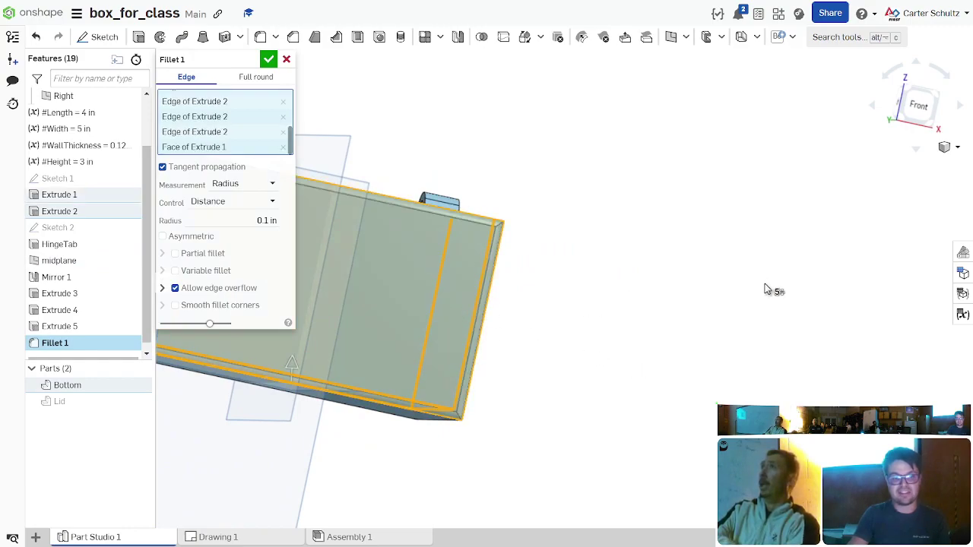
{"action": "scroll", "coordinate": [487, 266], "scroll_direction": "down", "scroll_amount": 3}
{"action": "scroll", "coordinate": [501, 243], "scroll_direction": "up", "scroll_amount": 5}
Step: Add the front wall's top rim edge to Fillet 1 and remove the front outer face from the selection
{"action": "left_click", "coordinate": [471, 279]}
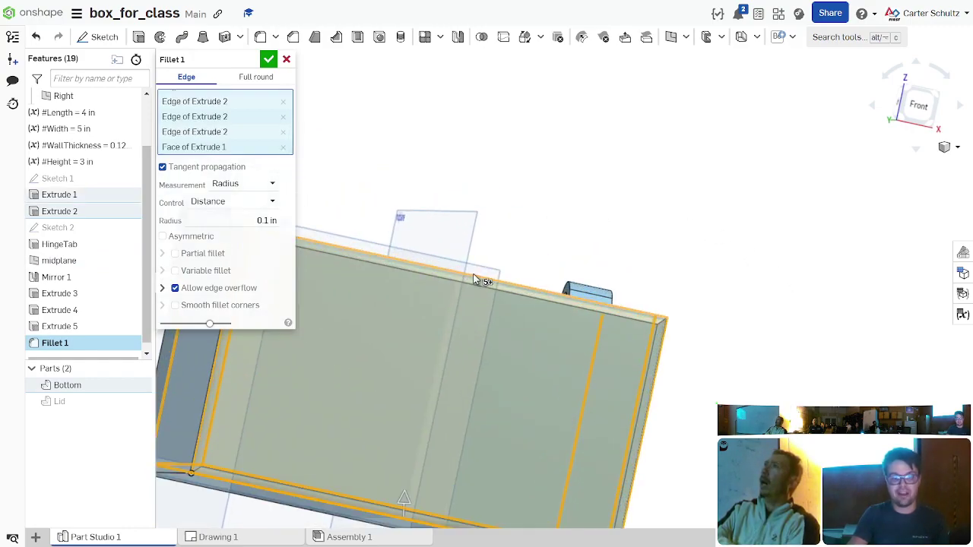
{"action": "left_click", "coordinate": [523, 274]}
{"action": "right_click_drag", "start_coordinate": [523, 274], "coordinate": [587, 244]}
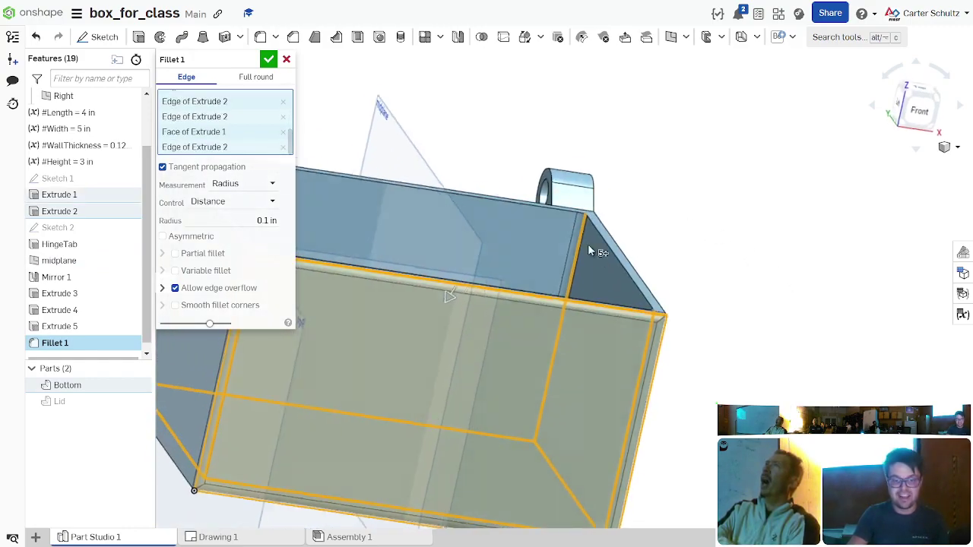
{"action": "left_click", "coordinate": [570, 304]}
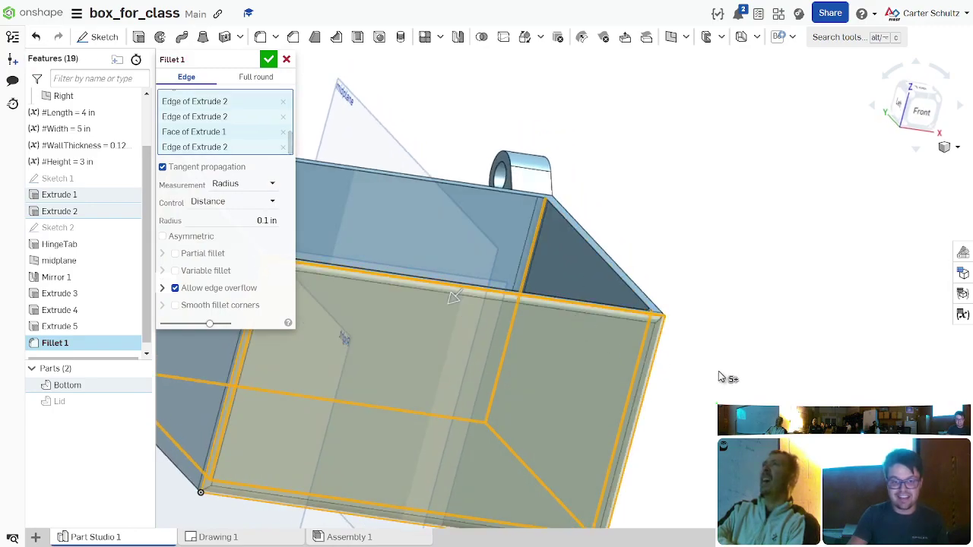
{"action": "right_click_drag", "start_coordinate": [717, 374], "coordinate": [669, 418]}
{"action": "right_click", "coordinate": [595, 366]}
{"action": "left_click", "coordinate": [791, 312]}
{"action": "scroll", "coordinate": [648, 371], "scroll_direction": "up", "scroll_amount": 3}
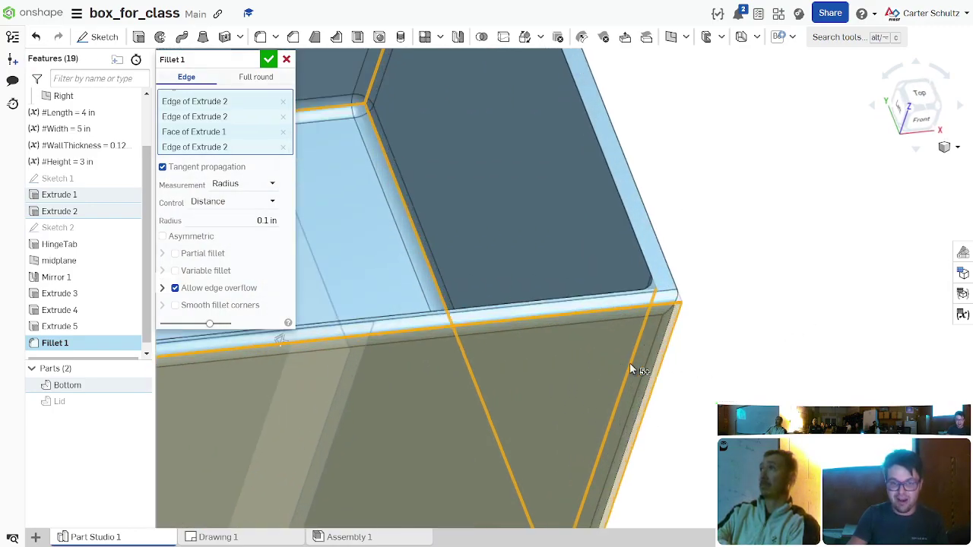
{"action": "left_click", "coordinate": [595, 316]}
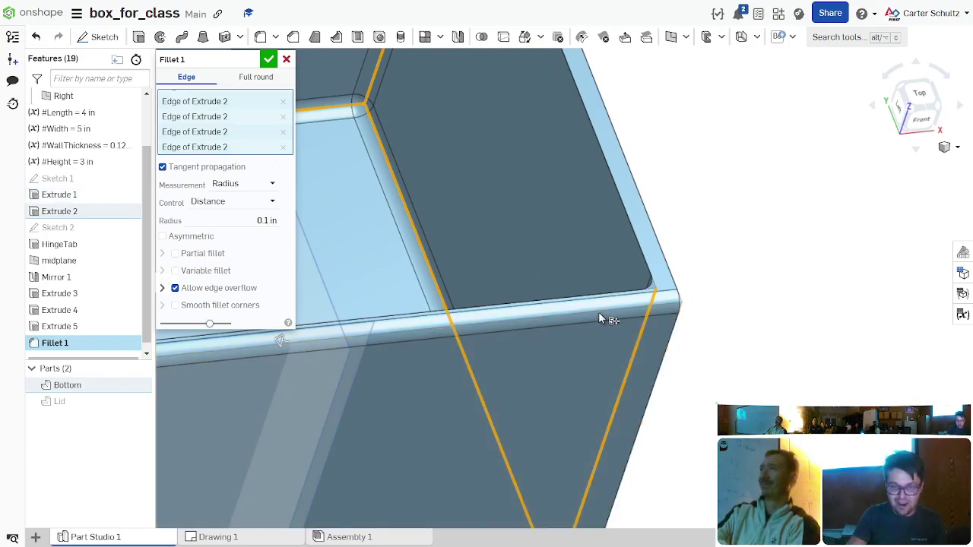
Step: Add the box's outer vertical and bottom edges to the 0.1 in fillet selection
{"action": "left_click", "coordinate": [674, 340]}
{"action": "scroll", "coordinate": [798, 307], "scroll_direction": "down", "scroll_amount": 3}
{"action": "right_click_drag", "start_coordinate": [798, 308], "coordinate": [555, 406]}
{"action": "left_click", "coordinate": [616, 272]}
{"action": "left_click", "coordinate": [571, 355]}
{"action": "right_click_drag", "start_coordinate": [649, 416], "coordinate": [690, 428]}
{"action": "left_click", "coordinate": [691, 428]}
{"action": "scroll", "coordinate": [842, 291], "scroll_direction": "down", "scroll_amount": 5}
{"action": "scroll", "coordinate": [842, 291], "scroll_direction": "up", "scroll_amount": 10}
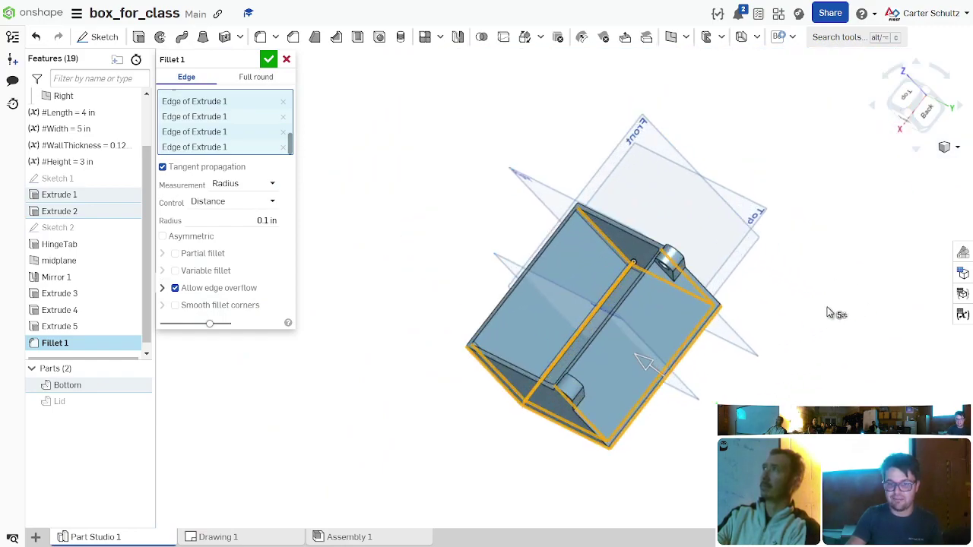
Step: Extend the fillet selection with two edges of the hinge tab at the back of the box
{"action": "scroll", "coordinate": [636, 272], "scroll_direction": "down", "scroll_amount": 5}
{"action": "right_click_drag", "start_coordinate": [749, 234], "coordinate": [512, 243]}
{"action": "scroll", "coordinate": [710, 206], "scroll_direction": "up", "scroll_amount": 8}
{"action": "right_click_drag", "start_coordinate": [652, 213], "coordinate": [614, 202]}
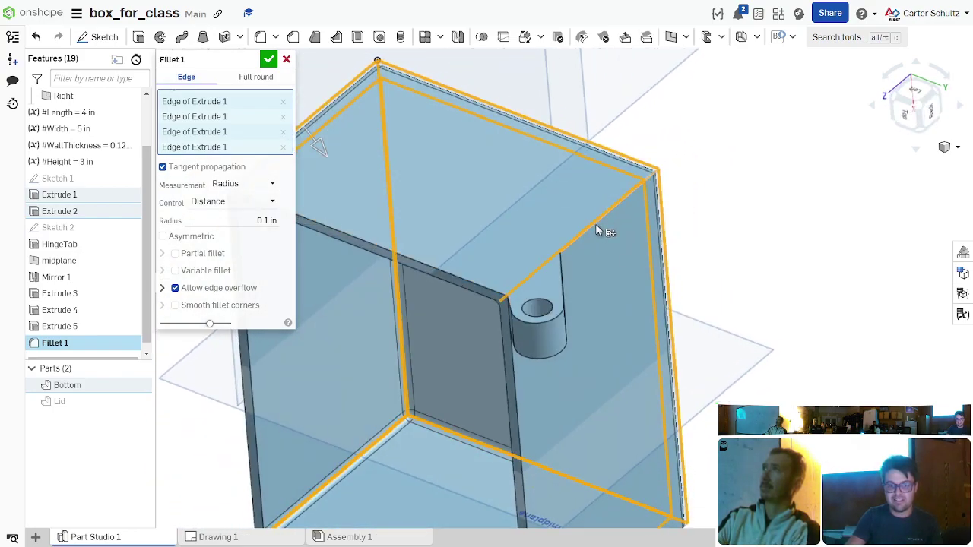
{"action": "mouse_move", "coordinate": [565, 266]}
{"action": "right_mouse_down"}
{"action": "mouse_move", "coordinate": [554, 253]}
{"action": "mouse_move", "coordinate": [546, 262]}
{"action": "right_mouse_up"}
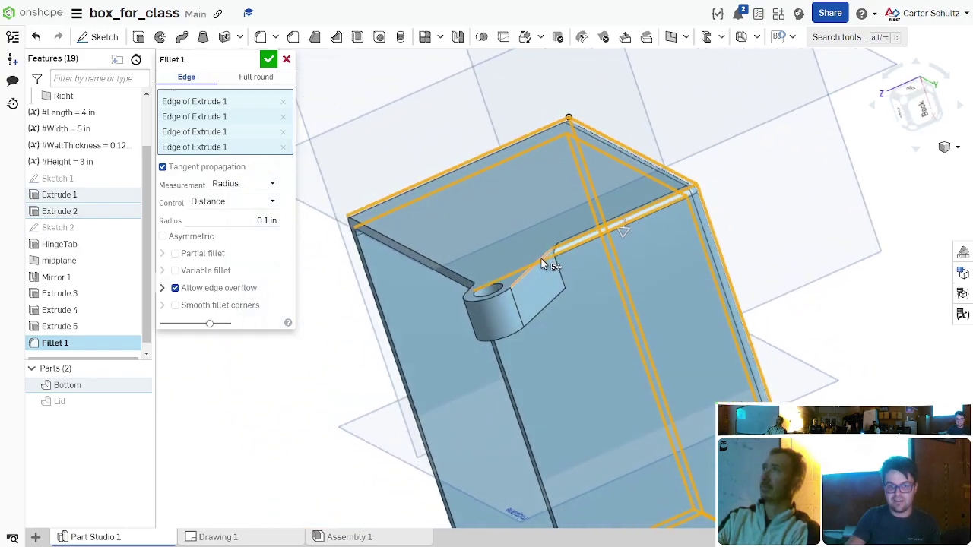
{"action": "left_click", "coordinate": [549, 262]}
{"action": "right_click", "coordinate": [550, 259]}
{"action": "left_click", "coordinate": [805, 161]}
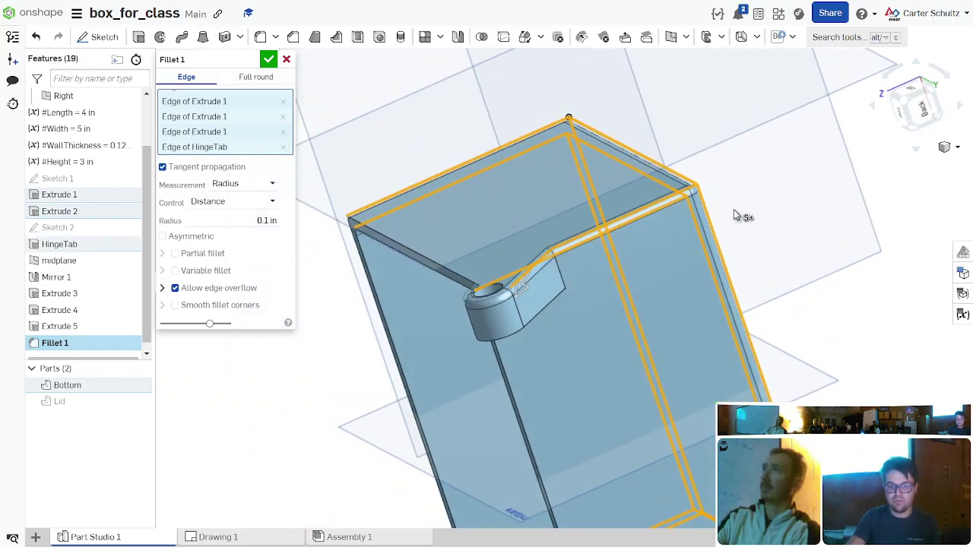
{"action": "scroll", "coordinate": [560, 275], "scroll_direction": "up", "scroll_amount": 5}
{"action": "left_click", "coordinate": [563, 269]}
{"action": "right_click_drag", "start_coordinate": [736, 256], "coordinate": [741, 204]}
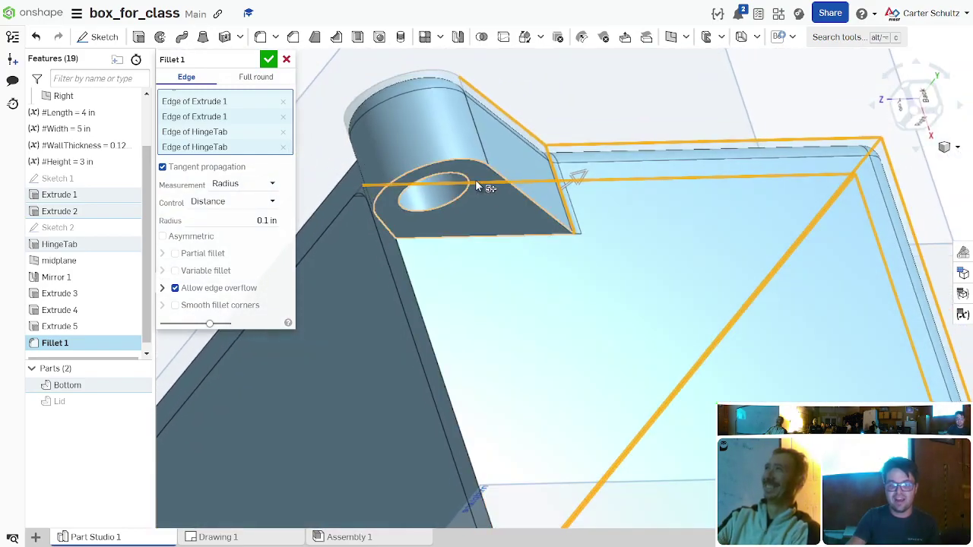
Step: Examine how the previewed fillets meet around the hinge tab and the adjoining box rim
{"action": "right_click_drag", "start_coordinate": [495, 183], "coordinate": [473, 178]}
{"action": "scroll", "coordinate": [437, 187], "scroll_direction": "up", "scroll_amount": 3}
{"action": "scroll", "coordinate": [437, 186], "scroll_direction": "up", "scroll_amount": 2}
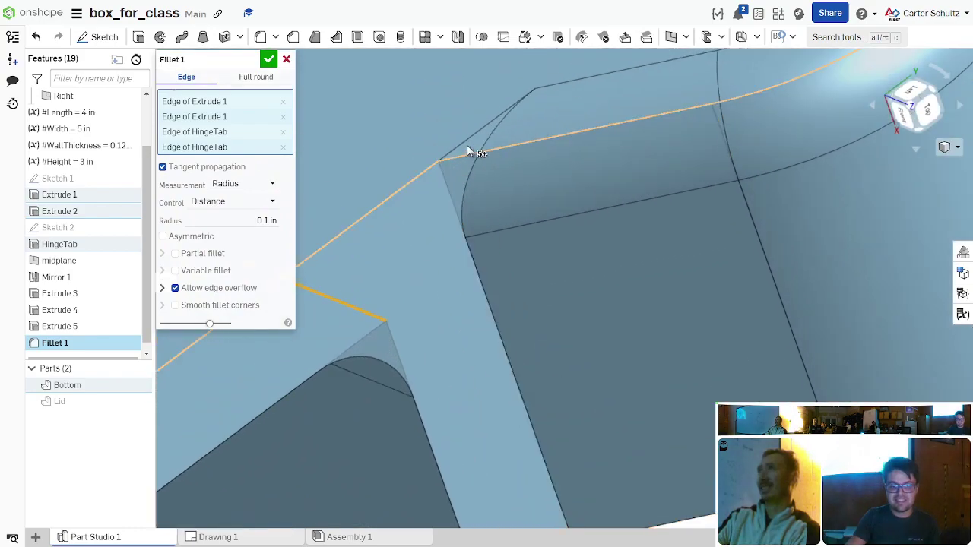
{"action": "scroll", "coordinate": [449, 152], "scroll_direction": "down", "scroll_amount": 8}
{"action": "right_click_drag", "start_coordinate": [605, 280], "coordinate": [628, 210]}
{"action": "scroll", "coordinate": [698, 304], "scroll_direction": "up", "scroll_amount": 3}
{"action": "scroll", "coordinate": [699, 304], "scroll_direction": "down", "scroll_amount": 5}
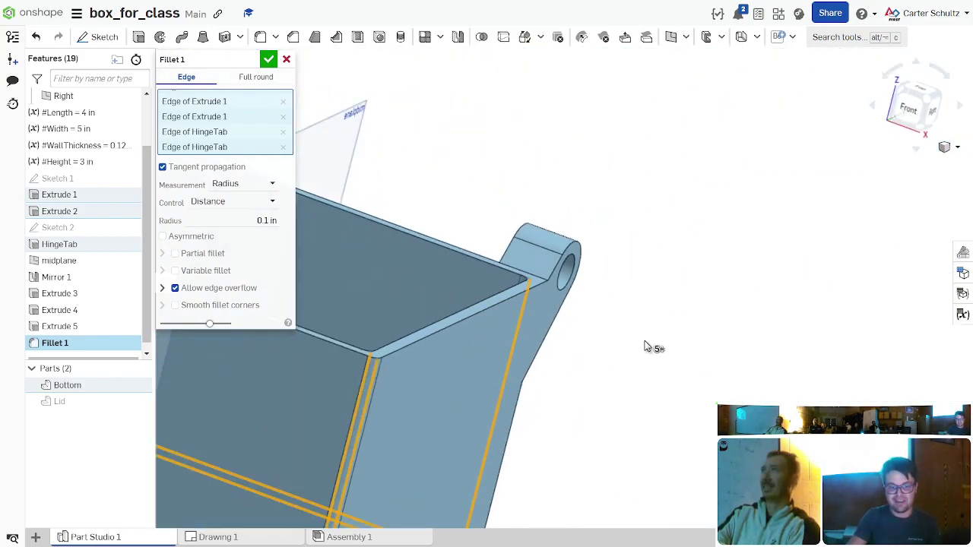
Step: Add the mirrored hinge tab's edge and one more outer edge of the box to the fillet selection
{"action": "right_click_drag", "start_coordinate": [666, 352], "coordinate": [522, 417]}
{"action": "scroll", "coordinate": [522, 417], "scroll_direction": "up", "scroll_amount": 3}
{"action": "scroll", "coordinate": [566, 335], "scroll_direction": "up", "scroll_amount": 2}
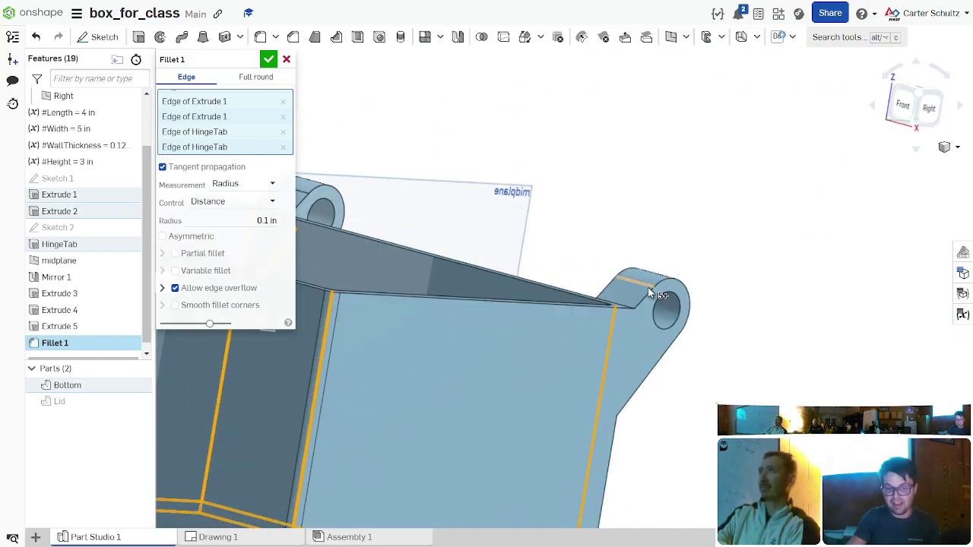
{"action": "left_click", "coordinate": [638, 299]}
{"action": "scroll", "coordinate": [695, 293], "scroll_direction": "up", "scroll_amount": 3}
{"action": "right_click_drag", "start_coordinate": [743, 338], "coordinate": [600, 448]}
{"action": "scroll", "coordinate": [600, 448], "scroll_direction": "down", "scroll_amount": 3}
{"action": "left_click", "coordinate": [600, 486]}
{"action": "scroll", "coordinate": [612, 456], "scroll_direction": "down", "scroll_amount": 3}
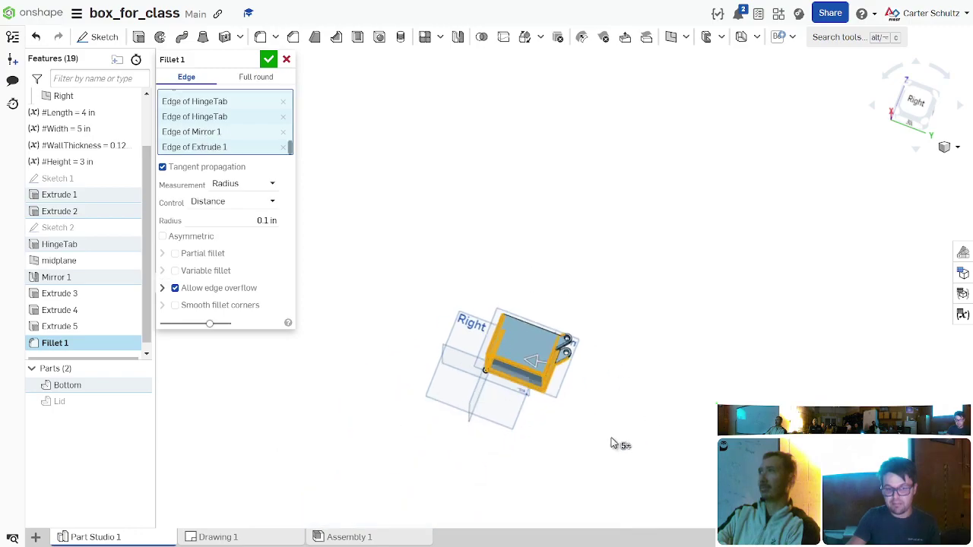
Step: Accept the fillet with its 0.1 in radius and inspect the rounded inner corners and hinge tabs
{"action": "scroll", "coordinate": [571, 374], "scroll_direction": "up", "scroll_amount": 4}
{"action": "right_click_drag", "start_coordinate": [570, 374], "coordinate": [431, 311]}
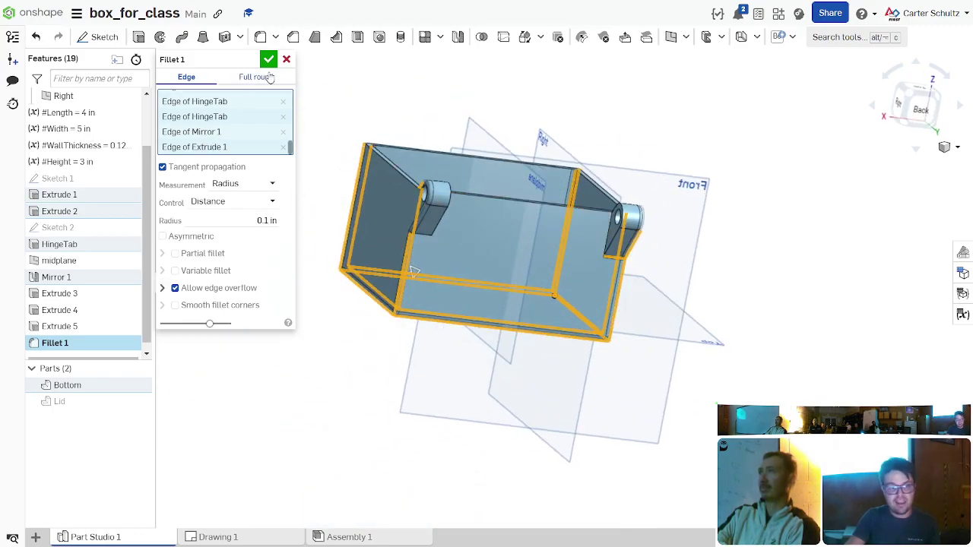
{"action": "left_click", "coordinate": [243, 217]}
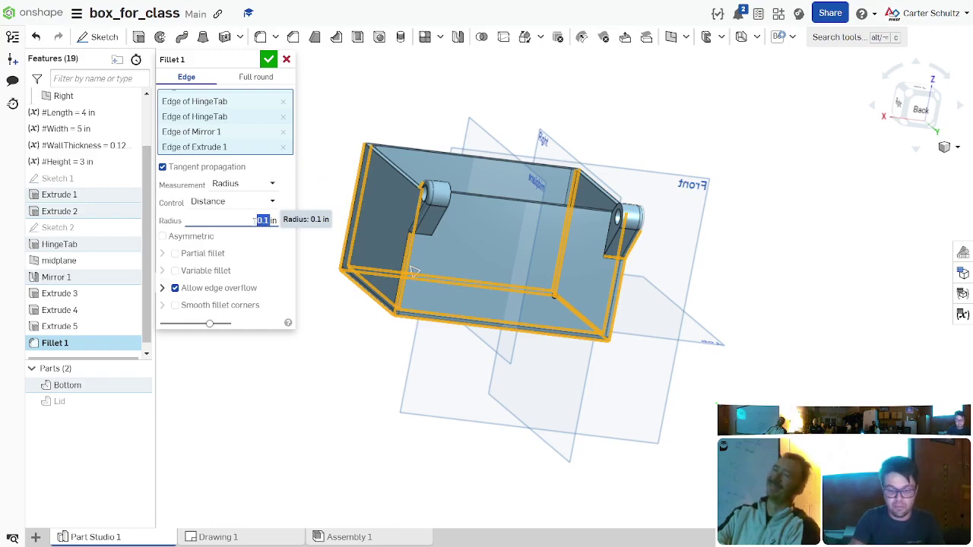
{"action": "left_click", "coordinate": [269, 58]}
{"action": "mouse_move", "coordinate": [595, 122]}
{"action": "right_mouse_down"}
{"action": "mouse_move", "coordinate": [662, 187]}
{"action": "mouse_move", "coordinate": [627, 176]}
{"action": "mouse_move", "coordinate": [639, 241]}
{"action": "mouse_move", "coordinate": [605, 233]}
{"action": "mouse_move", "coordinate": [632, 213]}
{"action": "mouse_move", "coordinate": [670, 229]}
{"action": "mouse_move", "coordinate": [582, 257]}
{"action": "mouse_move", "coordinate": [609, 278]}
{"action": "right_mouse_up"}
{"action": "scroll", "coordinate": [609, 244], "scroll_direction": "up", "scroll_amount": 5}
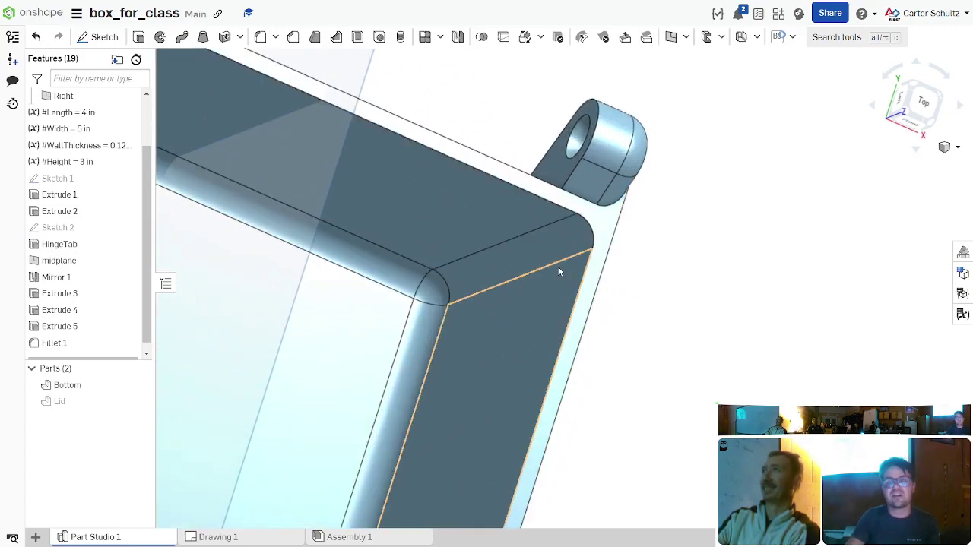
{"action": "scroll", "coordinate": [649, 308], "scroll_direction": "down", "scroll_amount": 4}
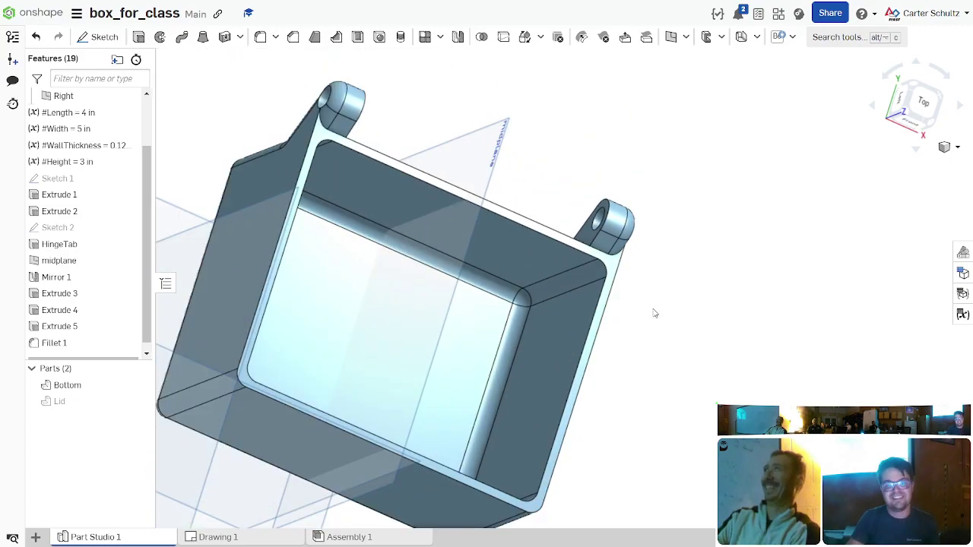
{"action": "right_click_drag", "start_coordinate": [701, 332], "coordinate": [783, 358]}
Step: Show the hidden Lid part and look at the closed box from the top
{"action": "left_click", "coordinate": [138, 401]}
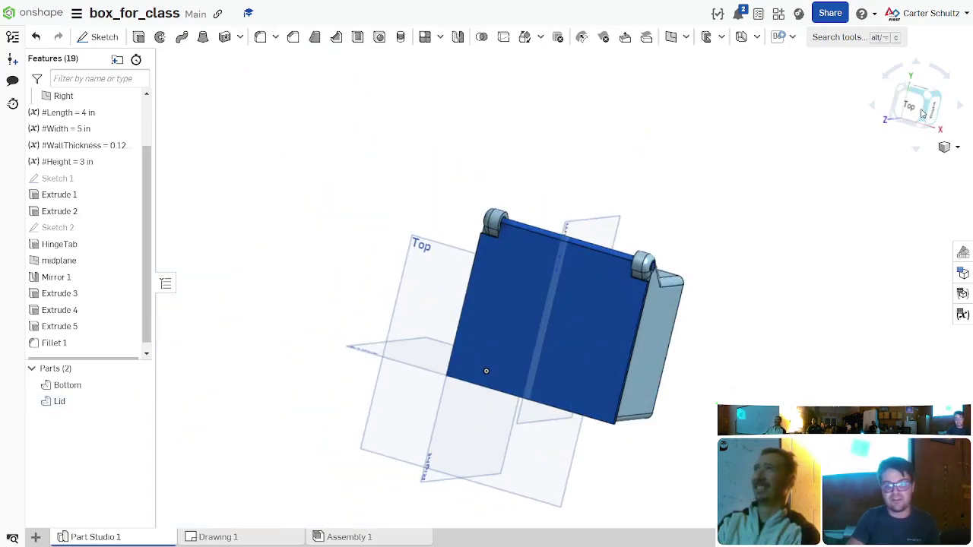
{"action": "left_click", "coordinate": [921, 105]}
{"action": "scroll", "coordinate": [562, 216], "scroll_direction": "up", "scroll_amount": 5}
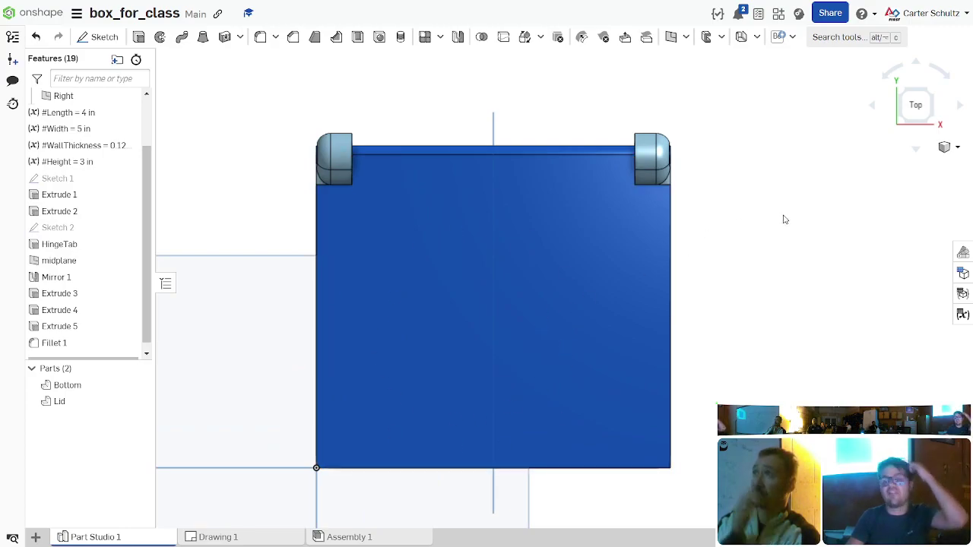
{"action": "right_click_drag", "start_coordinate": [849, 197], "coordinate": [862, 170]}
Step: Start a new sketch on the lid's top face and view it straight from above
{"action": "left_click", "coordinate": [93, 39]}
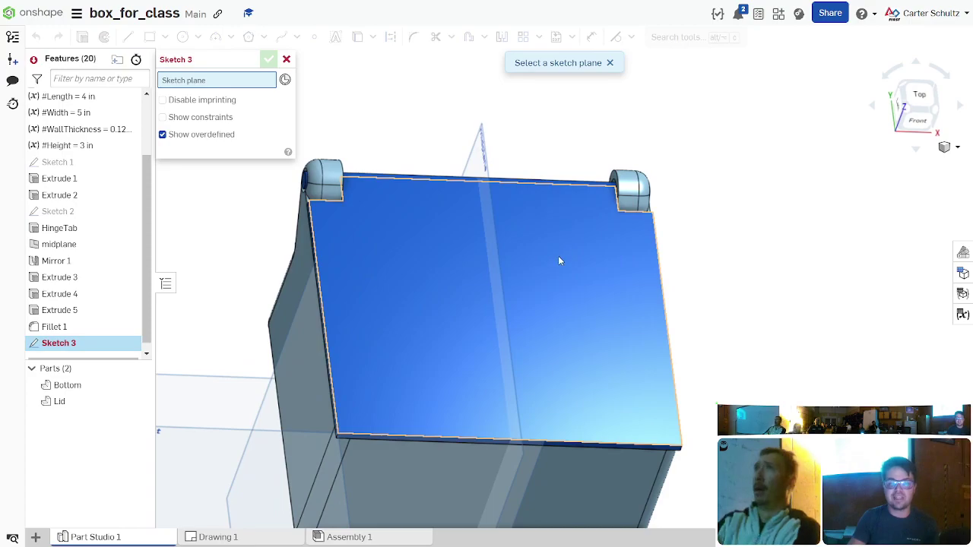
{"action": "left_click", "coordinate": [569, 253]}
{"action": "left_click", "coordinate": [920, 95]}
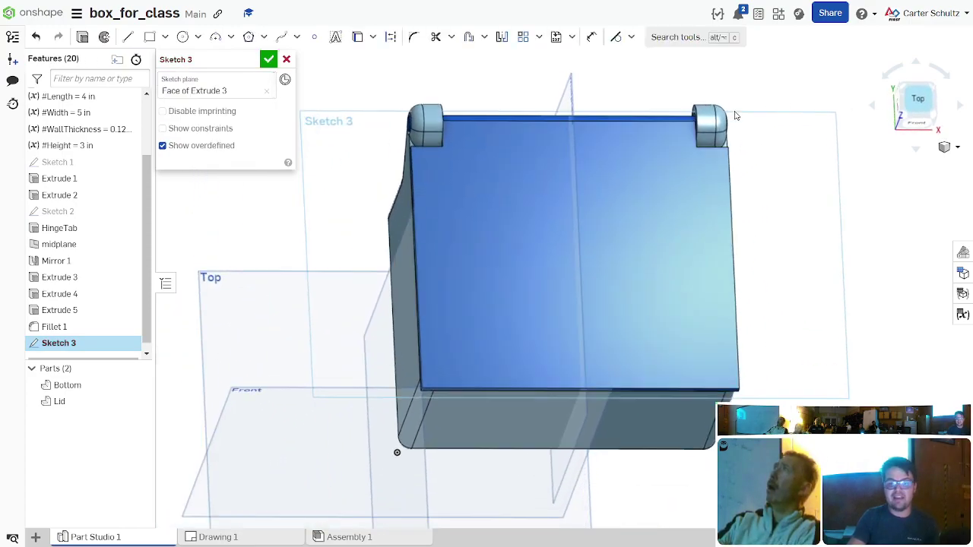
{"action": "scroll", "coordinate": [439, 91], "scroll_direction": "up", "scroll_amount": 3}
{"action": "key", "text": "f"}
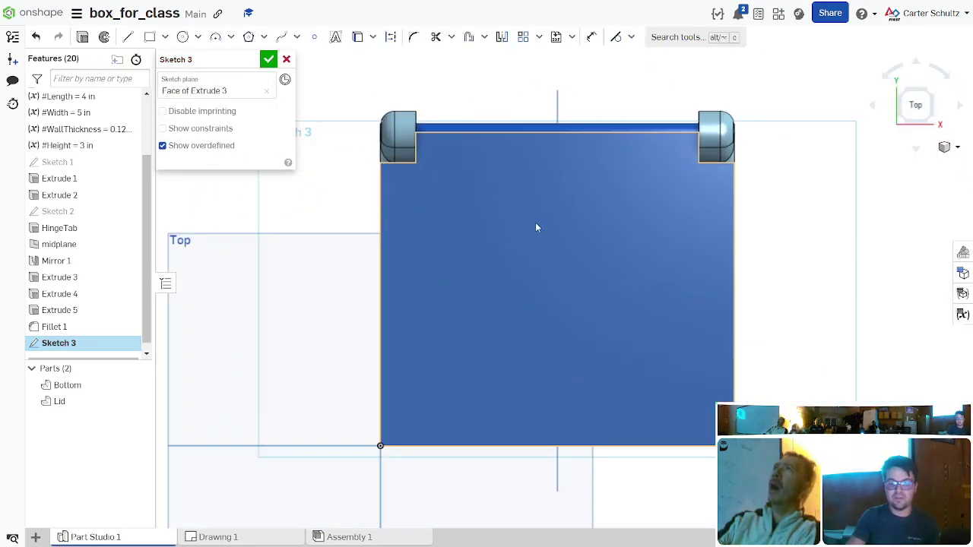
Step: Add sketch text across the upper half of the lid, containing the owner's first name in possessive form
{"action": "left_click", "coordinate": [335, 36]}
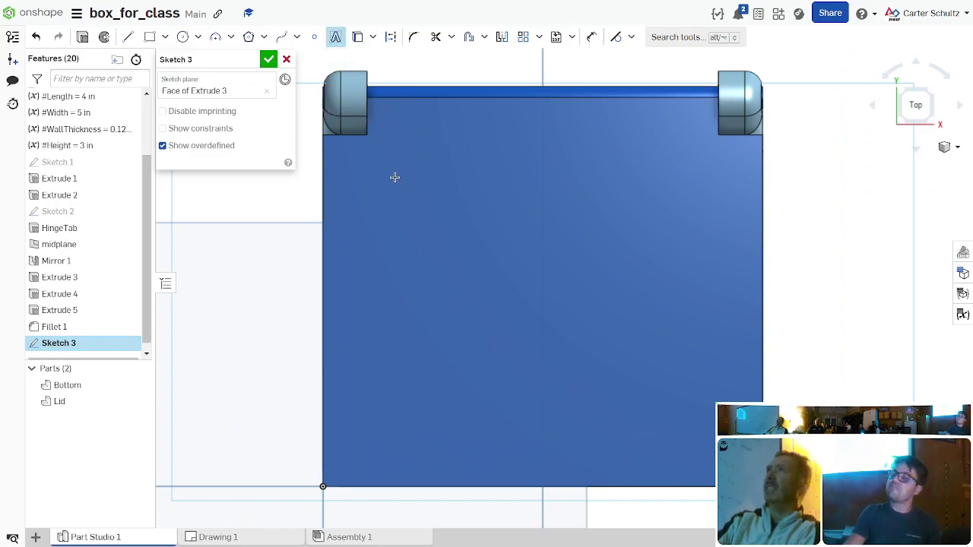
{"action": "left_click_drag", "start_coordinate": [380, 182], "coordinate": [707, 279]}
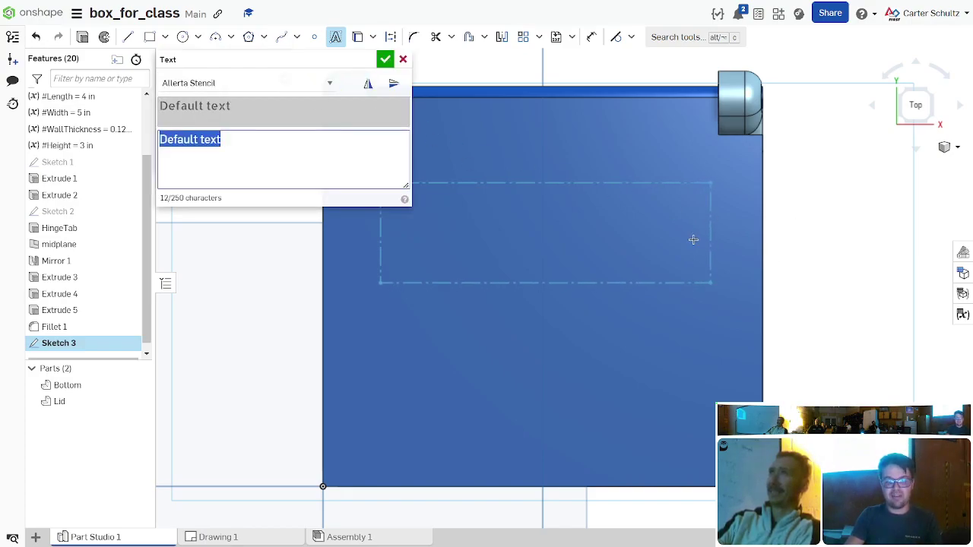
{"action": "triple_click", "coordinate": [279, 147]}
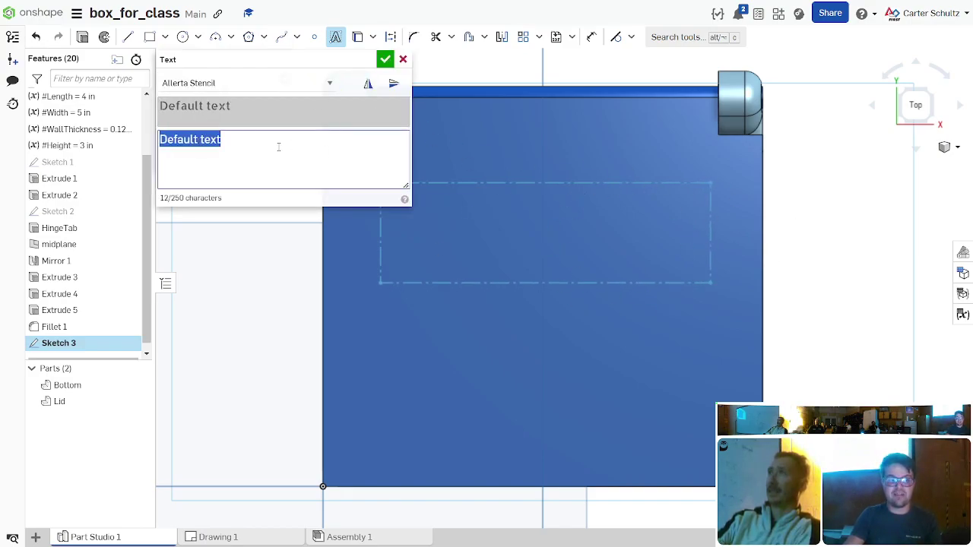
{"action": "type", "text": "Car"}
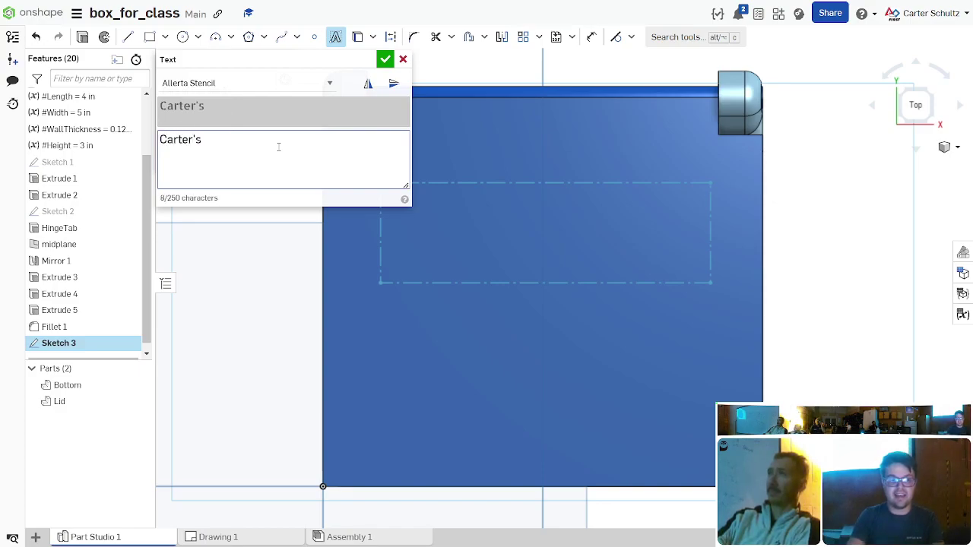
{"action": "type", "text": "ter's"}
{"action": "key", "text": "Return"}
{"action": "key", "text": "BackSpace"}
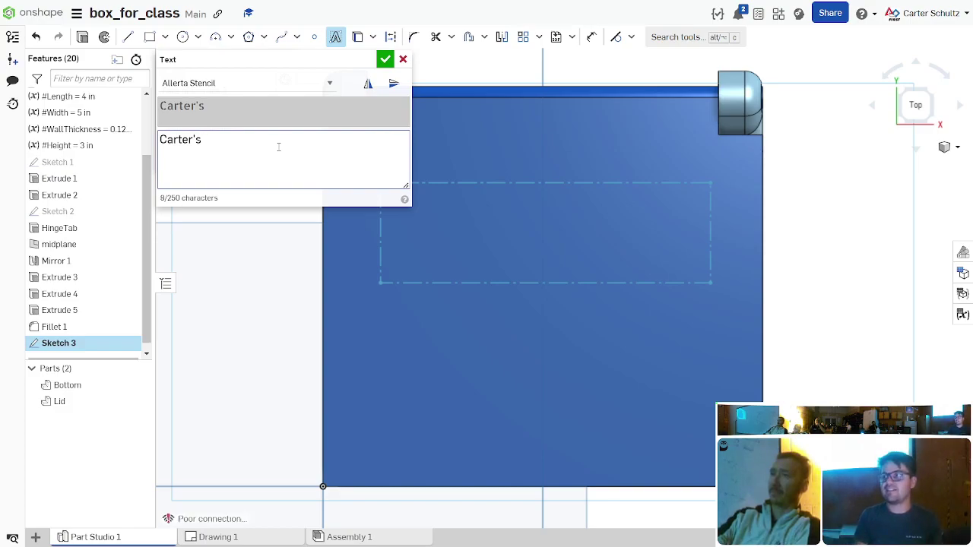
{"action": "left_click", "coordinate": [386, 59]}
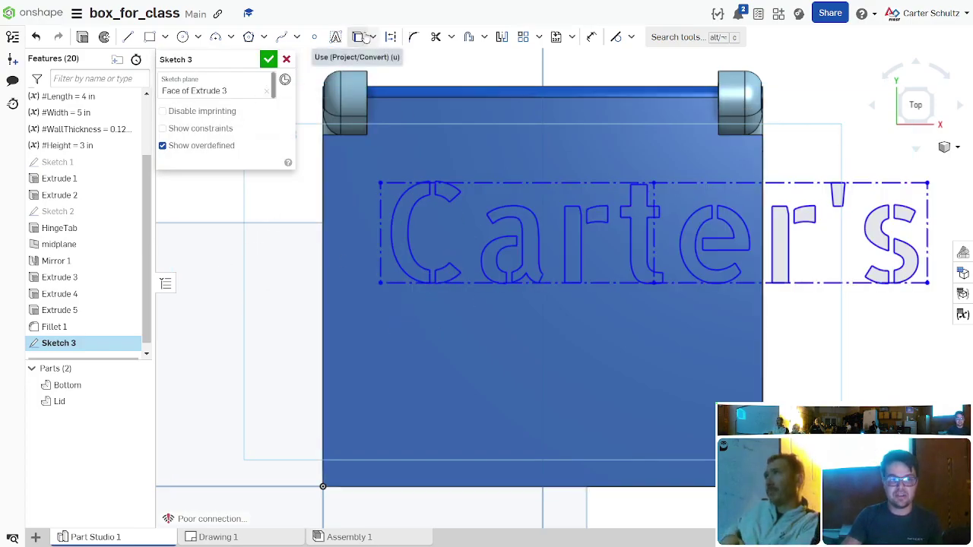
Step: Add a second sketch text reading "Cool Box" on the lower half of the lid, below the name
{"action": "left_click", "coordinate": [335, 36]}
{"action": "left_click_drag", "start_coordinate": [375, 324], "coordinate": [708, 437]}
{"action": "double_click", "coordinate": [256, 144]}
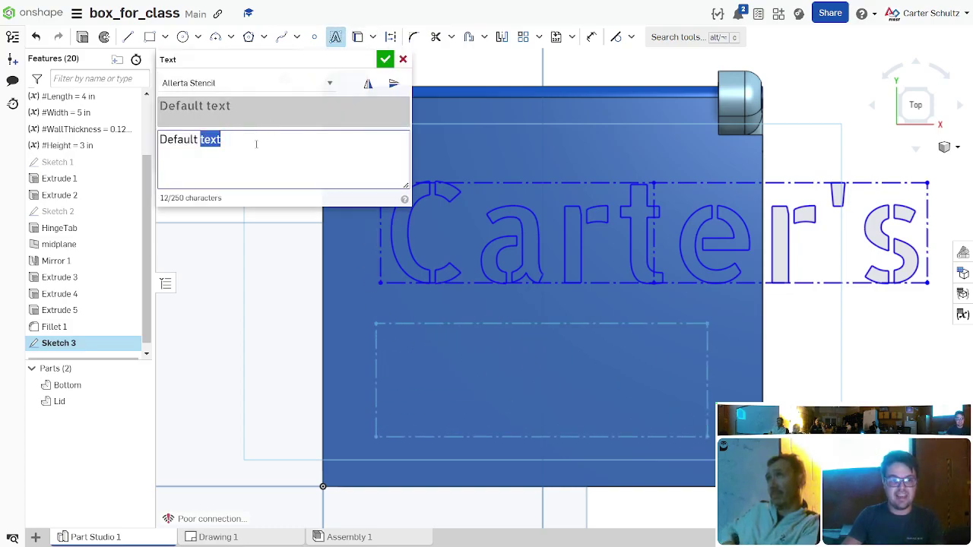
{"action": "key", "text": "ctrl+BackSpace"}
{"action": "key", "text": "ctrl+BackSpace"}
{"action": "type", "text": "Cool Box"}
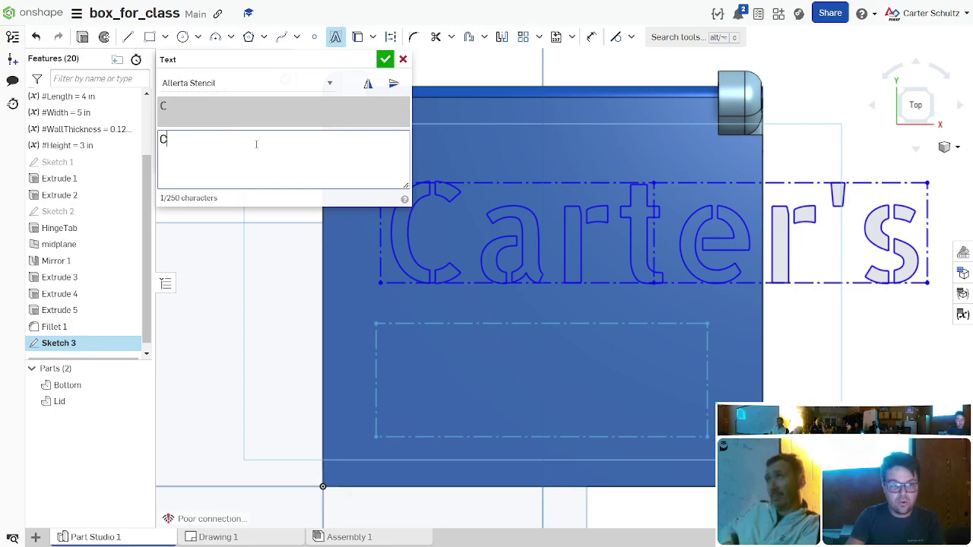
{"action": "left_click", "coordinate": [385, 60]}
{"action": "scroll", "coordinate": [387, 114], "scroll_direction": "down", "scroll_amount": 3}
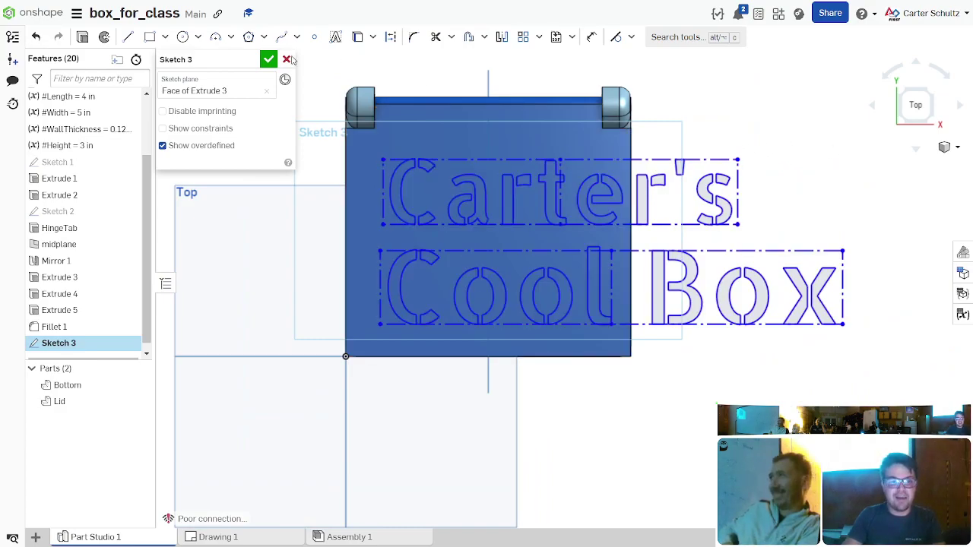
Step: Shift the name's text box up and to the right, away from the "Cool Box" line
{"action": "left_click_drag", "start_coordinate": [736, 161], "coordinate": [758, 169]}
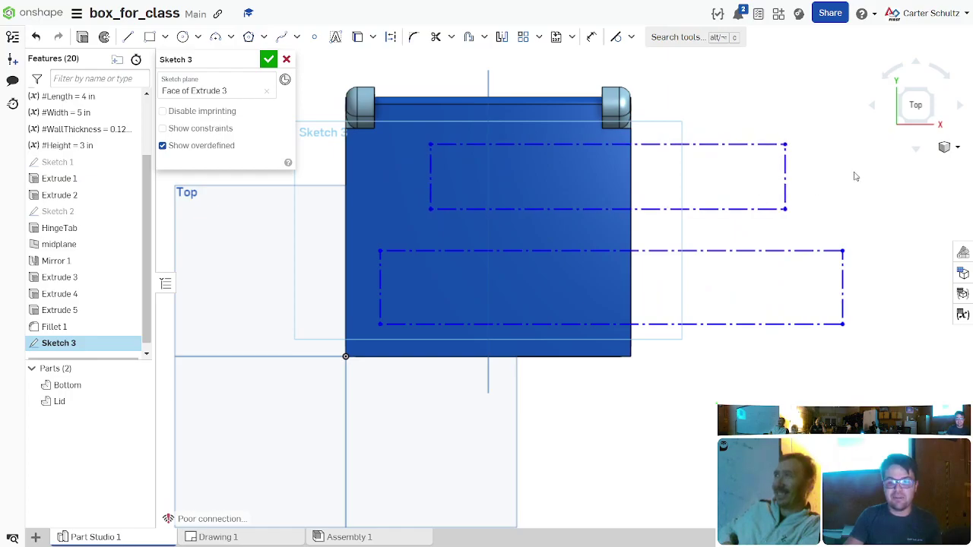
{"action": "scroll", "coordinate": [688, 277], "scroll_direction": "up", "scroll_amount": 3}
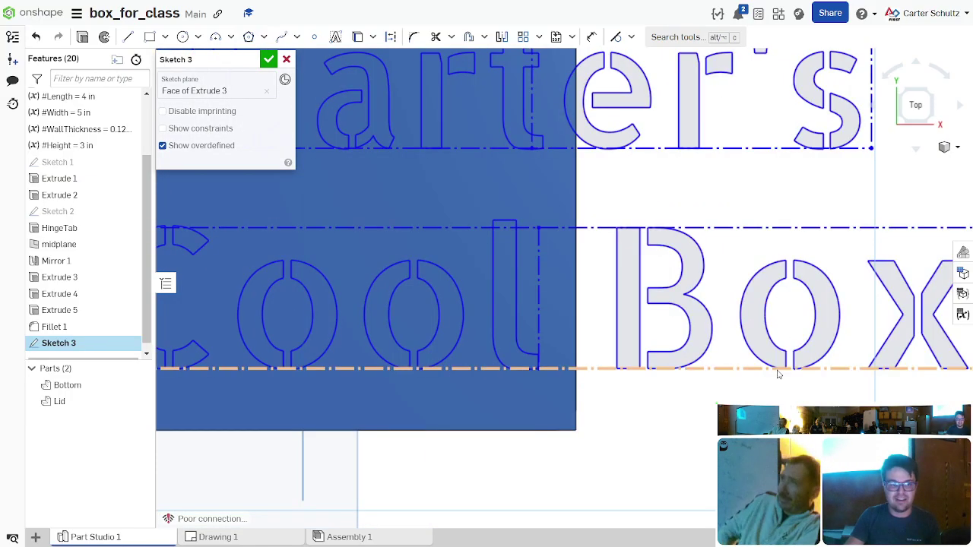
{"action": "scroll", "coordinate": [756, 351], "scroll_direction": "down", "scroll_amount": 3}
{"action": "scroll", "coordinate": [749, 352], "scroll_direction": "up", "scroll_amount": 1}
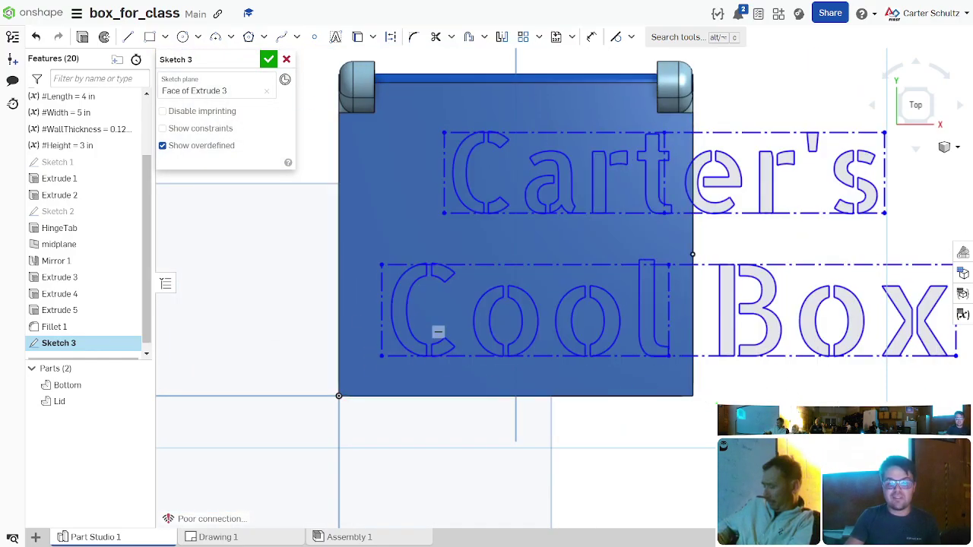
{"action": "scroll", "coordinate": [532, 441], "scroll_direction": "down", "scroll_amount": 2}
{"action": "scroll", "coordinate": [535, 412], "scroll_direction": "up", "scroll_amount": 1}
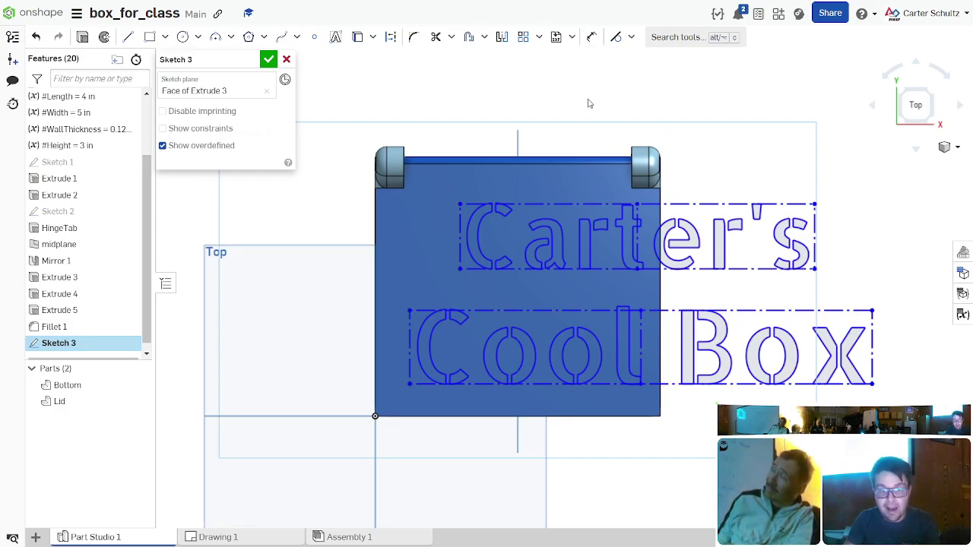
Step: Project the outline of the lid's top face into the sketch with the Use tool
{"action": "left_click", "coordinate": [358, 37]}
{"action": "right_click_drag", "start_coordinate": [365, 84], "coordinate": [495, 146]}
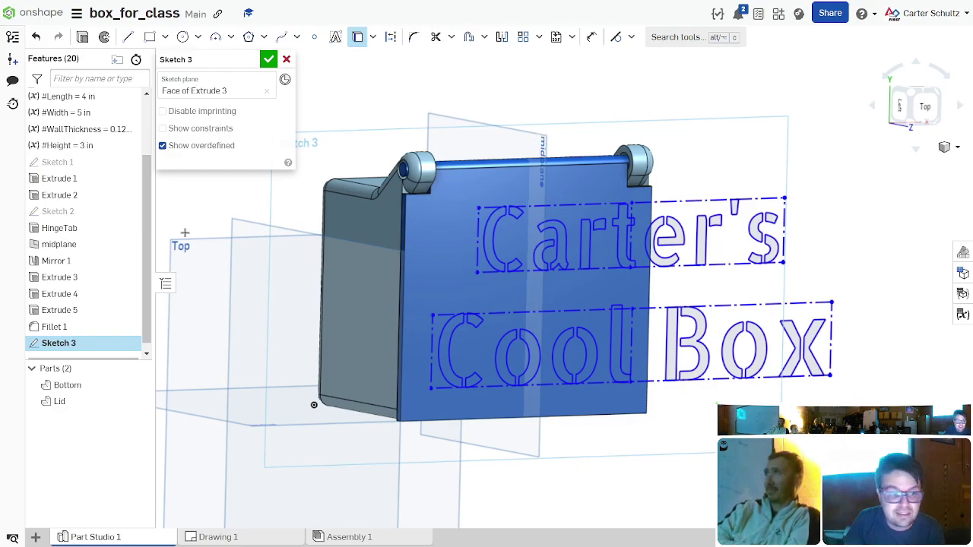
{"action": "scroll", "coordinate": [91, 288], "scroll_direction": "down", "scroll_amount": 1}
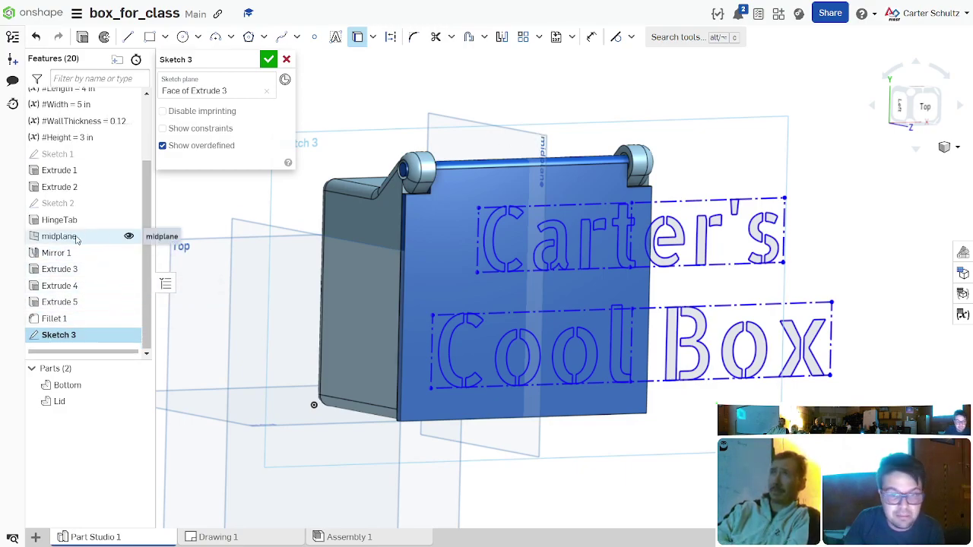
{"action": "left_click", "coordinate": [373, 38]}
{"action": "left_click", "coordinate": [380, 59]}
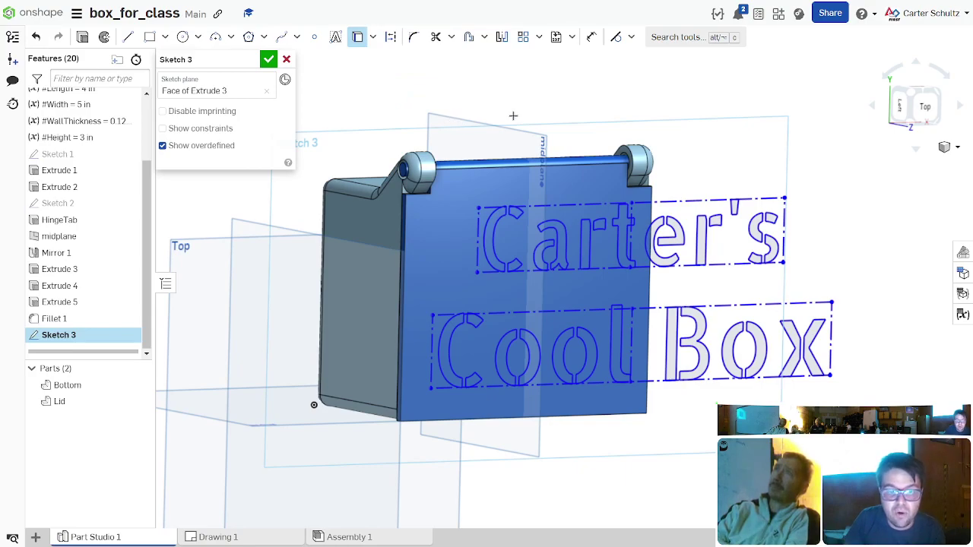
{"action": "right_click_drag", "start_coordinate": [513, 115], "coordinate": [472, 114]}
{"action": "mouse_move", "coordinate": [455, 81]}
{"action": "right_mouse_down"}
{"action": "mouse_move", "coordinate": [457, 65]}
{"action": "mouse_move", "coordinate": [448, 220]}
{"action": "mouse_move", "coordinate": [412, 358]}
{"action": "mouse_move", "coordinate": [430, 396]}
{"action": "right_mouse_up"}
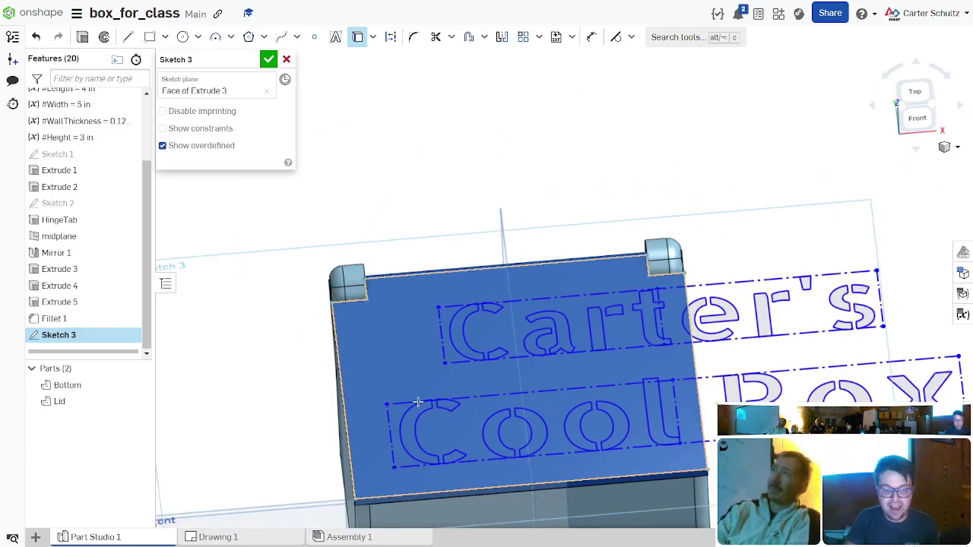
{"action": "key", "text": "q"}
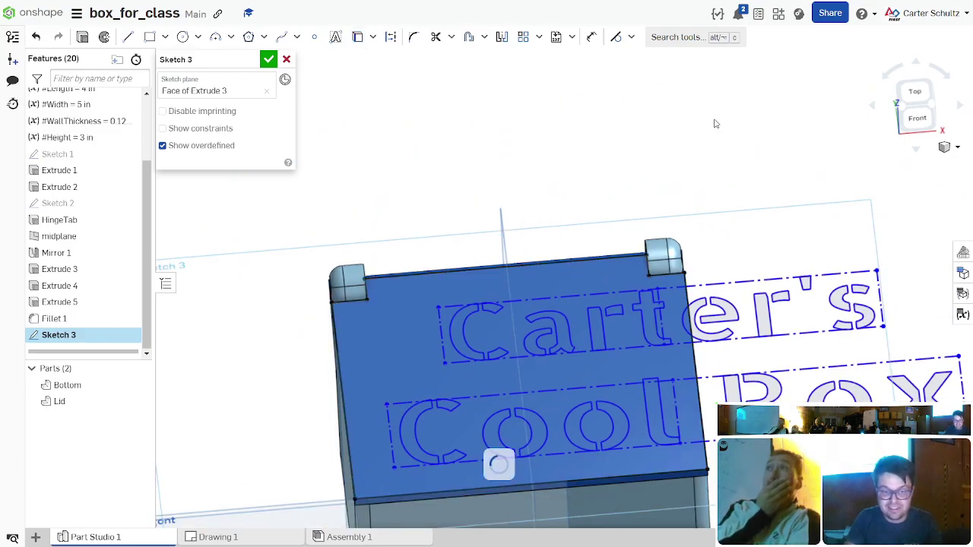
Step: Draw a line down the lid's middle from the back edge to the front edge and make it construction geometry
{"action": "key", "text": "l"}
{"action": "left_click", "coordinate": [508, 262]}
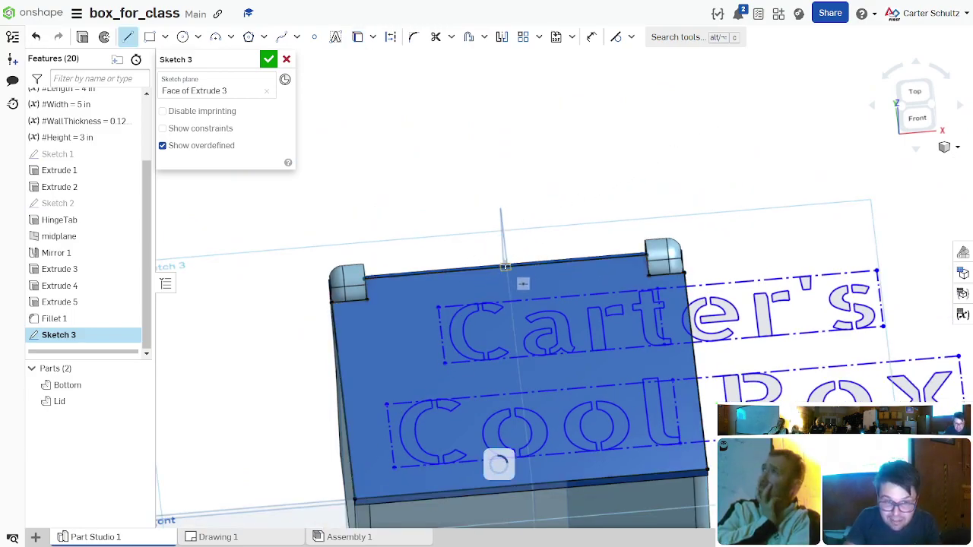
{"action": "left_click", "coordinate": [530, 484]}
{"action": "key", "text": "Escape"}
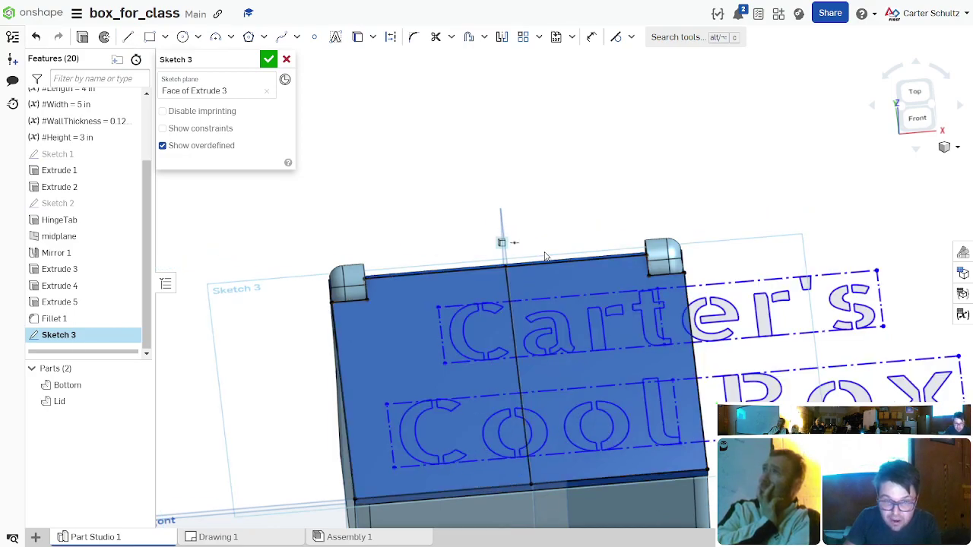
{"action": "right_click_drag", "start_coordinate": [544, 255], "coordinate": [525, 264]}
{"action": "left_click", "coordinate": [504, 272]}
{"action": "key", "text": "m"}
{"action": "key", "text": "Escape"}
{"action": "scroll", "coordinate": [575, 130], "scroll_direction": "down", "scroll_amount": 3}
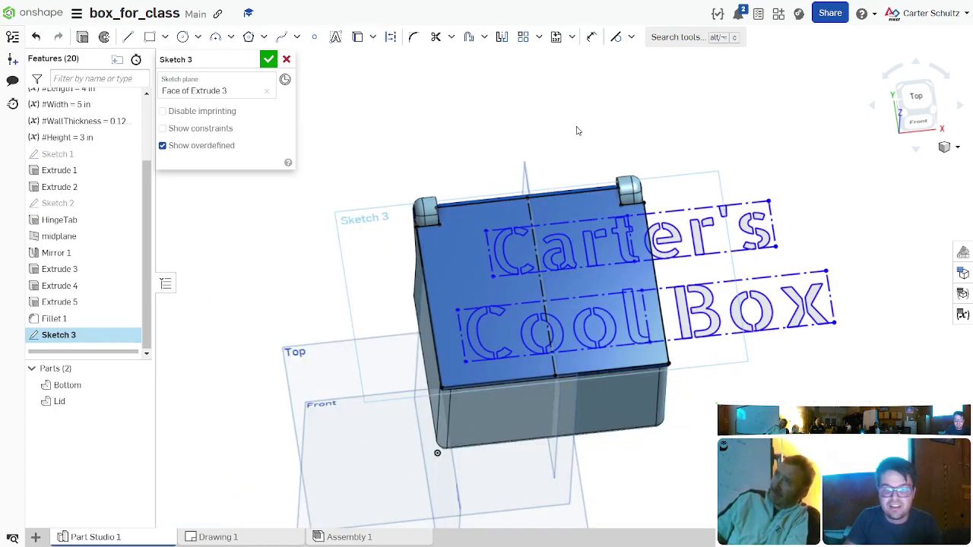
Step: Apply a Symmetric constraint to the short sides of the name's text box about the lid's construction centerline
{"action": "left_click", "coordinate": [631, 40]}
{"action": "left_click", "coordinate": [652, 297]}
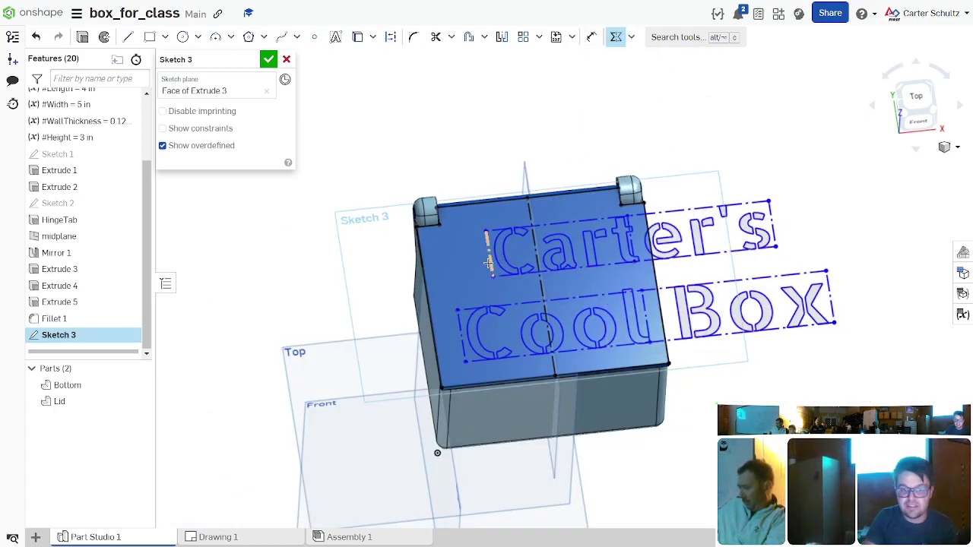
{"action": "key", "text": "m"}
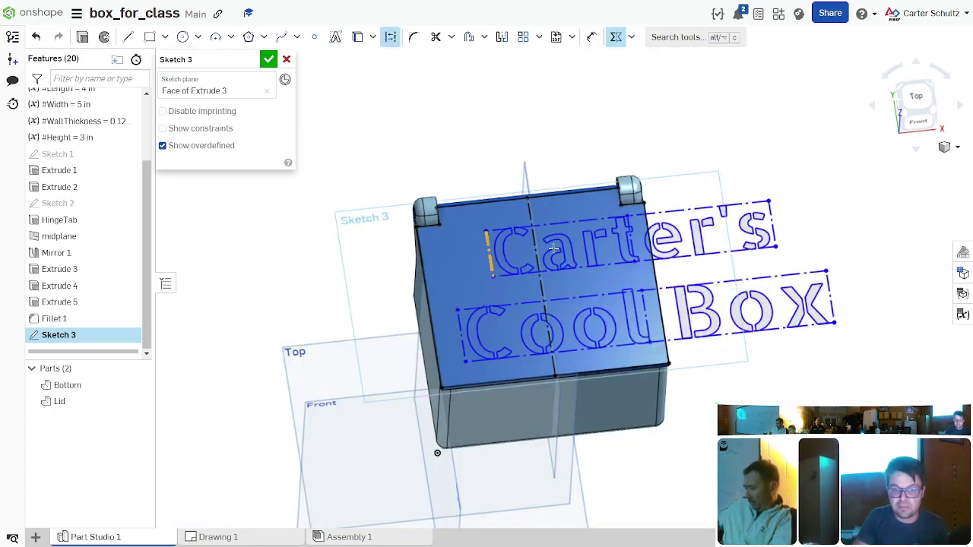
{"action": "left_click", "coordinate": [529, 216]}
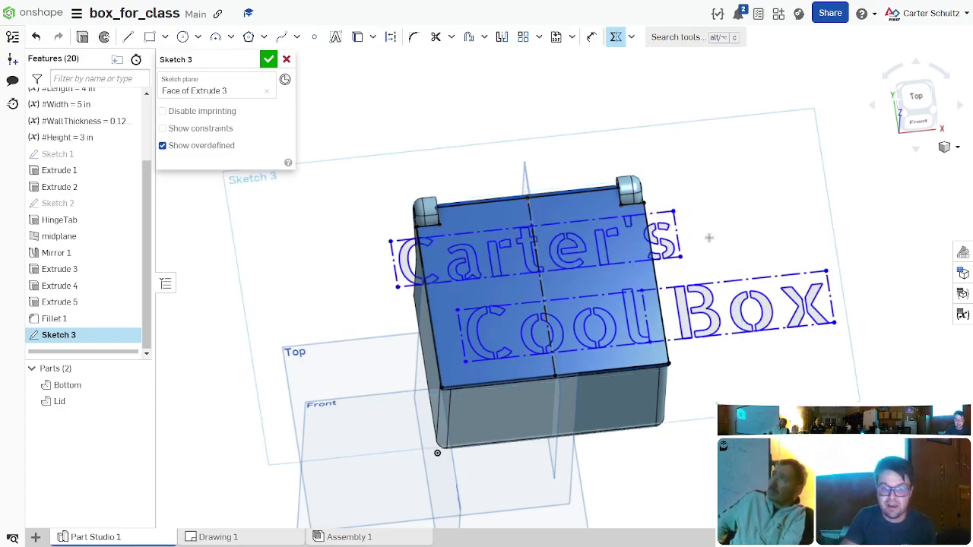
Step: Apply a Symmetric constraint to the short sides of the "Cool Box" text box about the lid's construction centerline
{"action": "key", "text": "m"}
{"action": "left_click", "coordinate": [462, 344]}
{"action": "left_click", "coordinate": [828, 304]}
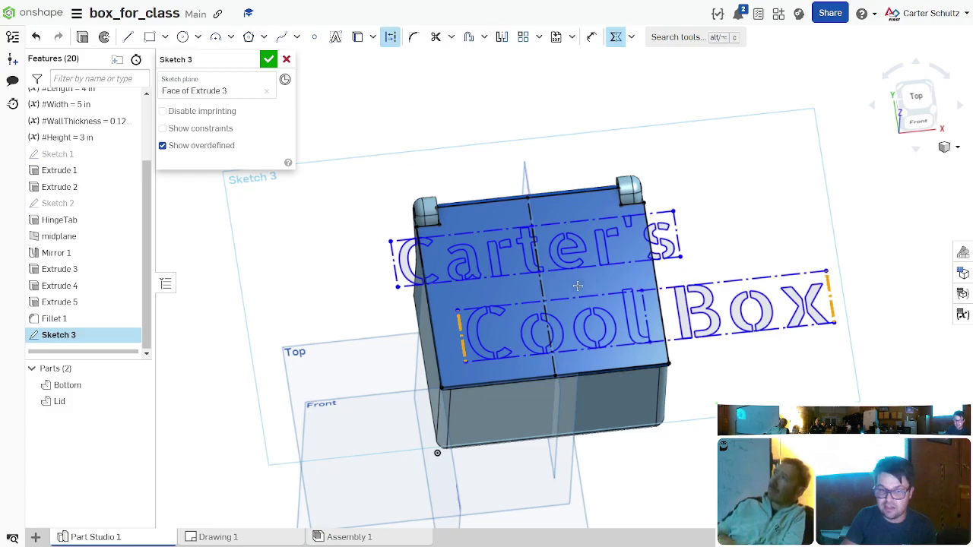
{"action": "left_click", "coordinate": [549, 281]}
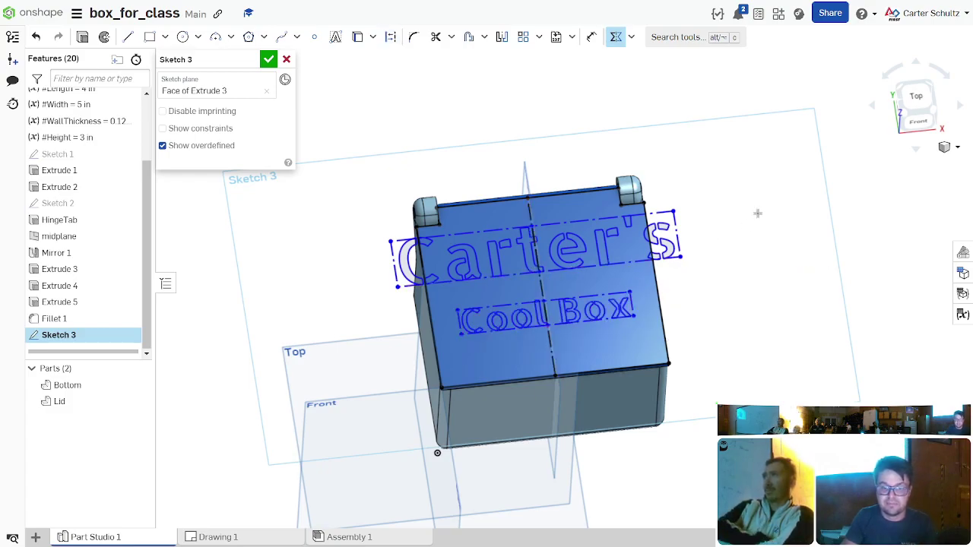
Step: Try shrinking the name's text box by its corner to fit within the lid, and undo the resize
{"action": "right_click_drag", "start_coordinate": [773, 217], "coordinate": [771, 256]}
{"action": "scroll", "coordinate": [766, 284], "scroll_direction": "up", "scroll_amount": 5}
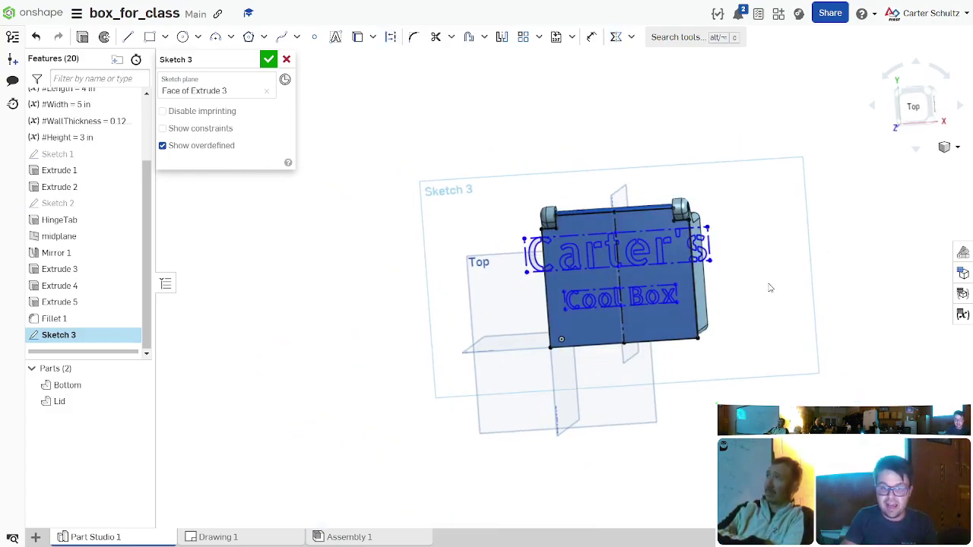
{"action": "key", "text": "d"}
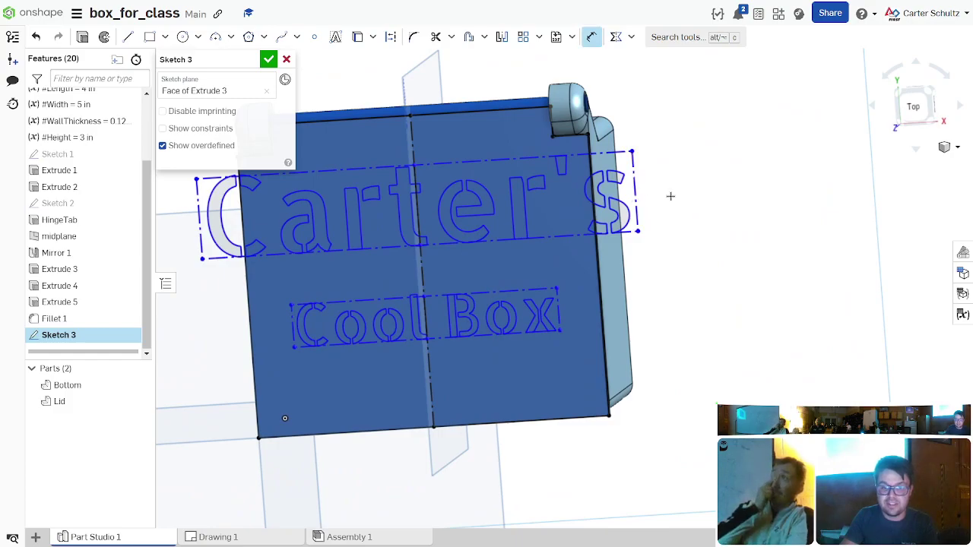
{"action": "key", "text": "Escape"}
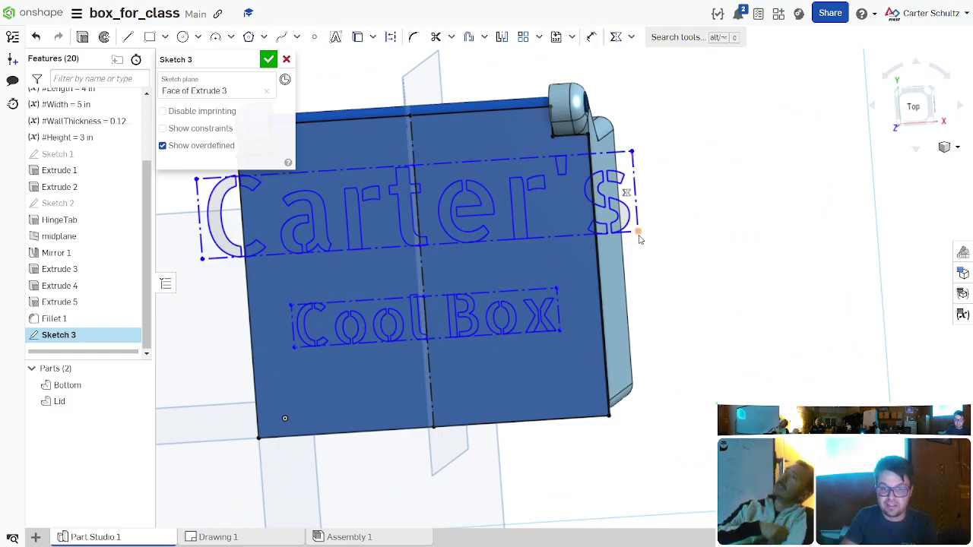
{"action": "left_click_drag", "start_coordinate": [641, 238], "coordinate": [575, 238]}
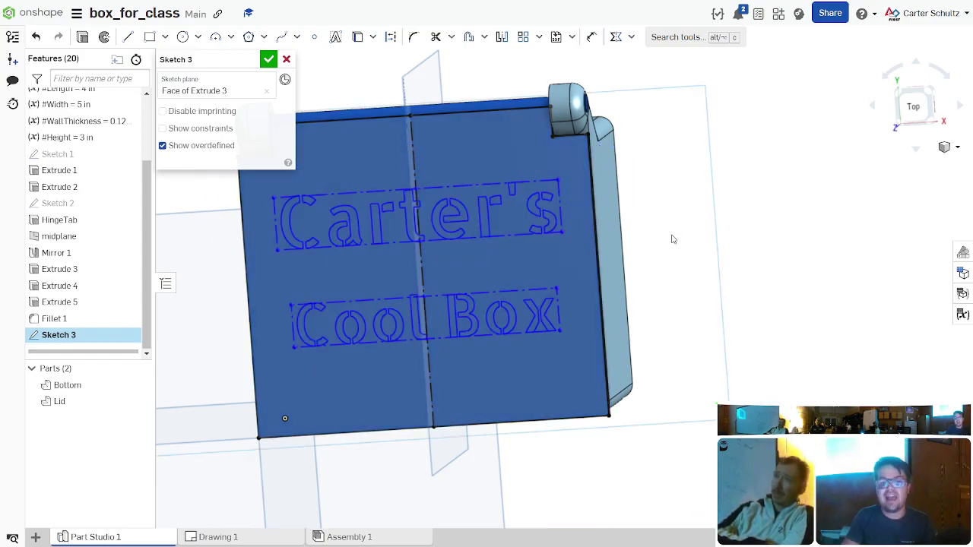
{"action": "key", "text": "ctrl+z"}
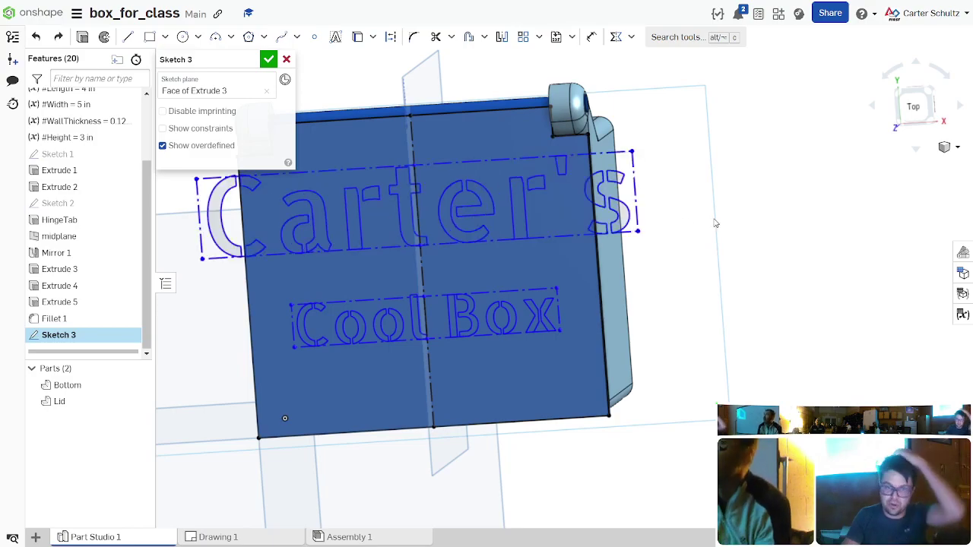
Step: Try a 0.125 in dimension between the corner of the name's text box and the lid's side edge
{"action": "key", "text": "n"}
{"action": "key", "text": "u"}
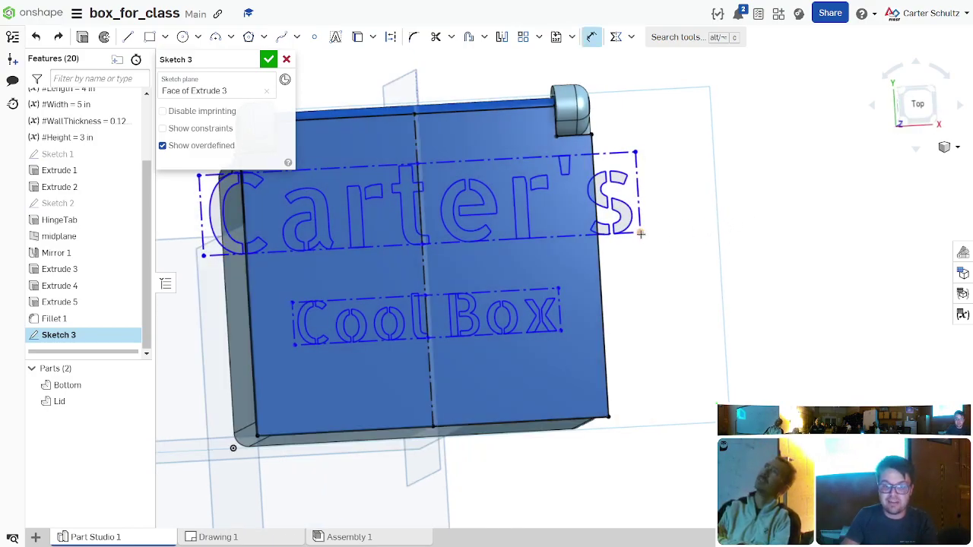
{"action": "left_click", "coordinate": [601, 251]}
{"action": "left_click", "coordinate": [640, 231]}
{"action": "left_click", "coordinate": [672, 259]}
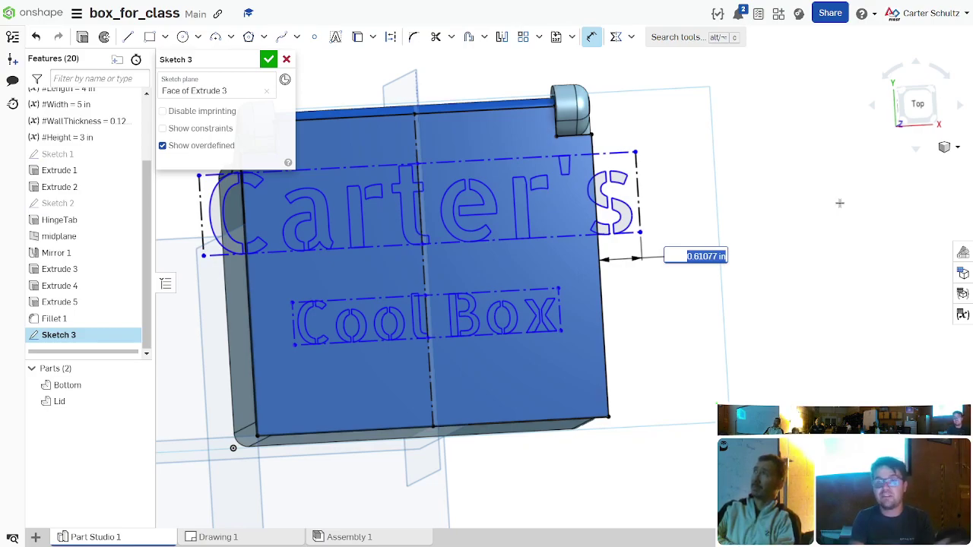
{"action": "key", "text": "Return"}
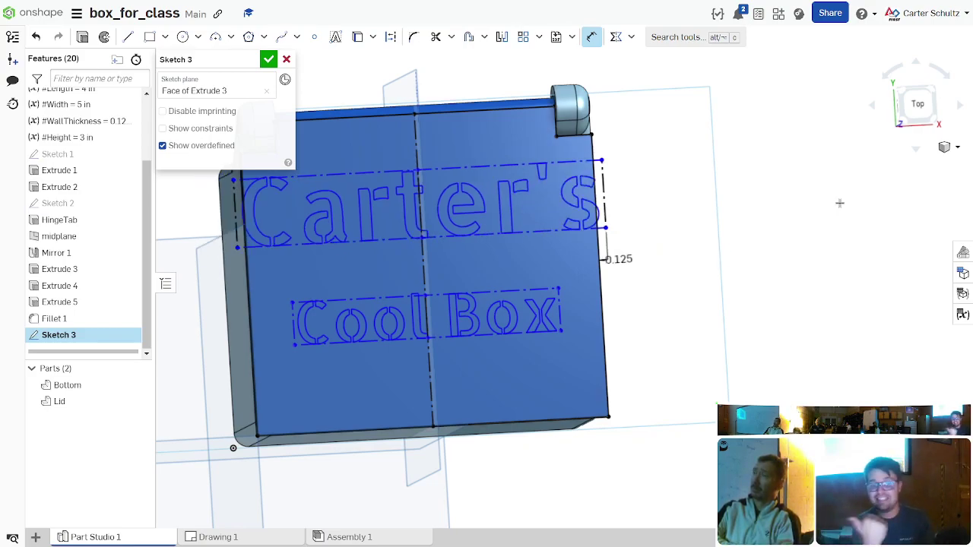
{"action": "key", "text": "Escape"}
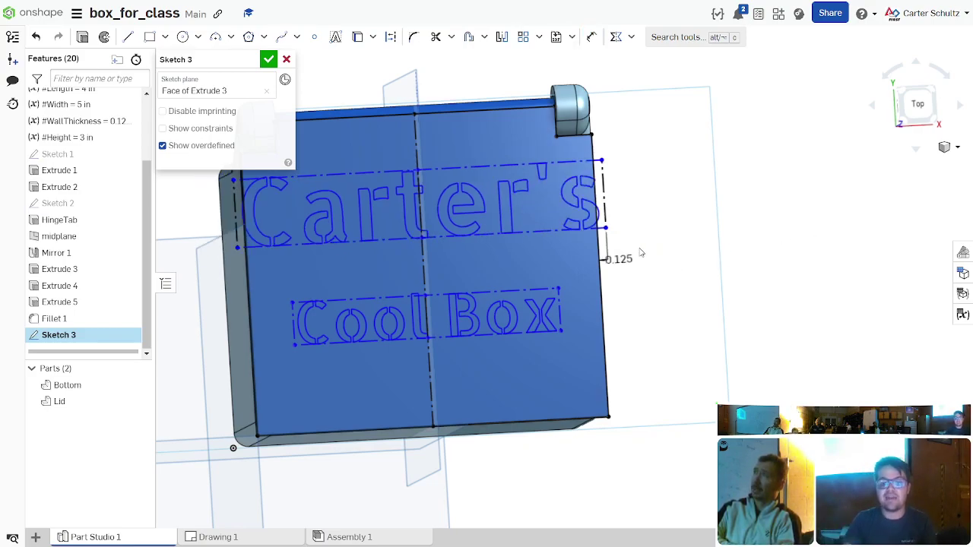
Step: Dimension the gap between the name's text box corner and the lid's side edge to #WallThickness
{"action": "scroll", "coordinate": [637, 260], "scroll_direction": "up", "scroll_amount": 3}
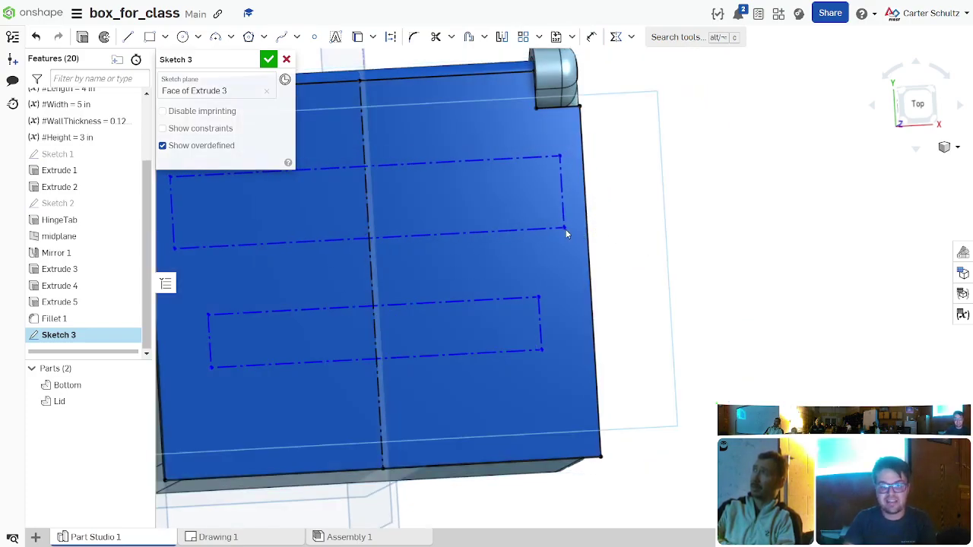
{"action": "key", "text": "d"}
{"action": "left_click", "coordinate": [564, 227]}
{"action": "left_click", "coordinate": [635, 251]}
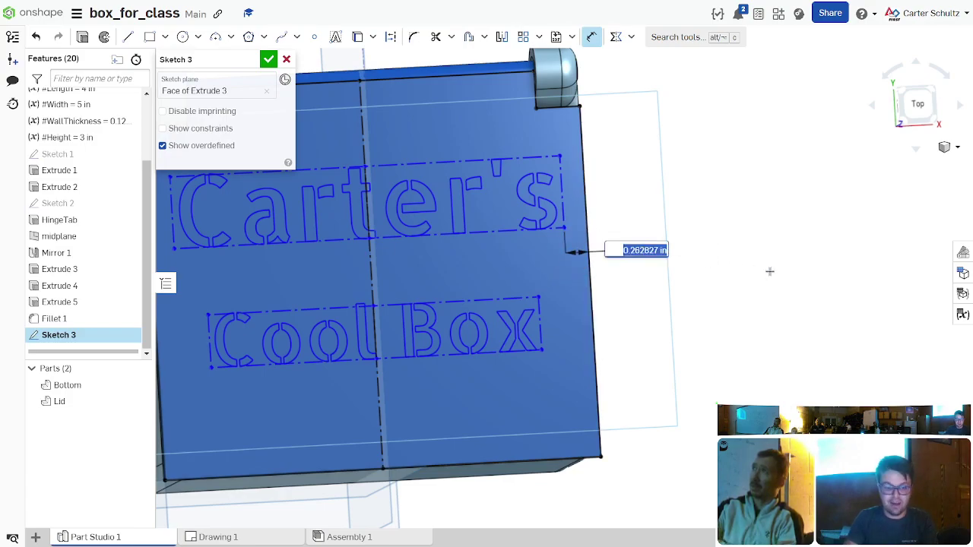
{"action": "type", "text": "#W"}
{"action": "key", "text": "Return"}
{"action": "key", "text": "Return"}
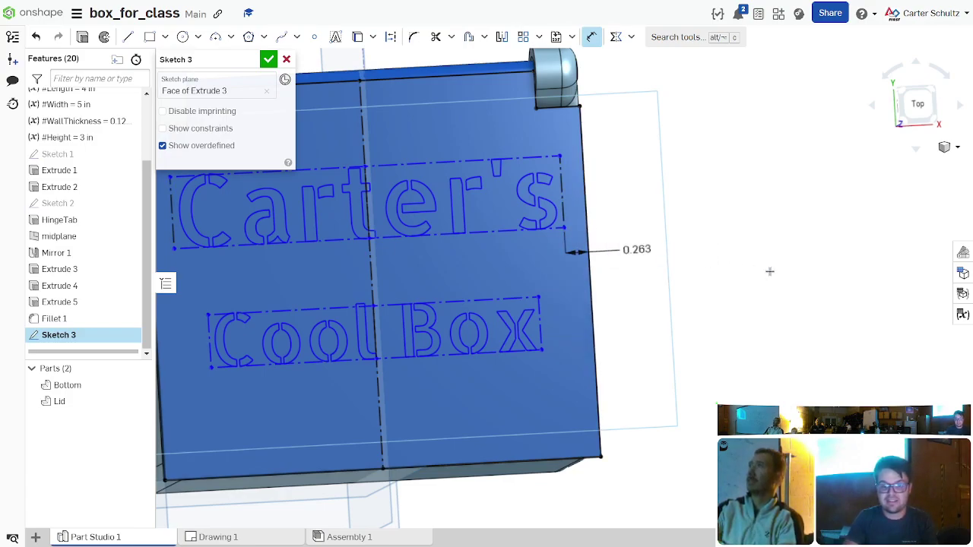
{"action": "scroll", "coordinate": [723, 241], "scroll_direction": "down", "scroll_amount": 5}
{"action": "scroll", "coordinate": [743, 218], "scroll_direction": "up", "scroll_amount": 3}
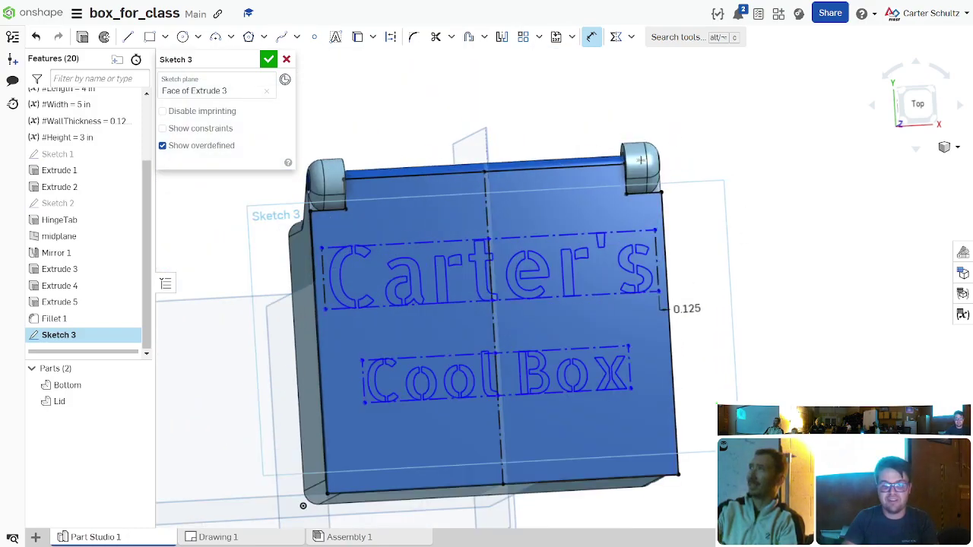
{"action": "key", "text": "Escape"}
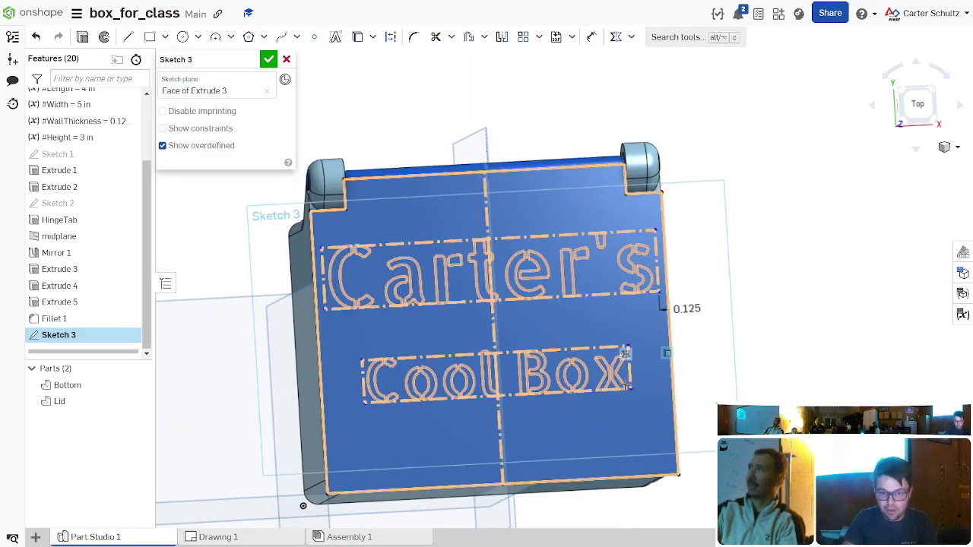
Step: Dimension the gap between the short side of the "Cool Box" text box and the lid's side edge to #WallThickness
{"action": "key", "text": "d"}
{"action": "left_click", "coordinate": [629, 375]}
{"action": "left_click", "coordinate": [670, 372]}
{"action": "left_click", "coordinate": [775, 337]}
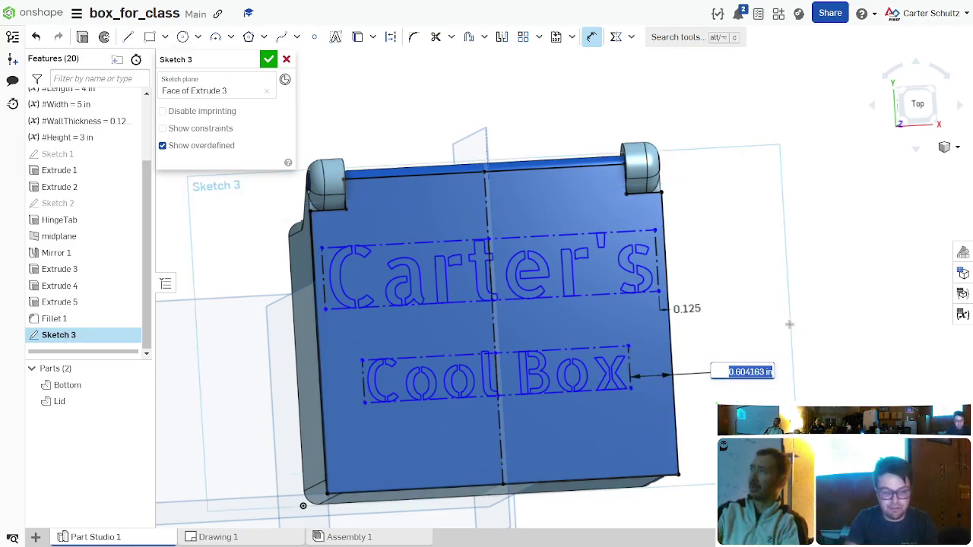
{"action": "type", "text": "#WallThickness"}
{"action": "key", "text": "Return"}
{"action": "key", "text": "Escape"}
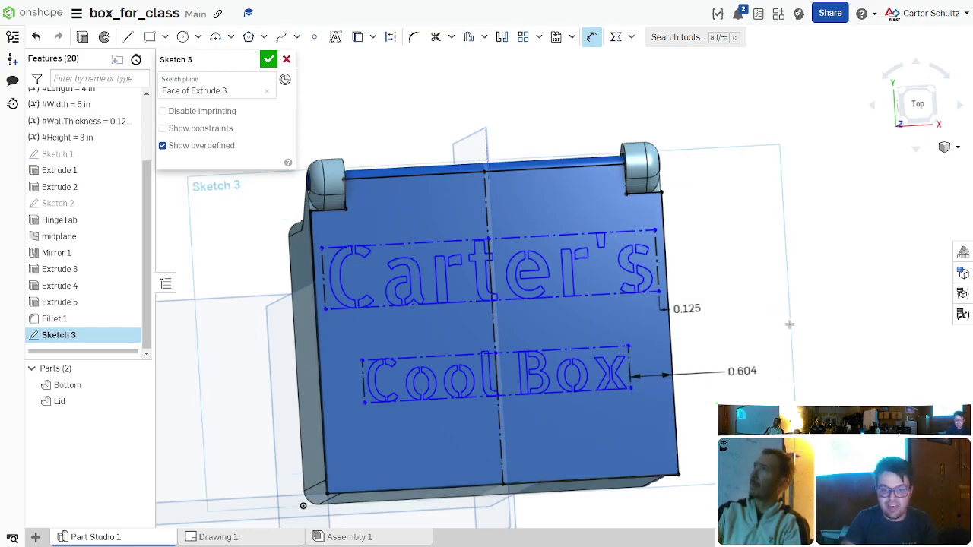
{"action": "key", "text": "Escape"}
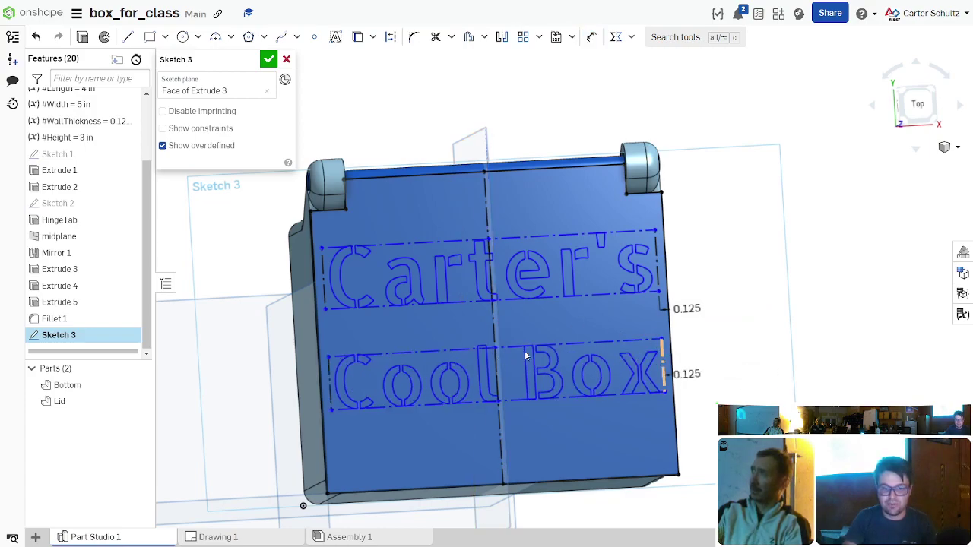
Step: Dimension the distance from the lower line of the "Cool Box" text box to the lid's front edge
{"action": "key", "text": "n"}
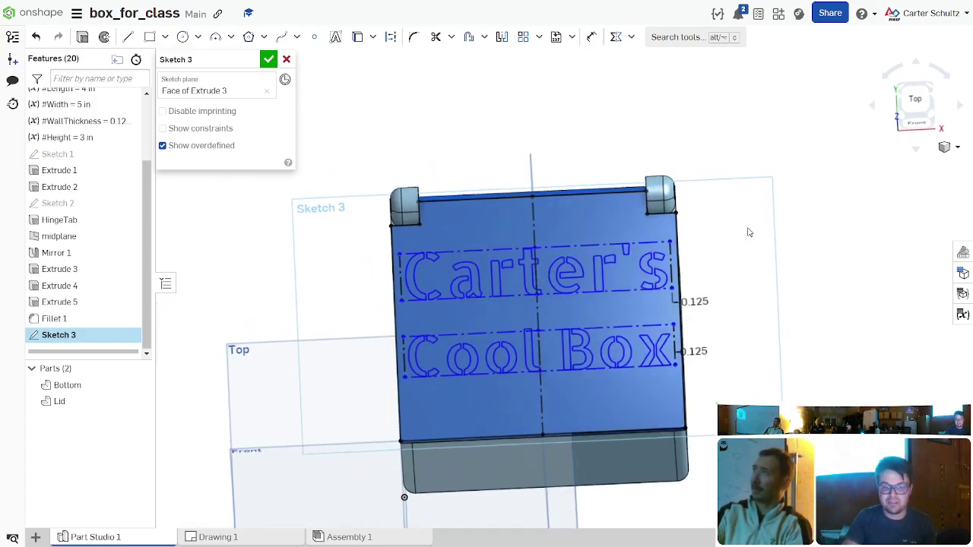
{"action": "key", "text": "u"}
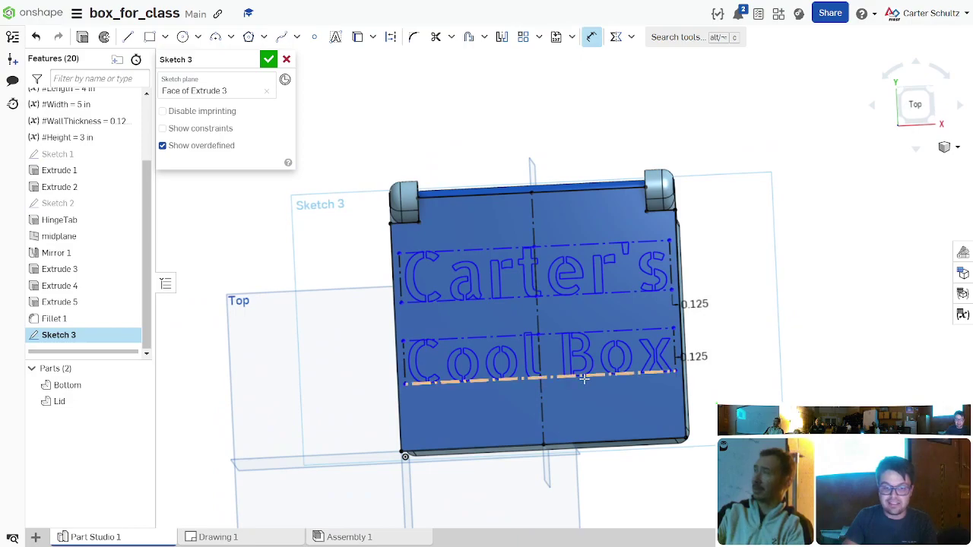
{"action": "left_click", "coordinate": [591, 438]}
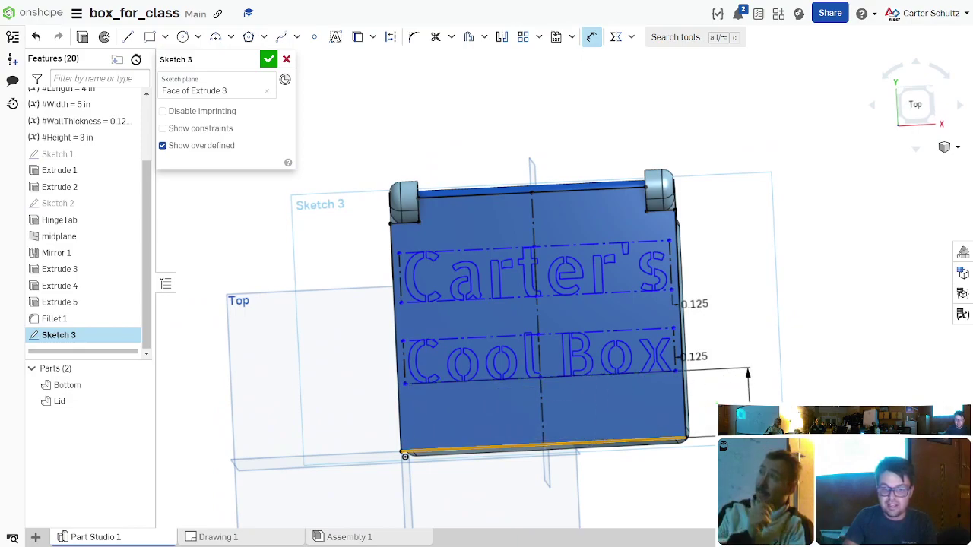
{"action": "left_click", "coordinate": [823, 360]}
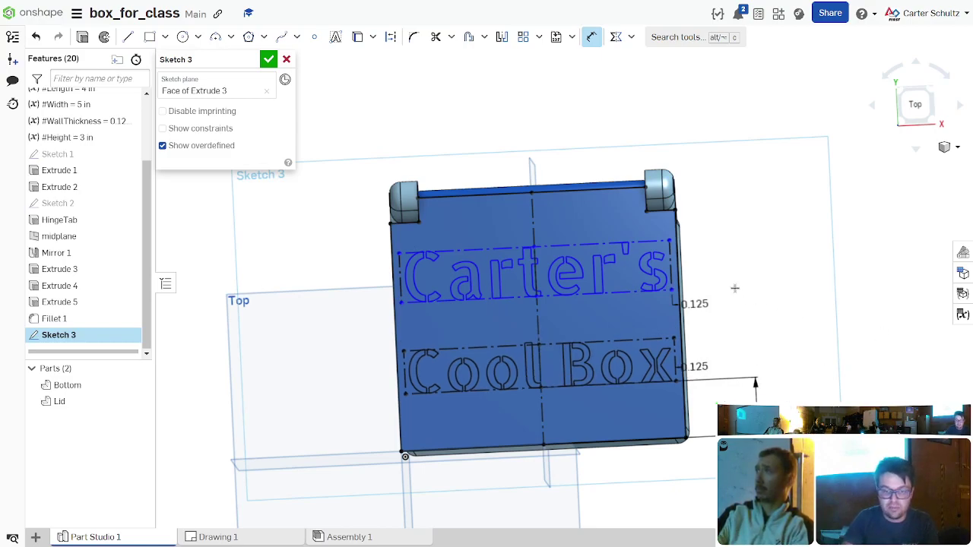
Step: Dimension the gap between the two text boxes to 0.25 in and finish the sketch
{"action": "left_click", "coordinate": [599, 344]}
{"action": "left_click", "coordinate": [593, 295]}
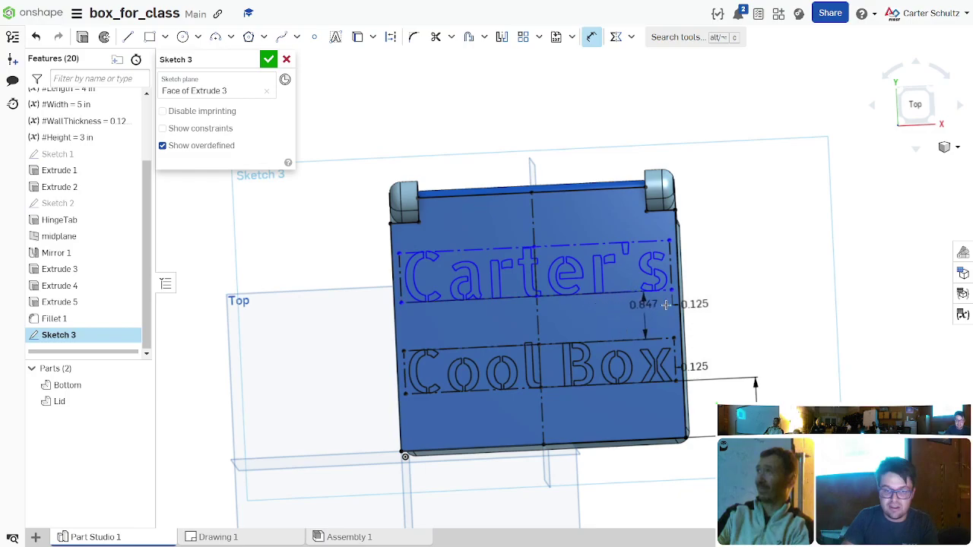
{"action": "left_click", "coordinate": [831, 298]}
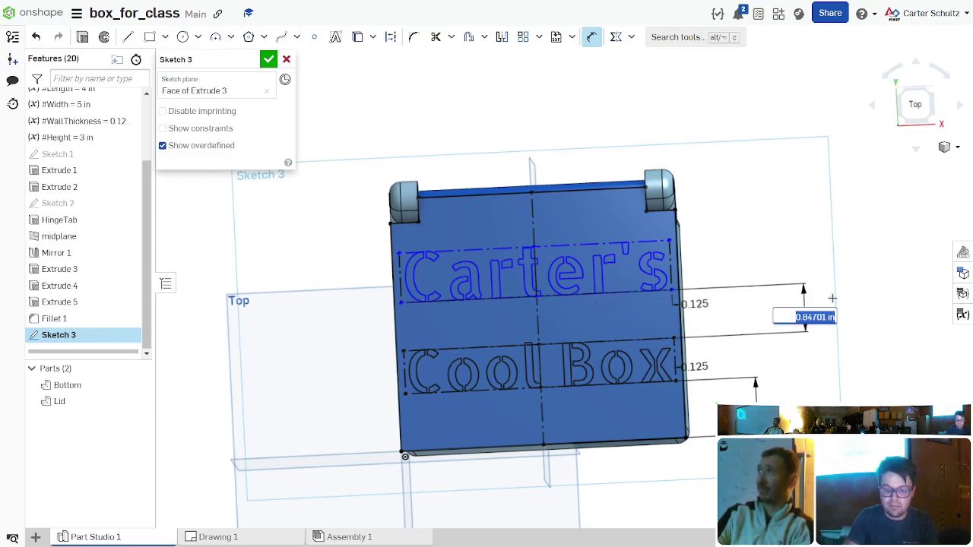
{"action": "key", "text": "Return"}
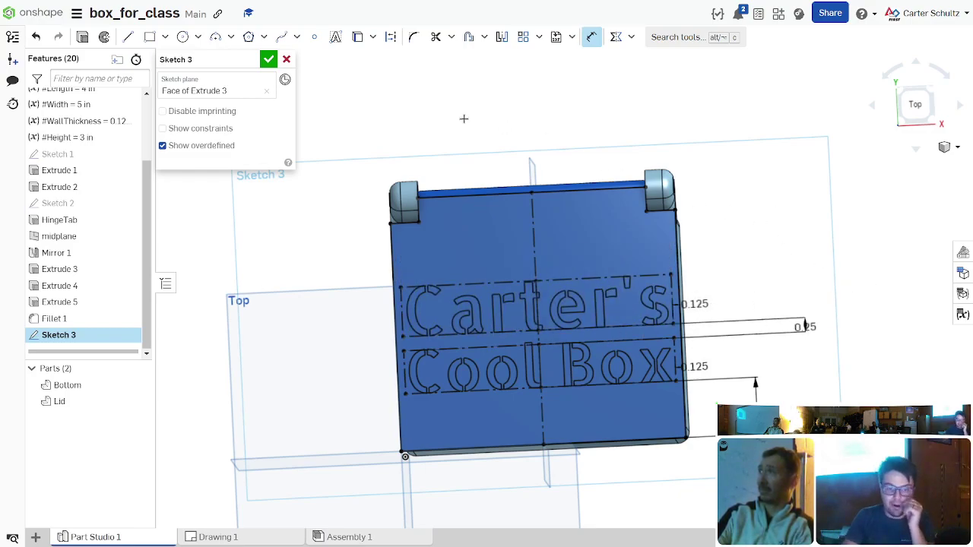
{"action": "left_click", "coordinate": [269, 59]}
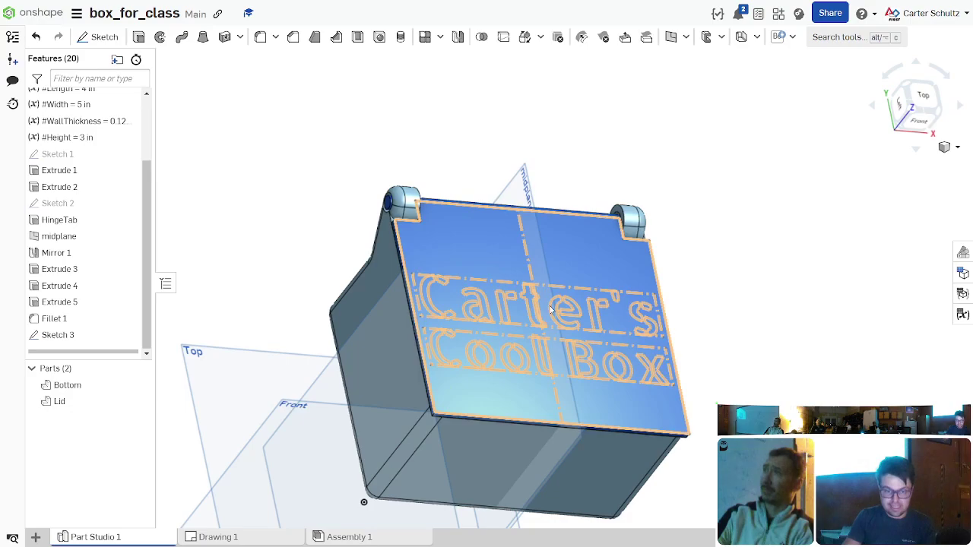
Step: Search the feature tools for "emb"
{"action": "scroll", "coordinate": [375, 169], "scroll_direction": "up", "scroll_amount": 5}
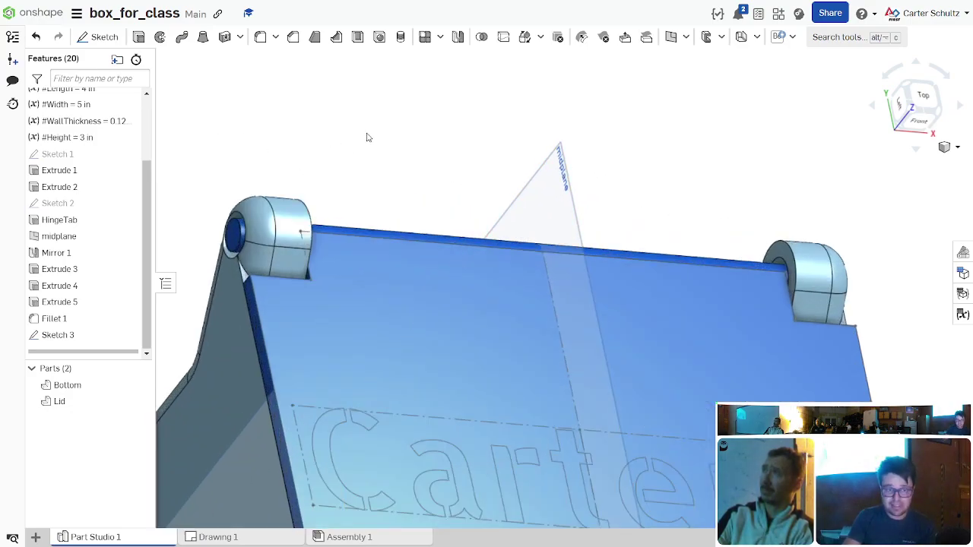
{"action": "left_click", "coordinate": [240, 37]}
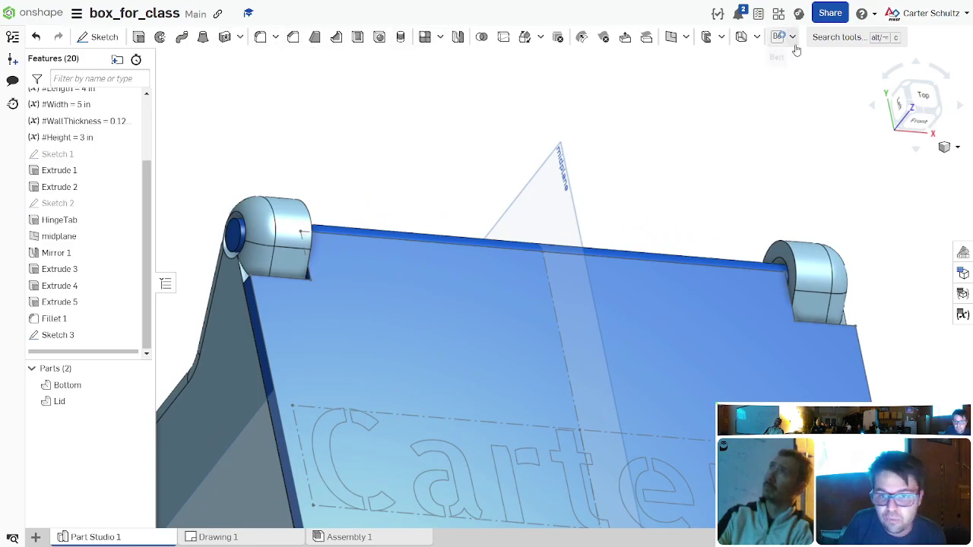
{"action": "left_click", "coordinate": [830, 45]}
{"action": "type", "text": "emb"}
{"action": "key", "text": "BackSpace"}
{"action": "left_click", "coordinate": [830, 47]}
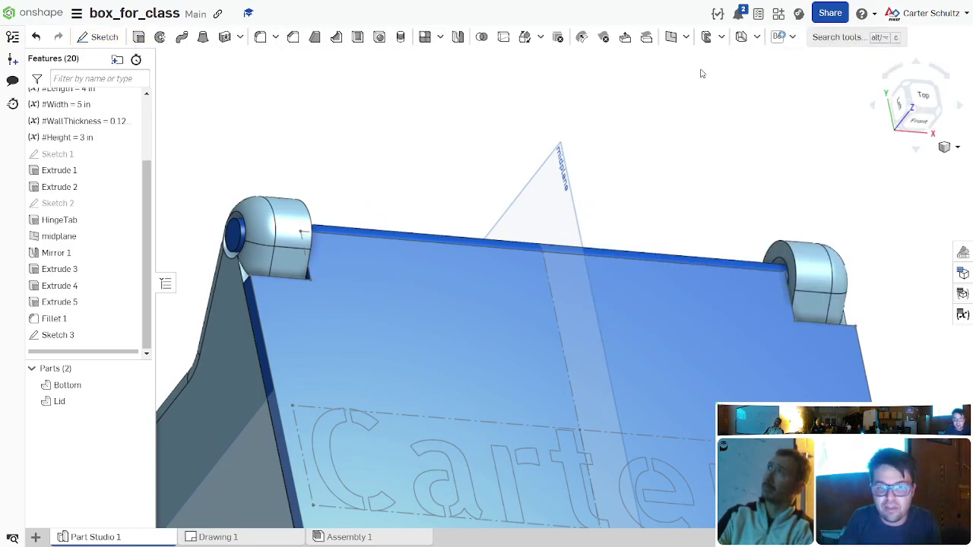
{"action": "scroll", "coordinate": [471, 90], "scroll_direction": "down", "scroll_amount": 5}
{"action": "right_click_drag", "start_coordinate": [459, 198], "coordinate": [592, 237]}
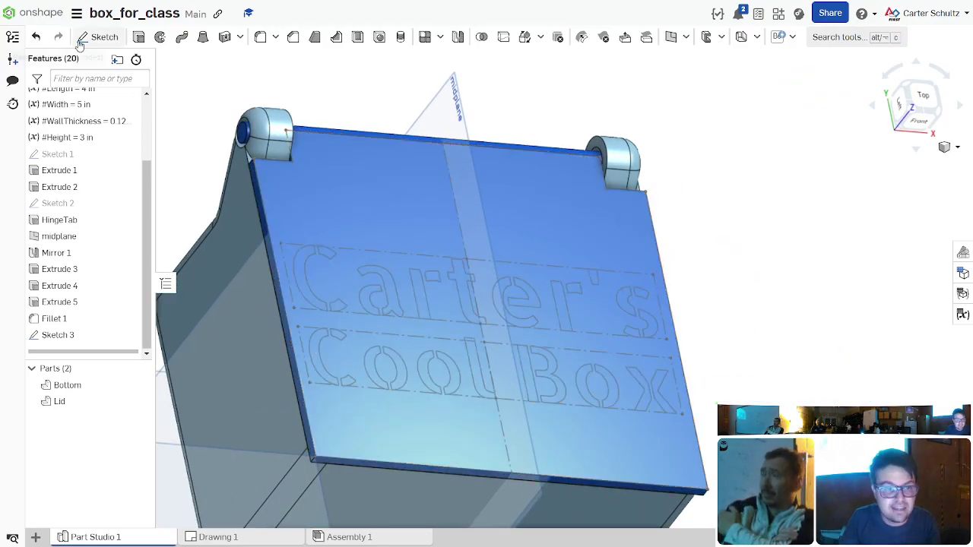
{"action": "left_click", "coordinate": [138, 37]}
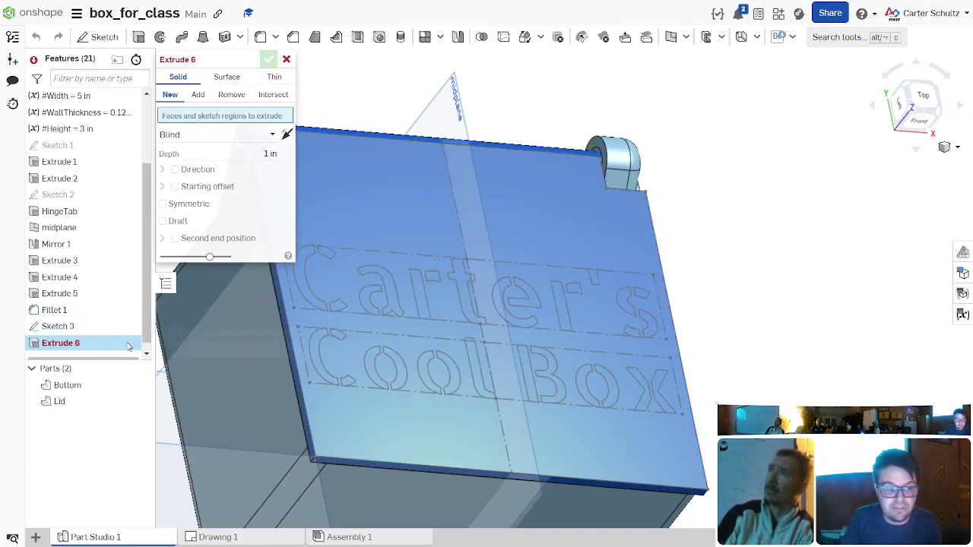
{"action": "left_click", "coordinate": [287, 326]}
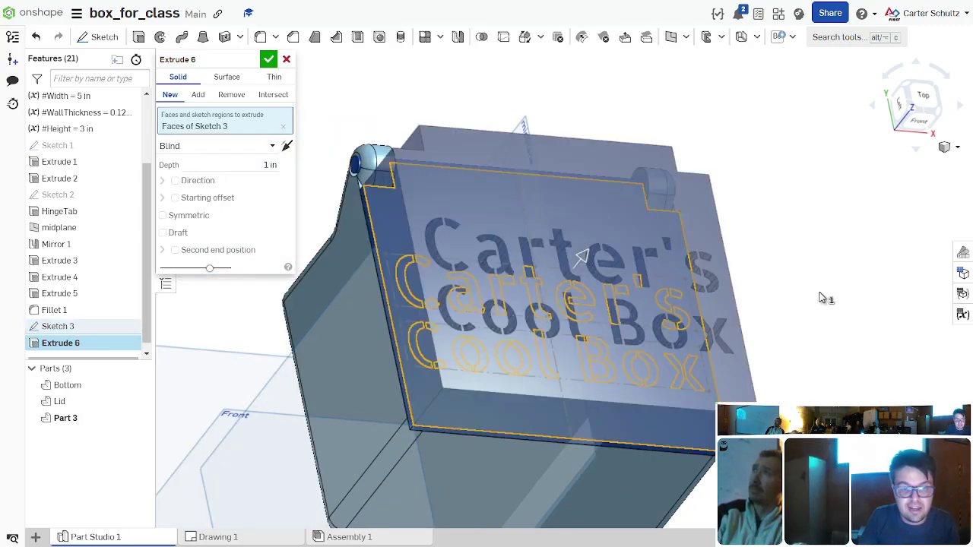
{"action": "scroll", "coordinate": [820, 298], "scroll_direction": "up", "scroll_amount": 2}
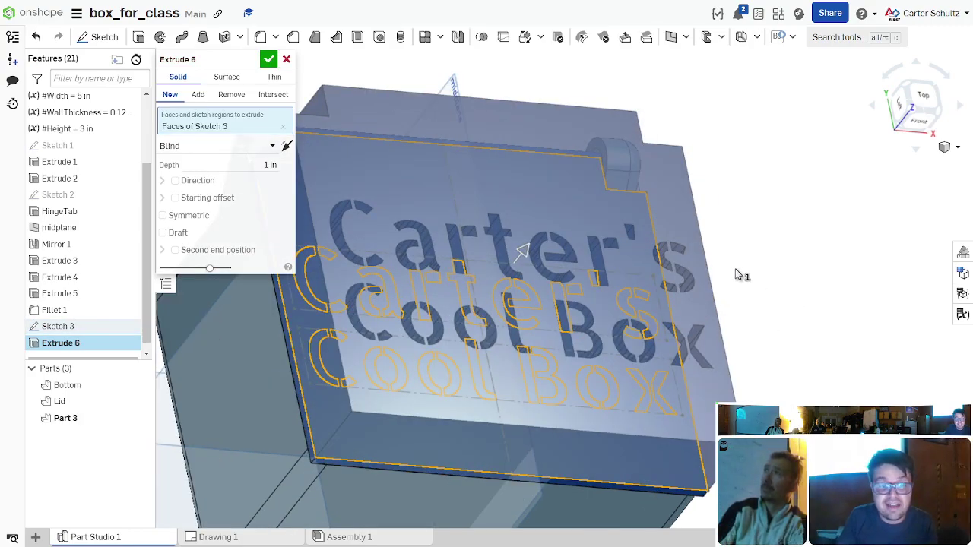
{"action": "key", "text": "Escape"}
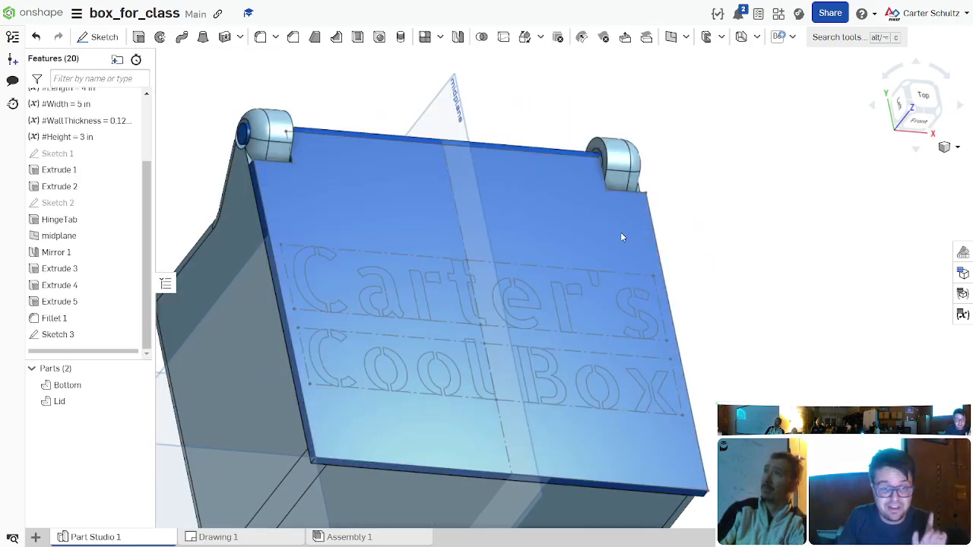
Step: Reopen the lid text sketch, apply the Use tool to the lid's side edge, and finish the sketch
{"action": "double_click", "coordinate": [73, 338]}
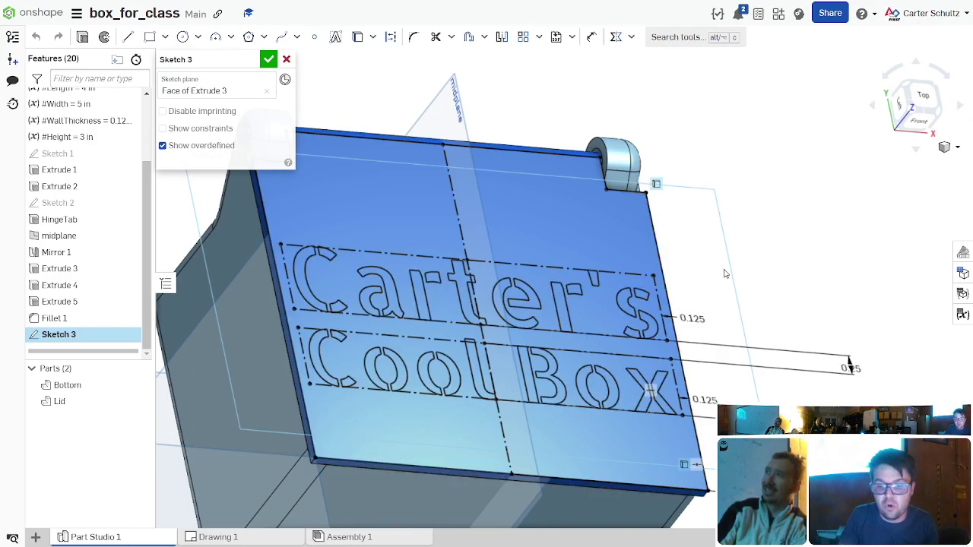
{"action": "left_click", "coordinate": [660, 273]}
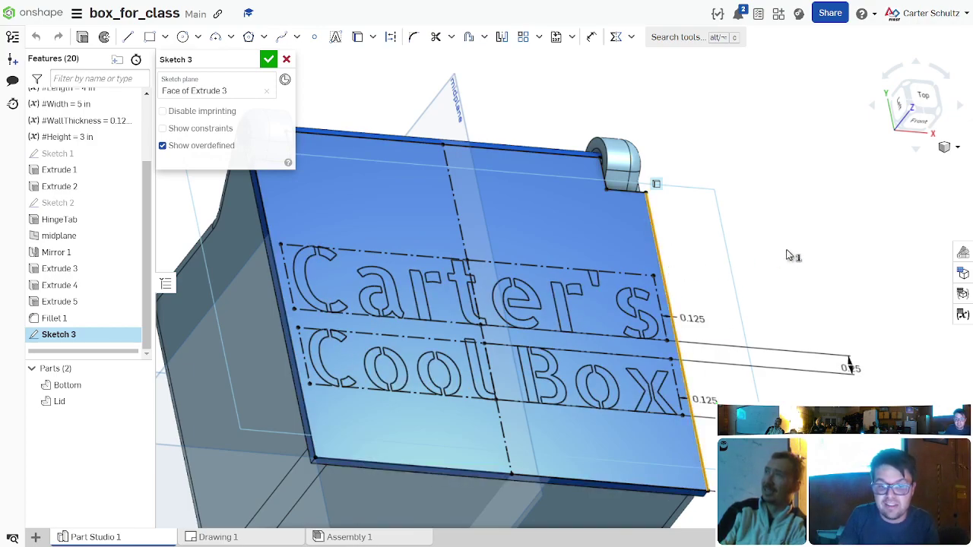
{"action": "key", "text": "u"}
{"action": "key", "text": "Escape"}
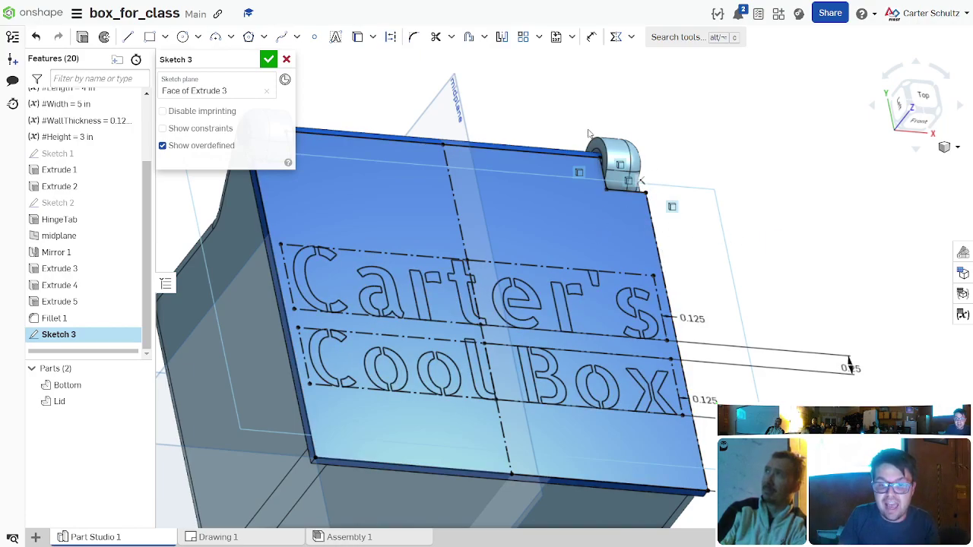
{"action": "left_click", "coordinate": [266, 63]}
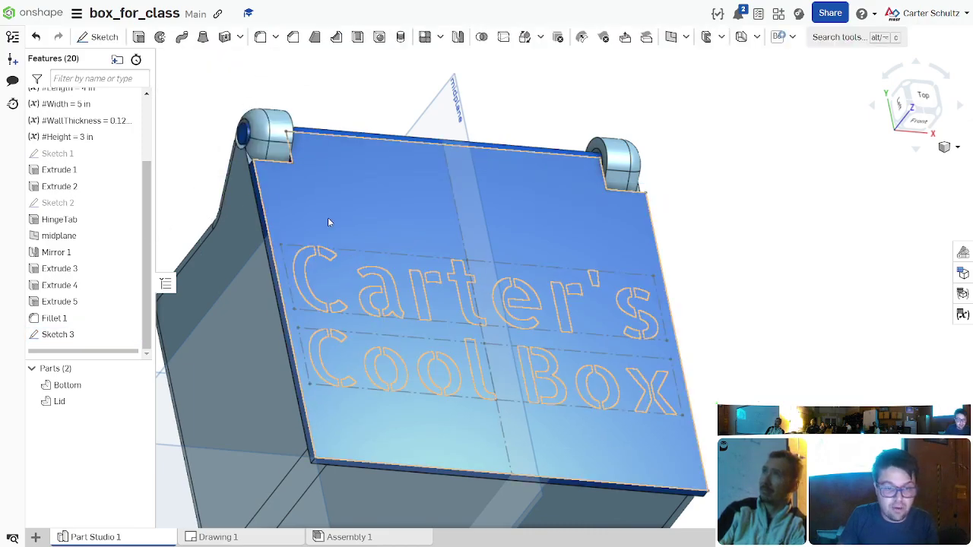
Step: Start an extrude of the lid text sketch and set it to remove material from the lid
{"action": "key", "text": "shift+e"}
{"action": "left_click", "coordinate": [122, 326]}
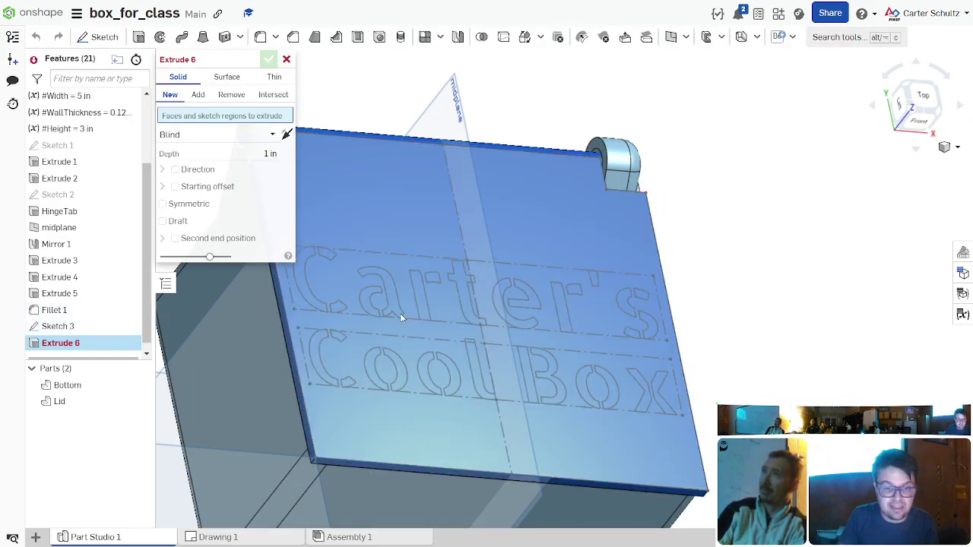
{"action": "scroll", "coordinate": [857, 281], "scroll_direction": "down", "scroll_amount": 2}
{"action": "mouse_move", "coordinate": [861, 277]}
{"action": "right_mouse_down"}
{"action": "mouse_move", "coordinate": [856, 297]}
{"action": "mouse_move", "coordinate": [917, 271]}
{"action": "mouse_move", "coordinate": [891, 296]}
{"action": "mouse_move", "coordinate": [886, 319]}
{"action": "mouse_move", "coordinate": [908, 354]}
{"action": "mouse_move", "coordinate": [928, 356]}
{"action": "mouse_move", "coordinate": [872, 288]}
{"action": "right_mouse_up"}
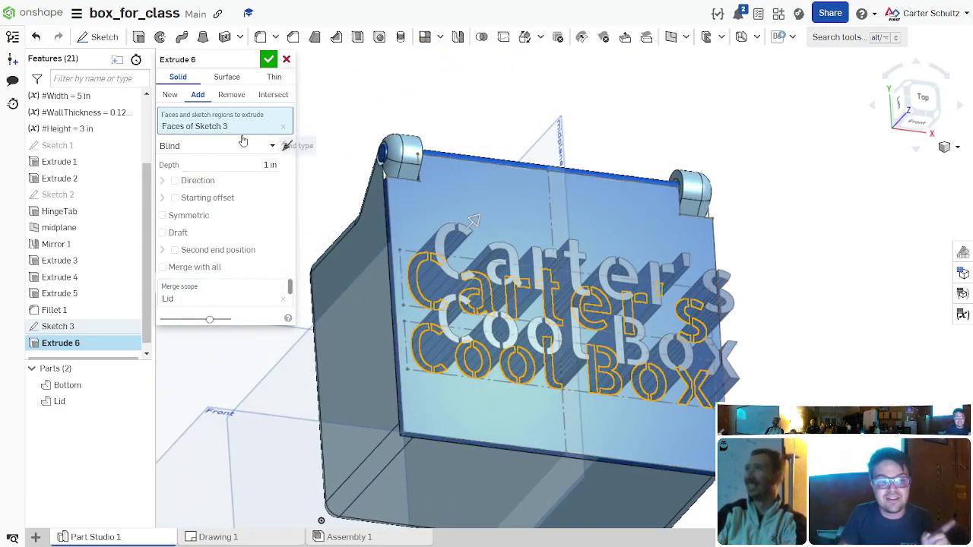
{"action": "left_click", "coordinate": [224, 101]}
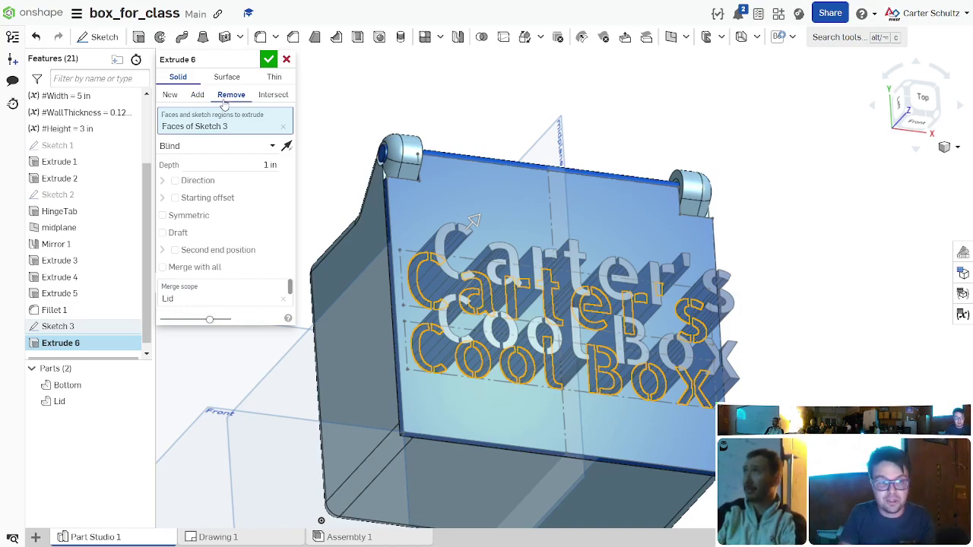
{"action": "mouse_move", "coordinate": [804, 224]}
{"action": "right_mouse_down"}
{"action": "mouse_move", "coordinate": [789, 257]}
{"action": "mouse_move", "coordinate": [799, 235]}
{"action": "right_mouse_up"}
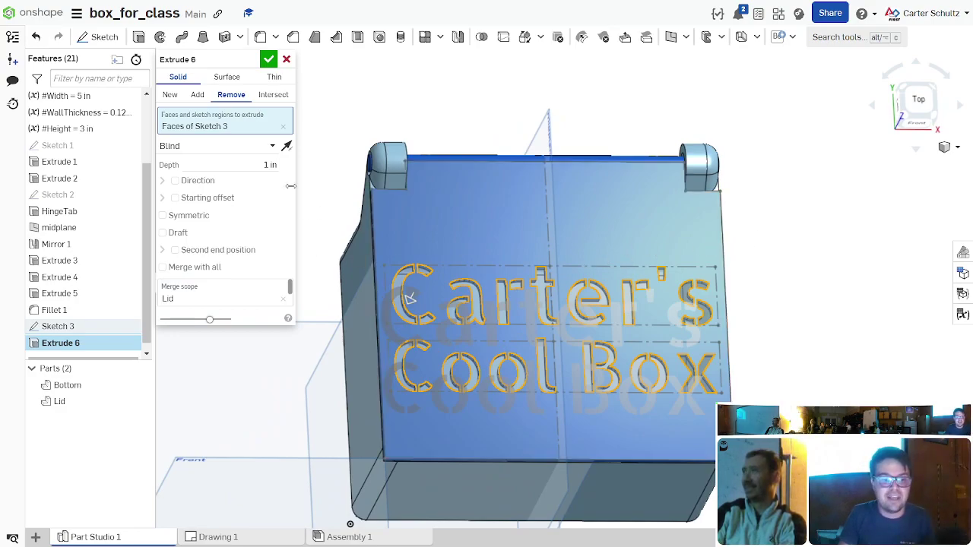
Step: Set the text cut's blind depth to #WallThickness / 2
{"action": "left_click", "coordinate": [231, 164]}
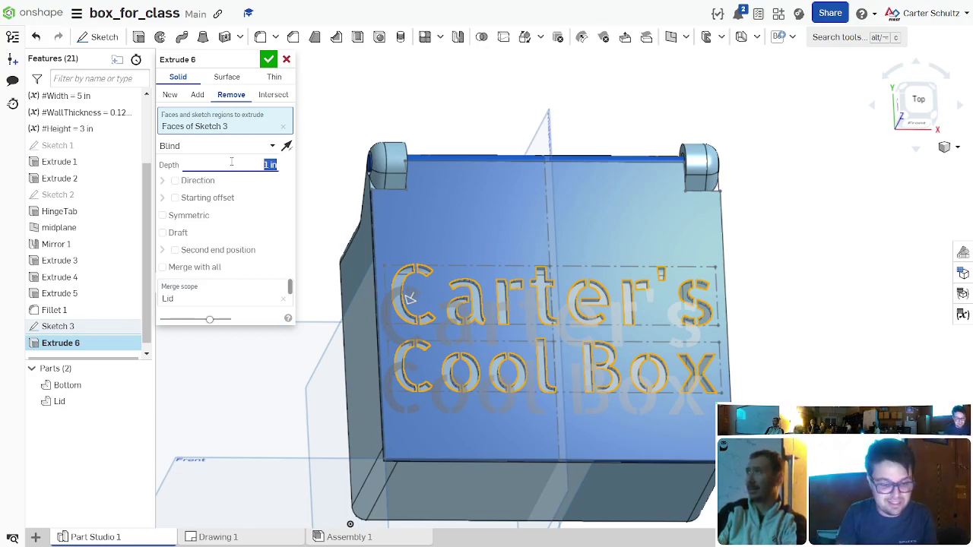
{"action": "type", "text": "#W"}
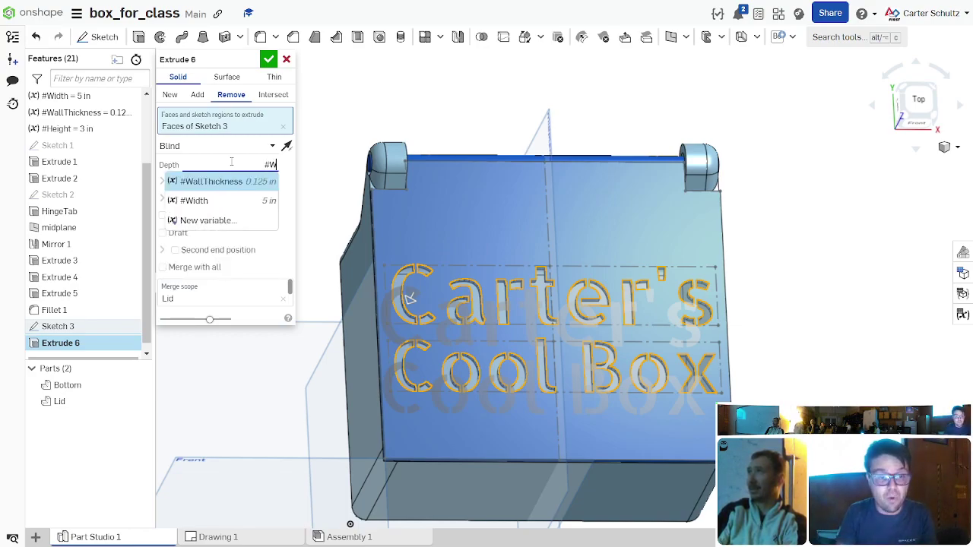
{"action": "key", "text": "Return"}
{"action": "type", "text": "/ 2"}
{"action": "key", "text": "Return"}
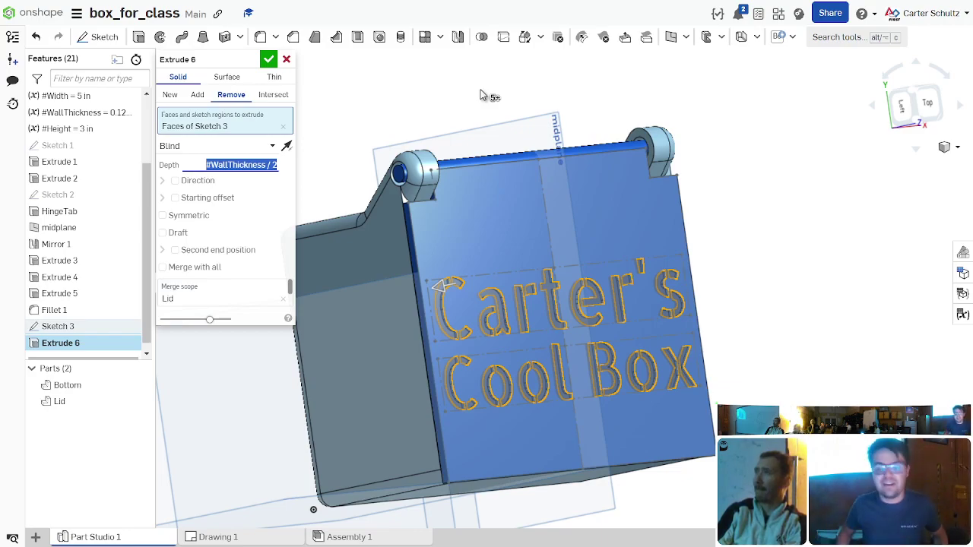
Step: Enable draft on the text cut, try an angle of 45 deg, and accept the extrude
{"action": "left_click", "coordinate": [180, 233]}
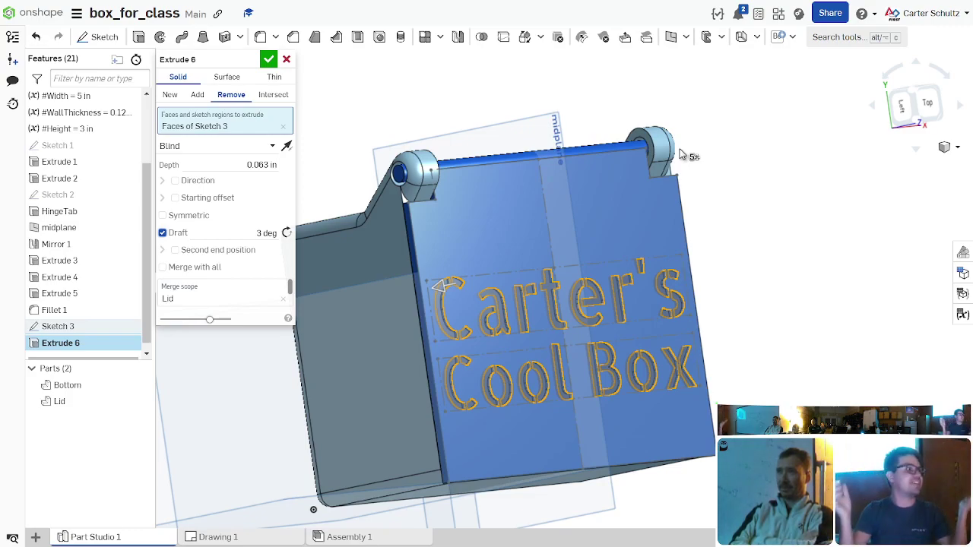
{"action": "left_click", "coordinate": [258, 234]}
{"action": "type", "text": "45"}
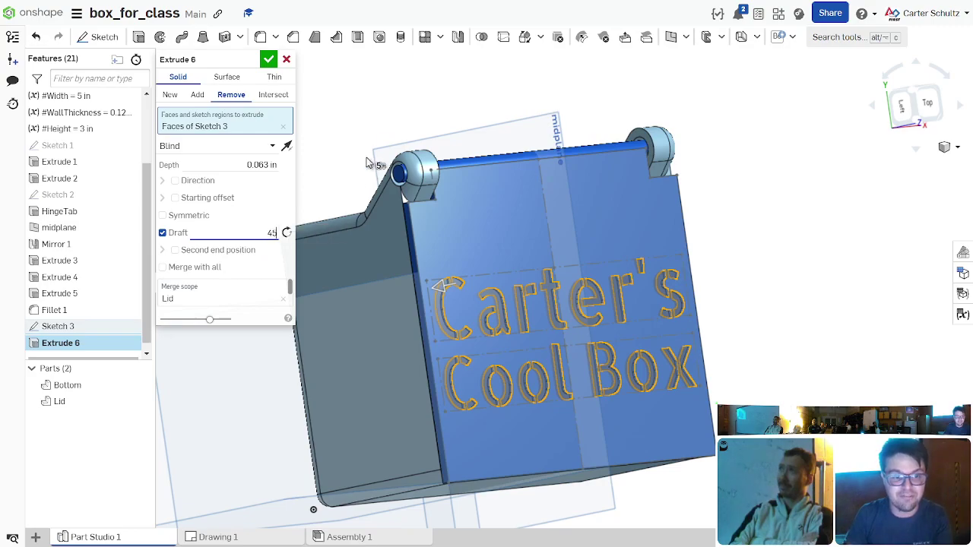
{"action": "key", "text": "Return"}
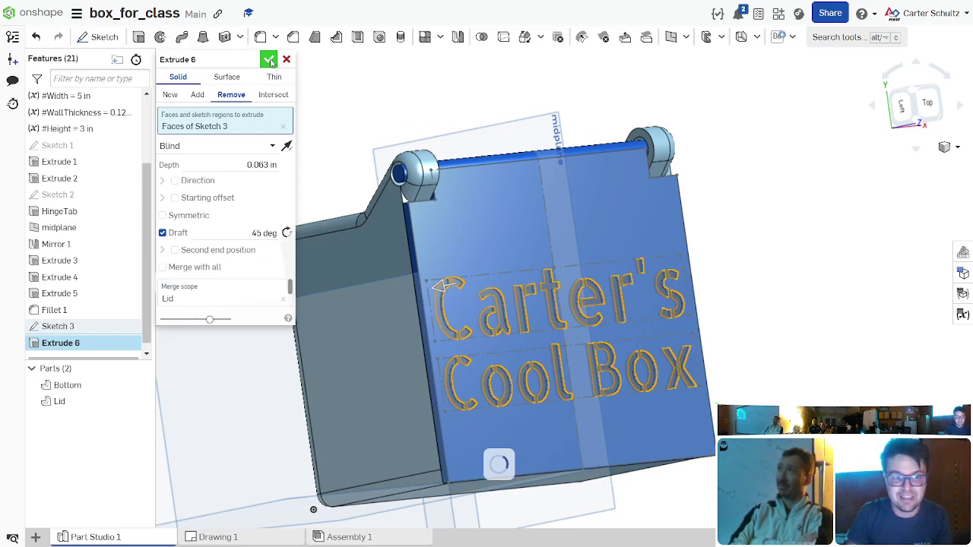
{"action": "left_click", "coordinate": [268, 60]}
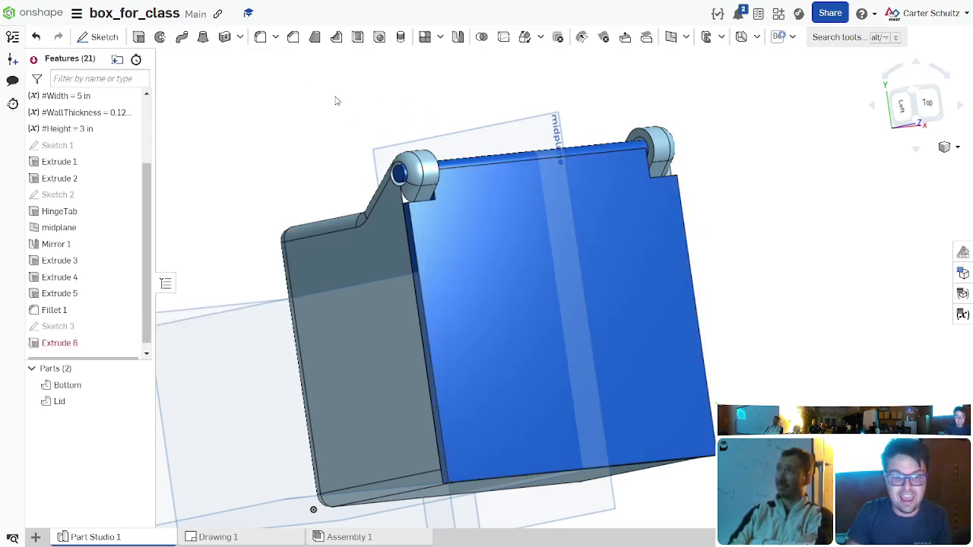
Step: Reopen the text cut, set its draft angle to 20 deg, and accept the extrude
{"action": "scroll", "coordinate": [606, 289], "scroll_direction": "up", "scroll_amount": 3}
{"action": "scroll", "coordinate": [606, 287], "scroll_direction": "down", "scroll_amount": 3}
{"action": "right_click_drag", "start_coordinate": [636, 279], "coordinate": [622, 285]}
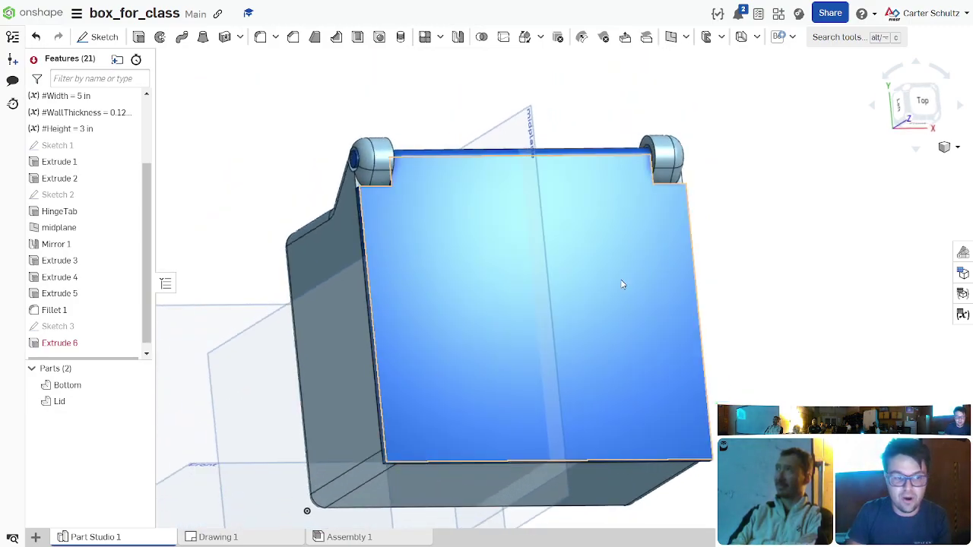
{"action": "double_click", "coordinate": [70, 343]}
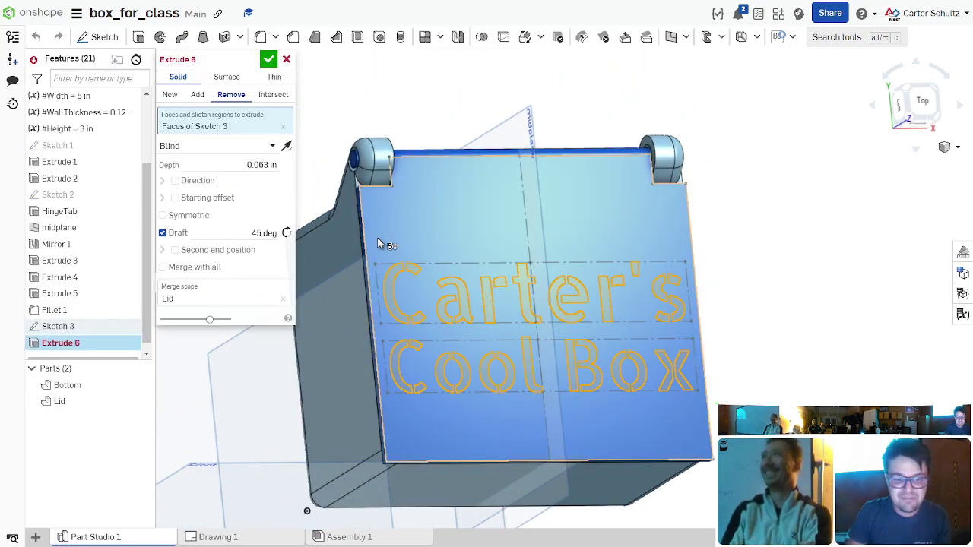
{"action": "left_click", "coordinate": [266, 232]}
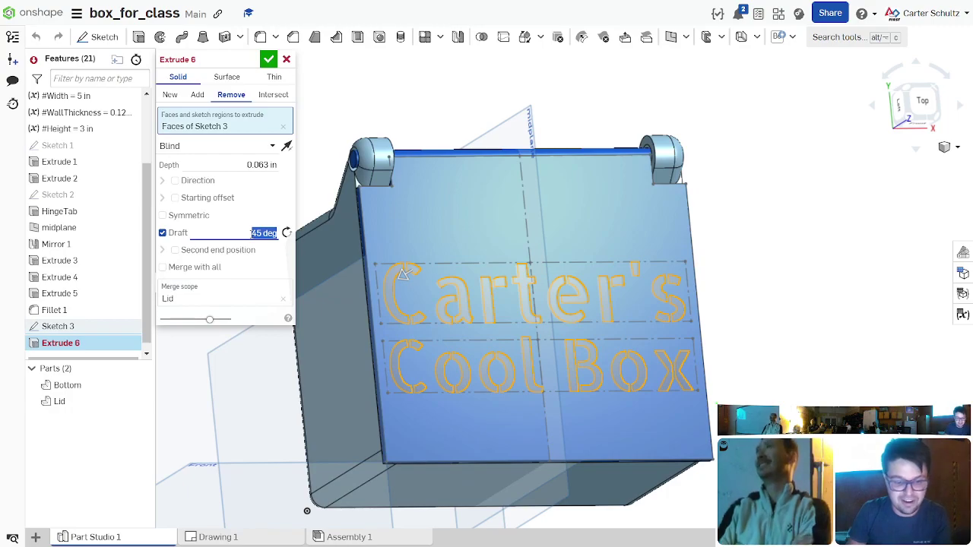
{"action": "type", "text": "20"}
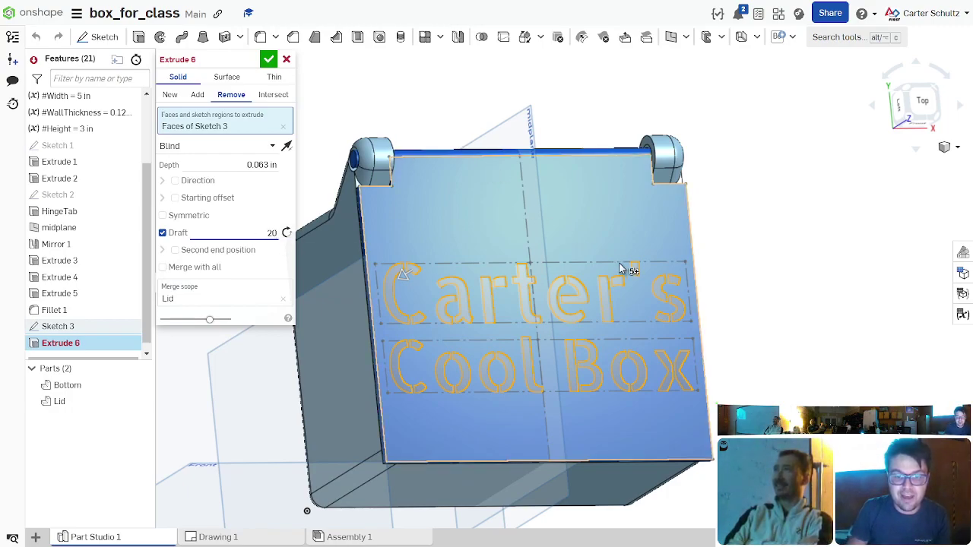
{"action": "type", "text": "n"}
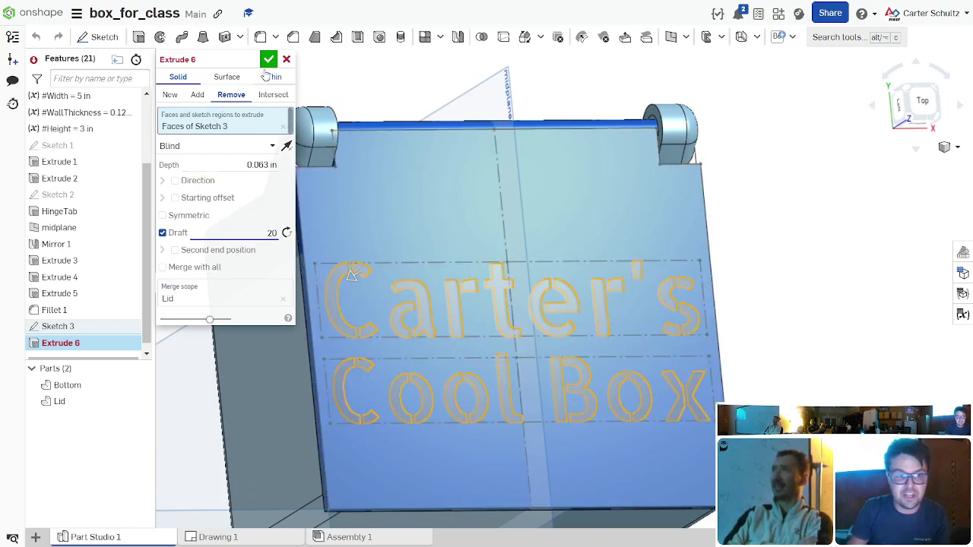
{"action": "left_click", "coordinate": [259, 233]}
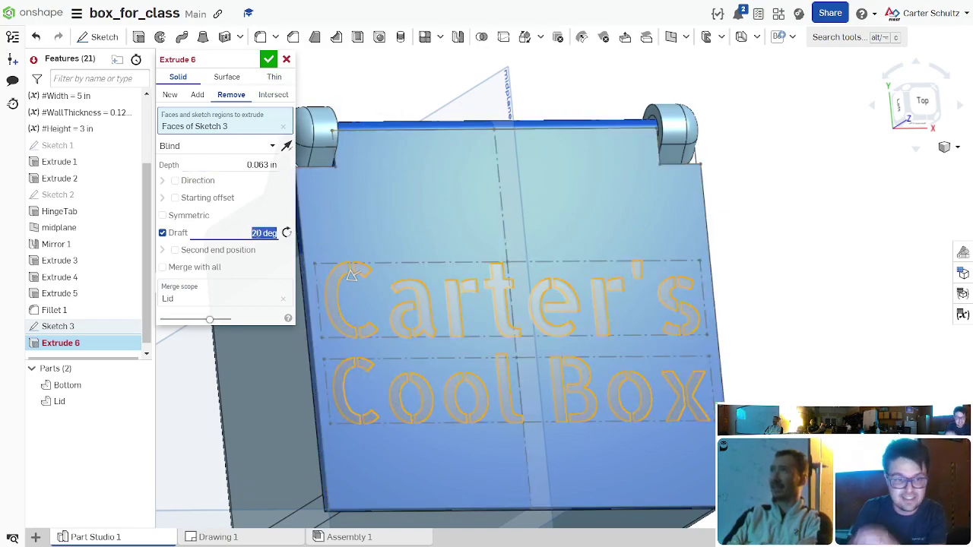
{"action": "left_click", "coordinate": [264, 64]}
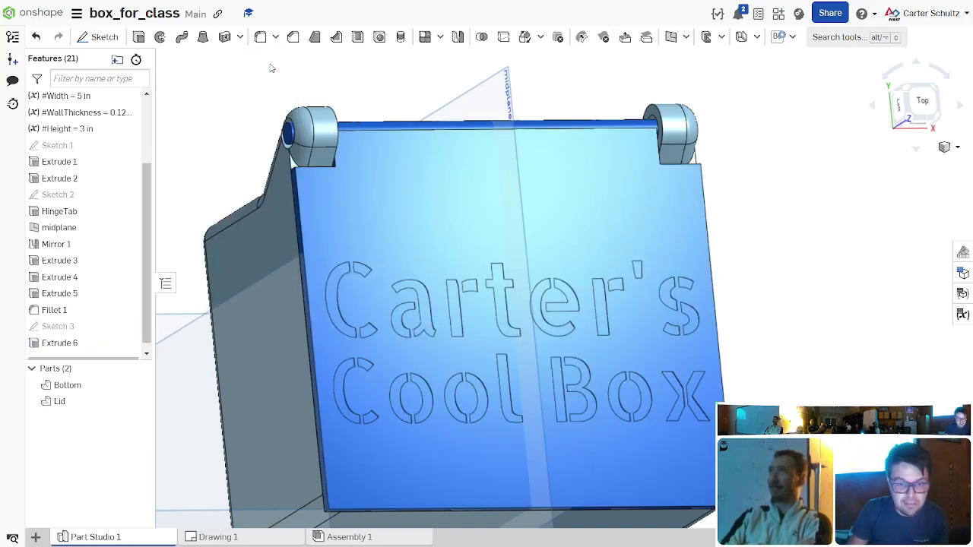
Step: Examine the drafted walls of the engraved lid lettering and review the cut's draft settings
{"action": "scroll", "coordinate": [465, 212], "scroll_direction": "up", "scroll_amount": 5}
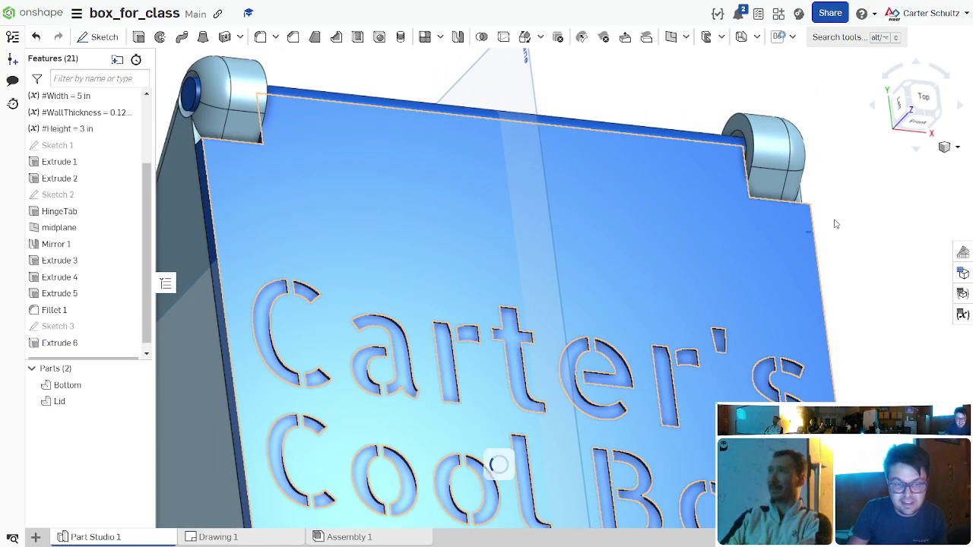
{"action": "mouse_move", "coordinate": [915, 230]}
{"action": "right_mouse_down"}
{"action": "mouse_move", "coordinate": [894, 214]}
{"action": "mouse_move", "coordinate": [895, 199]}
{"action": "mouse_move", "coordinate": [430, 326]}
{"action": "mouse_move", "coordinate": [576, 354]}
{"action": "mouse_move", "coordinate": [649, 341]}
{"action": "mouse_move", "coordinate": [677, 360]}
{"action": "mouse_move", "coordinate": [620, 347]}
{"action": "mouse_move", "coordinate": [397, 340]}
{"action": "right_mouse_up"}
{"action": "scroll", "coordinate": [430, 325], "scroll_direction": "up", "scroll_amount": 3}
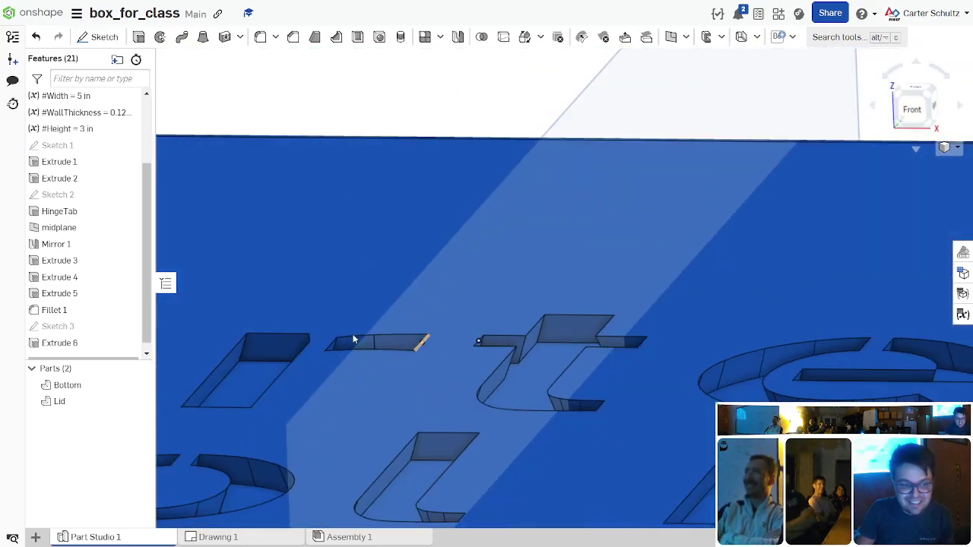
{"action": "double_click", "coordinate": [64, 342]}
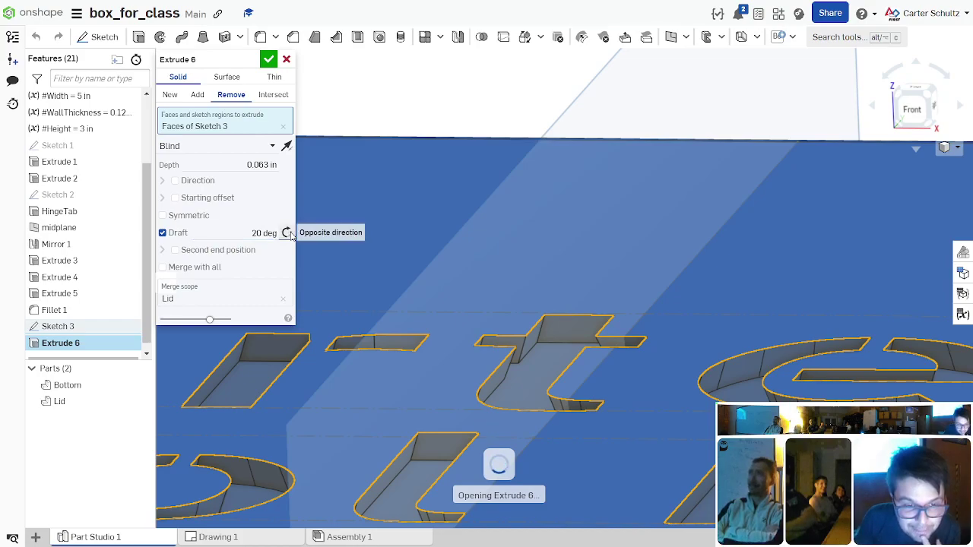
{"action": "left_click", "coordinate": [269, 59]}
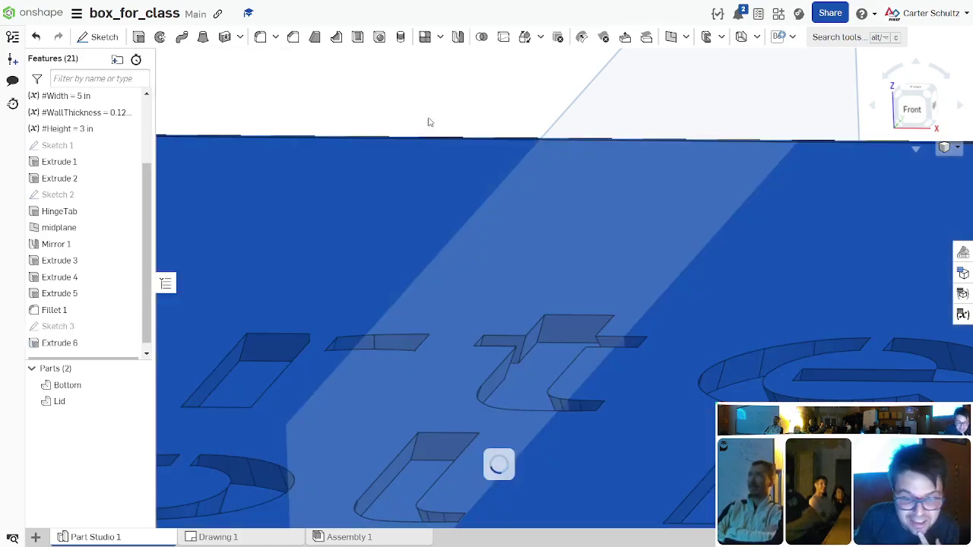
{"action": "scroll", "coordinate": [604, 184], "scroll_direction": "up", "scroll_amount": 3}
{"action": "scroll", "coordinate": [597, 171], "scroll_direction": "down", "scroll_amount": 3}
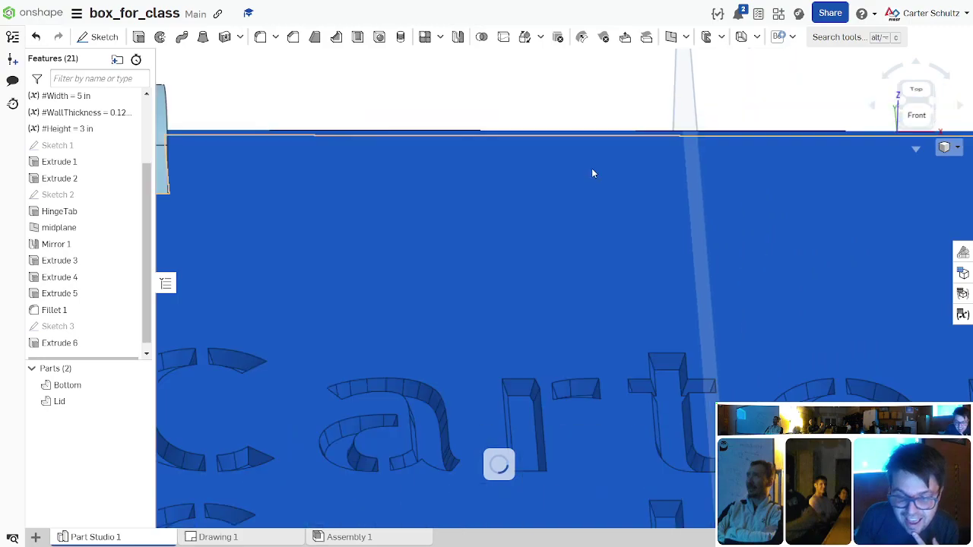
{"action": "scroll", "coordinate": [502, 65], "scroll_direction": "down", "scroll_amount": 2}
{"action": "right_click_drag", "start_coordinate": [495, 57], "coordinate": [809, 293]}
{"action": "scroll", "coordinate": [846, 293], "scroll_direction": "up", "scroll_amount": 3}
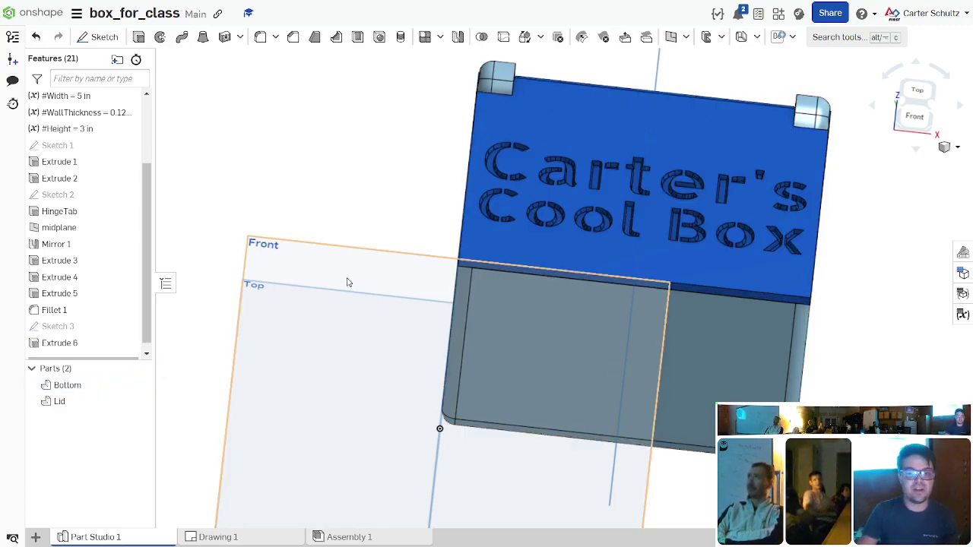
Step: Select both the Bottom and Lid parts and open their export settings
{"action": "scroll", "coordinate": [346, 280], "scroll_direction": "down", "scroll_amount": 3}
{"action": "left_click", "coordinate": [73, 386]}
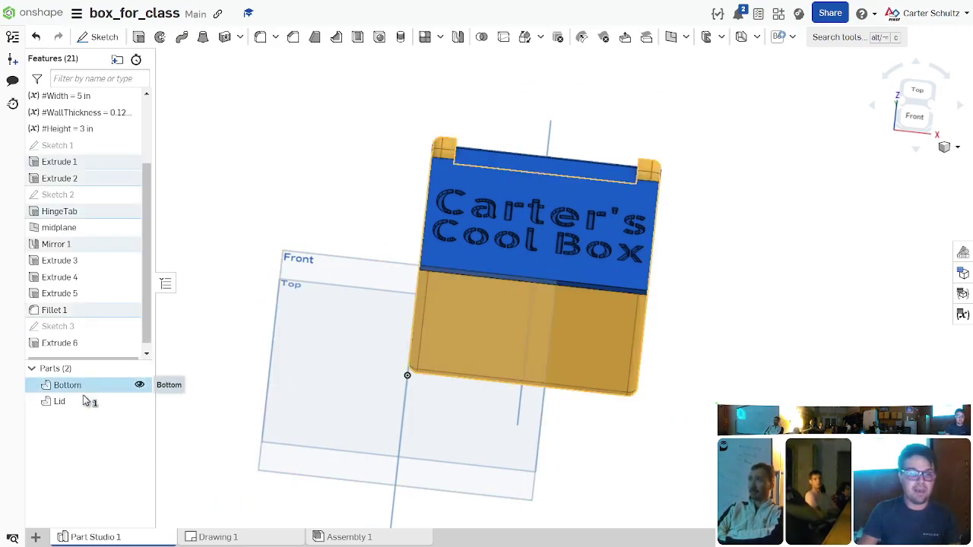
{"action": "left_click", "coordinate": [84, 402], "text": "shift"}
{"action": "right_click", "coordinate": [93, 405]}
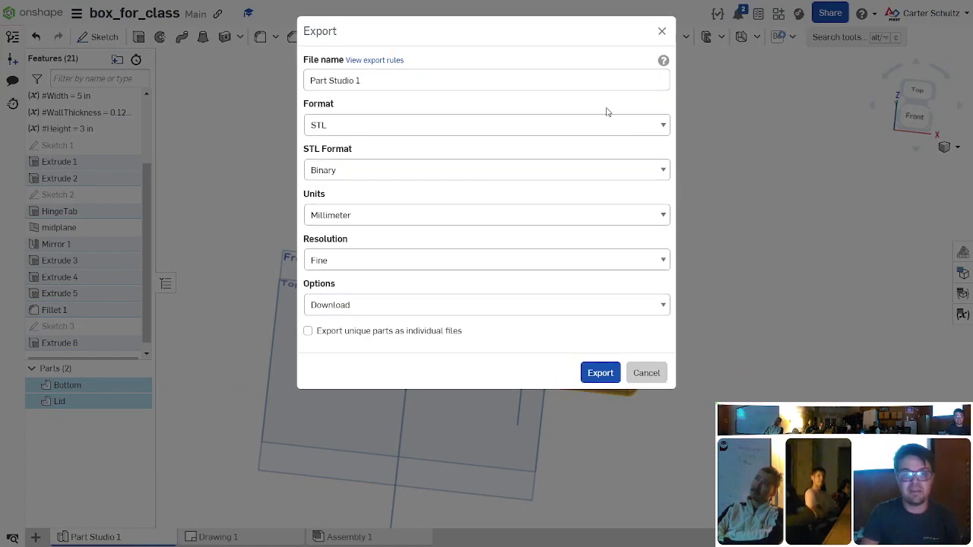
Step: Review the available export formats and the STEP preprocessing and download options, and close the export settings without exporting
{"action": "left_click", "coordinate": [616, 126]}
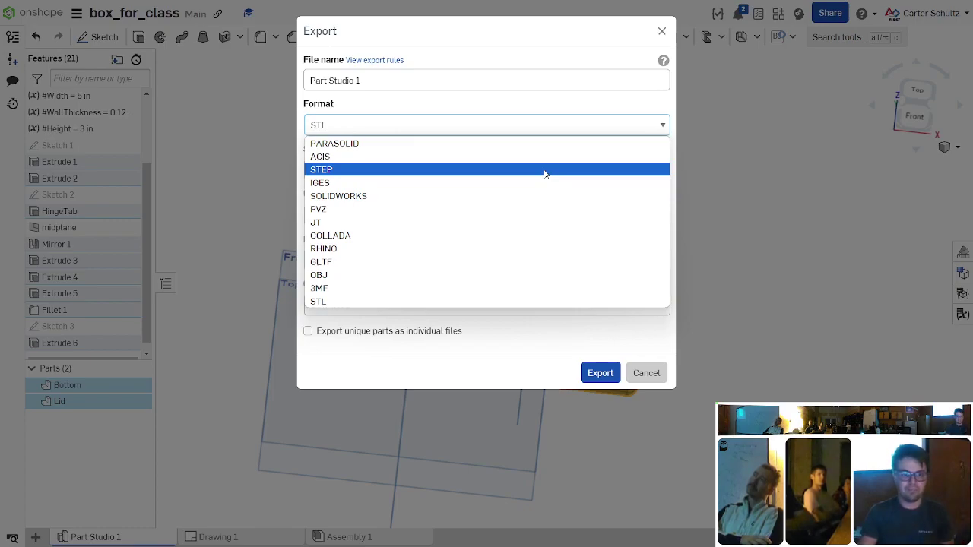
{"action": "key", "text": "Escape"}
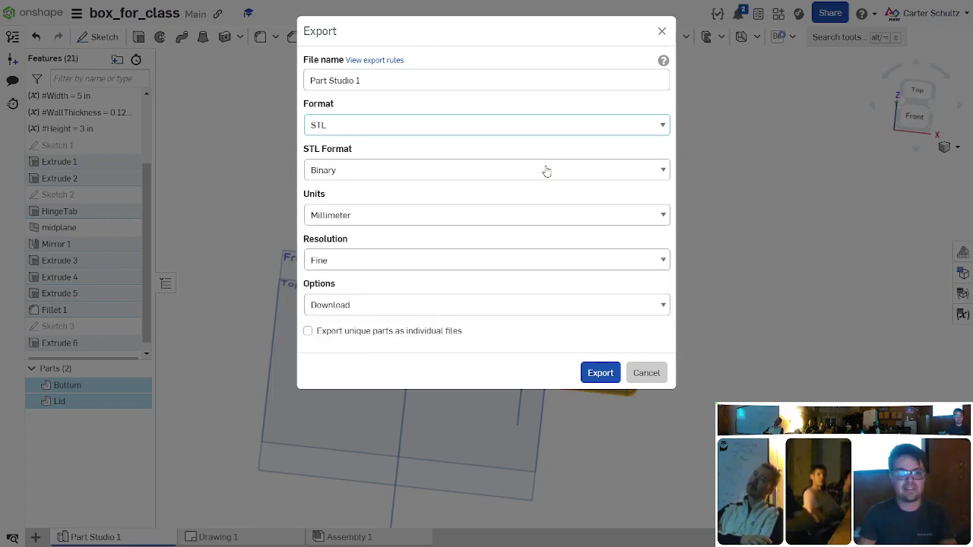
{"action": "left_click", "coordinate": [539, 126]}
{"action": "left_click", "coordinate": [522, 165]}
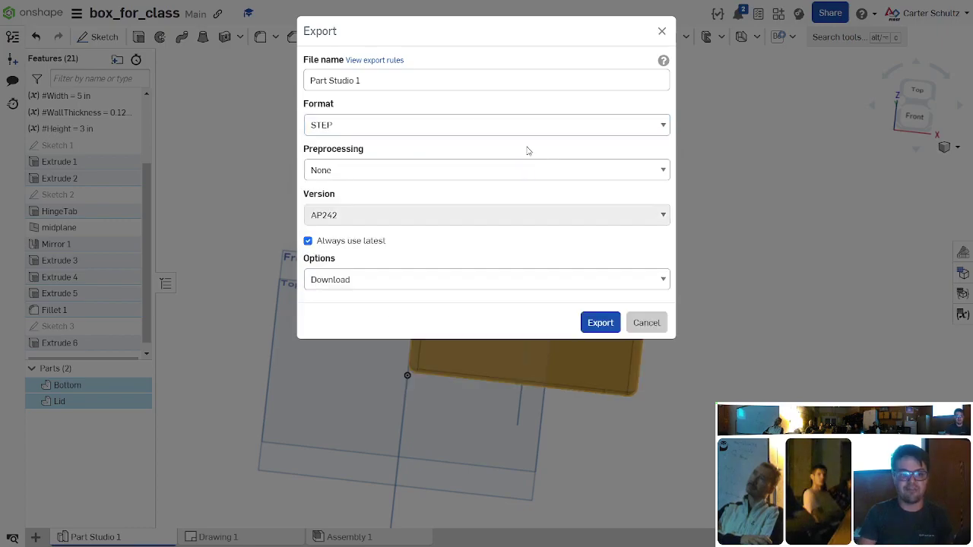
{"action": "left_click", "coordinate": [467, 173]}
{"action": "left_click", "coordinate": [506, 168]}
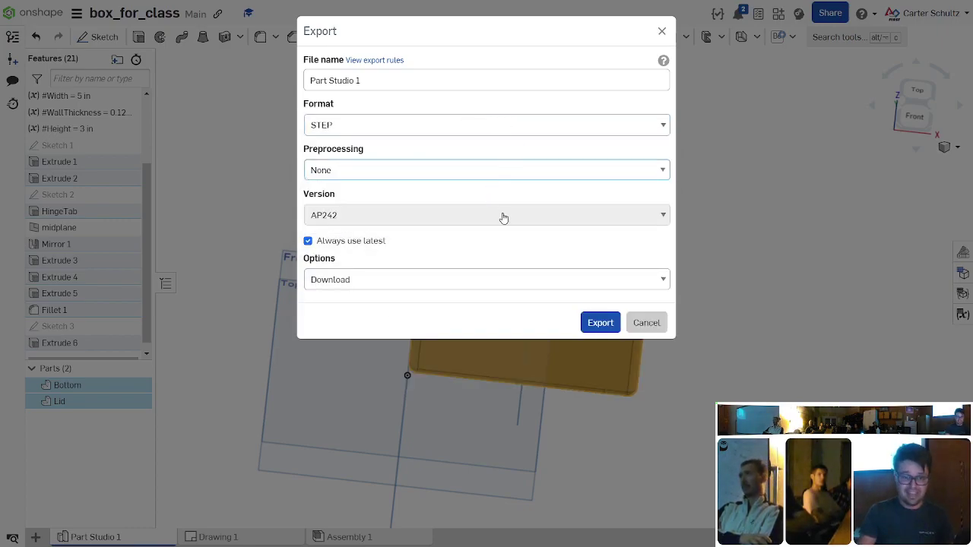
{"action": "left_click", "coordinate": [574, 286]}
{"action": "left_click", "coordinate": [574, 287]}
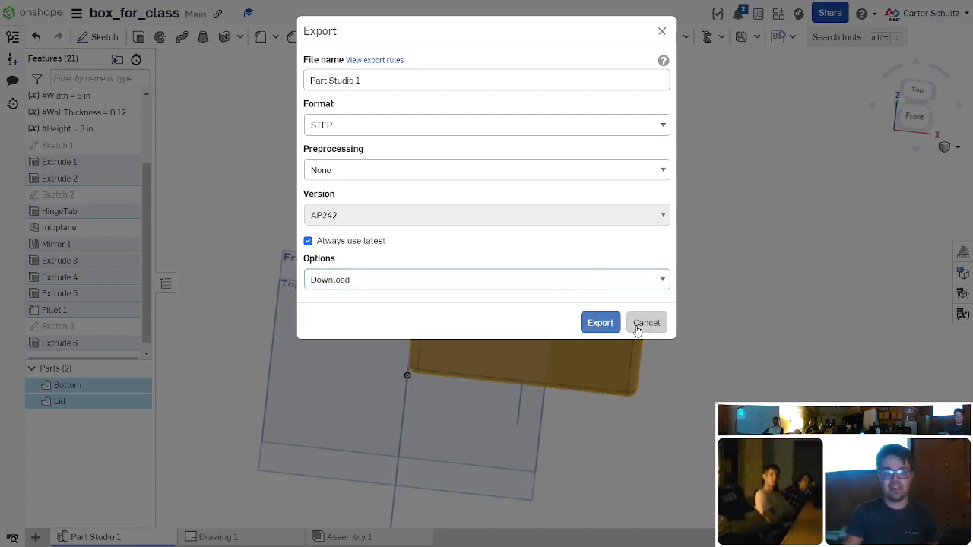
{"action": "left_click", "coordinate": [637, 323]}
{"action": "left_click", "coordinate": [760, 322]}
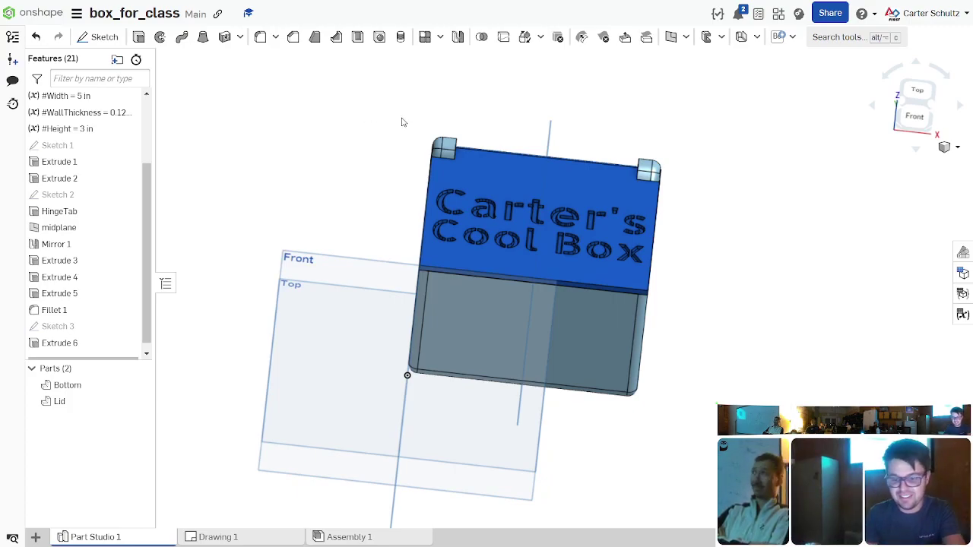
Step: Search the web for "import image onshape" in a new browser tab and open Onshape's Insert Image help page
{"action": "left_click", "coordinate": [816, 11]}
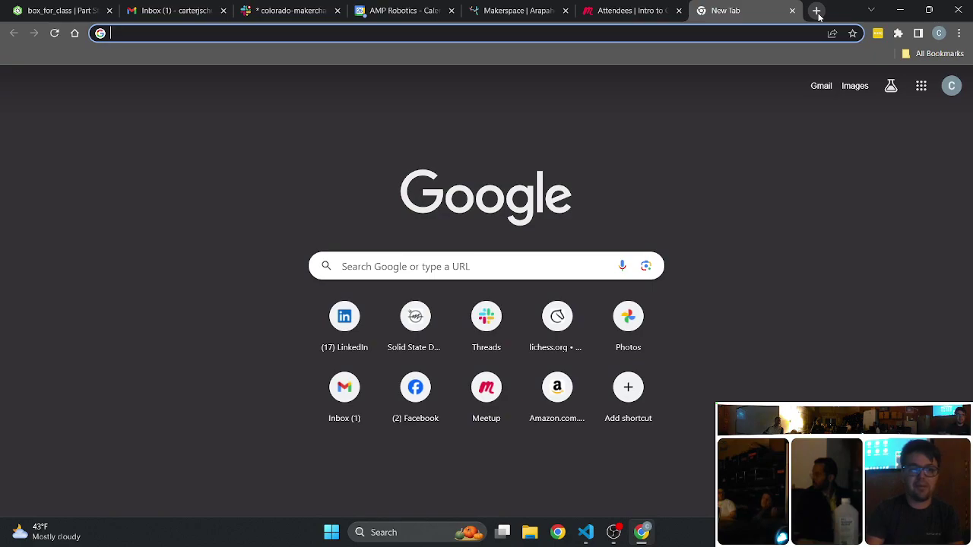
{"action": "type", "text": "impor"}
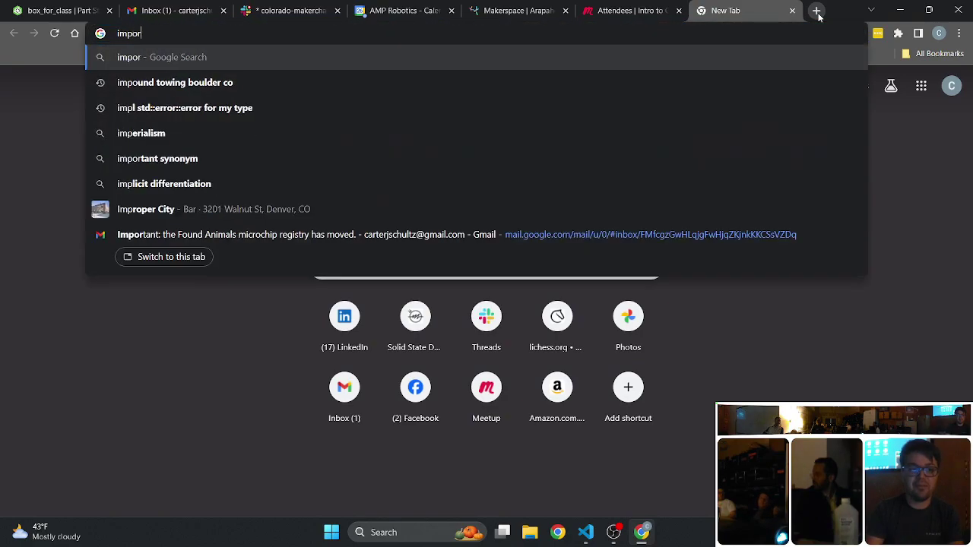
{"action": "type", "text": "t image onshape"}
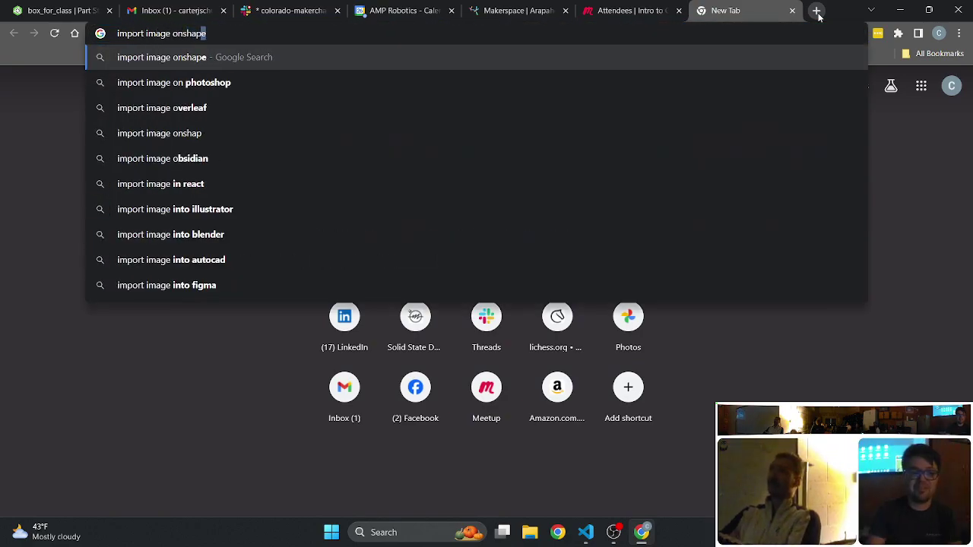
{"action": "key", "text": "Return"}
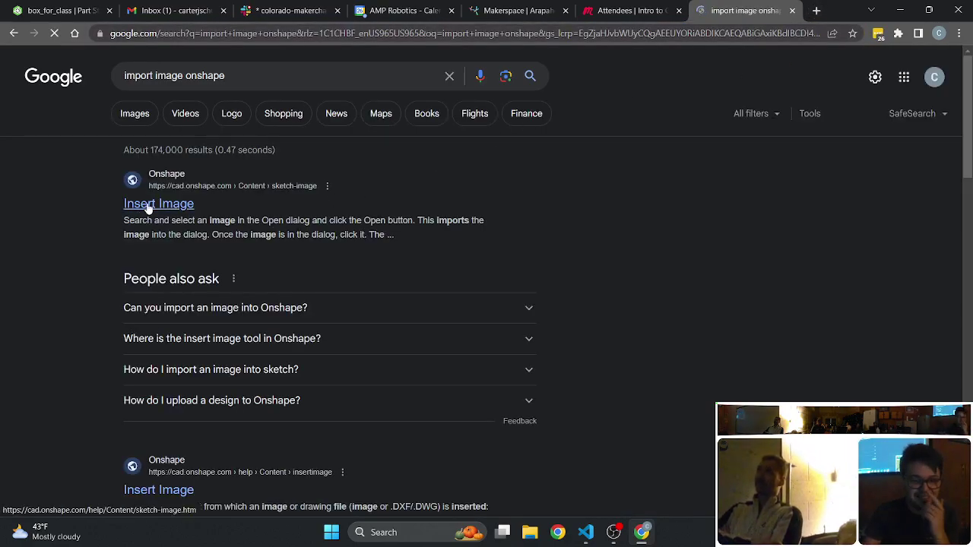
{"action": "left_click", "coordinate": [140, 206]}
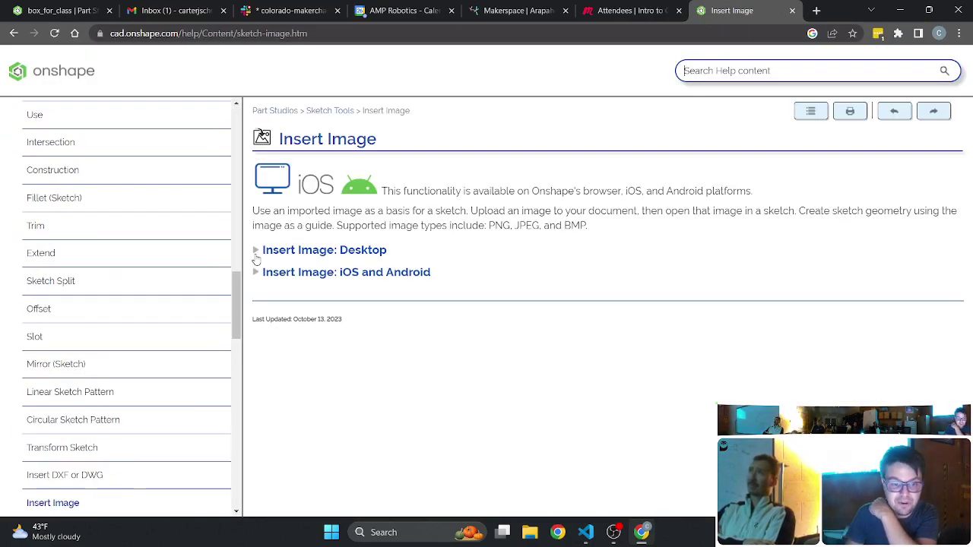
Step: Read the desktop instructions for Insert Image, checking the supported image types and the steps for placing an image
{"action": "left_click", "coordinate": [257, 250]}
{"action": "scroll", "coordinate": [480, 221], "scroll_direction": "down", "scroll_amount": 3}
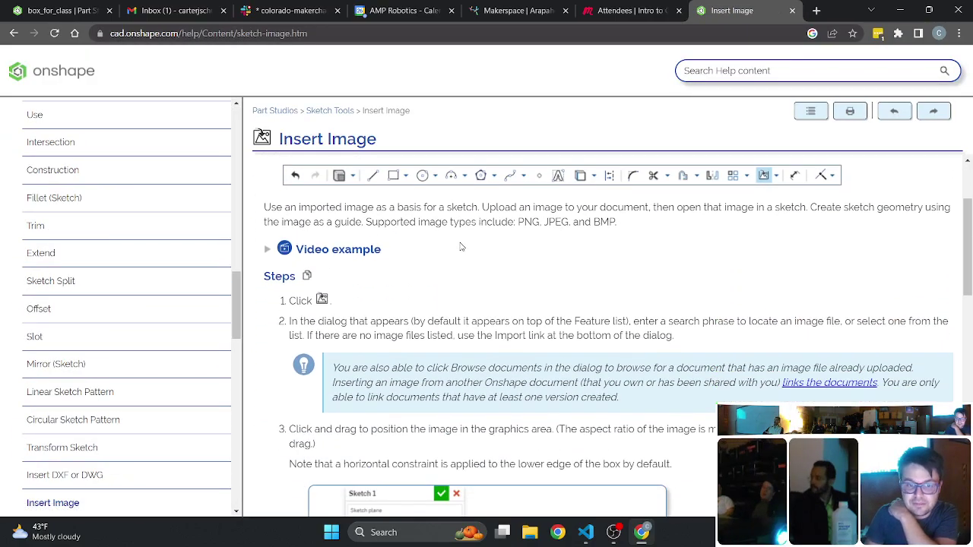
{"action": "scroll", "coordinate": [481, 221], "scroll_direction": "down", "scroll_amount": 4}
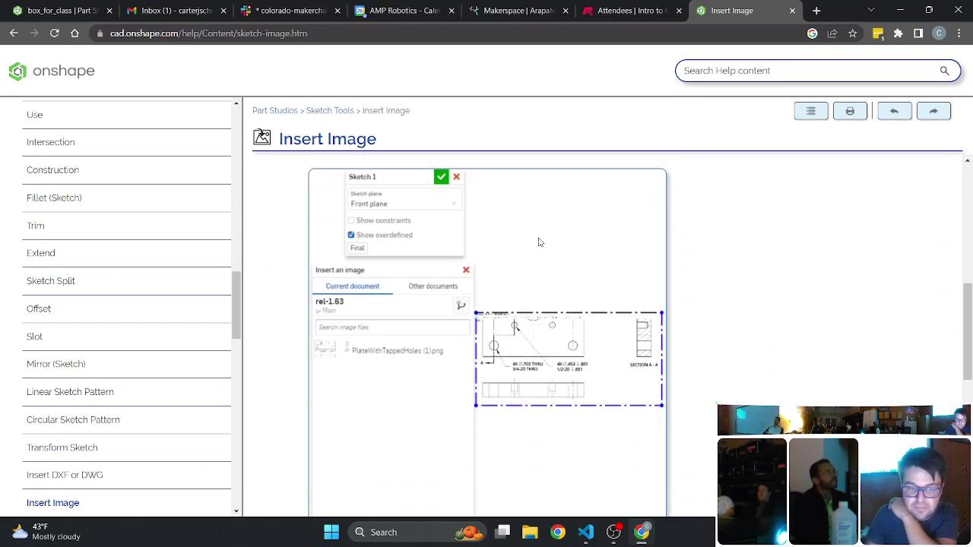
{"action": "scroll", "coordinate": [540, 242], "scroll_direction": "up", "scroll_amount": 6}
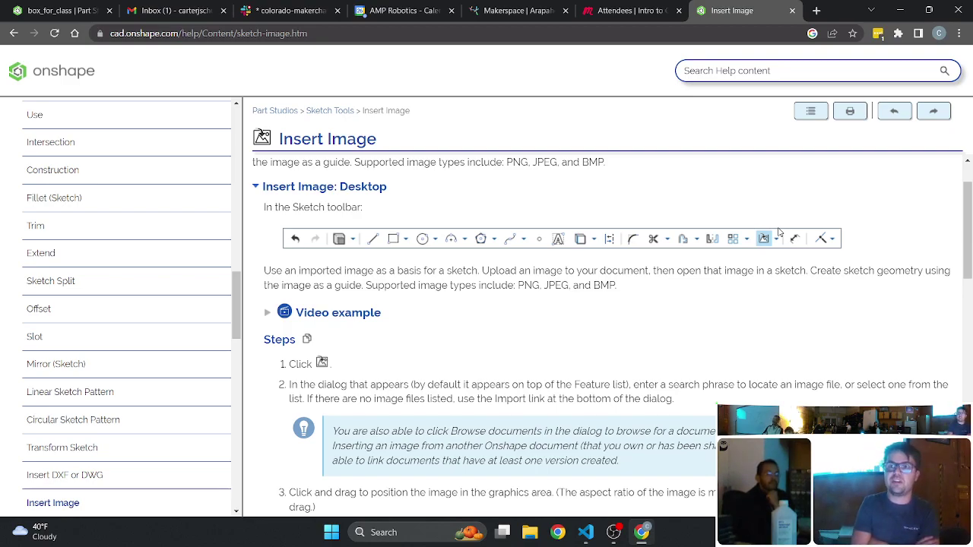
{"action": "left_click_drag", "start_coordinate": [518, 285], "coordinate": [617, 287]}
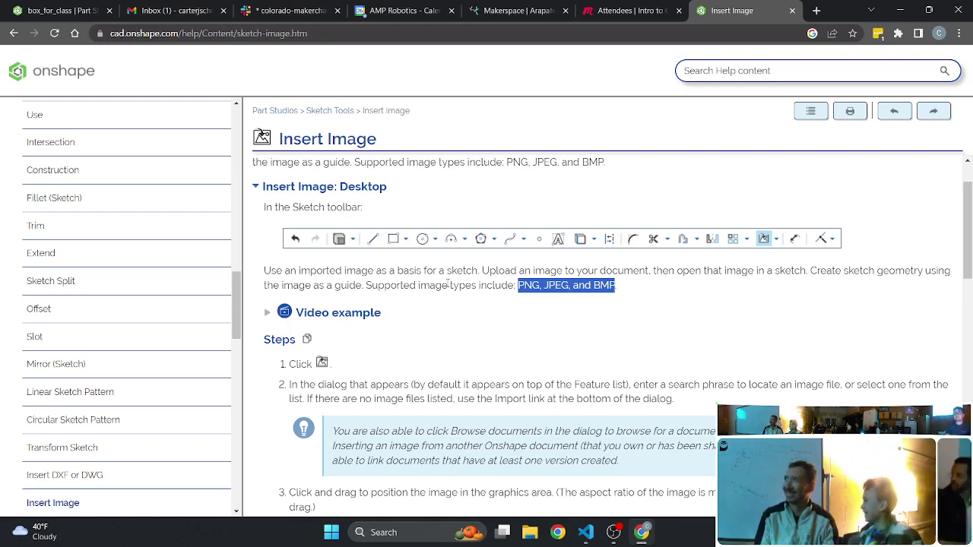
{"action": "left_click", "coordinate": [448, 283]}
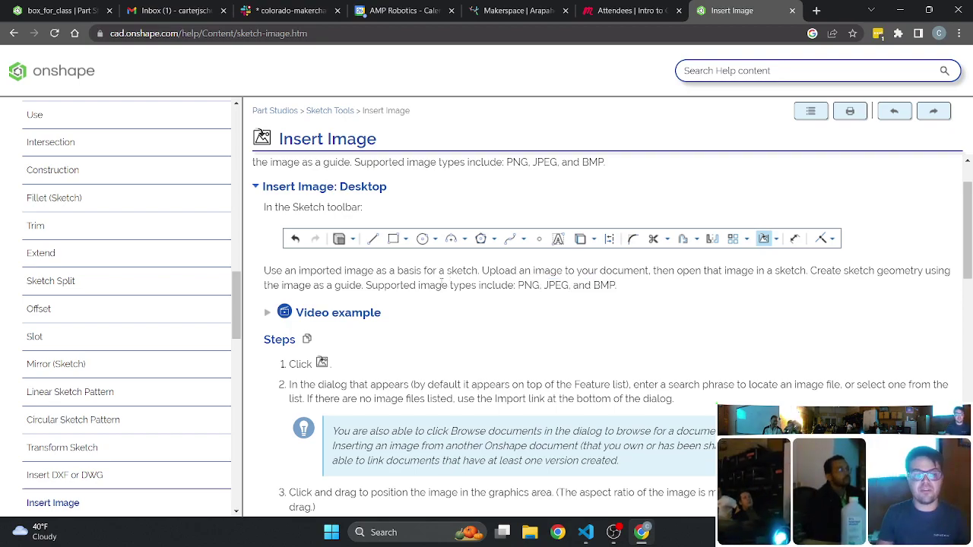
{"action": "scroll", "coordinate": [157, 237], "scroll_direction": "up", "scroll_amount": 5}
{"action": "scroll", "coordinate": [157, 238], "scroll_direction": "up", "scroll_amount": 12}
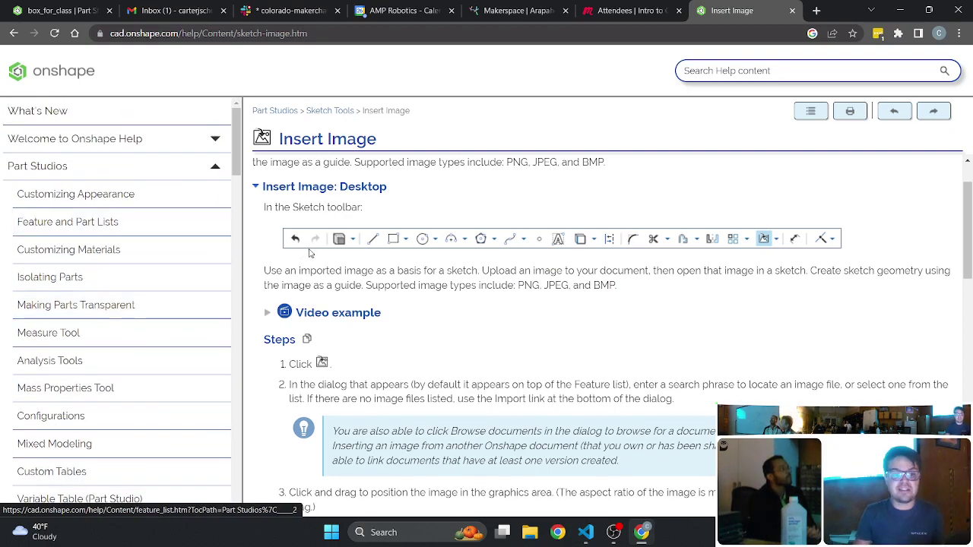
{"action": "scroll", "coordinate": [401, 213], "scroll_direction": "up", "scroll_amount": 1}
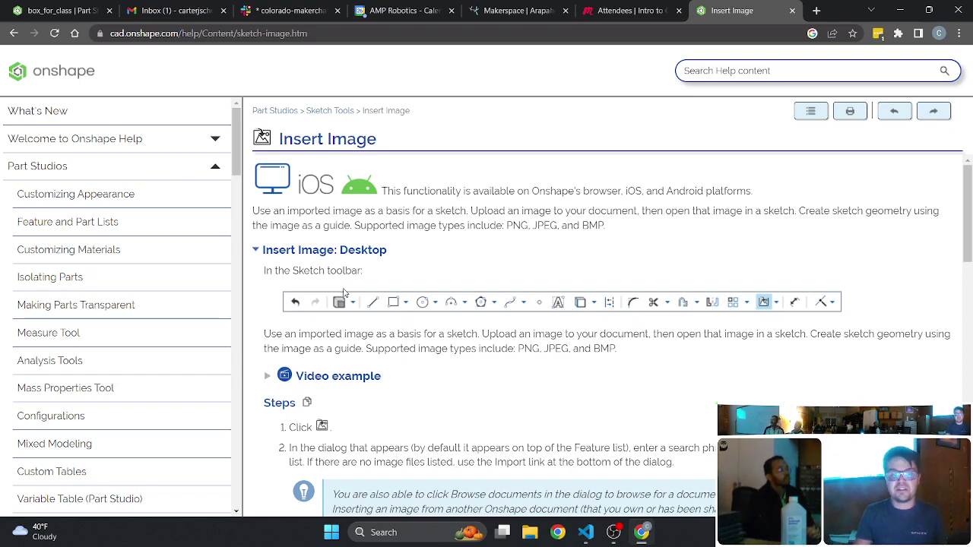
{"action": "scroll", "coordinate": [348, 295], "scroll_direction": "down", "scroll_amount": 2}
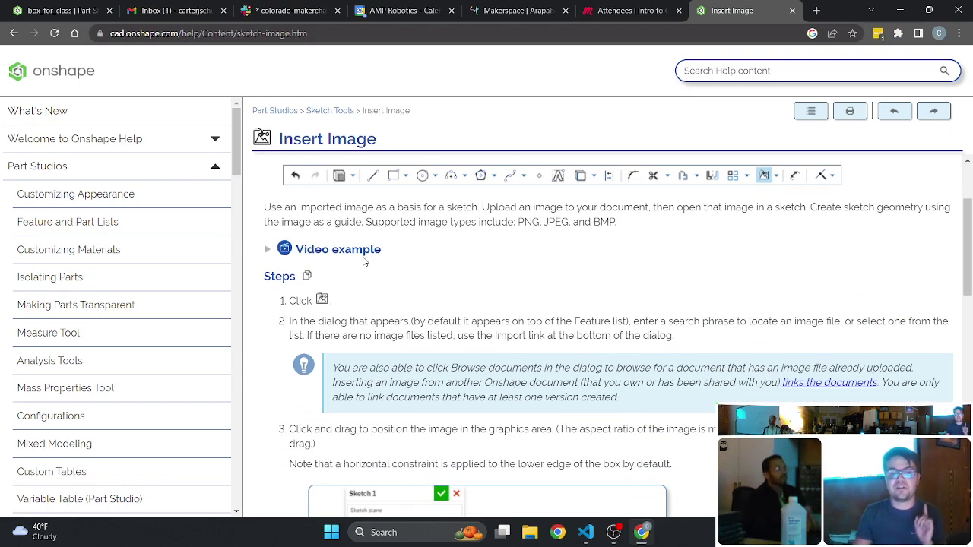
Step: Play the help page's video example and skip ahead to where the image is placed in the sketch
{"action": "left_click", "coordinate": [319, 253]}
{"action": "scroll", "coordinate": [507, 255], "scroll_direction": "down", "scroll_amount": 3}
{"action": "left_click", "coordinate": [508, 252]}
{"action": "scroll", "coordinate": [702, 350], "scroll_direction": "up", "scroll_amount": 1}
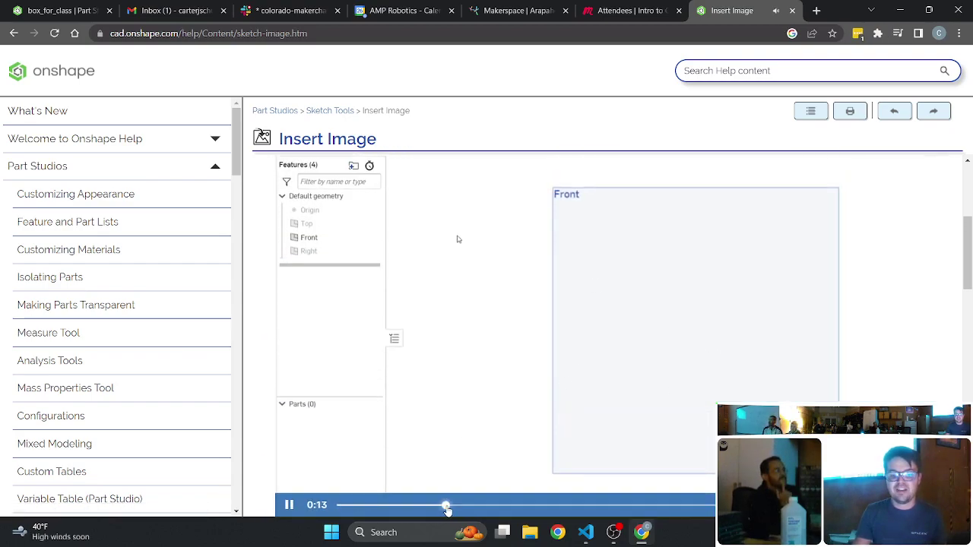
{"action": "left_click", "coordinate": [510, 505]}
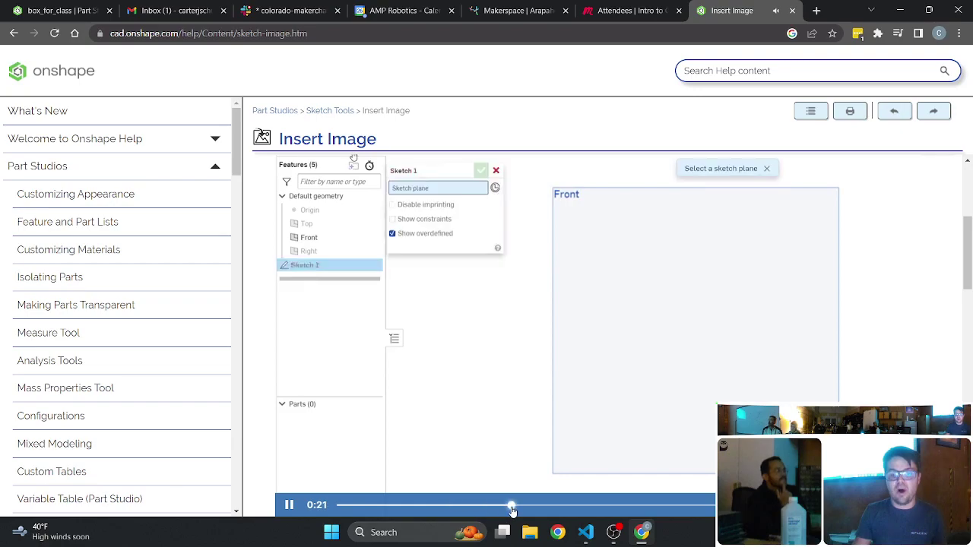
{"action": "left_click", "coordinate": [668, 513]}
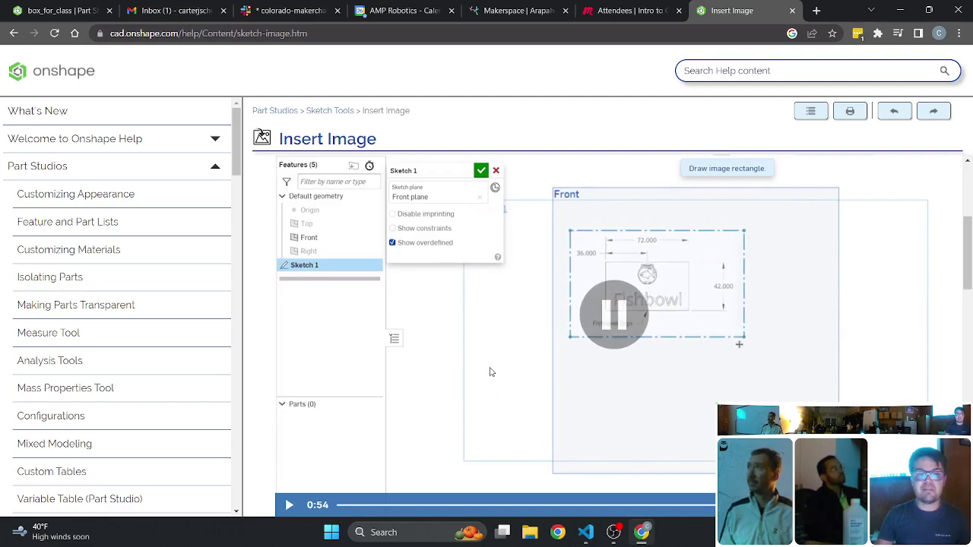
Step: Return to the box_for_class document in full screen and search the Part Studio tools for "image"
{"action": "left_click", "coordinate": [60, 10]}
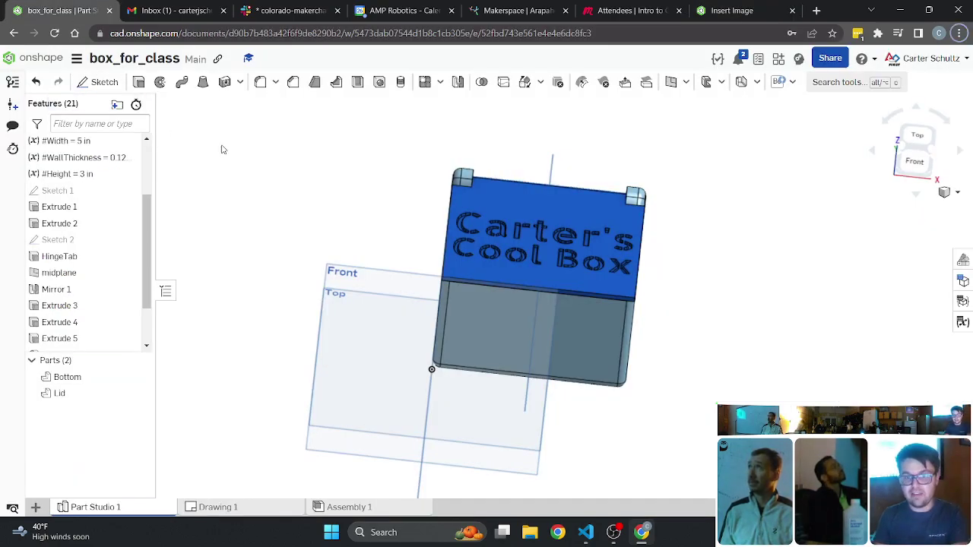
{"action": "key", "text": "F11"}
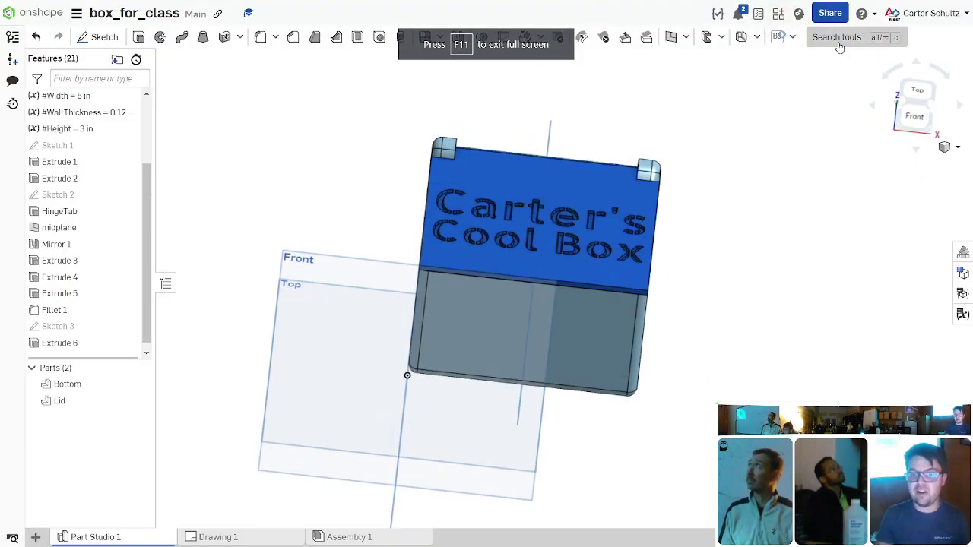
{"action": "left_click", "coordinate": [839, 37]}
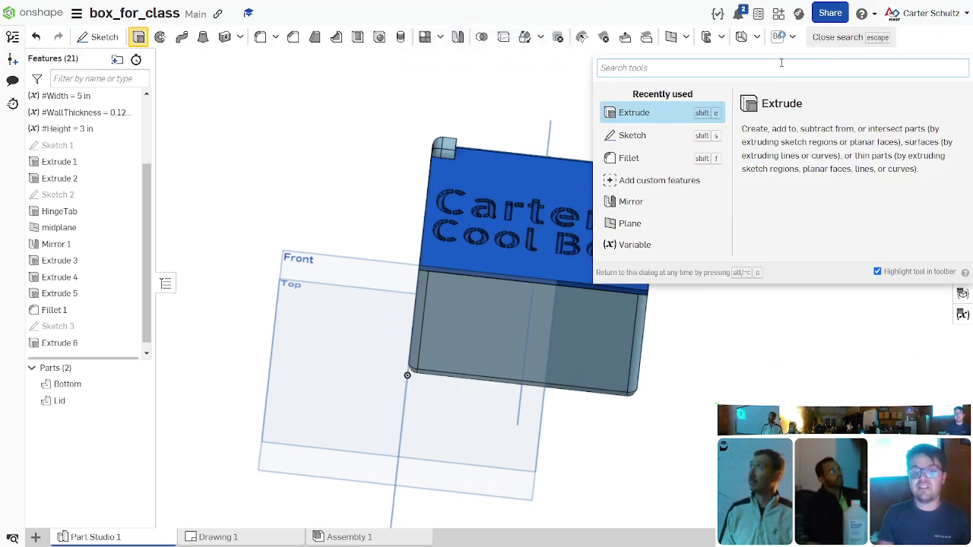
{"action": "type", "text": "image"}
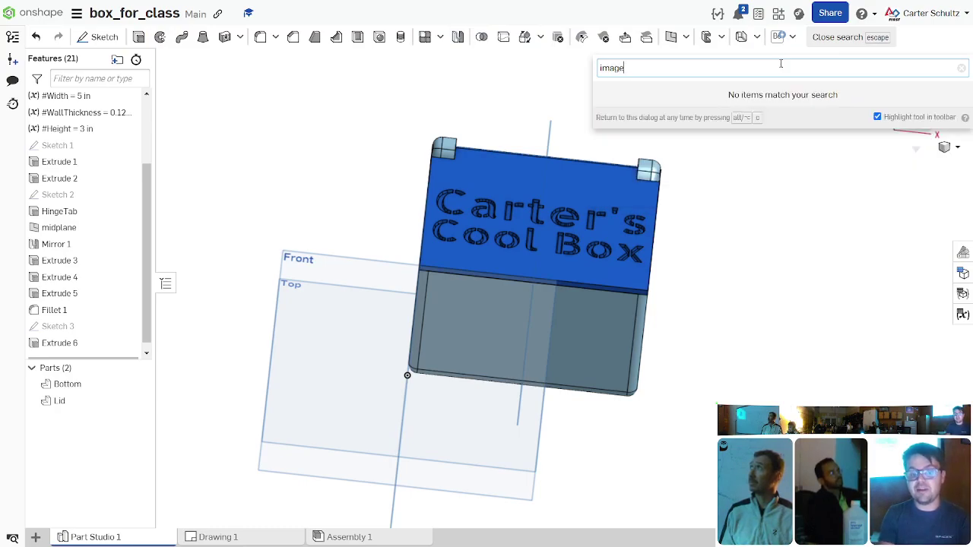
{"action": "key", "text": "Escape"}
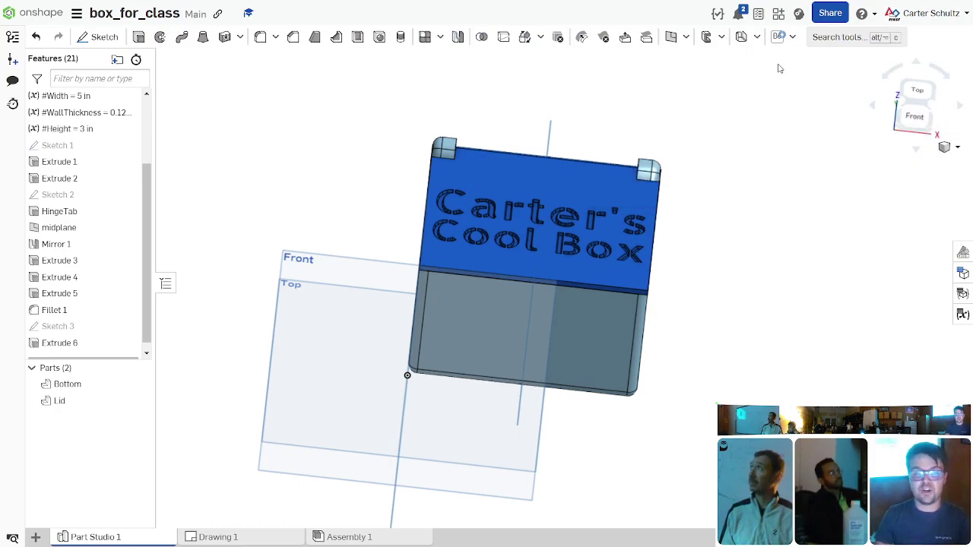
Step: Open Sketch 3, find the Insert image tool by searching for "image", view its file list, and leave the sketch without changes
{"action": "double_click", "coordinate": [59, 326]}
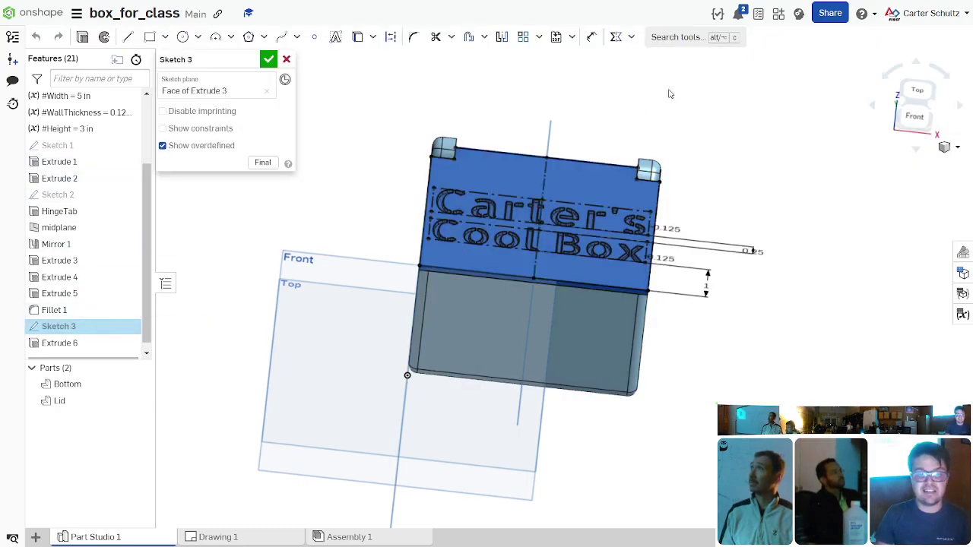
{"action": "left_click", "coordinate": [680, 41]}
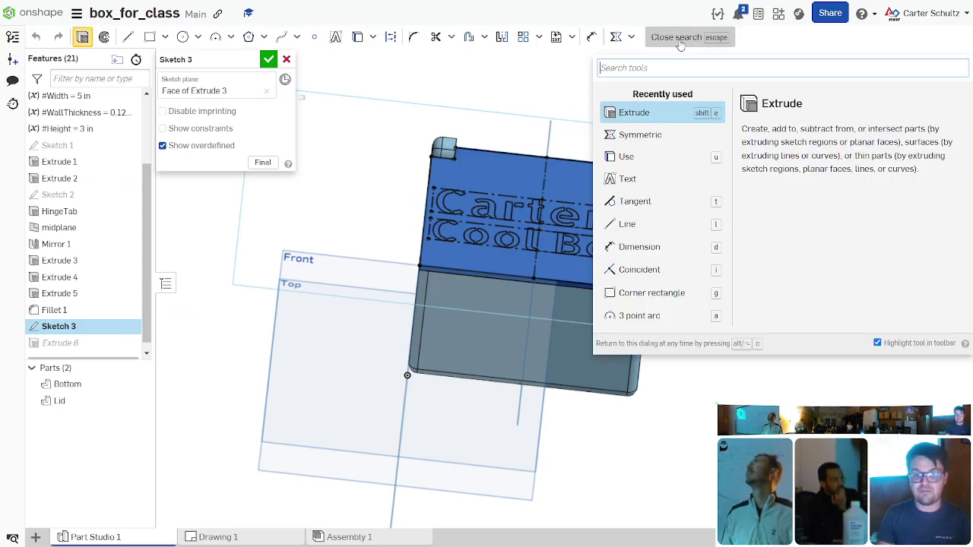
{"action": "type", "text": "image"}
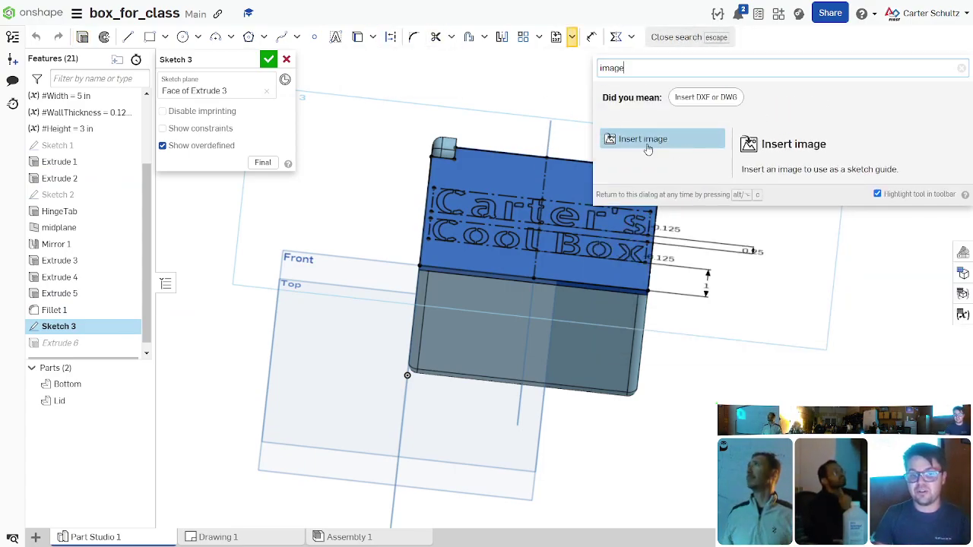
{"action": "left_click", "coordinate": [635, 137]}
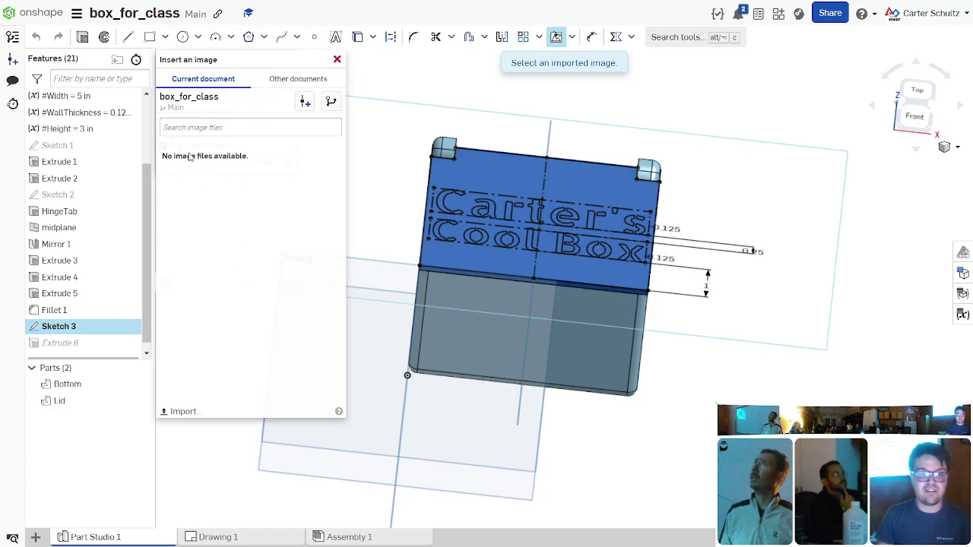
{"action": "key", "text": "Escape"}
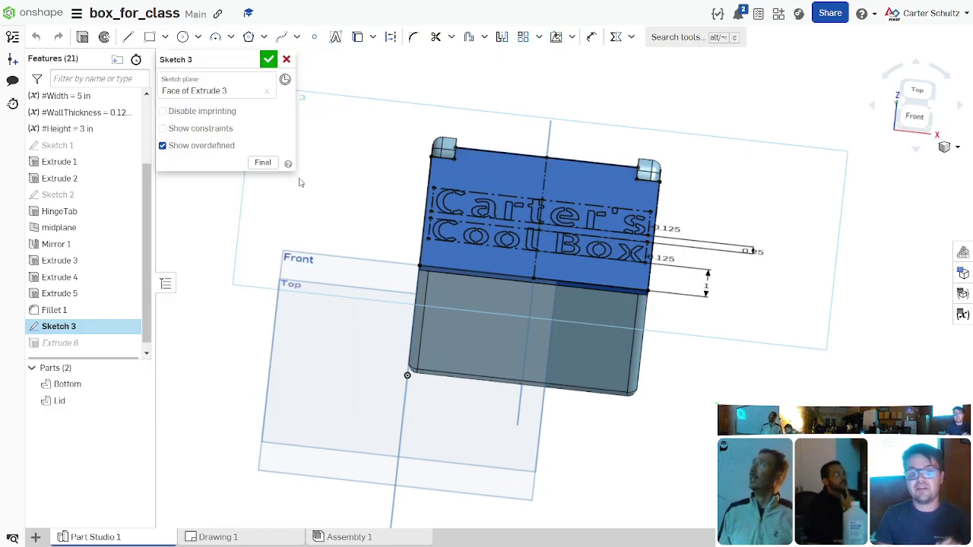
{"action": "left_click", "coordinate": [287, 59]}
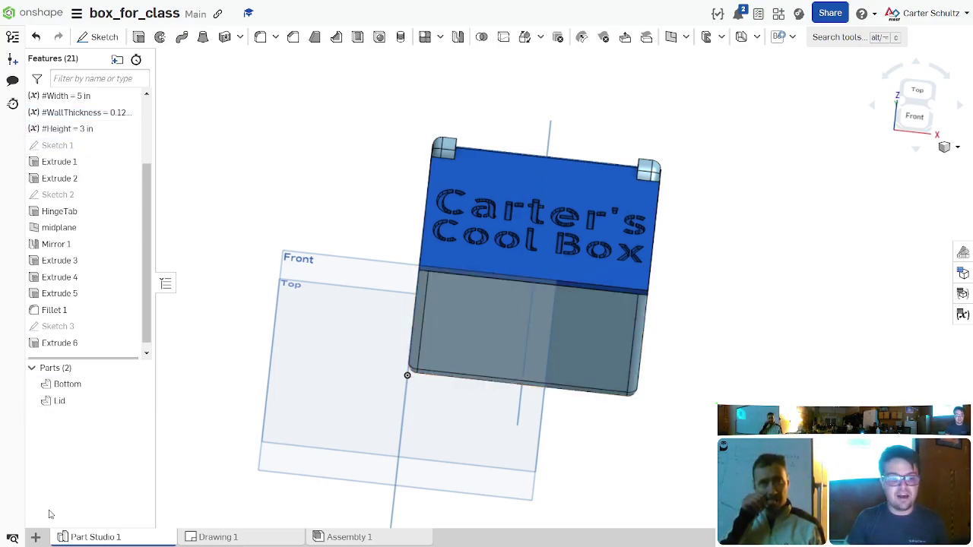
Step: Open the document's versions and history
{"action": "left_click", "coordinate": [35, 537]}
{"action": "left_click", "coordinate": [35, 539]}
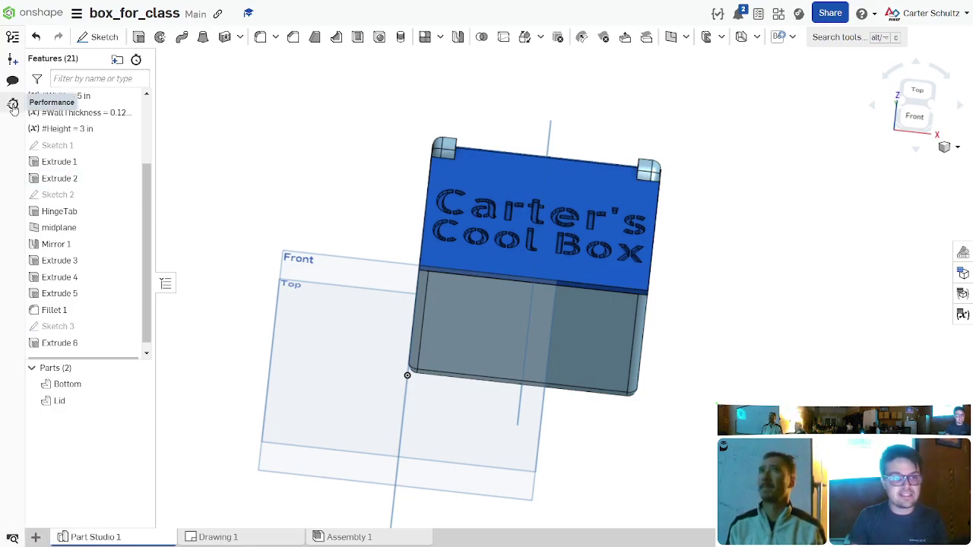
{"action": "left_click", "coordinate": [13, 37]}
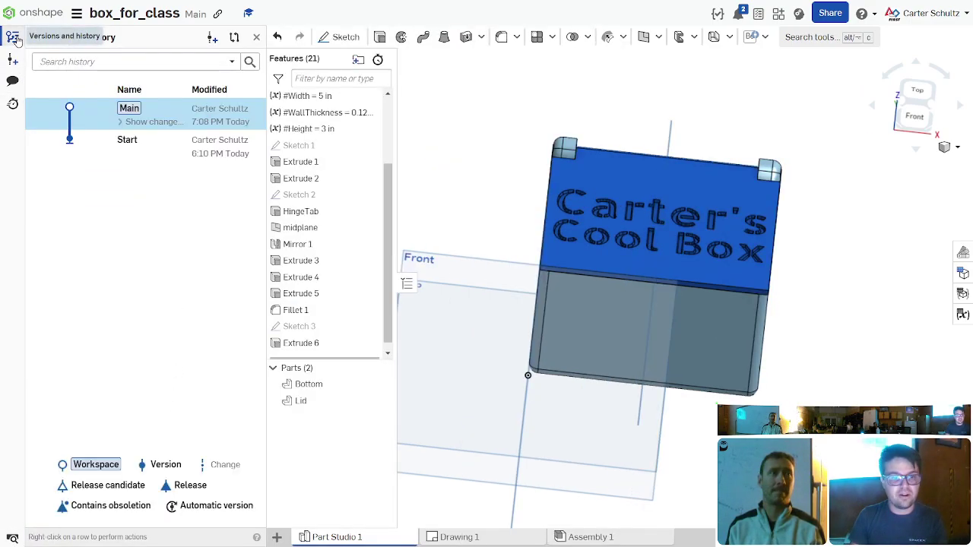
Step: Close the versions and history of box_for_class and open the mirror_mount document from the documents list
{"action": "left_click", "coordinate": [77, 15]}
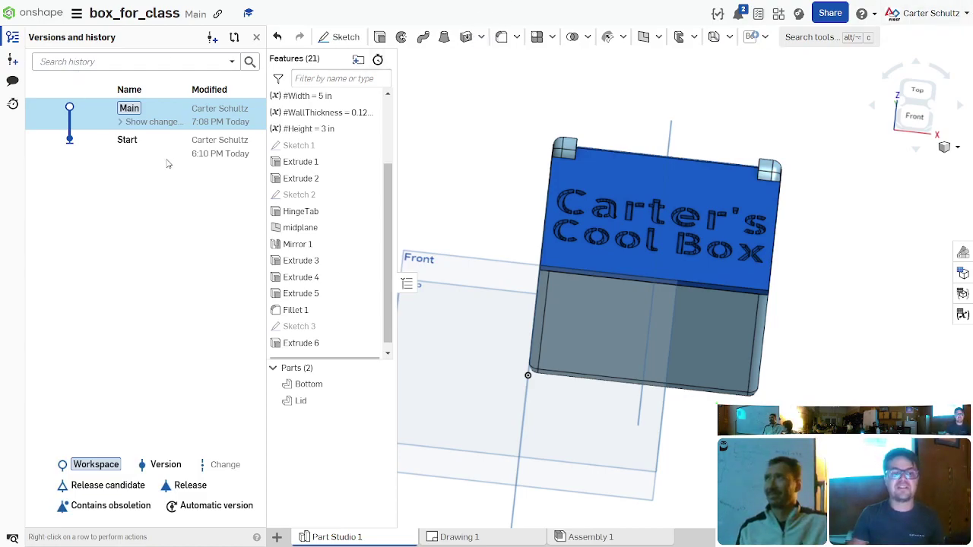
{"action": "left_click", "coordinate": [12, 37]}
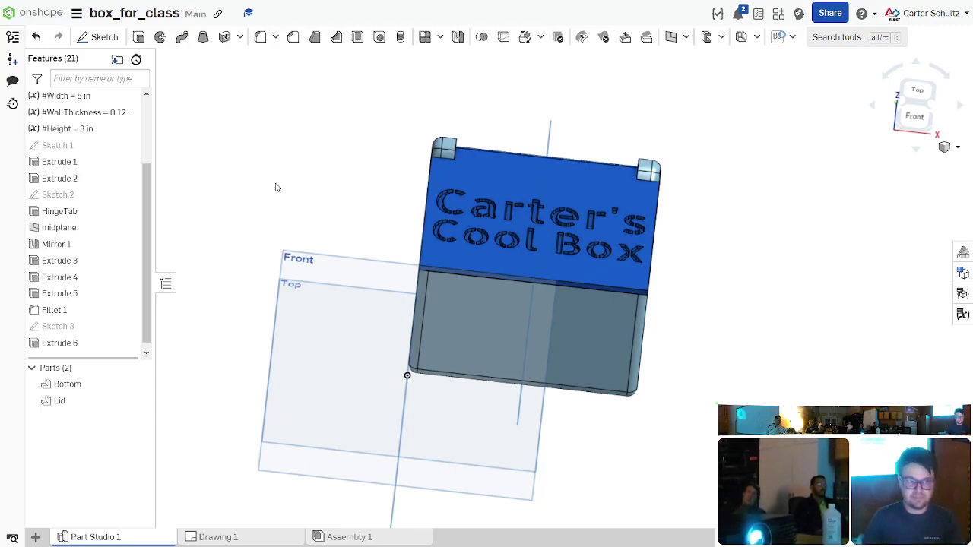
{"action": "left_click", "coordinate": [20, 17]}
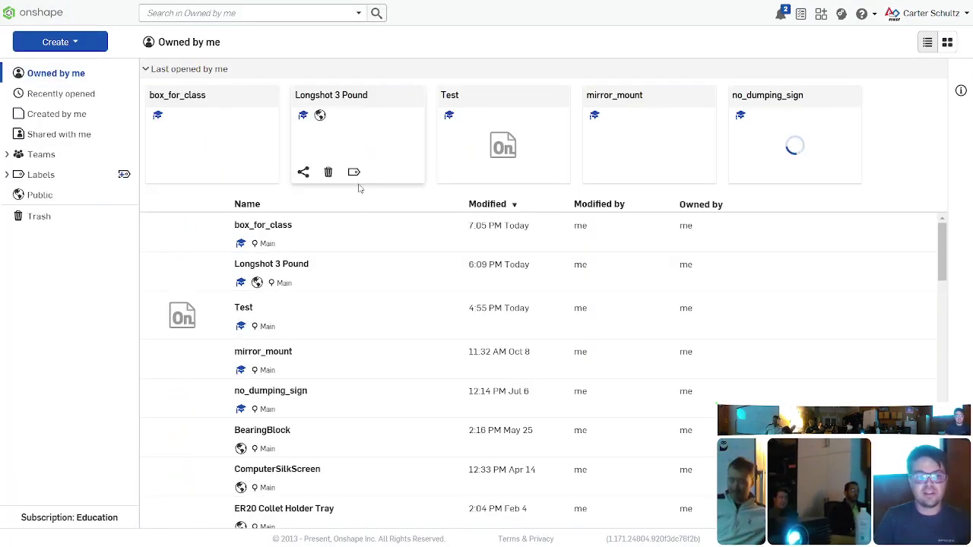
{"action": "scroll", "coordinate": [327, 266], "scroll_direction": "down", "scroll_amount": 1}
{"action": "left_click", "coordinate": [273, 318]}
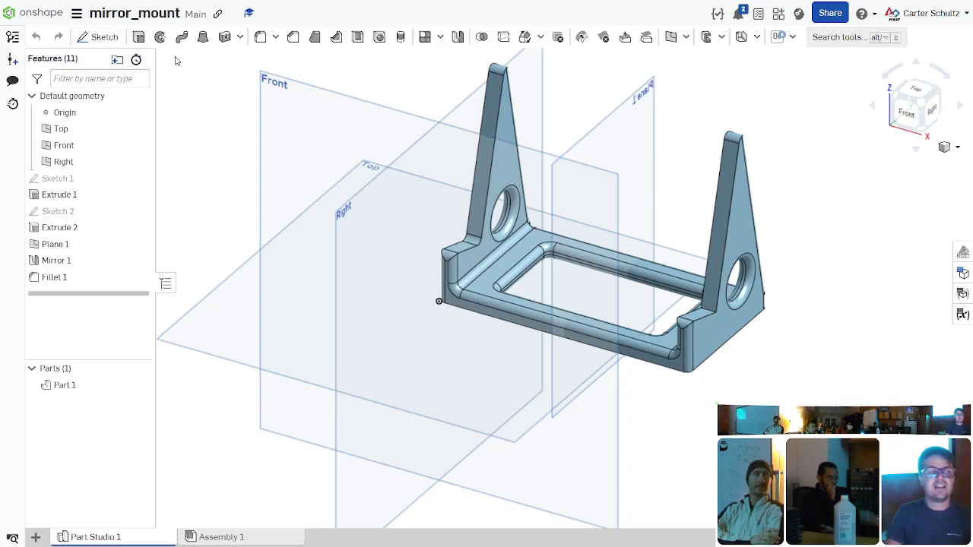
{"action": "scroll", "coordinate": [213, 146], "scroll_direction": "up", "scroll_amount": 1}
{"action": "scroll", "coordinate": [213, 150], "scroll_direction": "down", "scroll_amount": 1}
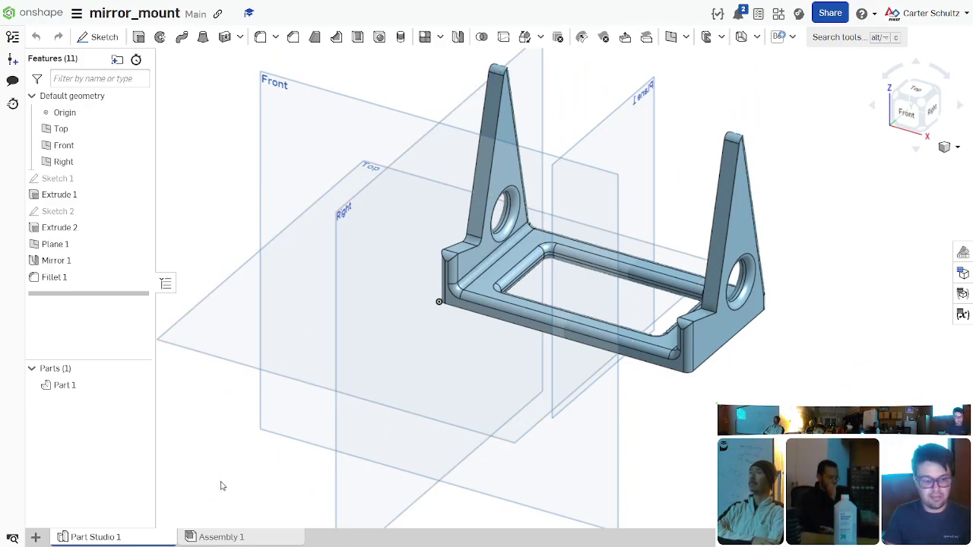
Step: Leave full screen, search the web for "import dwg onshape" in place of the Insert Image help page, and open the Insert DWG/DXF result
{"action": "key", "text": "super"}
{"action": "key", "text": "super"}
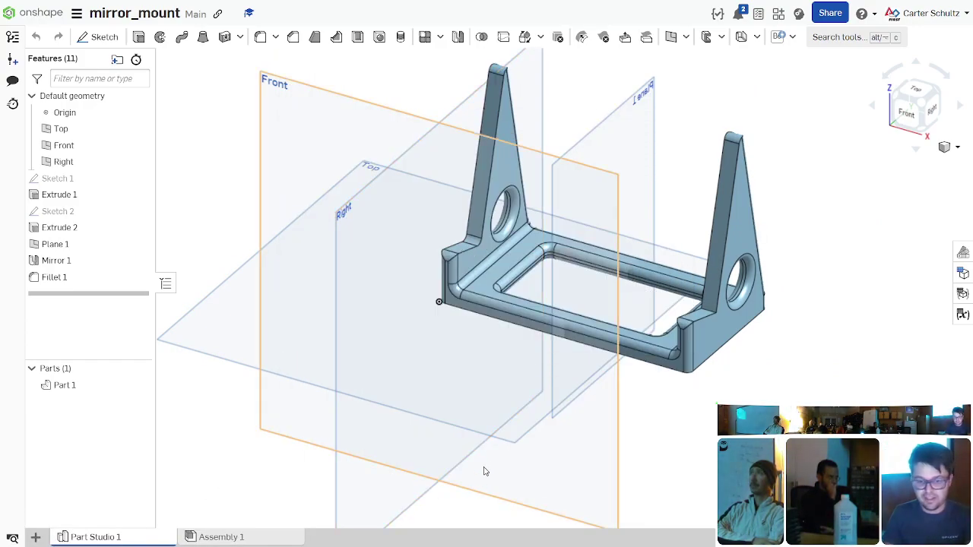
{"action": "key", "text": "F11"}
{"action": "left_click", "coordinate": [730, 10]}
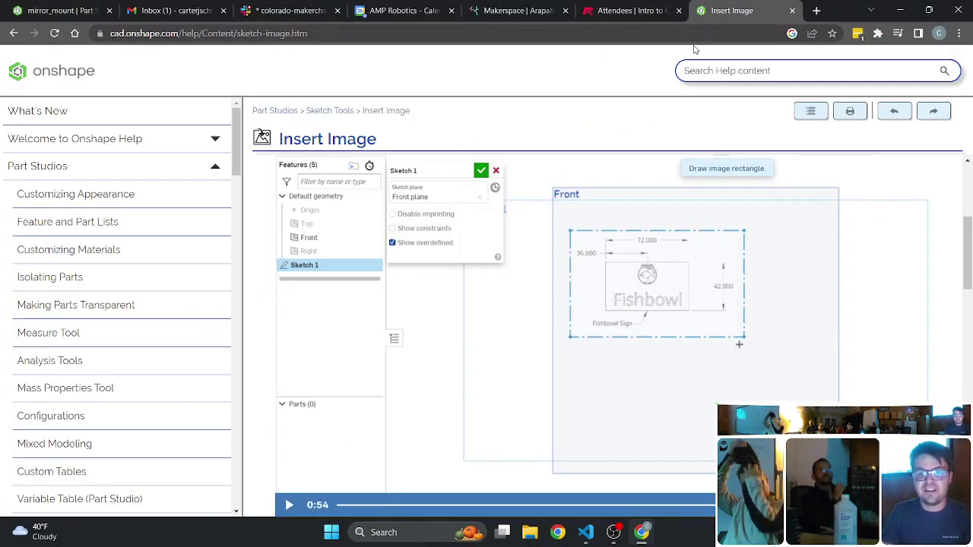
{"action": "left_click", "coordinate": [703, 33]}
{"action": "type", "text": "import ddw"}
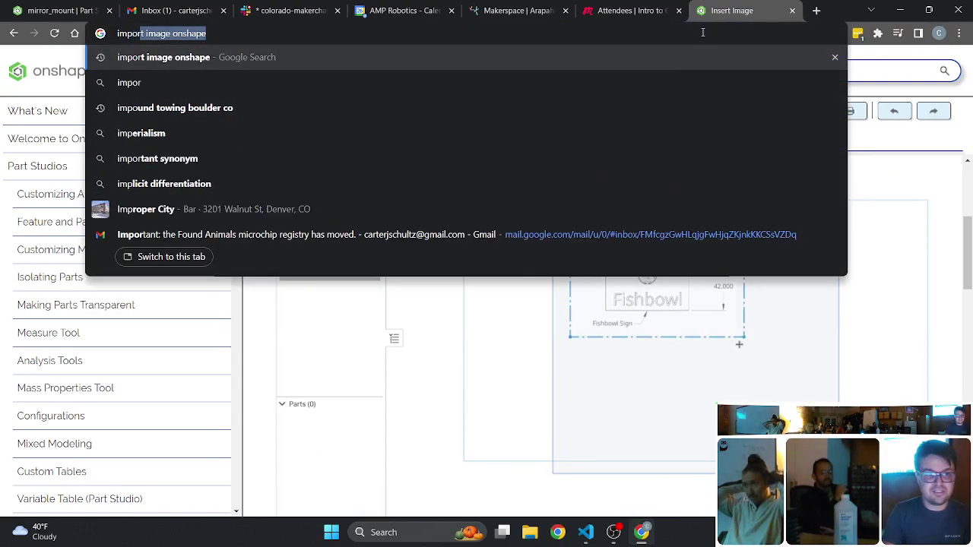
{"action": "key", "text": "BackSpace"}
{"action": "key", "text": "BackSpace"}
{"action": "type", "text": "wg onshape"}
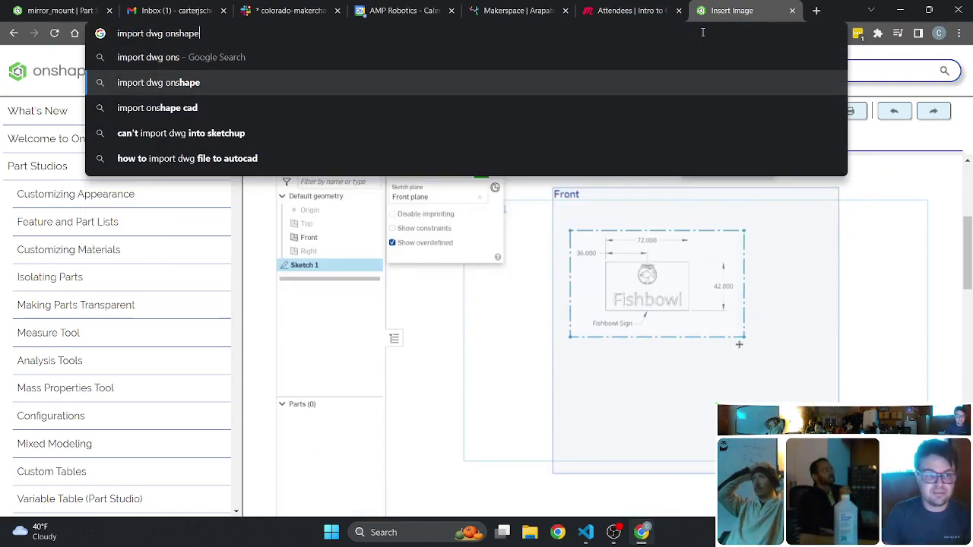
{"action": "key", "text": "Return"}
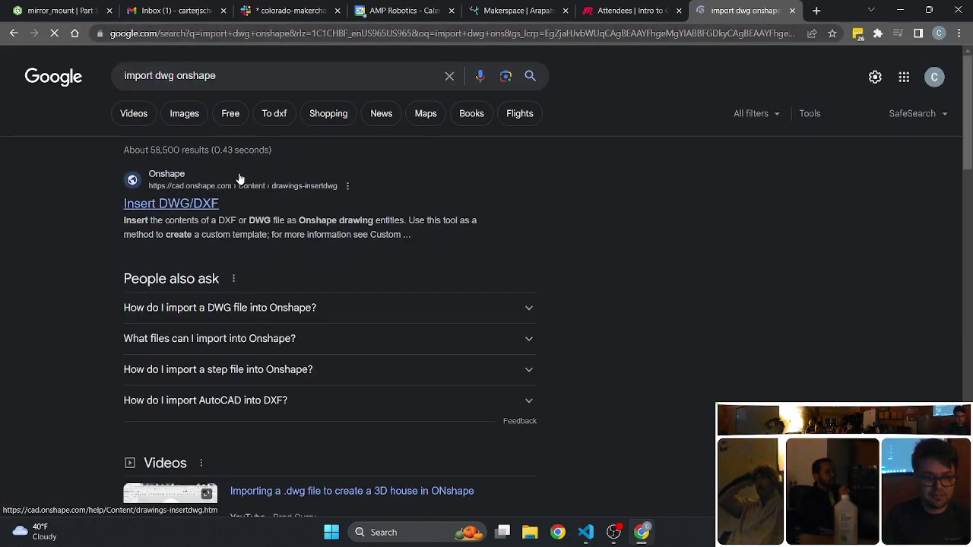
{"action": "left_click", "coordinate": [226, 204]}
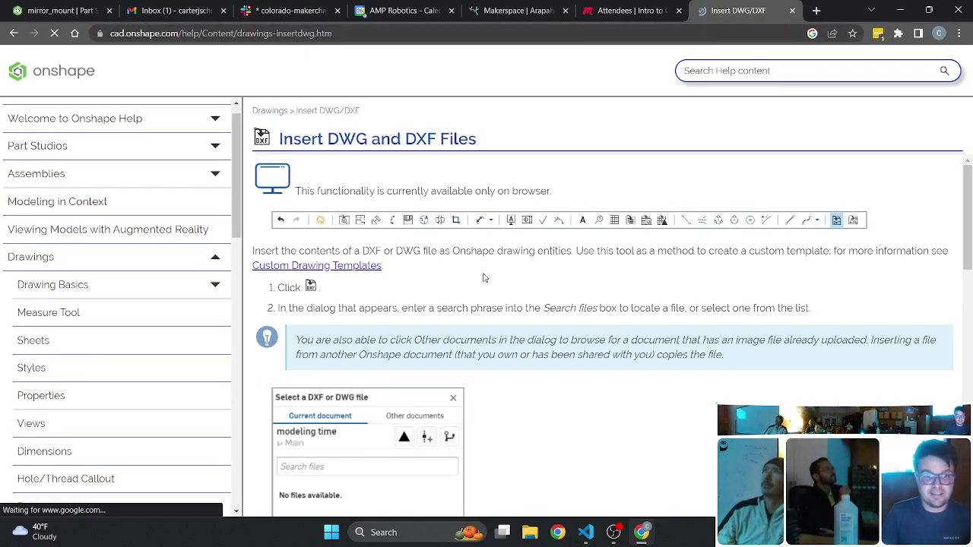
Step: Read the Insert DWG and DXF Files help page, including the file selection dialog, its Import option and the example drawing
{"action": "scroll", "coordinate": [463, 265], "scroll_direction": "down", "scroll_amount": 2}
{"action": "scroll", "coordinate": [463, 264], "scroll_direction": "up", "scroll_amount": 2}
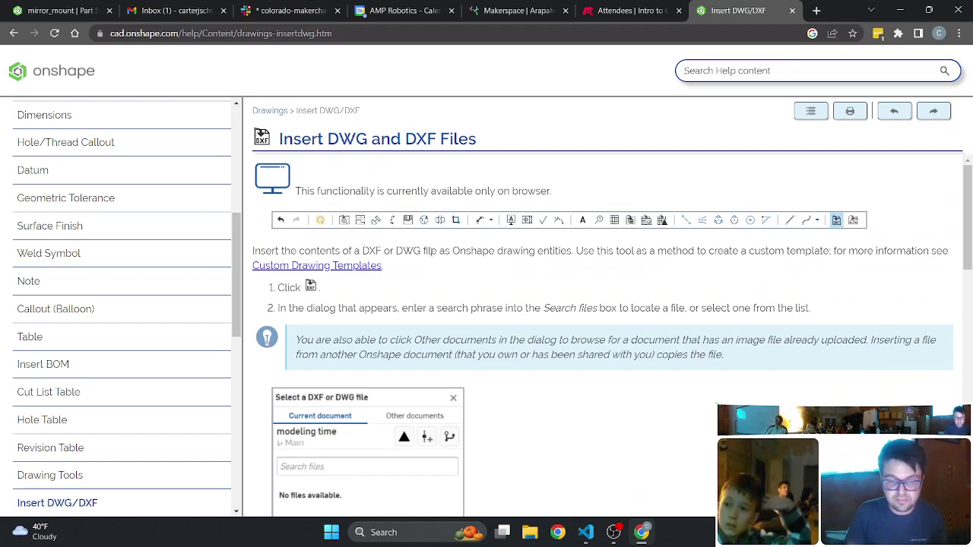
{"action": "scroll", "coordinate": [430, 251], "scroll_direction": "down", "scroll_amount": 7}
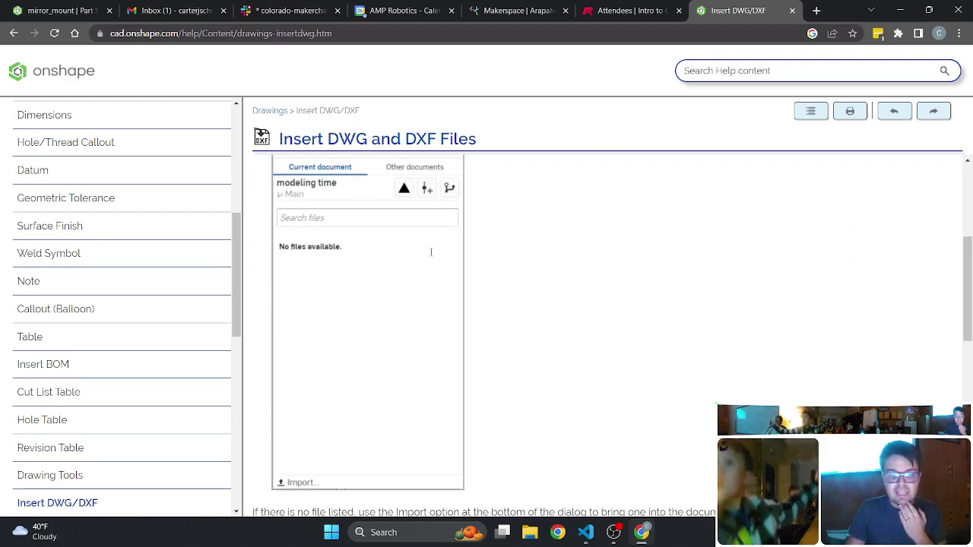
{"action": "scroll", "coordinate": [431, 256], "scroll_direction": "down", "scroll_amount": 1}
{"action": "scroll", "coordinate": [480, 278], "scroll_direction": "up", "scroll_amount": 2}
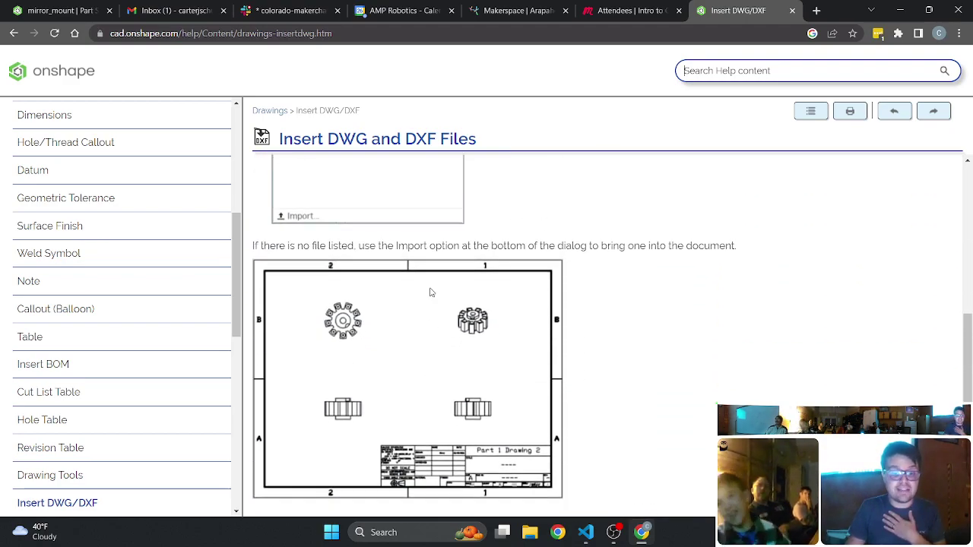
{"action": "scroll", "coordinate": [421, 284], "scroll_direction": "down", "scroll_amount": 4}
{"action": "scroll", "coordinate": [511, 365], "scroll_direction": "up", "scroll_amount": 7}
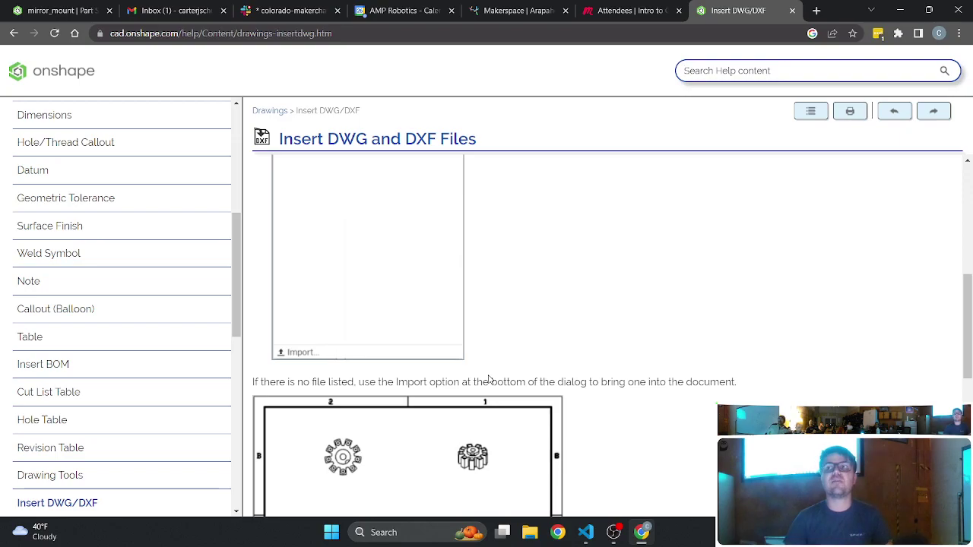
{"action": "scroll", "coordinate": [641, 365], "scroll_direction": "up", "scroll_amount": 3}
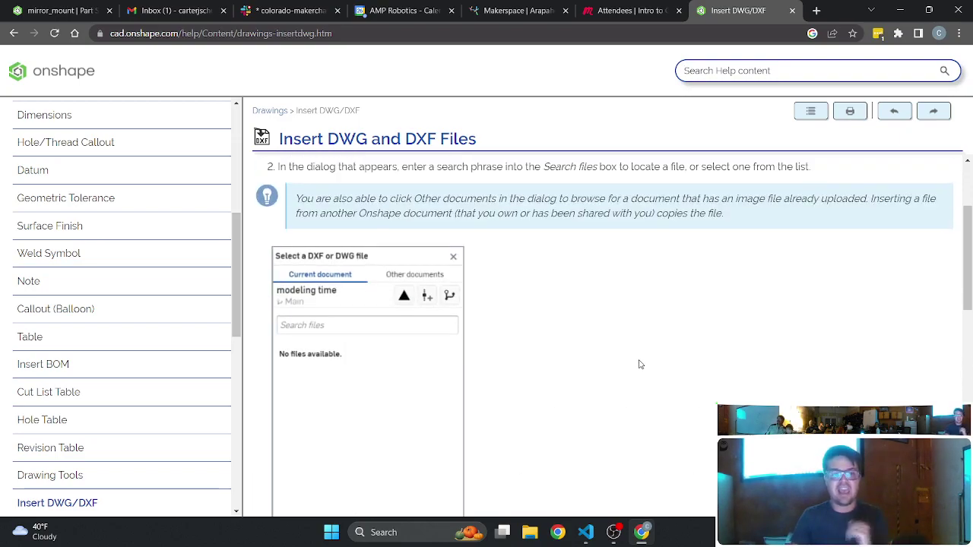
{"action": "scroll", "coordinate": [641, 365], "scroll_direction": "up", "scroll_amount": 2}
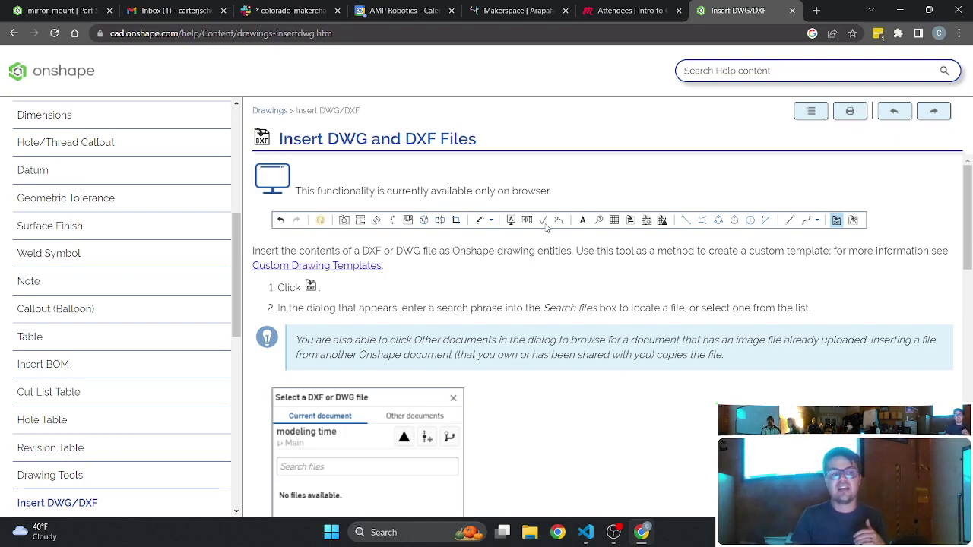
Step: Return to the mirror_mount document and look over its bracket model
{"action": "left_click", "coordinate": [75, 9]}
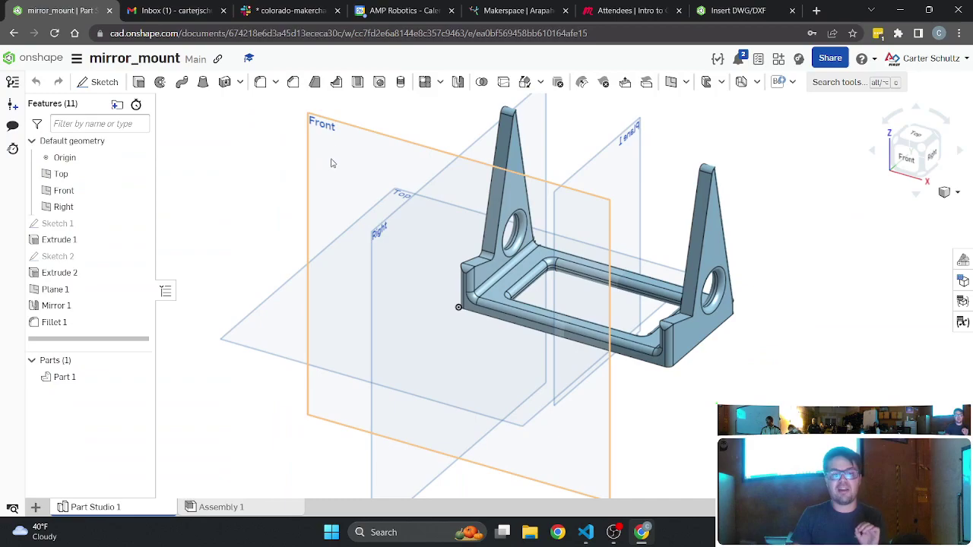
{"action": "scroll", "coordinate": [269, 299], "scroll_direction": "up", "scroll_amount": 2}
{"action": "scroll", "coordinate": [293, 318], "scroll_direction": "down", "scroll_amount": 3}
{"action": "scroll", "coordinate": [354, 202], "scroll_direction": "up", "scroll_amount": 3}
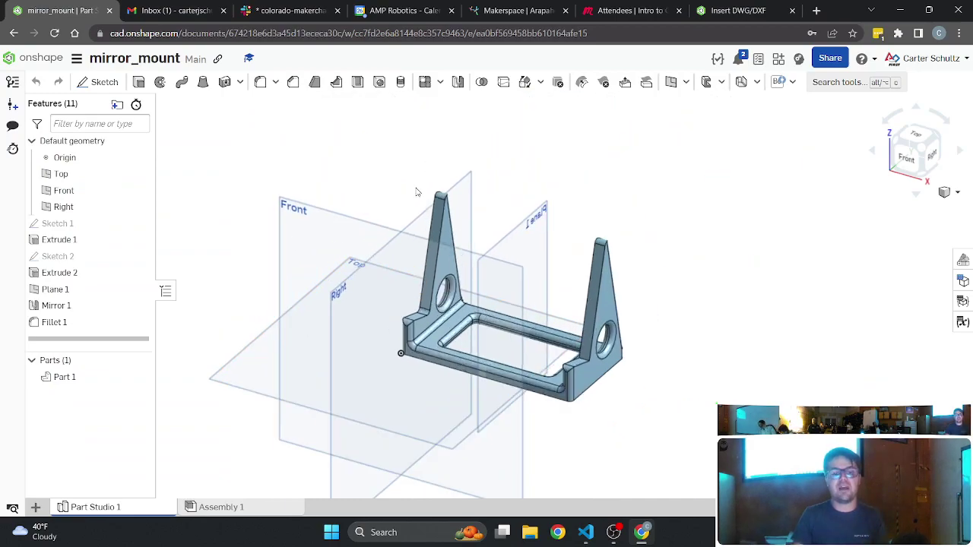